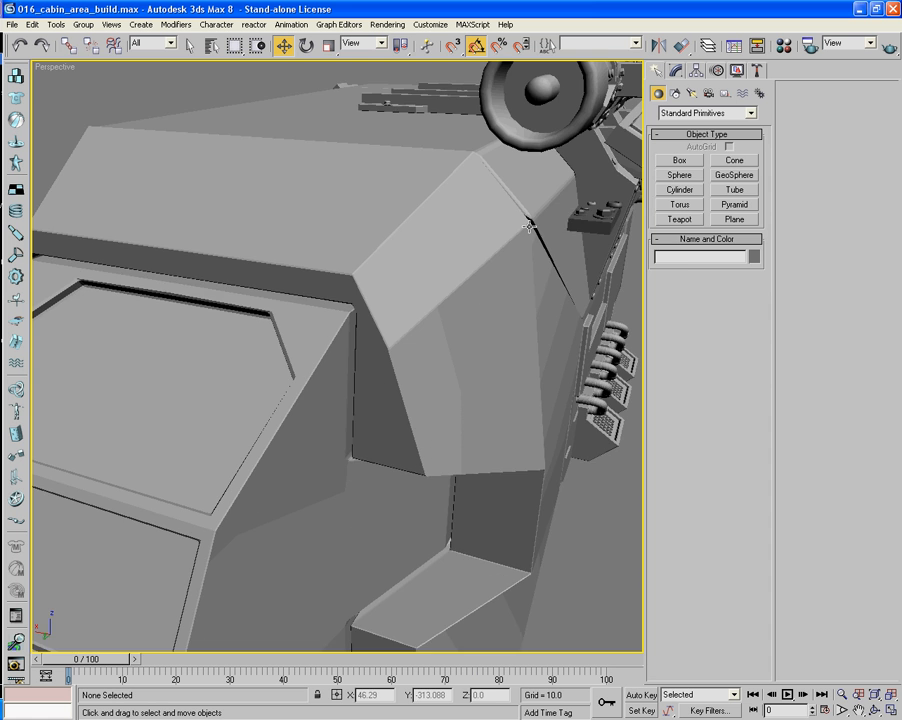
# Move the rivet box group off the hull to the empty space in front of the cabin's side step.
pyautogui.click(578, 221)
pyautogui.keyDown('alt'); pyautogui.moveTo(578, 221); pyautogui.dragTo(519, 198, button='middle'); pyautogui.keyUp('alt')
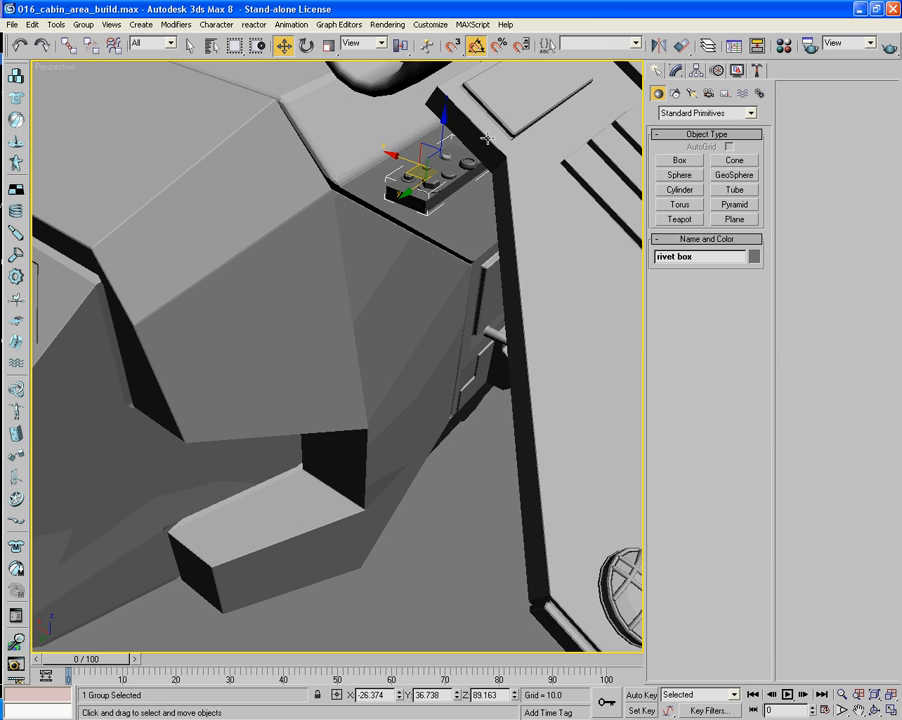
pyautogui.moveTo(432, 169); pyautogui.dragTo(239, 543)
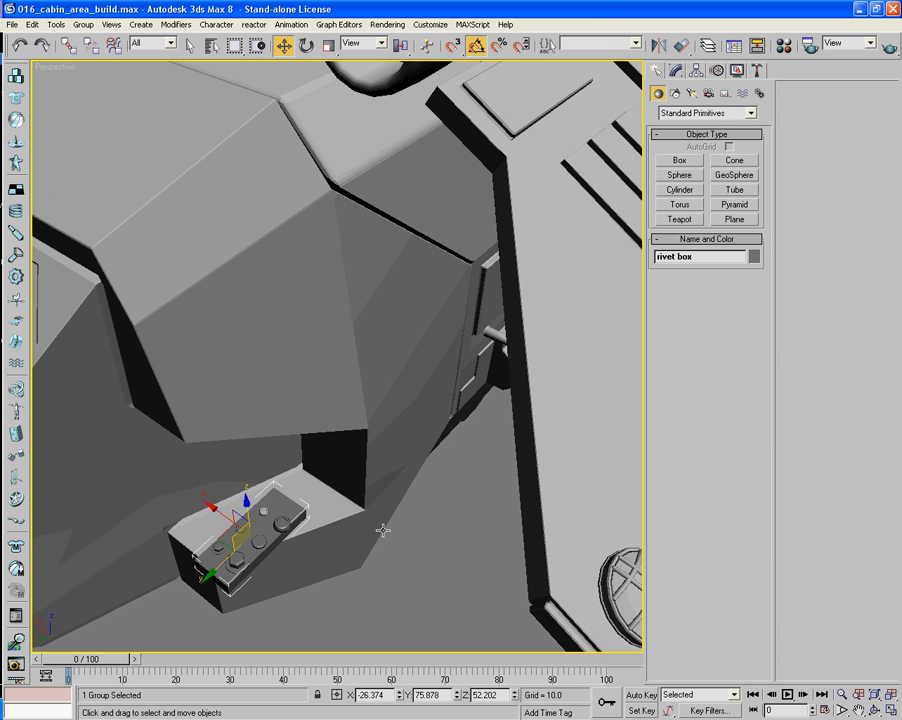
pyautogui.moveTo(383, 532); pyautogui.dragTo(455, 390, button='middle')
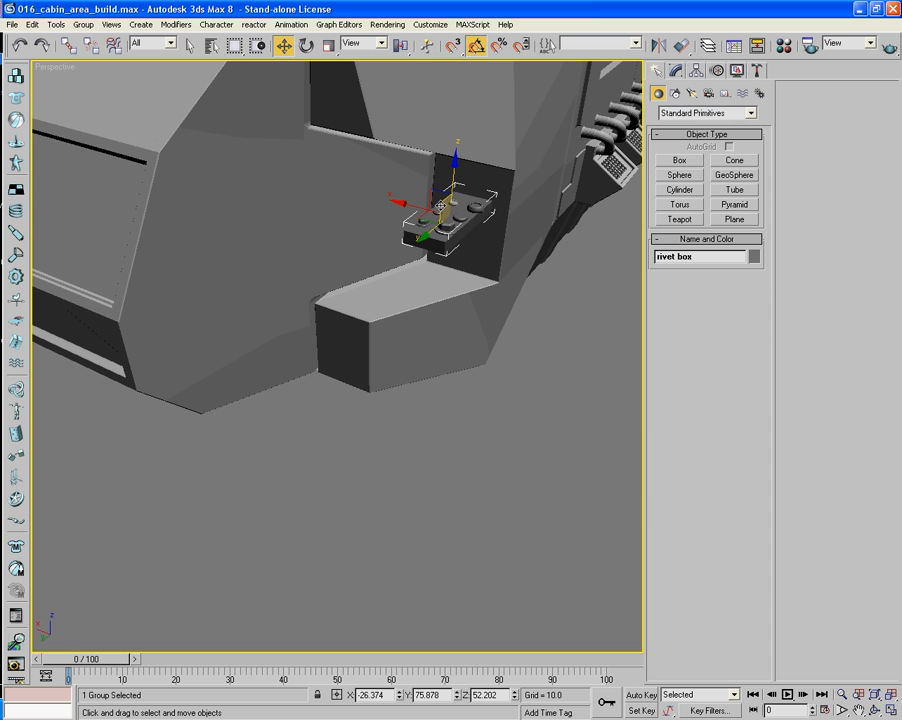
pyautogui.moveTo(440, 206); pyautogui.dragTo(286, 490)
pyautogui.moveTo(286, 490); pyautogui.dragTo(333, 386, button='middle')
# Select Main_Chassis and display mesh edges over the shaded model.
pyautogui.scroll(5, 332, 413)
pyautogui.click(339, 338)
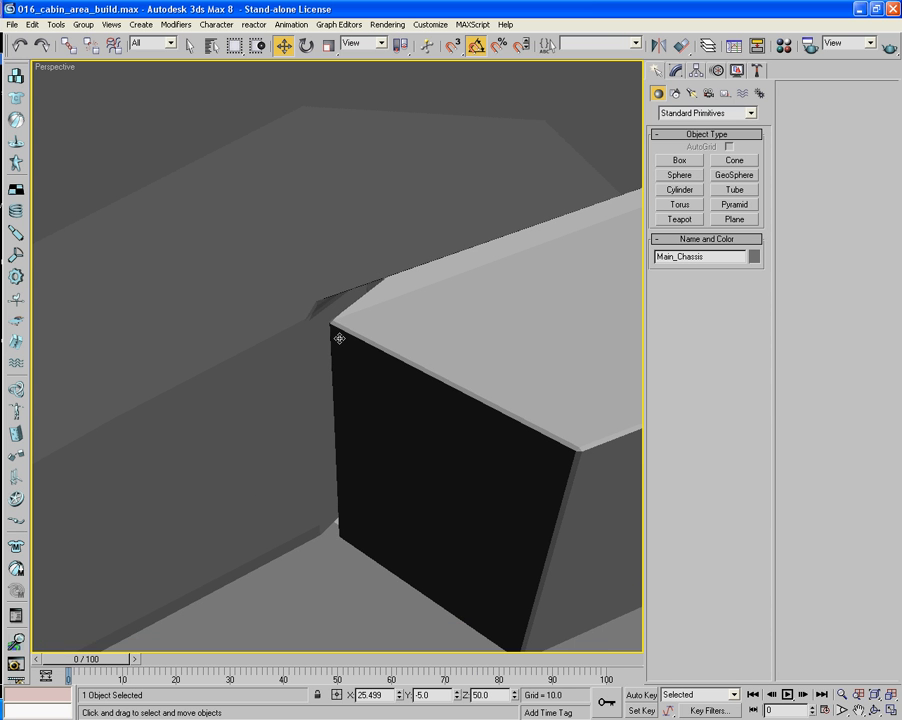
pyautogui.press('F4')
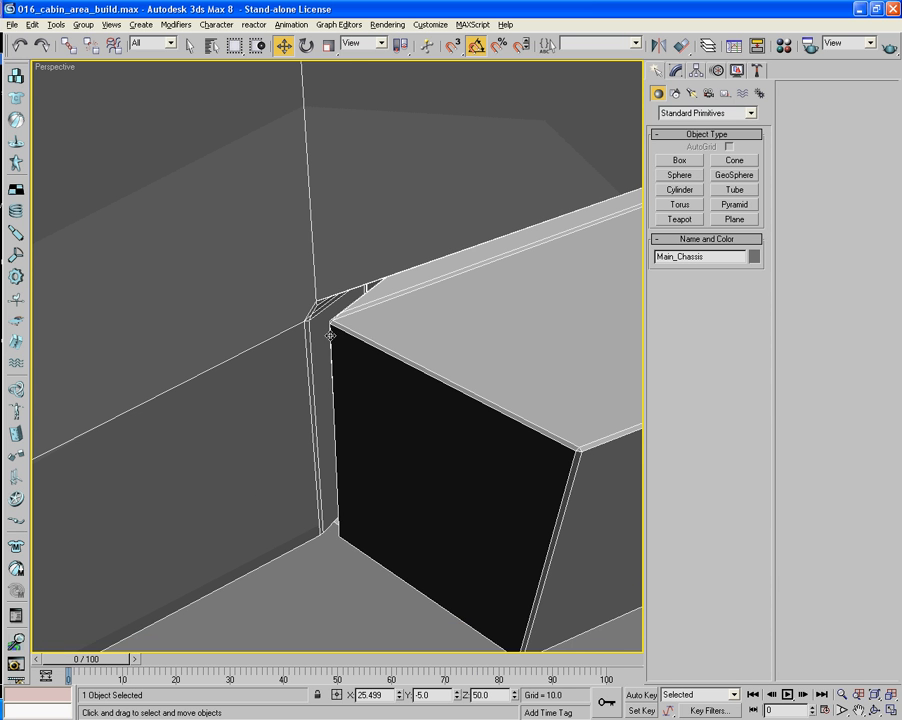
pyautogui.keyDown('alt'); pyautogui.moveTo(330, 335); pyautogui.dragTo(288, 363, button='middle'); pyautogui.keyUp('alt')
pyautogui.scroll(-6, 331, 338)
pyautogui.moveTo(288, 363)
pyautogui.keyDown('alt'); pyautogui.mouseDown(button='middle')
pyautogui.moveTo(280, 358)
pyautogui.moveTo(288, 357)
pyautogui.mouseUp(button='middle'); pyautogui.keyUp('alt')
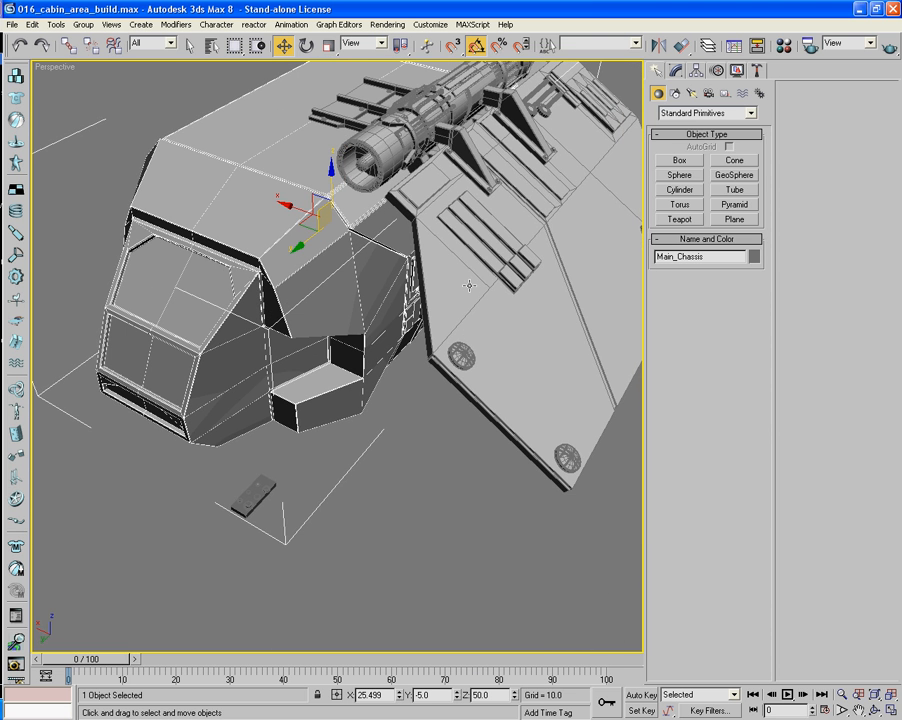
# Hide the wings, roof cannon and their supports so only the hull and rivet box remain, and save the scene.
pyautogui.click(469, 286)
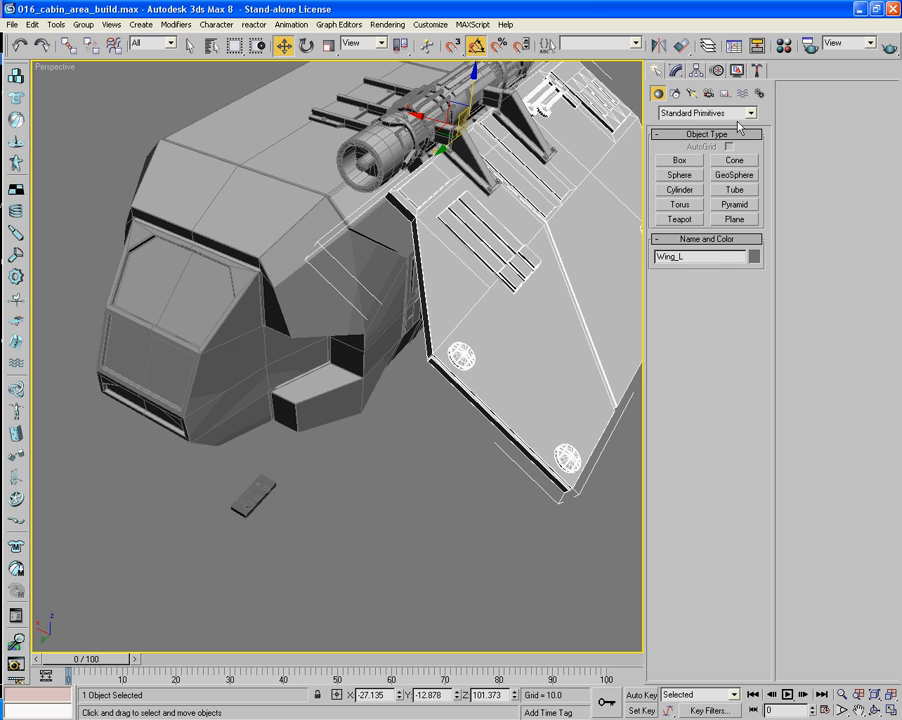
pyautogui.click(736, 72)
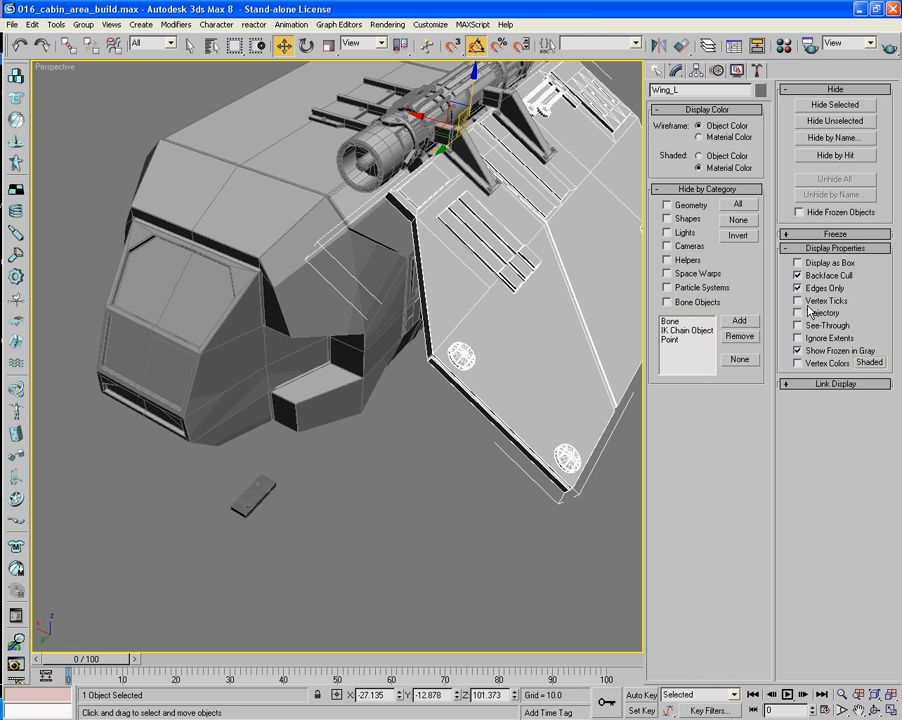
pyautogui.click(833, 155)
pyautogui.click(390, 160)
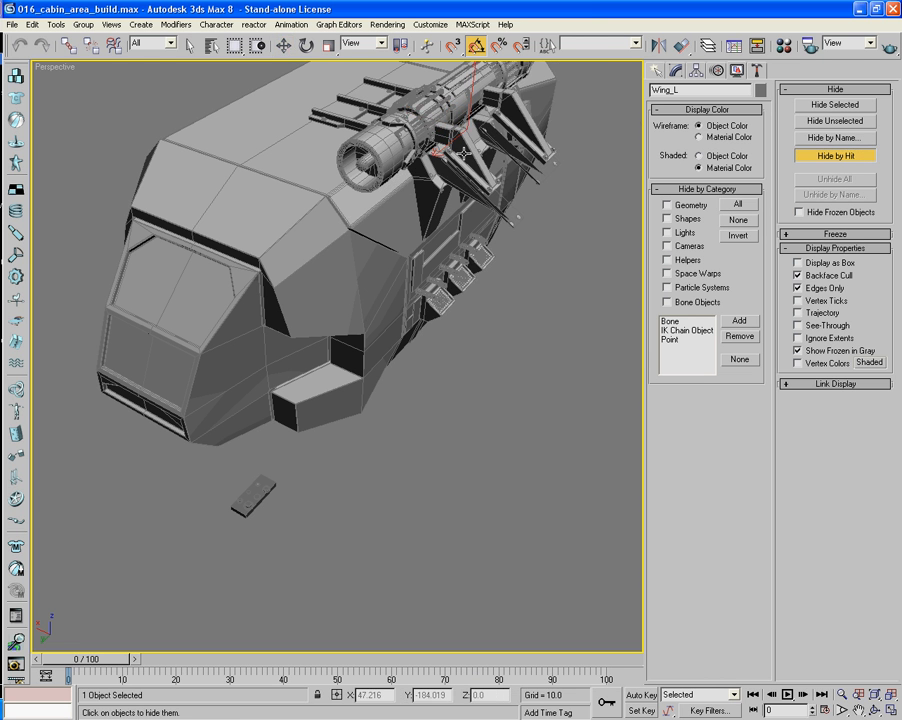
pyautogui.click(512, 130)
pyautogui.hotkey('ctrl', 's')
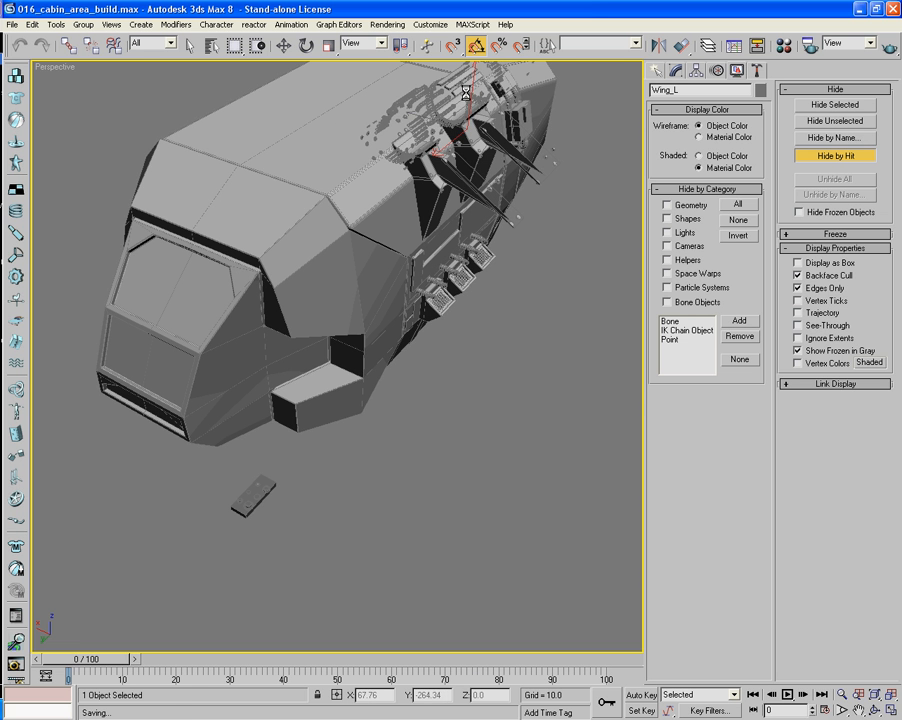
pyautogui.click(530, 170)
pyautogui.keyDown('alt'); pyautogui.moveTo(586, 178); pyautogui.dragTo(342, 252, button='middle'); pyautogui.keyUp('alt')
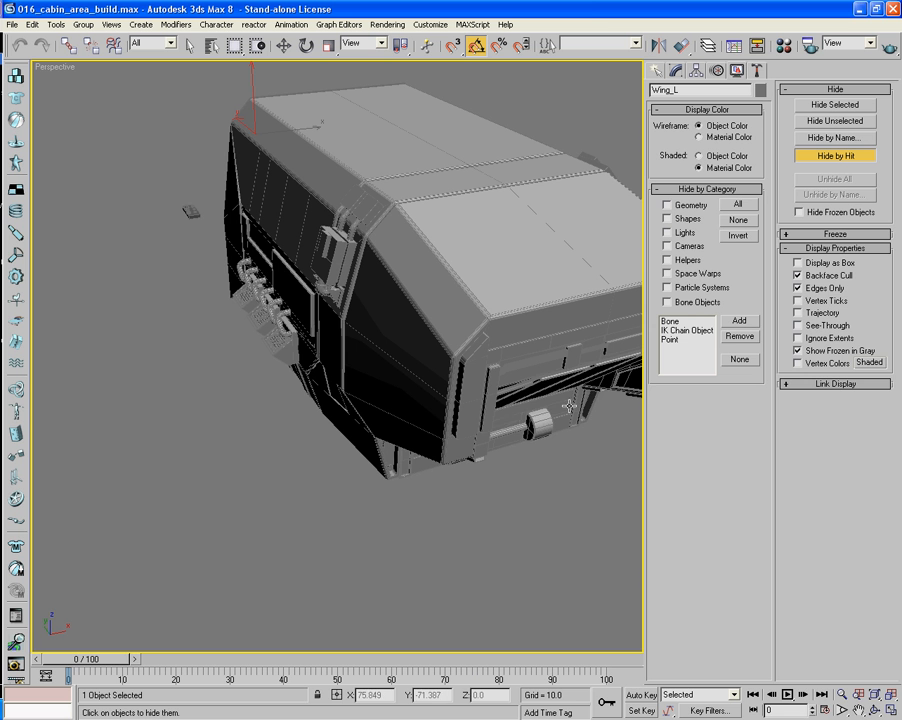
pyautogui.keyDown('alt'); pyautogui.moveTo(573, 407); pyautogui.dragTo(491, 473, button='middle'); pyautogui.keyUp('alt')
pyautogui.rightClick(492, 474)
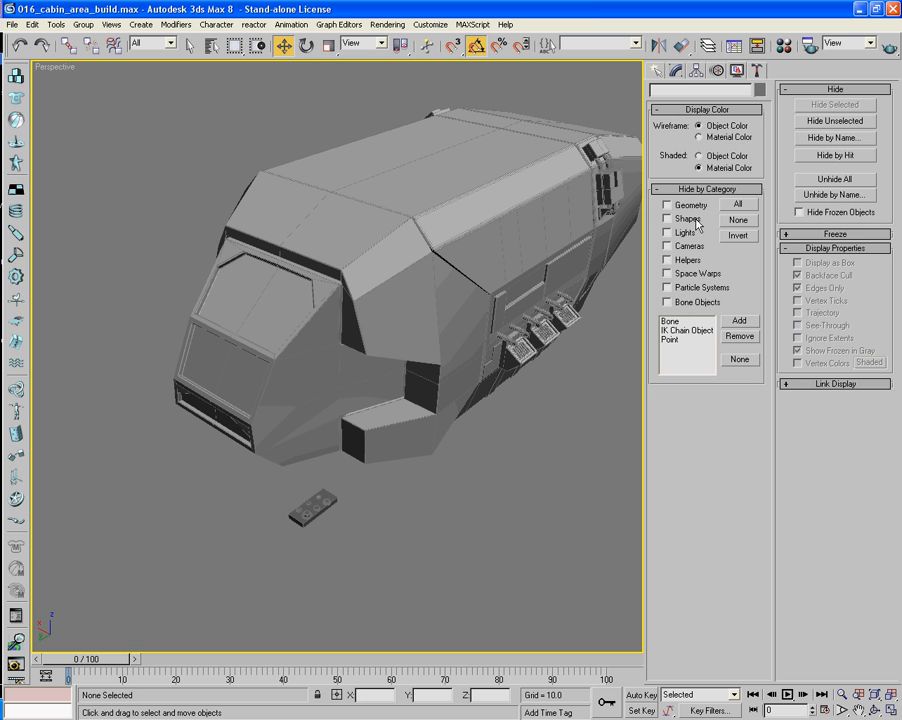
# Inset the two narrow polygons of Main_Chassis beside the windshield, leaving a thin border around them.
pyautogui.click(677, 72)
pyautogui.click(400, 385)
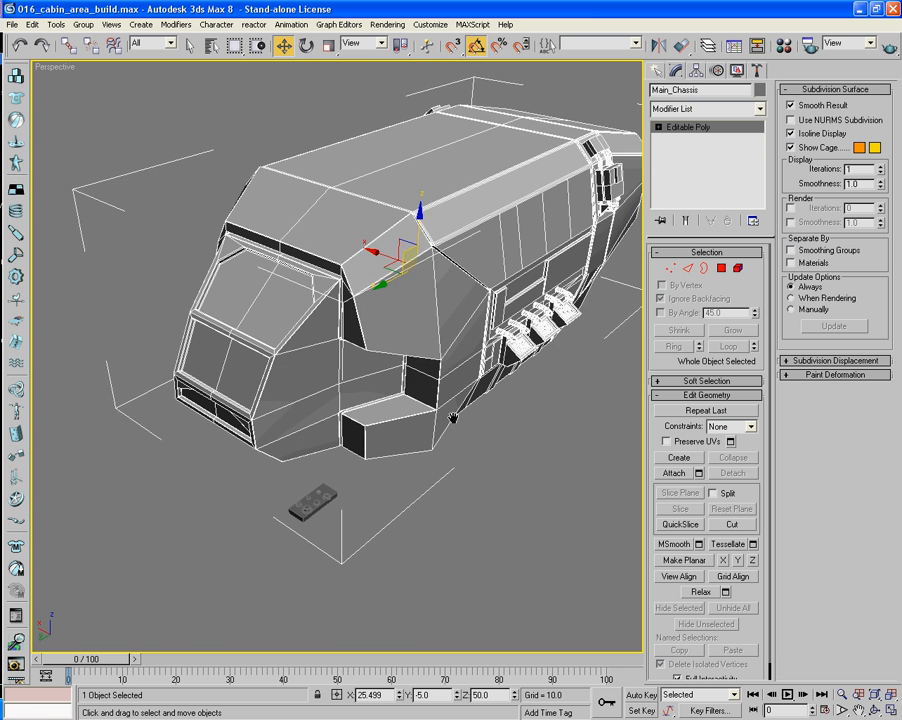
pyautogui.keyDown('alt'); pyautogui.moveTo(400, 385); pyautogui.dragTo(453, 480, button='middle'); pyautogui.keyUp('alt')
pyautogui.scroll(4, 424, 377)
pyautogui.moveTo(314, 362); pyautogui.dragTo(320, 380, button='middle')
pyautogui.keyDown('alt'); pyautogui.moveTo(320, 380); pyautogui.dragTo(338, 385, button='middle'); pyautogui.keyUp('alt')
pyautogui.scroll(4, 325, 380)
pyautogui.keyDown('alt'); pyautogui.moveTo(279, 340); pyautogui.dragTo(322, 320, button='middle'); pyautogui.keyUp('alt')
pyautogui.keyDown('alt'); pyautogui.moveTo(255, 246); pyautogui.dragTo(256, 259, button='middle'); pyautogui.keyUp('alt')
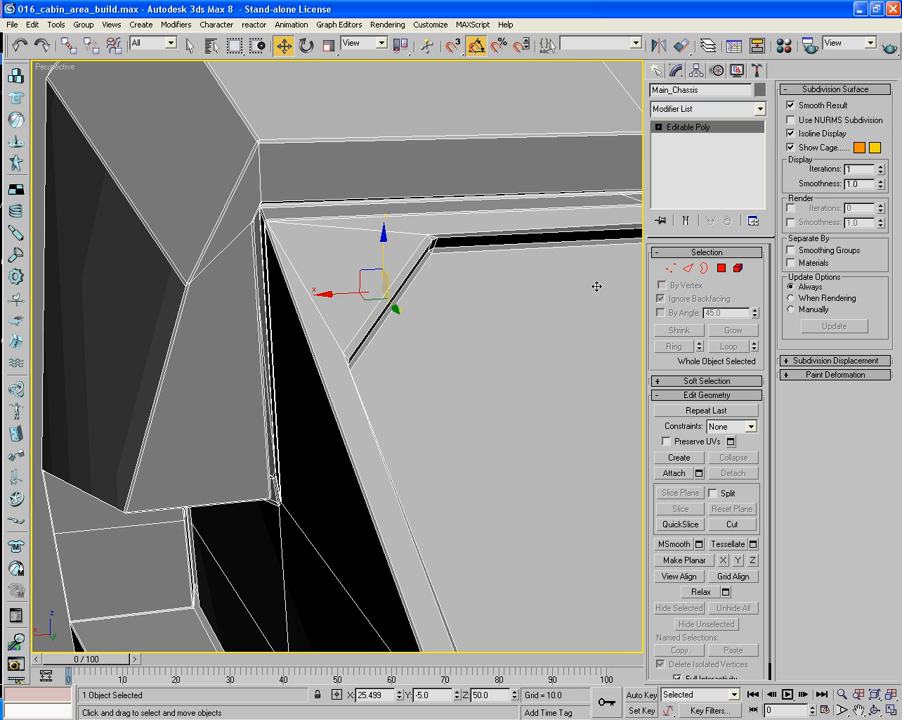
pyautogui.keyDown('alt'); pyautogui.moveTo(613, 285); pyautogui.dragTo(639, 249, button='middle'); pyautogui.keyUp('alt')
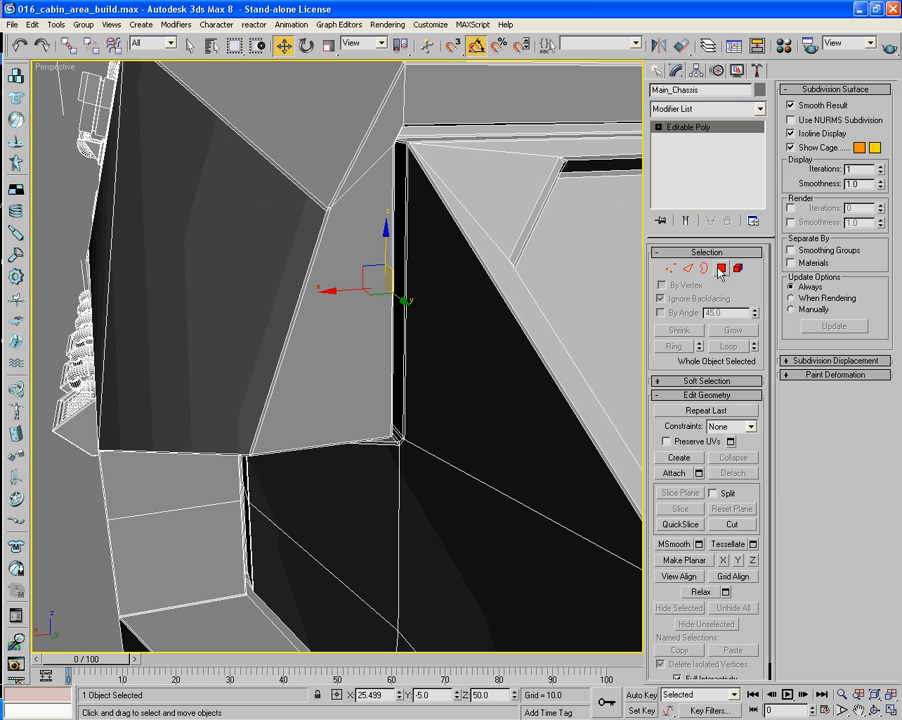
pyautogui.click(721, 269)
pyautogui.click(352, 246)
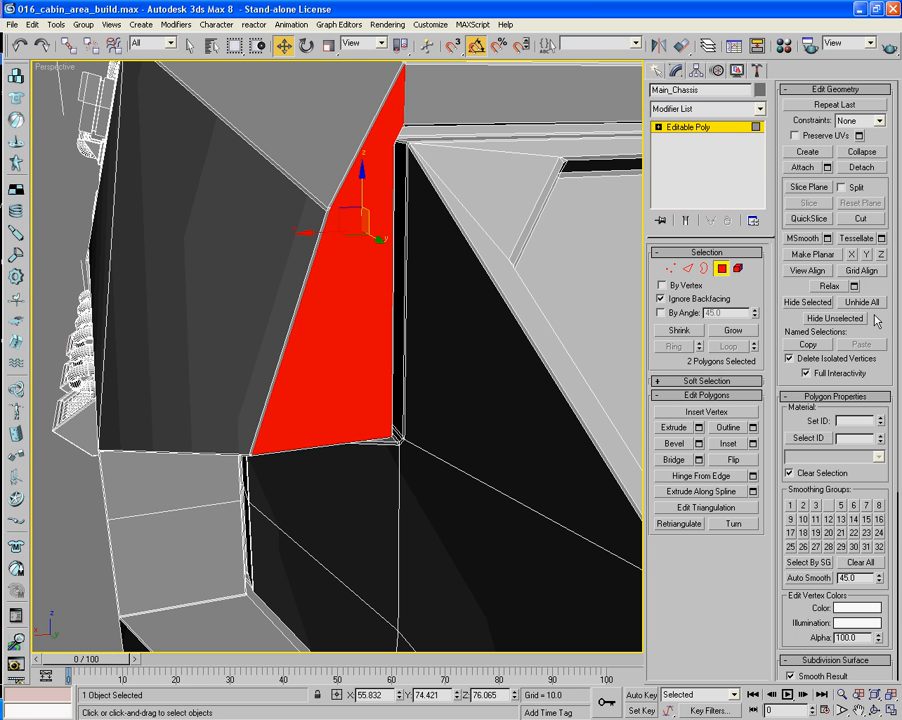
pyautogui.click(727, 444)
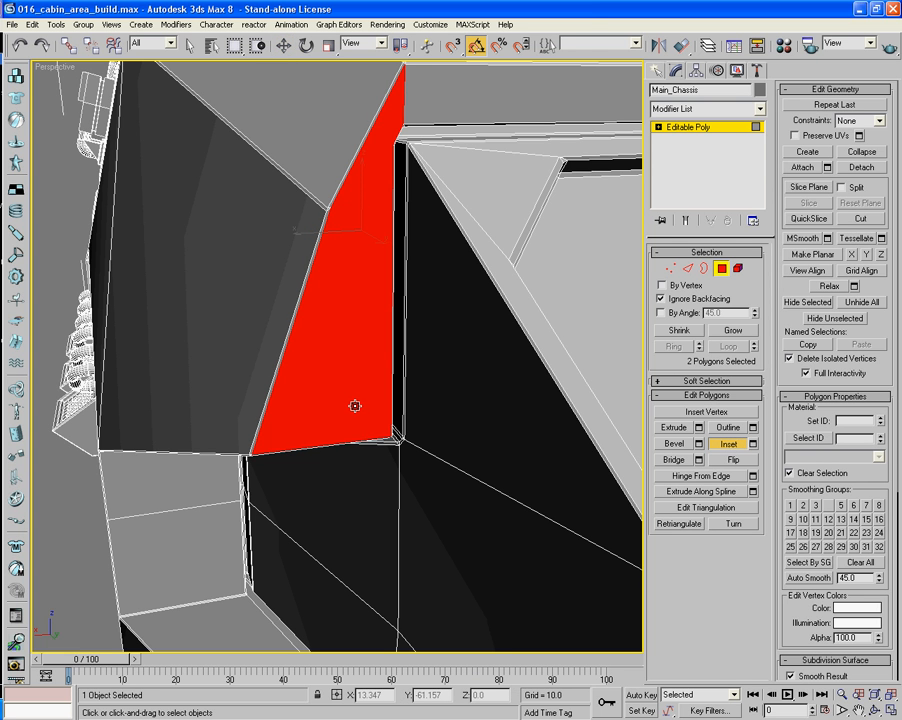
pyautogui.moveTo(355, 406); pyautogui.dragTo(354, 407)
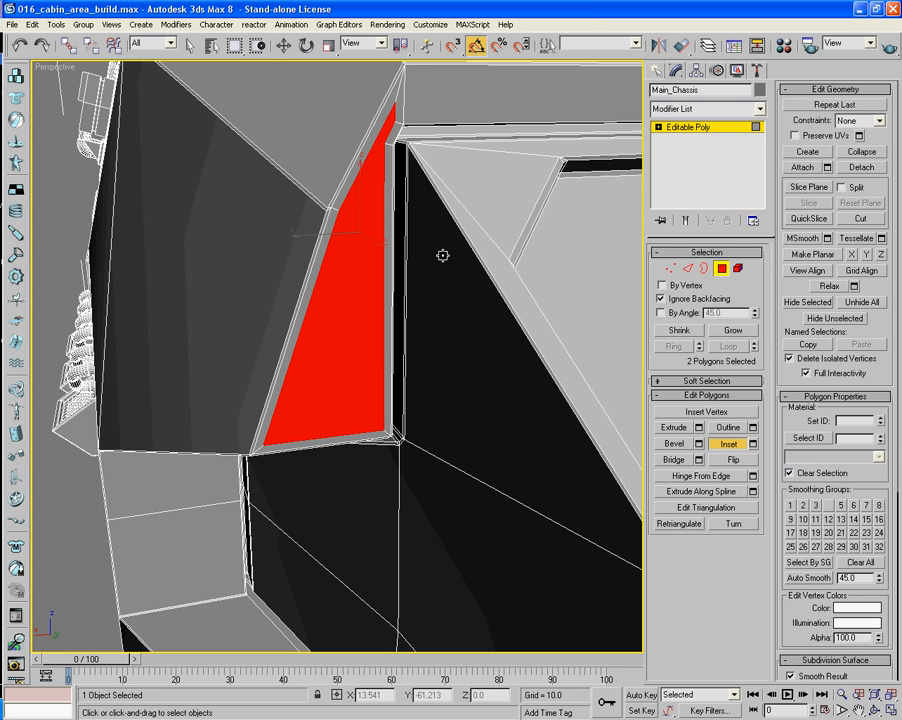
# Target-weld the two narrow upper tip vertices of the inset onto its inner corner vertex beside the windshield.
pyautogui.moveTo(380, 160); pyautogui.dragTo(360, 411, button='middle')
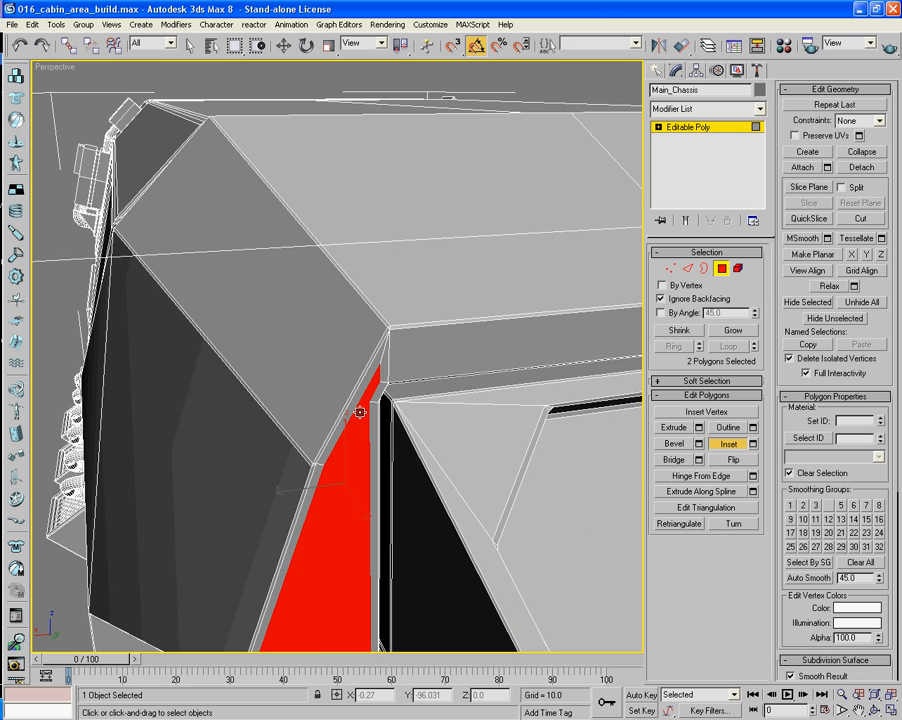
pyautogui.scroll(8, 360, 411)
pyautogui.scroll(-6, 373, 373)
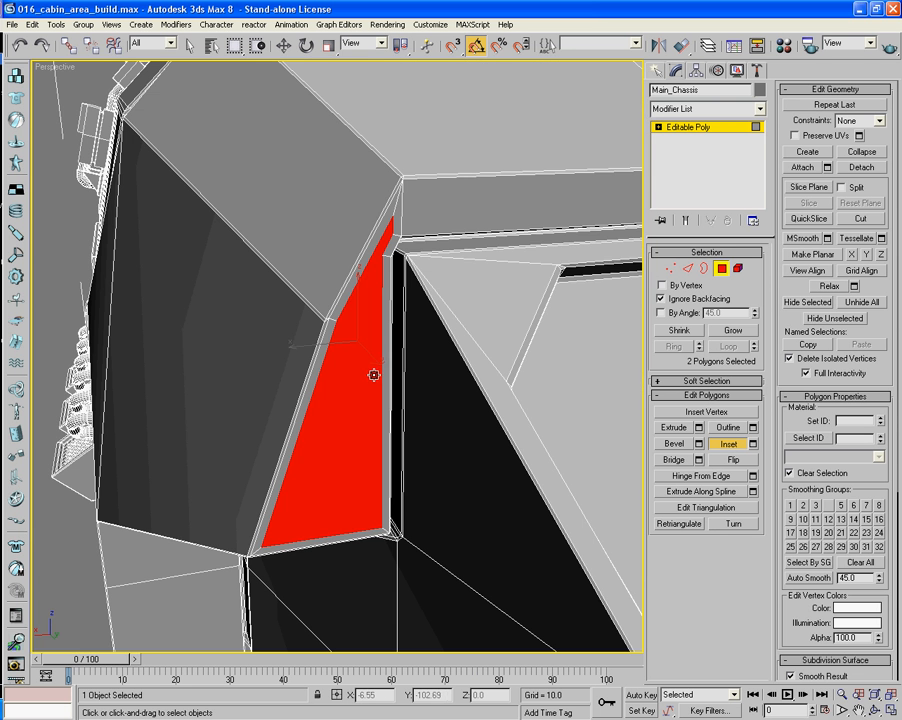
pyautogui.scroll(3, 379, 366)
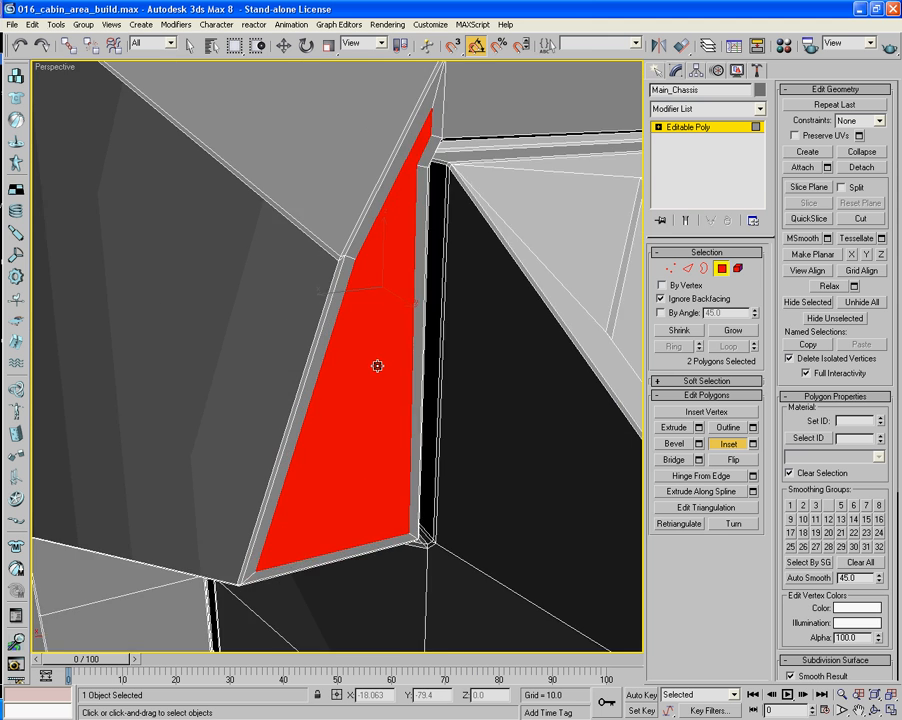
pyautogui.scroll(2, 374, 364)
pyautogui.moveTo(350, 288); pyautogui.dragTo(318, 430, button='middle')
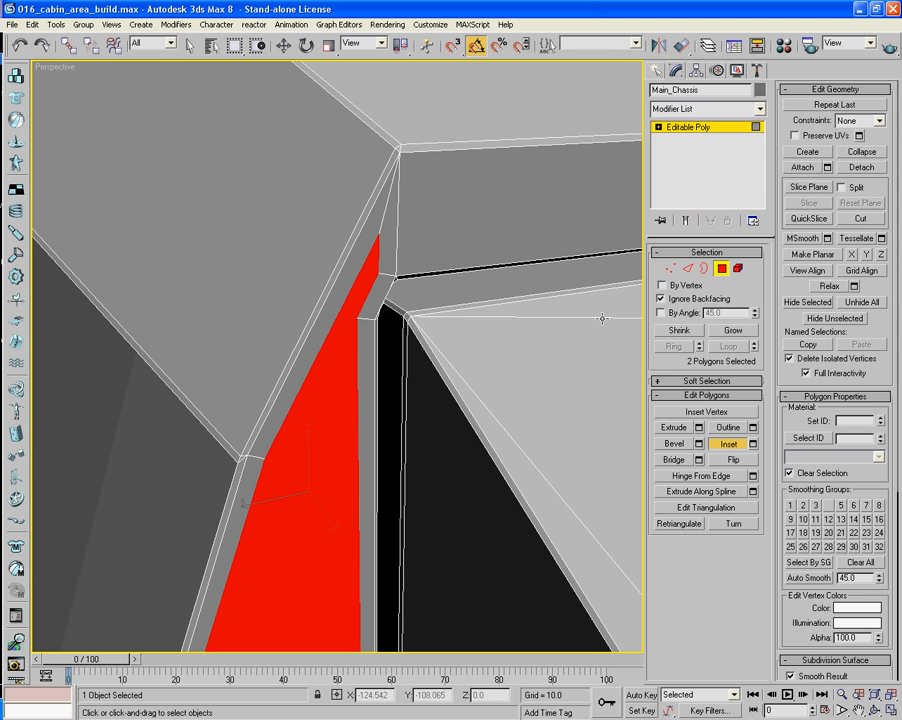
pyautogui.click(669, 268)
pyautogui.press('w')
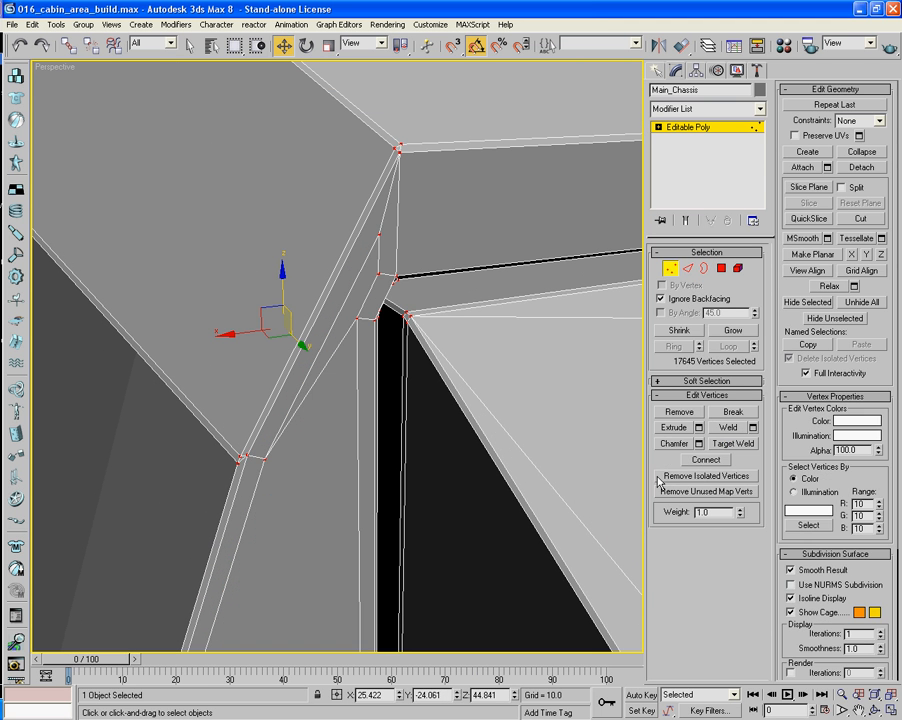
pyautogui.click(733, 443)
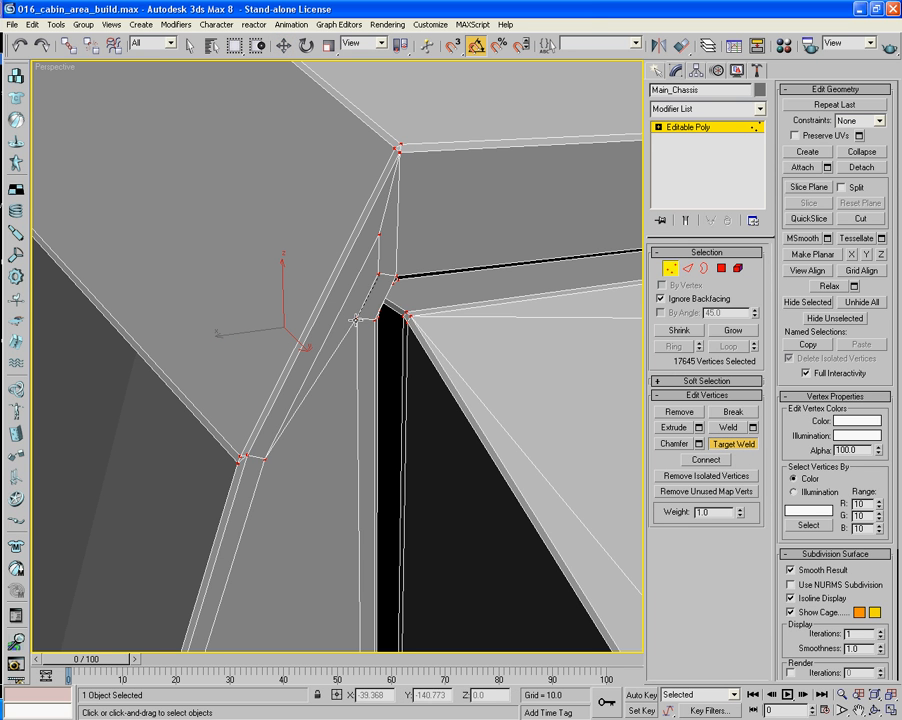
pyautogui.click(395, 278)
pyautogui.click(378, 234)
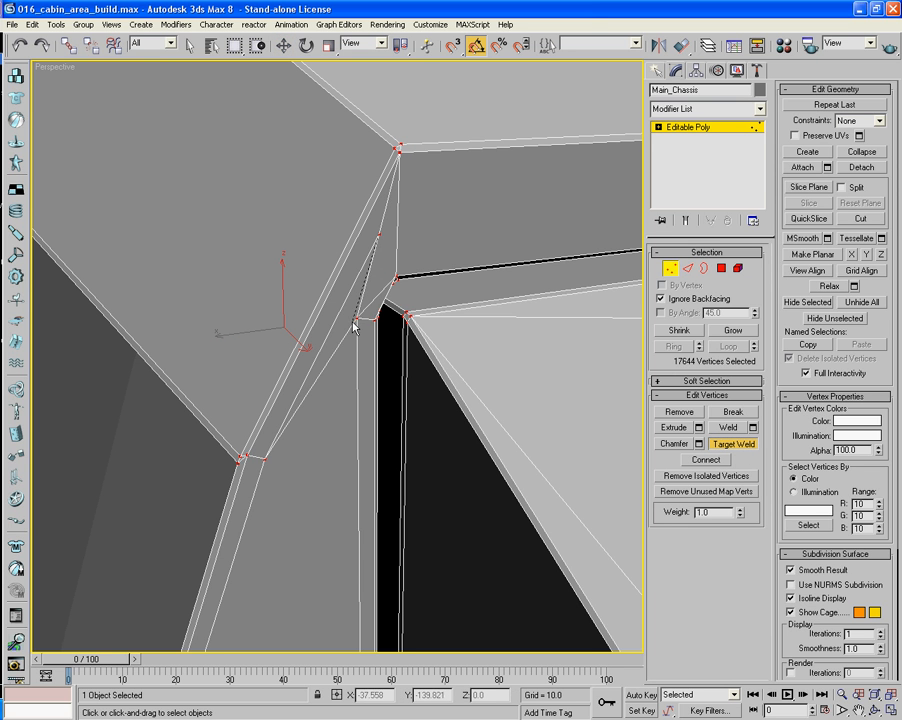
pyautogui.click(357, 318)
# Extrude the cleaned-up inset polygon outward as a group with an extrusion height of 0.962.
pyautogui.moveTo(357, 318); pyautogui.dragTo(350, 245, button='middle')
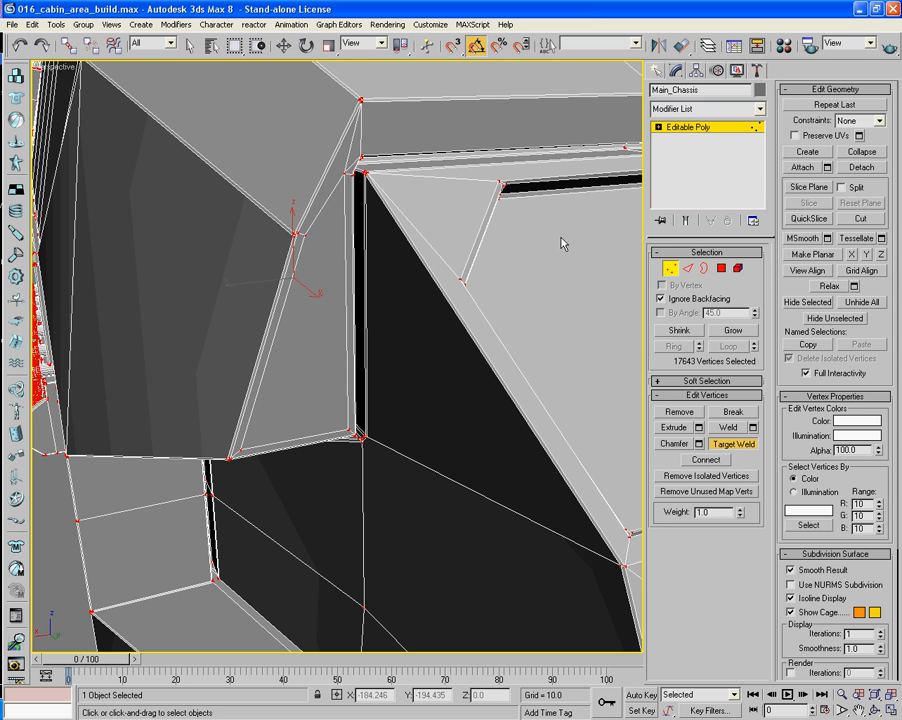
pyautogui.click(722, 268)
pyautogui.click(310, 330)
pyautogui.press('w')
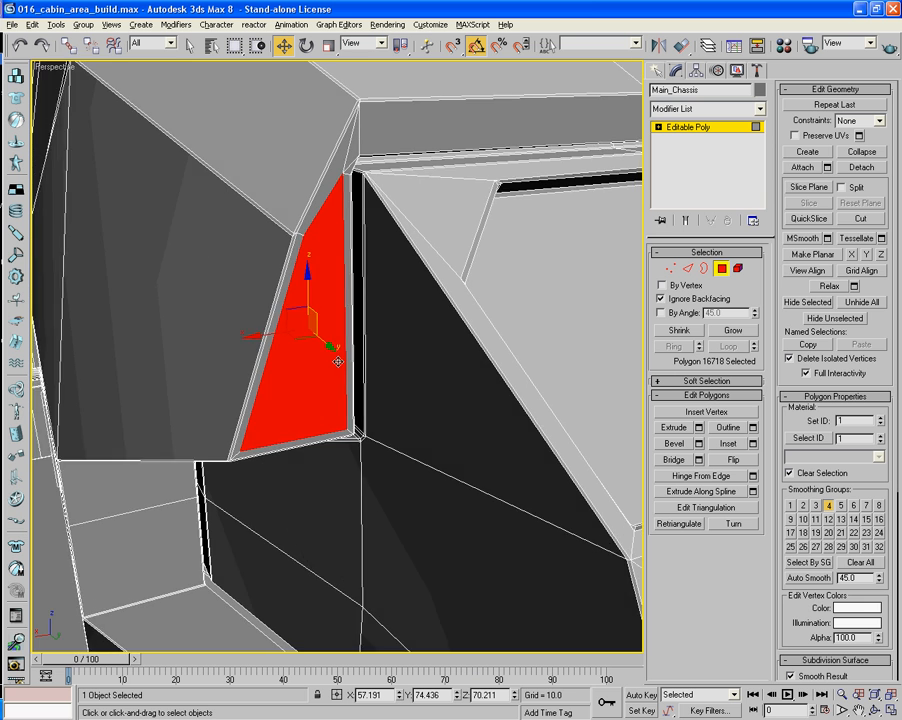
pyautogui.scroll(2, 338, 361)
pyautogui.moveTo(338, 362); pyautogui.dragTo(342, 373, button='middle')
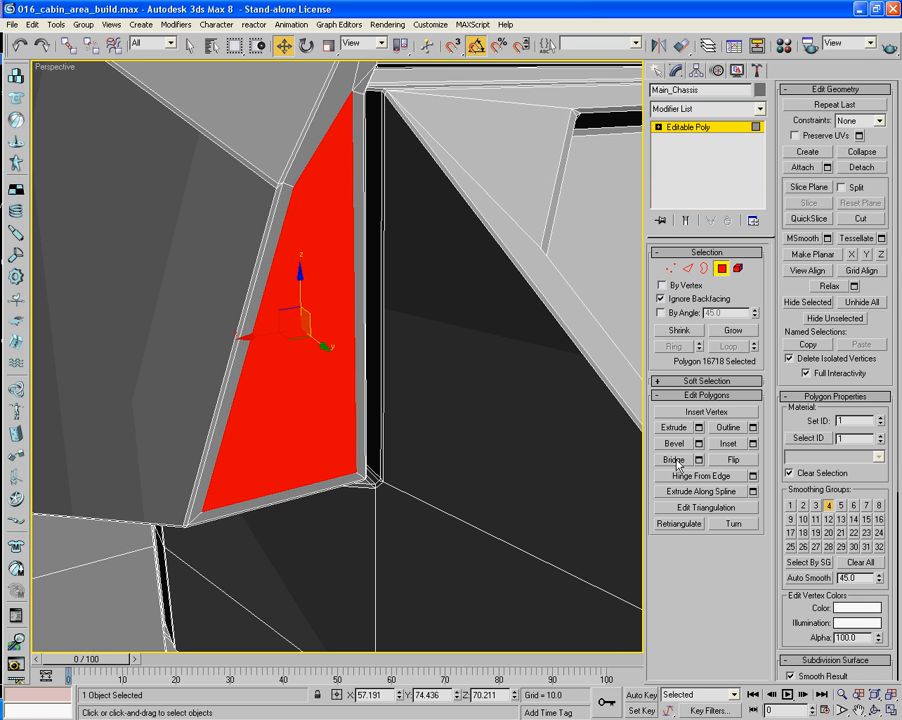
pyautogui.click(698, 428)
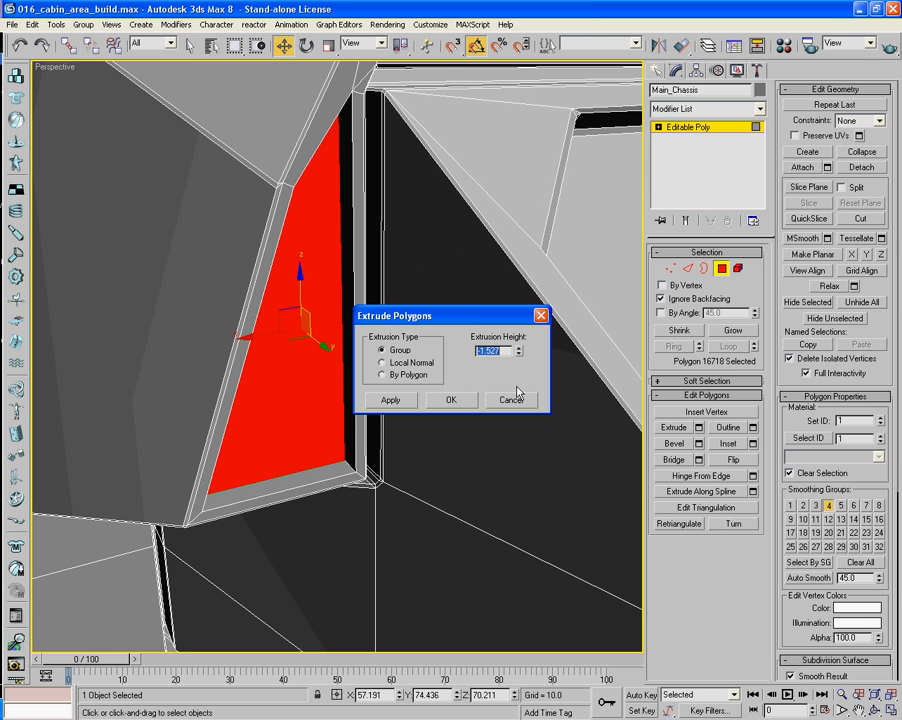
pyautogui.moveTo(519, 350); pyautogui.dragTo(517, 232)
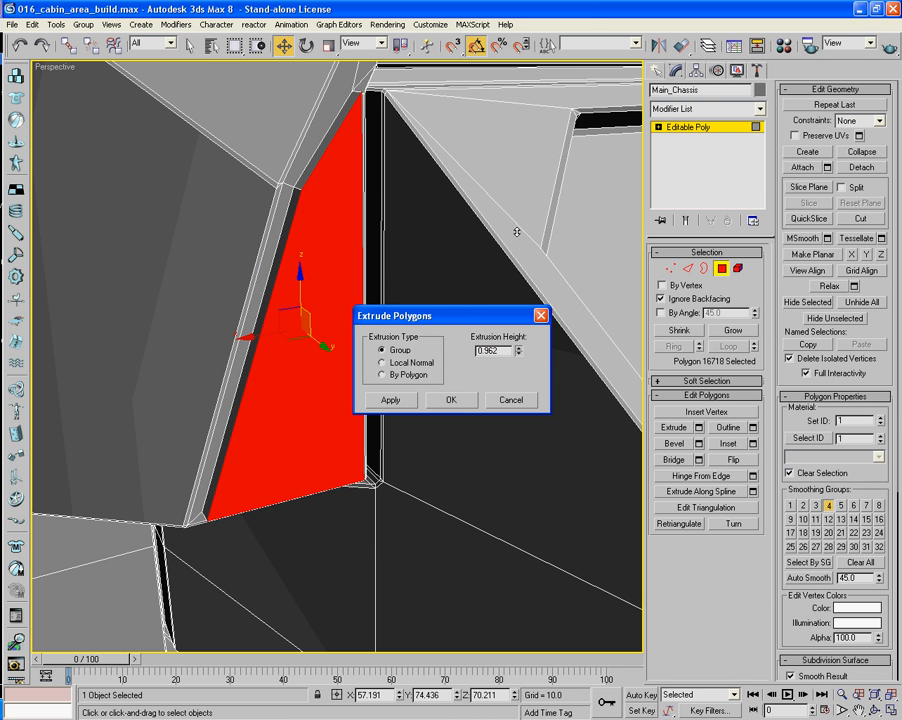
pyautogui.click(451, 399)
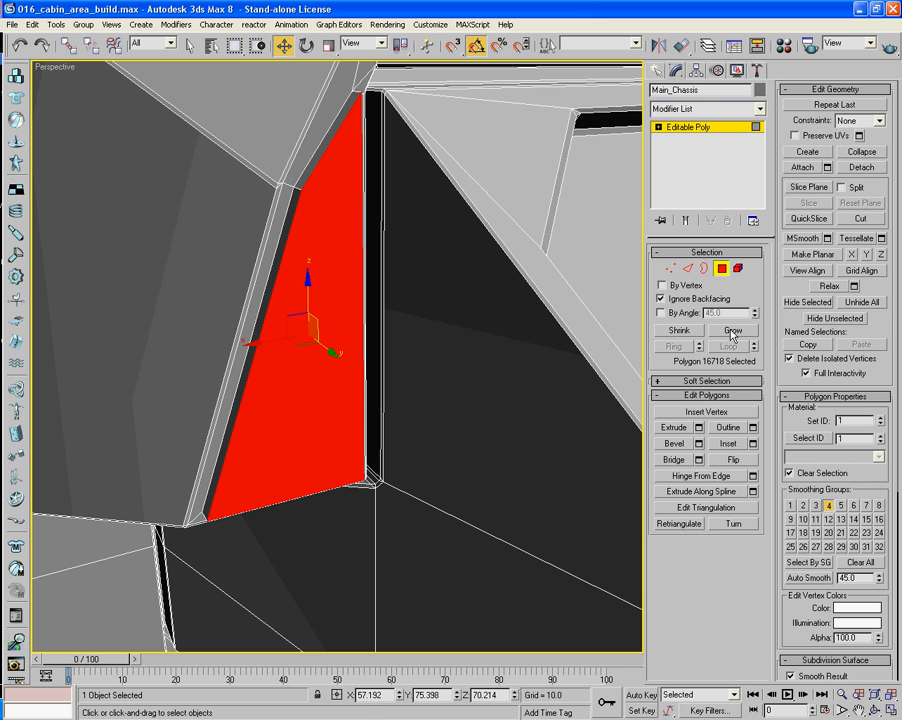
# Chamfer the front and base edges of the extruded side panel by 0.1.
pyautogui.click(690, 268)
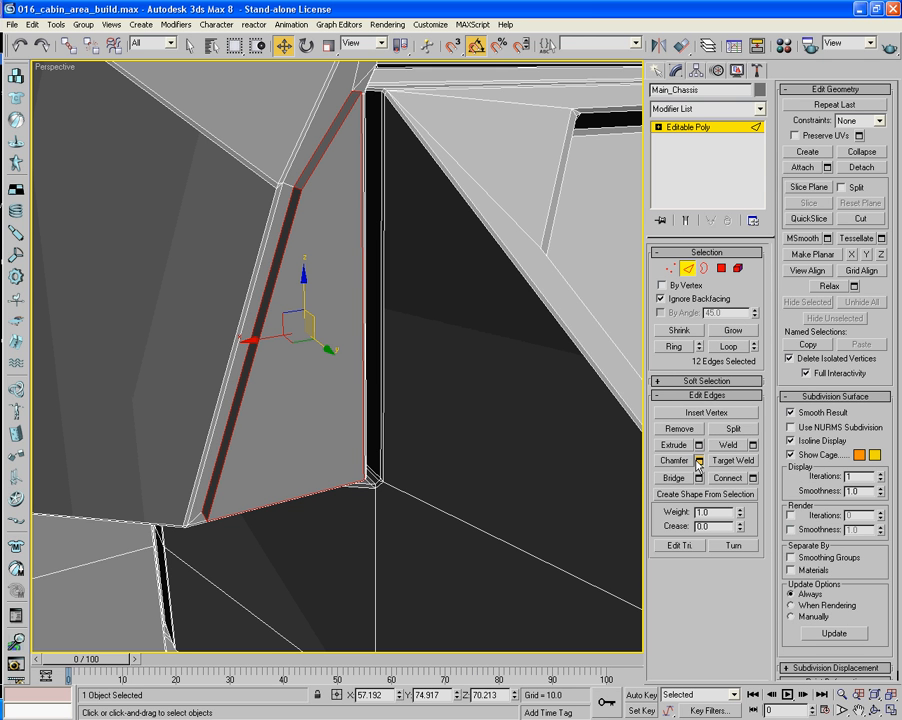
pyautogui.click(698, 460)
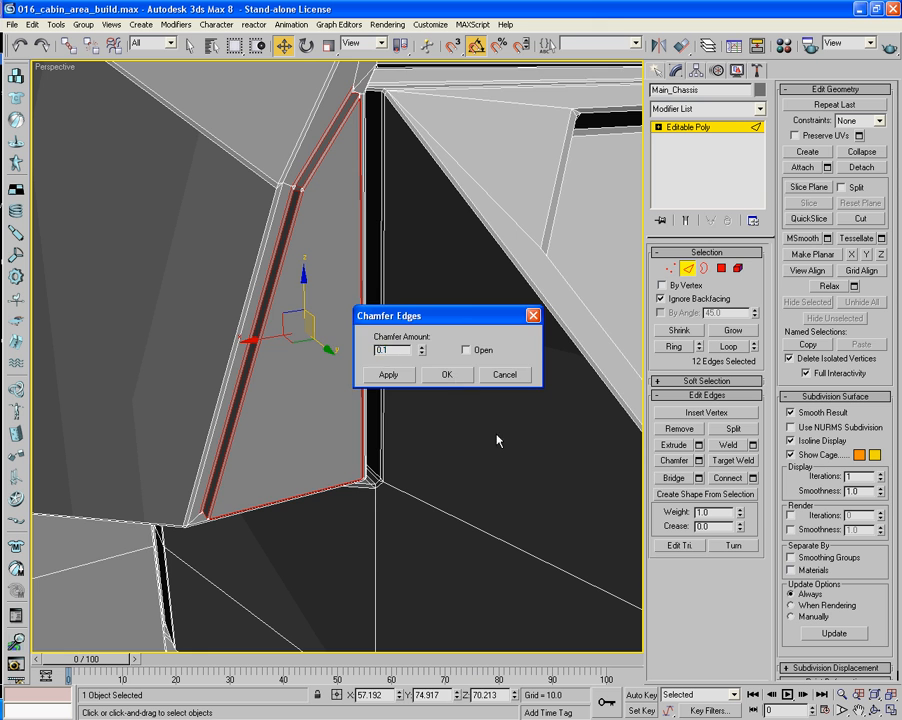
pyautogui.press('Return')
pyautogui.scroll(-6, 499, 417)
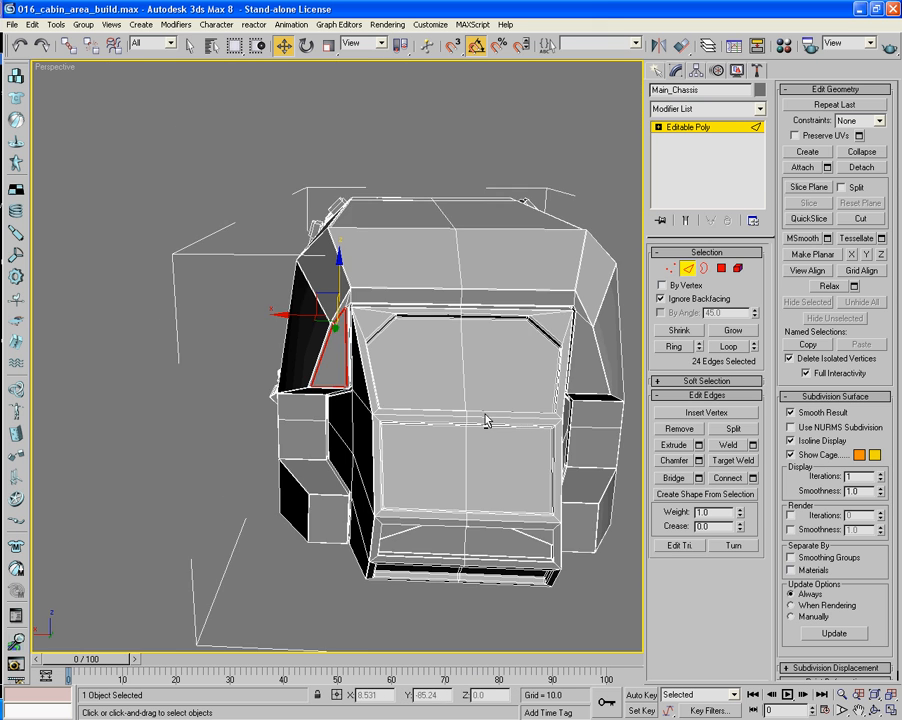
pyautogui.keyDown('alt'); pyautogui.moveTo(485, 420); pyautogui.dragTo(462, 408, button='middle'); pyautogui.keyUp('alt')
pyautogui.scroll(4, 462, 410)
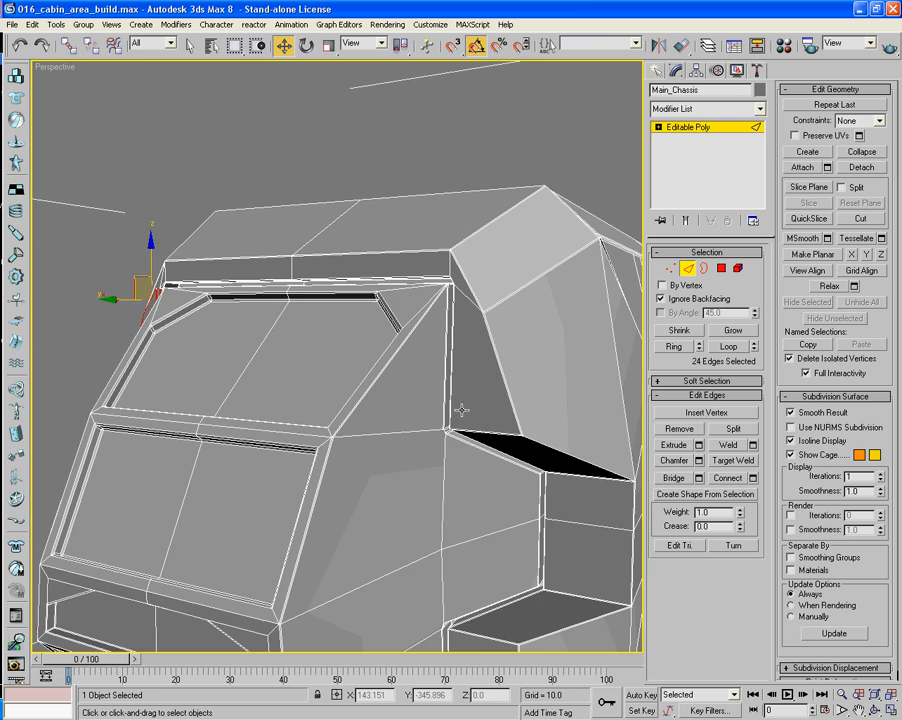
# Inset the two narrow polygons on the opposite side of the windshield as a group by 0.604.
pyautogui.scroll(3, 462, 411)
pyautogui.moveTo(562, 419); pyautogui.dragTo(426, 420, button='middle')
pyautogui.click(721, 268)
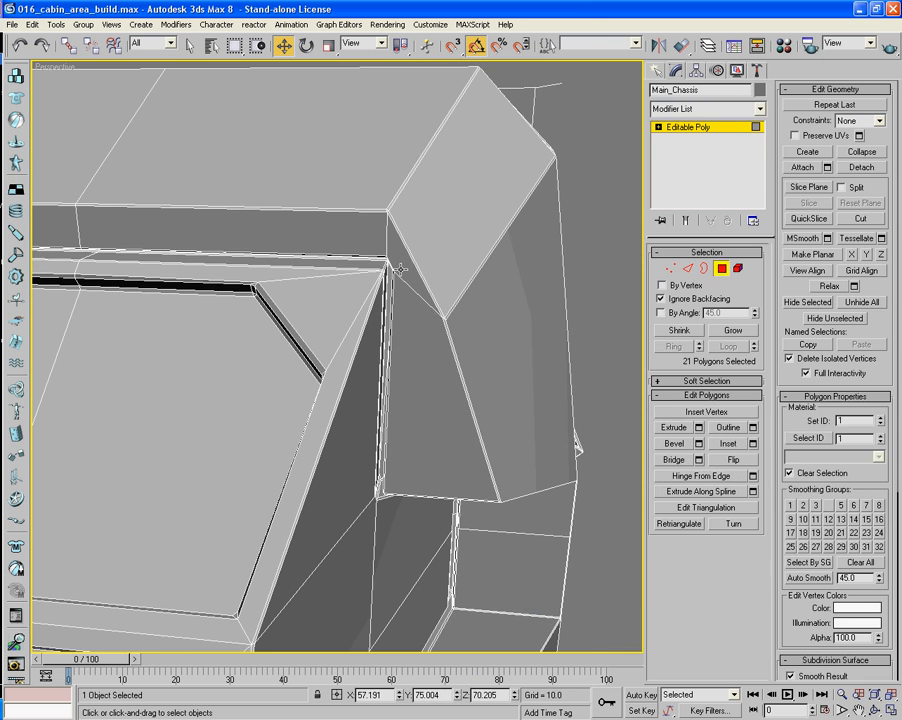
pyautogui.click(410, 261)
pyautogui.keyDown('ctrl'); pyautogui.click(410, 350); pyautogui.keyUp('ctrl')
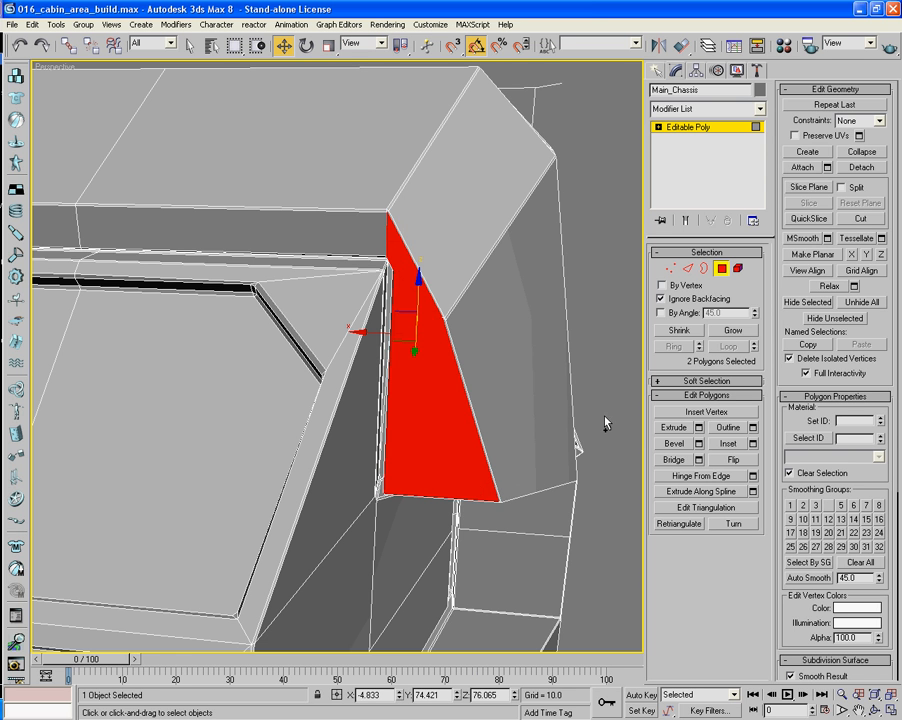
pyautogui.click(753, 443)
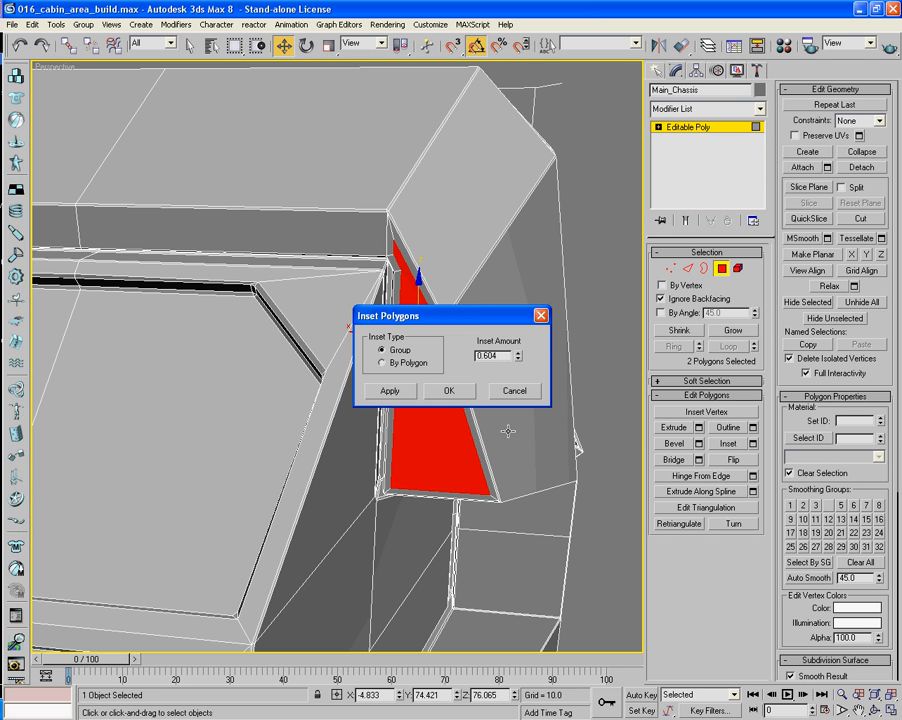
pyautogui.click(449, 391)
# Target-weld the two upper tip vertices of the new inset onto its inner corner vertex beside the windshield.
pyautogui.moveTo(449, 336); pyautogui.dragTo(449, 402, button='middle')
pyautogui.scroll(4, 449, 402)
pyautogui.moveTo(470, 344); pyautogui.dragTo(390, 375, button='middle')
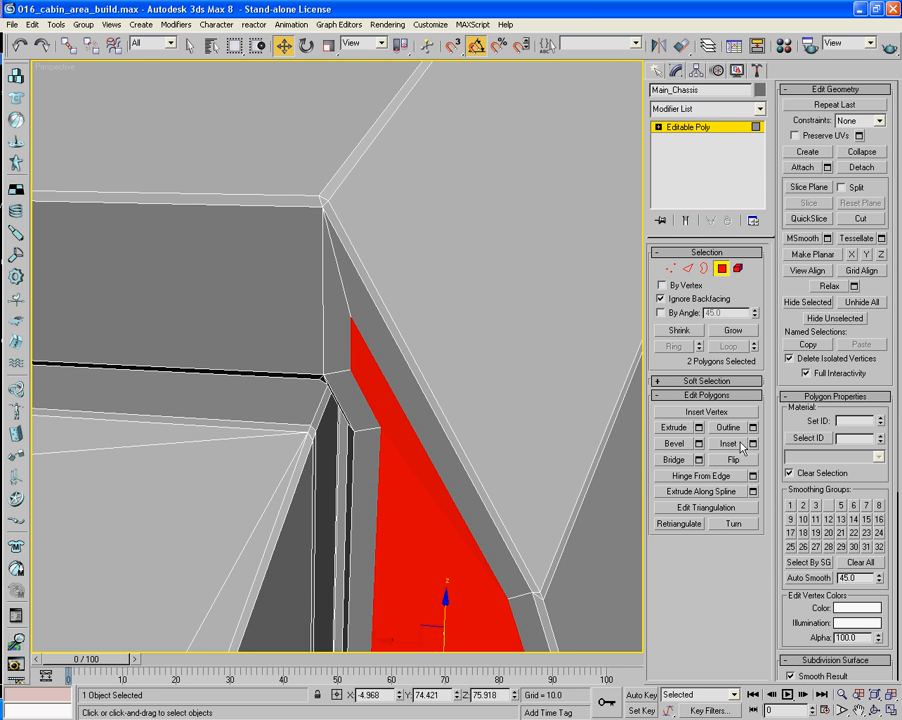
pyautogui.click(670, 268)
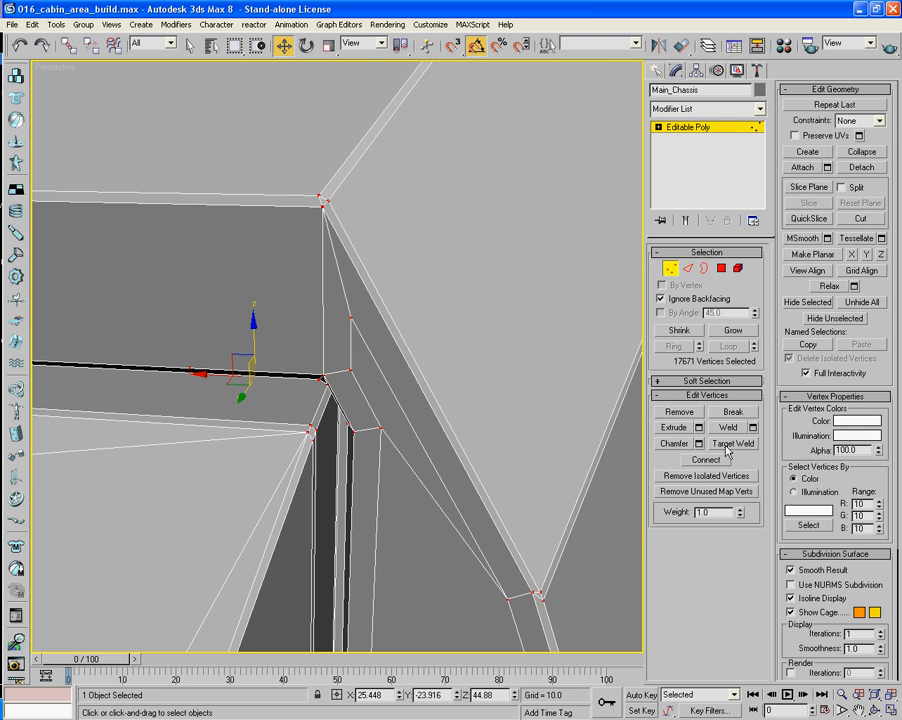
pyautogui.click(733, 443)
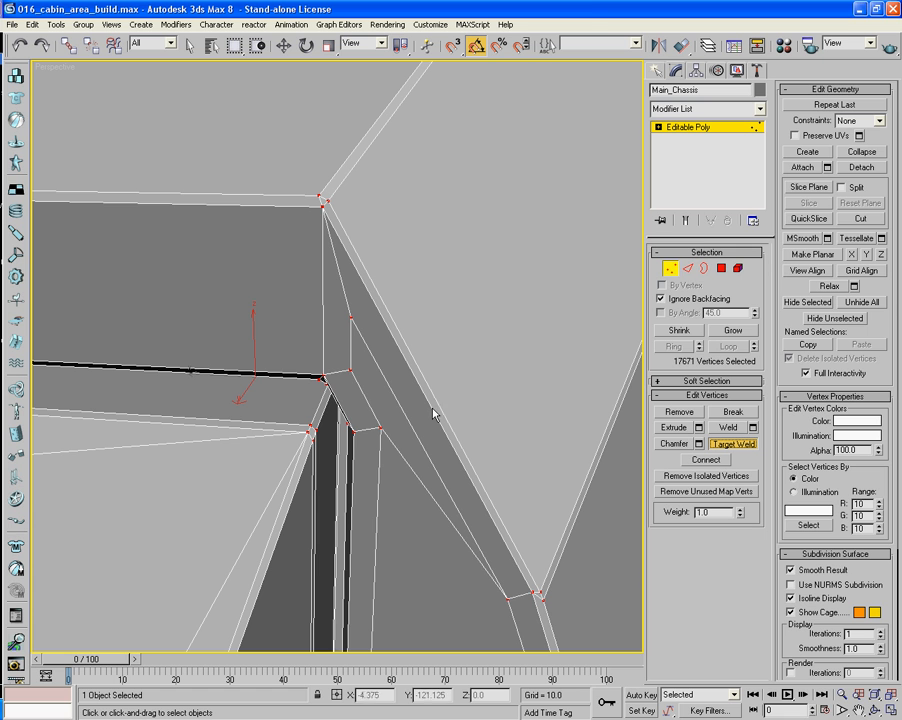
pyautogui.click(350, 369)
pyautogui.click(381, 428)
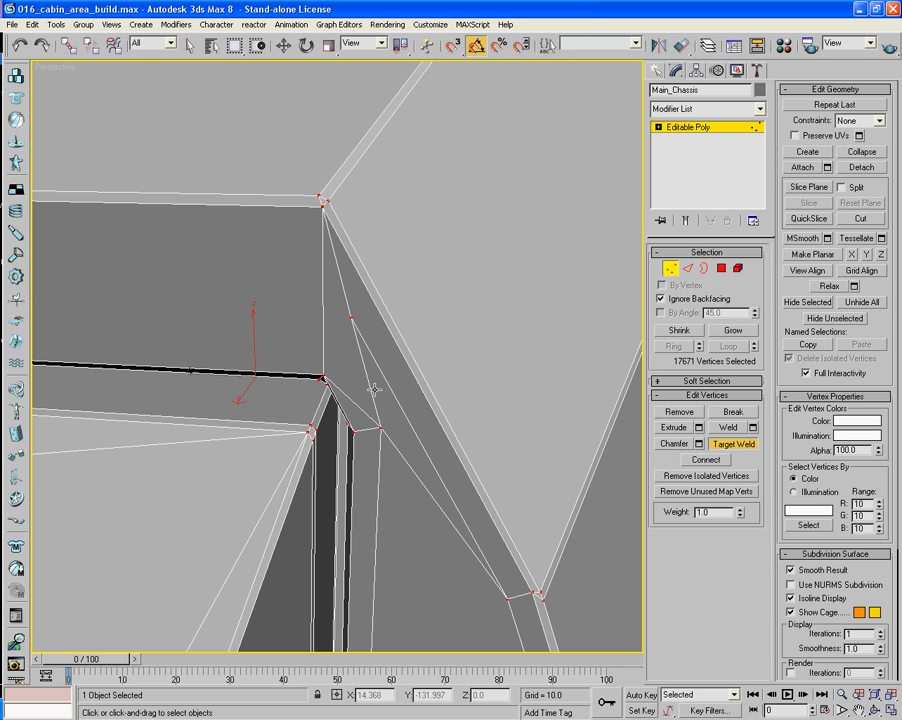
pyautogui.click(351, 319)
pyautogui.click(381, 428)
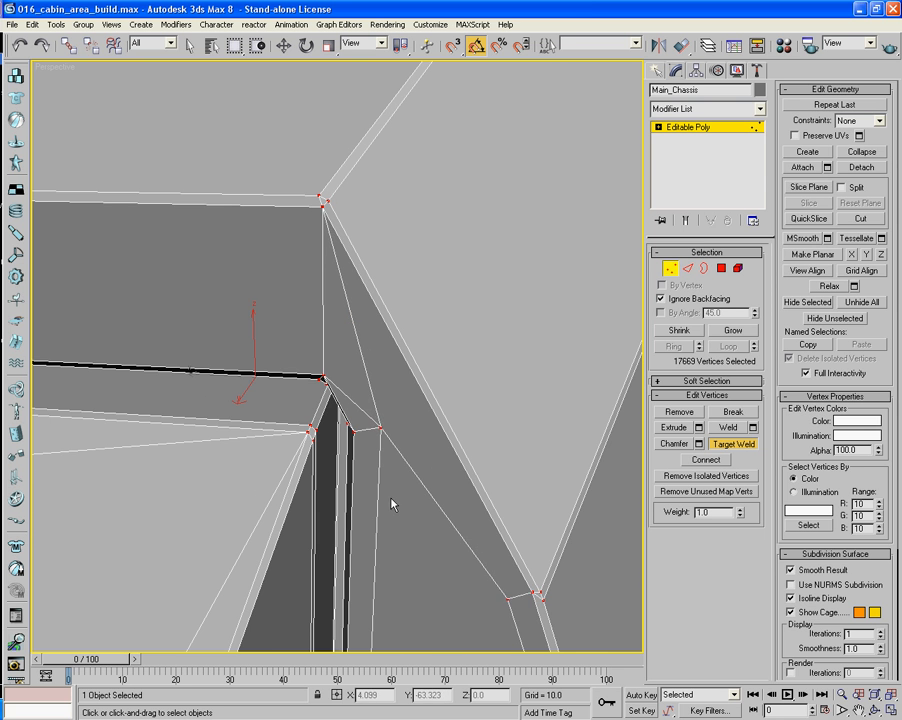
# Extrude the cleaned-up inset polygon beside the windshield outward with an extrusion height of 0.962.
pyautogui.moveTo(391, 499); pyautogui.dragTo(382, 407, button='middle')
pyautogui.scroll(-5, 383, 407)
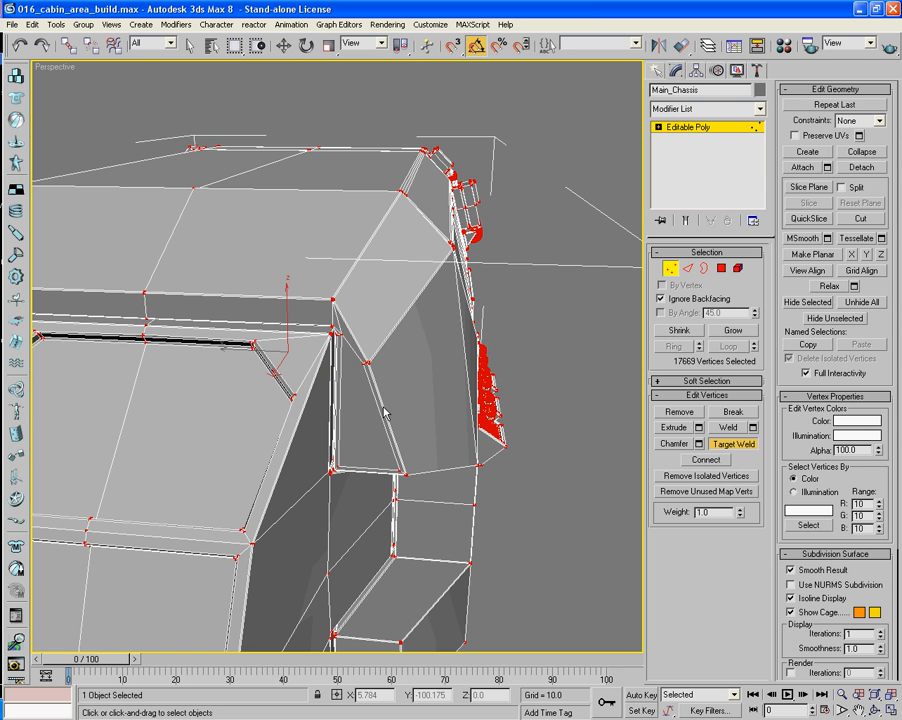
pyautogui.click(722, 269)
pyautogui.click(357, 406)
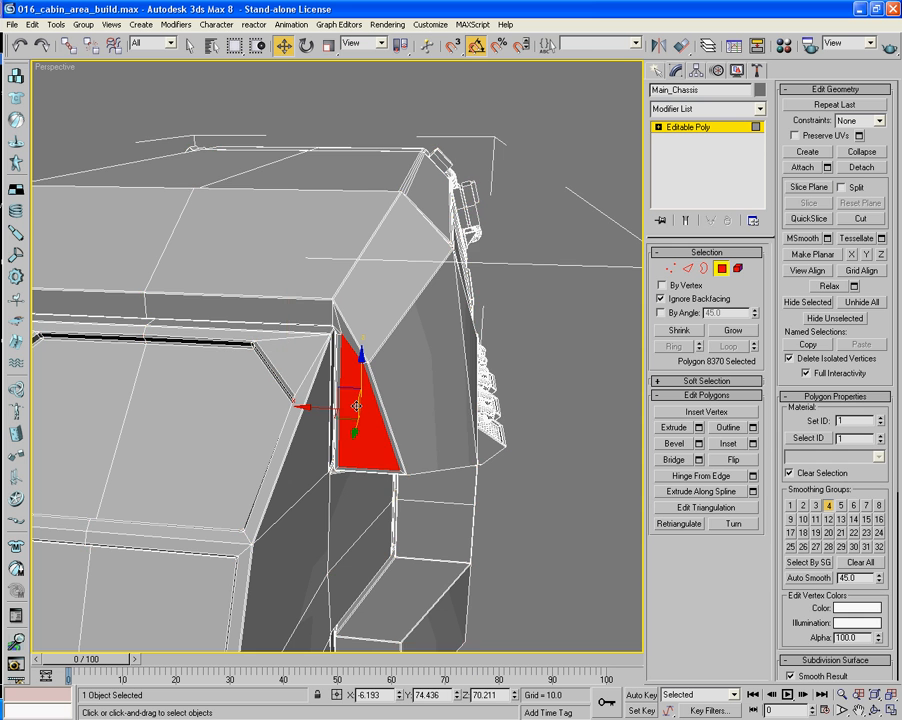
pyautogui.scroll(6, 357, 406)
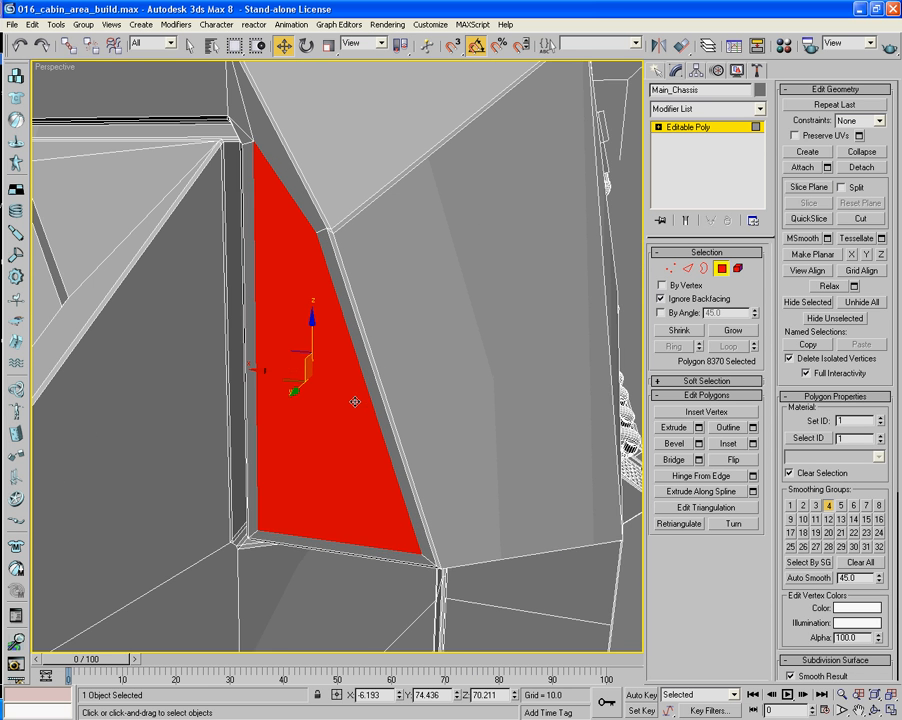
pyautogui.moveTo(357, 399); pyautogui.dragTo(415, 423, button='middle')
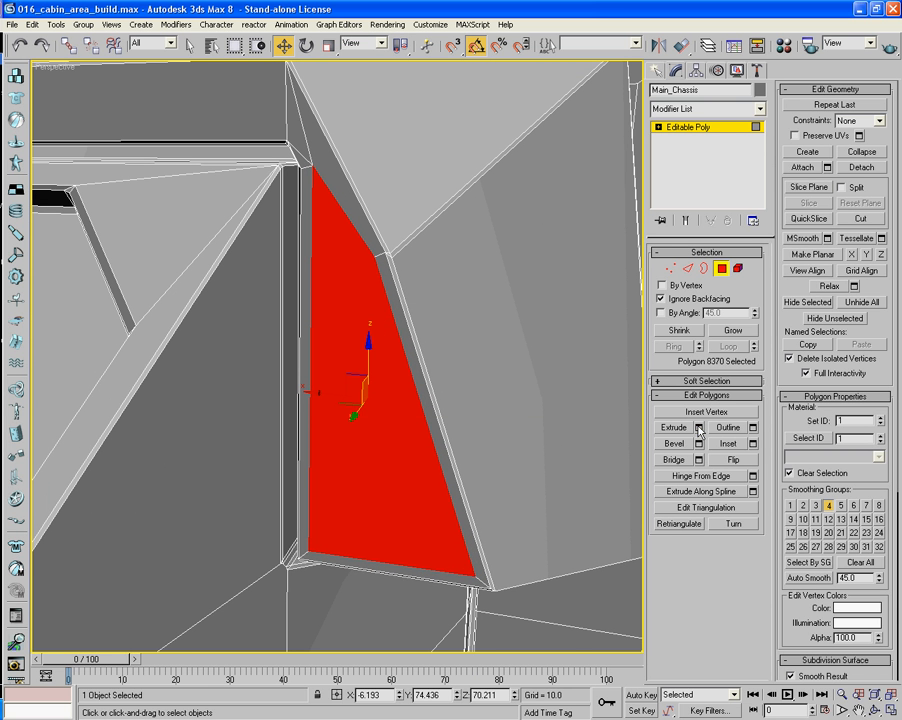
pyautogui.click(699, 428)
pyautogui.click(450, 400)
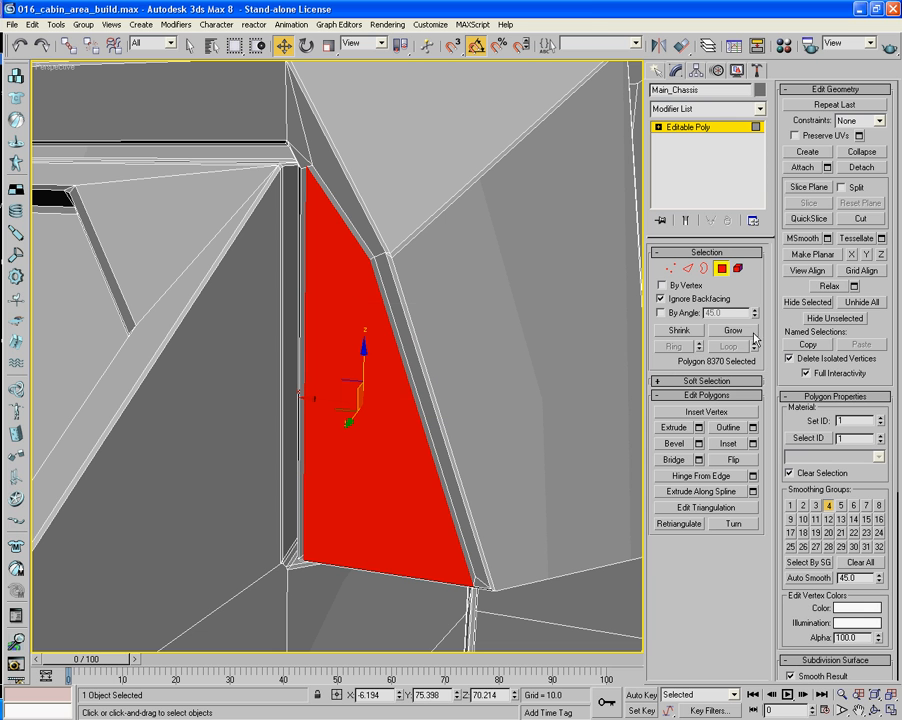
# Chamfer the front and base edges of the newly extruded side panel by 0.1.
pyautogui.click(733, 330)
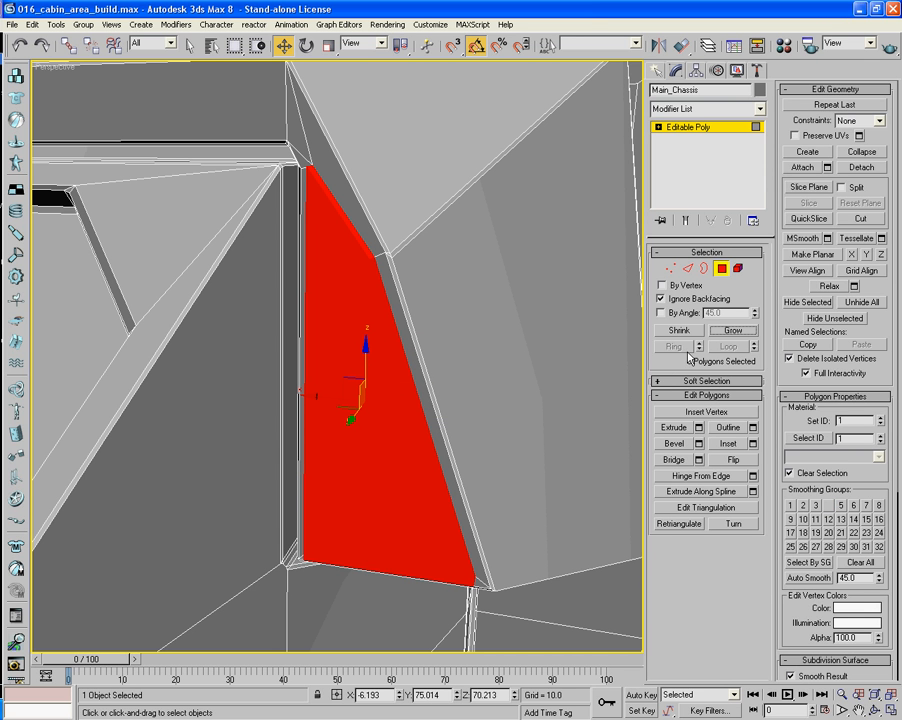
pyautogui.keyDown('ctrl'); pyautogui.click(688, 270); pyautogui.keyUp('ctrl')
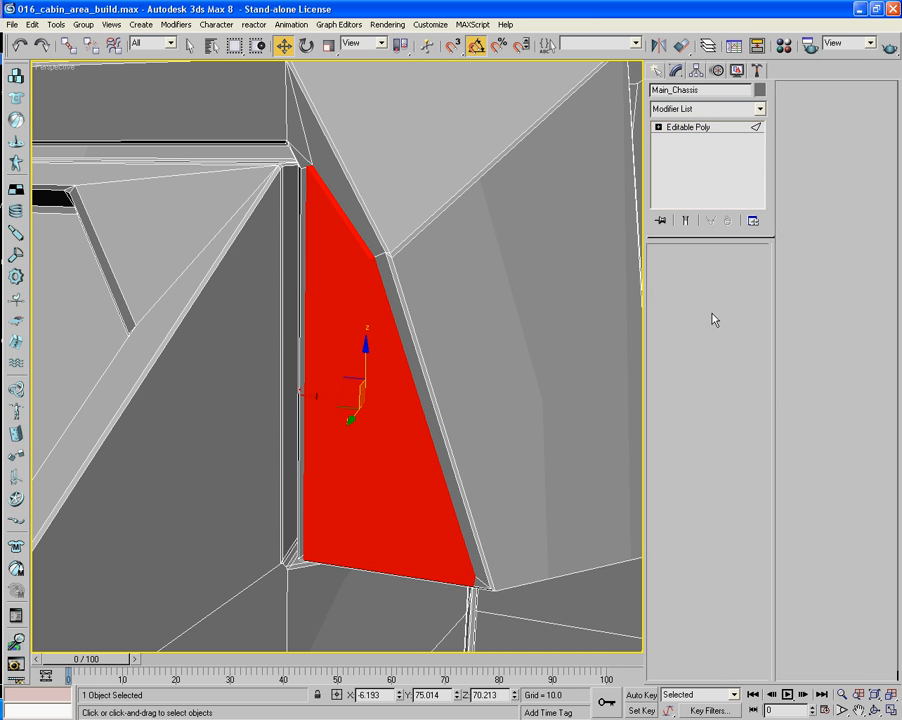
pyautogui.click(699, 461)
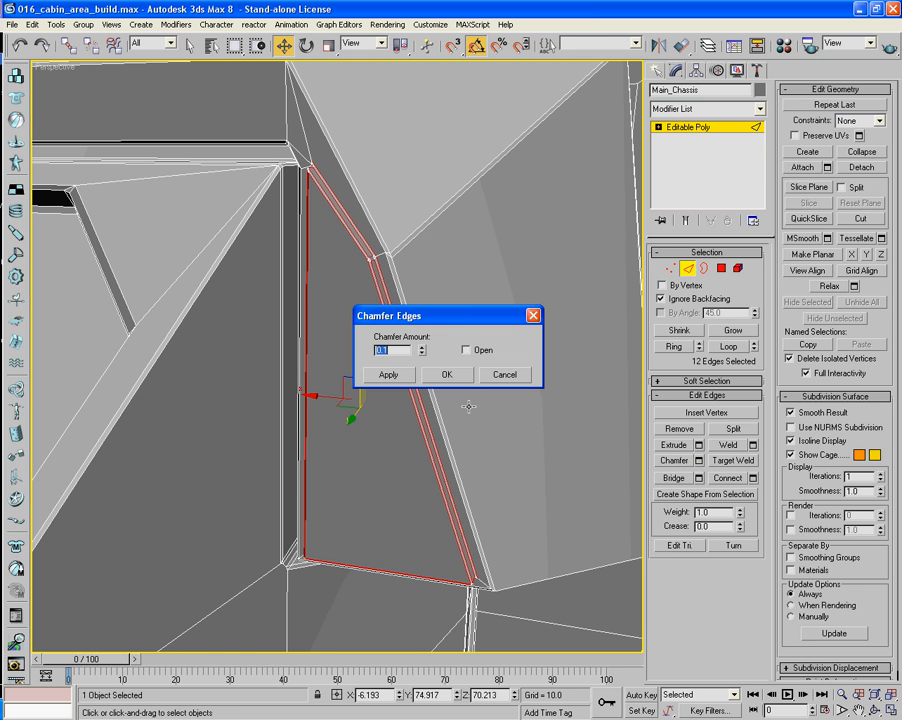
pyautogui.press('Return')
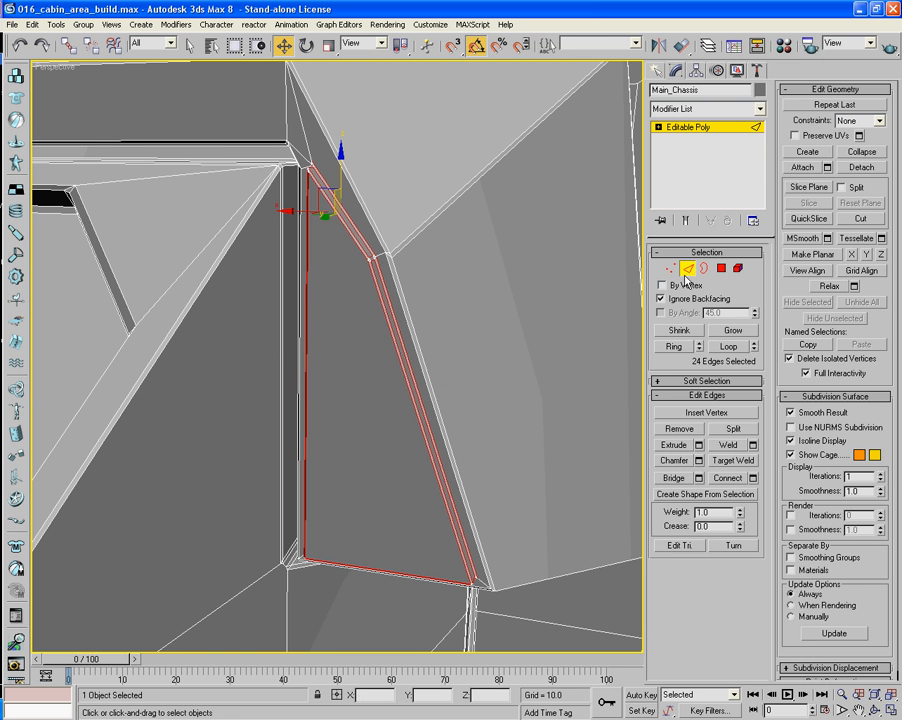
pyautogui.moveTo(428, 334); pyautogui.dragTo(430, 336, button='middle')
pyautogui.scroll(-5, 423, 362)
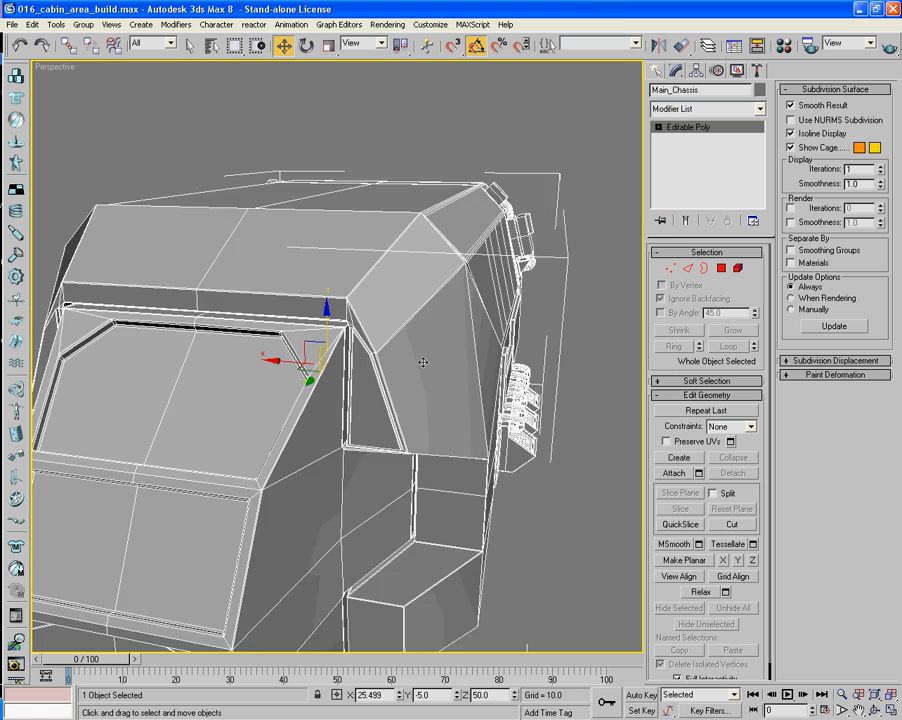
# Inset the two strip polygons directly above the windshield as a group by 0.604.
pyautogui.keyDown('alt'); pyautogui.moveTo(304, 357); pyautogui.dragTo(449, 302, button='middle'); pyautogui.keyUp('alt')
pyautogui.scroll(4, 383, 370)
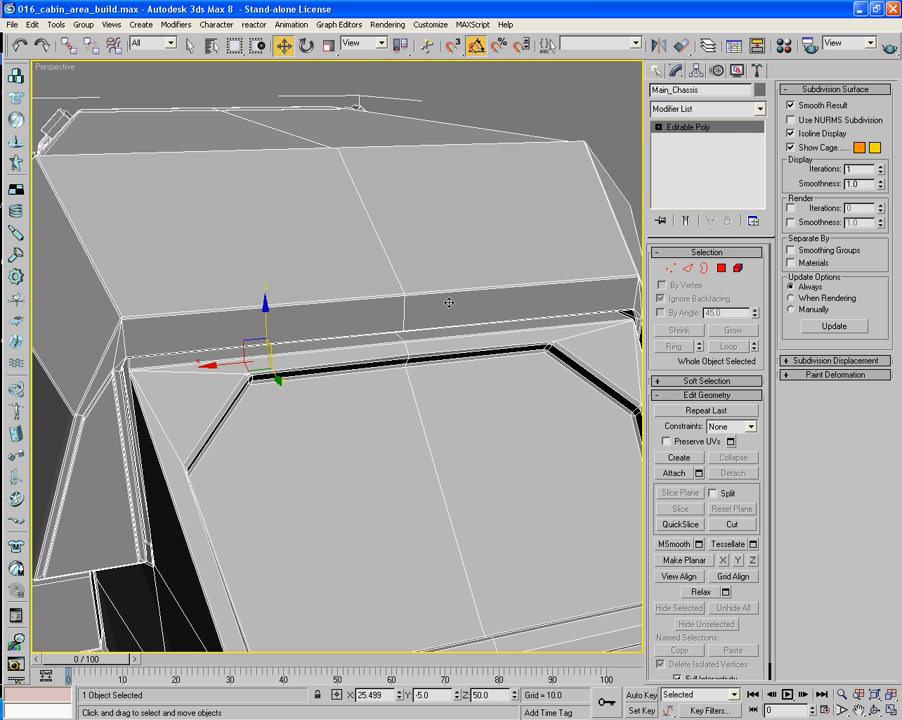
pyautogui.click(721, 268)
pyautogui.click(560, 300)
pyautogui.keyDown('ctrl'); pyautogui.click(370, 315); pyautogui.keyUp('ctrl')
pyautogui.keyDown('alt'); pyautogui.moveTo(404, 312); pyautogui.dragTo(442, 302, button='middle'); pyautogui.keyUp('alt')
pyautogui.keyDown('alt'); pyautogui.moveTo(508, 363); pyautogui.dragTo(485, 343, button='middle'); pyautogui.keyUp('alt')
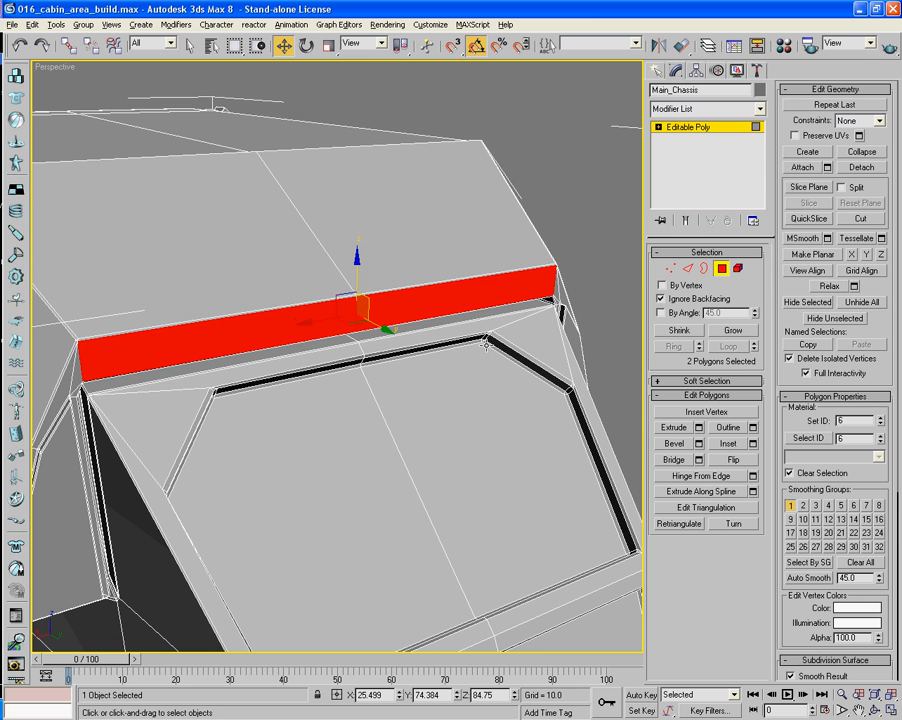
pyautogui.click(752, 444)
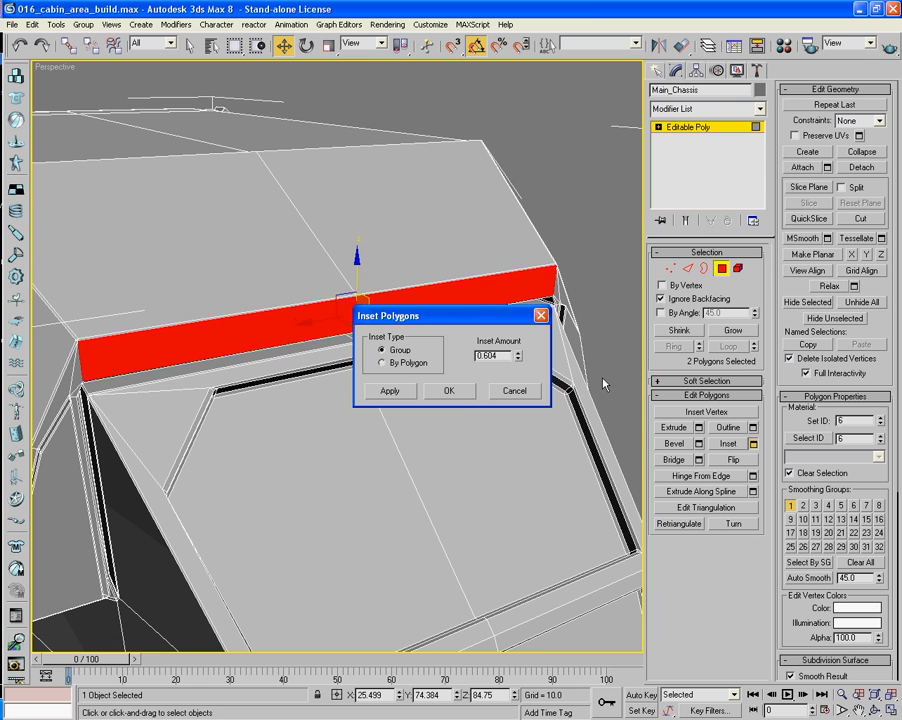
pyautogui.click(449, 392)
# Scale the inset strip above the windshield shorter along X and shift it off-centre to about X 30.4.
pyautogui.click(329, 47)
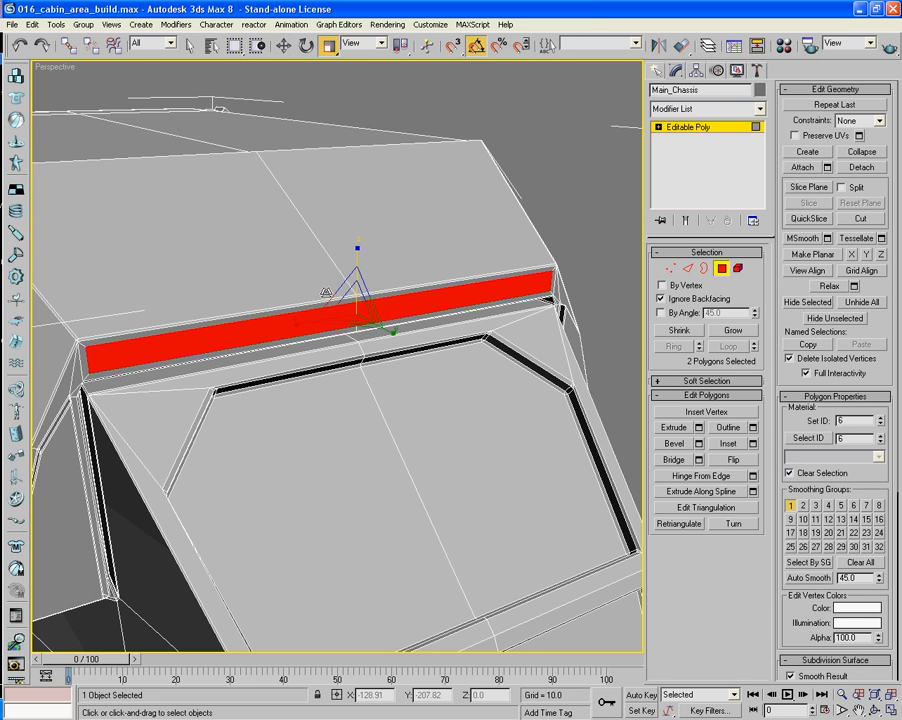
pyautogui.moveTo(296, 325); pyautogui.dragTo(306, 325)
pyautogui.click(283, 45)
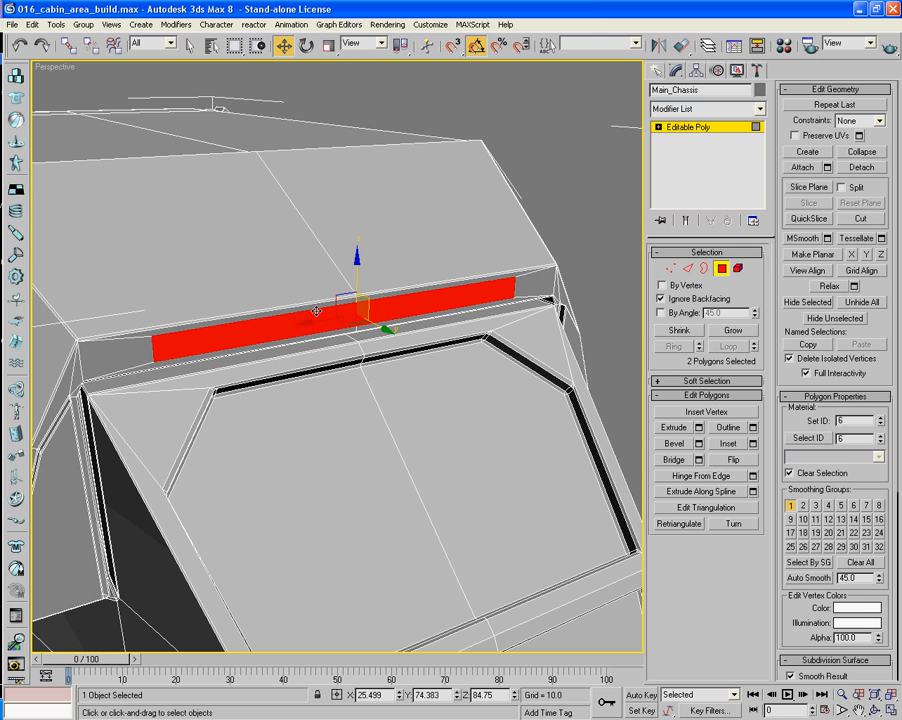
pyautogui.moveTo(312, 322); pyautogui.dragTo(272, 323)
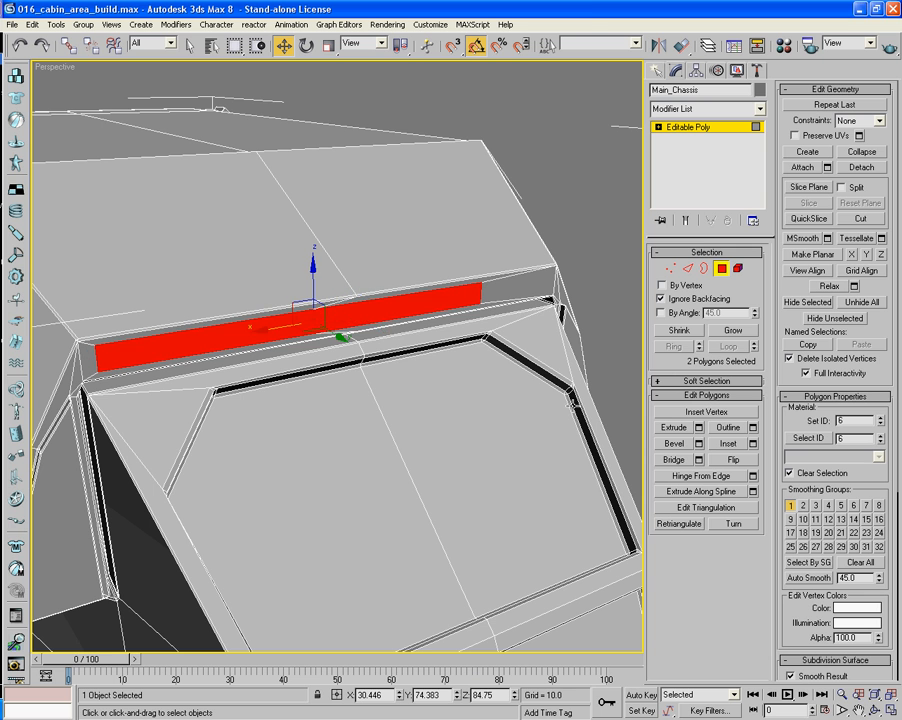
# Extrude the strip above the windshield outward by 0.962 and chamfer all edges of the raised panel by 0.1.
pyautogui.click(699, 428)
pyautogui.click(474, 403)
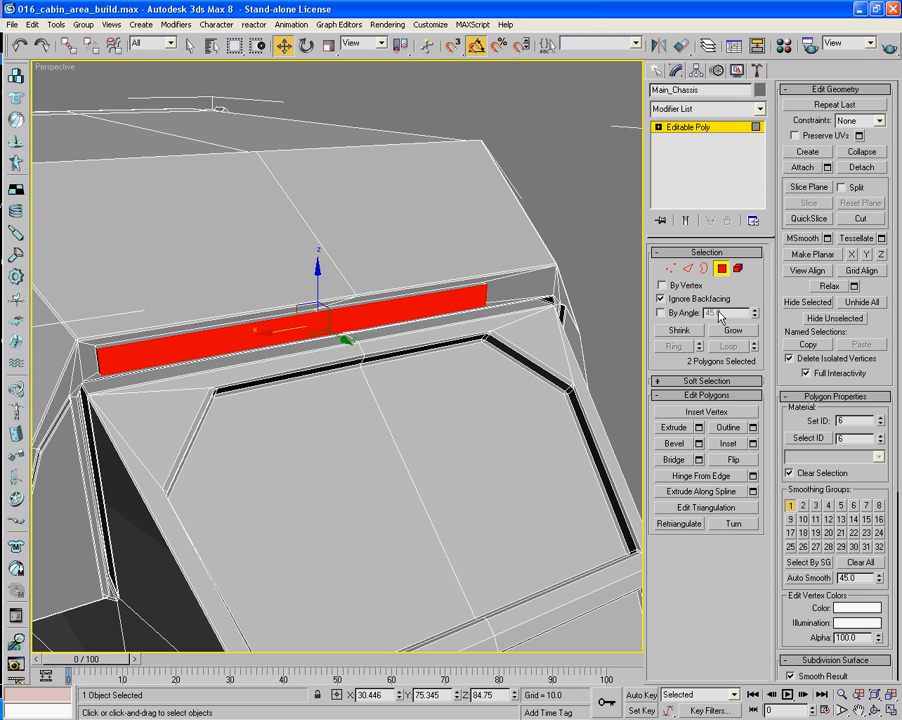
pyautogui.click(735, 331)
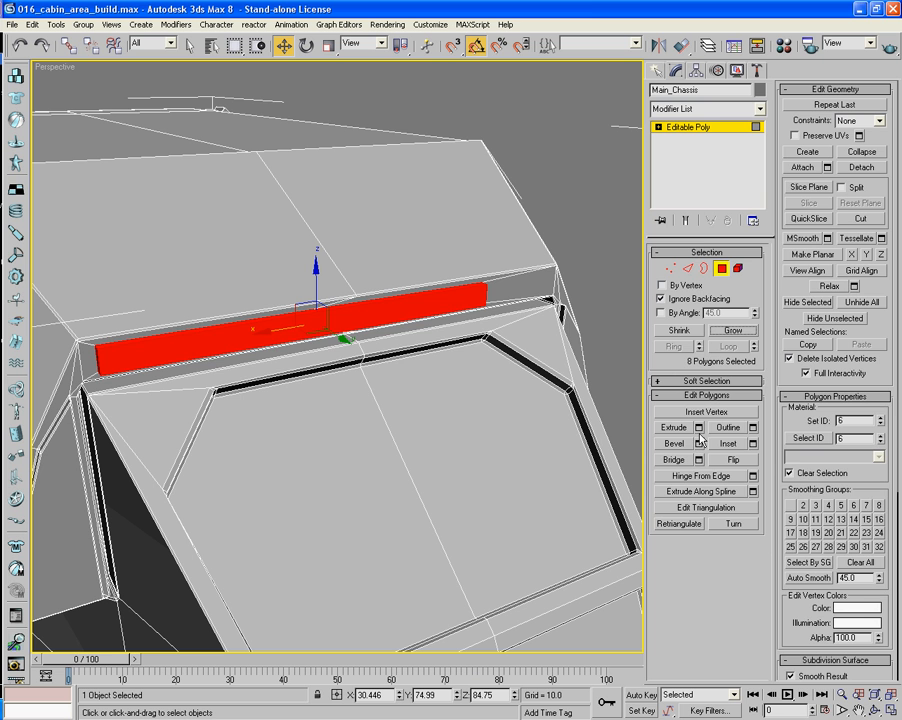
pyautogui.click(689, 269)
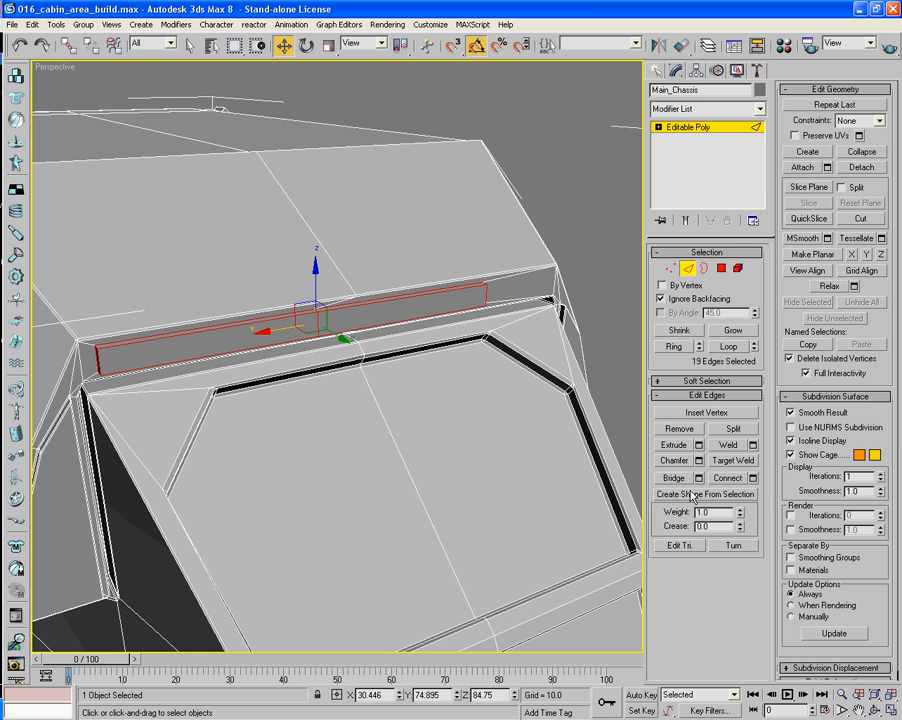
pyautogui.click(699, 460)
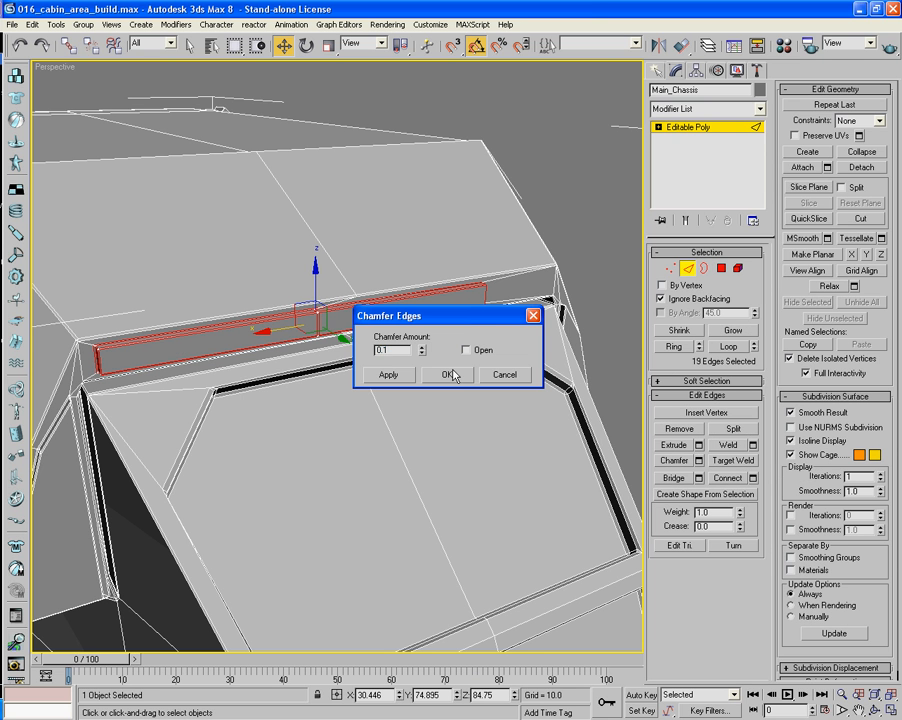
pyautogui.press('Return')
# Inset the two cabin side-wall polygons below the raised side panel by 0.604 as a group and extrude them outward by 0.962.
pyautogui.keyDown('alt'); pyautogui.moveTo(486, 393); pyautogui.dragTo(390, 415, button='middle'); pyautogui.keyUp('alt')
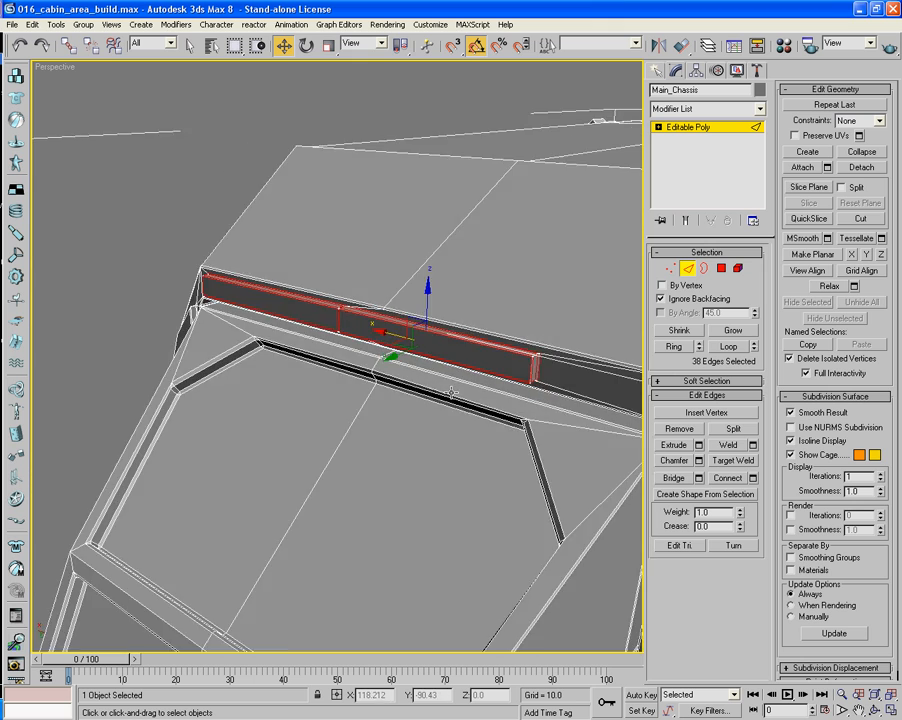
pyautogui.scroll(-5, 456, 430)
pyautogui.scroll(-3, 456, 428)
pyautogui.moveTo(456, 428); pyautogui.dragTo(502, 325, button='middle')
pyautogui.scroll(5, 503, 363)
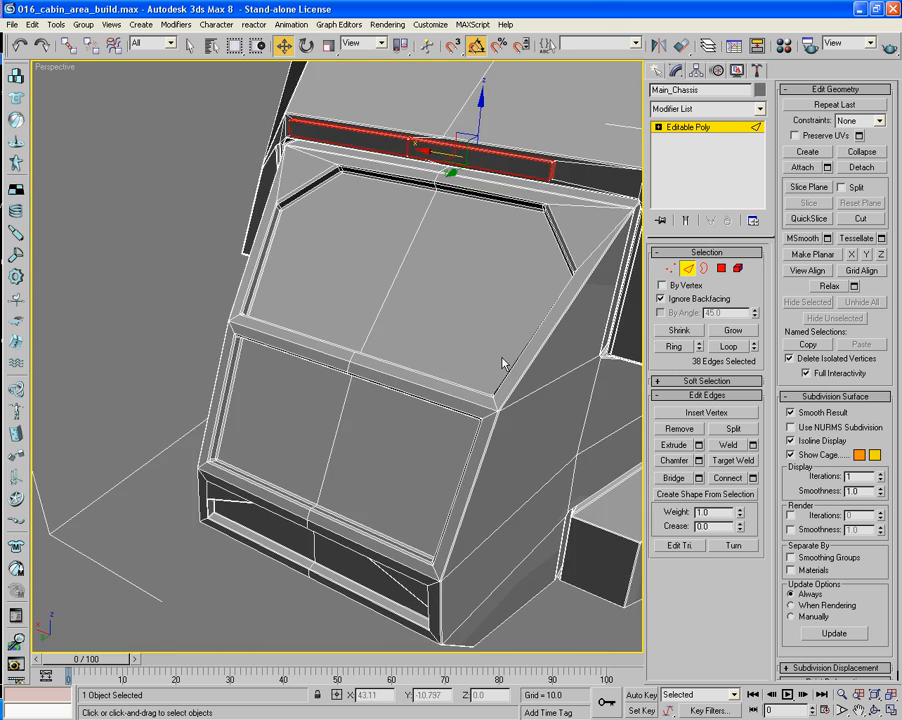
pyautogui.keyDown('alt'); pyautogui.moveTo(514, 436); pyautogui.dragTo(435, 457, button='middle'); pyautogui.keyUp('alt')
pyautogui.scroll(4, 468, 463)
pyautogui.click(447, 344)
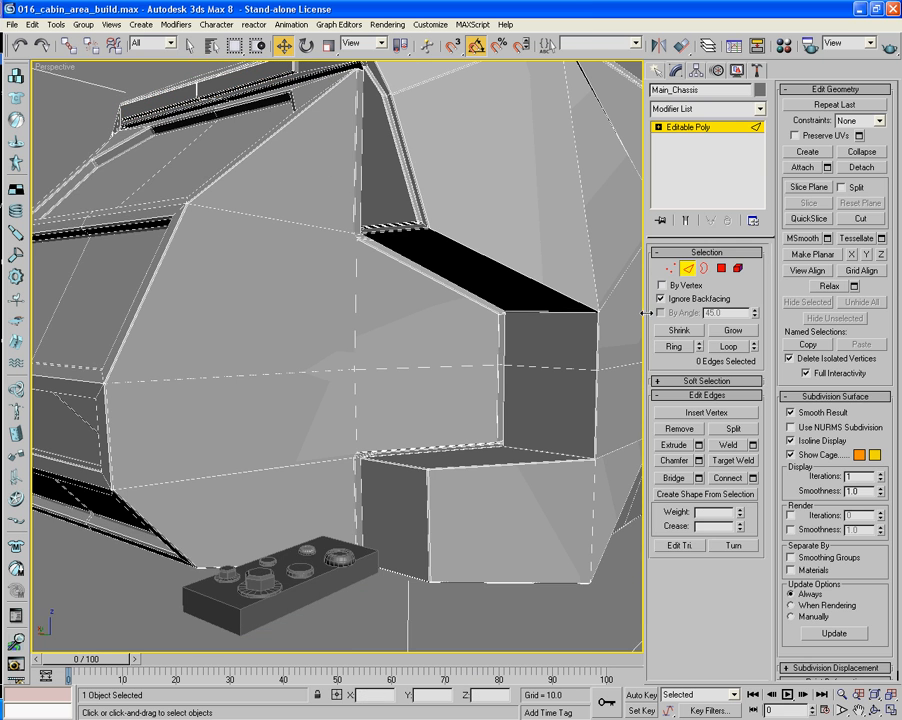
pyautogui.click(721, 268)
pyautogui.keyDown('alt'); pyautogui.moveTo(467, 362); pyautogui.dragTo(455, 441, button='middle'); pyautogui.keyUp('alt')
pyautogui.scroll(4, 457, 446)
pyautogui.moveTo(424, 220); pyautogui.dragTo(427, 409, button='middle')
pyautogui.scroll(-5, 380, 322)
pyautogui.click(427, 409)
pyautogui.keyDown('ctrl'); pyautogui.click(423, 500); pyautogui.keyUp('ctrl')
pyautogui.keyDown('alt'); pyautogui.moveTo(426, 518); pyautogui.dragTo(615, 493, button='middle'); pyautogui.keyUp('alt')
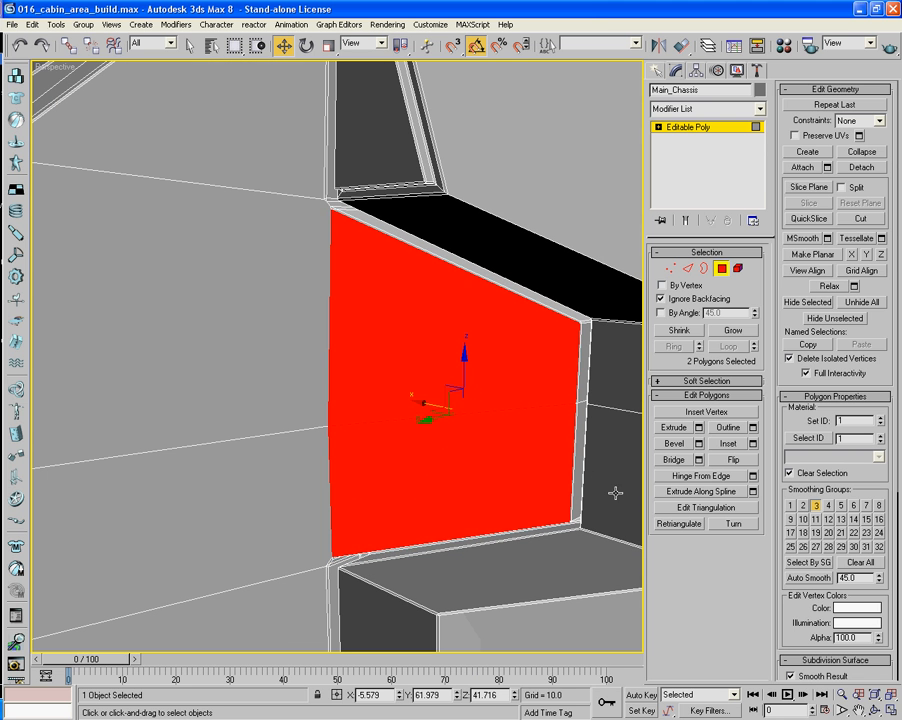
pyautogui.click(754, 444)
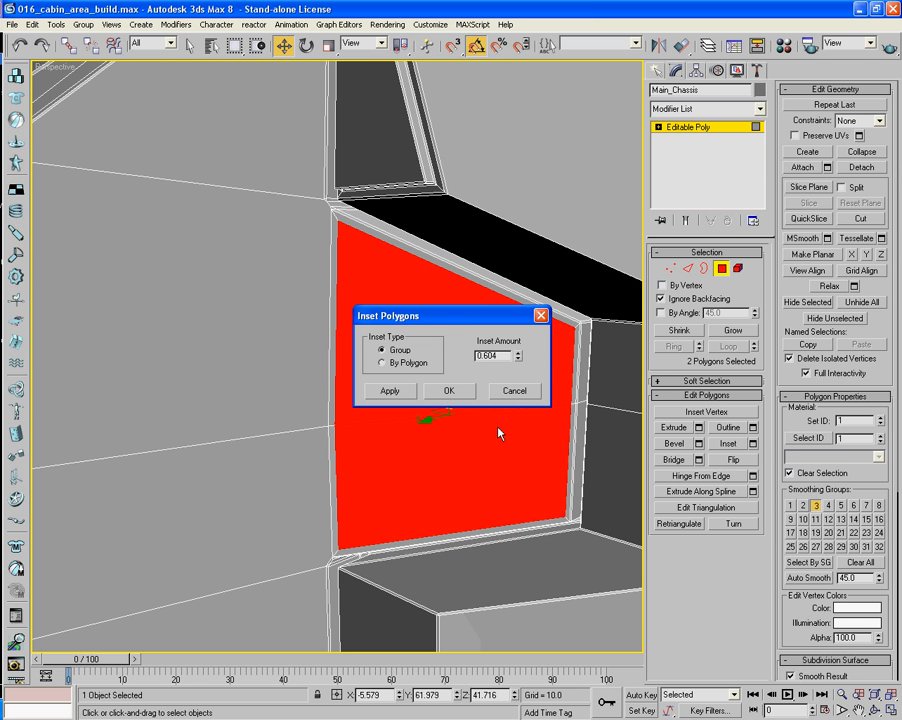
pyautogui.press('Return')
pyautogui.click(699, 428)
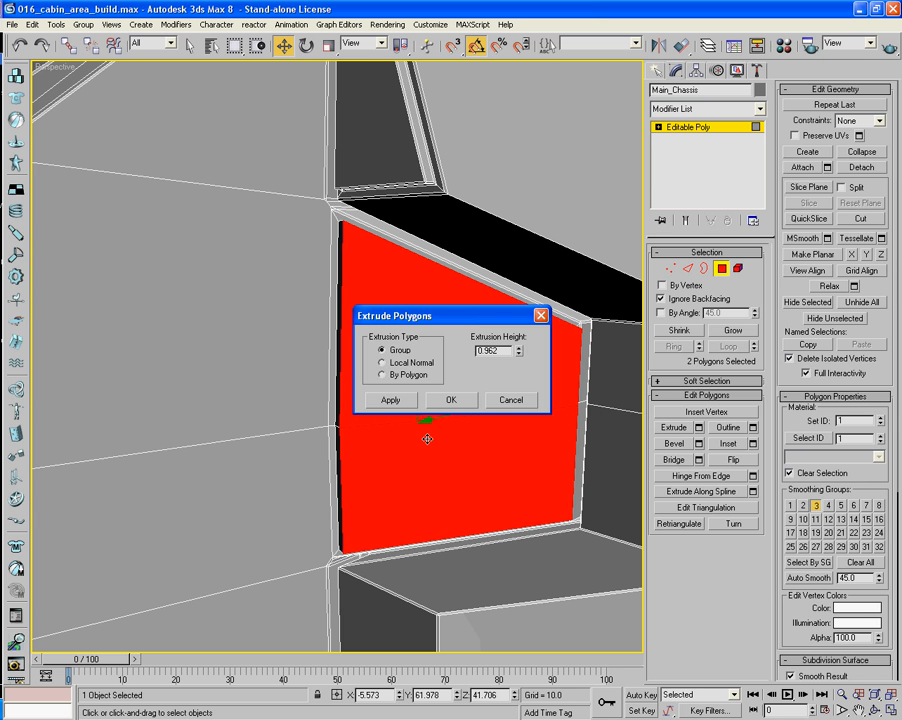
pyautogui.press('Return')
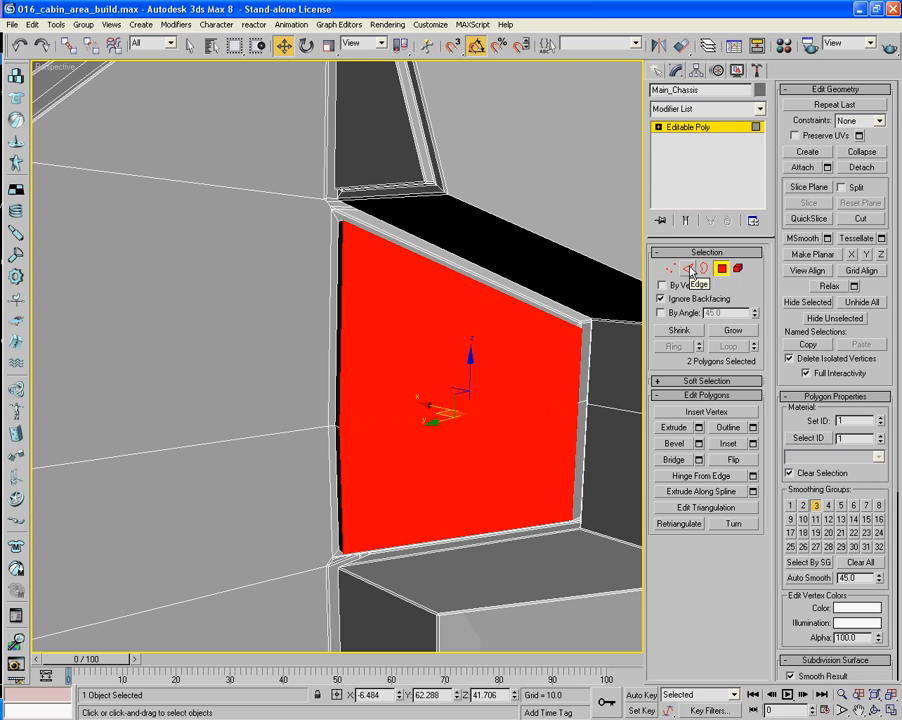
pyautogui.press('2')
pyautogui.keyDown('alt'); pyautogui.click(364, 424); pyautogui.keyUp('alt')
pyautogui.keyDown('alt'); pyautogui.moveTo(364, 424); pyautogui.dragTo(527, 447, button='middle'); pyautogui.keyUp('alt')
pyautogui.hotkey('ctrl', 'z')
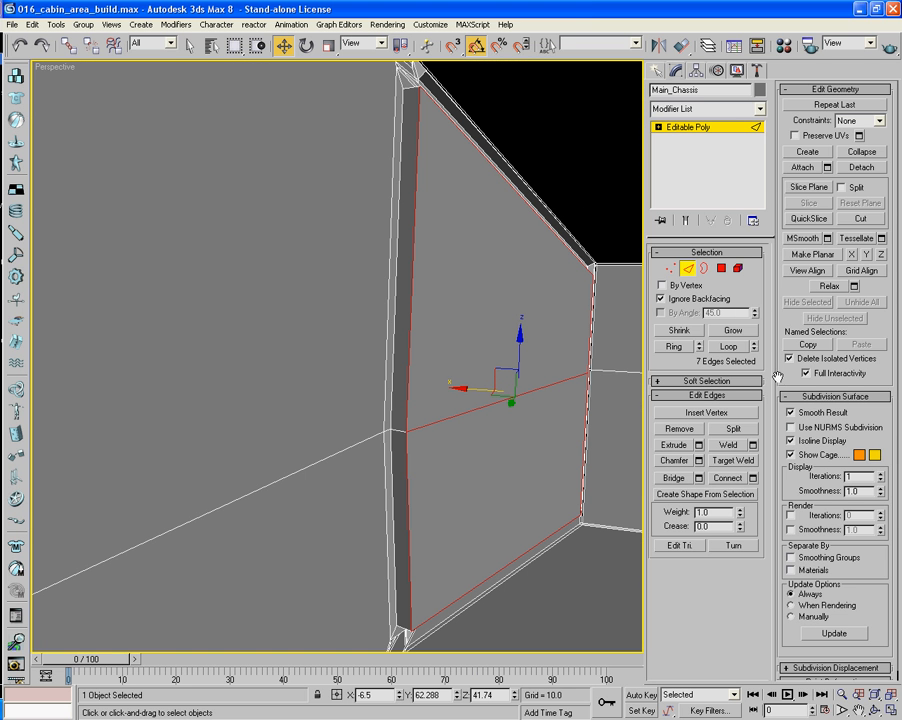
# Chamfer the edges of the raised side-wall panel by 0.1, leaving out the horizontal edges crossing its middle.
pyautogui.click(721, 270)
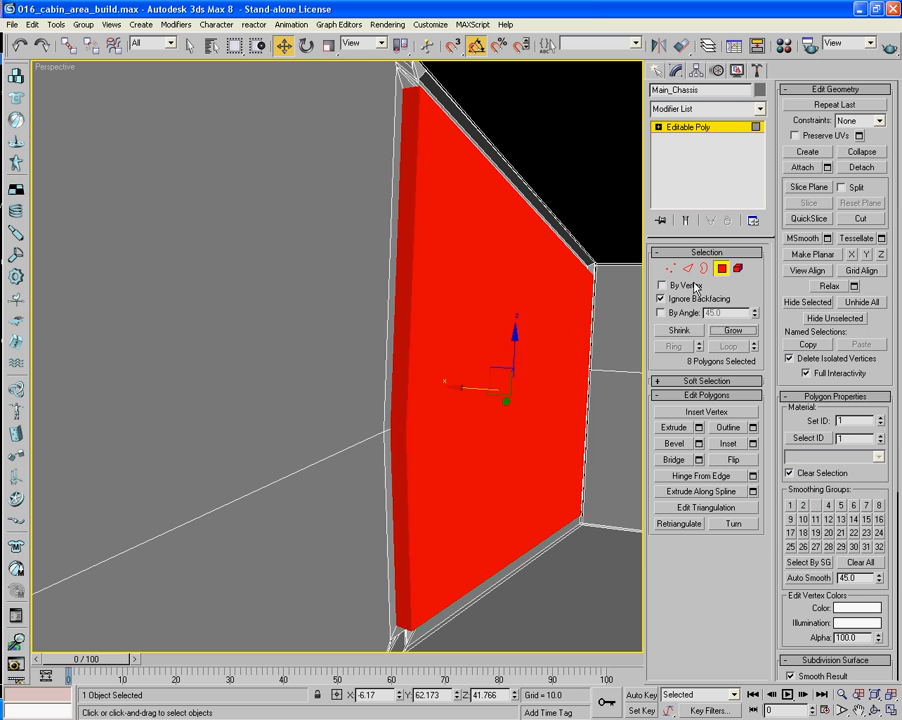
pyautogui.keyDown('ctrl'); pyautogui.click(688, 270); pyautogui.keyUp('ctrl')
pyautogui.keyDown('alt'); pyautogui.click(401, 430); pyautogui.keyUp('alt')
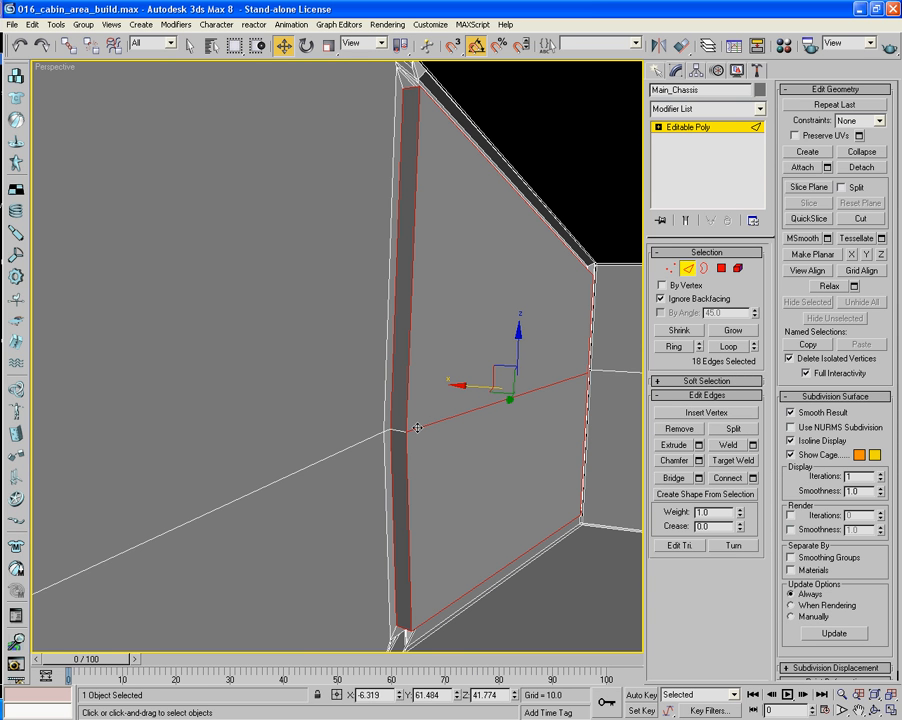
pyautogui.keyDown('alt'); pyautogui.click(417, 428); pyautogui.keyUp('alt')
pyautogui.keyDown('alt'); pyautogui.moveTo(517, 434); pyautogui.dragTo(476, 378, button='middle'); pyautogui.keyUp('alt')
pyautogui.scroll(10, 476, 380)
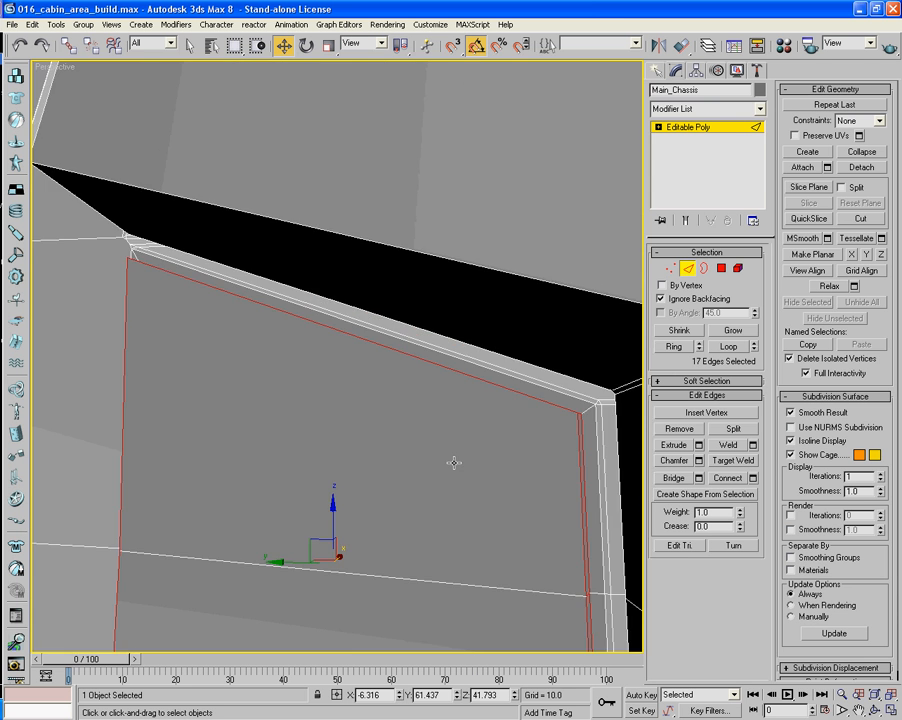
pyautogui.scroll(3, 454, 463)
pyautogui.moveTo(548, 436); pyautogui.dragTo(496, 338, button='middle')
pyautogui.moveTo(563, 475); pyautogui.dragTo(440, 447, button='middle')
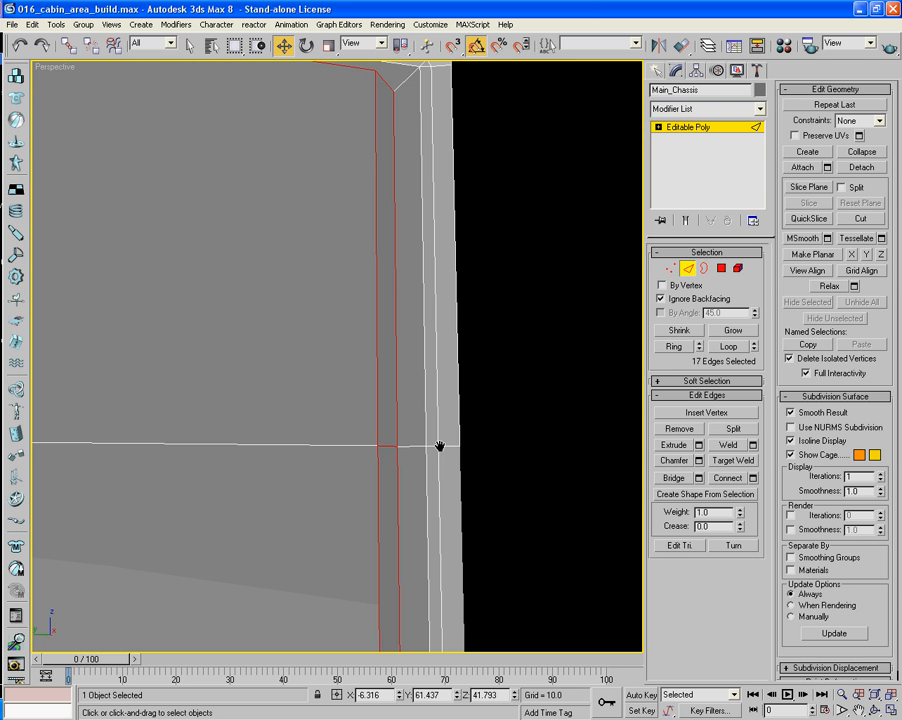
pyautogui.keyDown('alt'); pyautogui.click(390, 445); pyautogui.keyUp('alt')
pyautogui.click(698, 461)
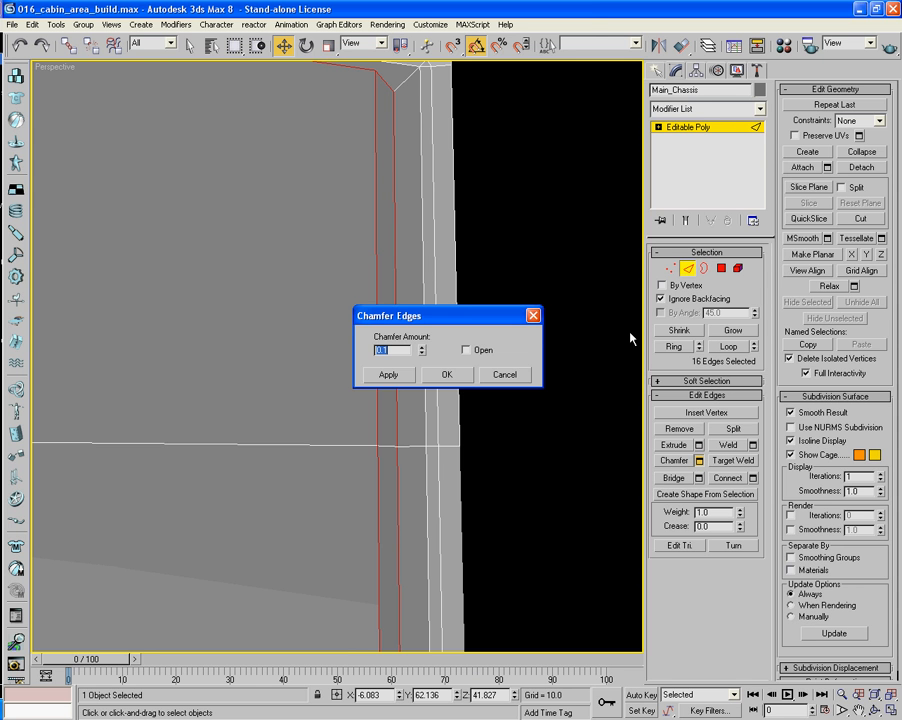
pyautogui.click(447, 374)
# Inset the side polygon of the box below the side-wall panel by about 3.8 and raise it to Z 23.7.
pyautogui.scroll(-10, 383, 416)
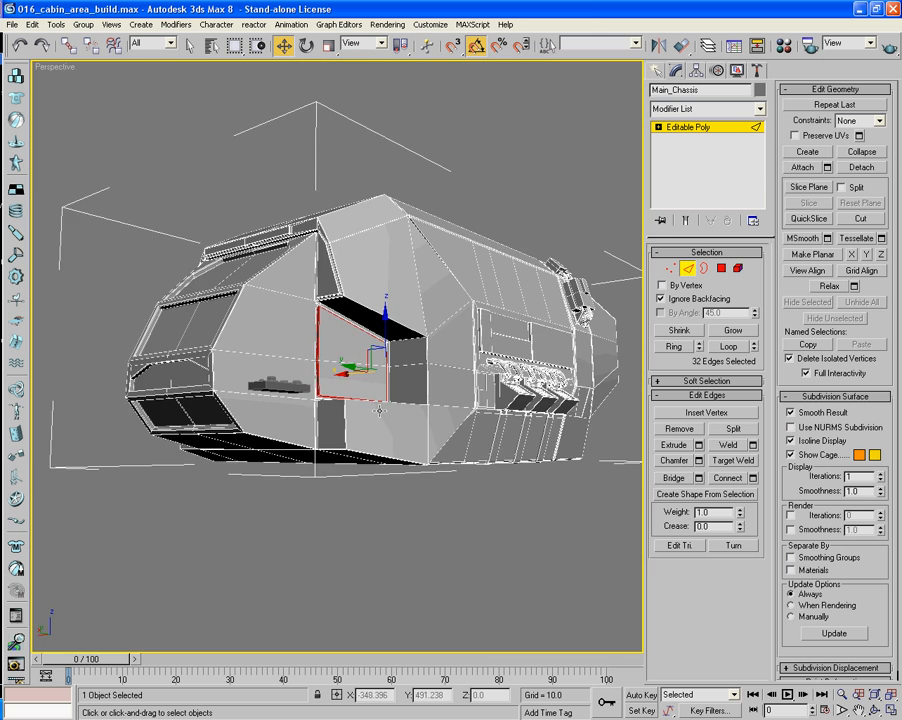
pyautogui.keyDown('alt'); pyautogui.moveTo(379, 410); pyautogui.dragTo(370, 358, button='middle'); pyautogui.keyUp('alt')
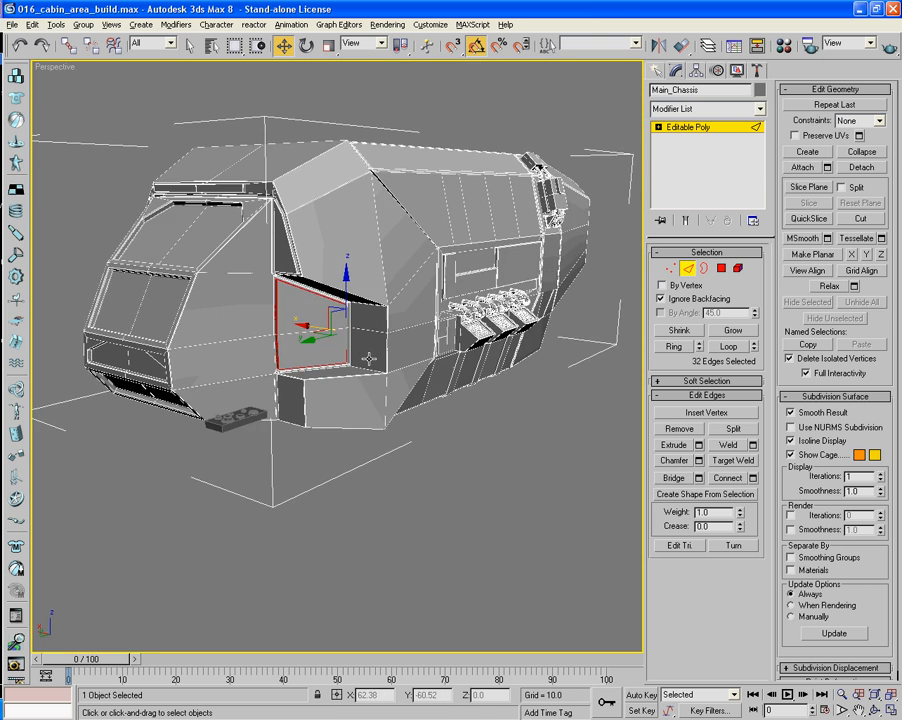
pyautogui.scroll(6, 370, 358)
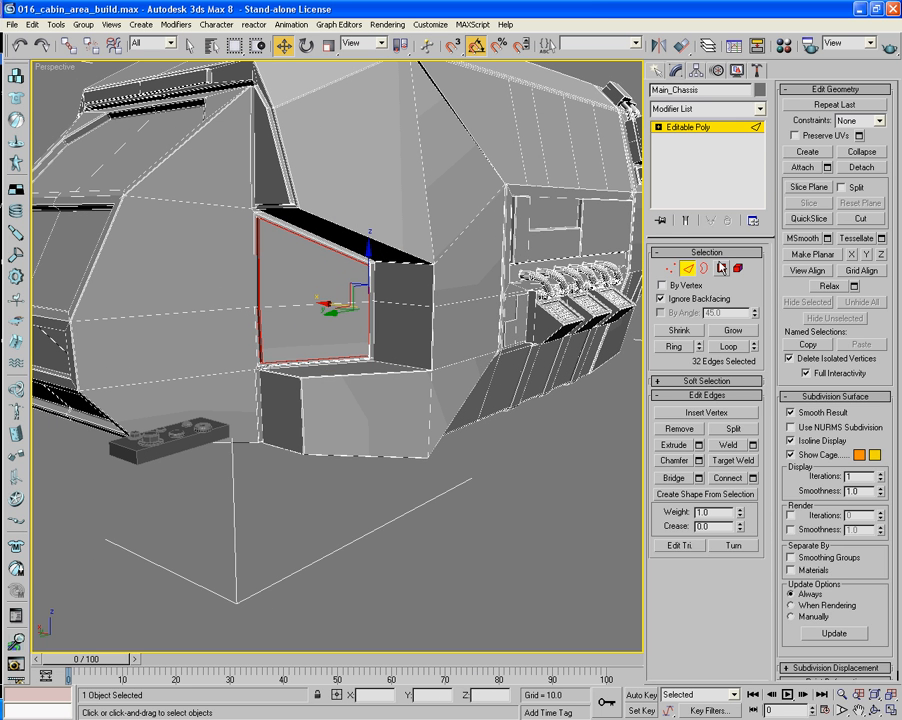
pyautogui.click(720, 267)
pyautogui.click(424, 455)
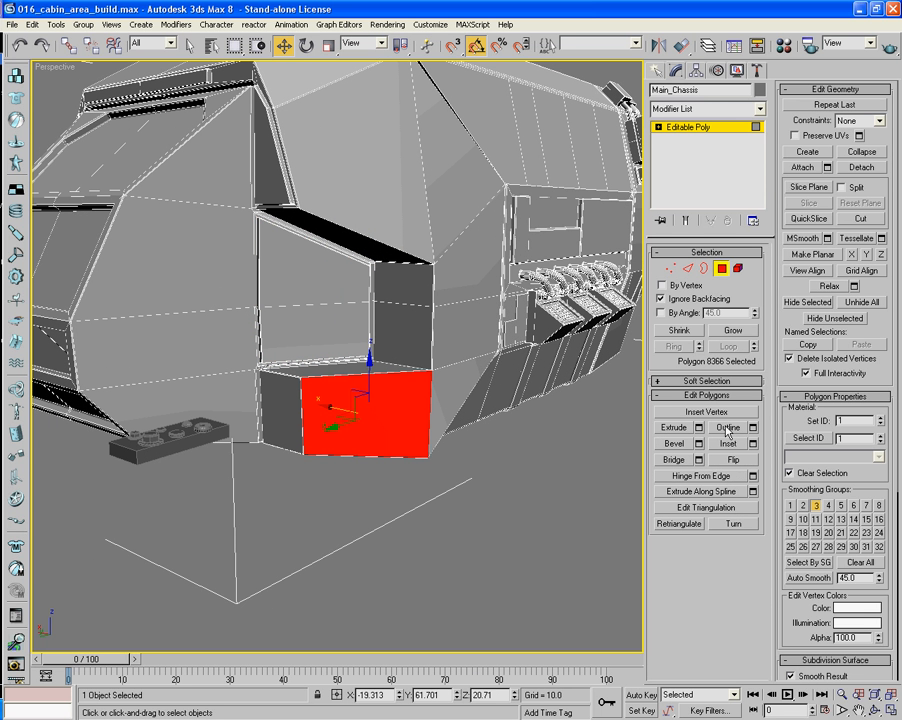
pyautogui.click(729, 444)
pyautogui.moveTo(358, 417); pyautogui.dragTo(360, 405)
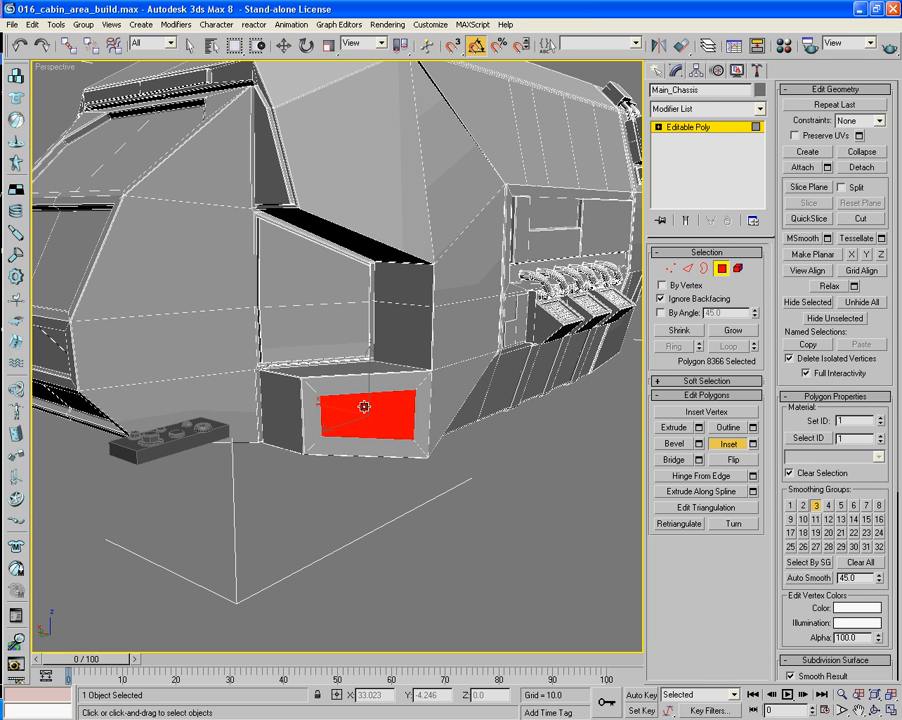
pyautogui.click(284, 45)
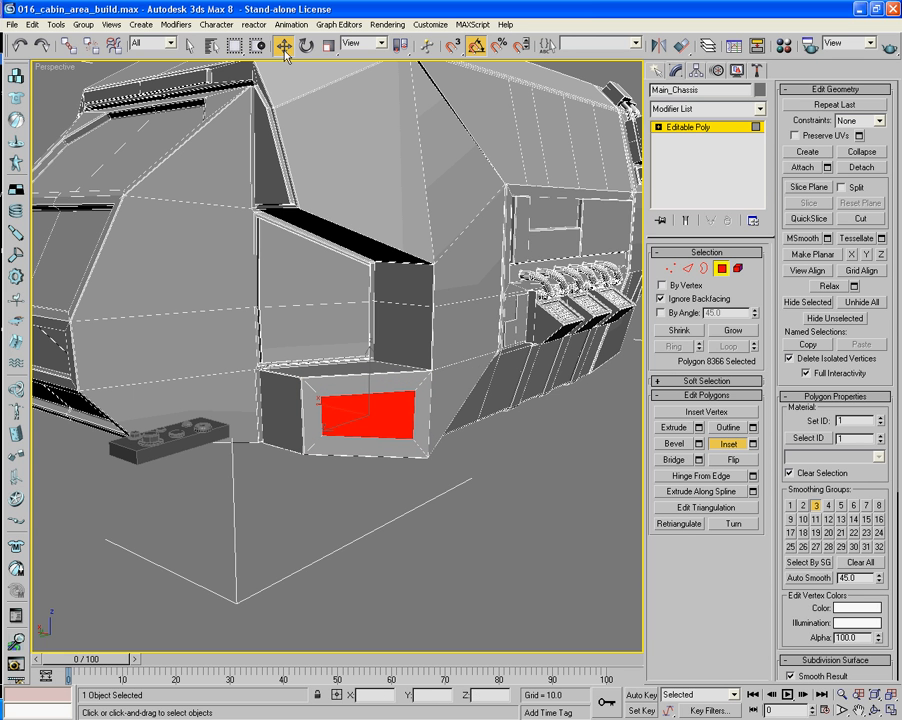
pyautogui.moveTo(374, 376); pyautogui.dragTo(370, 357)
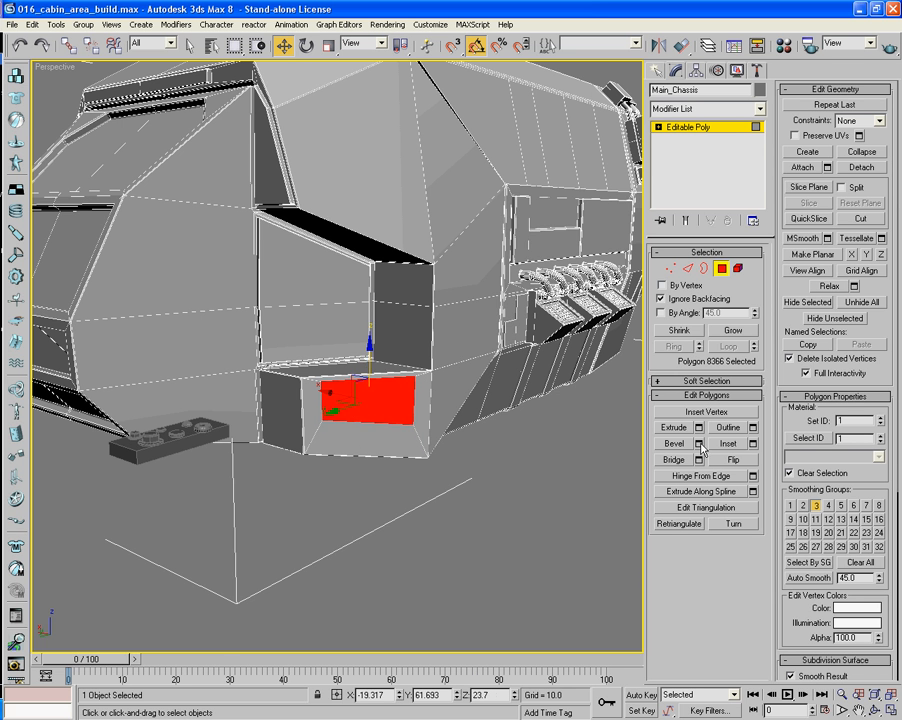
# Connect the two upright edges of the inset polygon on the lower box with one horizontal edge.
pyautogui.moveTo(626, 453); pyautogui.dragTo(458, 227, button='middle')
pyautogui.scroll(5, 485, 442)
pyautogui.click(688, 268)
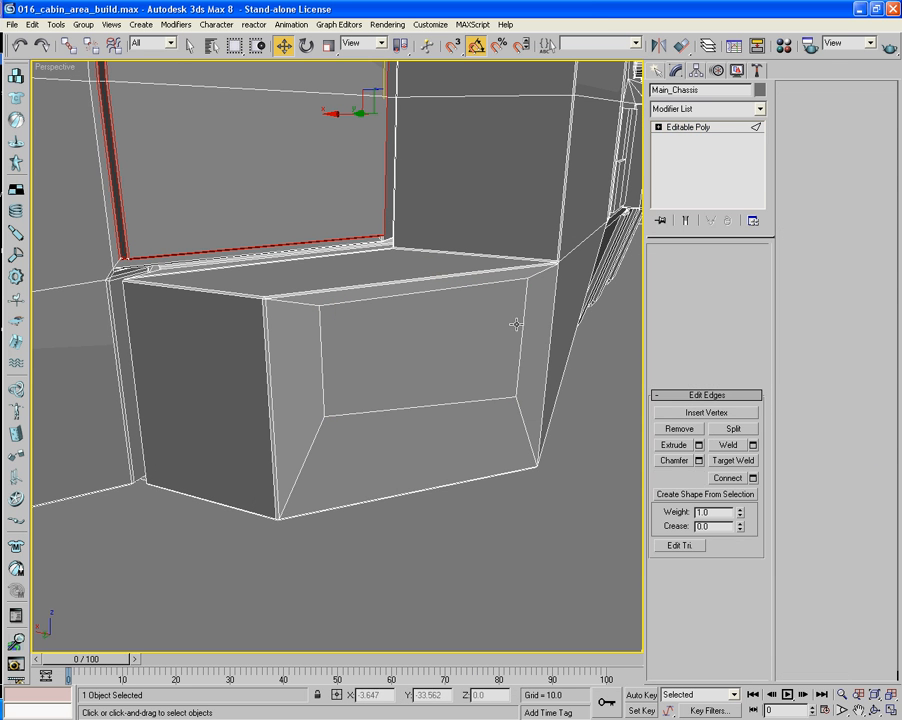
pyautogui.click(524, 330)
pyautogui.keyDown('ctrl'); pyautogui.click(324, 364); pyautogui.keyUp('ctrl')
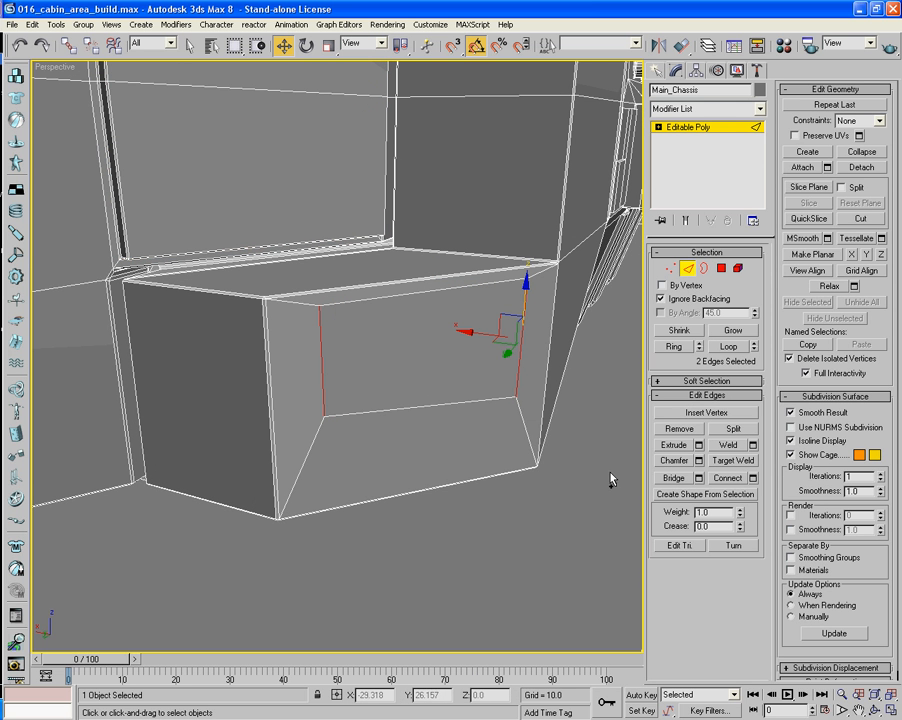
pyautogui.click(727, 478)
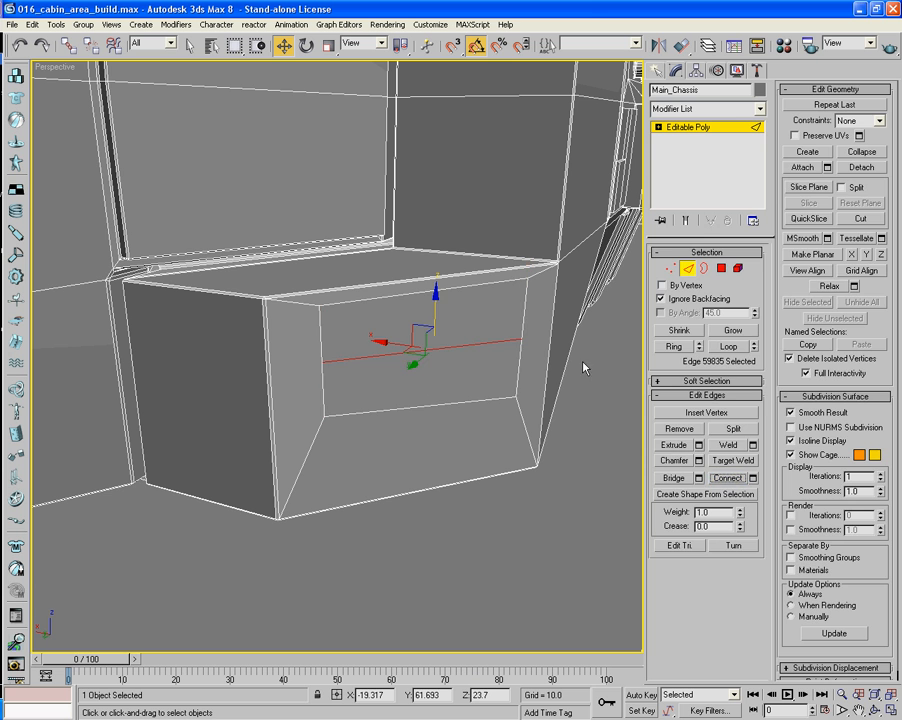
# Inset the two halves of the lower box's inset area individually, by polygon, by 0.304.
pyautogui.press('4')
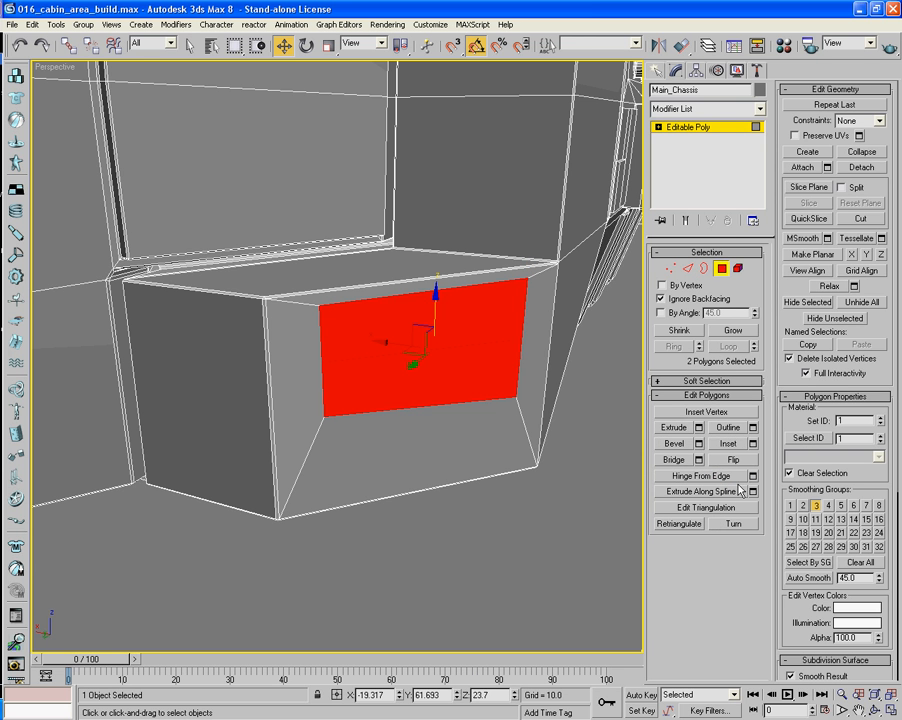
pyautogui.click(754, 444)
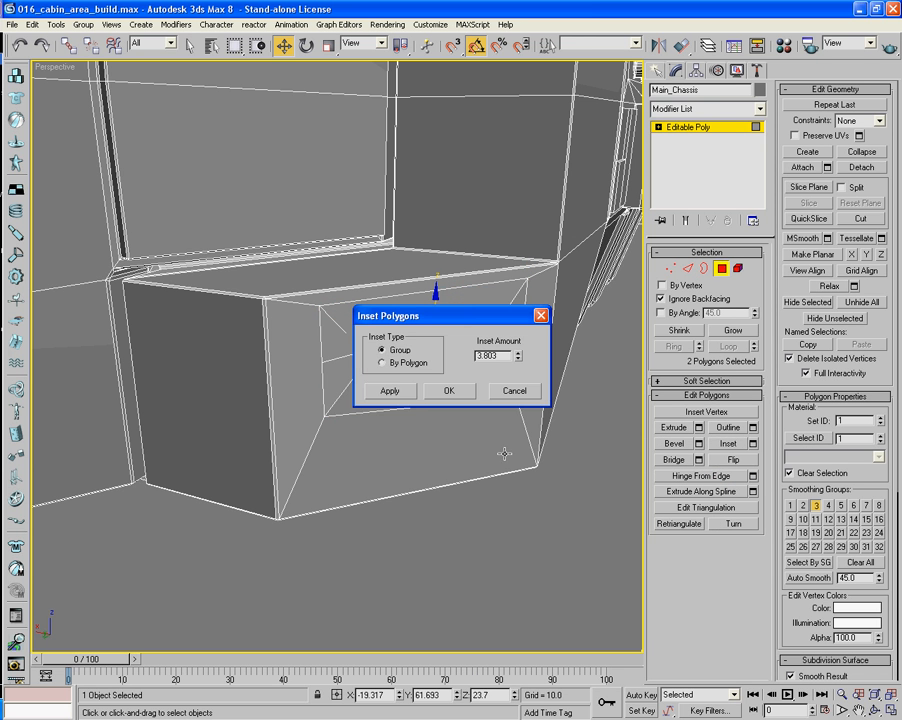
pyautogui.moveTo(469, 325); pyautogui.dragTo(660, 370)
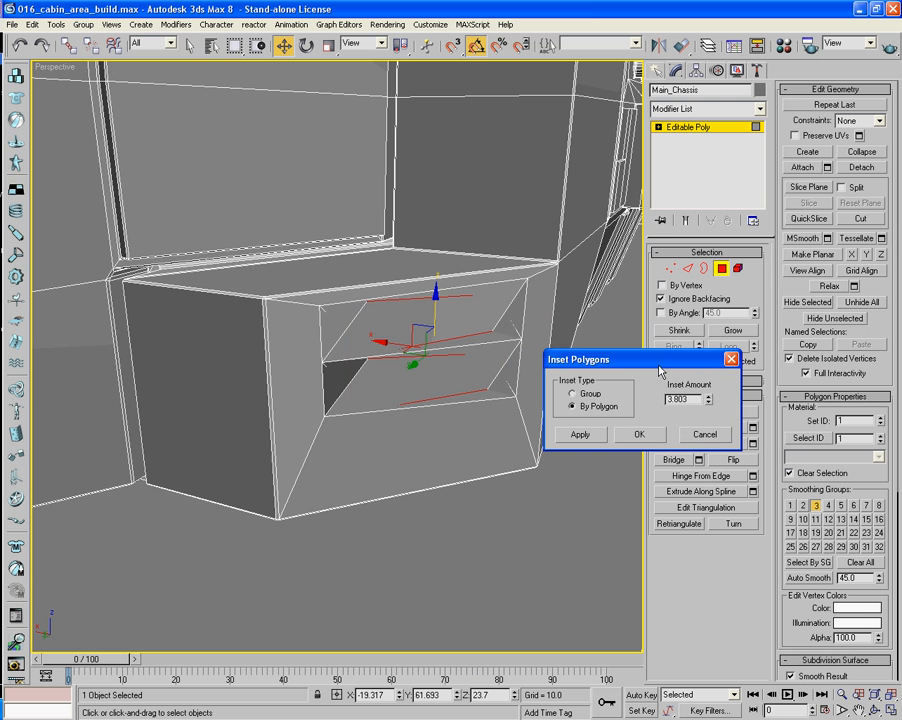
pyautogui.moveTo(712, 408); pyautogui.dragTo(700, 466)
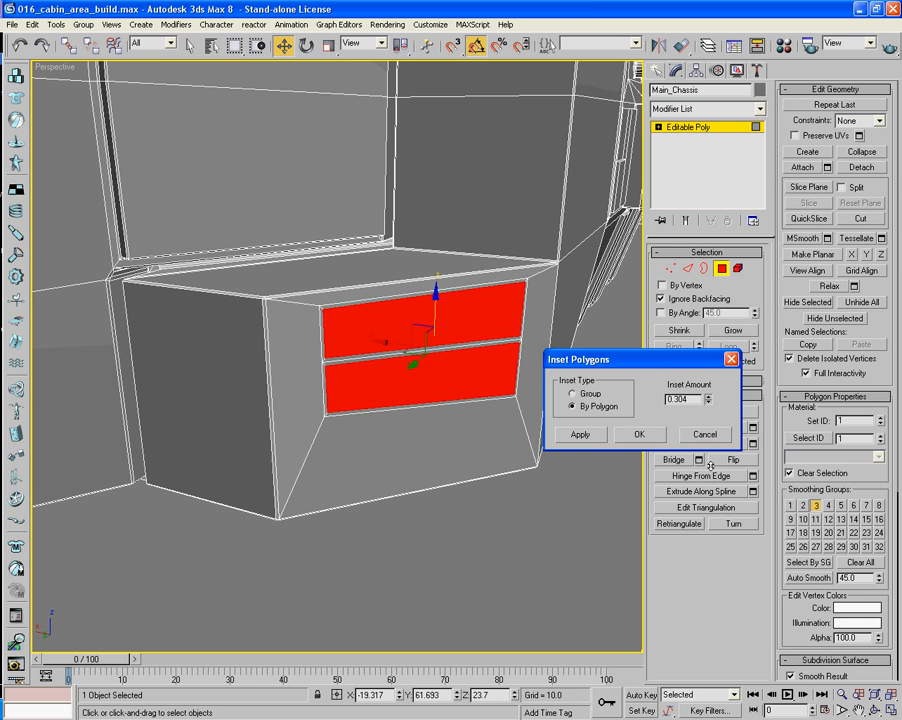
pyautogui.click(655, 437)
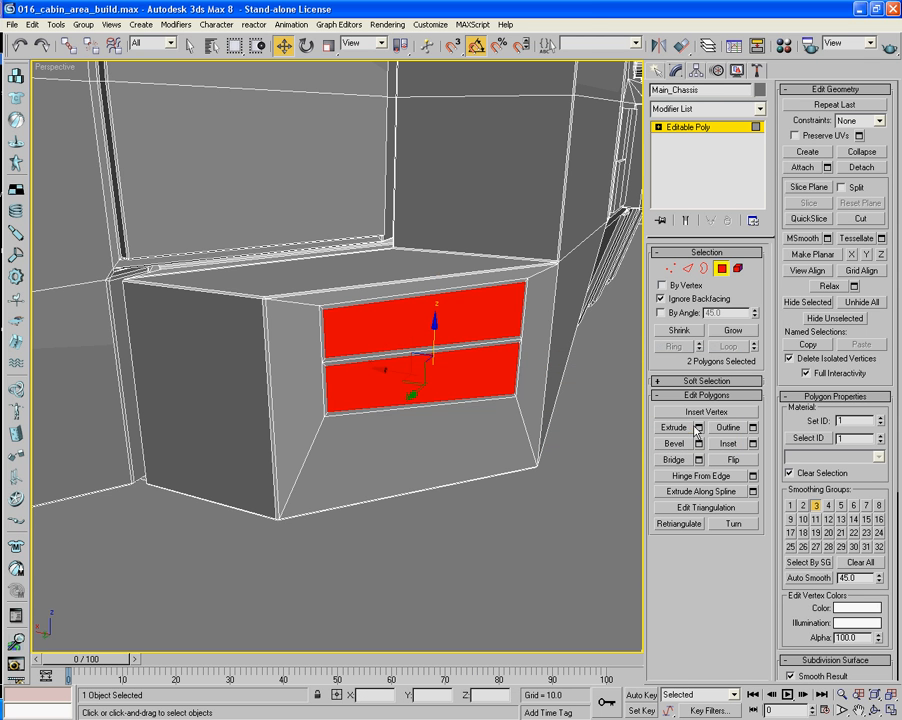
# Extrude the two inset polygons on the lower box outward by 0.4 and chamfer all edges of both raised strips by 0.1.
pyautogui.click(673, 427)
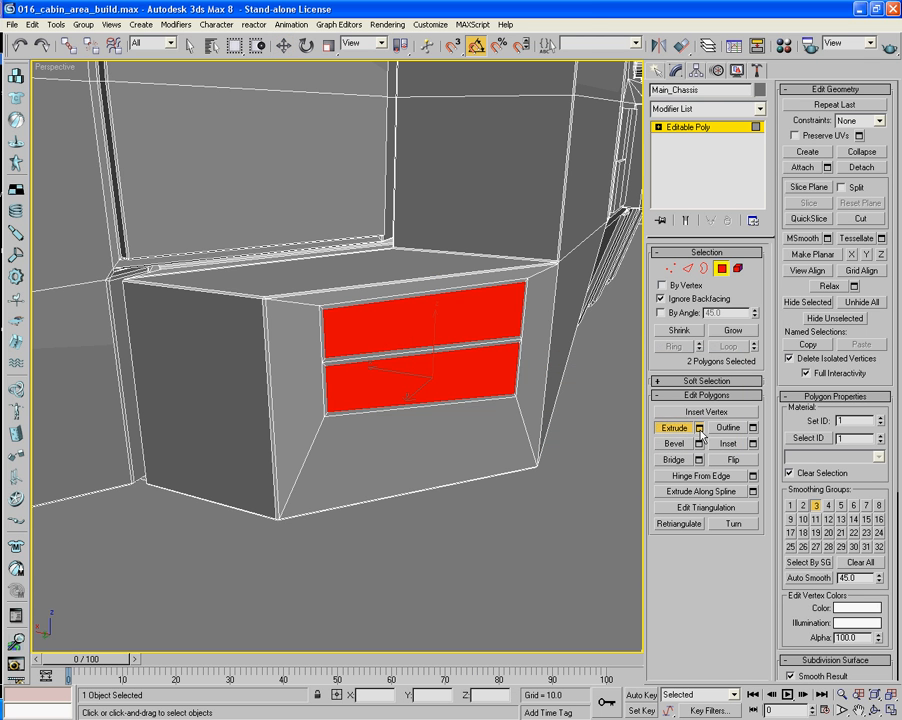
pyautogui.click(699, 427)
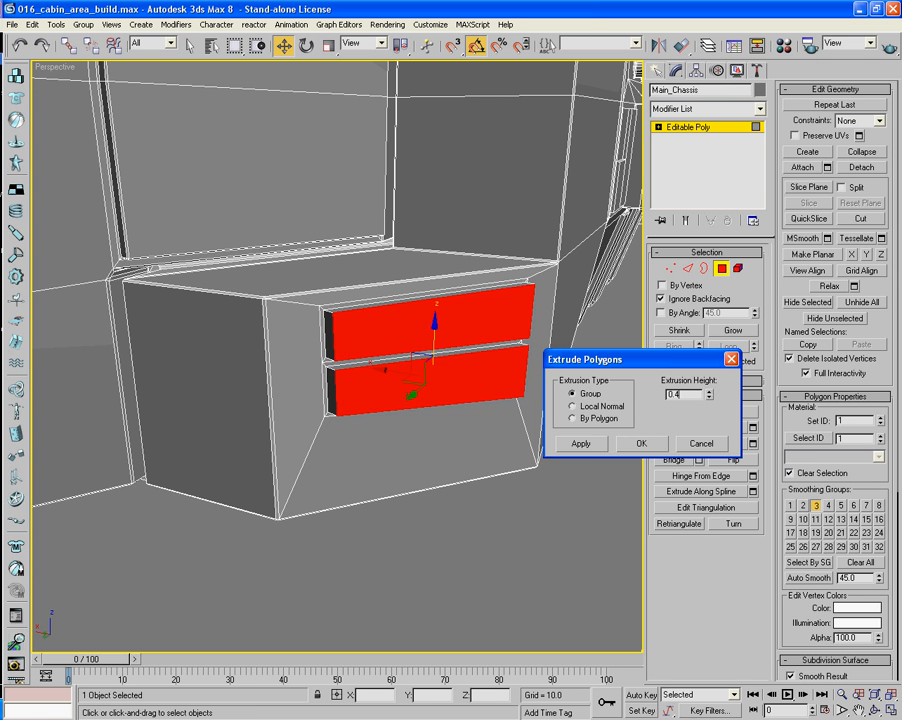
pyautogui.click(645, 446)
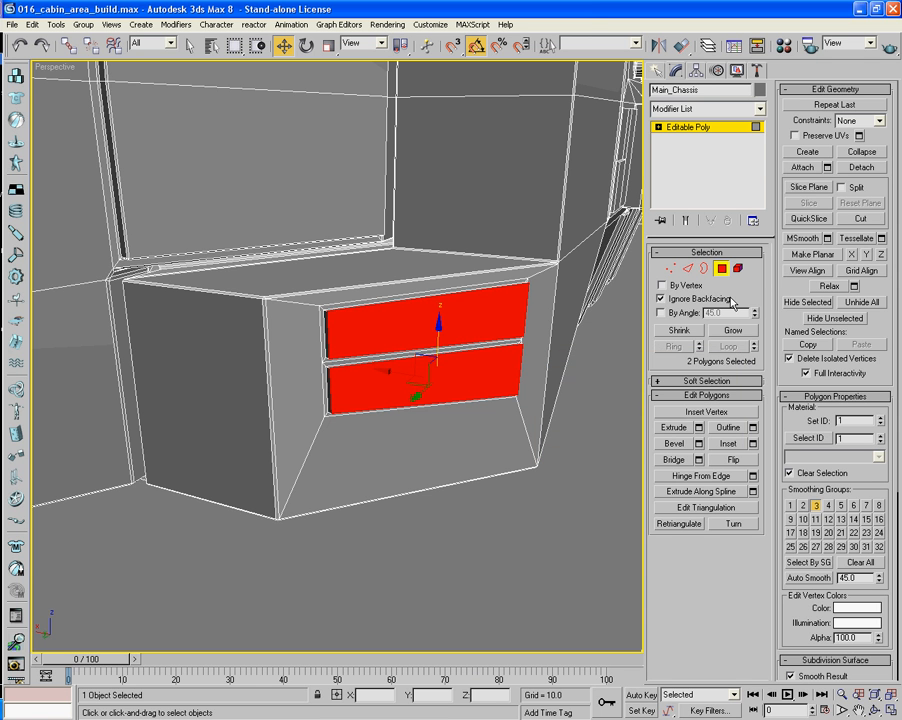
pyautogui.press('2')
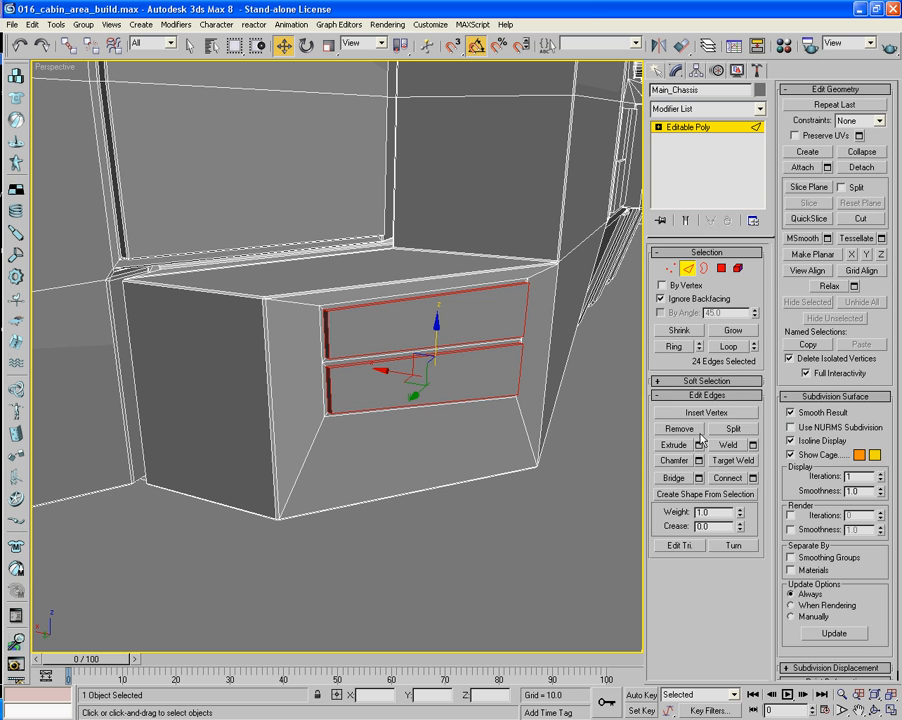
pyautogui.click(699, 460)
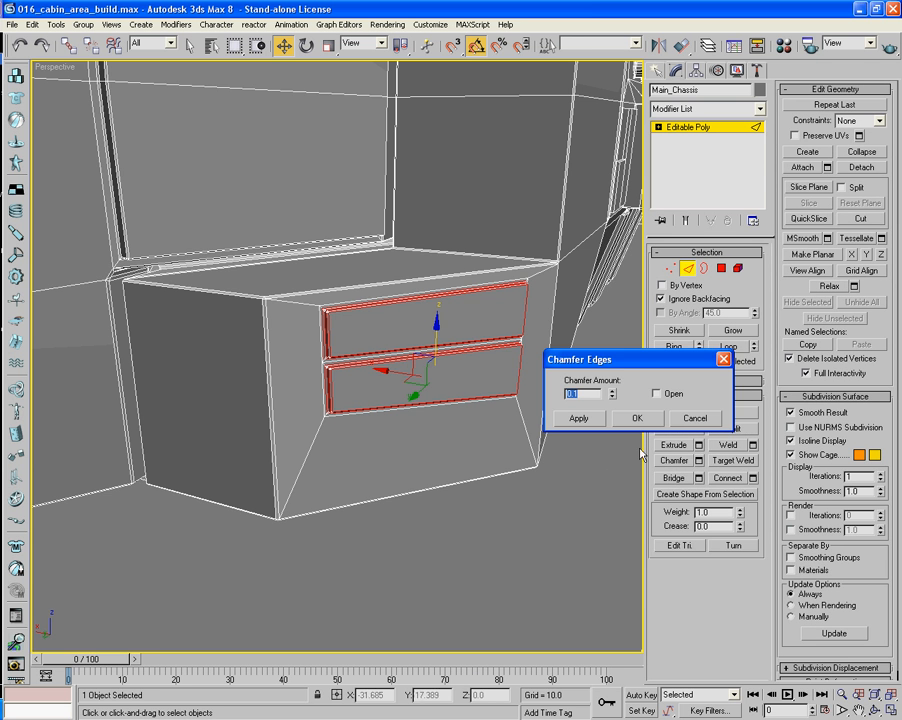
pyautogui.click(636, 417)
pyautogui.click(535, 551)
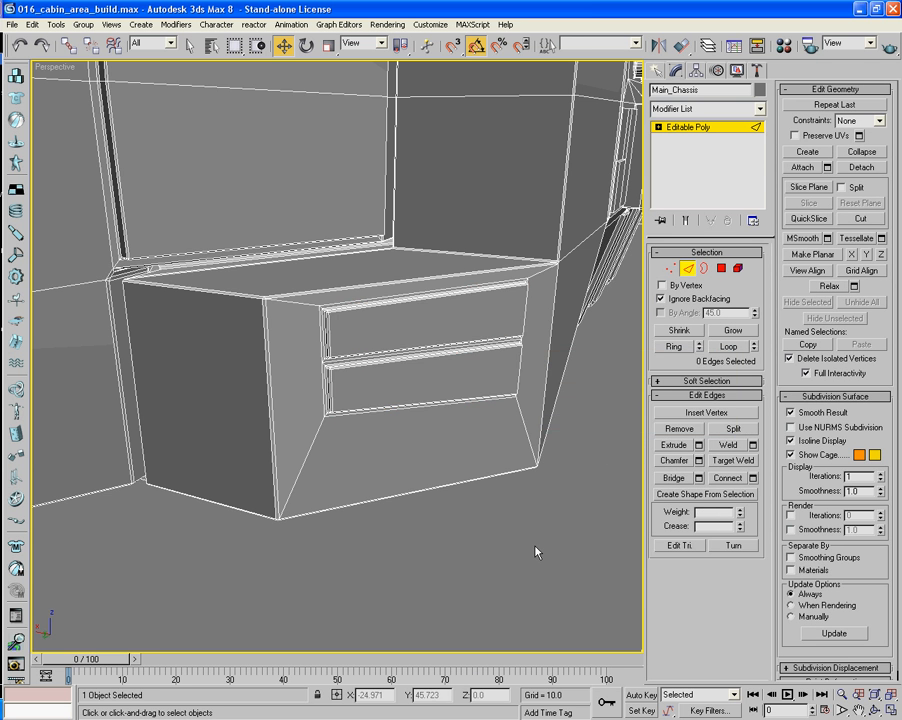
# Inset the two hull side polygons between the cabin recess and the vented section by 2.3 as a group.
pyautogui.scroll(-8, 450, 546)
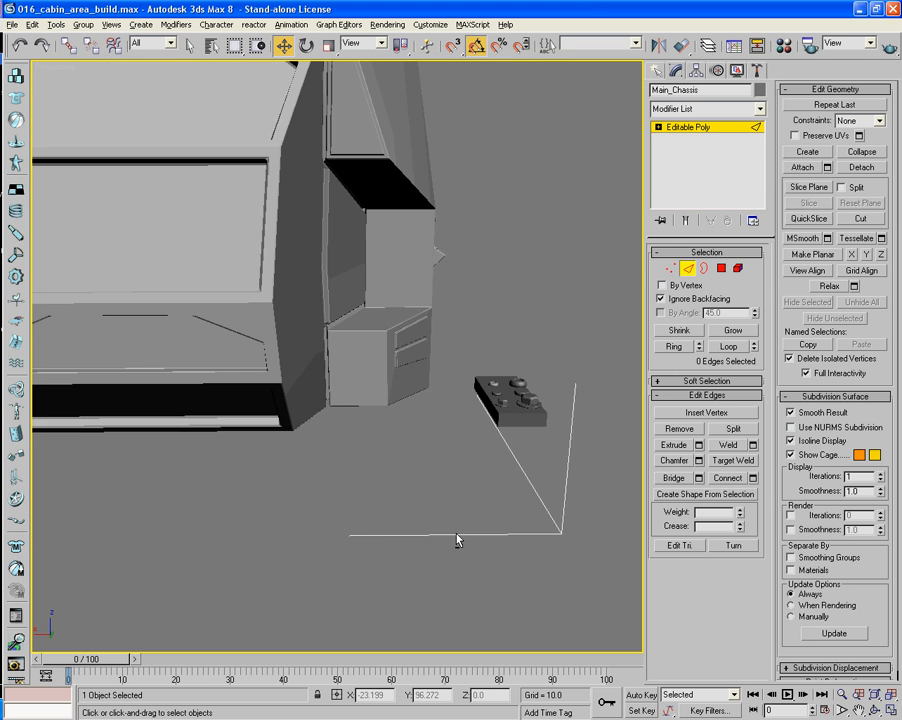
pyautogui.keyDown('alt'); pyautogui.moveTo(457, 540); pyautogui.dragTo(401, 510, button='middle'); pyautogui.keyUp('alt')
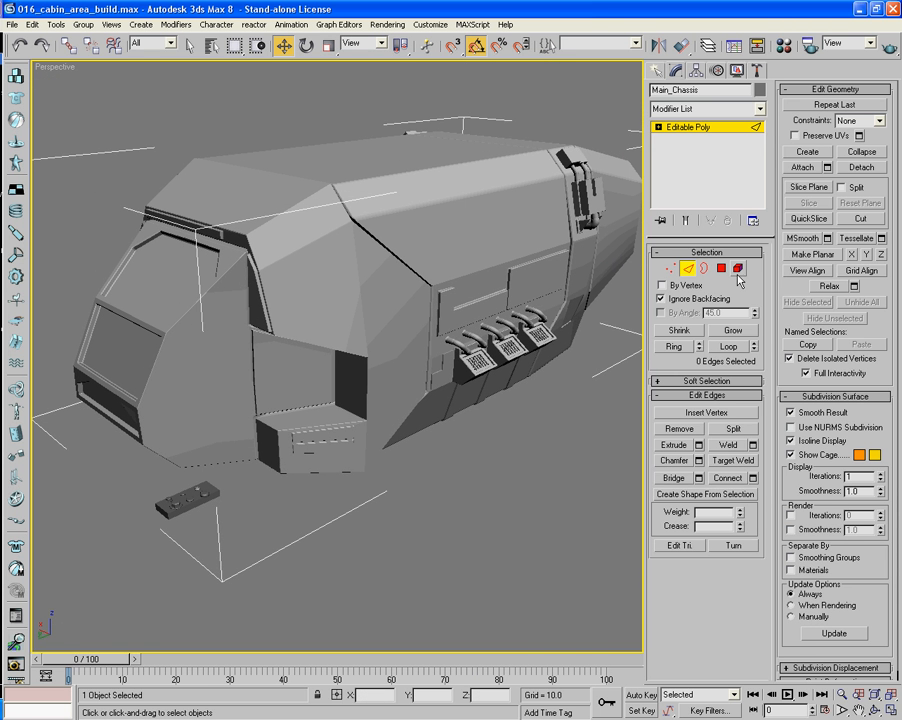
pyautogui.click(721, 268)
pyautogui.keyDown('alt'); pyautogui.moveTo(396, 450); pyautogui.dragTo(435, 405, button='middle'); pyautogui.keyUp('alt')
pyautogui.scroll(3, 422, 440)
pyautogui.click(416, 421)
pyautogui.keyDown('ctrl'); pyautogui.click(413, 364); pyautogui.keyUp('ctrl')
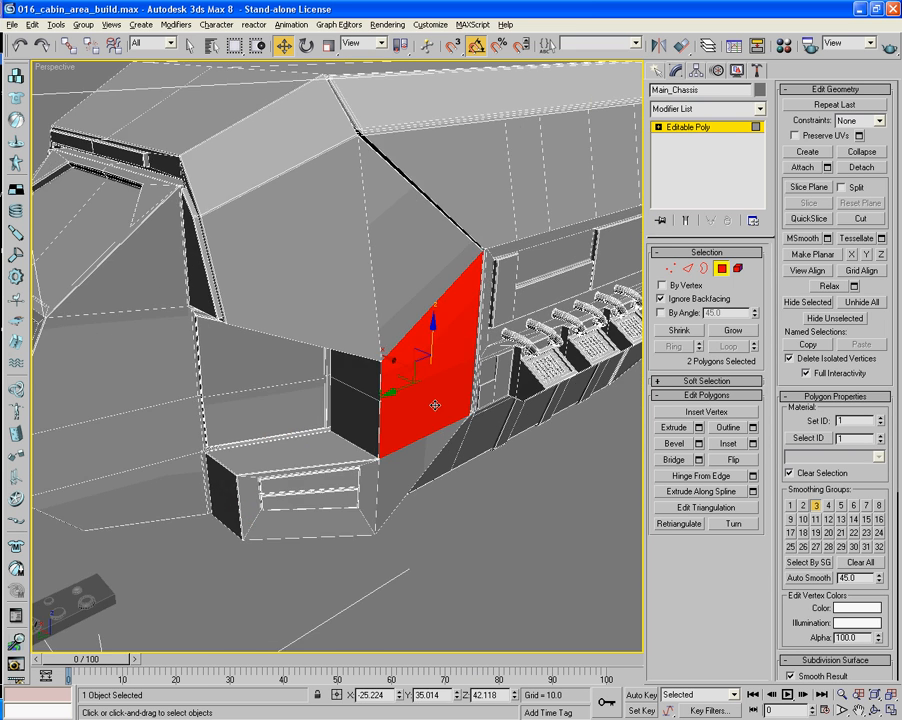
pyautogui.click(753, 443)
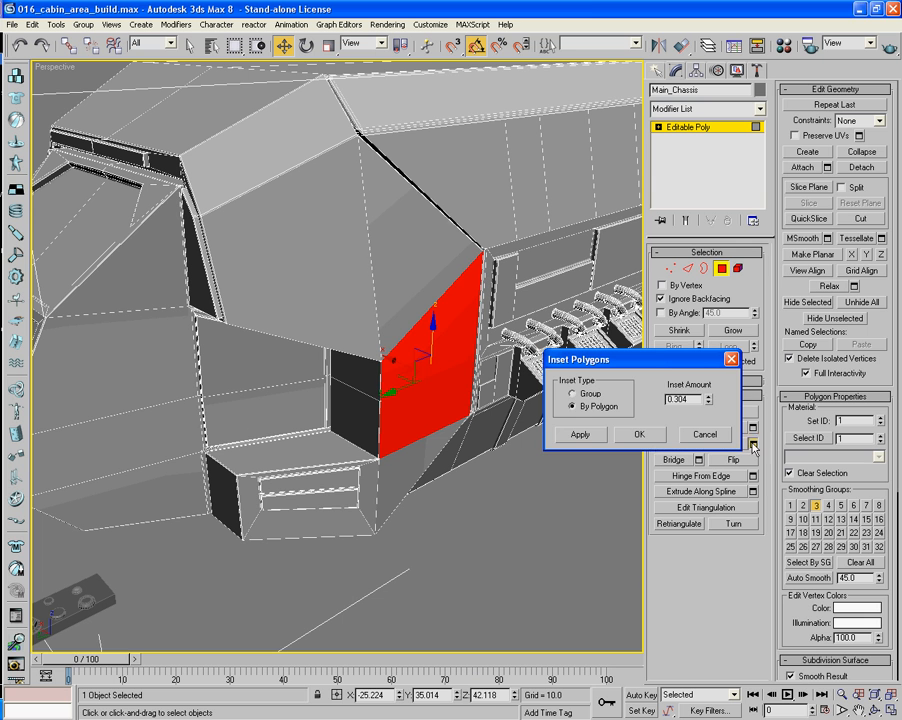
pyautogui.click(572, 393)
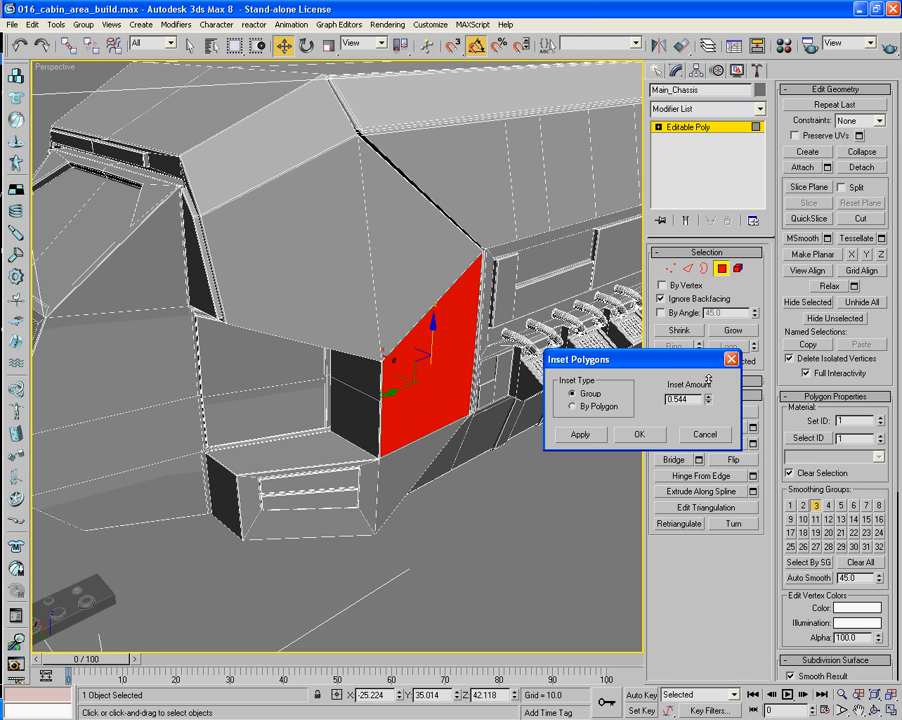
pyautogui.moveTo(708, 379); pyautogui.dragTo(702, 314)
pyautogui.press('F4')
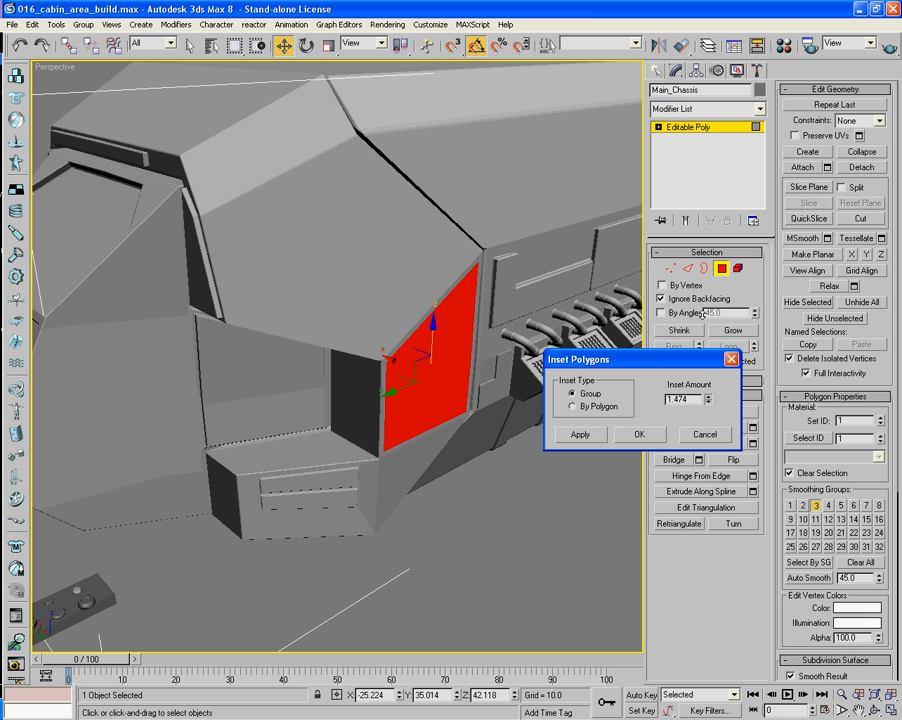
pyautogui.moveTo(710, 402); pyautogui.dragTo(712, 366)
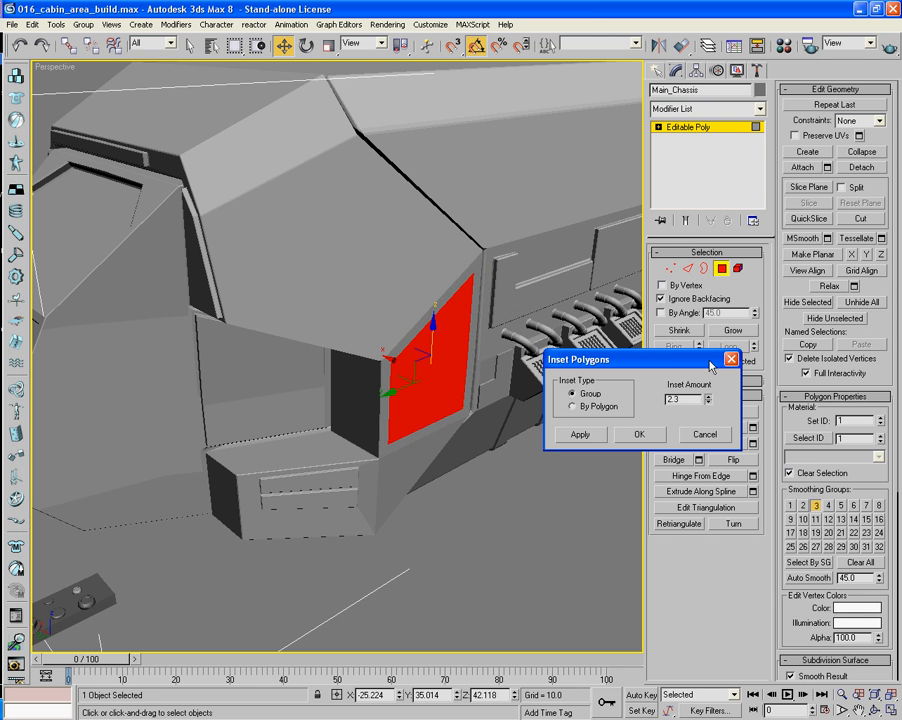
pyautogui.press('F4')
pyautogui.click(640, 435)
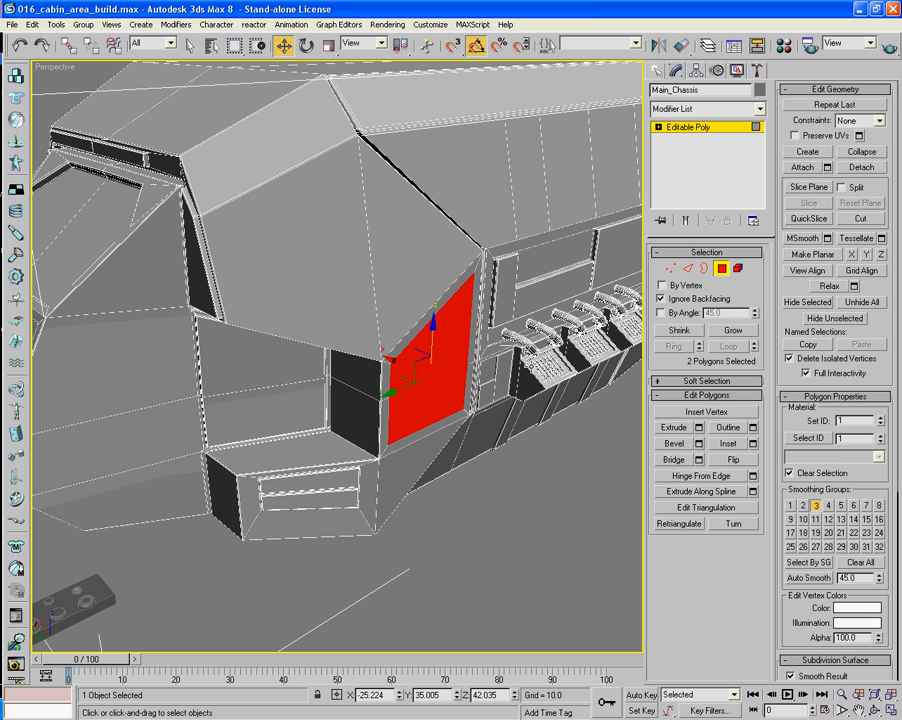
# Lower the upper rear corner vertex of the inset hull side panel to Z 49.447.
pyautogui.press('1')
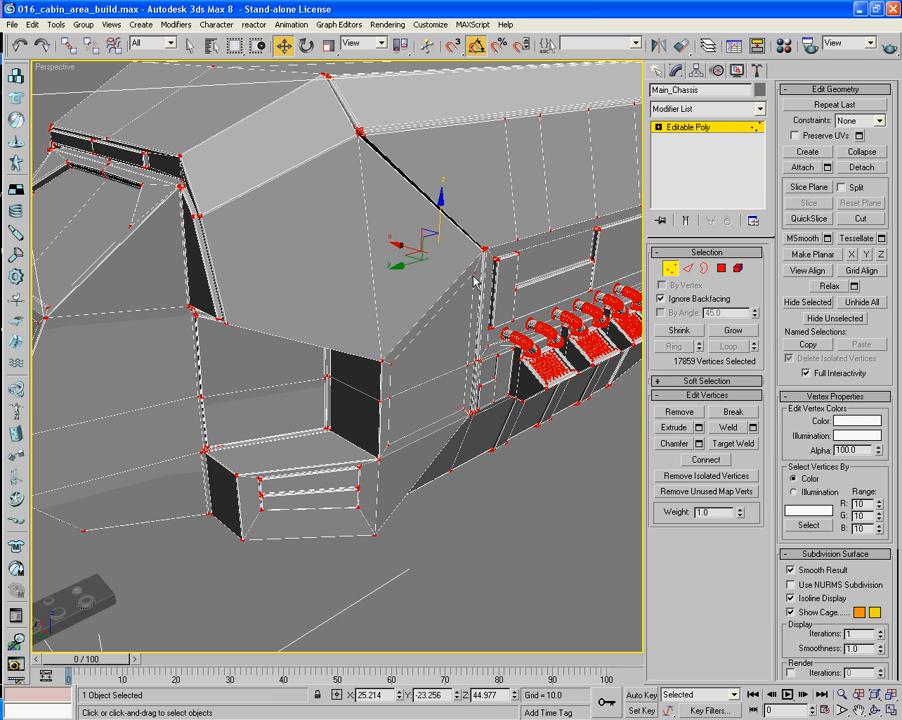
pyautogui.click(476, 282)
pyautogui.click(482, 247)
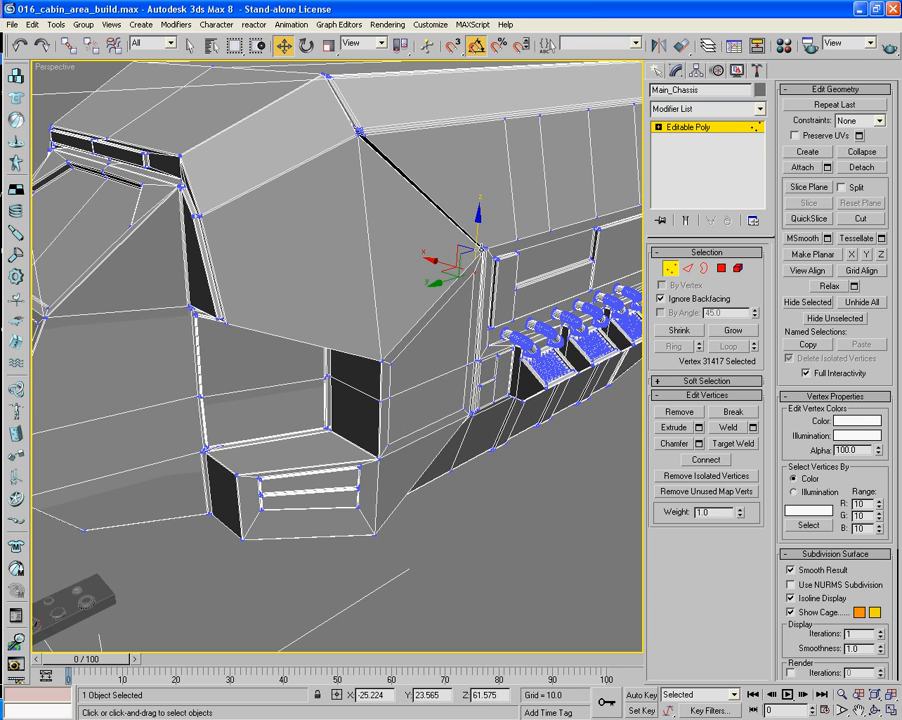
pyautogui.moveTo(477, 236); pyautogui.dragTo(479, 291)
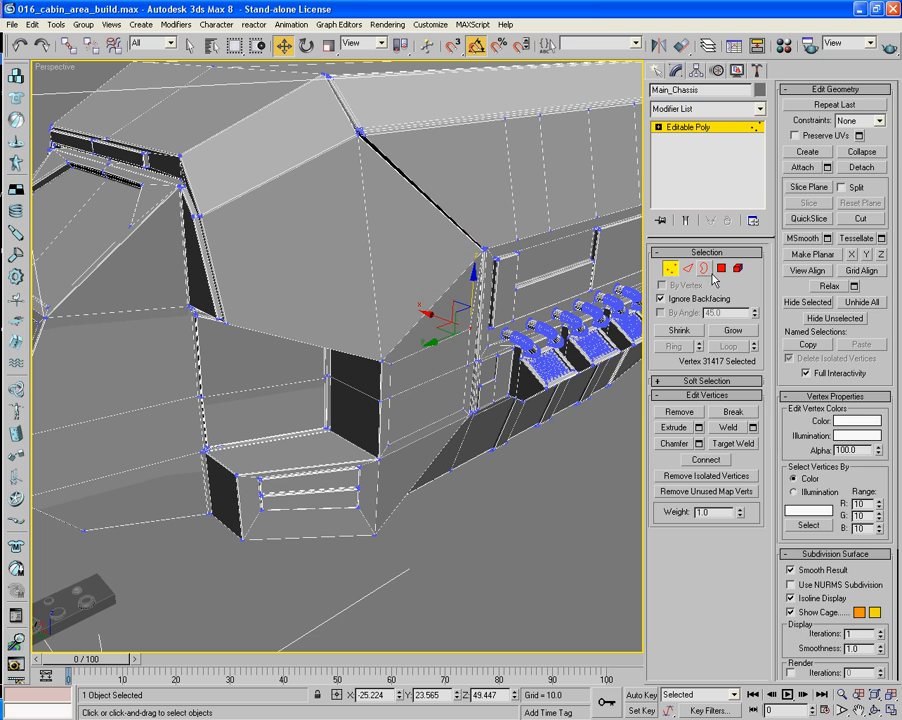
# Inset the two hull side panel polygons individually, by polygon, by 0.805.
pyautogui.click(720, 271)
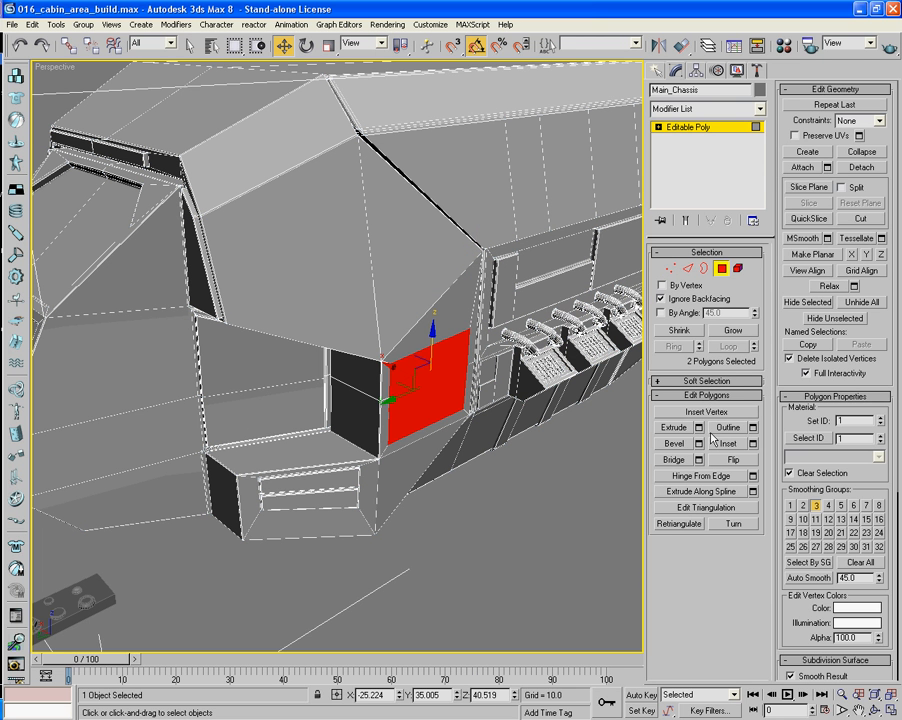
pyautogui.click(754, 444)
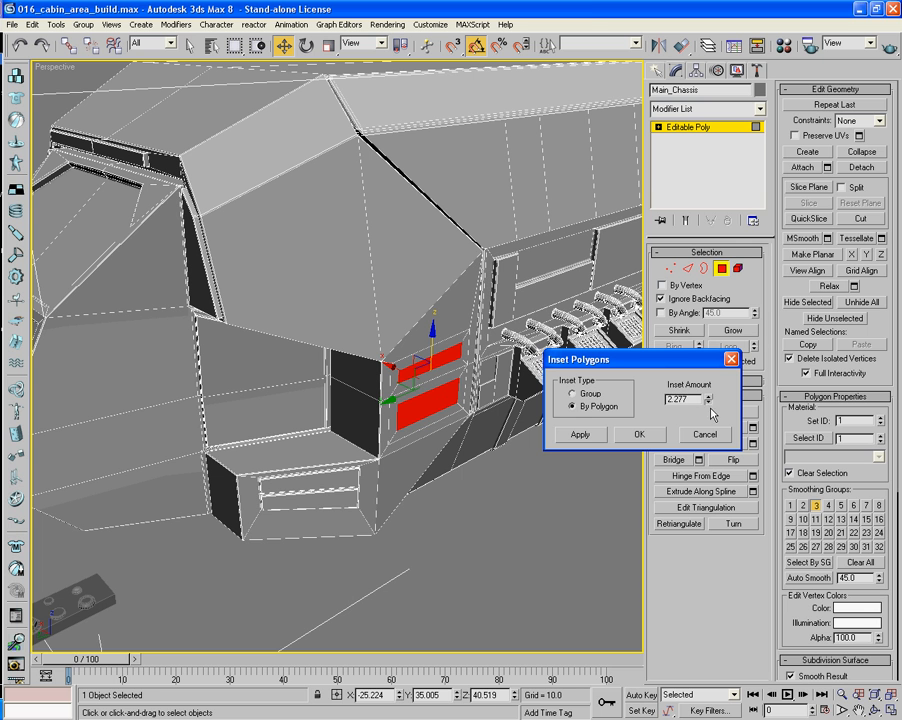
pyautogui.moveTo(710, 417); pyautogui.dragTo(713, 447)
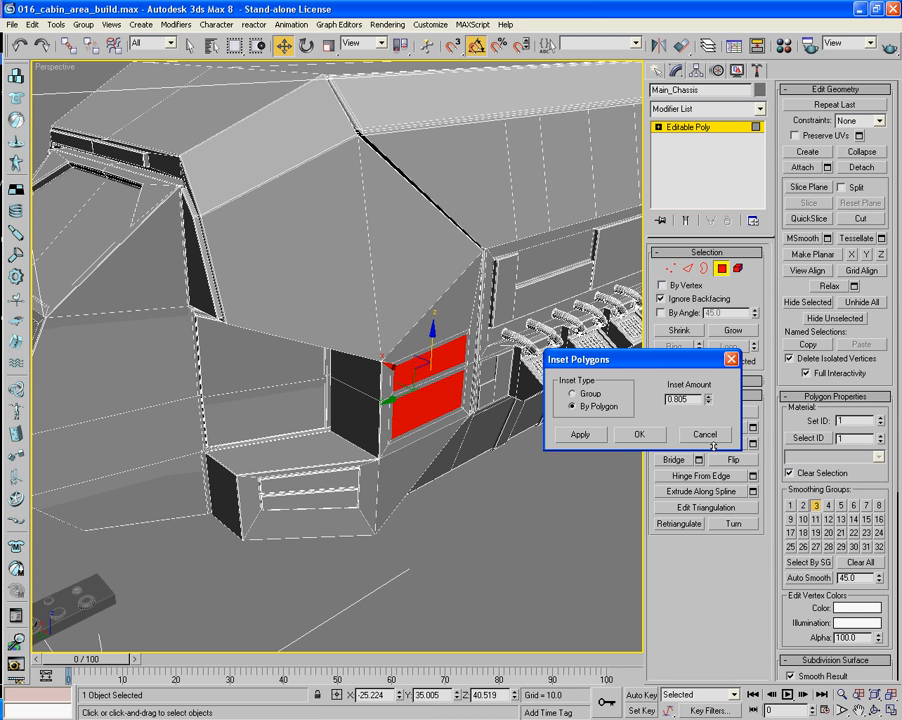
pyautogui.click(639, 435)
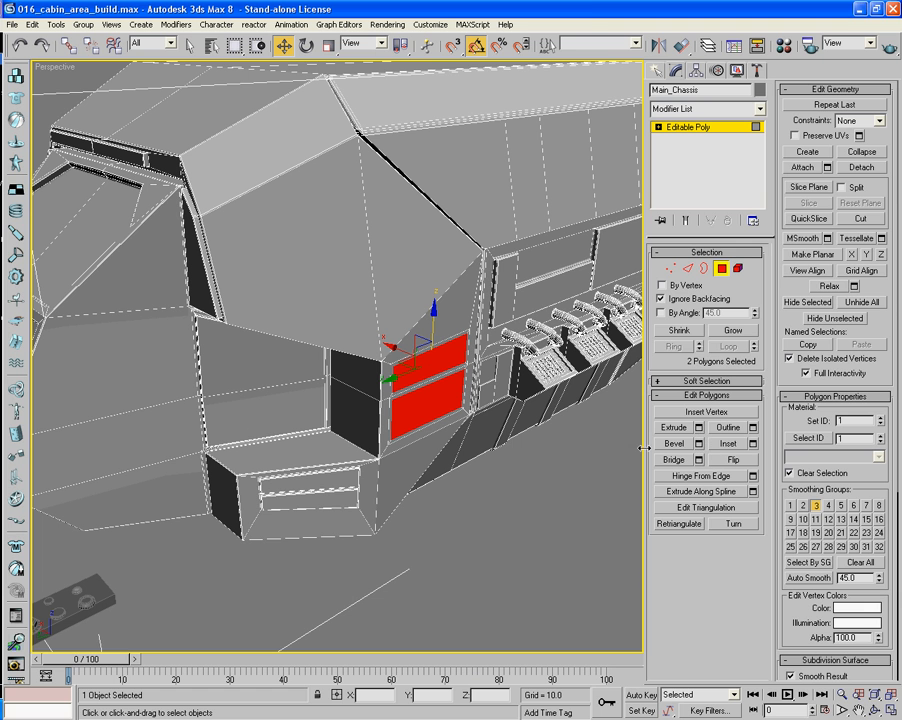
# Extrude the two inset hull side polygons outward by 0.4 as a group and chamfer all their edges by 0.1.
pyautogui.click(700, 429)
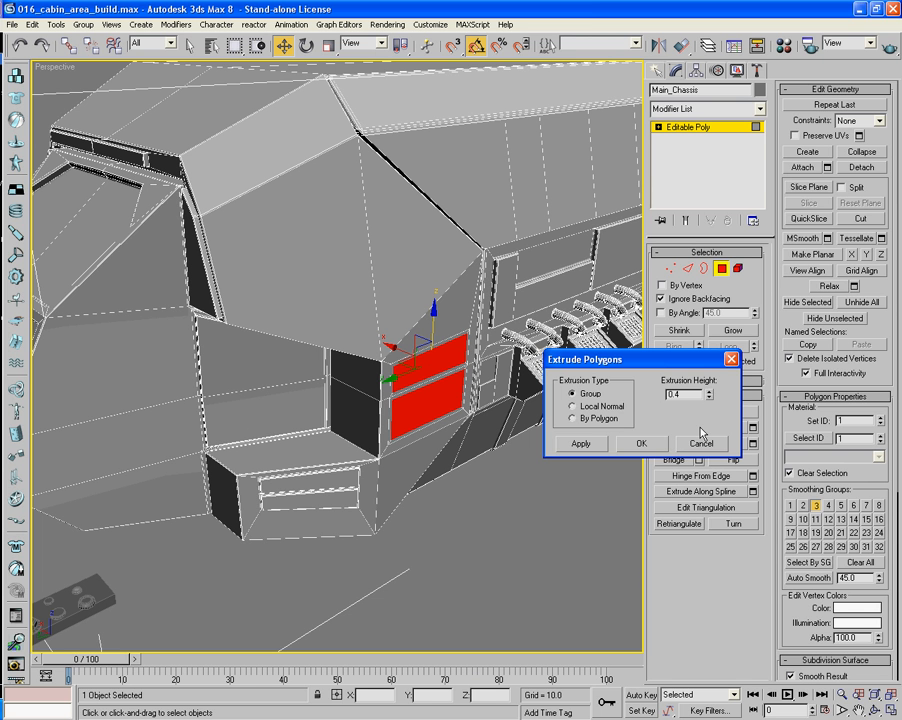
pyautogui.click(648, 444)
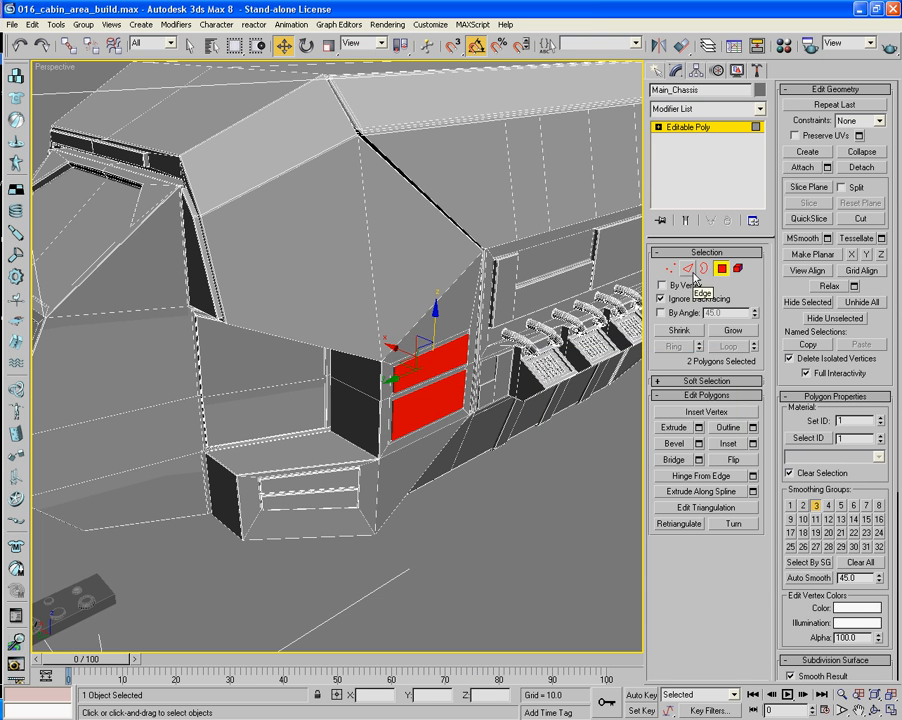
pyautogui.keyDown('ctrl'); pyautogui.click(688, 268); pyautogui.keyUp('ctrl')
pyautogui.click(699, 461)
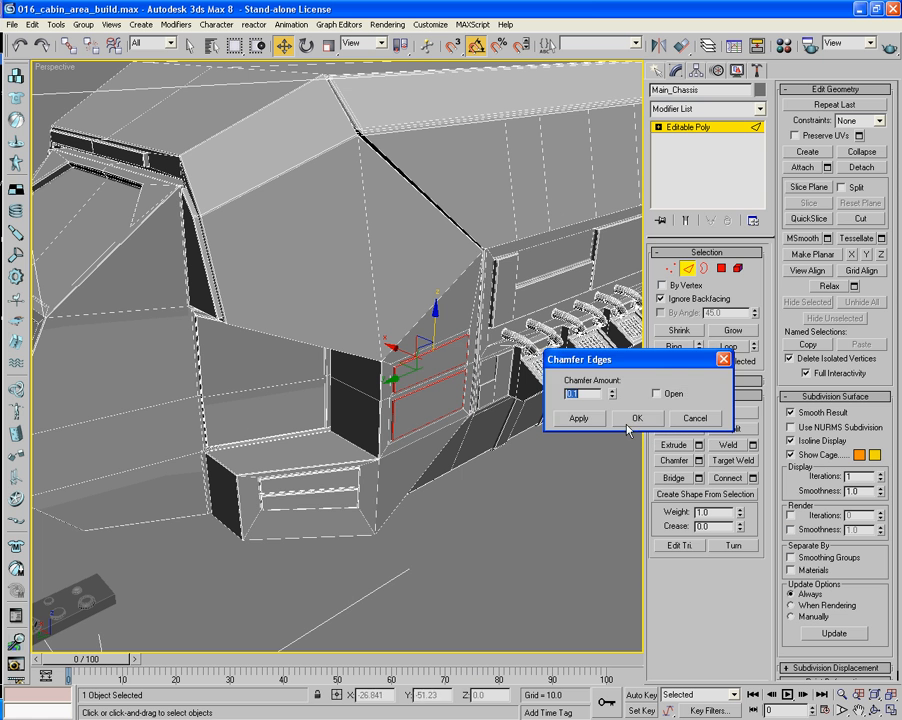
pyautogui.moveTo(503, 410); pyautogui.dragTo(552, 432, button='middle')
pyautogui.keyDown('alt'); pyautogui.moveTo(425, 371); pyautogui.dragTo(394, 401, button='middle'); pyautogui.keyUp('alt')
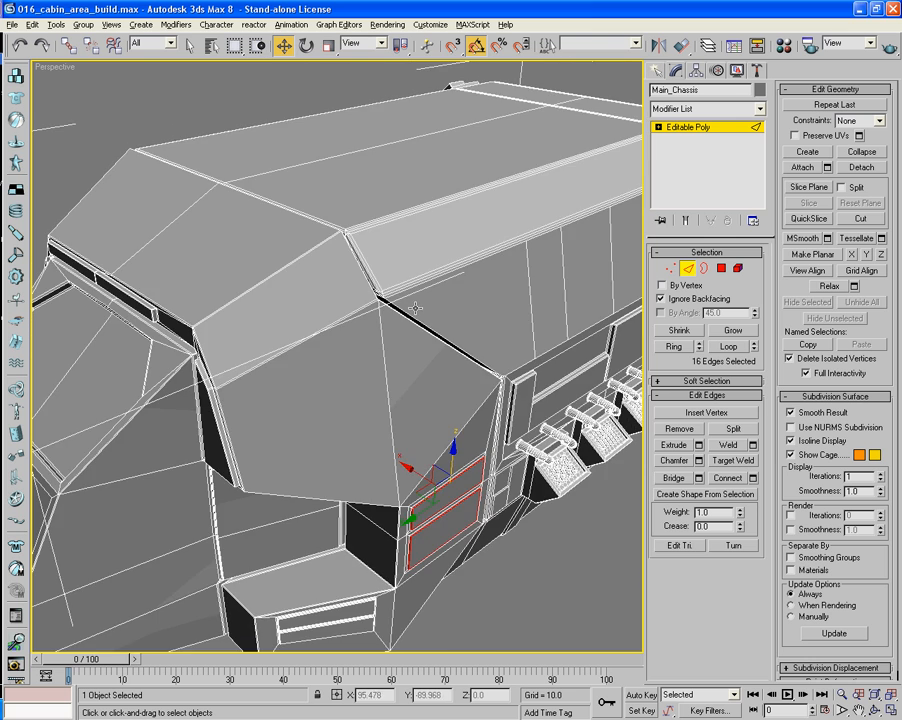
# Inset the three nose side polygons in front of the cabin recess by 0.805 as a group.
pyautogui.keyDown('alt'); pyautogui.moveTo(410, 325); pyautogui.dragTo(336, 314, button='middle'); pyautogui.keyUp('alt')
pyautogui.scroll(-4, 336, 314)
pyautogui.moveTo(464, 317); pyautogui.dragTo(471, 283, button='middle')
pyautogui.scroll(4, 409, 313)
pyautogui.moveTo(302, 320); pyautogui.dragTo(419, 280, button='middle')
pyautogui.scroll(4, 419, 280)
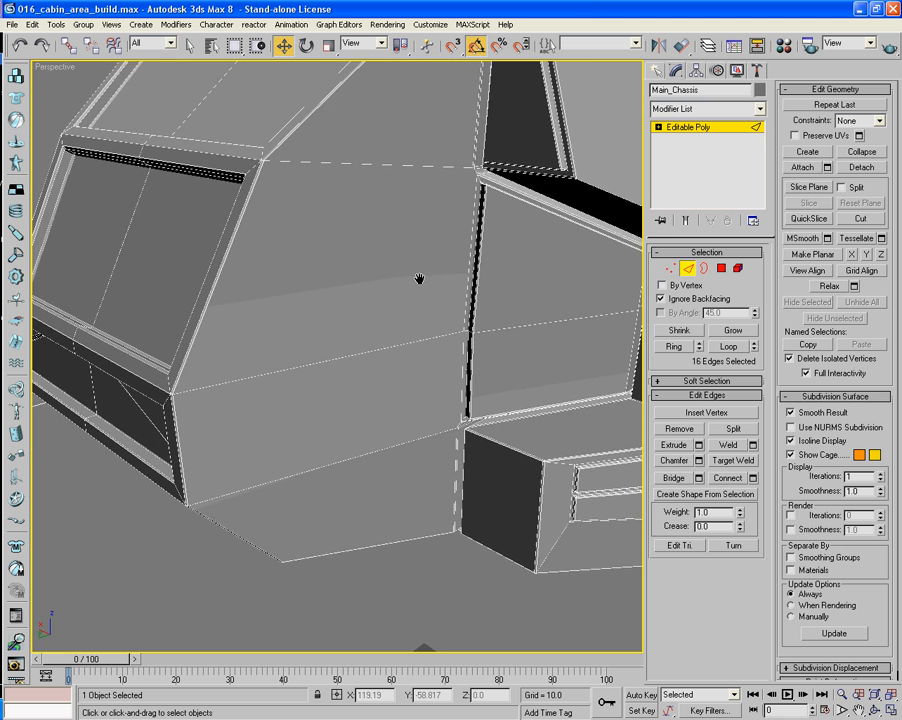
pyautogui.scroll(-4, 419, 280)
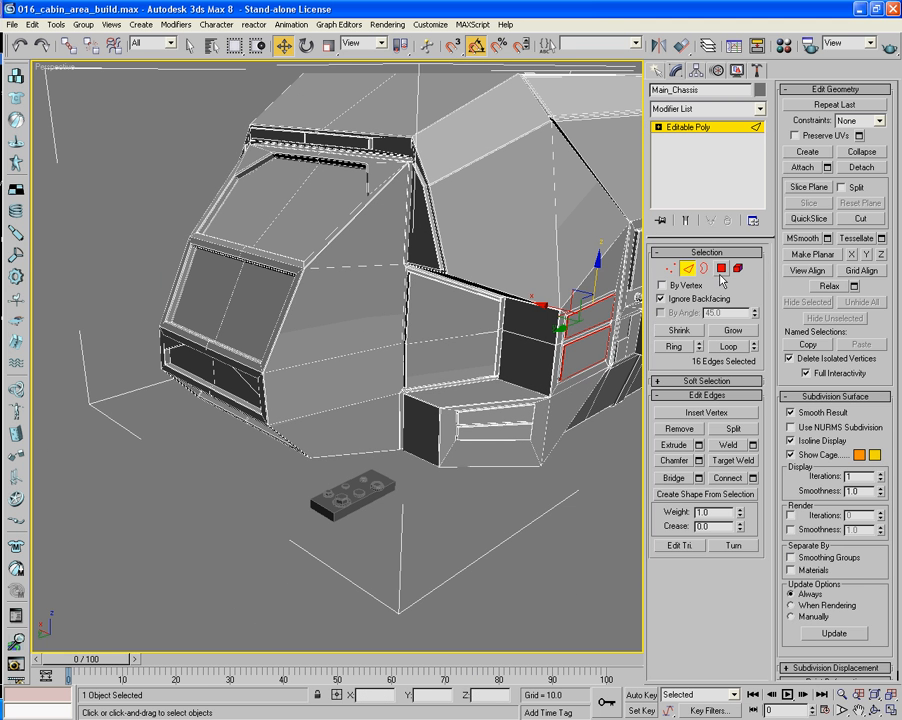
pyautogui.press('4')
pyautogui.click(357, 342)
pyautogui.click(353, 390)
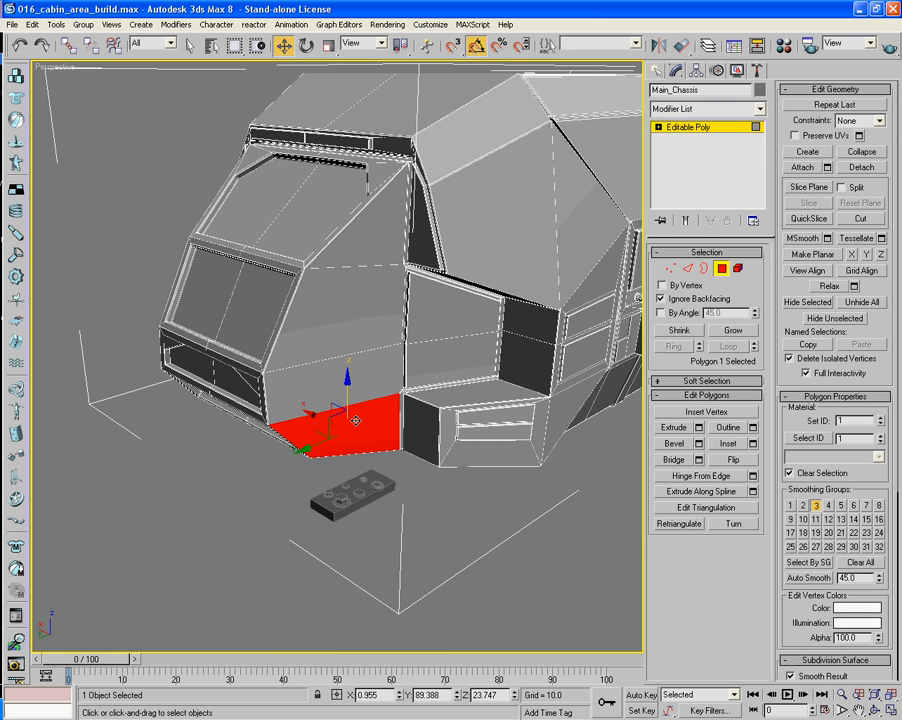
pyautogui.keyDown('alt'); pyautogui.moveTo(353, 390); pyautogui.dragTo(358, 288, button='middle'); pyautogui.keyUp('alt')
pyautogui.keyDown('ctrl'); pyautogui.click(413, 360); pyautogui.keyUp('ctrl')
pyautogui.keyDown('ctrl'); pyautogui.click(416, 323); pyautogui.keyUp('ctrl')
pyautogui.scroll(3, 421, 323)
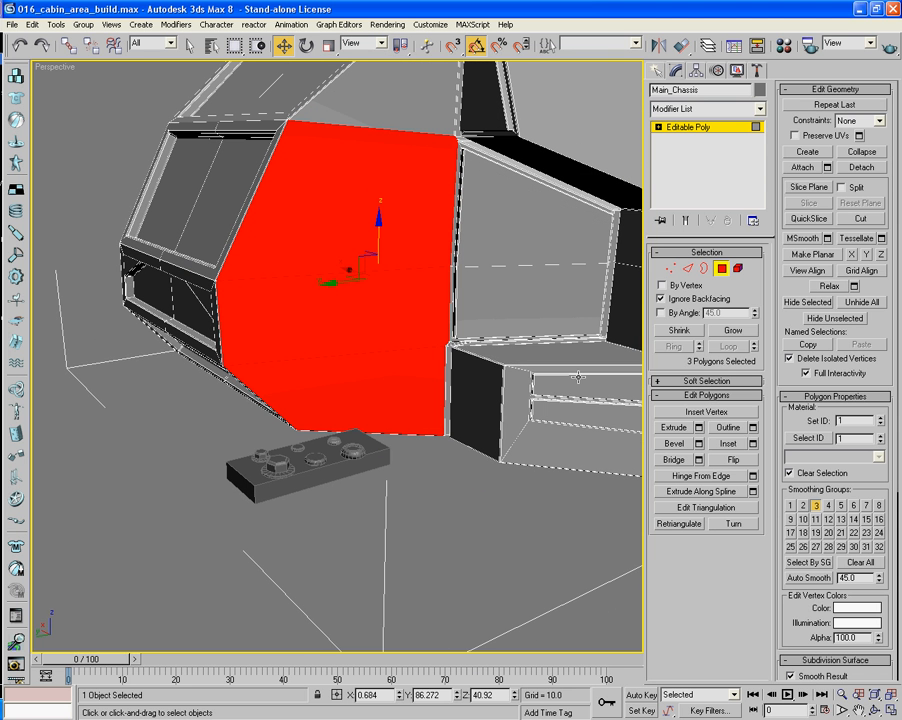
pyautogui.click(752, 443)
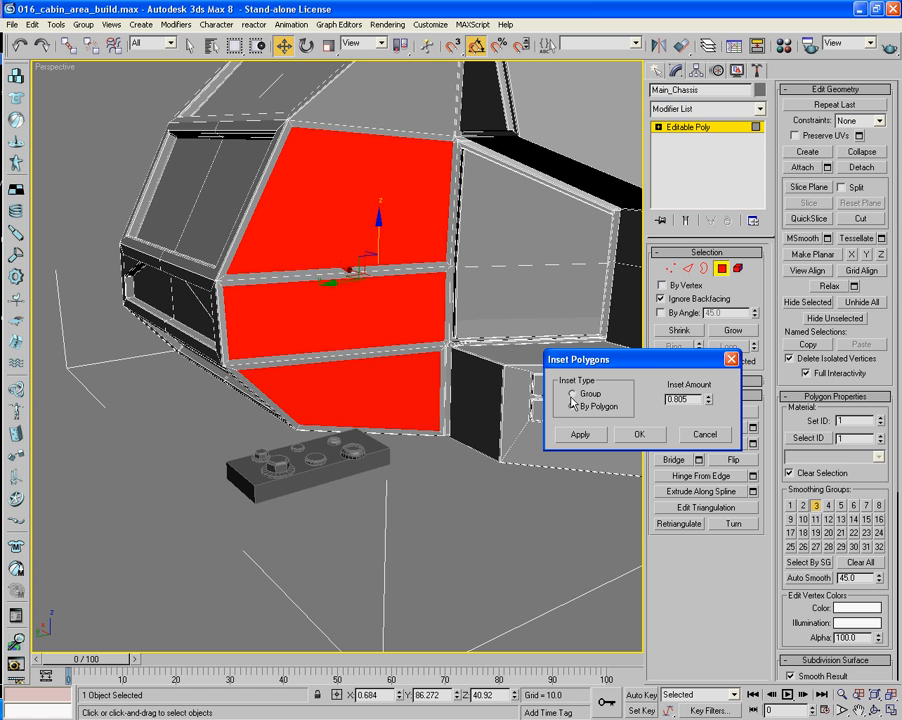
pyautogui.click(640, 434)
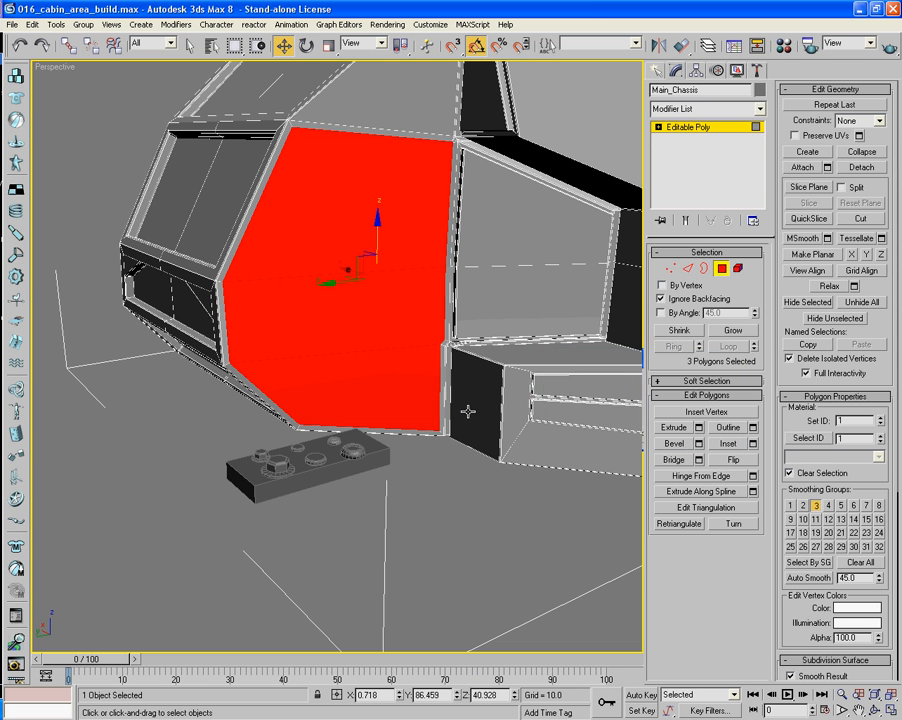
# Extrude the three inset nose side polygons outward by 0.4 as a group.
pyautogui.scroll(8, 464, 408)
pyautogui.keyDown('alt'); pyautogui.moveTo(358, 407); pyautogui.dragTo(540, 410, button='middle'); pyautogui.keyUp('alt')
pyautogui.scroll(-6, 402, 413)
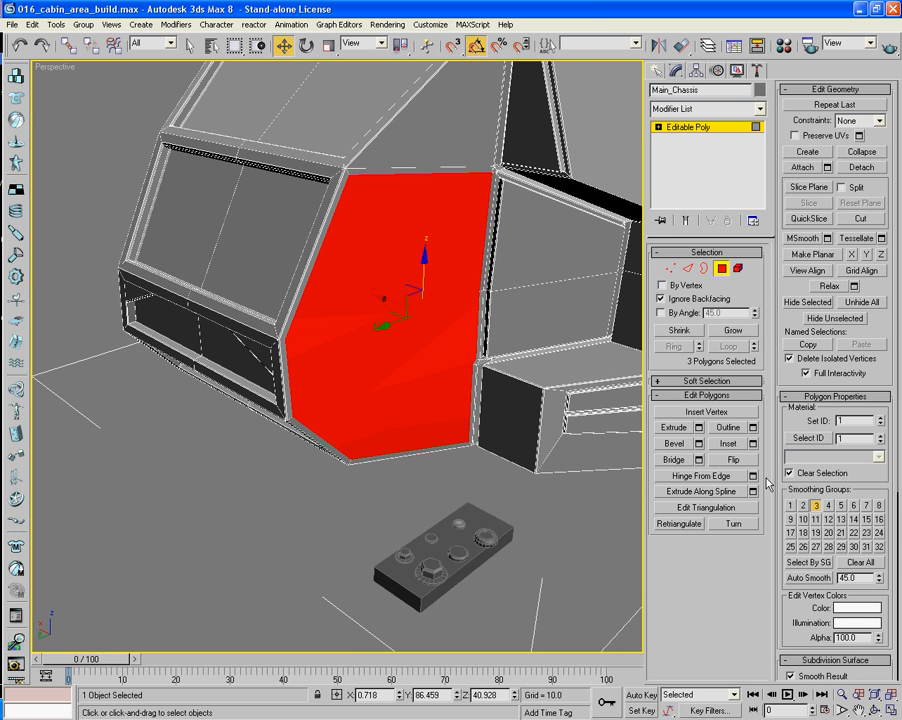
pyautogui.click(698, 427)
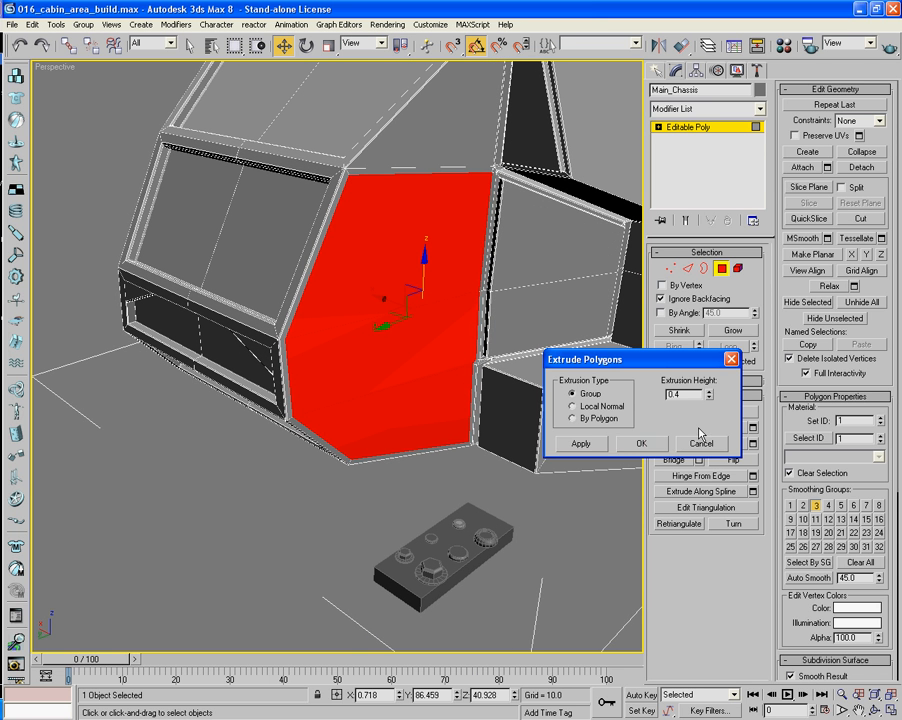
pyautogui.click(640, 444)
# Select the edges of the raised nose side panel, excluding the upper horizontal edge across its face.
pyautogui.click(733, 330)
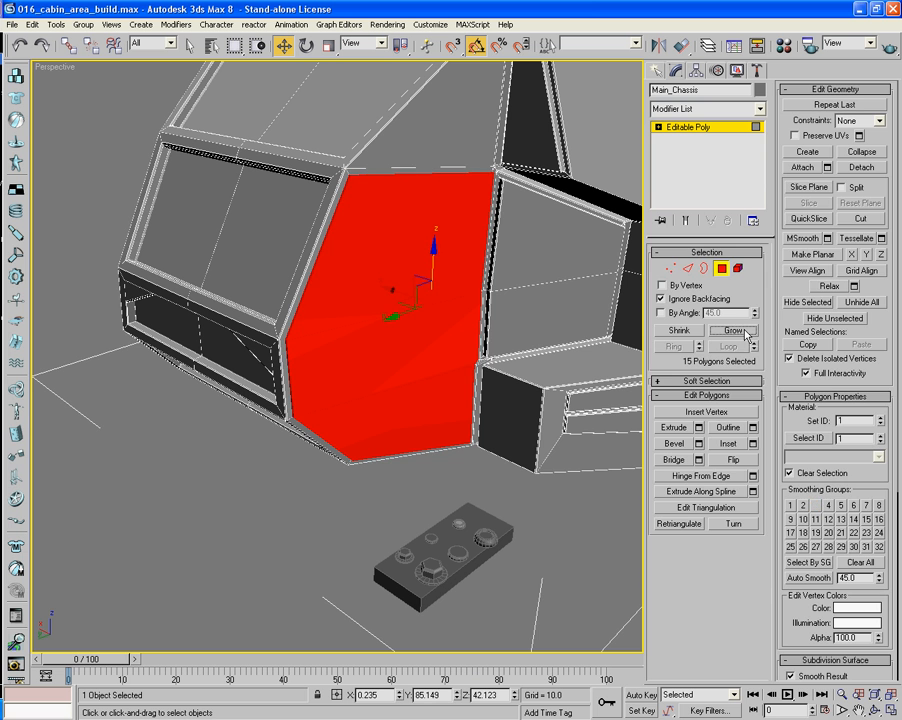
pyautogui.keyDown('ctrl'); pyautogui.click(688, 268); pyautogui.keyUp('ctrl')
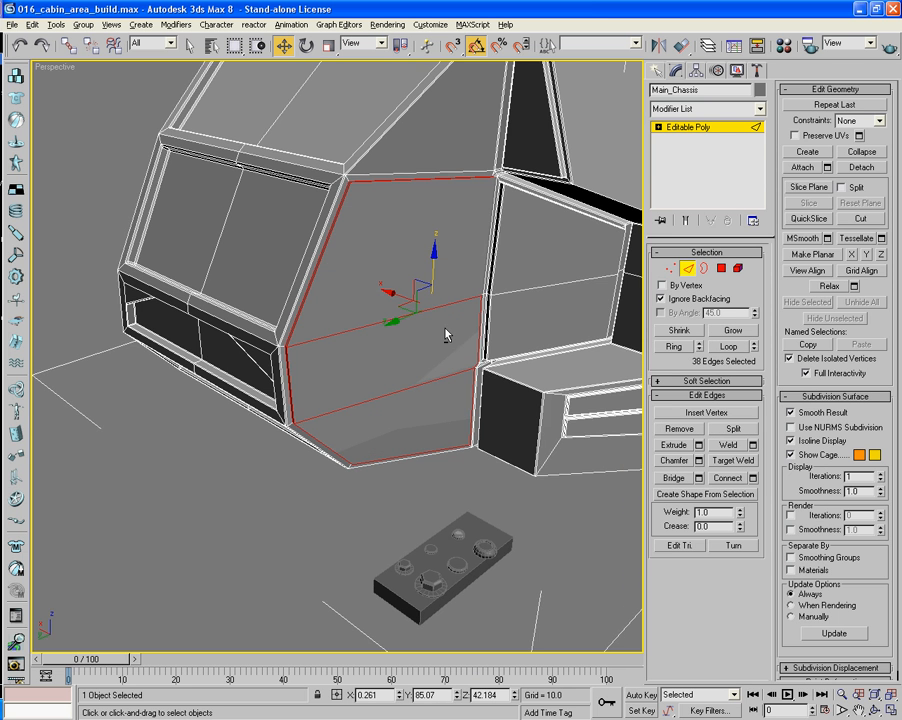
pyautogui.scroll(5, 430, 333)
pyautogui.moveTo(430, 333)
pyautogui.keyDown('alt'); pyautogui.mouseDown(button='middle')
pyautogui.moveTo(407, 326)
pyautogui.moveTo(441, 334)
pyautogui.mouseUp(button='middle'); pyautogui.keyUp('alt')
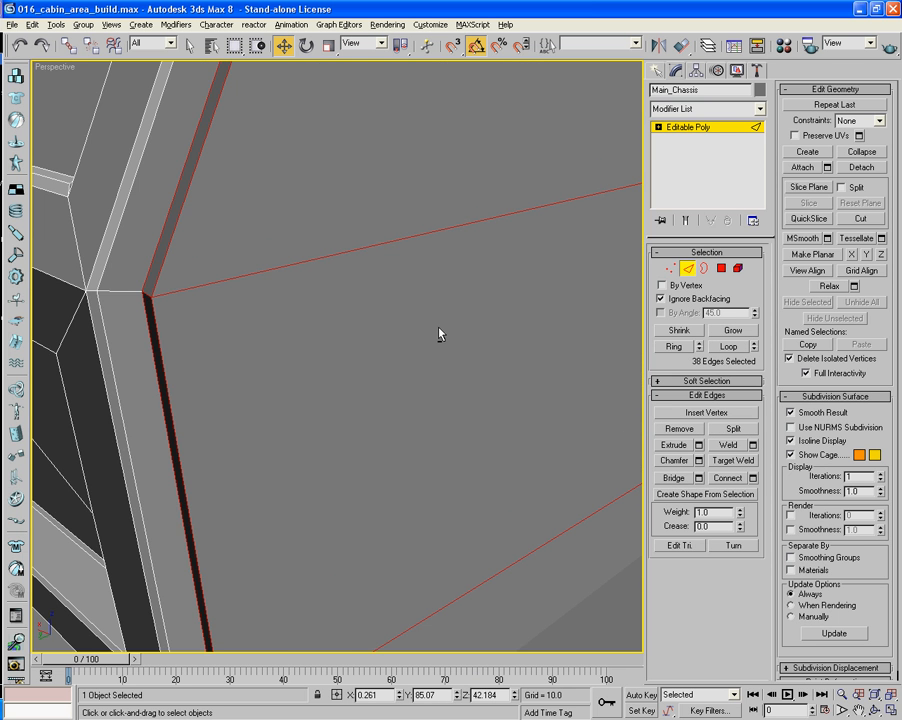
pyautogui.keyDown('alt'); pyautogui.click(286, 267); pyautogui.keyUp('alt')
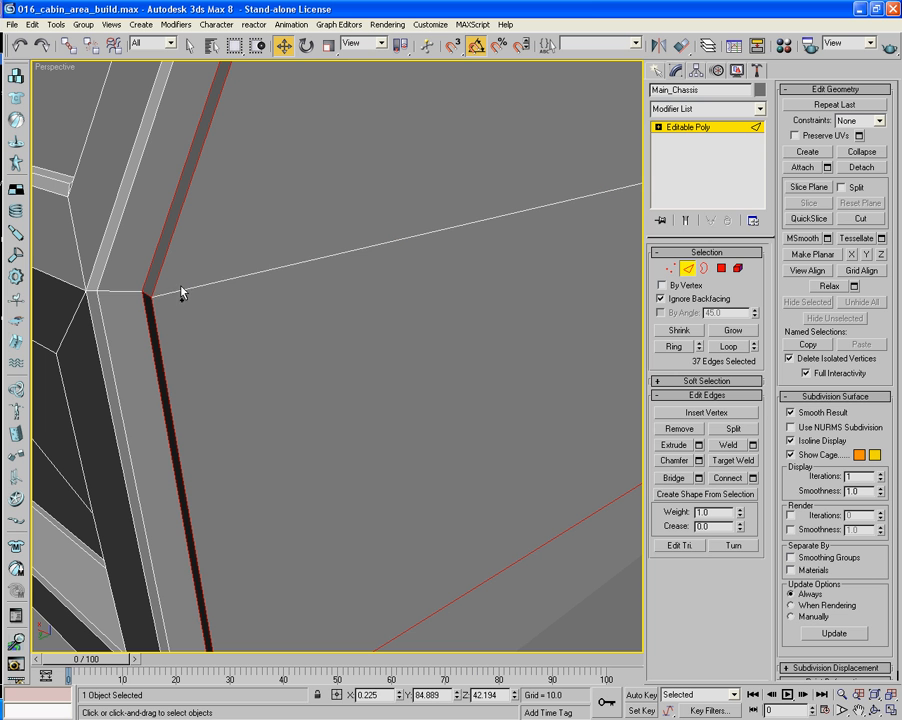
pyautogui.keyDown('alt'); pyautogui.click(146, 295); pyautogui.keyUp('alt')
pyautogui.hotkey('ctrl', 'z')
pyautogui.scroll(-2, 240, 360)
pyautogui.keyDown('alt'); pyautogui.moveTo(246, 362); pyautogui.dragTo(437, 352, button='middle'); pyautogui.keyUp('alt')
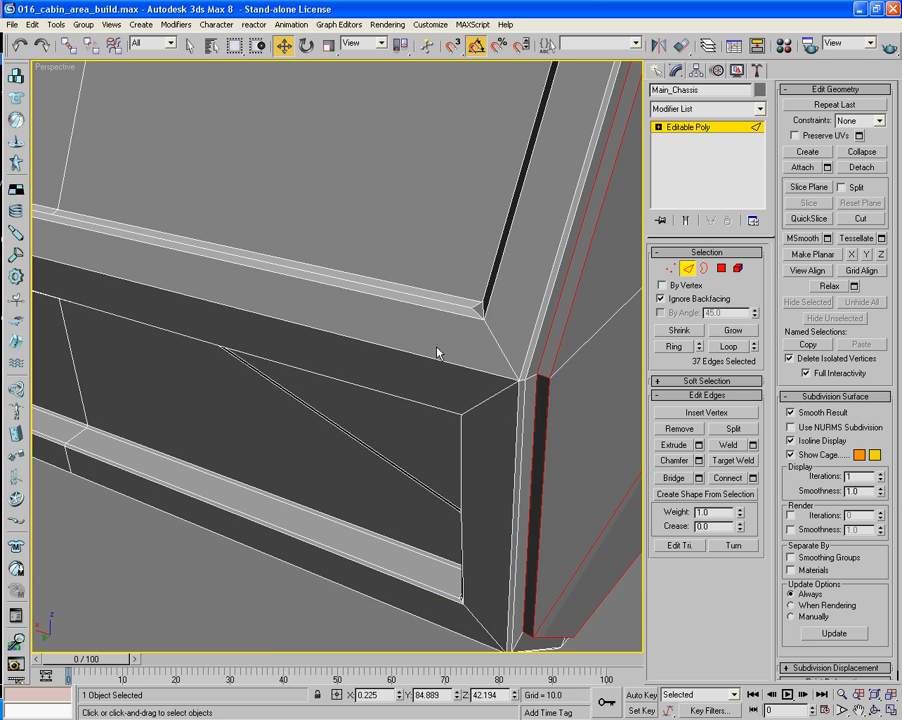
pyautogui.keyDown('alt'); pyautogui.click(543, 376); pyautogui.keyUp('alt')
pyautogui.scroll(4, 566, 415)
pyautogui.keyDown('alt'); pyautogui.moveTo(558, 445); pyautogui.dragTo(520, 388, button='middle'); pyautogui.keyUp('alt')
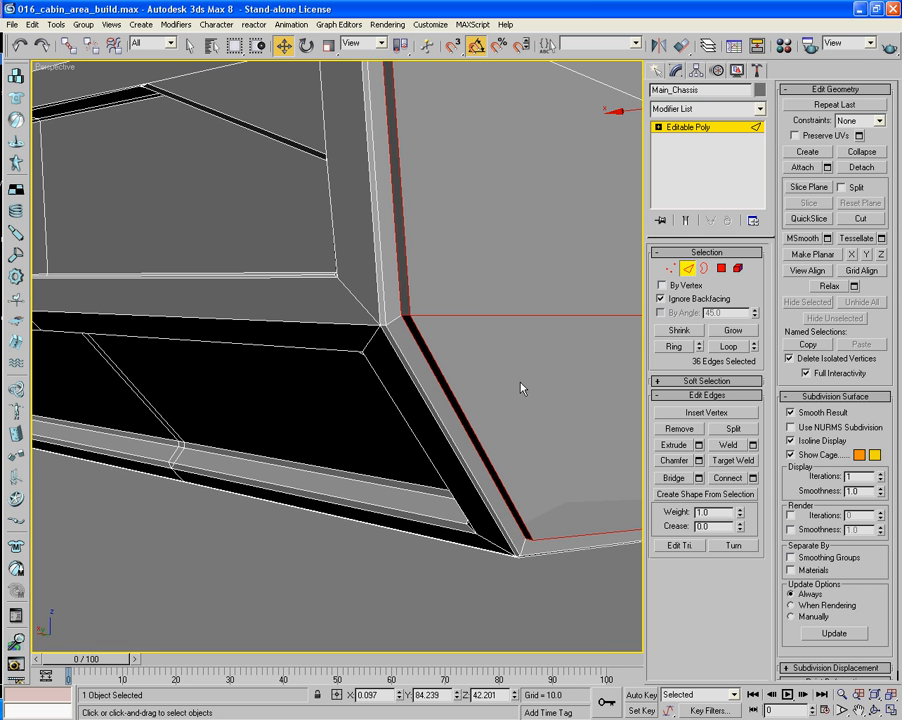
pyautogui.keyDown('alt'); pyautogui.click(482, 315); pyautogui.keyUp('alt')
pyautogui.scroll(4, 462, 325)
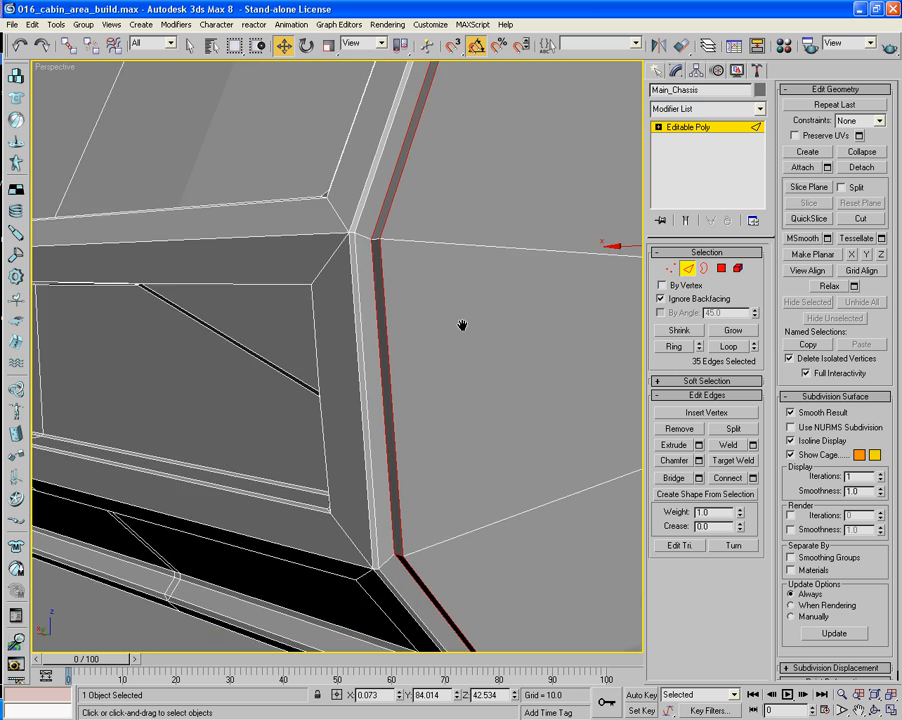
pyautogui.keyDown('alt'); pyautogui.click(387, 305); pyautogui.keyUp('alt')
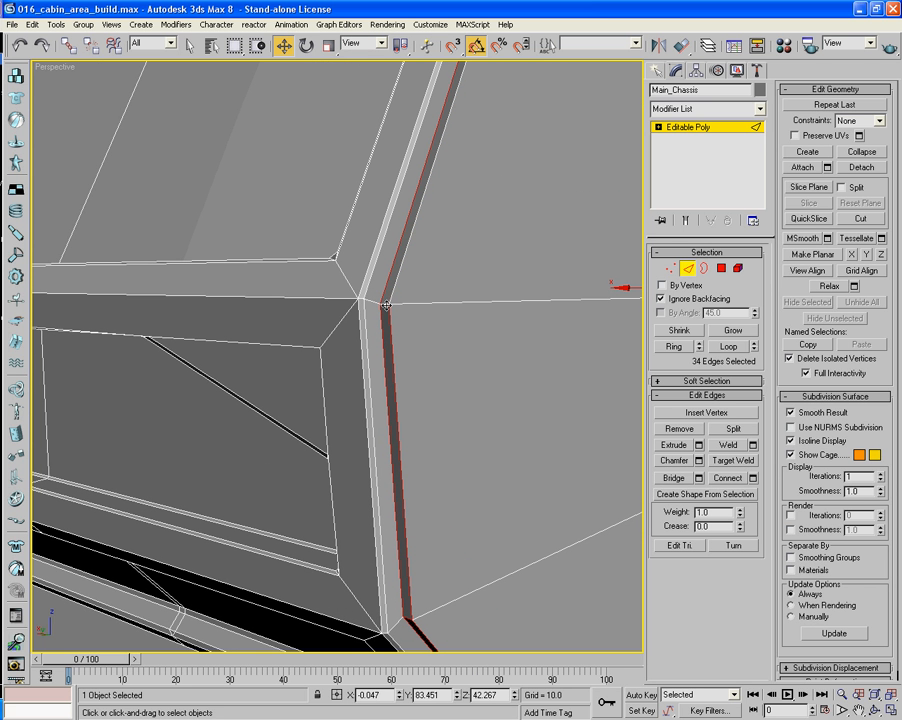
pyautogui.hotkey('ctrl', 'z')
pyautogui.hotkey('ctrl', 'z')
pyautogui.hotkey('ctrl', 'z')
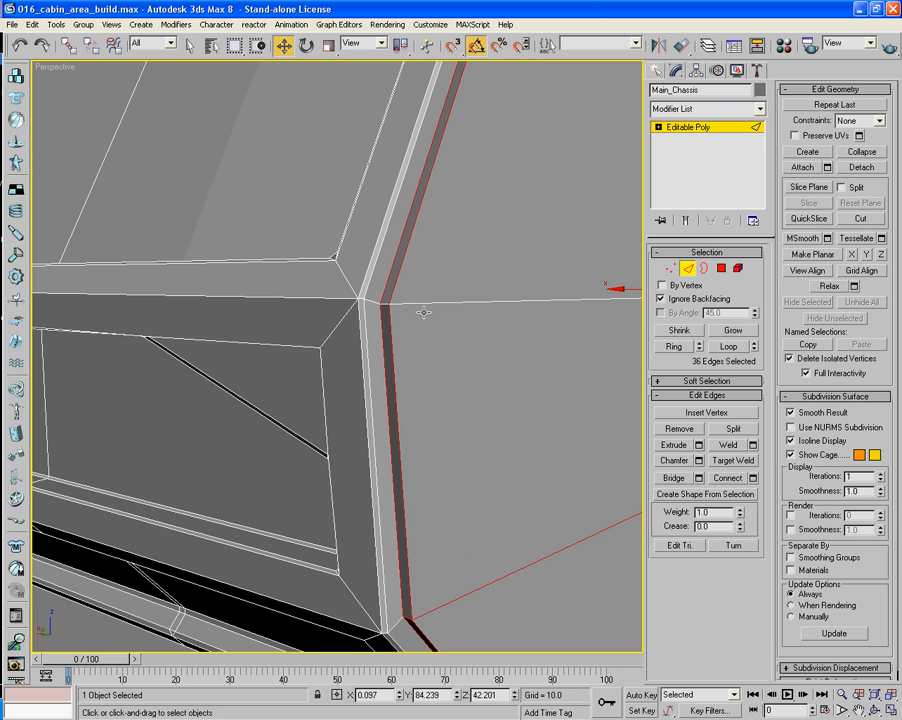
# Exclude the lower horizontal edge across the nose side panel's face from the selection and chamfer the remaining selected edges.
pyautogui.keyDown('alt'); pyautogui.click(550, 557); pyautogui.keyUp('alt')
pyautogui.scroll(-5, 498, 530)
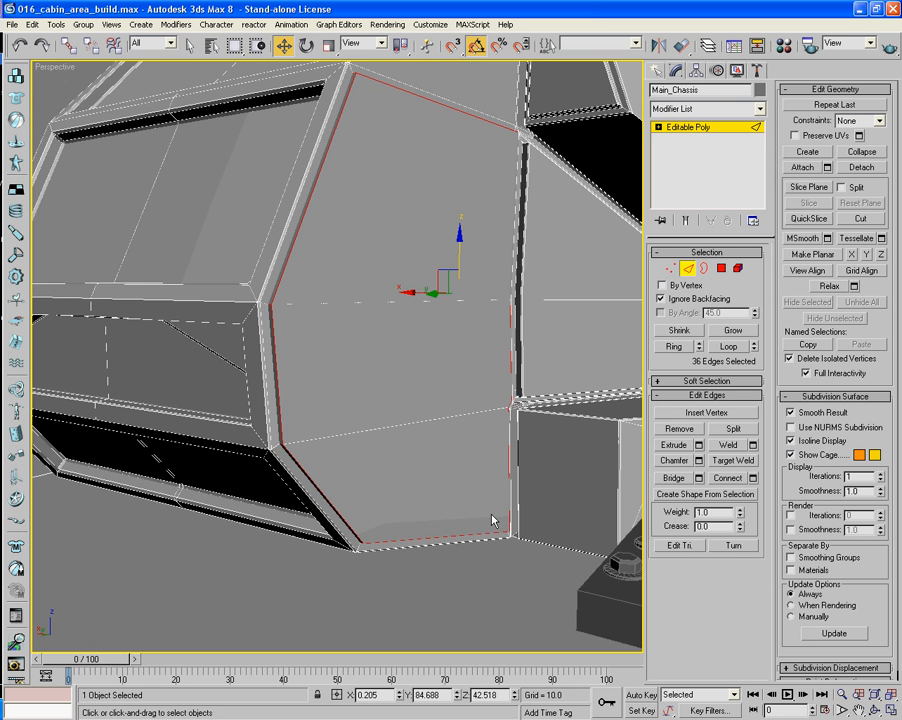
pyautogui.keyDown('alt'); pyautogui.moveTo(491, 516); pyautogui.dragTo(351, 435, button='middle'); pyautogui.keyUp('alt')
pyautogui.scroll(5, 417, 477)
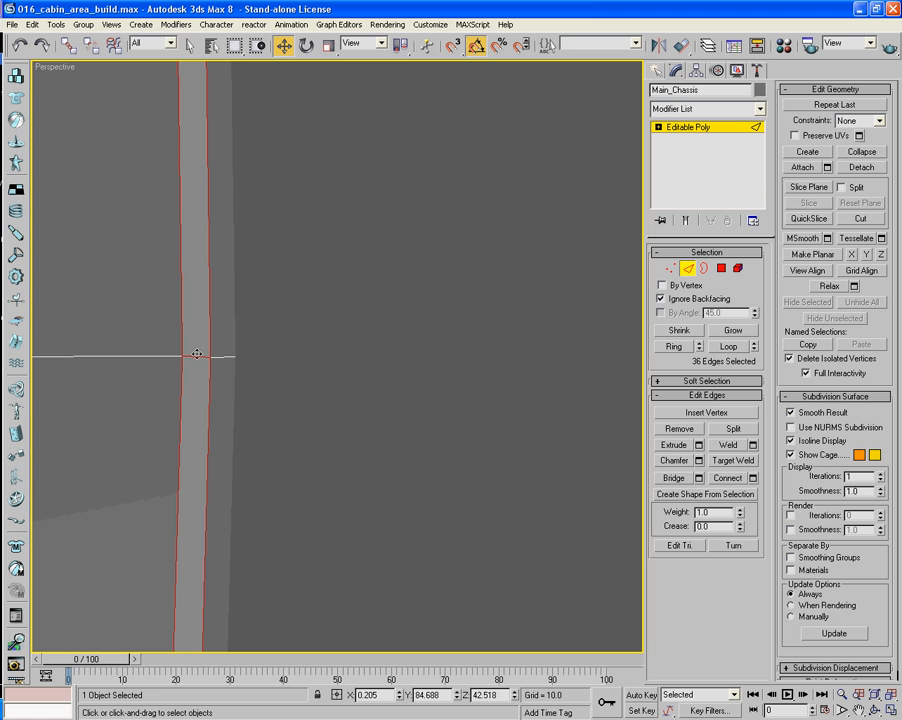
pyautogui.scroll(-10, 194, 360)
pyautogui.keyDown('alt'); pyautogui.moveTo(194, 362); pyautogui.dragTo(309, 432, button='middle'); pyautogui.keyUp('alt')
pyautogui.scroll(10, 222, 385)
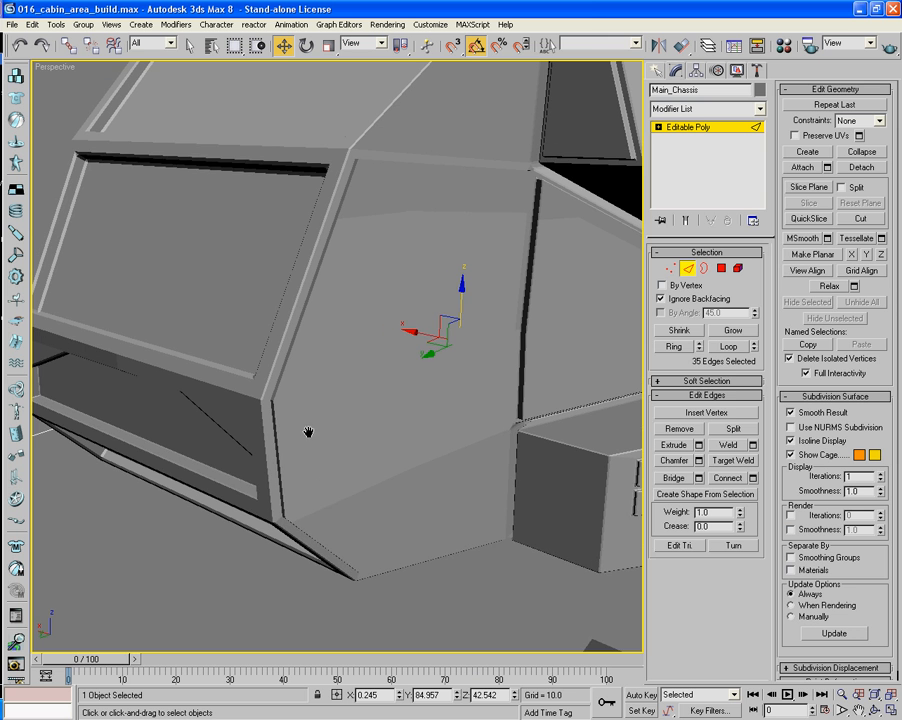
pyautogui.click(700, 461)
pyautogui.moveTo(563, 477)
pyautogui.keyDown('alt'); pyautogui.mouseDown(button='middle')
pyautogui.moveTo(473, 477)
pyautogui.moveTo(431, 465)
pyautogui.moveTo(430, 456)
pyautogui.moveTo(493, 440)
pyautogui.moveTo(497, 477)
pyautogui.moveTo(540, 476)
pyautogui.moveTo(558, 458)
pyautogui.mouseUp(button='middle'); pyautogui.keyUp('alt')
pyautogui.click(628, 417)
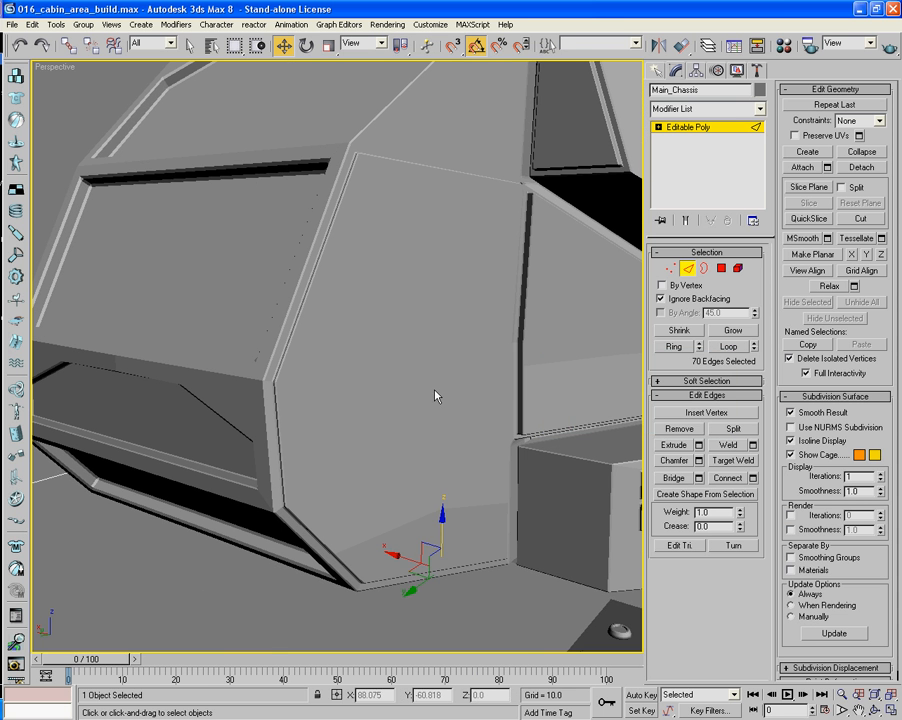
# Inset the triangular side polygon beside the windshield by 0.805 as a group and extrude it outward by 0.4.
pyautogui.moveTo(432, 392)
pyautogui.mouseDown(button='middle')
pyautogui.moveTo(396, 495)
pyautogui.moveTo(396, 427)
pyautogui.moveTo(420, 400)
pyautogui.mouseUp(button='middle')
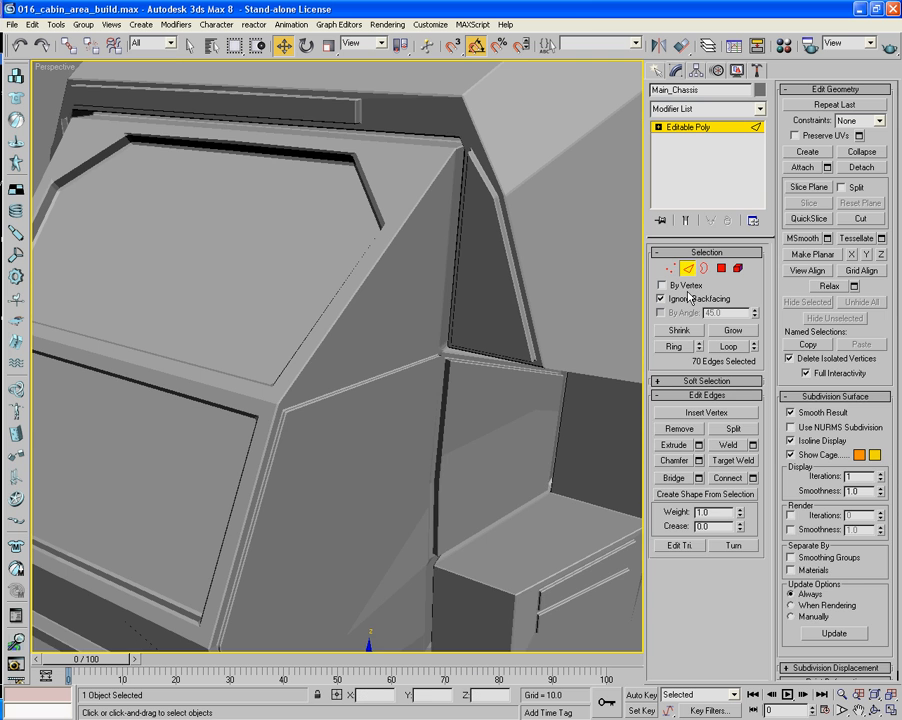
pyautogui.press('4')
pyautogui.click(387, 287)
pyautogui.keyDown('alt'); pyautogui.moveTo(485, 378); pyautogui.dragTo(497, 368, button='middle'); pyautogui.keyUp('alt')
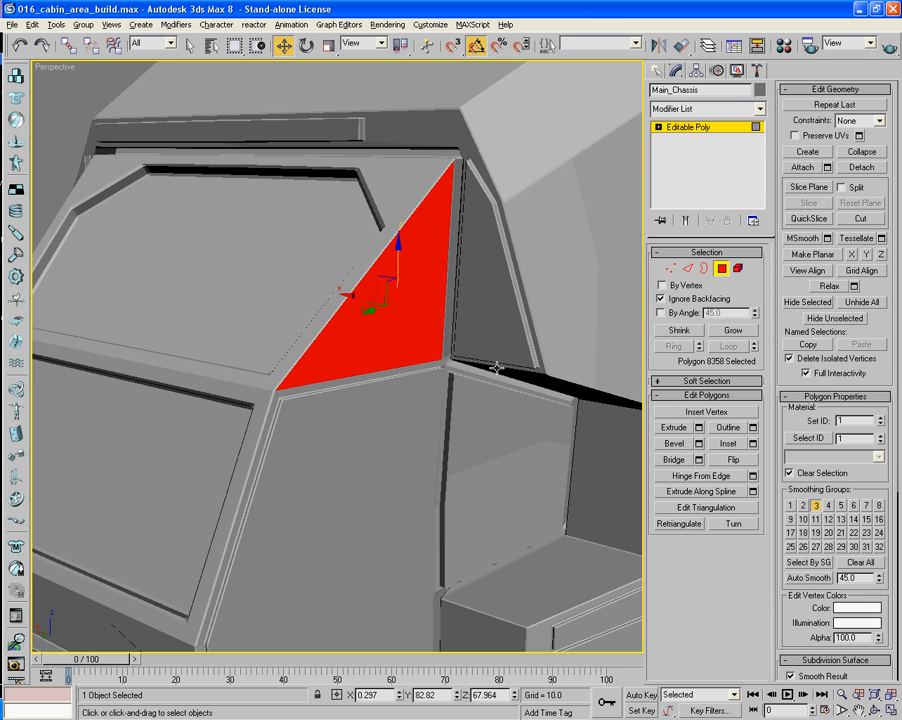
pyautogui.click(753, 443)
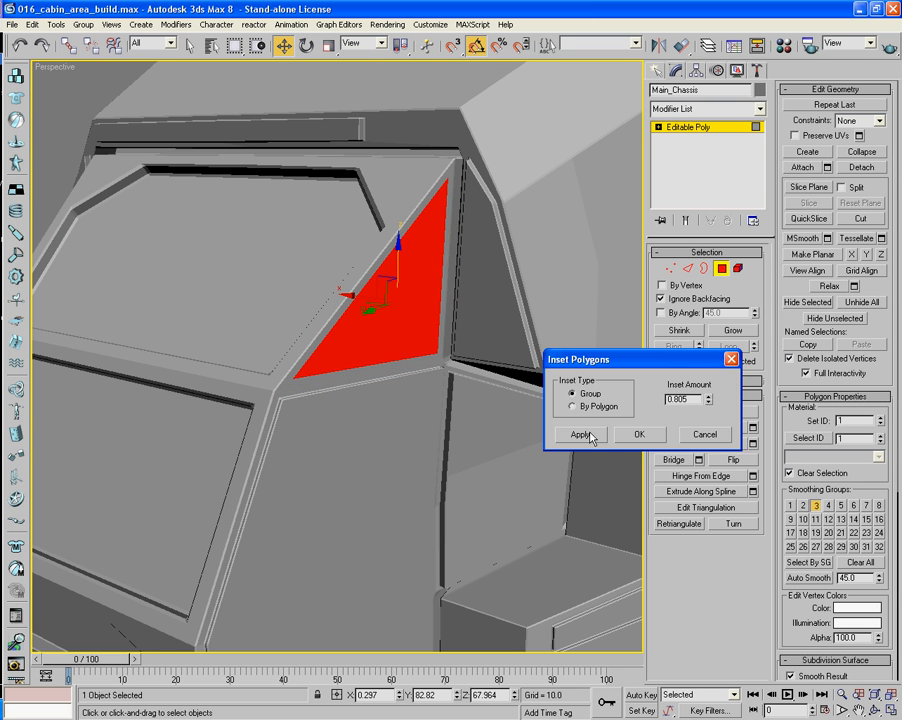
pyautogui.click(640, 438)
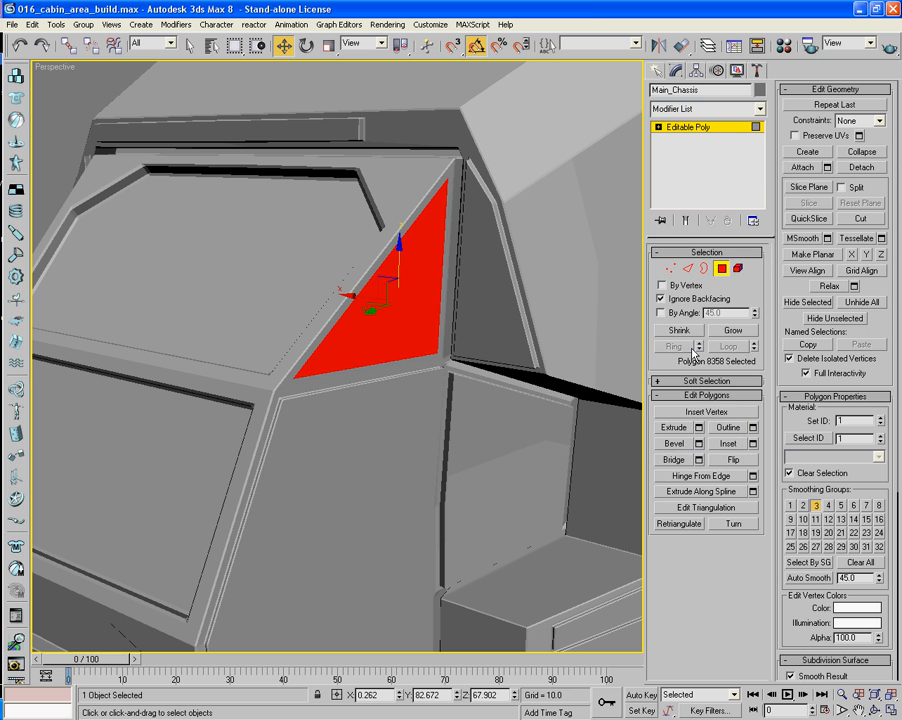
pyautogui.click(699, 428)
pyautogui.click(641, 443)
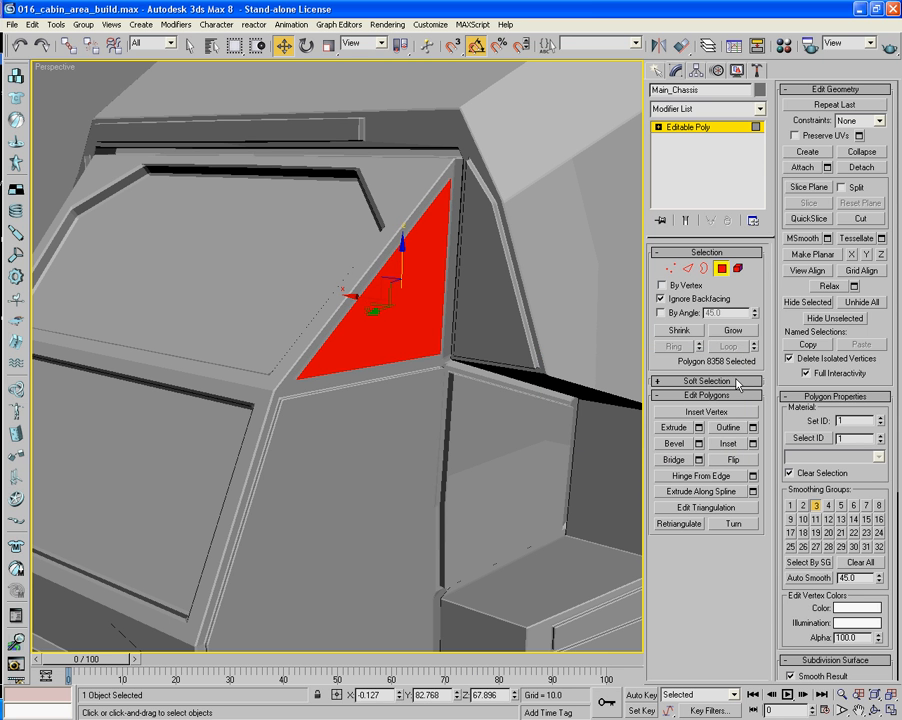
# Select the edges of the raised triangular panel beside the windshield and chamfer them by 0.1.
pyautogui.click(736, 331)
pyautogui.press('2')
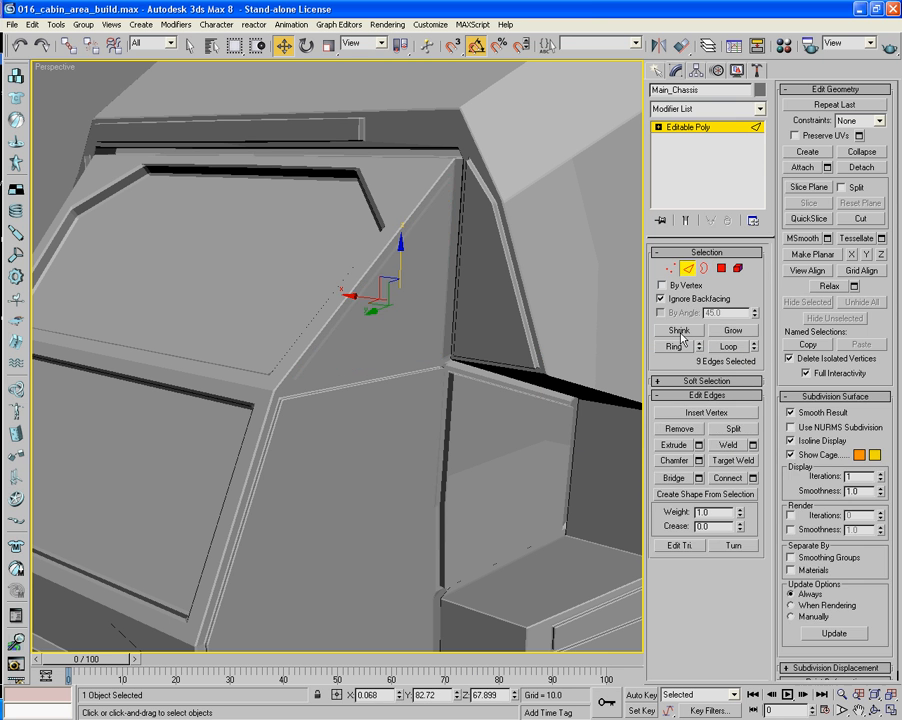
pyautogui.click(698, 462)
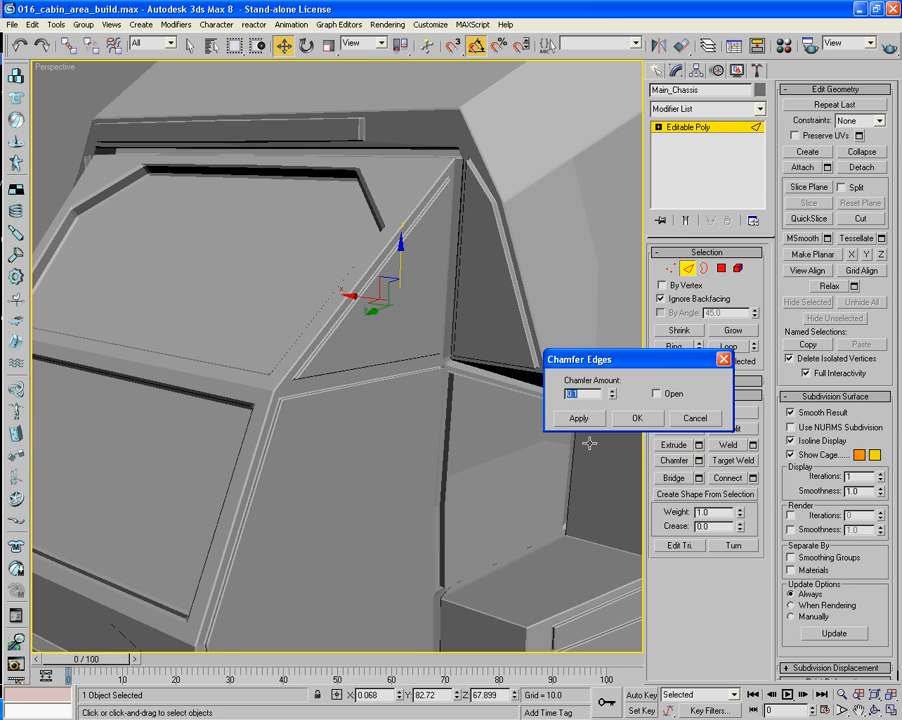
# Select the triangular polygon and the two adjoining side polygons below it on the opposite side of the nose.
pyautogui.moveTo(338, 432); pyautogui.dragTo(298, 372, button='middle')
pyautogui.click(721, 268)
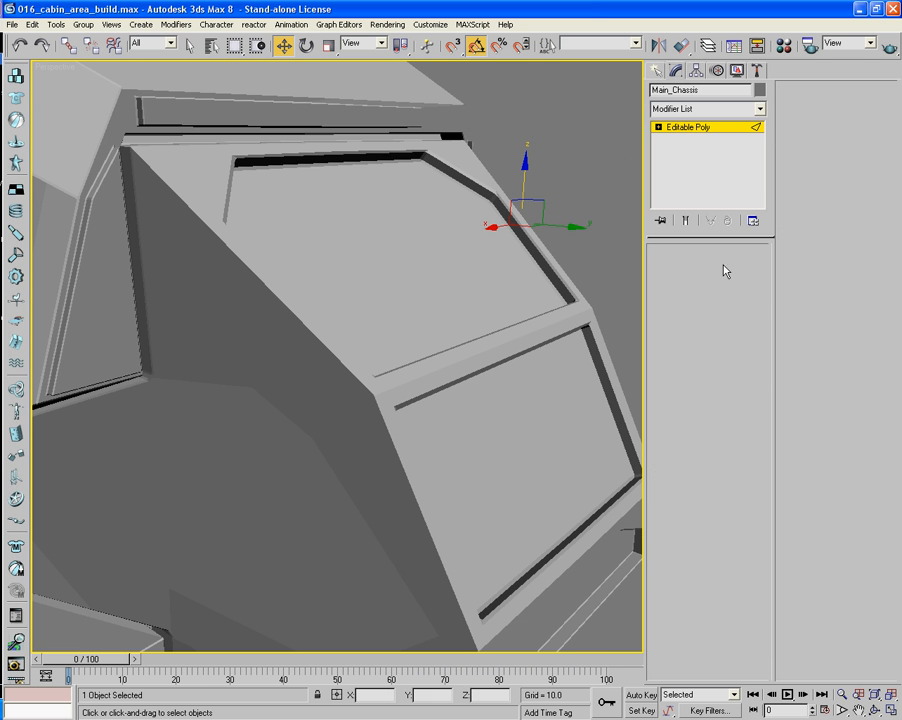
pyautogui.click(300, 330)
pyautogui.keyDown('ctrl'); pyautogui.click(288, 422); pyautogui.keyUp('ctrl')
pyautogui.keyDown('alt'); pyautogui.moveTo(294, 490); pyautogui.dragTo(354, 406, button='middle'); pyautogui.keyUp('alt')
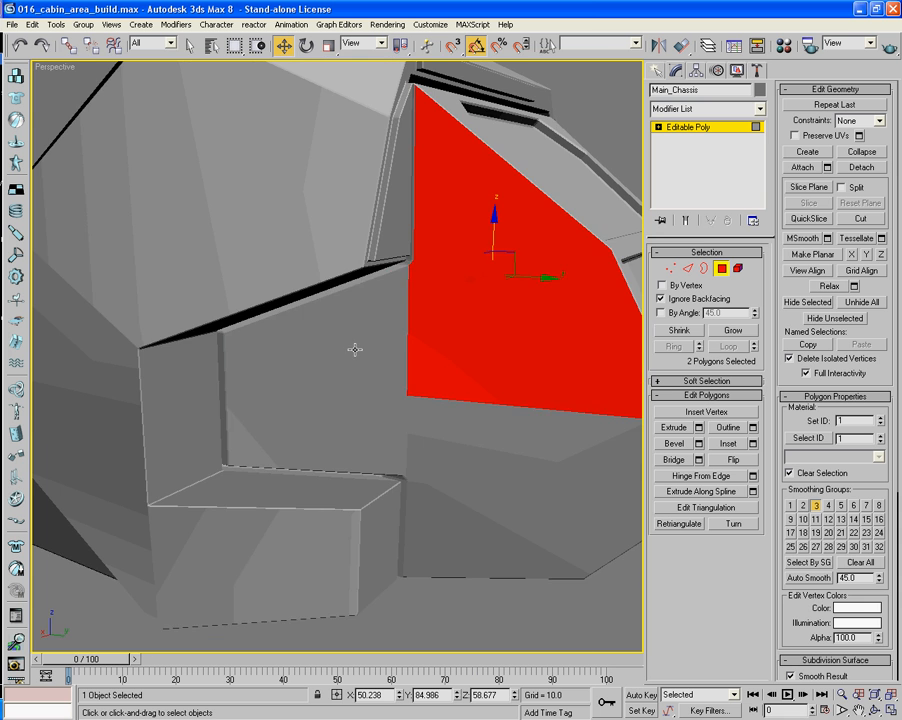
pyautogui.keyDown('ctrl'); pyautogui.click(354, 406); pyautogui.keyUp('ctrl')
pyautogui.keyDown('alt'); pyautogui.moveTo(409, 432); pyautogui.dragTo(604, 420, button='middle'); pyautogui.keyUp('alt')
pyautogui.click(754, 444)
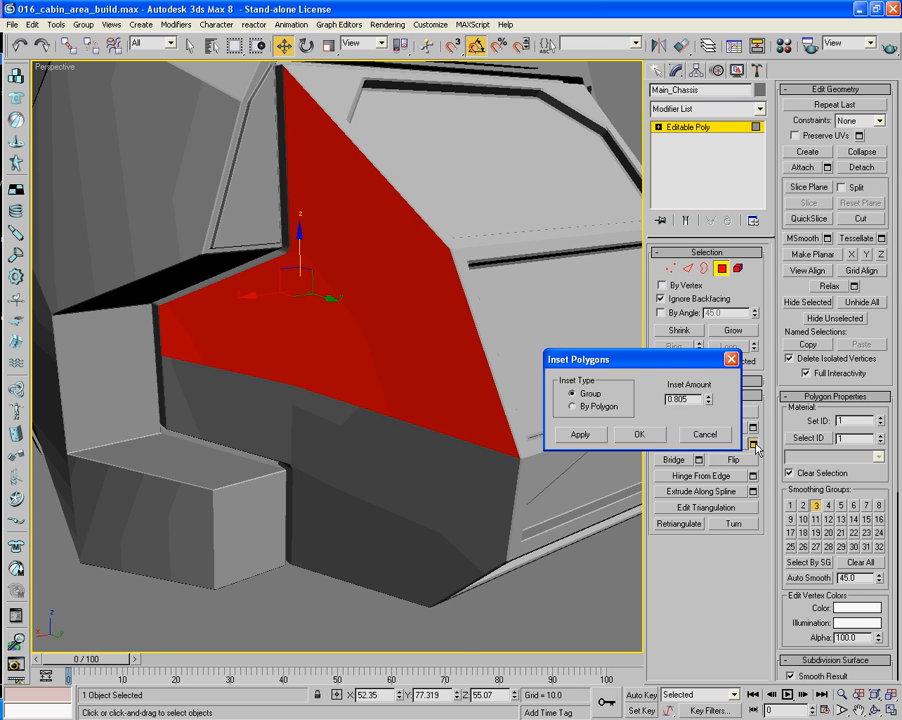
pyautogui.press('F4')
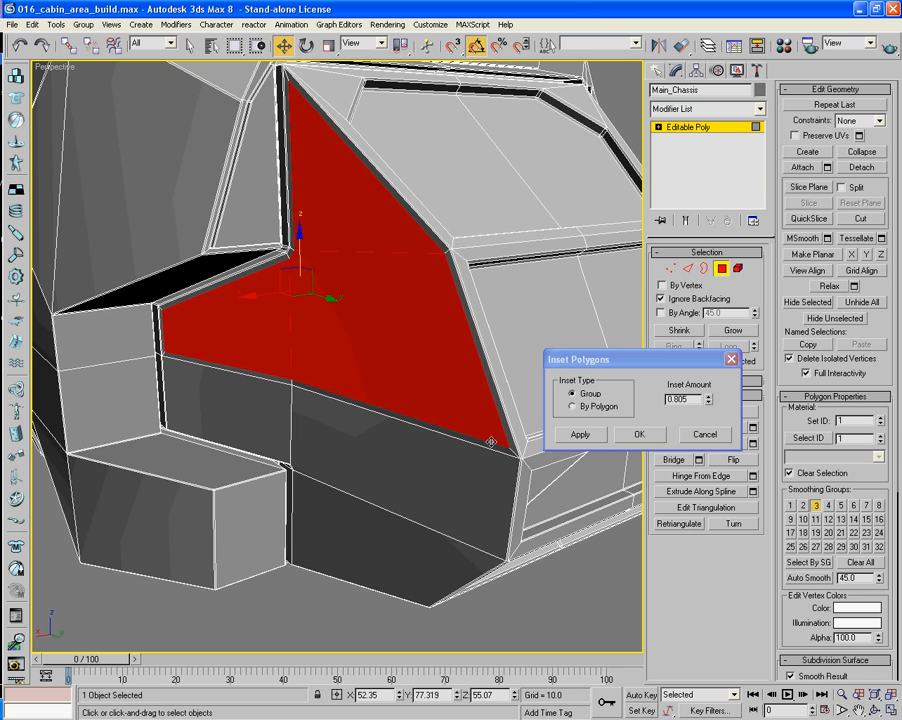
pyautogui.keyDown('alt'); pyautogui.moveTo(498, 440); pyautogui.dragTo(406, 455, button='middle'); pyautogui.keyUp('alt')
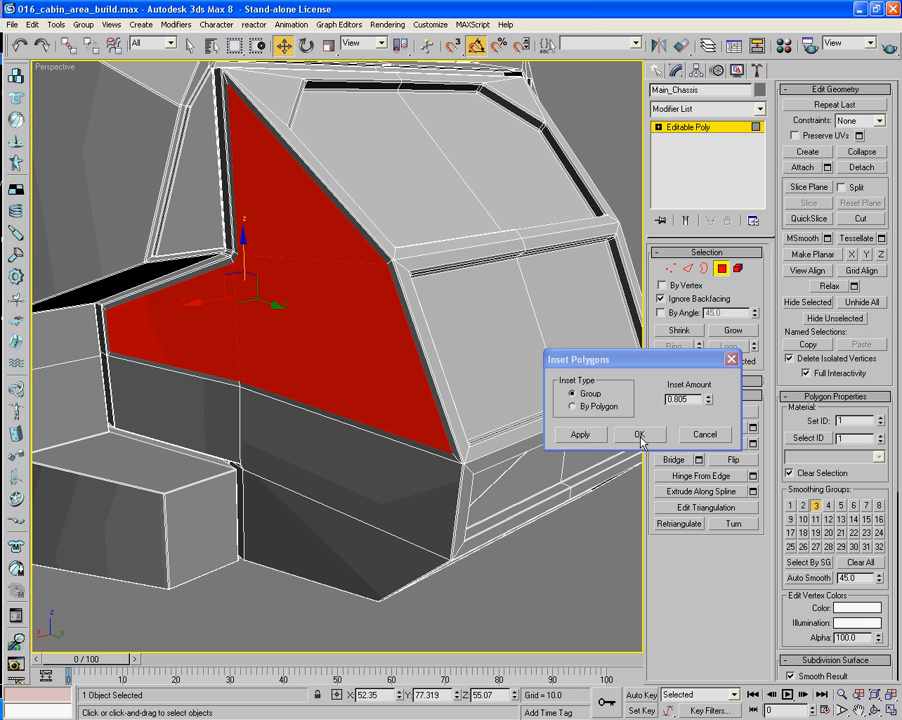
pyautogui.click(702, 436)
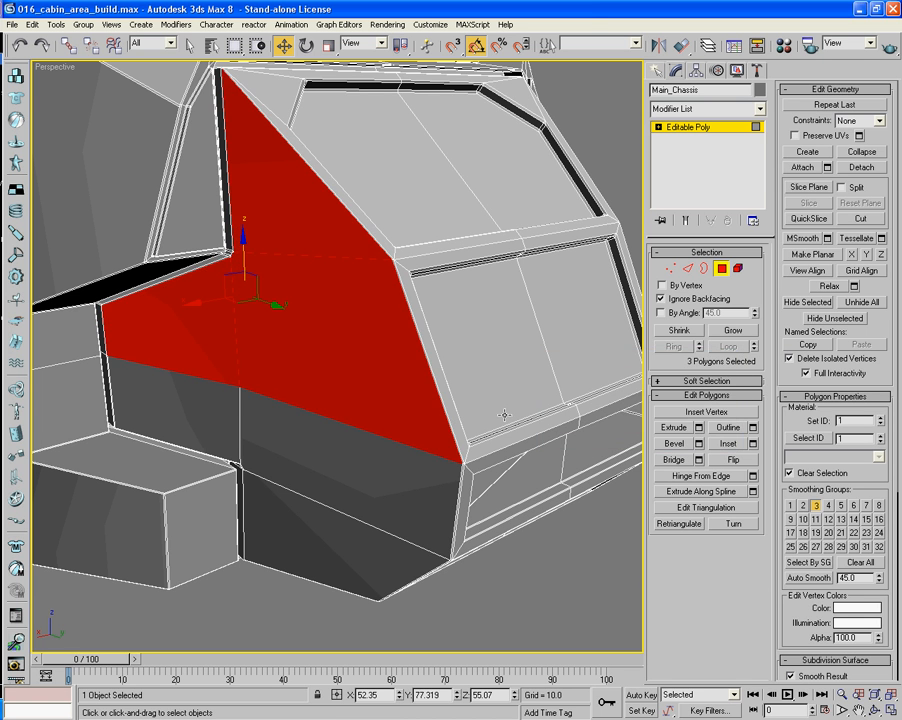
# Connect the upper and lower horizontal edges of the front nose side polygon with a vertical edge.
pyautogui.click(688, 268)
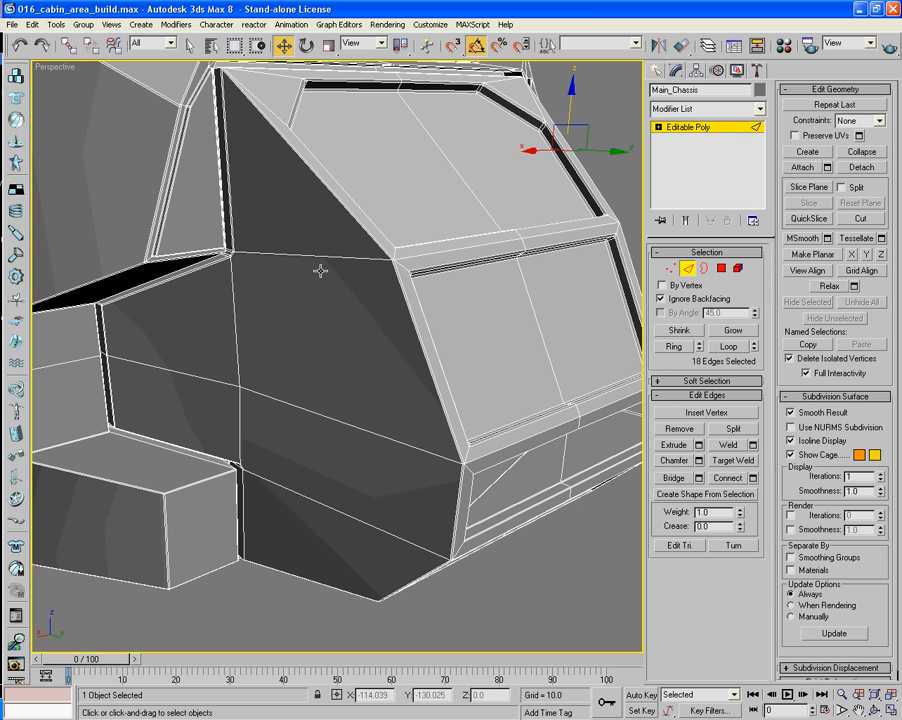
pyautogui.click(319, 257)
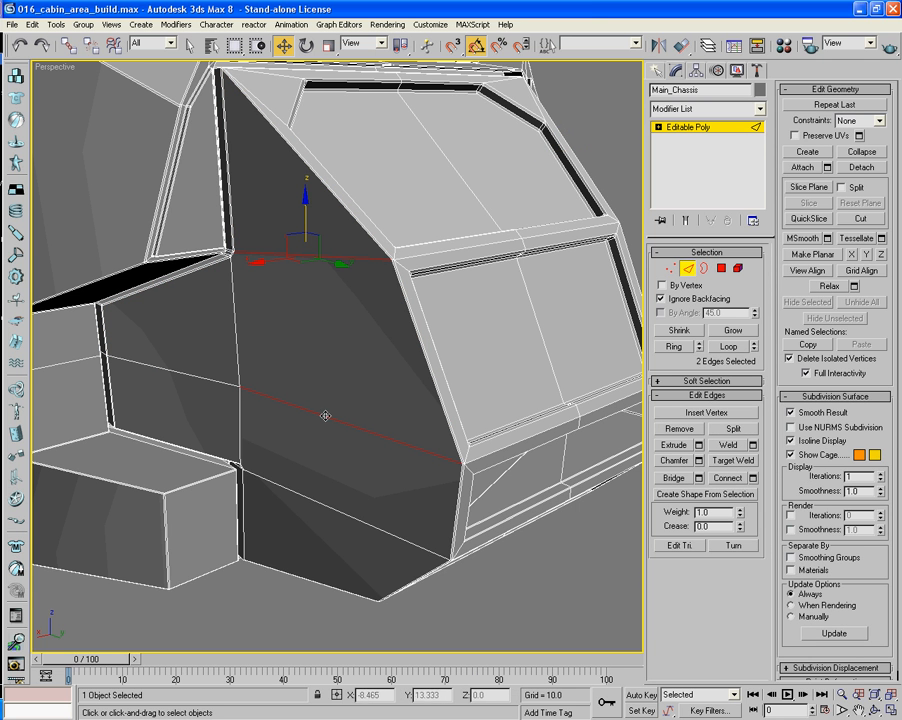
pyautogui.click(372, 414)
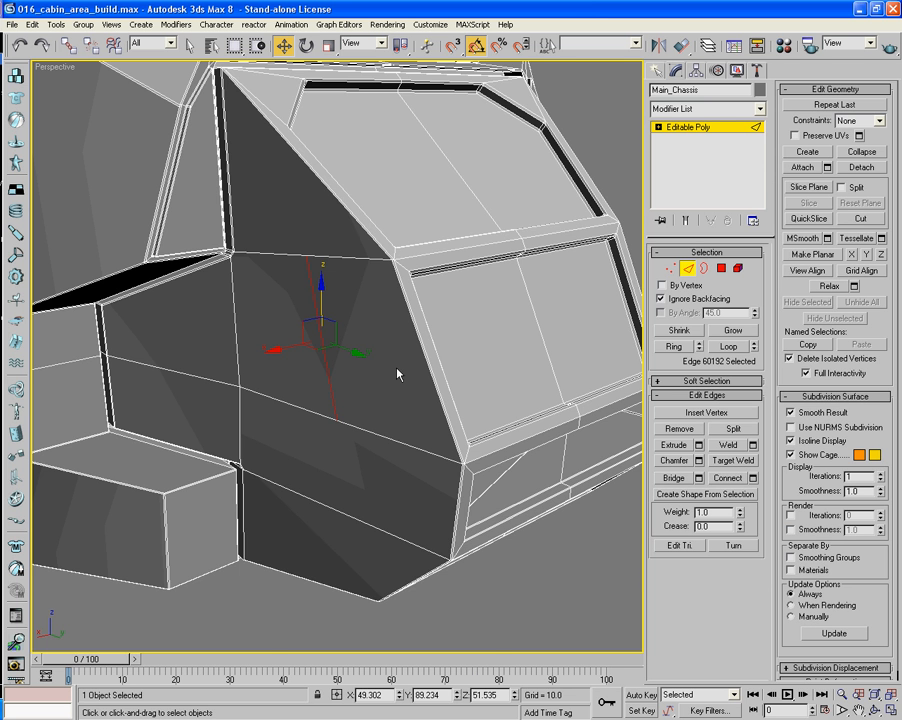
# Select the new vertical edge and the slanted front edge of the nose side and connect them with a horizontal edge.
pyautogui.scroll(6, 428, 368)
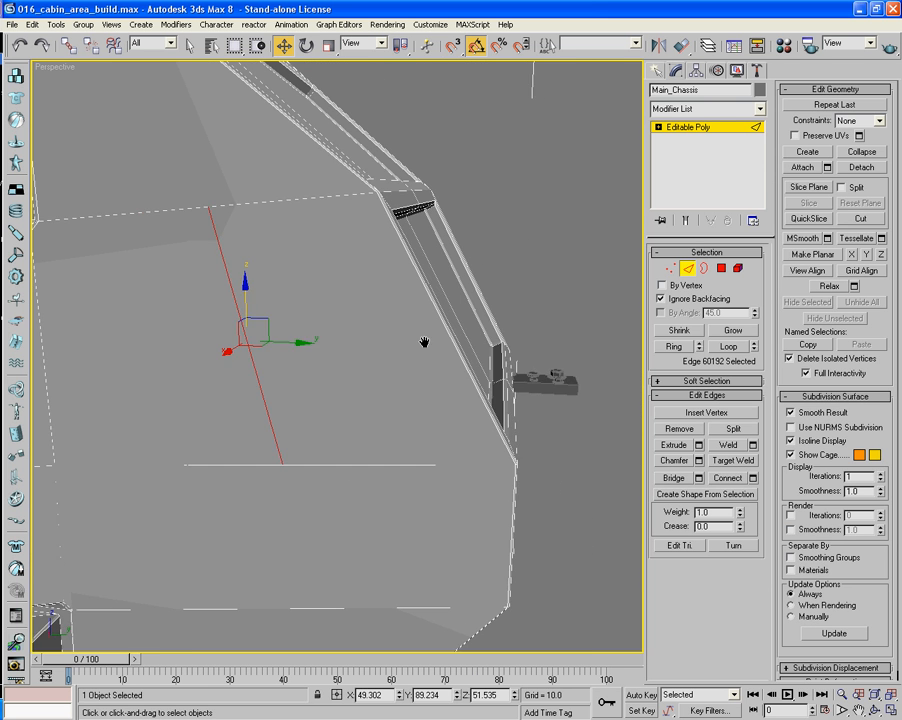
pyautogui.click(379, 360)
pyautogui.click(382, 353)
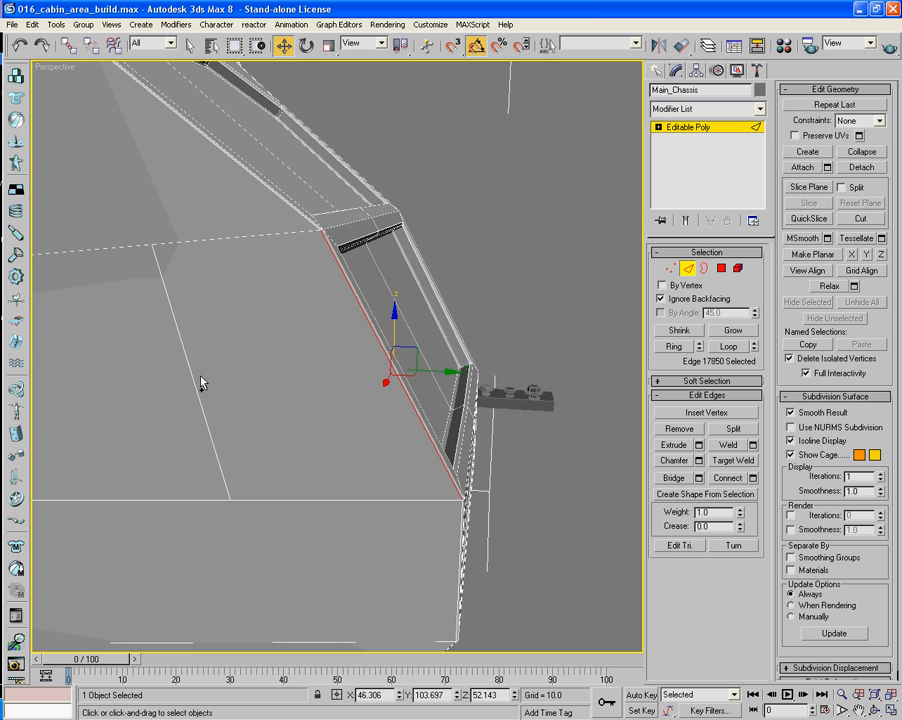
pyautogui.keyDown('ctrl'); pyautogui.click(186, 377); pyautogui.keyUp('ctrl')
pyautogui.scroll(3, 247, 373)
pyautogui.scroll(-5, 250, 373)
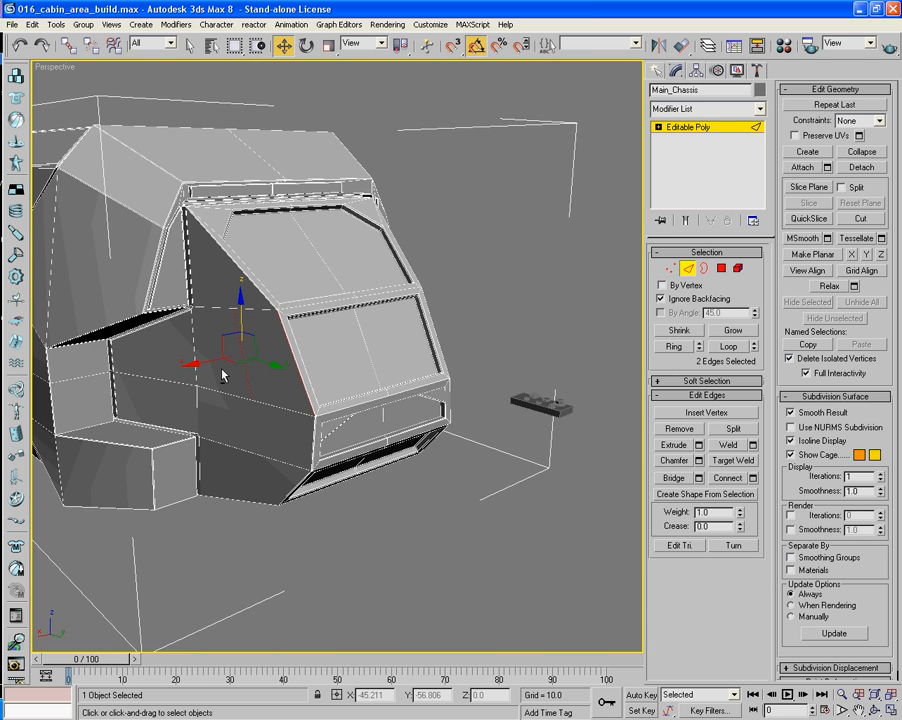
pyautogui.keyDown('alt'); pyautogui.moveTo(221, 371); pyautogui.dragTo(590, 365, button='middle'); pyautogui.keyUp('alt')
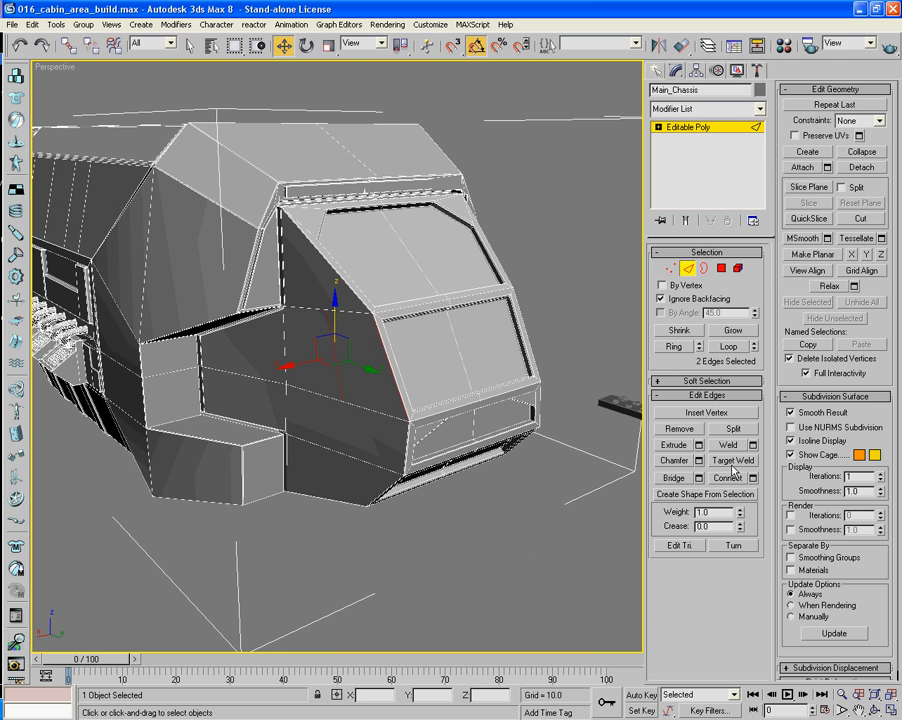
# Select the four nose side polygons, leaving out the lower front one, and inset them by 0.805 as a group.
pyautogui.press('4')
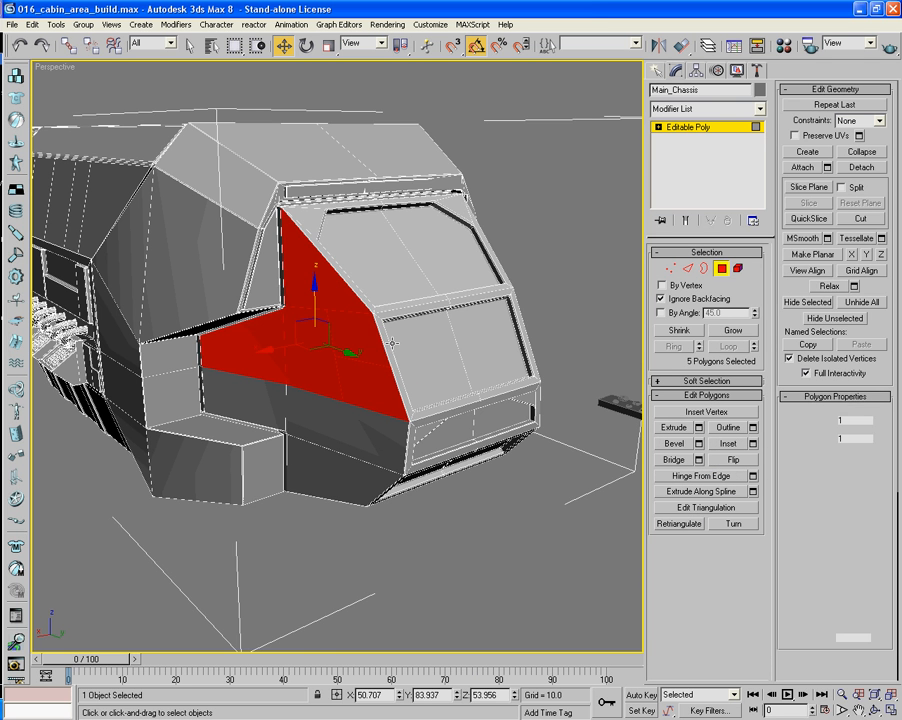
pyautogui.keyDown('alt'); pyautogui.click(318, 382); pyautogui.keyUp('alt')
pyautogui.keyDown('ctrl'); pyautogui.click(262, 397); pyautogui.keyUp('ctrl')
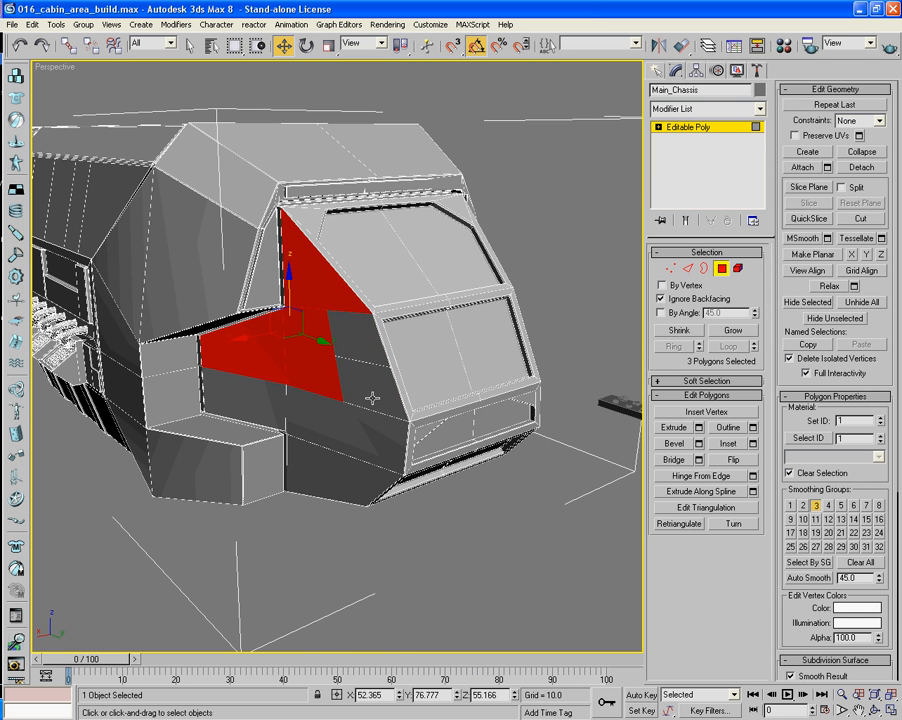
pyautogui.keyDown('alt'); pyautogui.moveTo(370, 455); pyautogui.dragTo(406, 322, button='middle'); pyautogui.keyUp('alt')
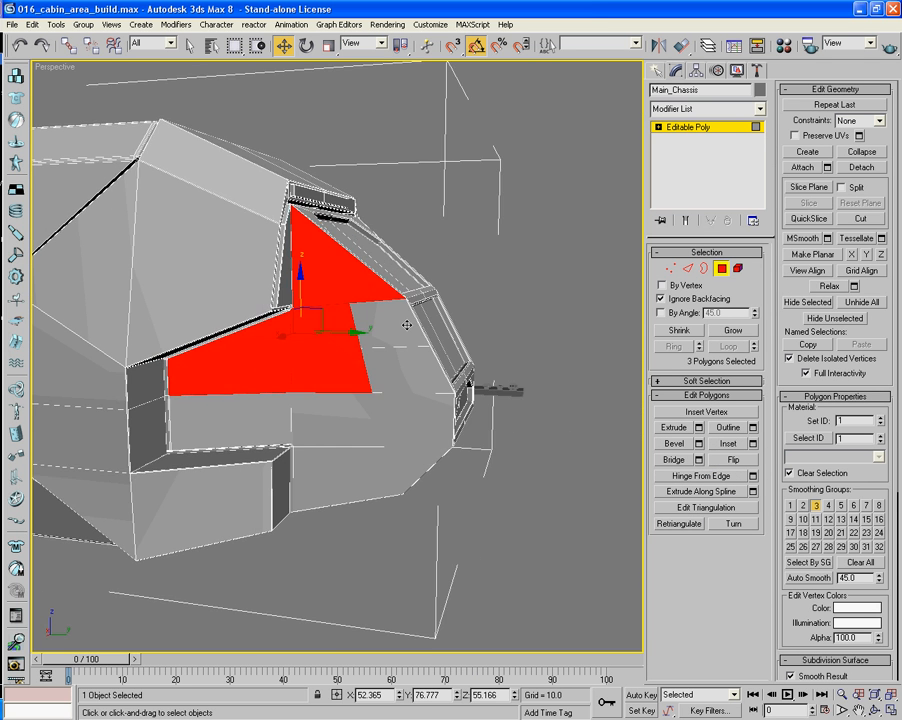
pyautogui.keyDown('ctrl'); pyautogui.click(410, 330); pyautogui.keyUp('ctrl')
pyautogui.scroll(2, 437, 388)
pyautogui.keyDown('alt'); pyautogui.moveTo(437, 388); pyautogui.dragTo(620, 466, button='middle'); pyautogui.keyUp('alt')
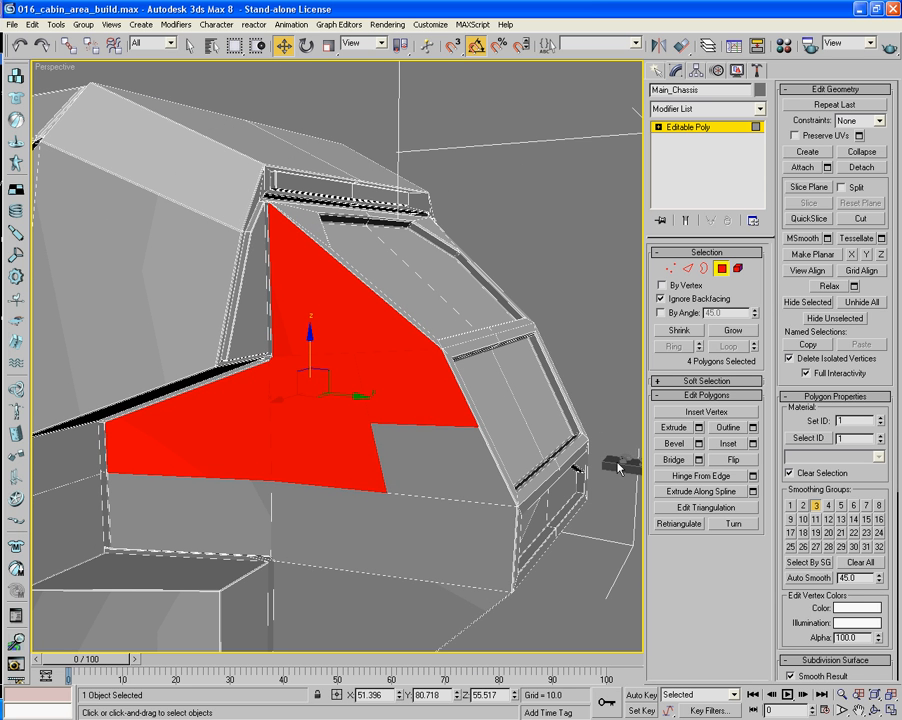
pyautogui.click(752, 445)
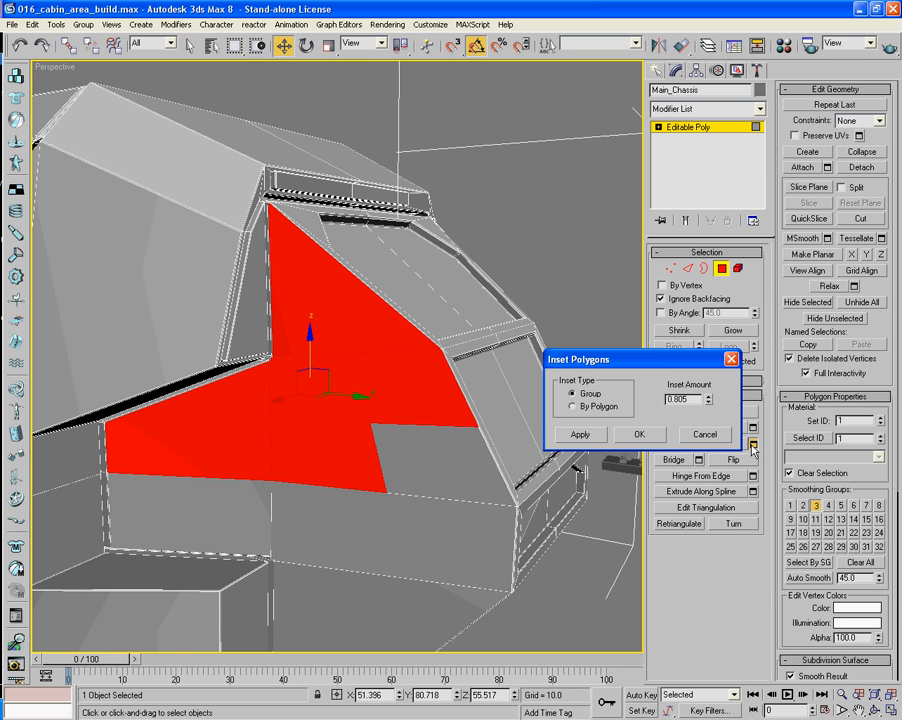
pyautogui.click(640, 434)
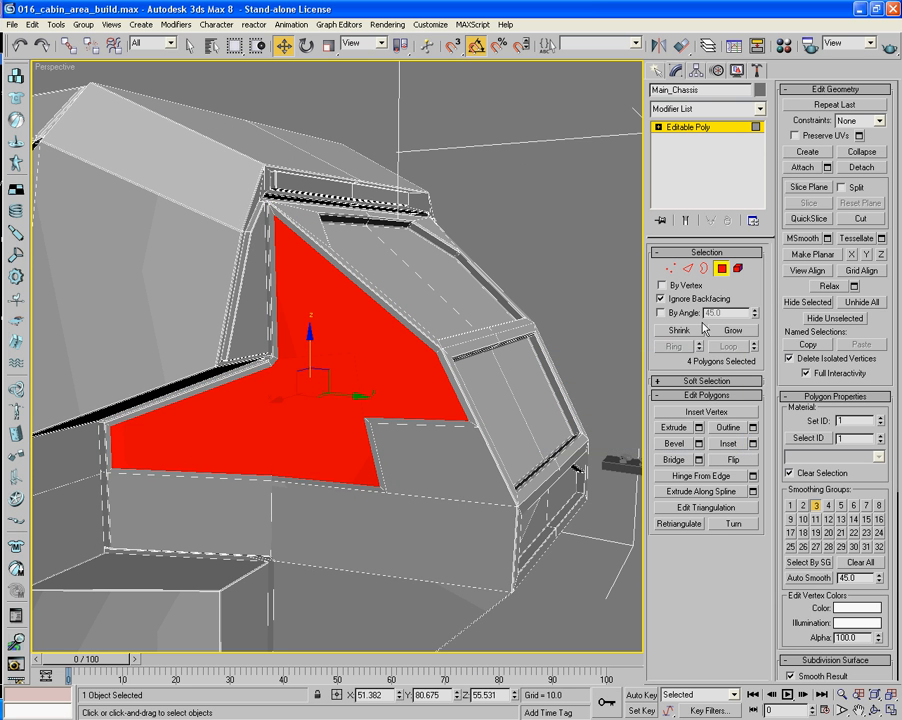
# Extrude the four inset nose side polygons outward by 0.4 as a group.
pyautogui.click(665, 428)
pyautogui.keyDown('alt'); pyautogui.moveTo(447, 322); pyautogui.dragTo(460, 440, button='middle'); pyautogui.keyUp('alt')
pyautogui.click(699, 428)
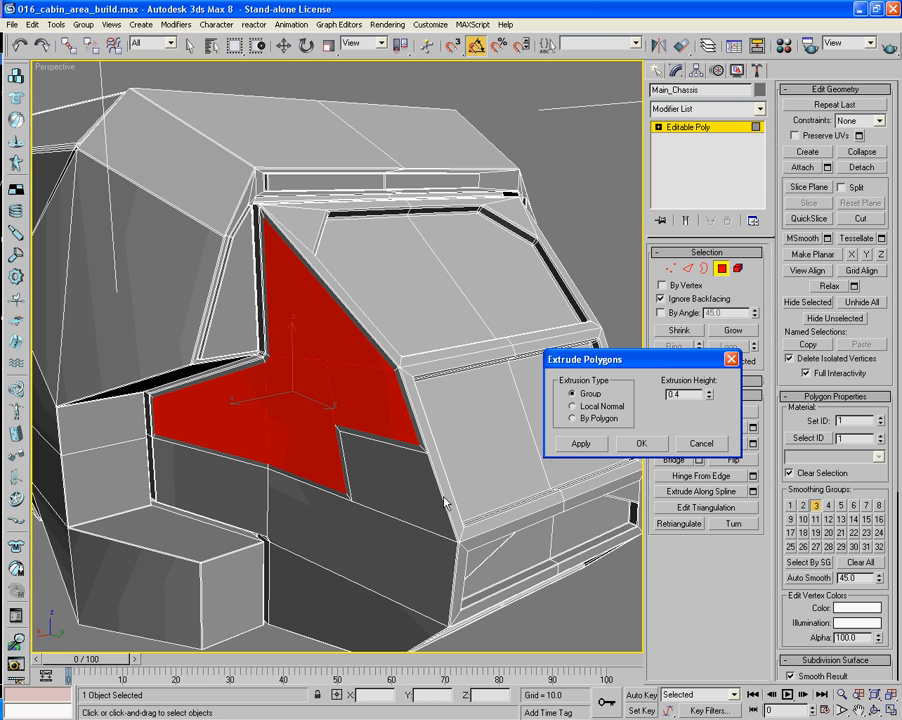
pyautogui.click(643, 444)
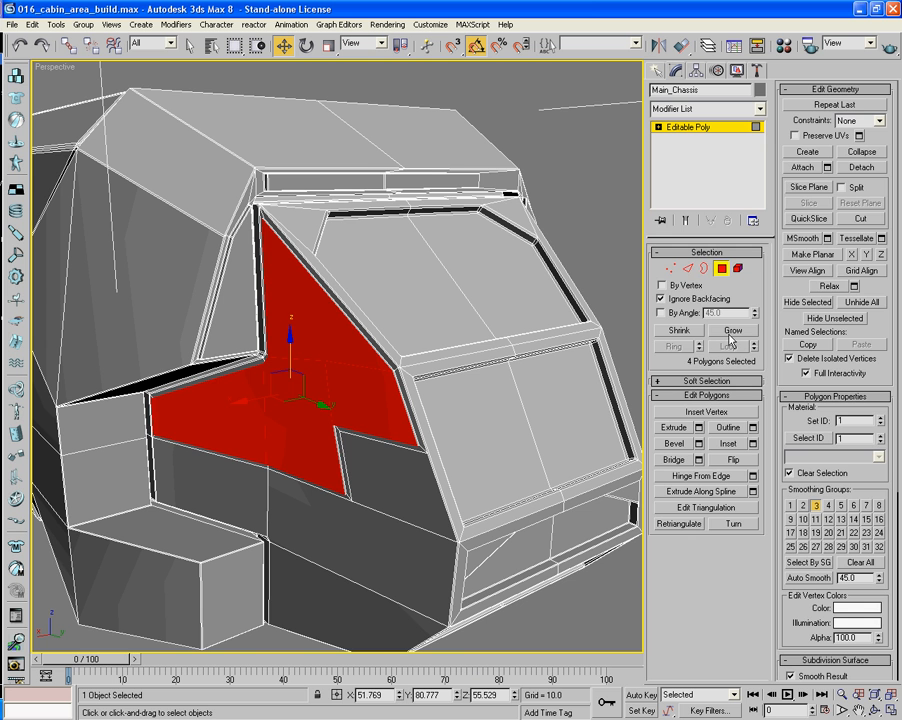
# Select the edges of the raised notched side panel, excluding the two vertical and two horizontal edges crossing its face.
pyautogui.click(688, 268)
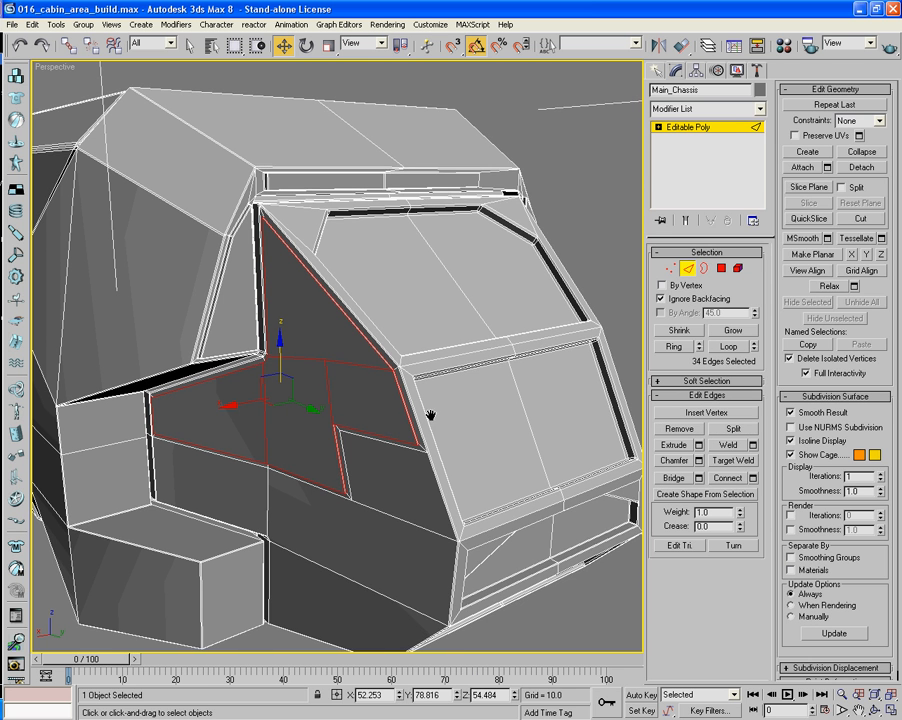
pyautogui.moveTo(430, 415); pyautogui.dragTo(453, 427, button='middle')
pyautogui.scroll(3, 453, 427)
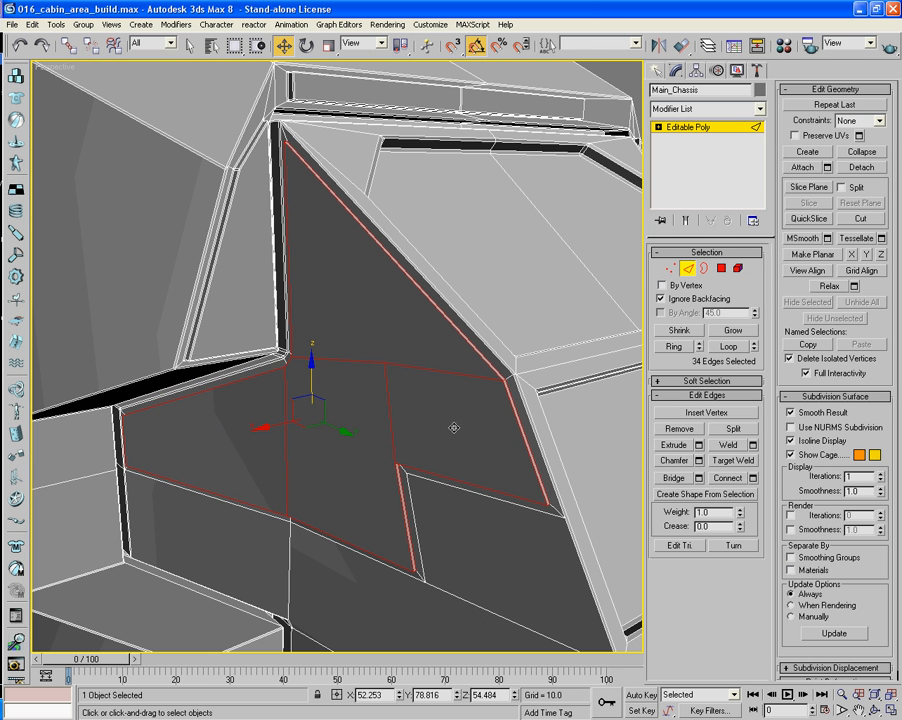
pyautogui.keyDown('alt'); pyautogui.click(452, 374); pyautogui.keyUp('alt')
pyautogui.keyDown('alt'); pyautogui.click(389, 423); pyautogui.keyUp('alt')
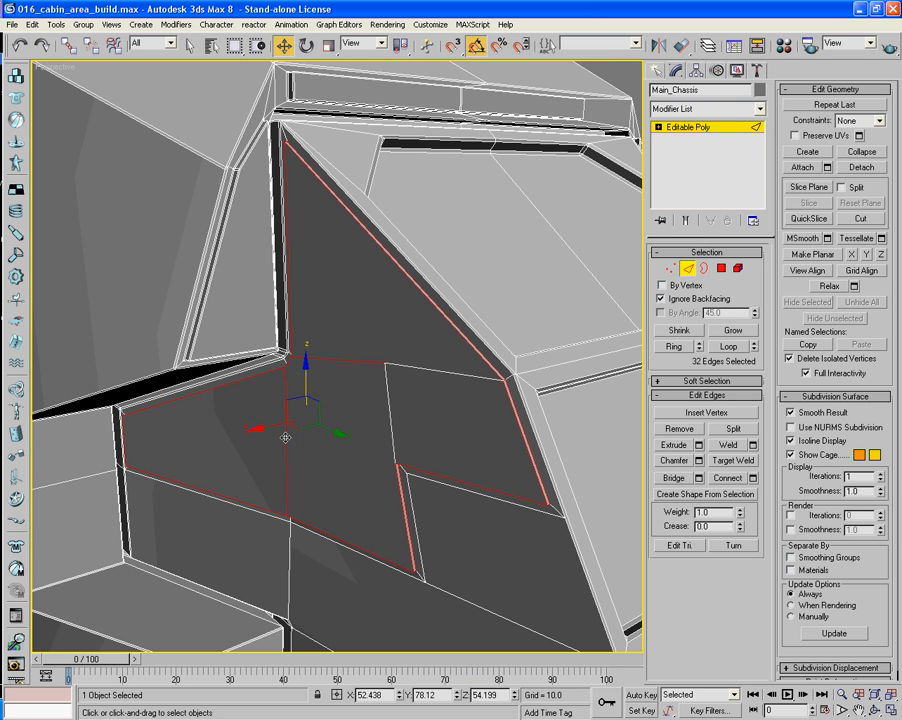
pyautogui.keyDown('alt'); pyautogui.click(286, 437); pyautogui.keyUp('alt')
pyautogui.keyDown('alt'); pyautogui.click(326, 359); pyautogui.keyUp('alt')
# Deselect the remaining edges crossing the raised notched side panel and chamfer its outline edges by 0.1.
pyautogui.keyDown('alt'); pyautogui.moveTo(328, 366); pyautogui.dragTo(437, 401, button='middle'); pyautogui.keyUp('alt')
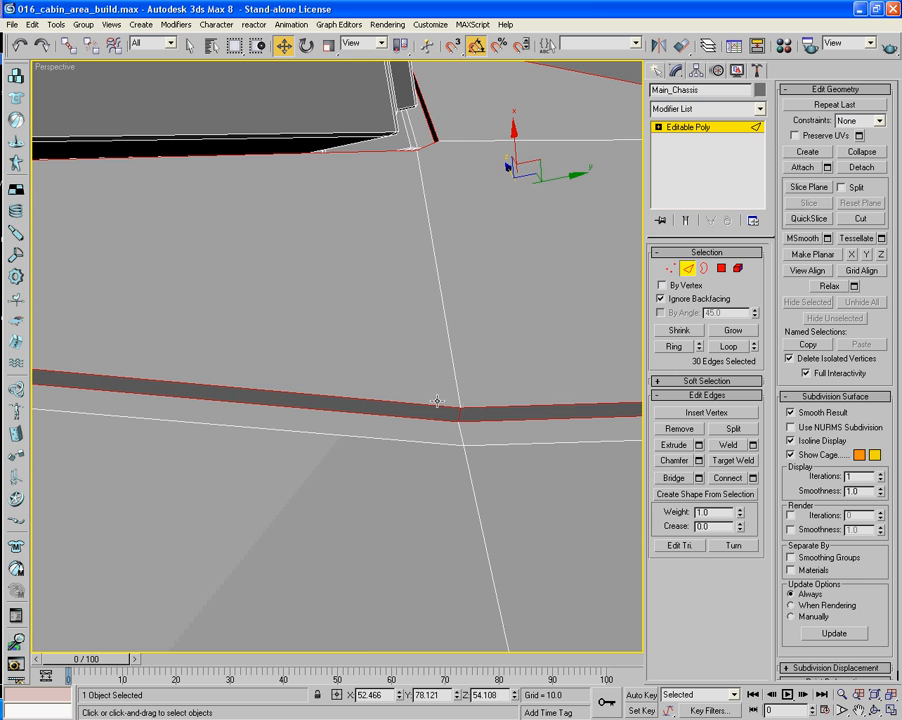
pyautogui.keyDown('alt'); pyautogui.click(457, 414); pyautogui.keyUp('alt')
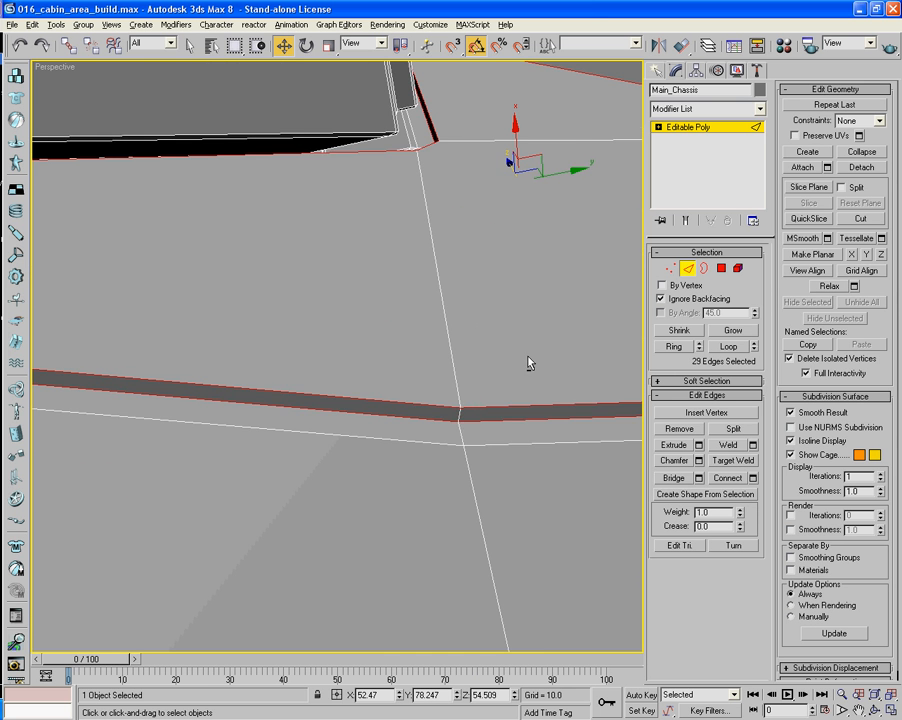
pyautogui.keyDown('alt'); pyautogui.moveTo(529, 363); pyautogui.dragTo(469, 390, button='middle'); pyautogui.keyUp('alt')
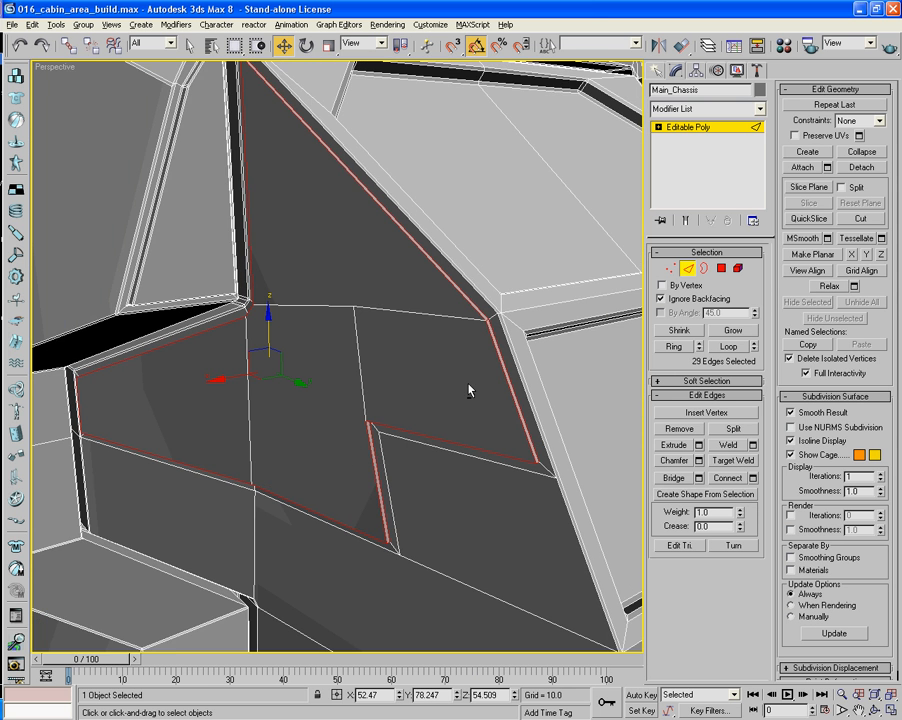
pyautogui.click(700, 461)
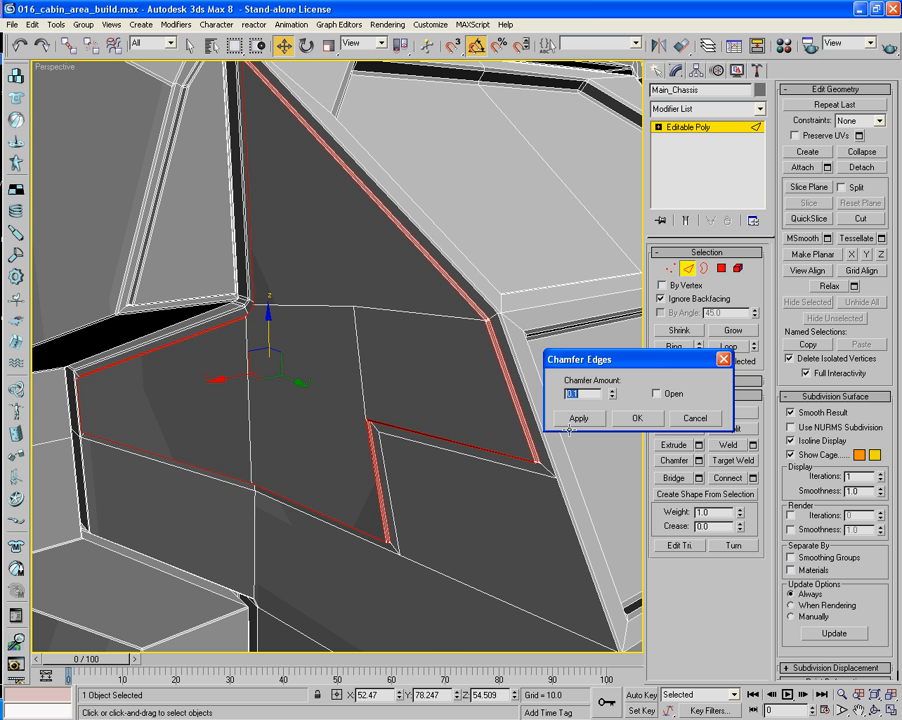
pyautogui.press('Return')
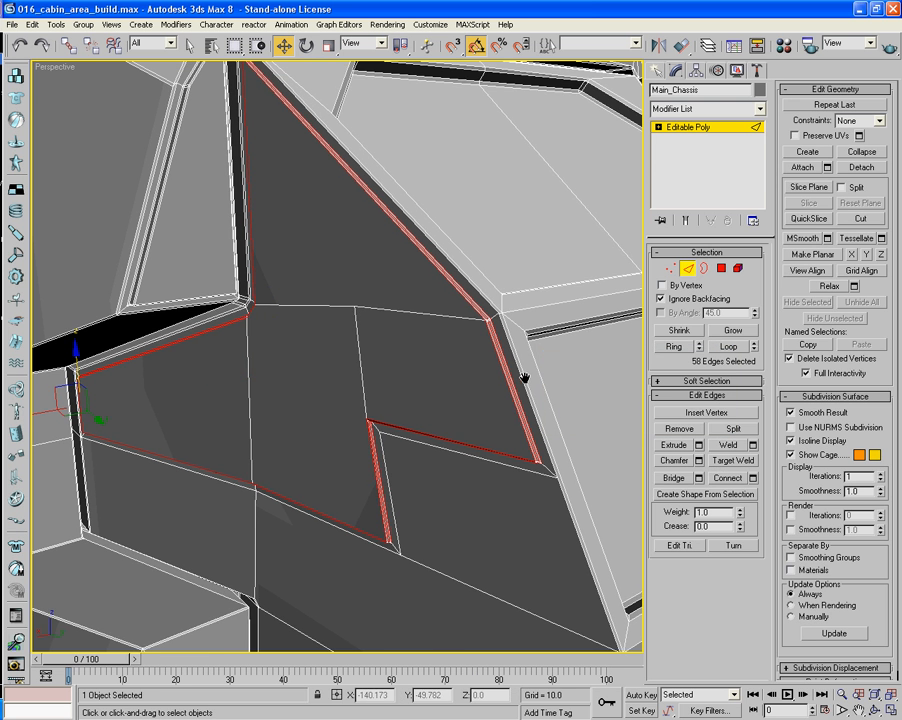
pyautogui.click(687, 268)
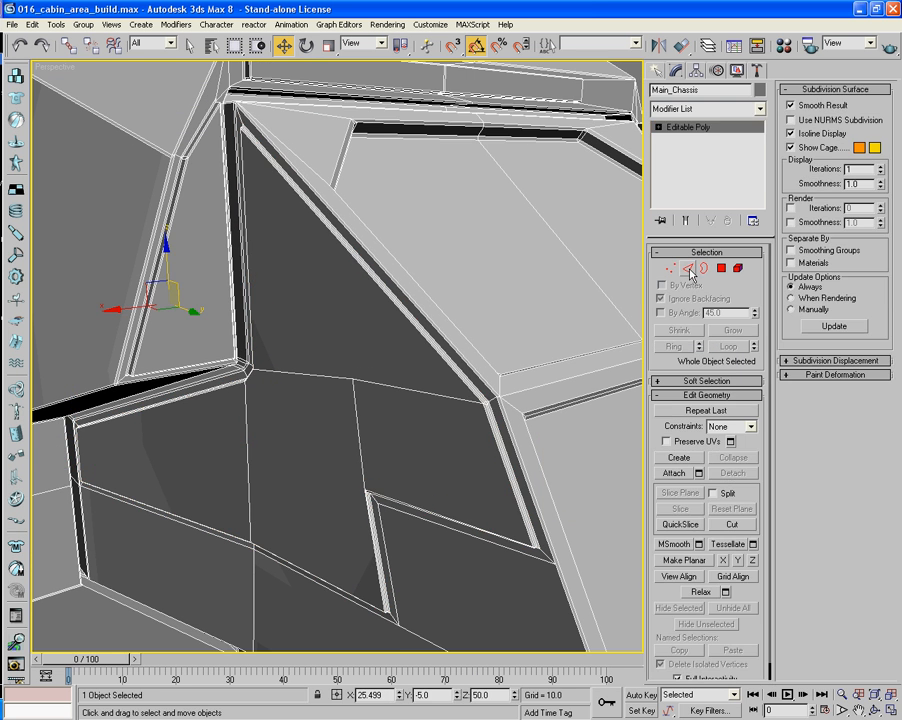
# Select the middle polygon of the notched side panel, behind the notch, and inset it by 0.805 as a group.
pyautogui.keyDown('alt'); pyautogui.moveTo(425, 346); pyautogui.dragTo(371, 339, button='middle'); pyautogui.keyUp('alt')
pyautogui.scroll(-5, 382, 322)
pyautogui.scroll(3, 370, 347)
pyautogui.scroll(3, 370, 339)
pyautogui.keyDown('alt'); pyautogui.moveTo(263, 239); pyautogui.dragTo(341, 397, button='middle'); pyautogui.keyUp('alt')
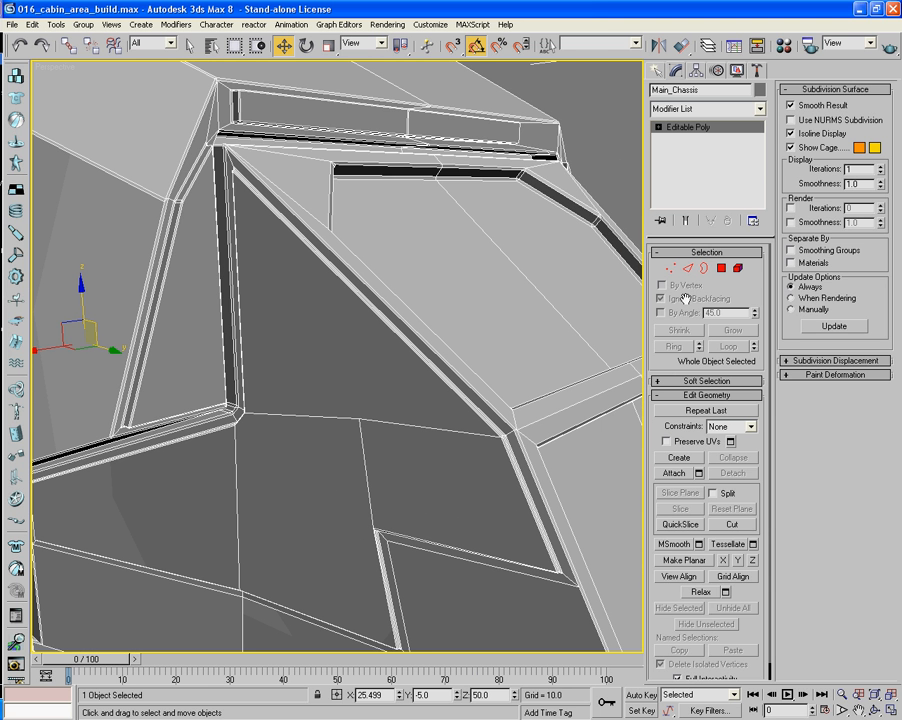
pyautogui.press('4')
pyautogui.click(324, 471)
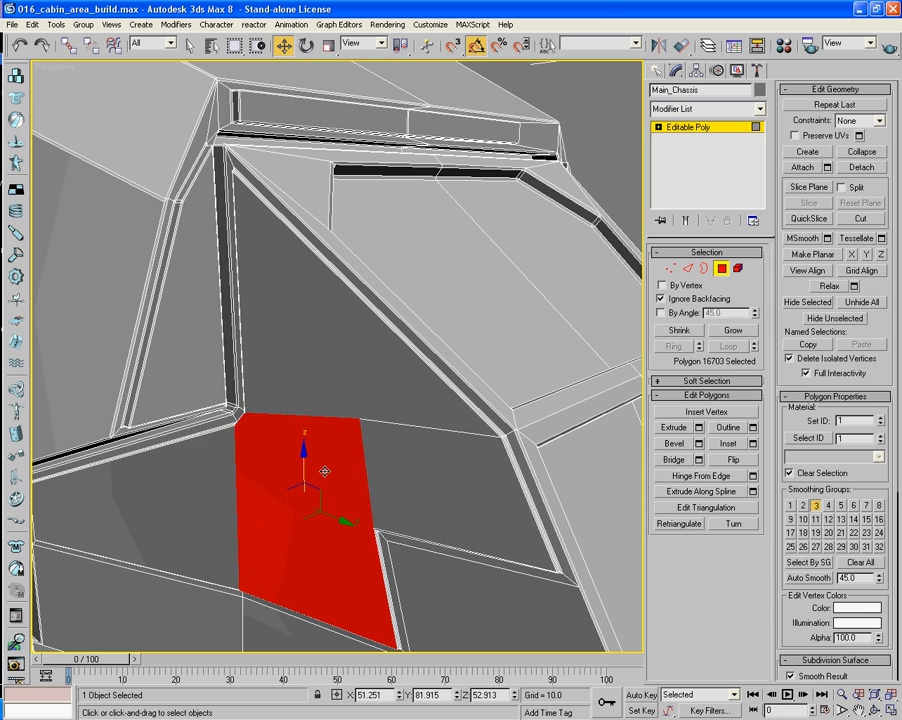
pyautogui.keyDown('alt'); pyautogui.moveTo(303, 469); pyautogui.dragTo(334, 465, button='middle'); pyautogui.keyUp('alt')
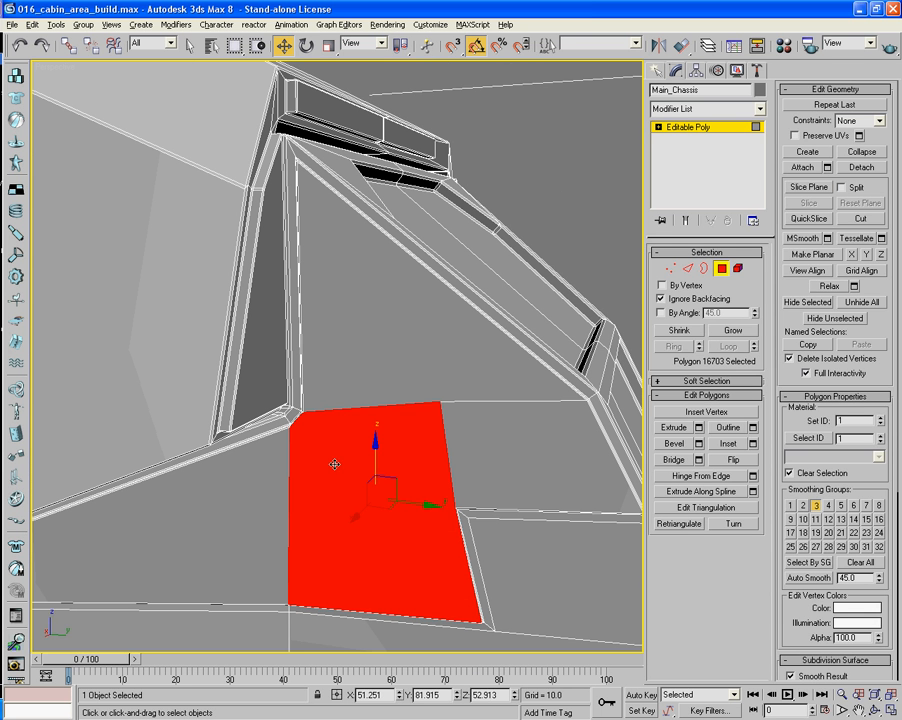
pyautogui.click(728, 443)
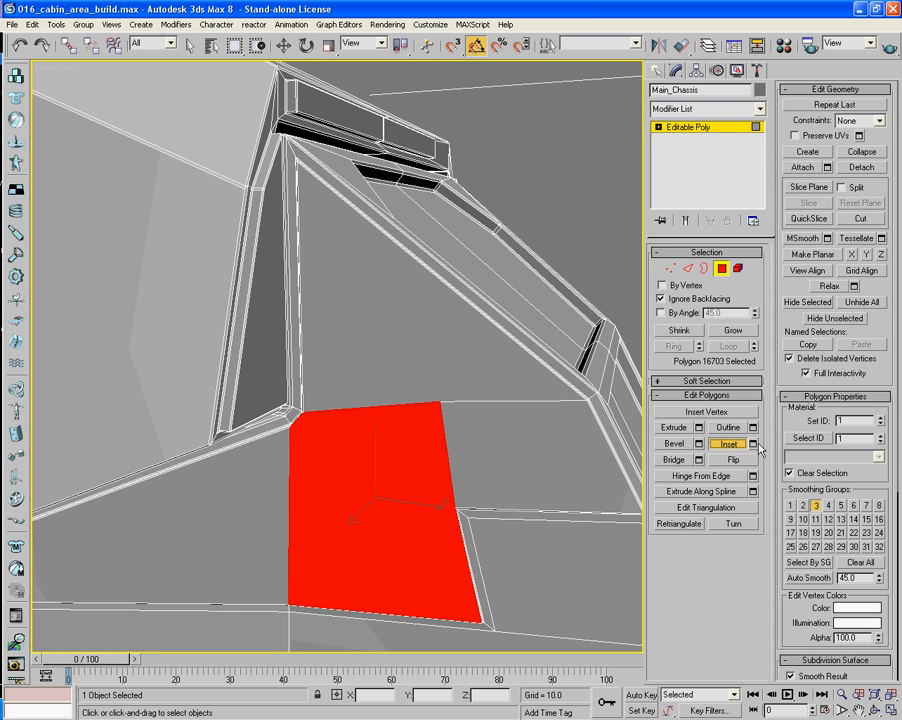
pyautogui.click(754, 444)
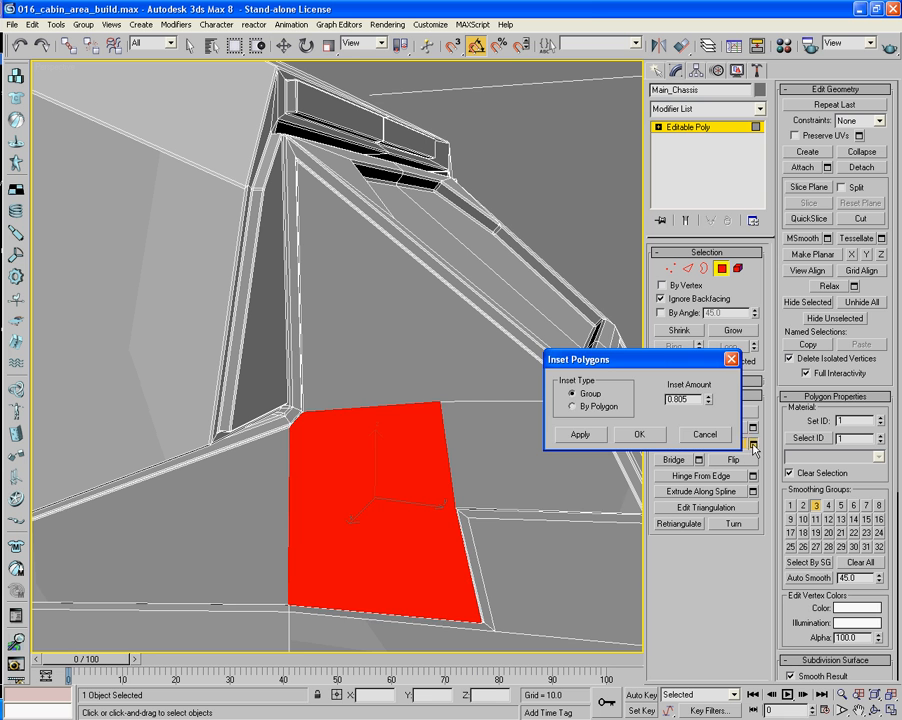
pyautogui.click(636, 436)
# Extrude the inset middle polygon of the nose side outward by 0.4 as a group.
pyautogui.keyDown('alt'); pyautogui.moveTo(603, 459); pyautogui.dragTo(548, 452, button='middle'); pyautogui.keyUp('alt')
pyautogui.click(700, 428)
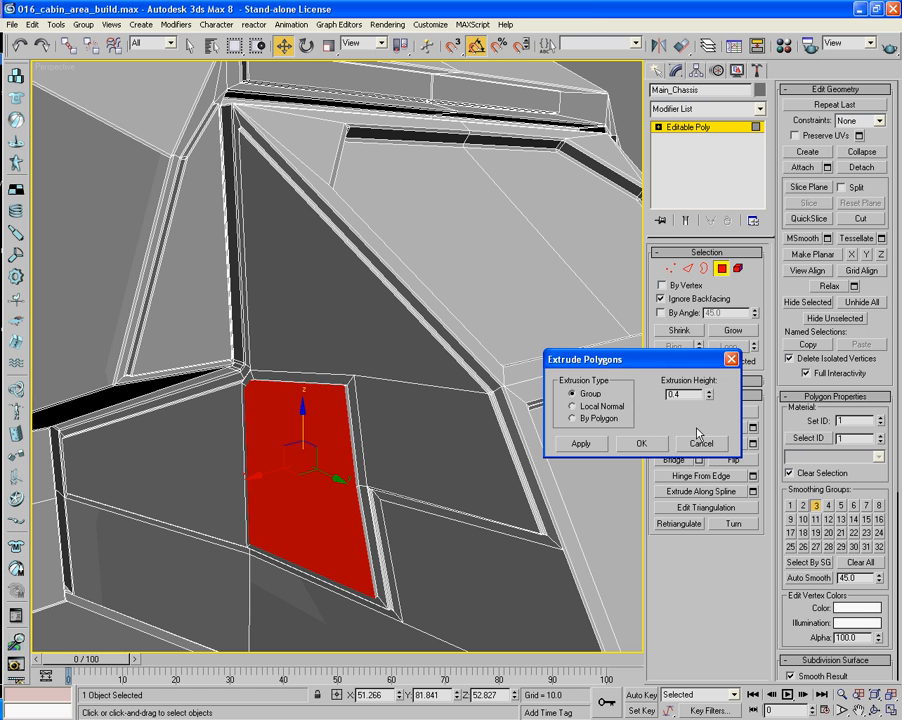
pyautogui.click(641, 443)
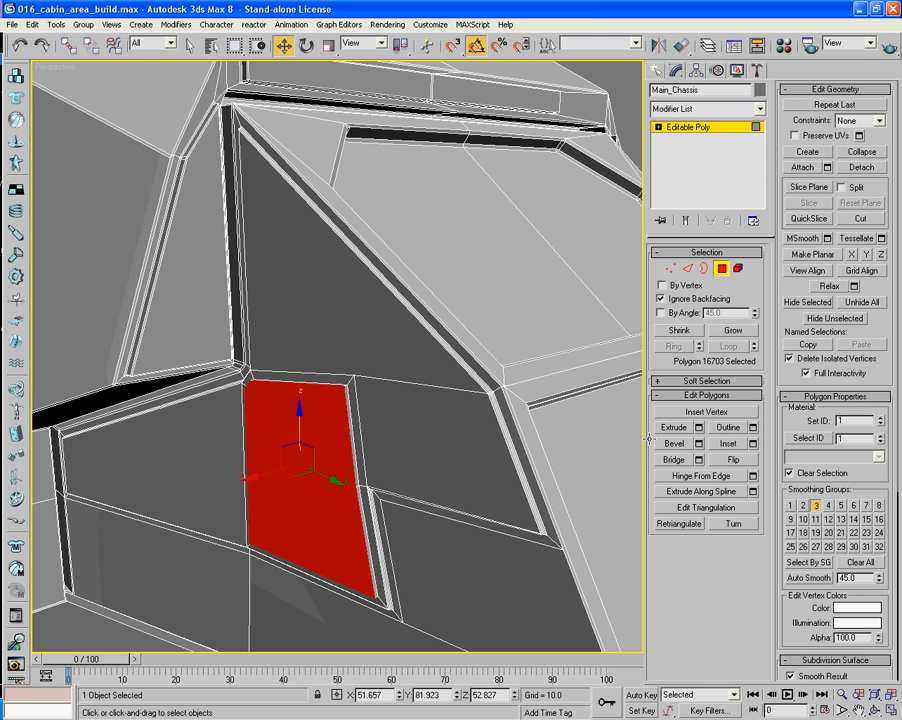
# Grow the selection over the raised middle panel's sides, convert it to edges and chamfer them by 0.1.
pyautogui.click(734, 330)
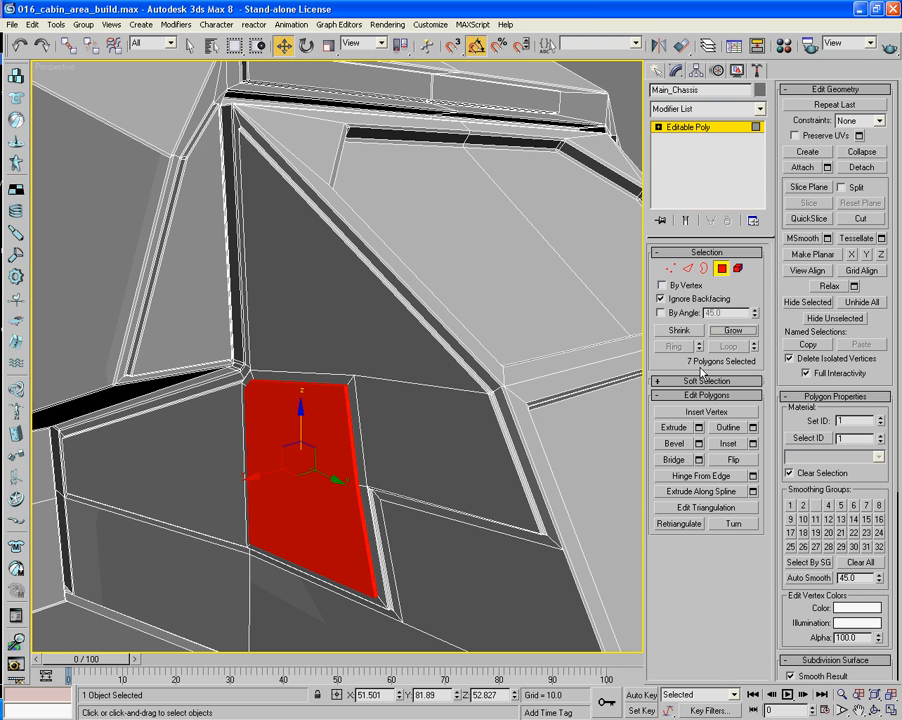
pyautogui.keyDown('ctrl'); pyautogui.click(688, 268); pyautogui.keyUp('ctrl')
pyautogui.click(698, 460)
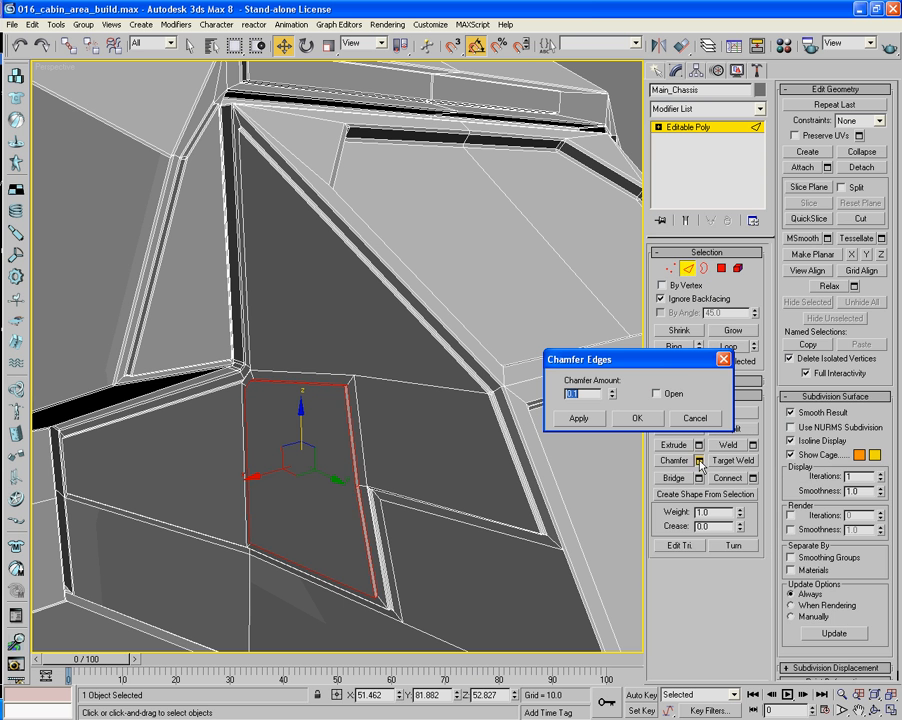
pyautogui.click(631, 419)
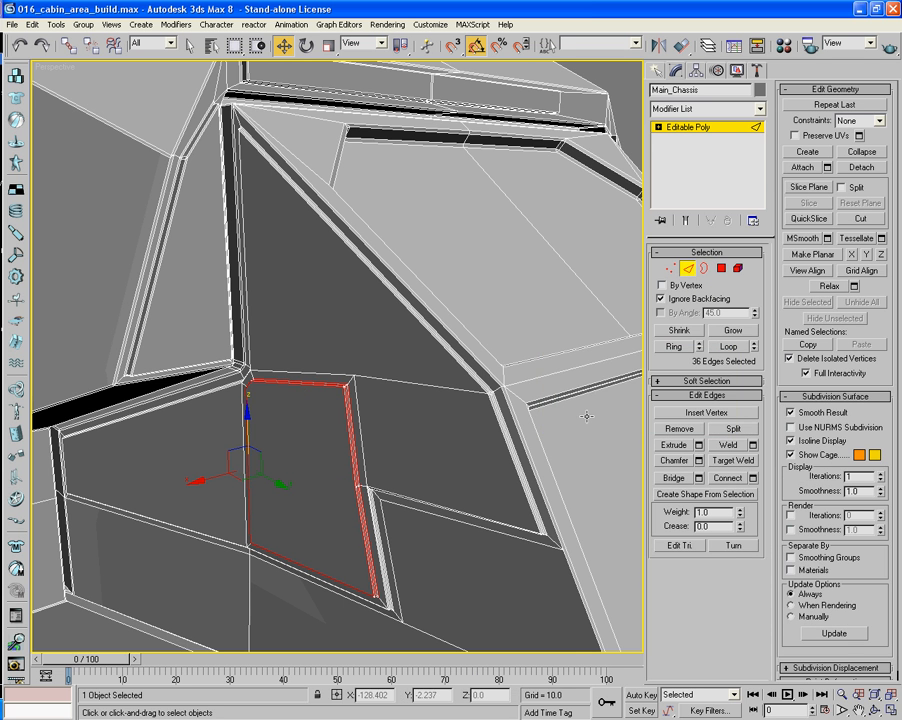
# Select the top polygon of the lower box beside the cabin and inset it by 0.805 as a group.
pyautogui.press('F4')
pyautogui.moveTo(471, 493); pyautogui.dragTo(427, 451, button='middle')
pyautogui.scroll(-5, 467, 446)
pyautogui.scroll(-3, 467, 443)
pyautogui.scroll(3, 427, 451)
pyautogui.moveTo(333, 477); pyautogui.dragTo(474, 418, button='middle')
pyautogui.moveTo(474, 418); pyautogui.dragTo(416, 499, button='middle')
pyautogui.scroll(2, 392, 398)
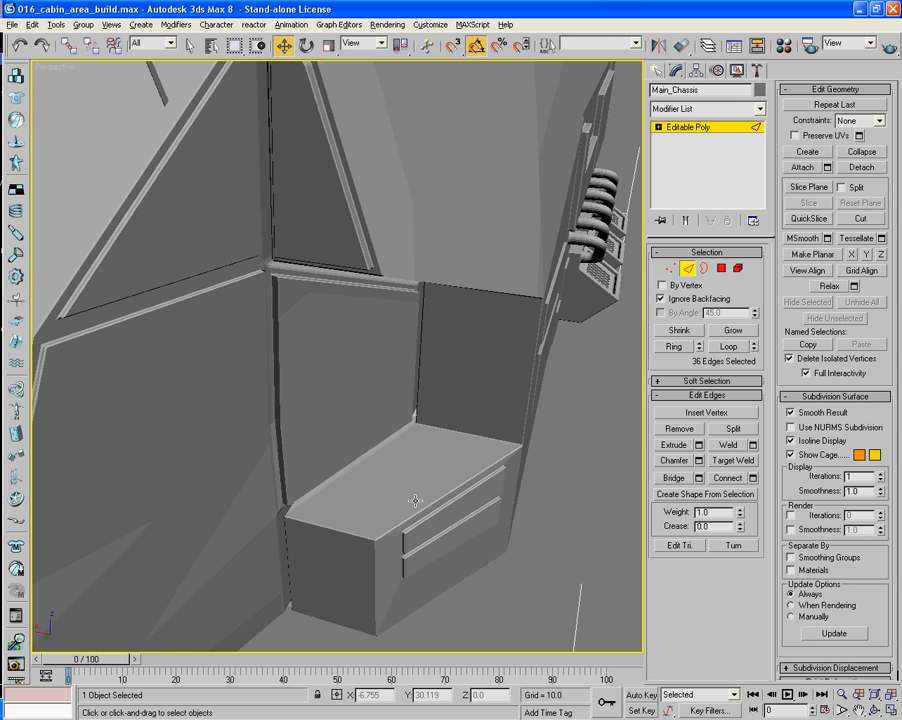
pyautogui.click(721, 268)
pyautogui.click(446, 454)
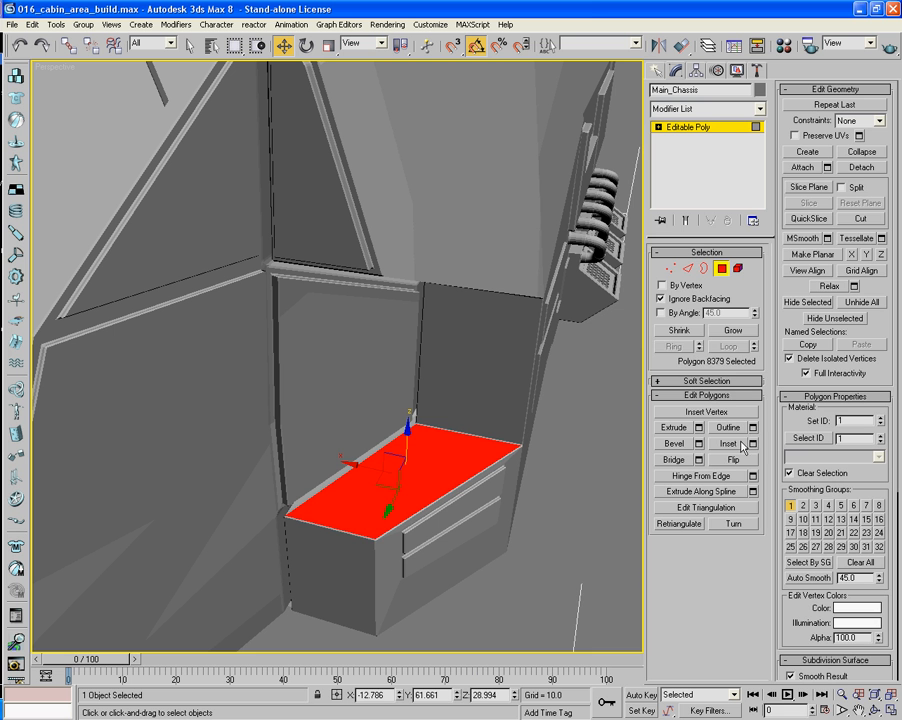
pyautogui.click(754, 444)
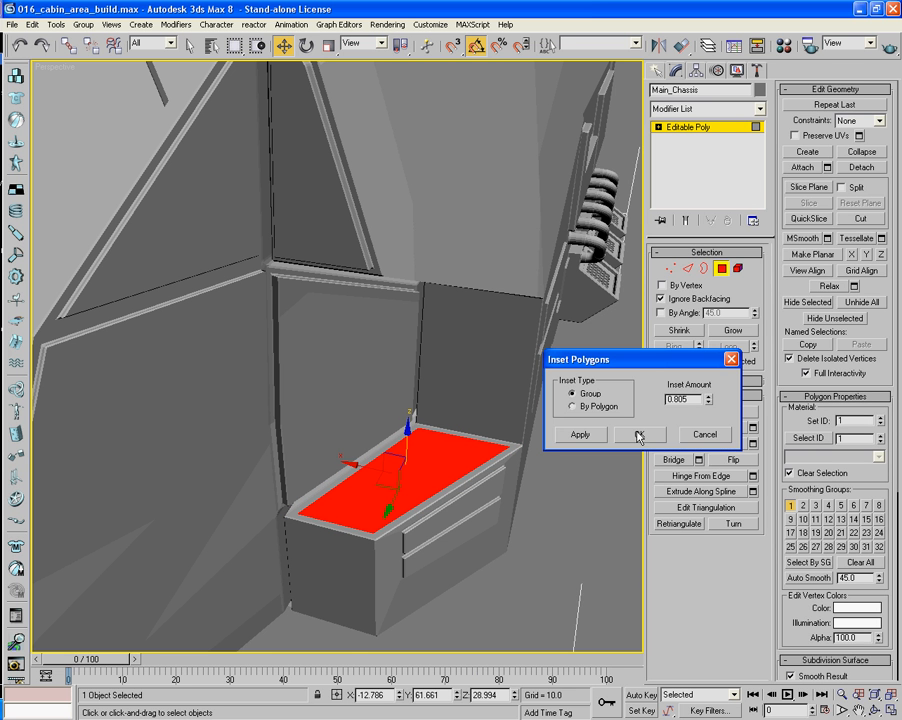
pyautogui.click(637, 435)
# Extrude the inset top polygon of the lower box by 0.4 as a group.
pyautogui.press('F4')
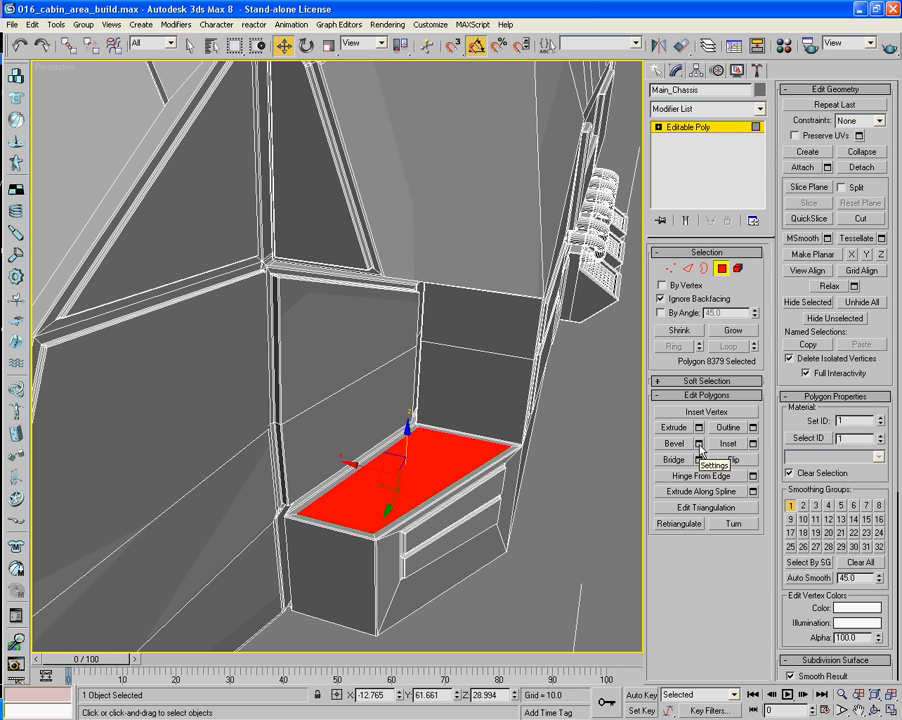
pyautogui.press('F4')
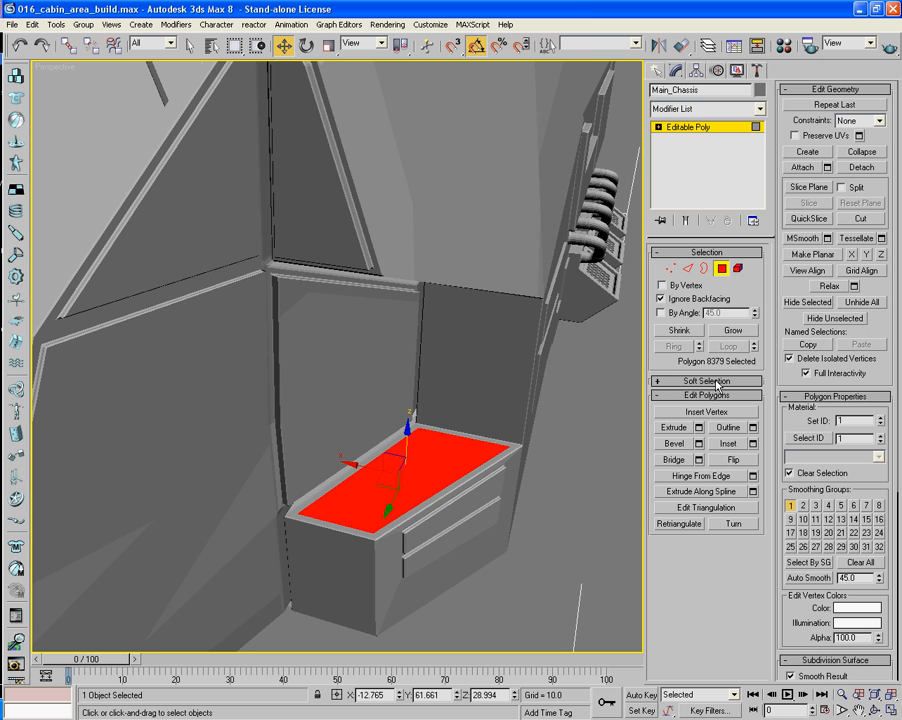
pyautogui.click(698, 428)
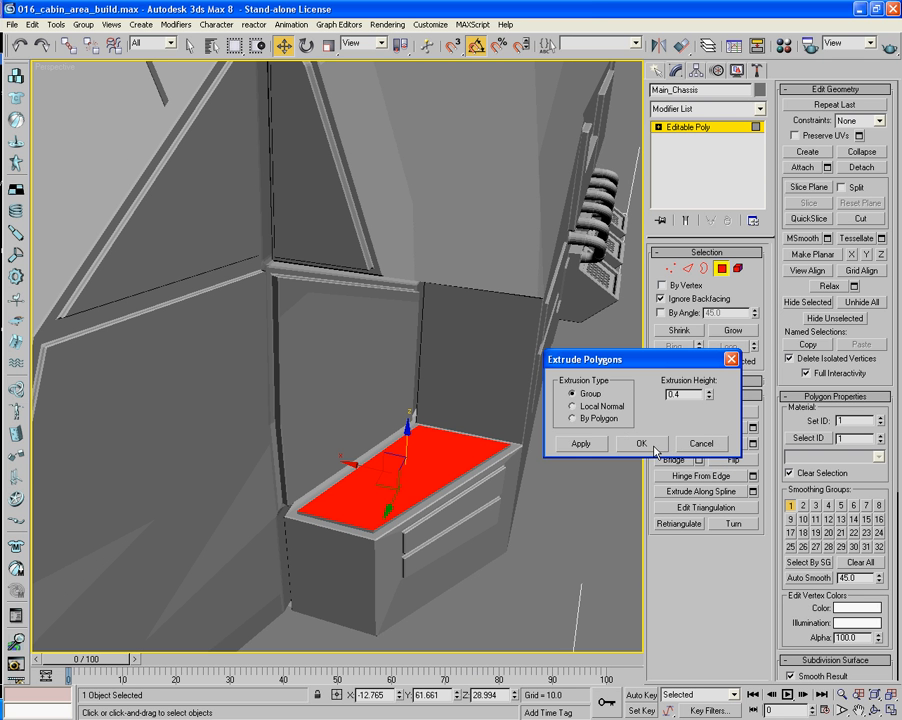
pyautogui.click(654, 447)
# Grow the selection over the box's raised top panel, convert it to edges and chamfer them by 0.1.
pyautogui.click(734, 331)
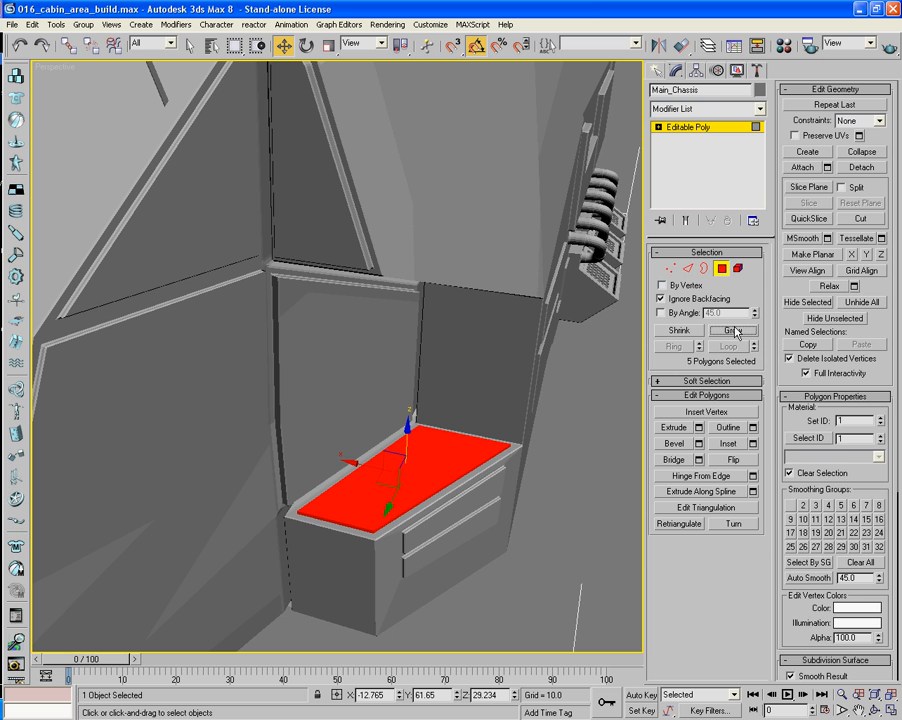
pyautogui.keyDown('ctrl'); pyautogui.click(689, 268); pyautogui.keyUp('ctrl')
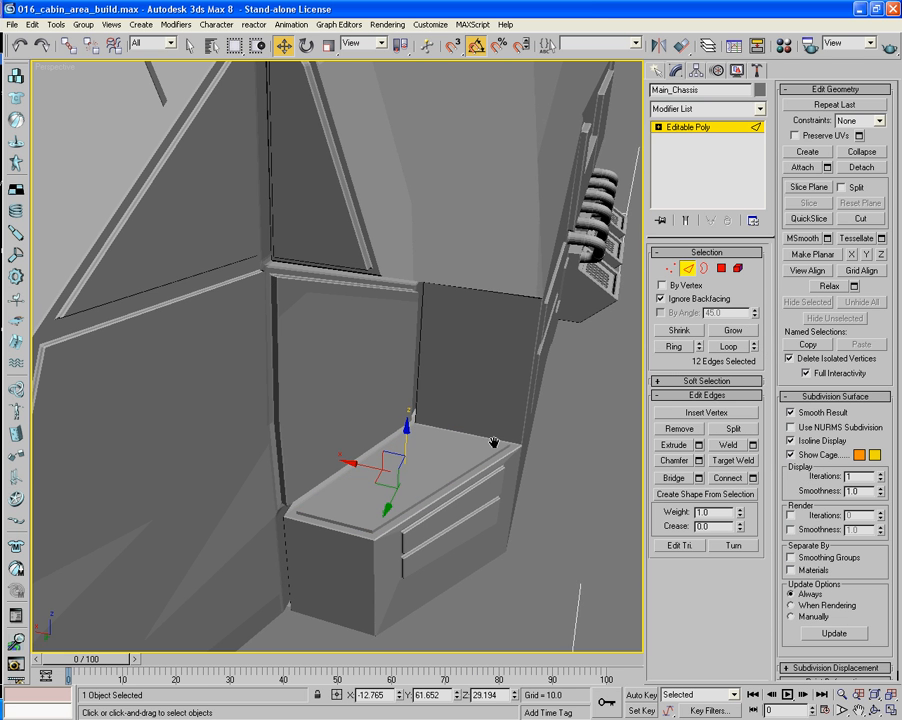
pyautogui.moveTo(494, 441); pyautogui.dragTo(500, 394, button='middle')
pyautogui.scroll(5, 497, 392)
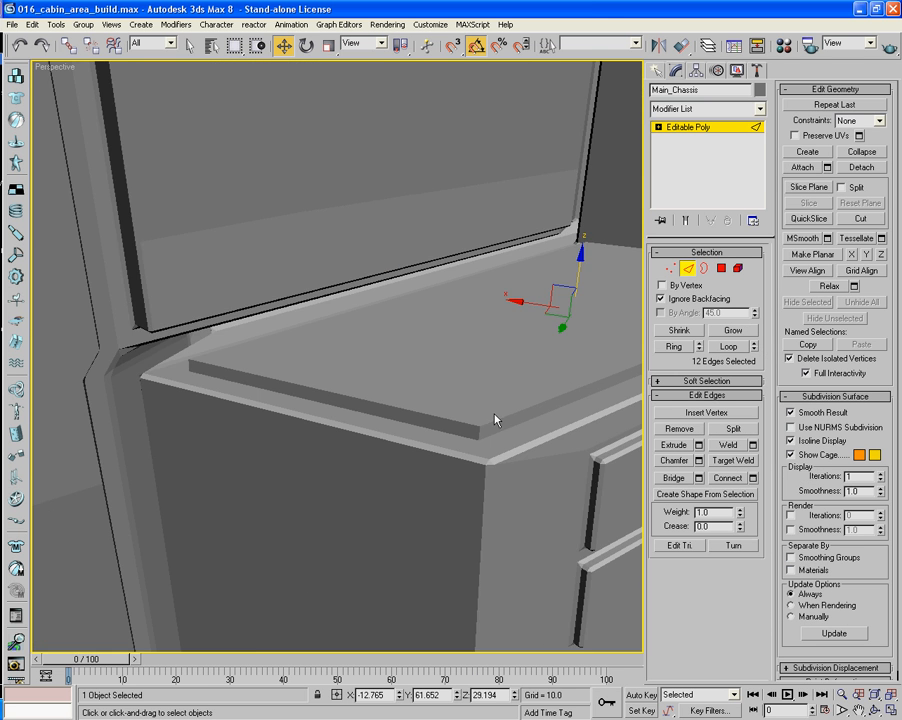
pyautogui.scroll(-3, 494, 414)
pyautogui.press('F4')
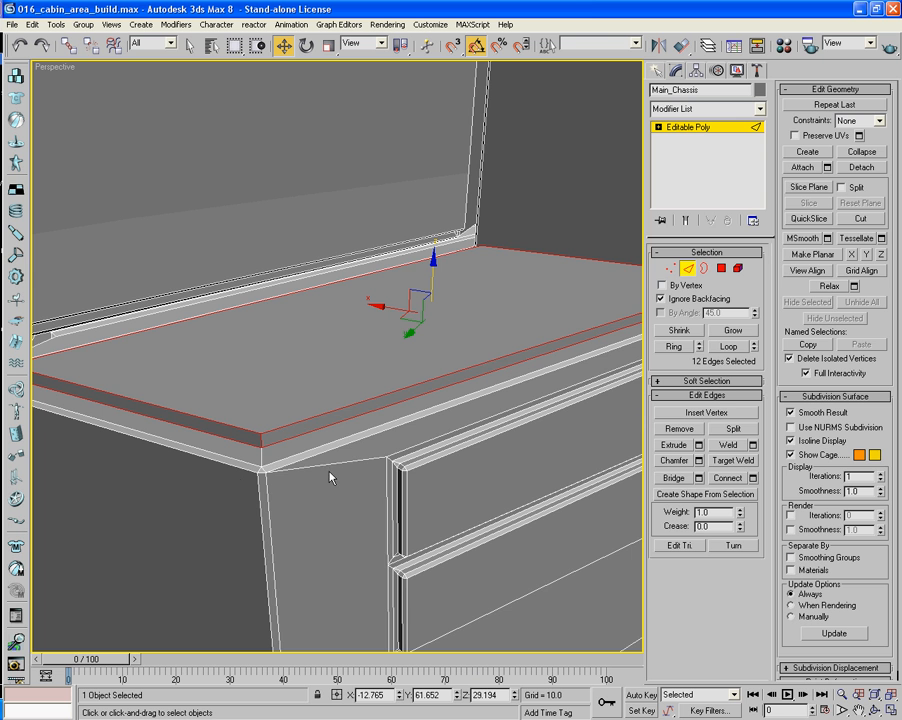
pyautogui.press('F4')
pyautogui.click(698, 461)
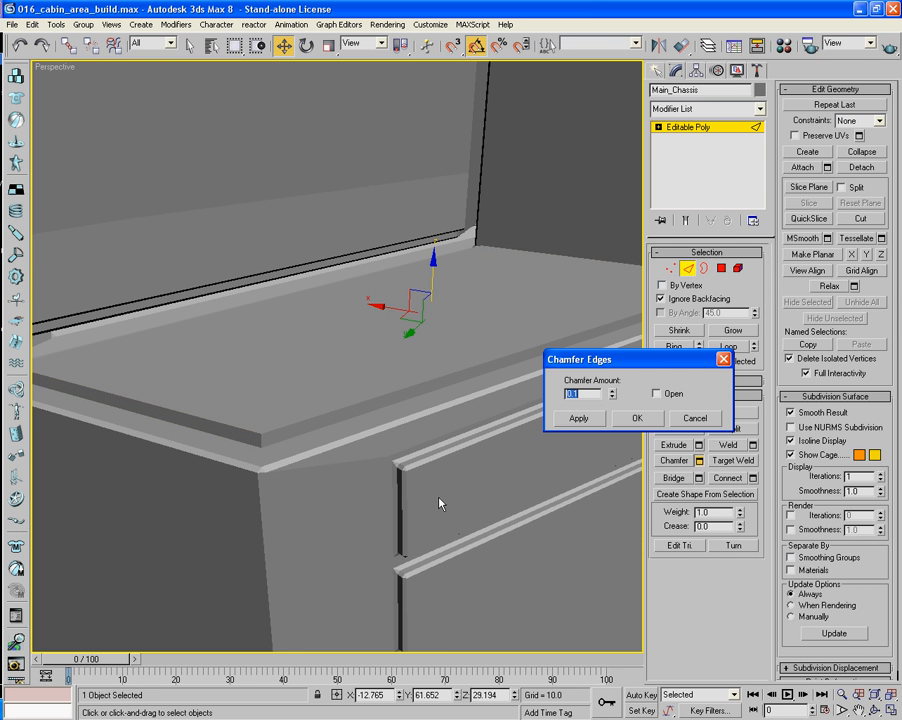
pyautogui.press('Return')
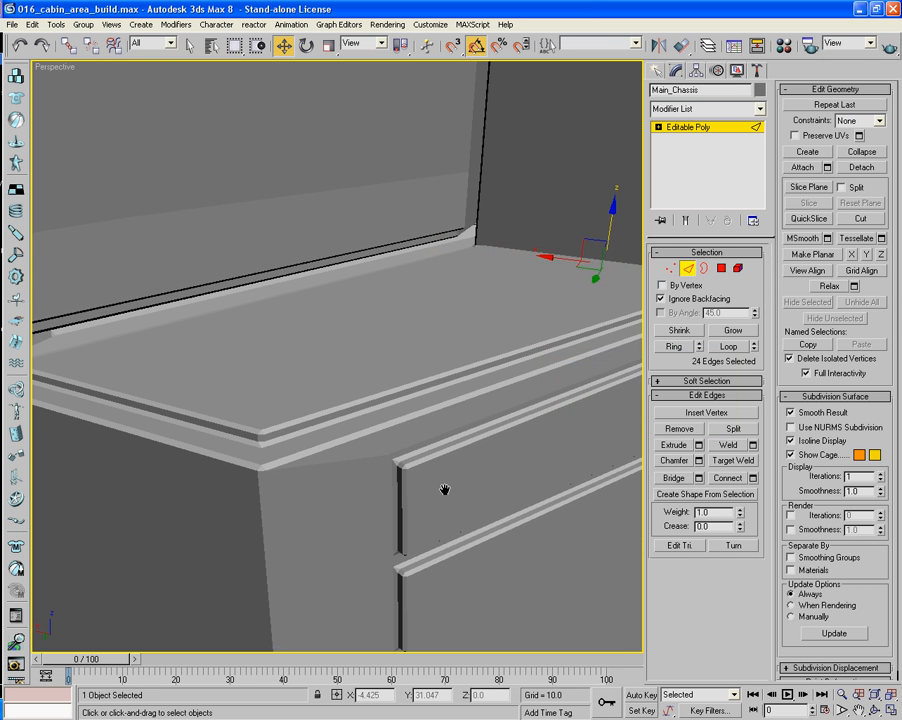
# Clear the edge selection and select the large hull side polygon behind the cabin, above the recess.
pyautogui.scroll(-6, 474, 490)
pyautogui.keyDown('alt'); pyautogui.moveTo(450, 479); pyautogui.dragTo(429, 500, button='middle'); pyautogui.keyUp('alt')
pyautogui.click(391, 392)
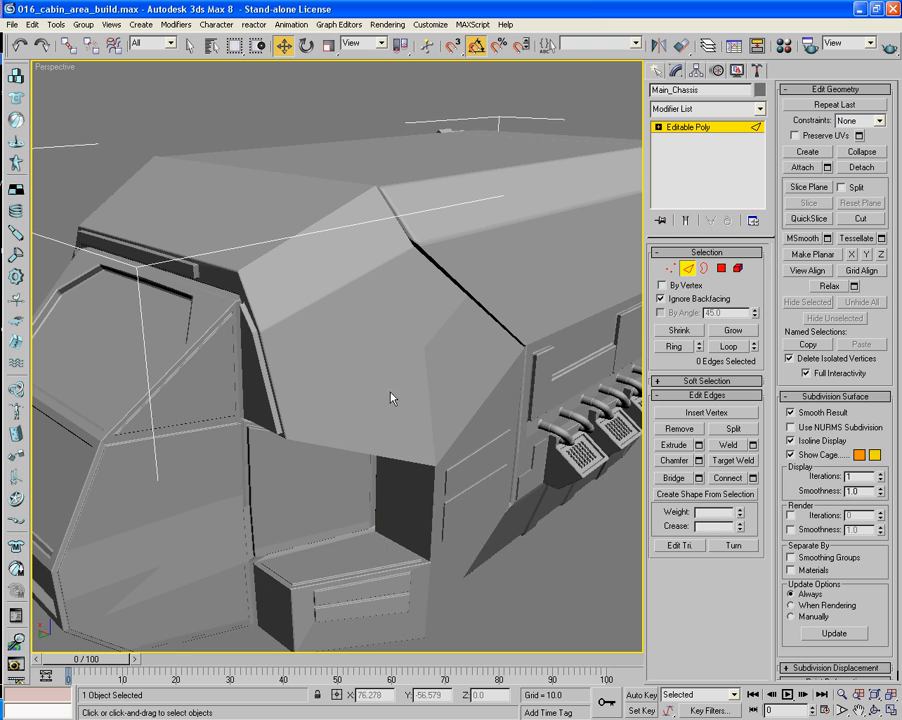
pyautogui.press('F4')
pyautogui.moveTo(456, 314)
pyautogui.keyDown('alt'); pyautogui.mouseDown(button='middle')
pyautogui.moveTo(443, 314)
pyautogui.moveTo(469, 296)
pyautogui.moveTo(533, 287)
pyautogui.mouseUp(button='middle'); pyautogui.keyUp('alt')
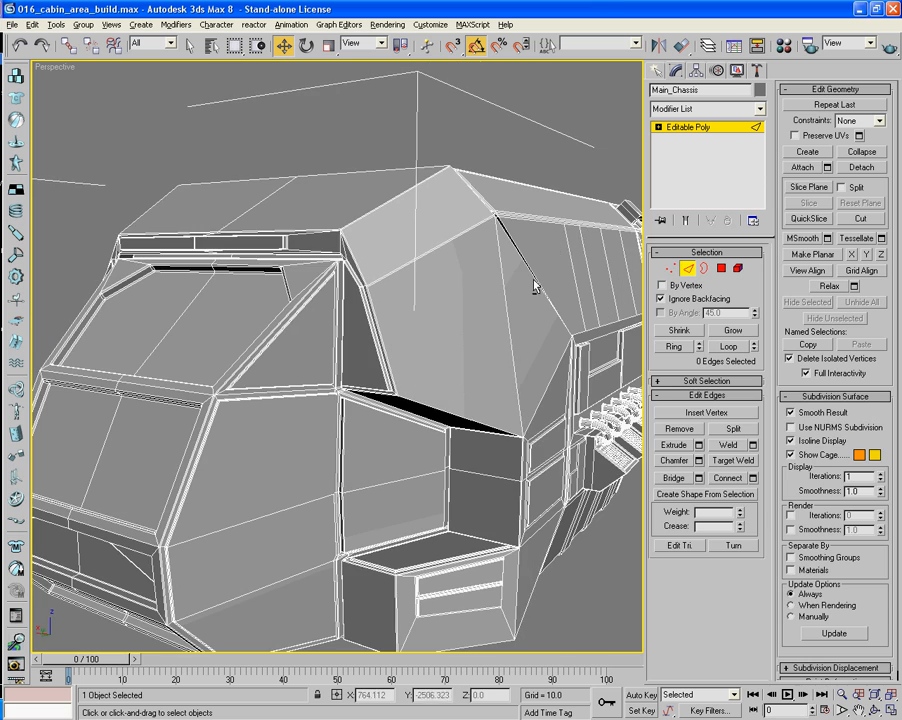
pyautogui.click(720, 268)
pyautogui.click(431, 373)
pyautogui.keyDown('alt'); pyautogui.moveTo(500, 386); pyautogui.dragTo(450, 388, button='middle'); pyautogui.keyUp('alt')
pyautogui.scroll(3, 528, 385)
pyautogui.scroll(-3, 526, 391)
pyautogui.scroll(3, 508, 388)
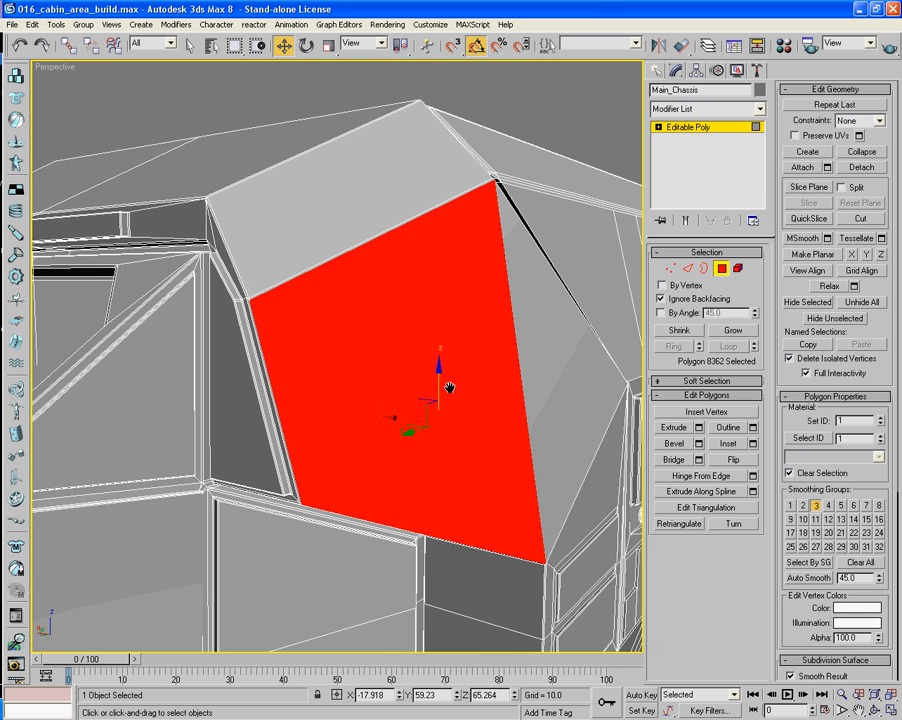
pyautogui.click(754, 445)
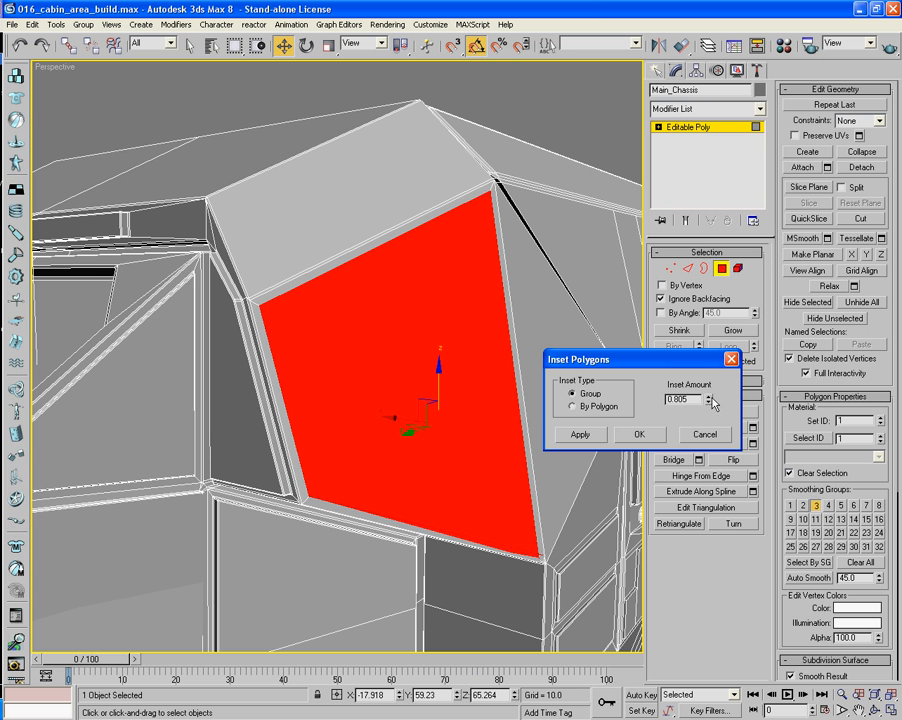
pyautogui.moveTo(708, 397); pyautogui.dragTo(705, 289)
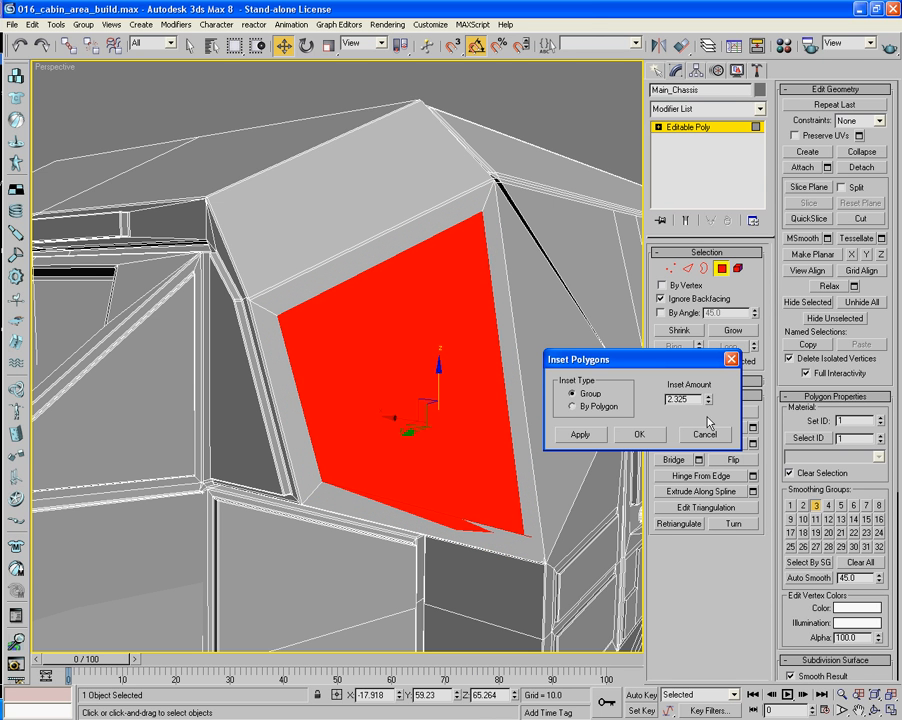
pyautogui.moveTo(709, 425); pyautogui.dragTo(713, 443)
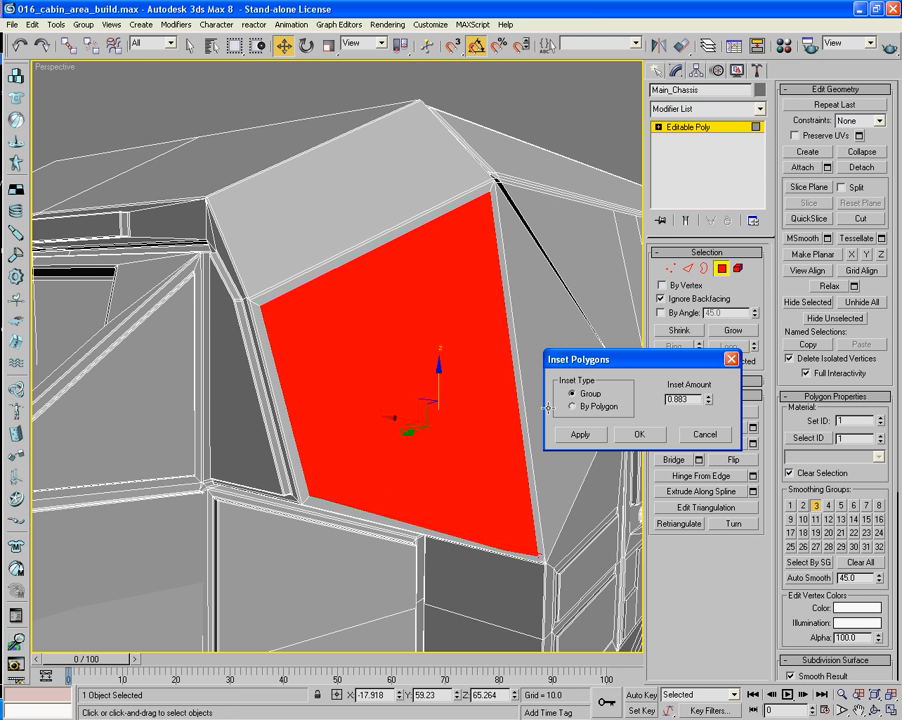
pyautogui.click(712, 437)
pyautogui.keyDown('alt'); pyautogui.moveTo(555, 443); pyautogui.dragTo(395, 364, button='middle'); pyautogui.keyUp('alt')
pyautogui.scroll(5, 489, 410)
pyautogui.scroll(2, 396, 418)
pyautogui.keyDown('alt'); pyautogui.moveTo(361, 455); pyautogui.dragTo(435, 356, button='middle'); pyautogui.keyUp('alt')
pyautogui.scroll(-5, 400, 439)
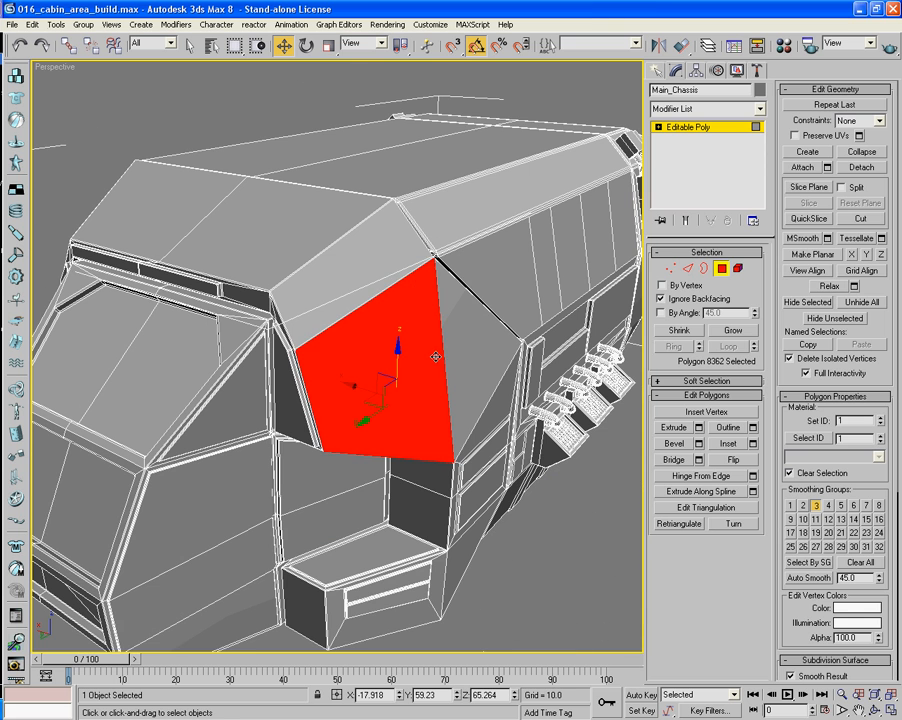
pyautogui.press('4')
pyautogui.click(656, 70)
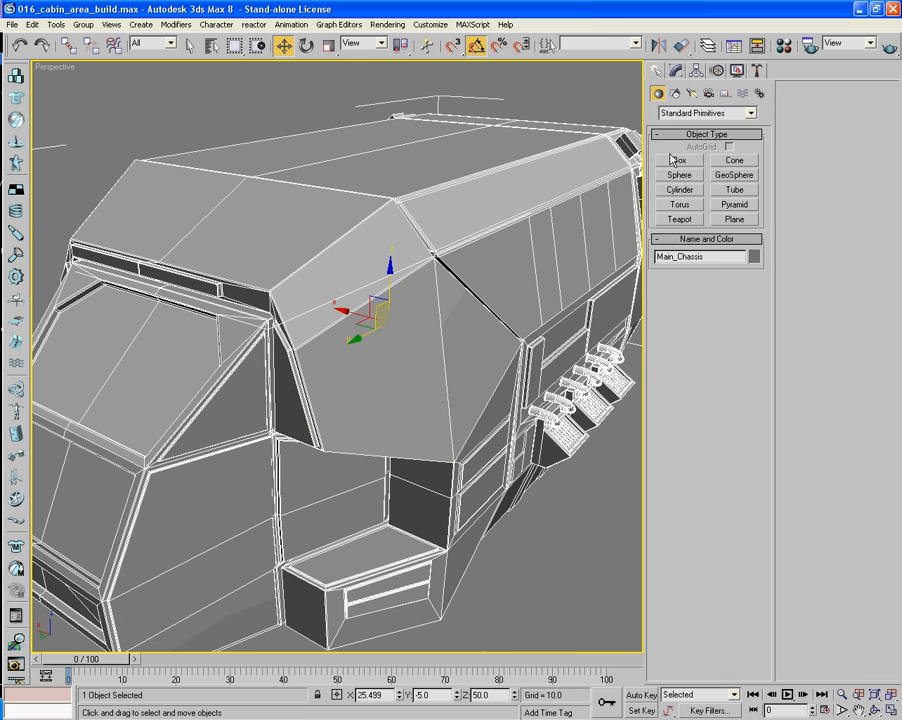
pyautogui.click(680, 161)
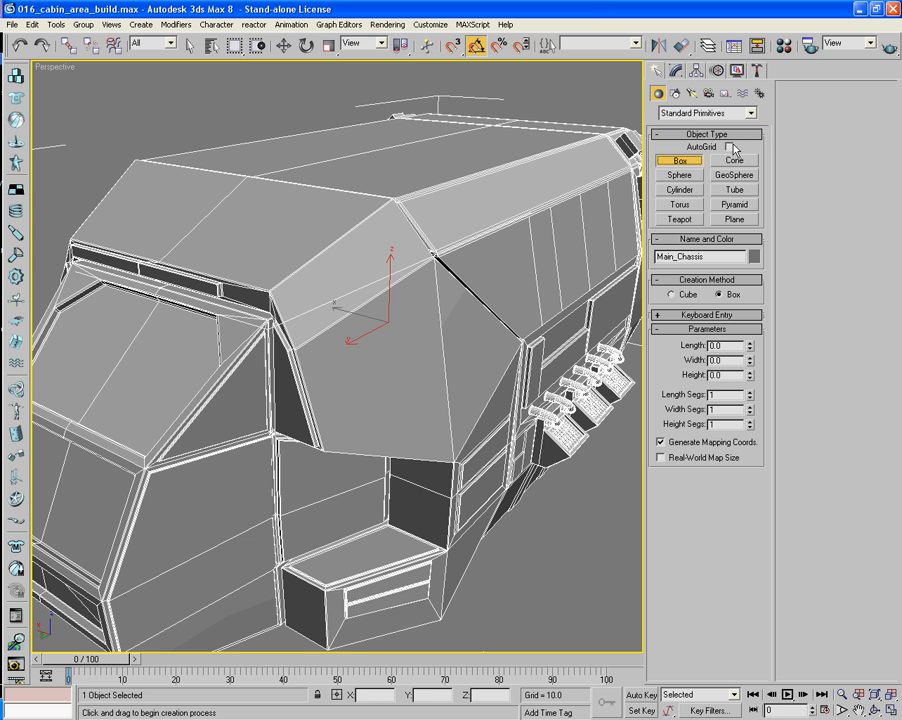
pyautogui.press('F4')
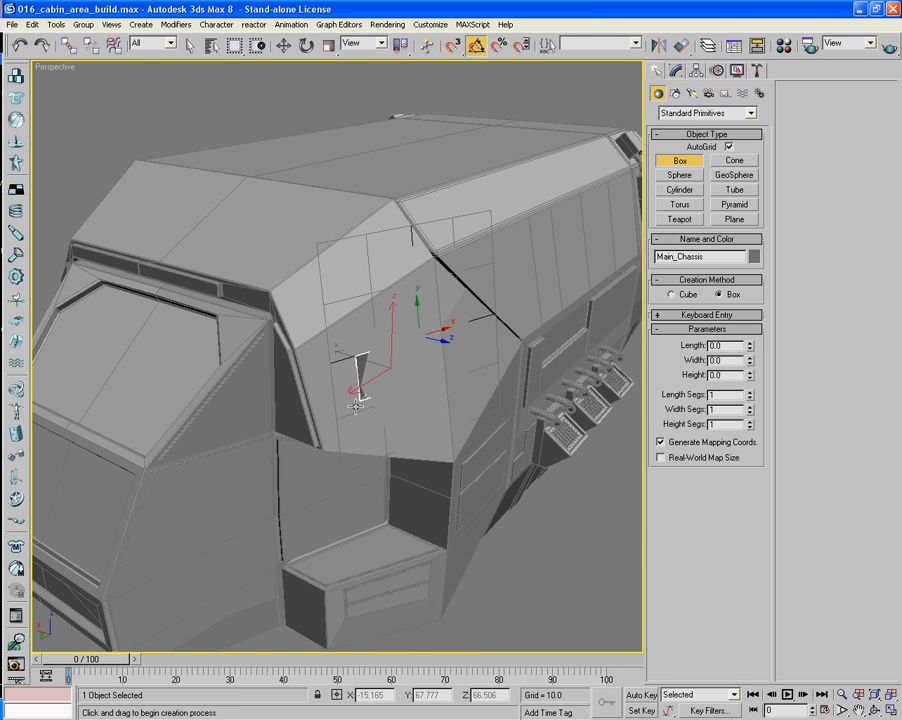
pyautogui.moveTo(367, 352); pyautogui.dragTo(335, 418)
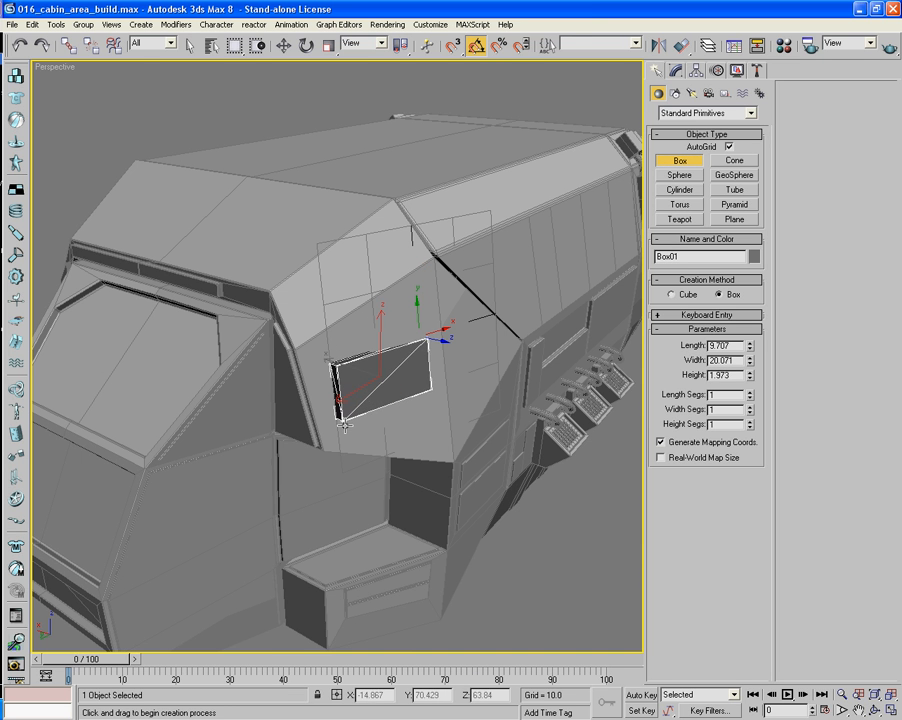
pyautogui.click(341, 421)
pyautogui.keyDown('alt'); pyautogui.moveTo(350, 411); pyautogui.dragTo(384, 425, button='middle'); pyautogui.keyUp('alt')
pyautogui.click(384, 425)
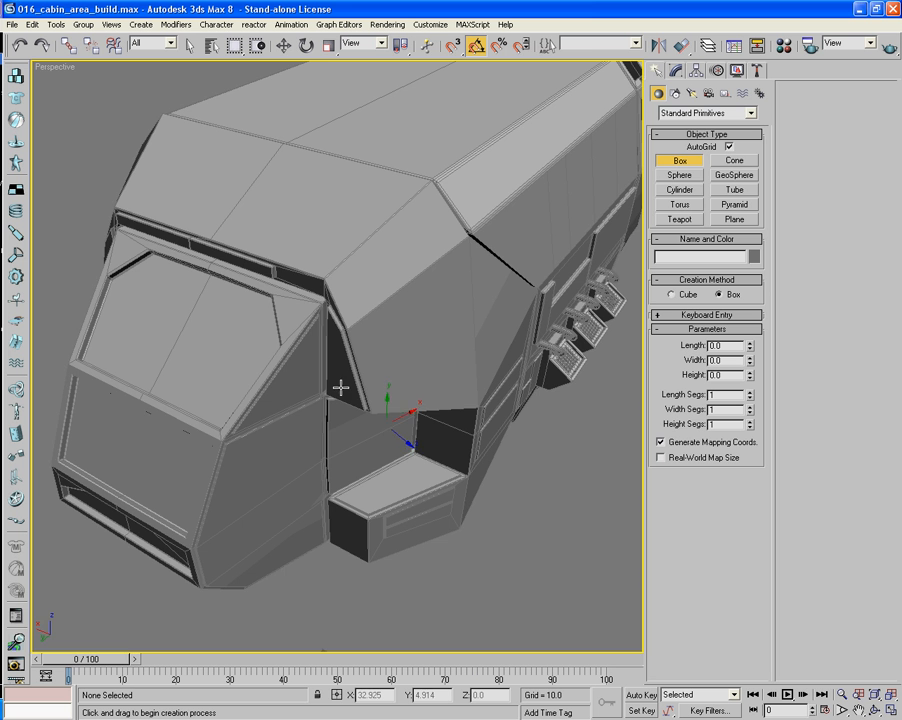
pyautogui.keyDown('alt'); pyautogui.moveTo(340, 383); pyautogui.dragTo(445, 364, button='middle'); pyautogui.keyUp('alt')
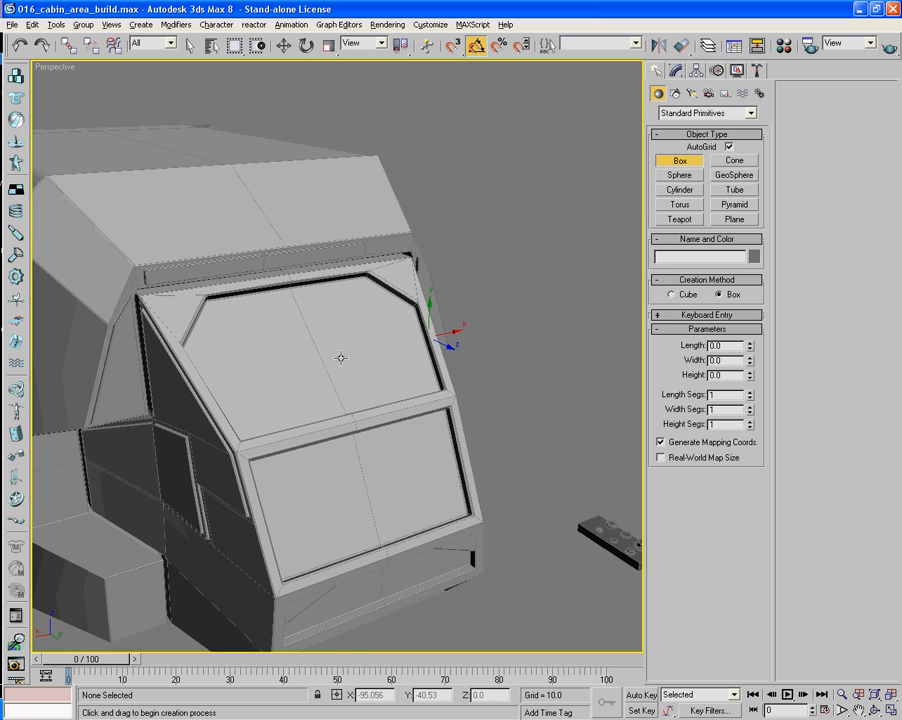
pyautogui.keyDown('alt'); pyautogui.moveTo(205, 435); pyautogui.dragTo(608, 293, button='middle'); pyautogui.keyUp('alt')
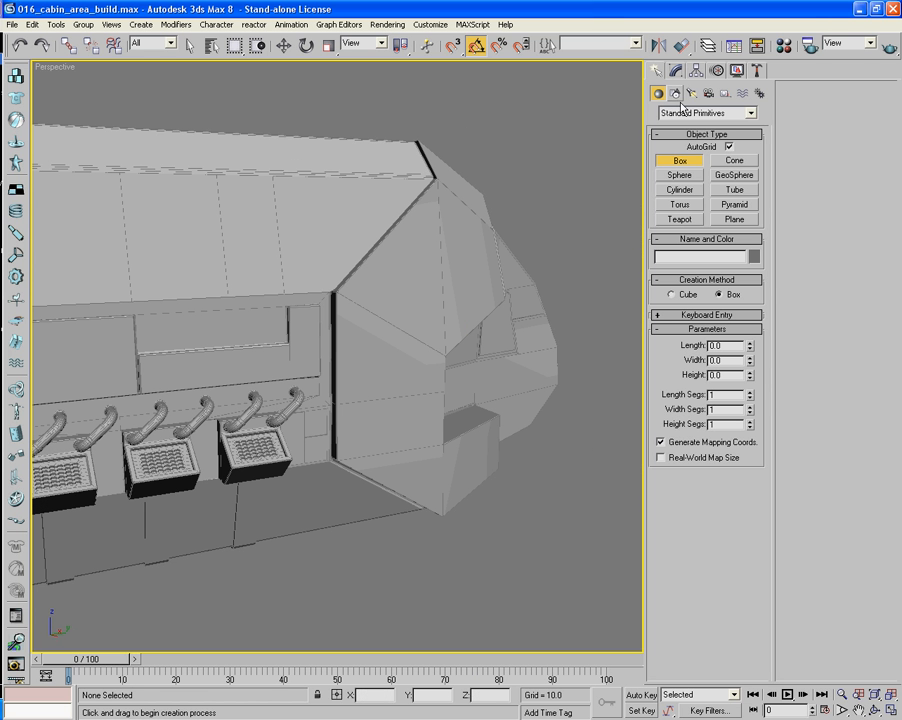
# Reselect the main chassis and select the two lower hull side polygons between the exhaust section and the lower box.
pyautogui.press('w')
pyautogui.click(469, 273)
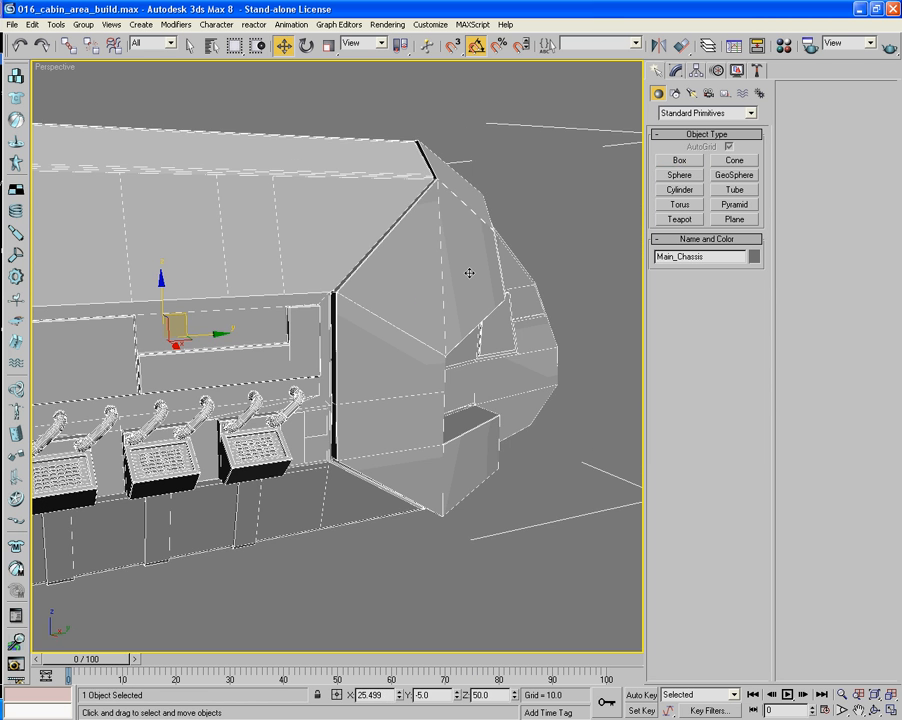
pyautogui.click(676, 72)
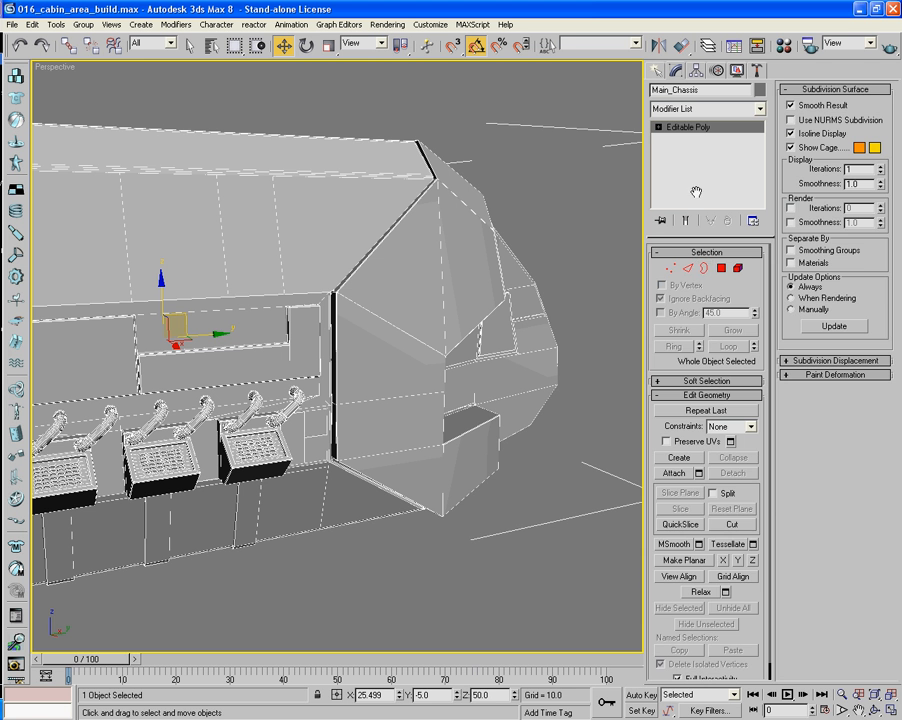
pyautogui.click(722, 268)
pyautogui.click(402, 486)
pyautogui.keyDown('ctrl'); pyautogui.click(438, 435); pyautogui.keyUp('ctrl')
# Inset the two selected hull side polygons by 0.883 as a group and extrude the inset area by 0.4.
pyautogui.keyDown('alt'); pyautogui.moveTo(402, 486); pyautogui.dragTo(370, 448, button='middle'); pyautogui.keyUp('alt')
pyautogui.click(754, 444)
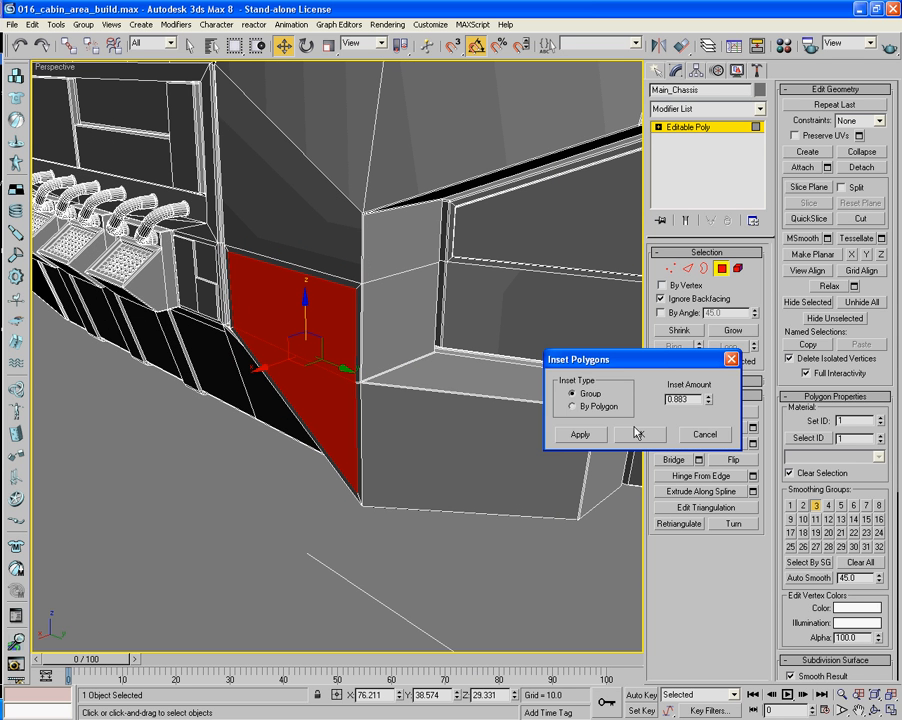
pyautogui.click(637, 438)
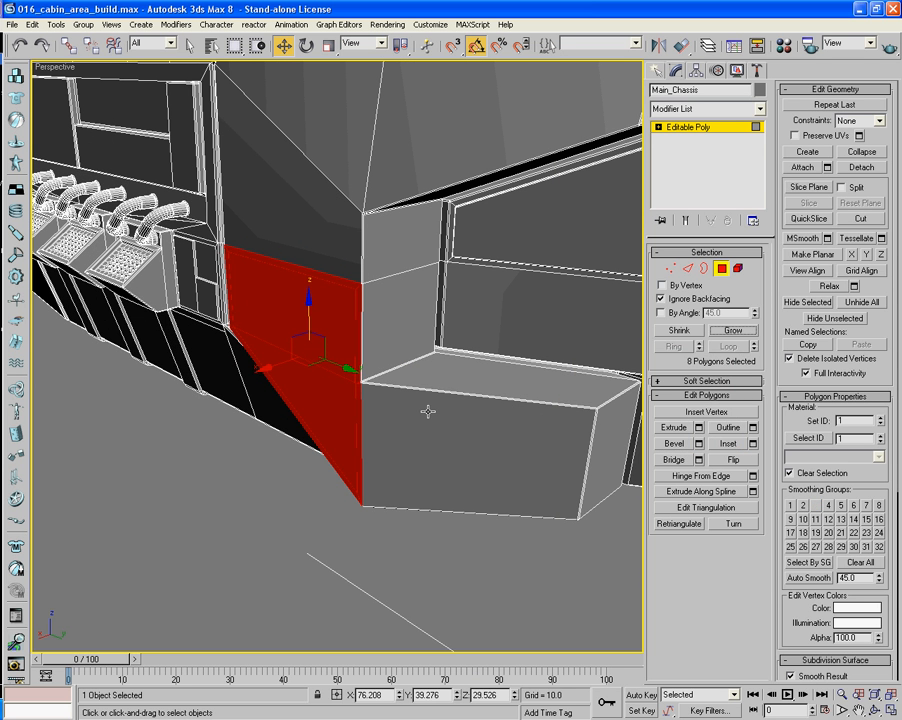
pyautogui.click(679, 330)
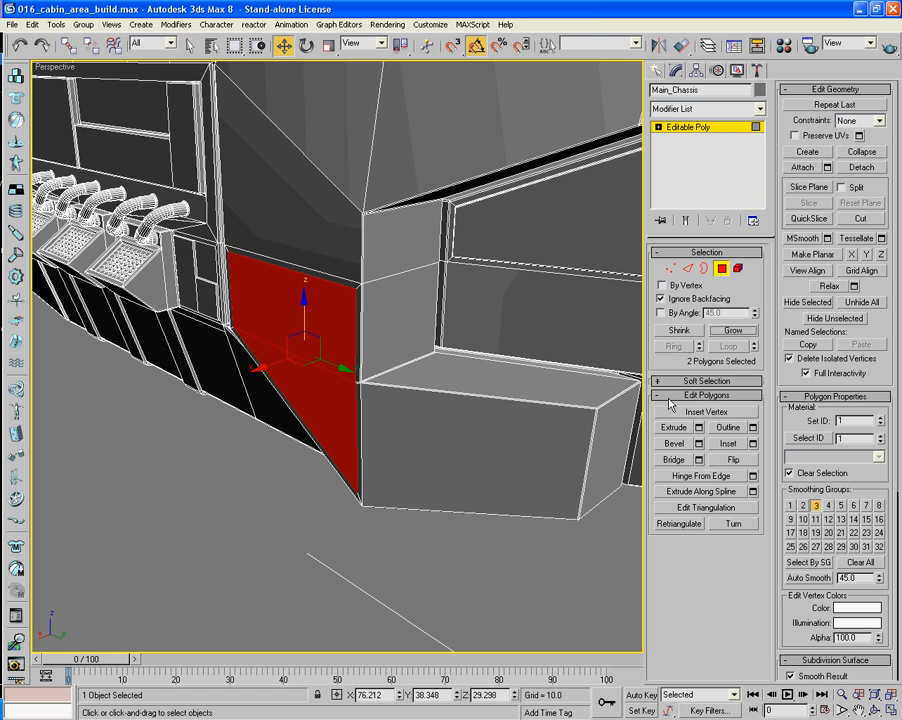
pyautogui.click(700, 428)
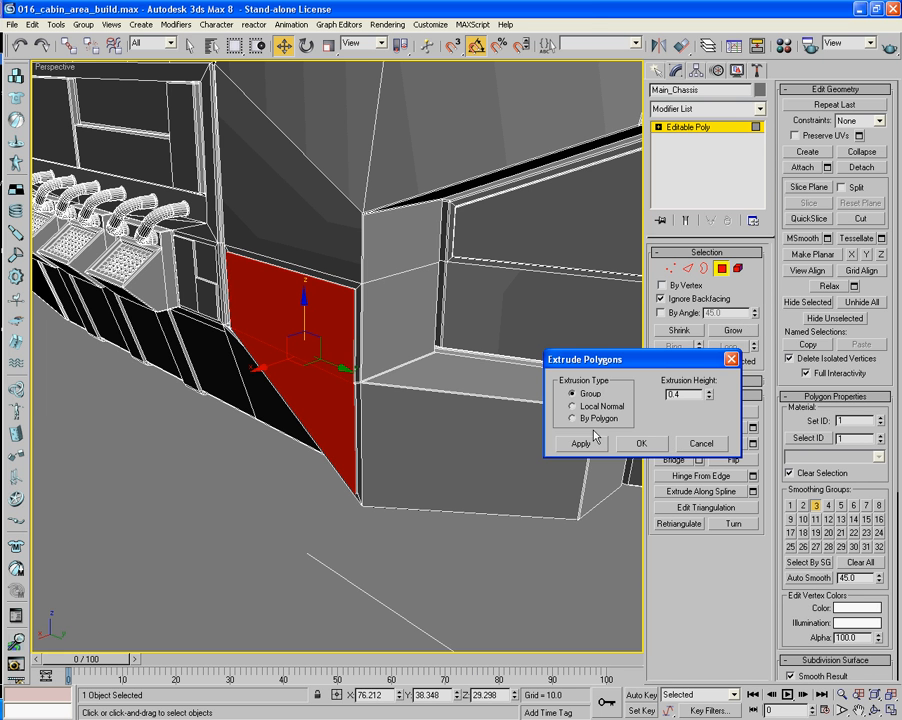
pyautogui.click(731, 359)
# Grow the selection over the raised side panel, convert it to edges without the middle dividing edge, and chamfer them by 0.1.
pyautogui.click(733, 330)
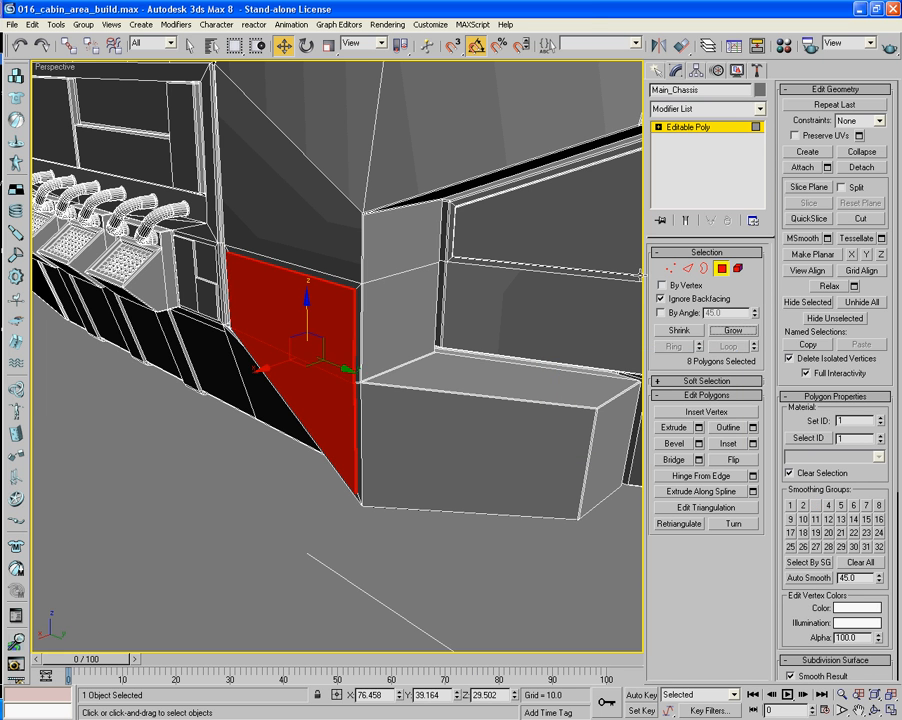
pyautogui.click(686, 273)
pyautogui.keyDown('alt'); pyautogui.moveTo(308, 394); pyautogui.dragTo(340, 426, button='middle'); pyautogui.keyUp('alt')
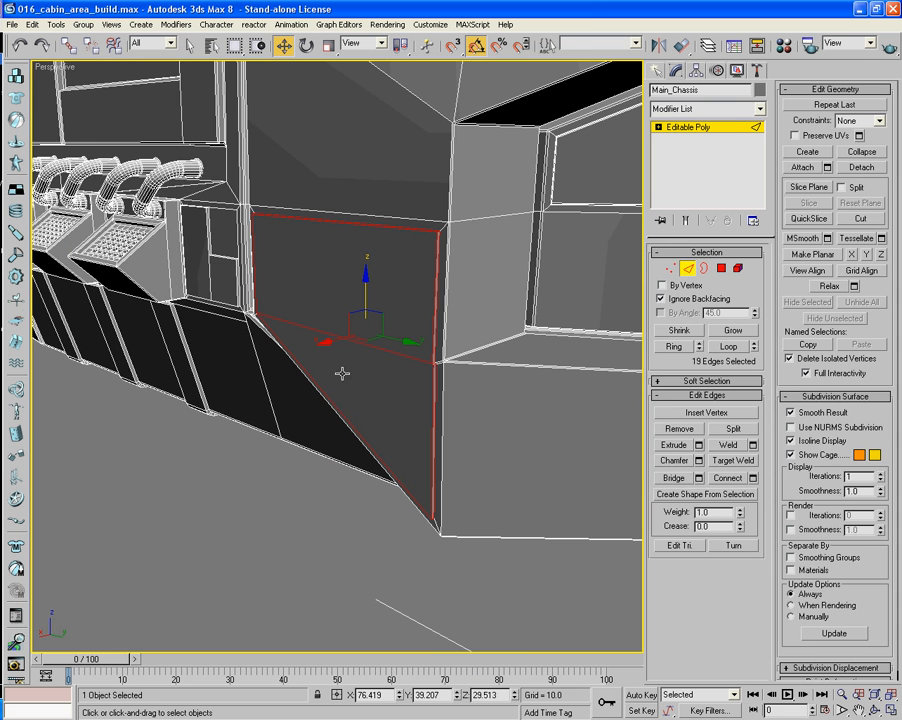
pyautogui.scroll(5, 373, 346)
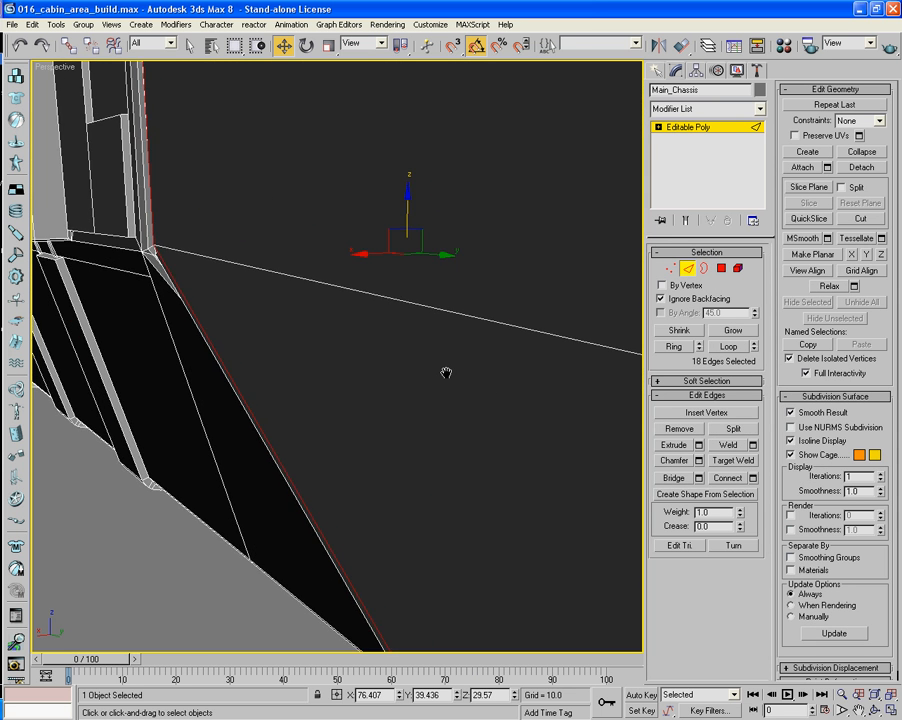
pyautogui.moveTo(442, 370); pyautogui.dragTo(235, 367, button='middle')
pyautogui.scroll(-4, 322, 352)
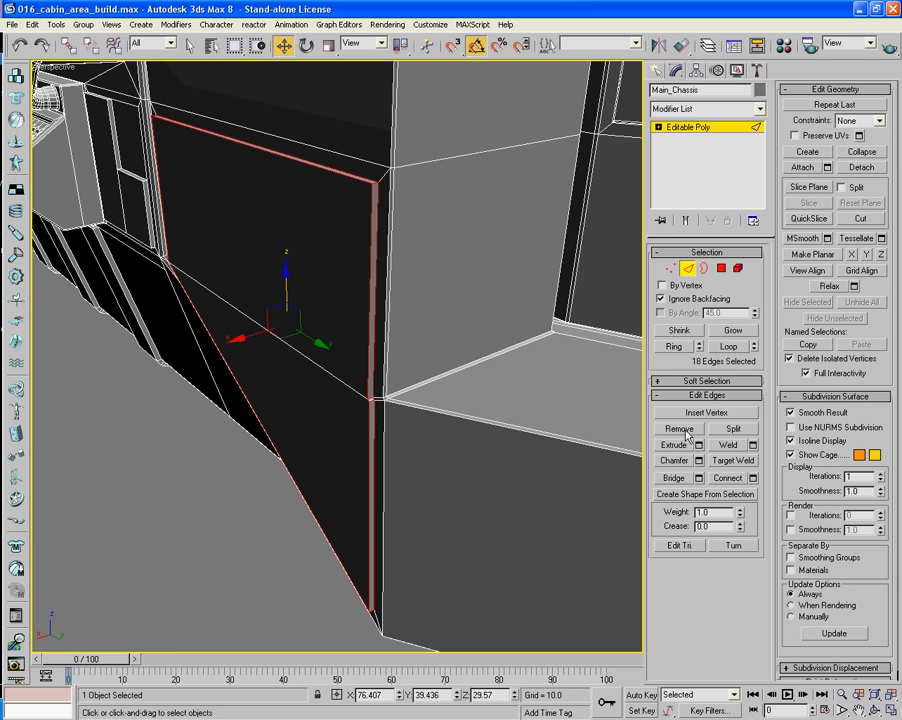
pyautogui.click(697, 462)
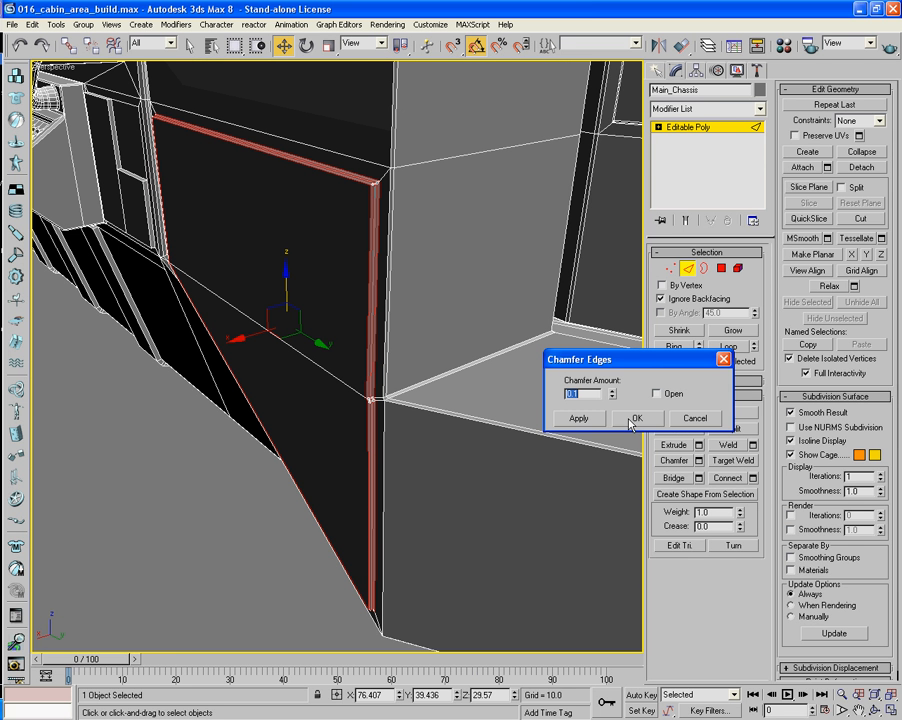
pyautogui.press('Return')
# Select the cluster of vertices where the dividing edge meets the panel's chamfered border and weld them with a 0.1 threshold.
pyautogui.scroll(6, 487, 417)
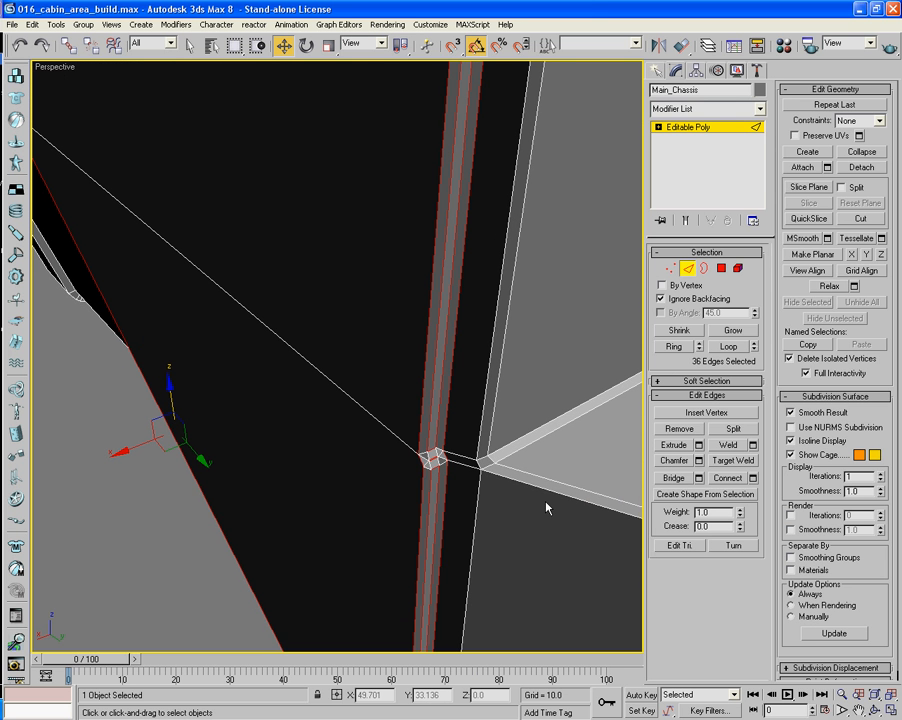
pyautogui.scroll(3, 448, 504)
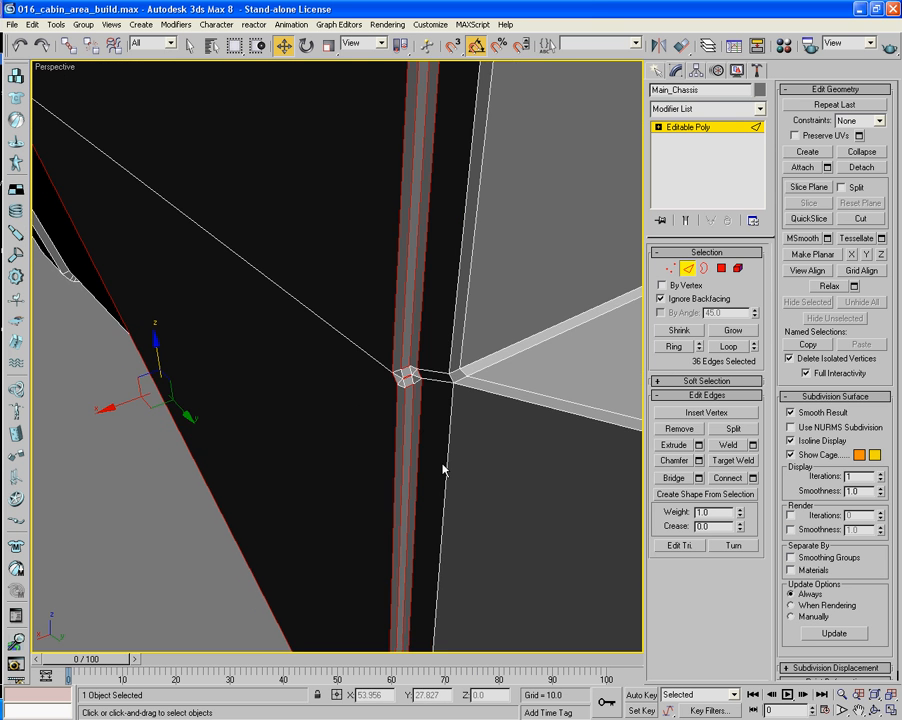
pyautogui.click(671, 267)
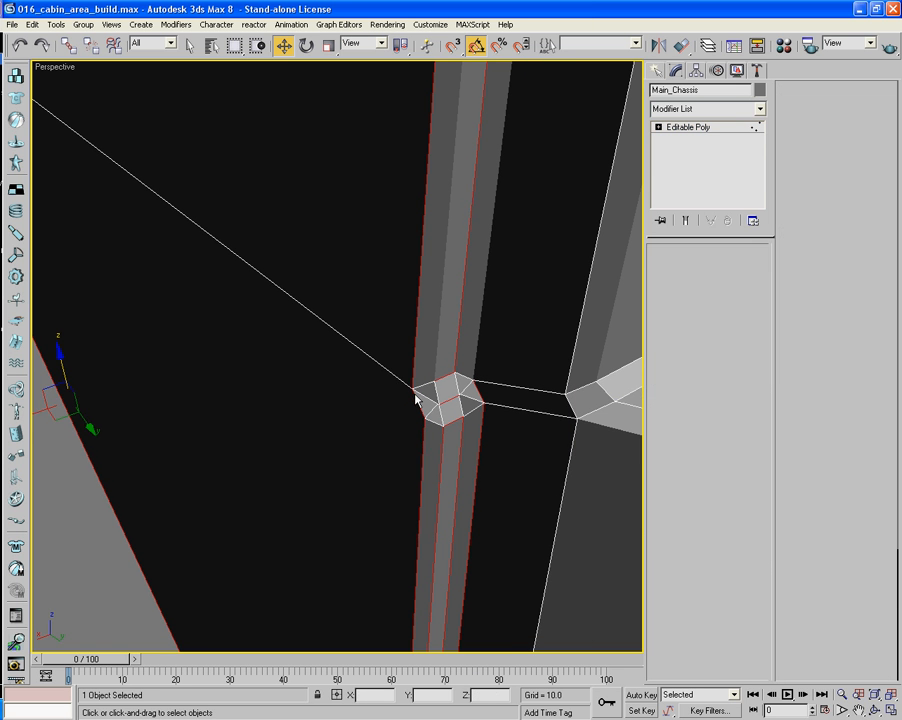
pyautogui.moveTo(483, 453); pyautogui.dragTo(484, 454)
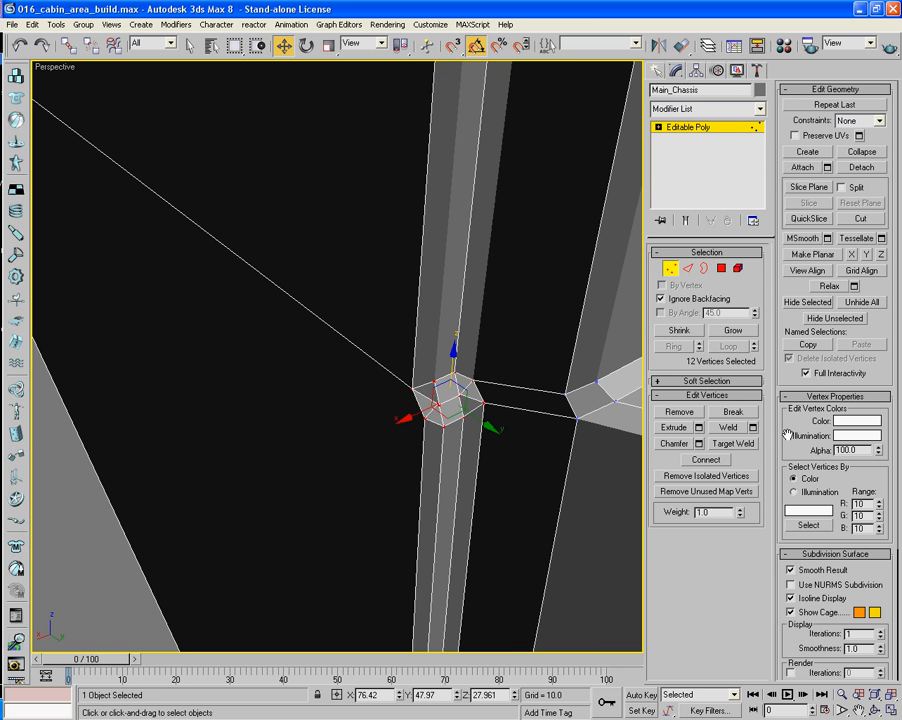
pyautogui.click(753, 428)
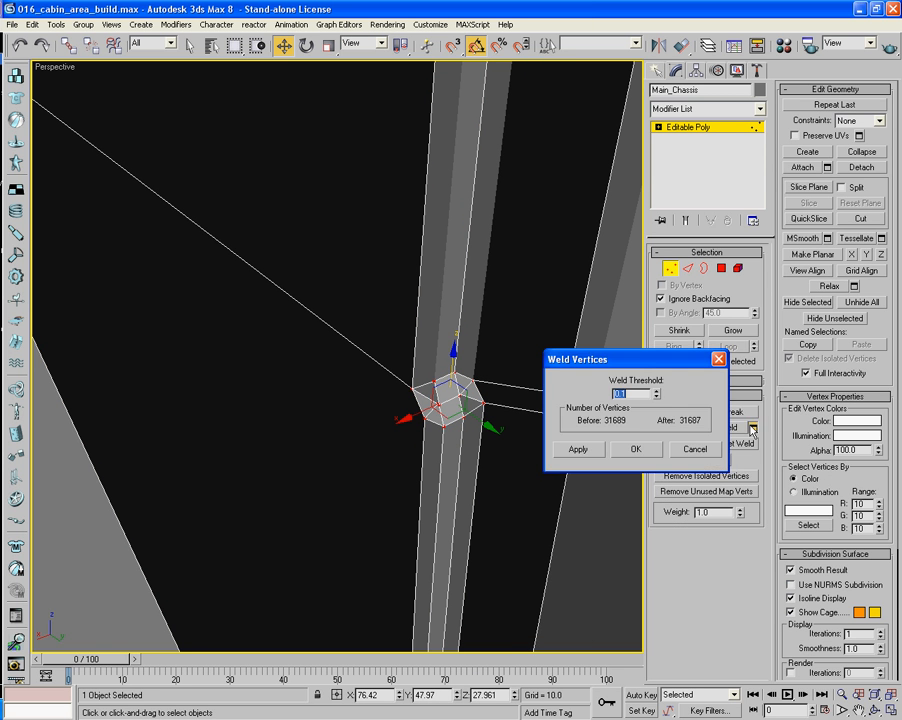
pyautogui.click(636, 449)
pyautogui.keyDown('alt'); pyautogui.moveTo(562, 467); pyautogui.dragTo(718, 287, button='middle'); pyautogui.keyUp('alt')
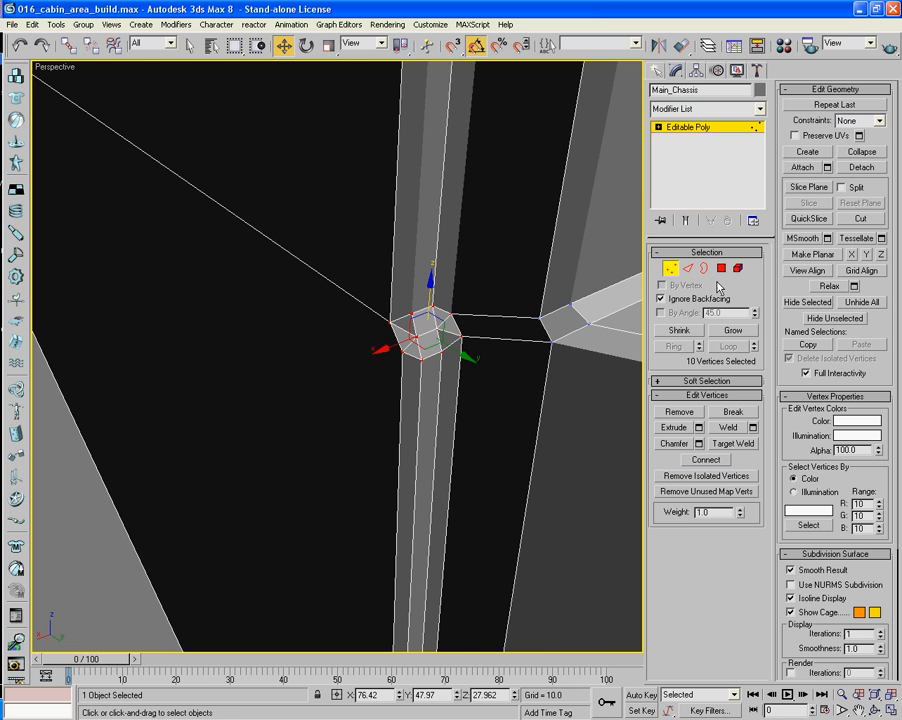
pyautogui.click(677, 270)
# Hide the edge overlay and select the underside polygon of the hull overhang above the recess behind the cabin.
pyautogui.scroll(-5, 366, 374)
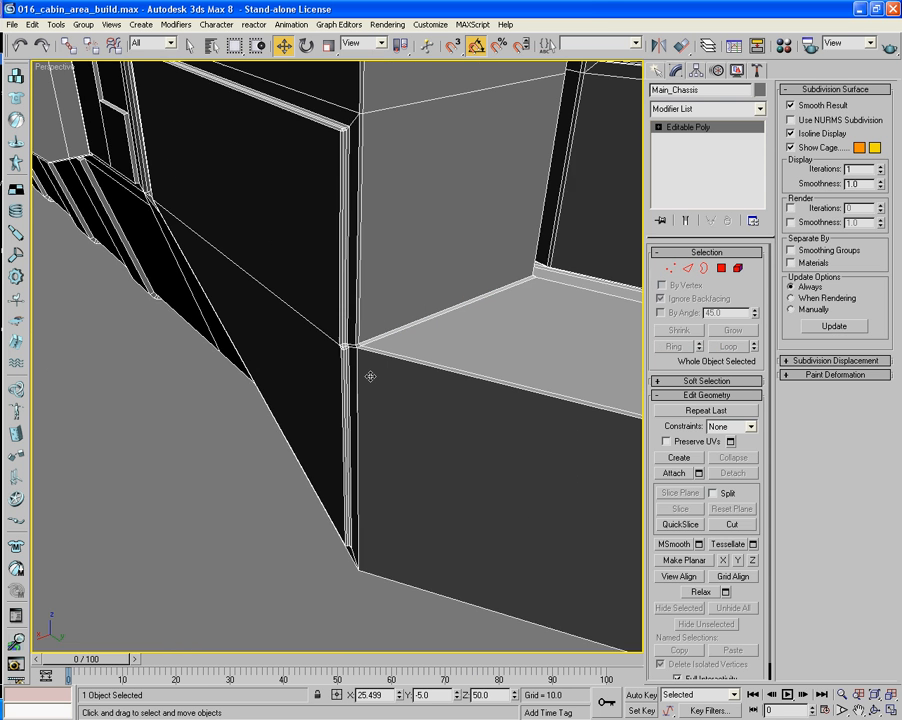
pyautogui.scroll(-3, 370, 376)
pyautogui.moveTo(370, 376)
pyautogui.keyDown('alt'); pyautogui.mouseDown(button='middle')
pyautogui.moveTo(325, 358)
pyautogui.moveTo(392, 361)
pyautogui.moveTo(330, 362)
pyautogui.moveTo(292, 338)
pyautogui.moveTo(209, 350)
pyautogui.moveTo(210, 327)
pyautogui.moveTo(205, 346)
pyautogui.moveTo(259, 369)
pyautogui.moveTo(405, 346)
pyautogui.moveTo(379, 371)
pyautogui.mouseUp(button='middle'); pyautogui.keyUp('alt')
pyautogui.press('F4')
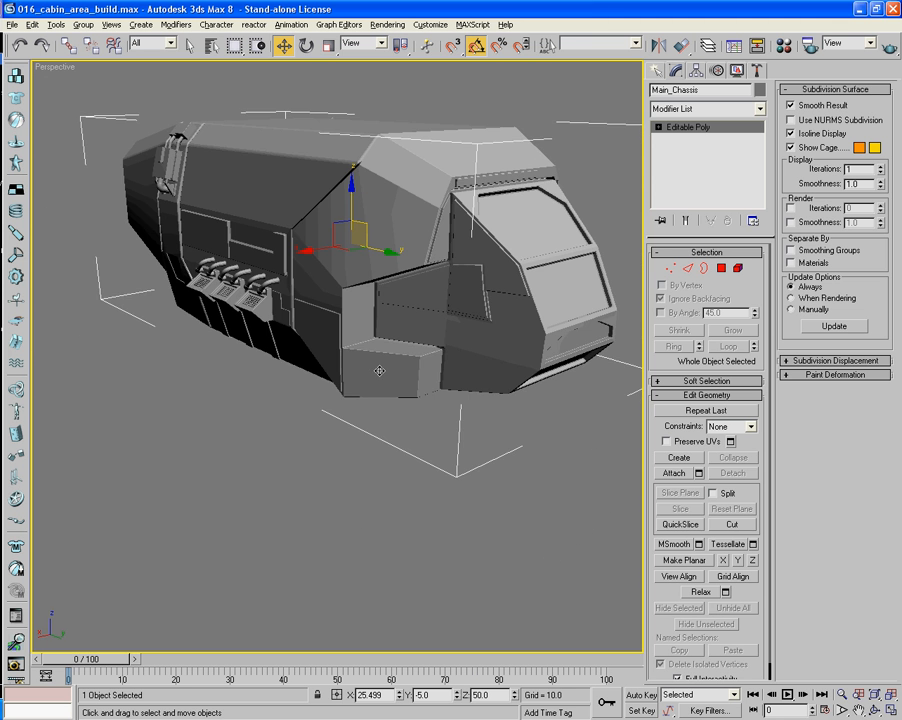
pyautogui.keyDown('alt'); pyautogui.moveTo(440, 417); pyautogui.dragTo(431, 443, button='middle'); pyautogui.keyUp('alt')
pyautogui.scroll(3, 334, 396)
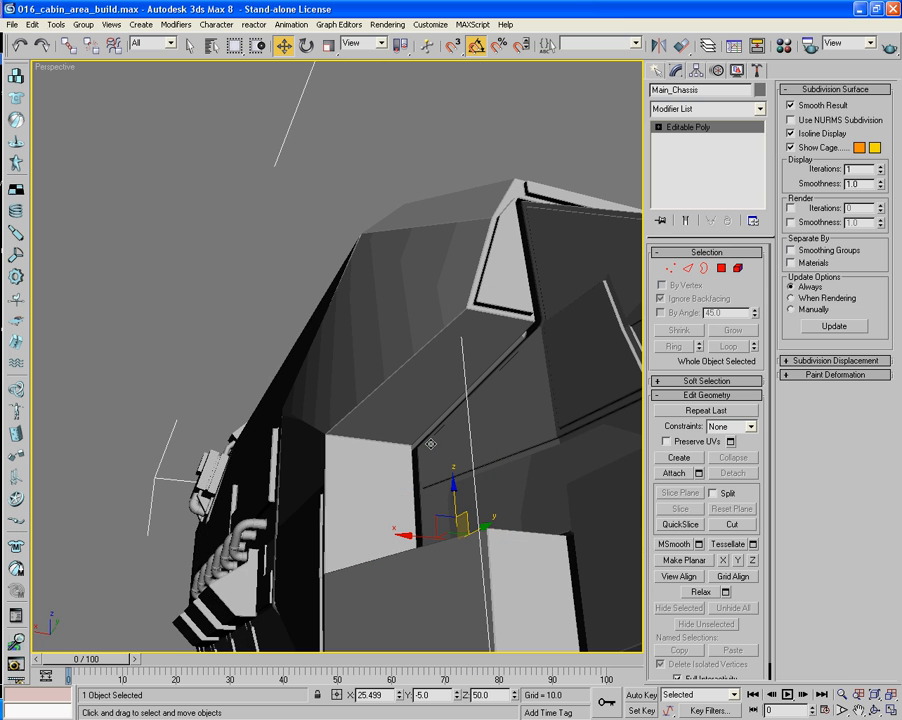
pyautogui.click(722, 277)
pyautogui.click(474, 376)
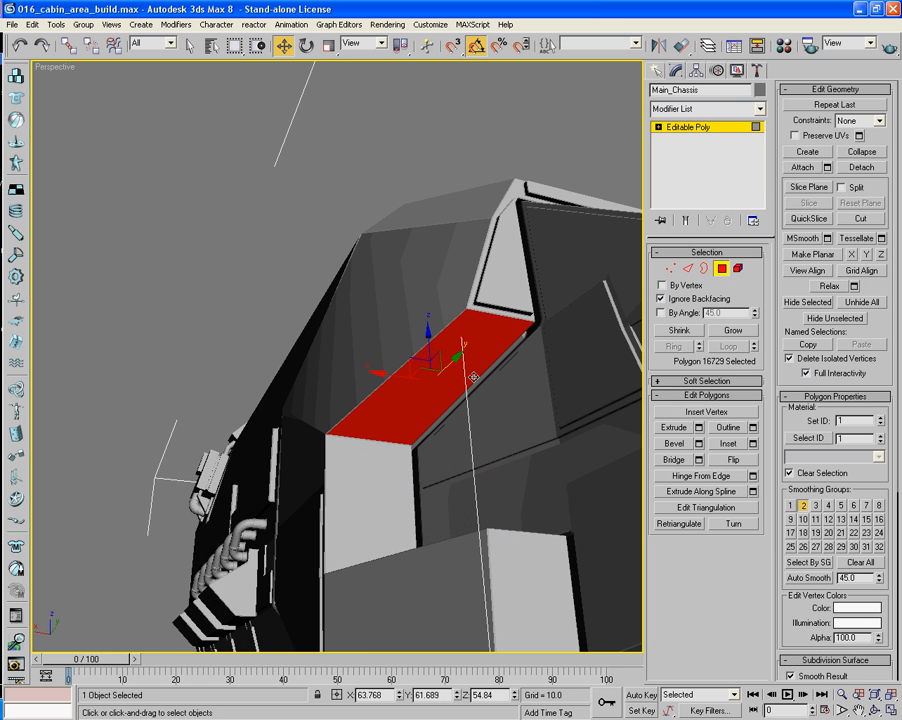
# Inset the overhang's underside polygon by 0.883 as a group and extrude it as a group.
pyautogui.click(753, 444)
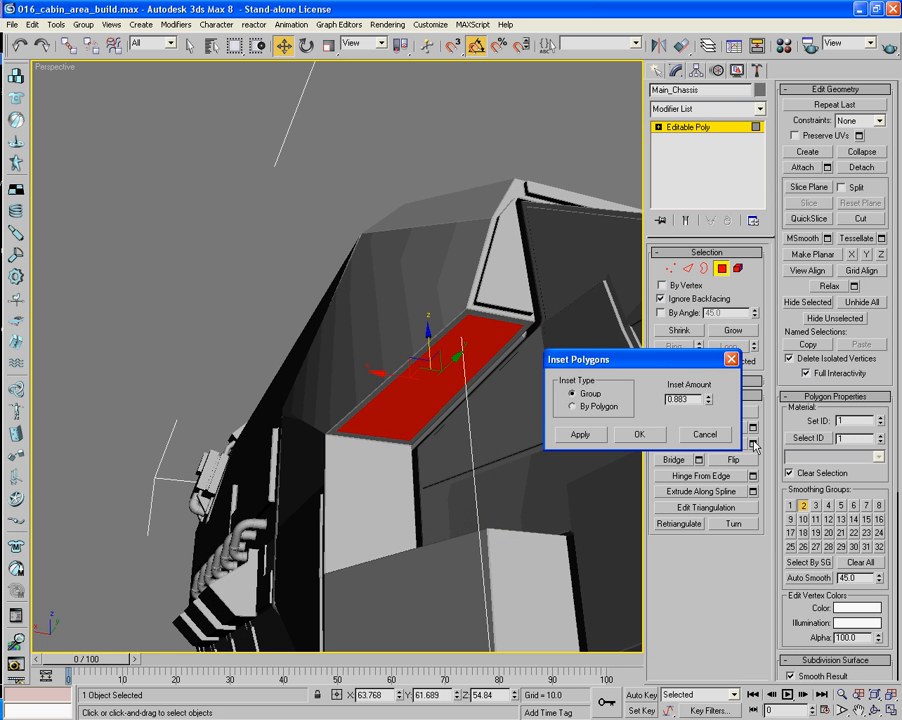
pyautogui.click(698, 430)
pyautogui.click(698, 428)
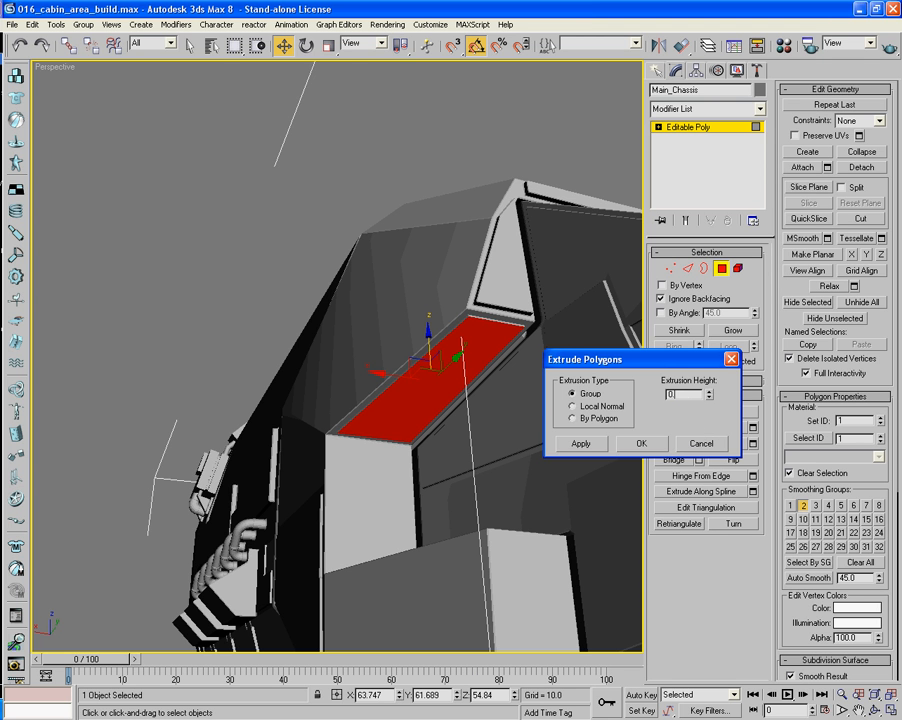
pyautogui.press('Tab')
pyautogui.click(701, 443)
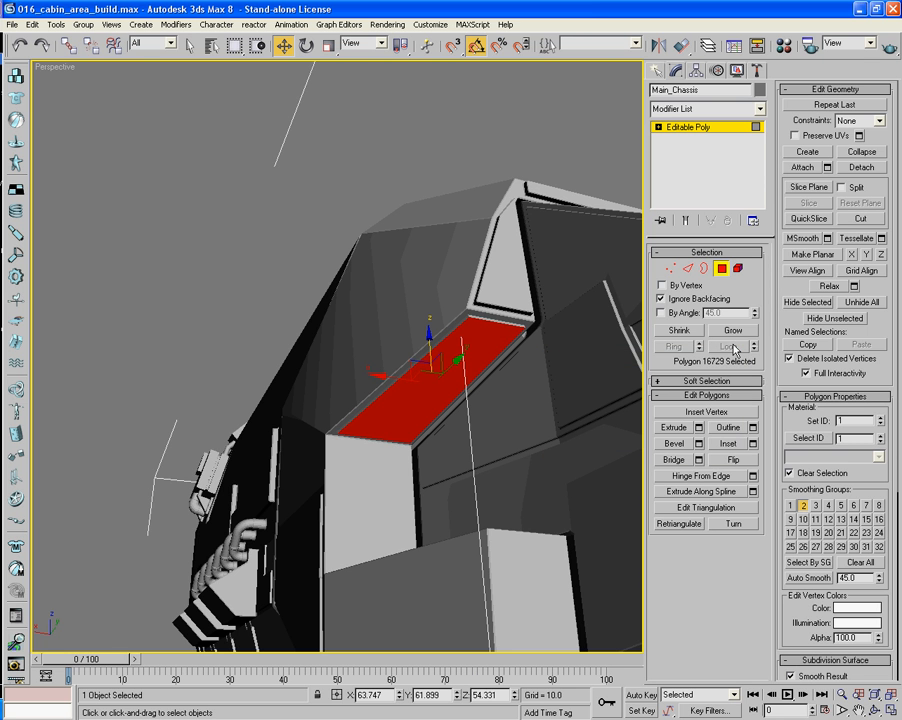
# Convert the raised underside panel's grown selection to edges and chamfer them.
pyautogui.click(688, 268)
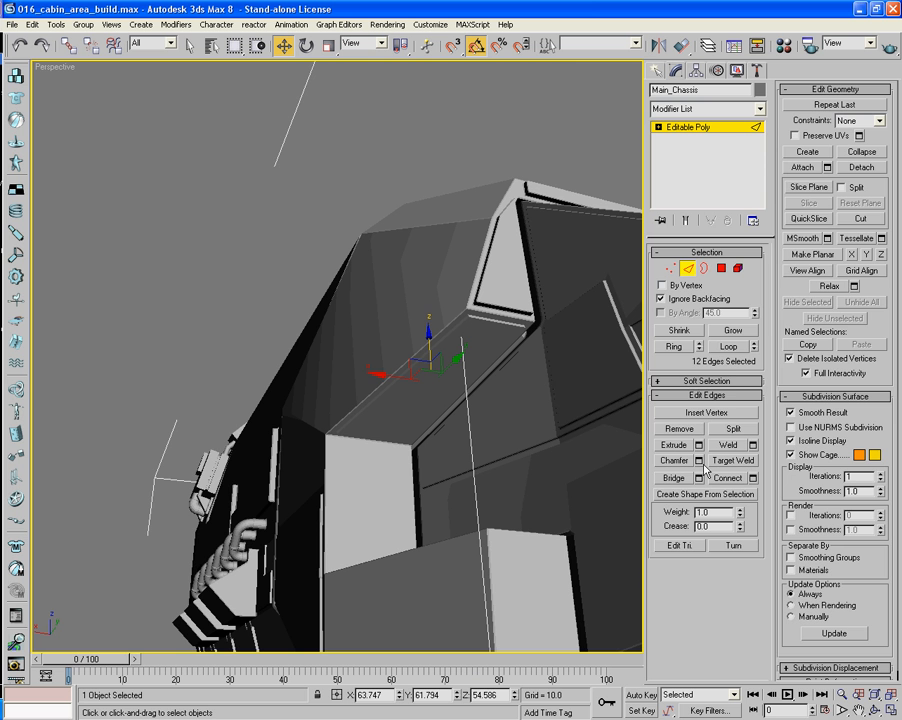
pyautogui.click(699, 461)
pyautogui.click(643, 418)
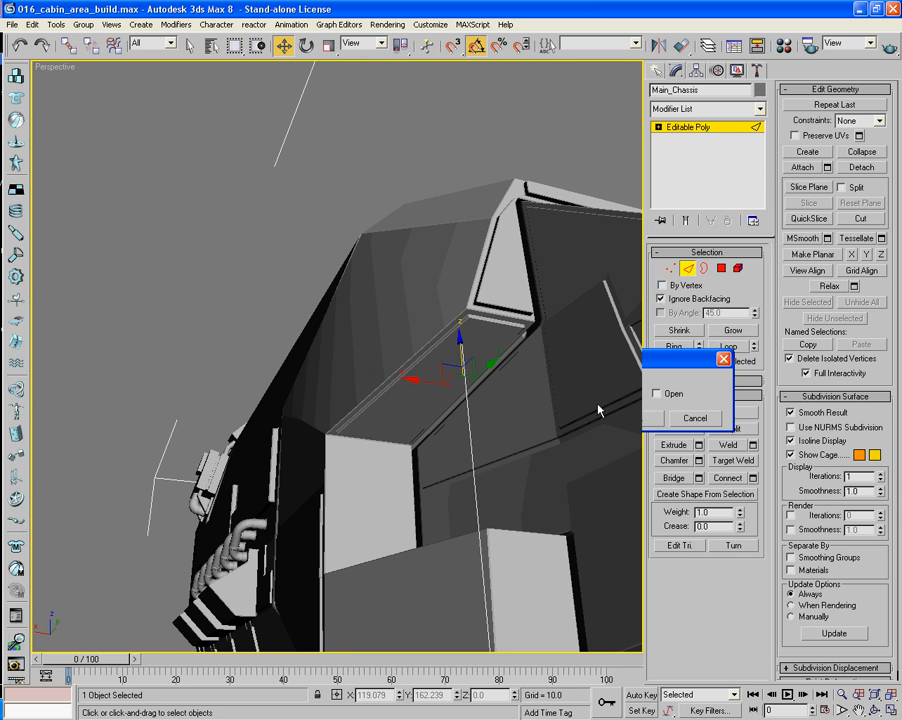
# Select the small end polygon of the lower box that faces the front of the cabin.
pyautogui.click(704, 269)
pyautogui.keyDown('alt'); pyautogui.moveTo(546, 308); pyautogui.dragTo(616, 352, button='middle'); pyautogui.keyUp('alt')
pyautogui.scroll(-4, 537, 343)
pyautogui.keyDown('alt'); pyautogui.moveTo(537, 343); pyautogui.dragTo(483, 351, button='middle'); pyautogui.keyUp('alt')
pyautogui.scroll(4, 490, 355)
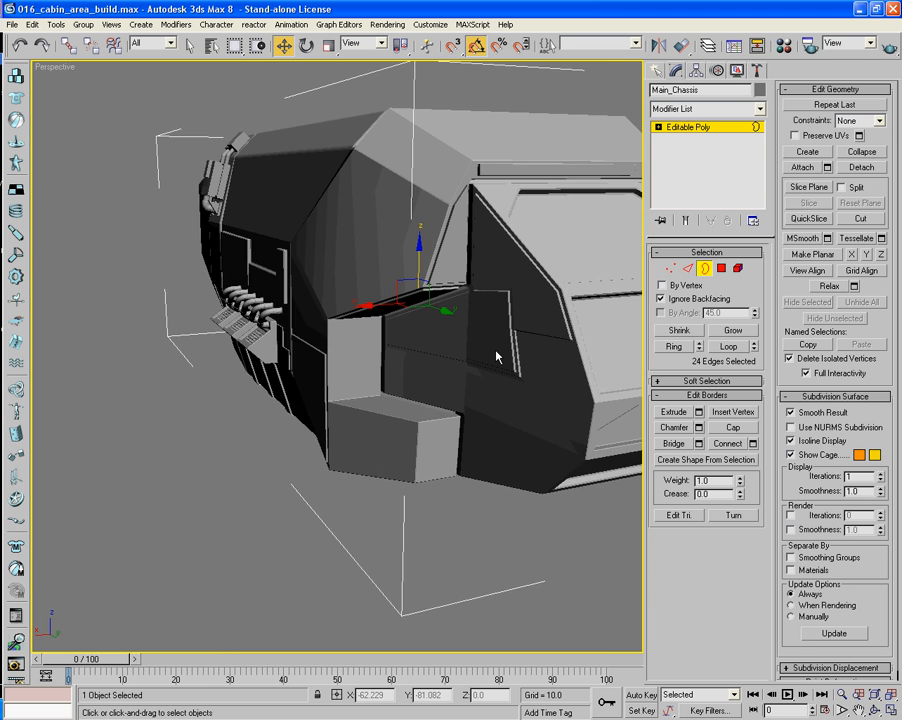
pyautogui.click(704, 268)
pyautogui.press('4')
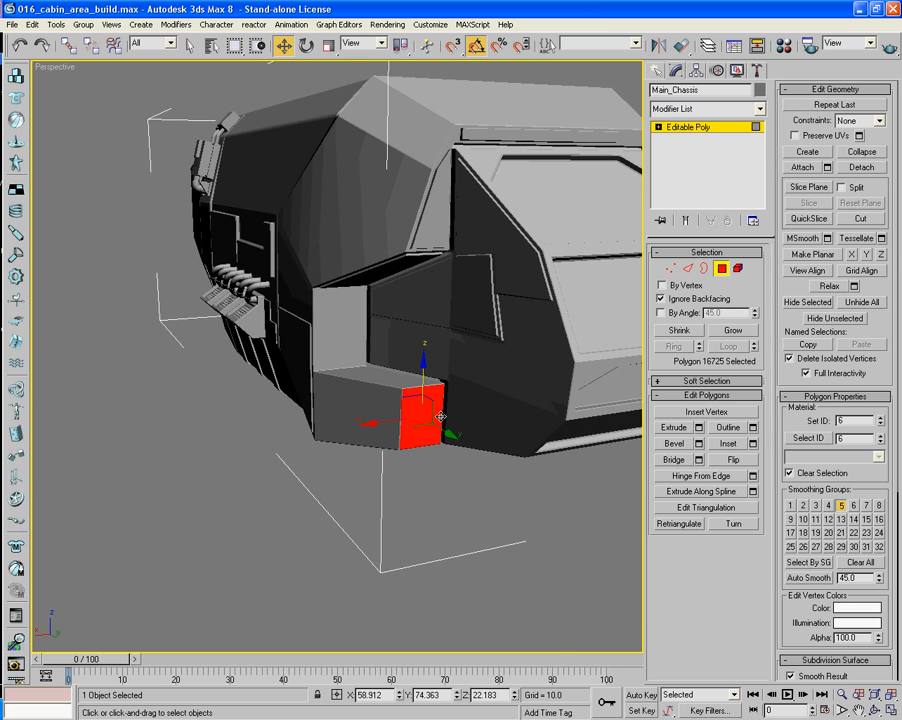
# Add the lower box's matching front end polygon on the opposite side, inset both by 0.883, and extrude them 0.55 as a group.
pyautogui.keyDown('alt'); pyautogui.moveTo(527, 418); pyautogui.dragTo(569, 597, button='middle'); pyautogui.keyUp('alt')
pyautogui.keyDown('ctrl'); pyautogui.click(581, 548); pyautogui.keyUp('ctrl')
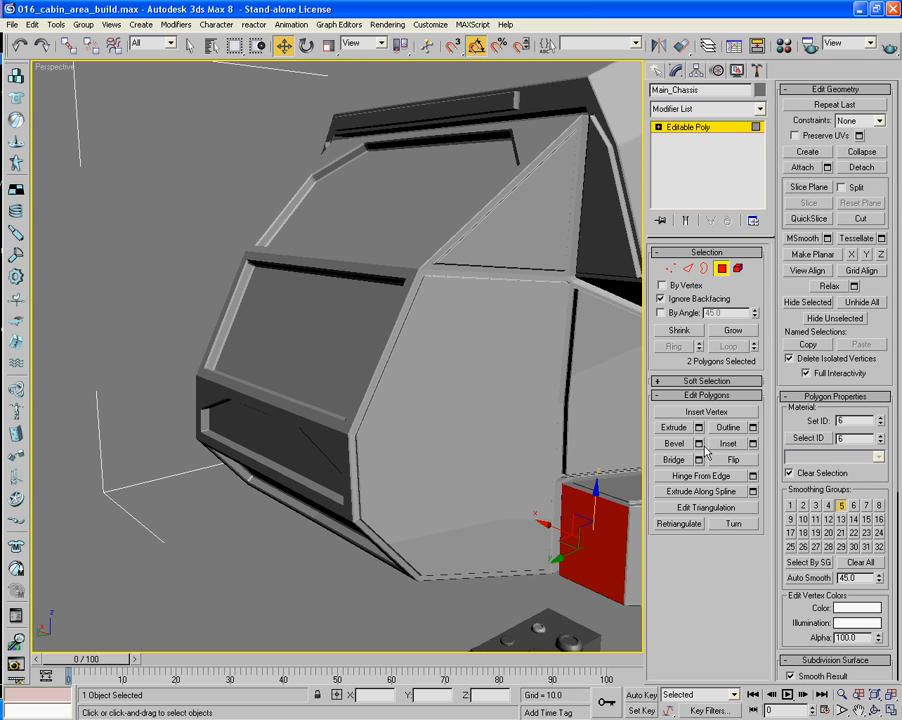
pyautogui.click(700, 429)
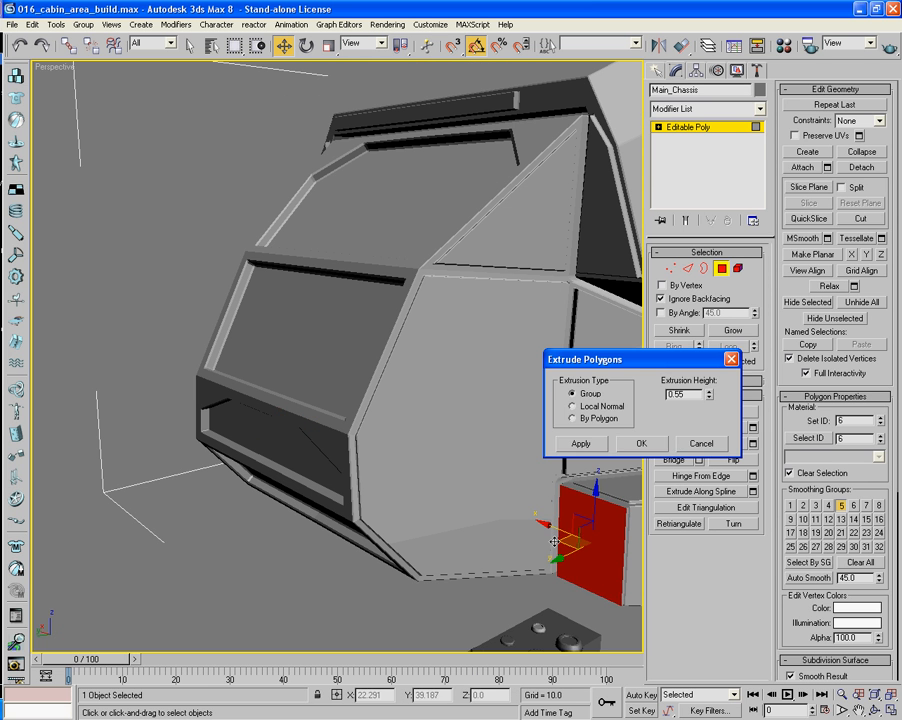
pyautogui.click(701, 443)
pyautogui.click(754, 444)
pyautogui.moveTo(580, 546); pyautogui.dragTo(573, 528, button='middle')
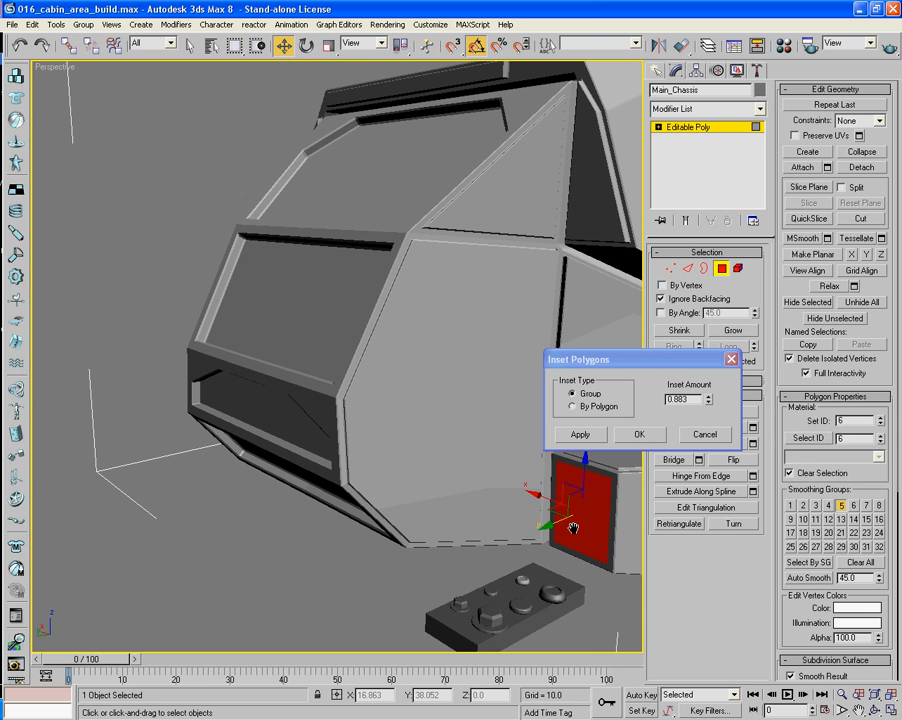
pyautogui.press('F4')
pyautogui.press('F4')
pyautogui.click(632, 434)
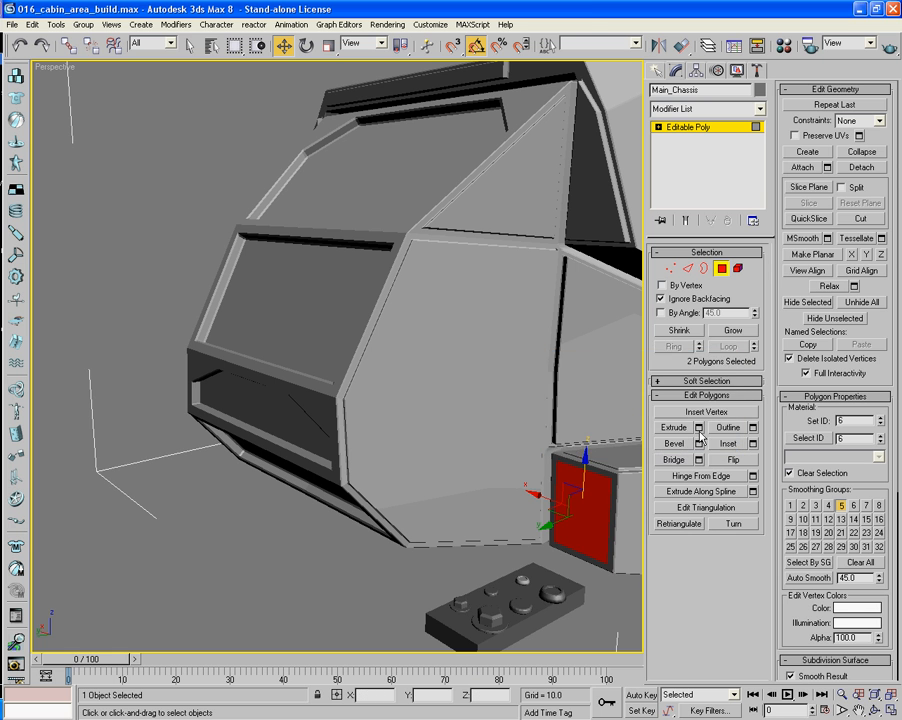
pyautogui.click(699, 428)
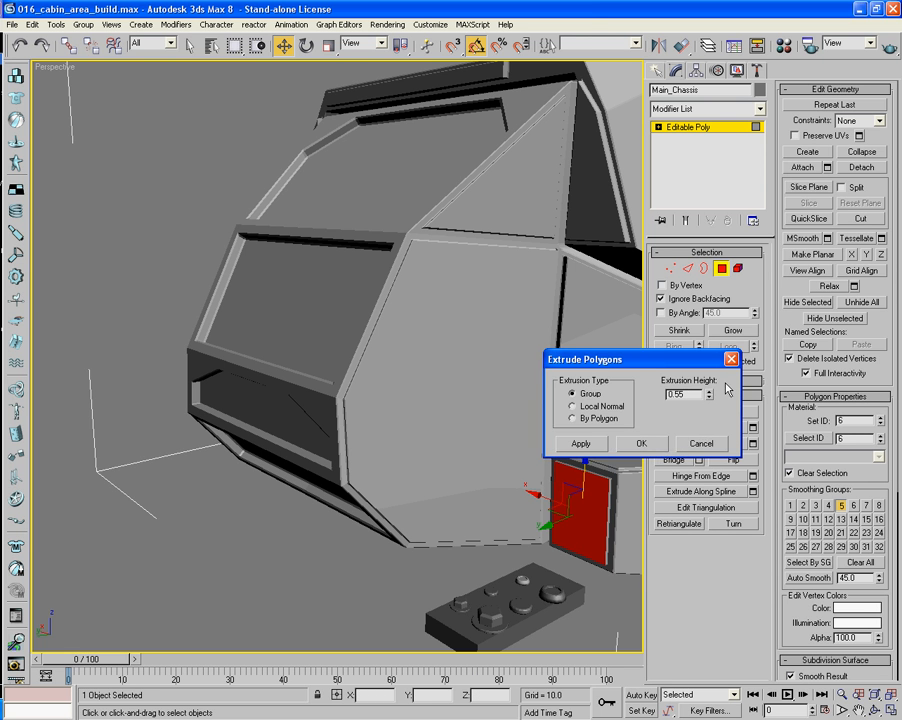
pyautogui.press('Return')
# Grow the selection around both raised end panels, convert it to edges, and chamfer them by 0.1.
pyautogui.click(734, 331)
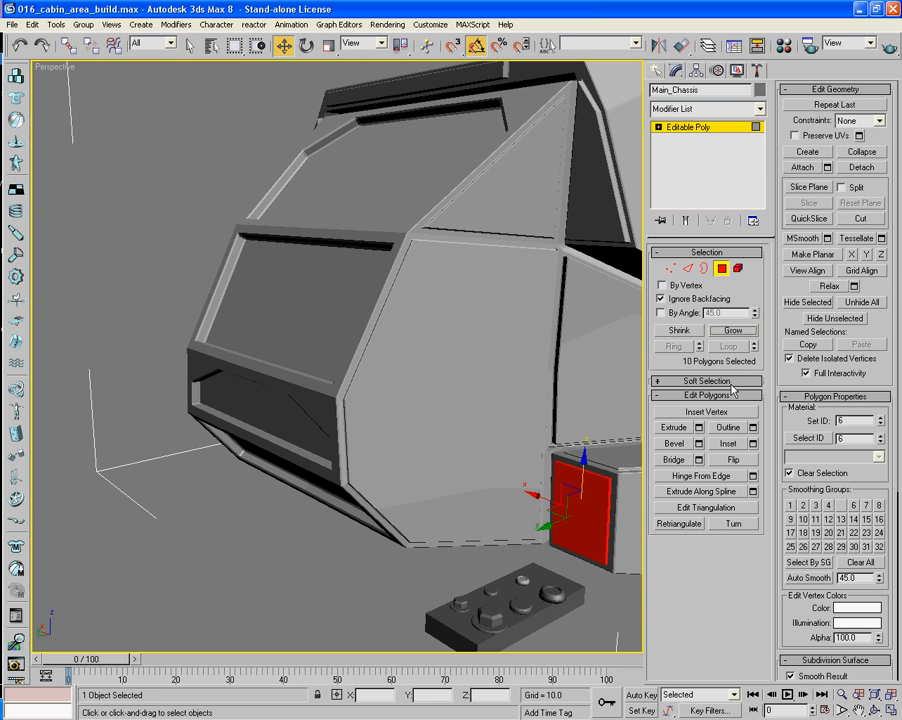
pyautogui.click(688, 270)
pyautogui.click(700, 461)
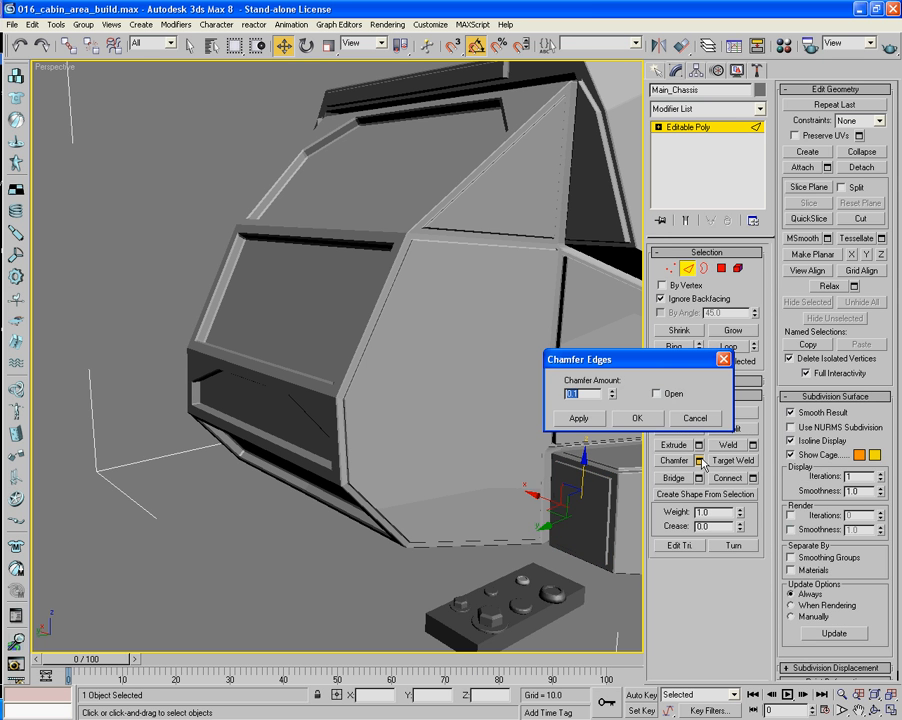
pyautogui.click(636, 418)
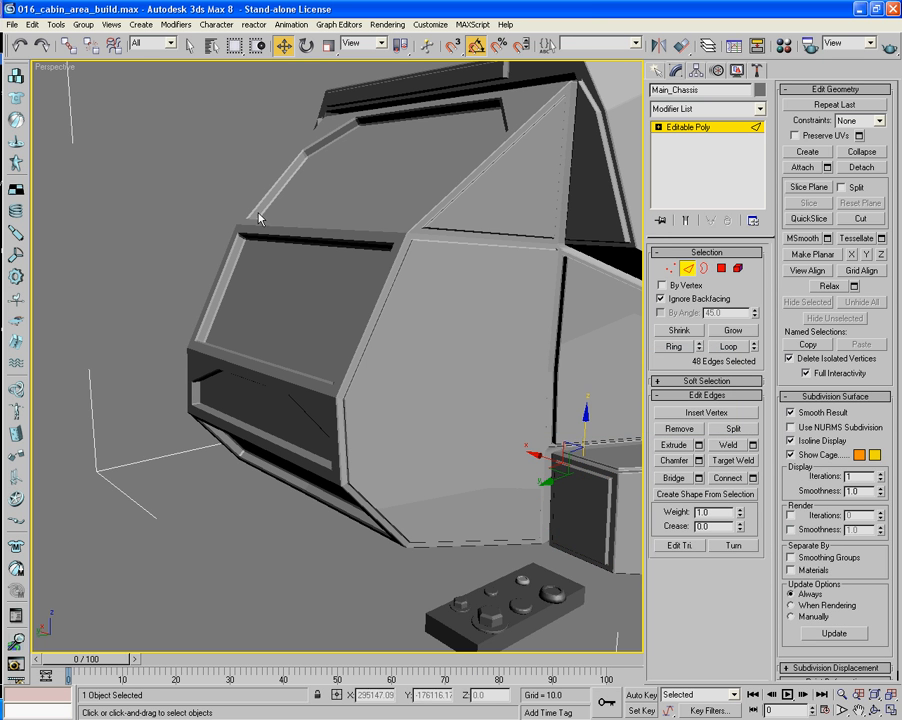
pyautogui.click(195, 176)
pyautogui.keyDown('alt'); pyautogui.moveTo(191, 190); pyautogui.dragTo(256, 203, button='middle'); pyautogui.keyUp('alt')
pyautogui.scroll(-3, 235, 200)
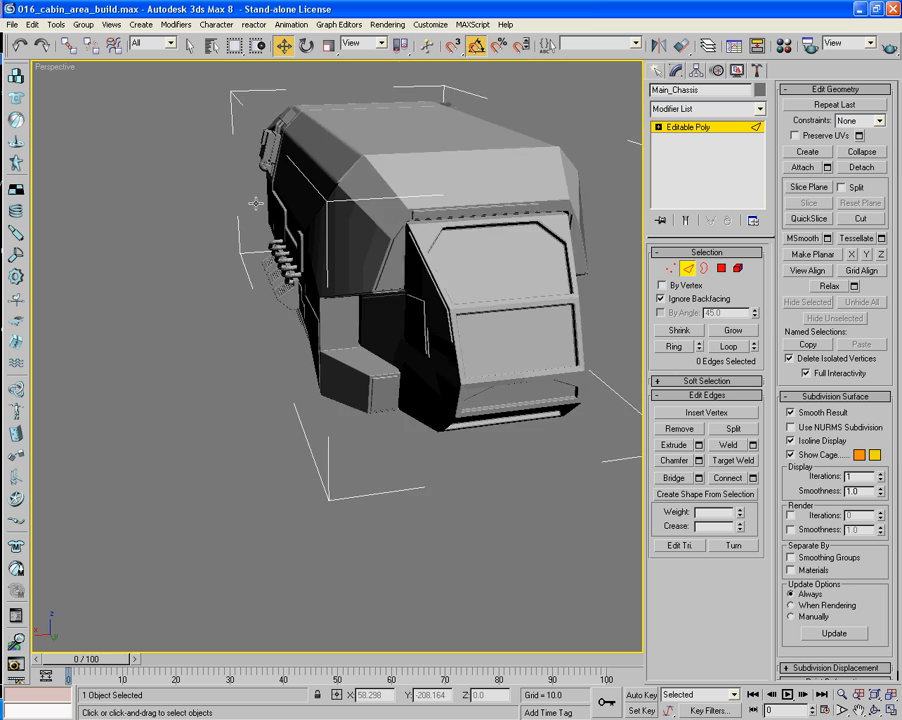
pyautogui.keyDown('alt'); pyautogui.moveTo(311, 200); pyautogui.dragTo(227, 263, button='middle'); pyautogui.keyUp('alt')
pyautogui.click(689, 271)
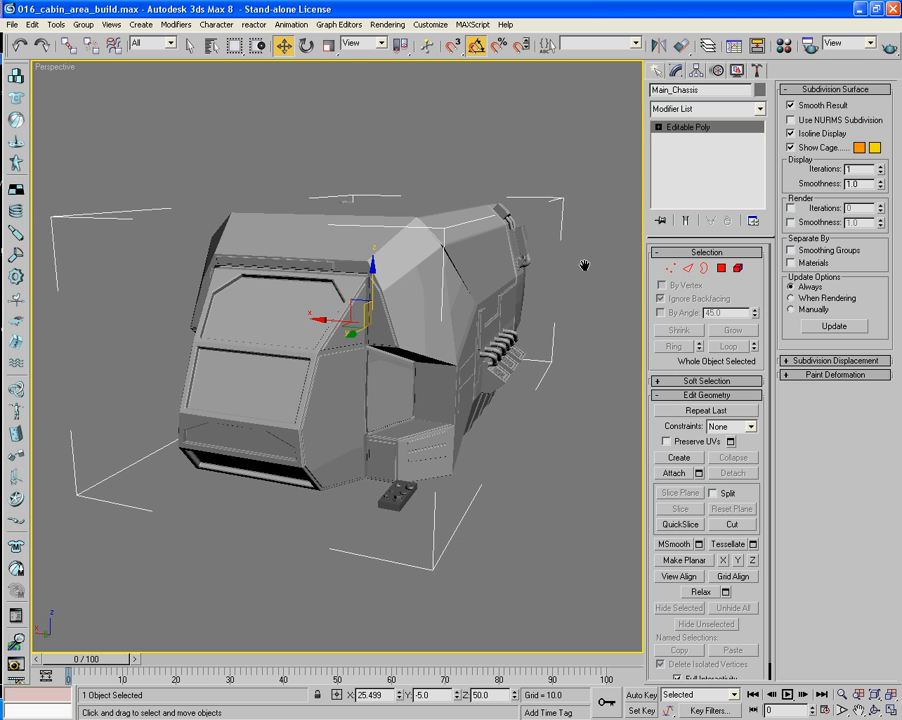
# Create a one-height-segment, 18-sided cylinder of about 1.5 radius and 0.19 height on the strip above the windscreen, beside the raised bar.
pyautogui.keyDown('alt'); pyautogui.moveTo(582, 262); pyautogui.dragTo(574, 259, button='middle'); pyautogui.keyUp('alt')
pyautogui.scroll(10, 574, 259)
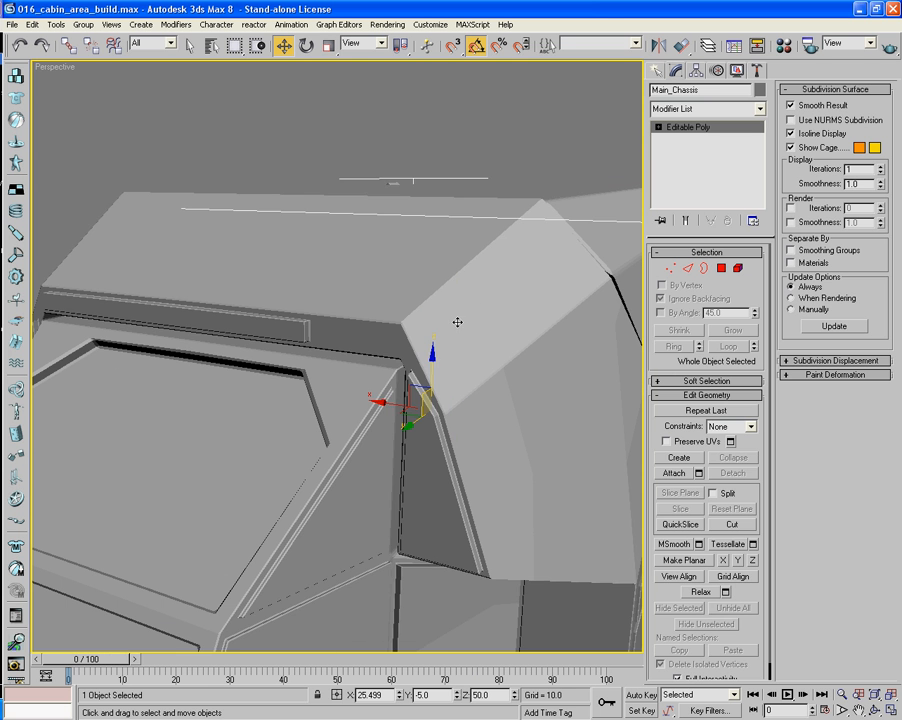
pyautogui.scroll(3, 457, 322)
pyautogui.keyDown('alt'); pyautogui.moveTo(459, 322); pyautogui.dragTo(498, 327, button='middle'); pyautogui.keyUp('alt')
pyautogui.click(655, 72)
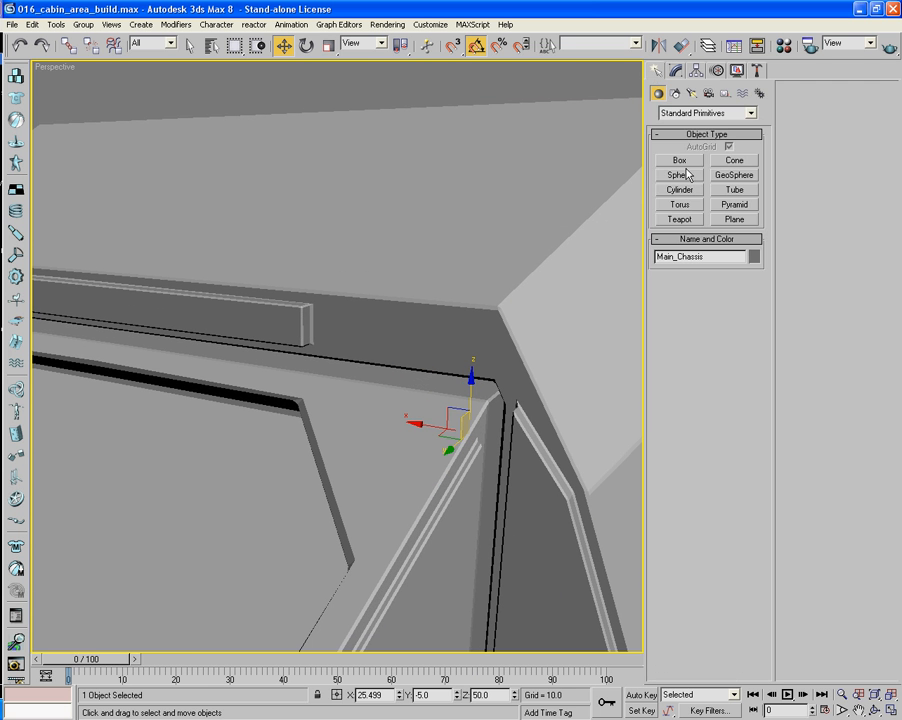
pyautogui.click(682, 189)
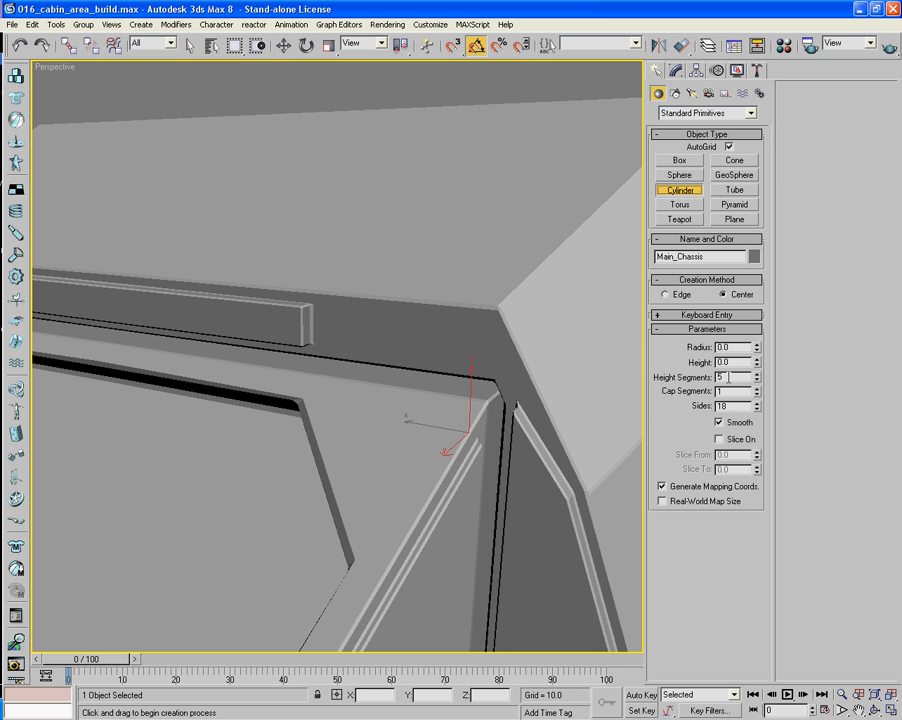
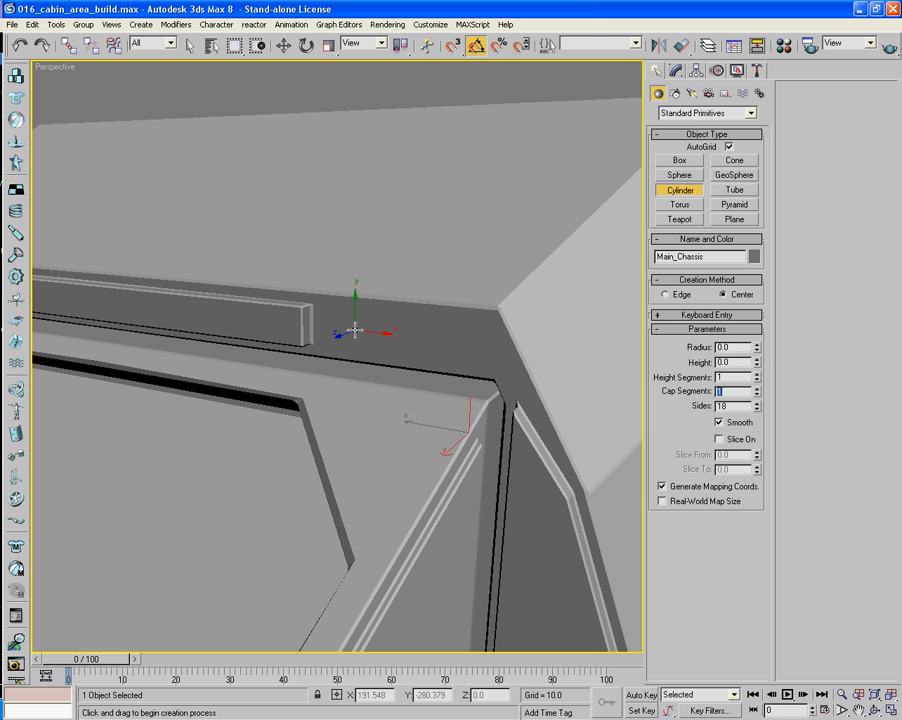
pyautogui.moveTo(357, 330); pyautogui.dragTo(358, 357)
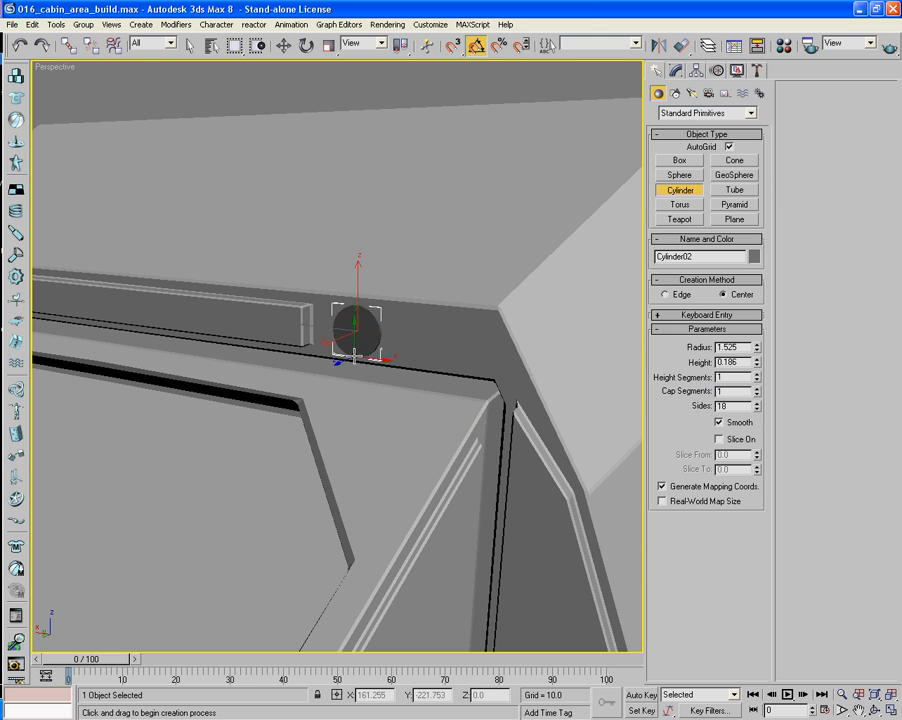
pyautogui.rightClick(354, 346)
# Convert the cylinder to an editable poly and delete its back cap, keeping the front cap and sides.
pyautogui.rightClick(350, 342)
pyautogui.moveTo(385, 461)
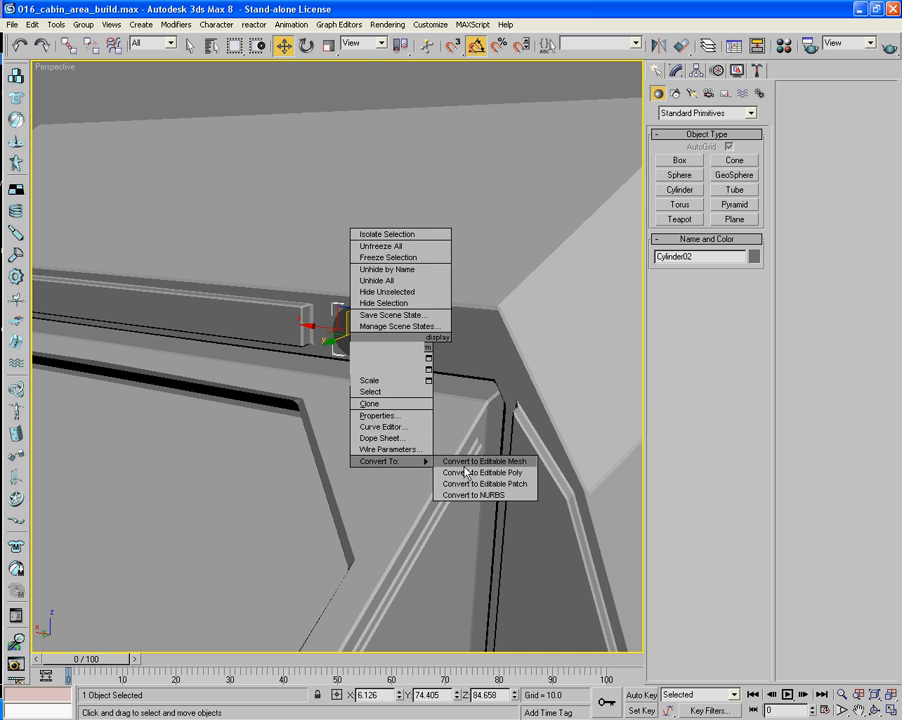
pyautogui.click(440, 473)
pyautogui.click(722, 269)
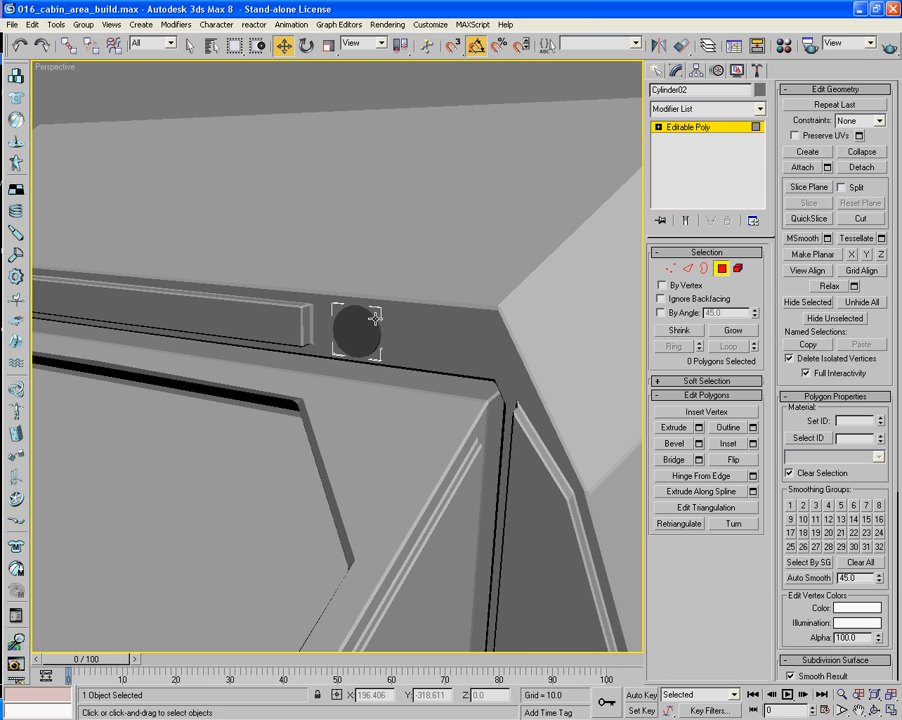
pyautogui.click(357, 325)
pyautogui.click(749, 333)
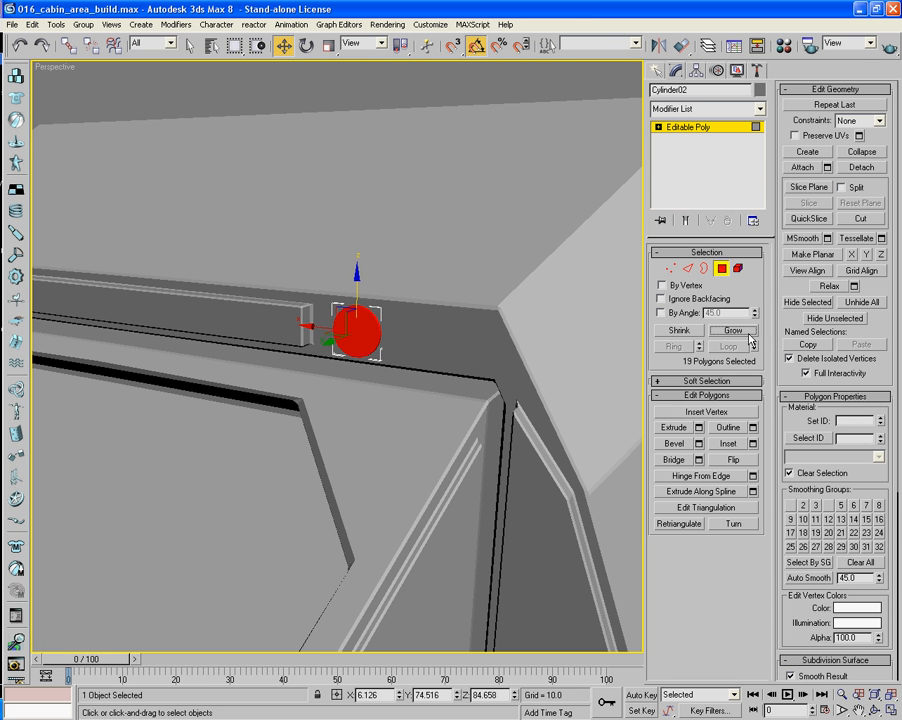
pyautogui.hotkey('ctrl', 'i')
pyautogui.press('Delete')
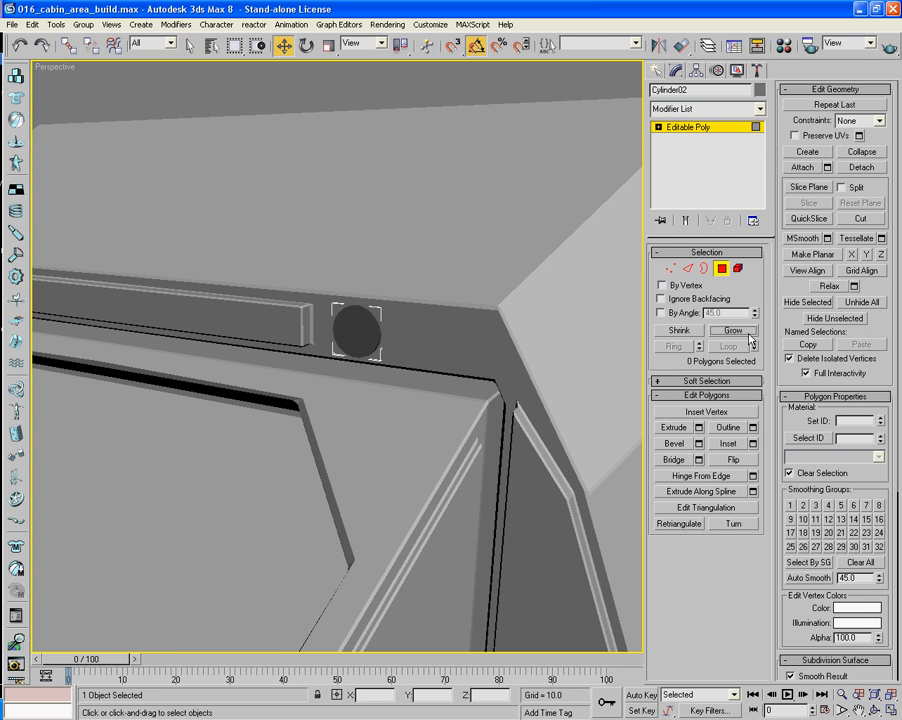
# Bevel the cylinder's front cap freehand in several stages to form a rounded rim with a recessed centre.
pyautogui.click(363, 336)
pyautogui.press('z')
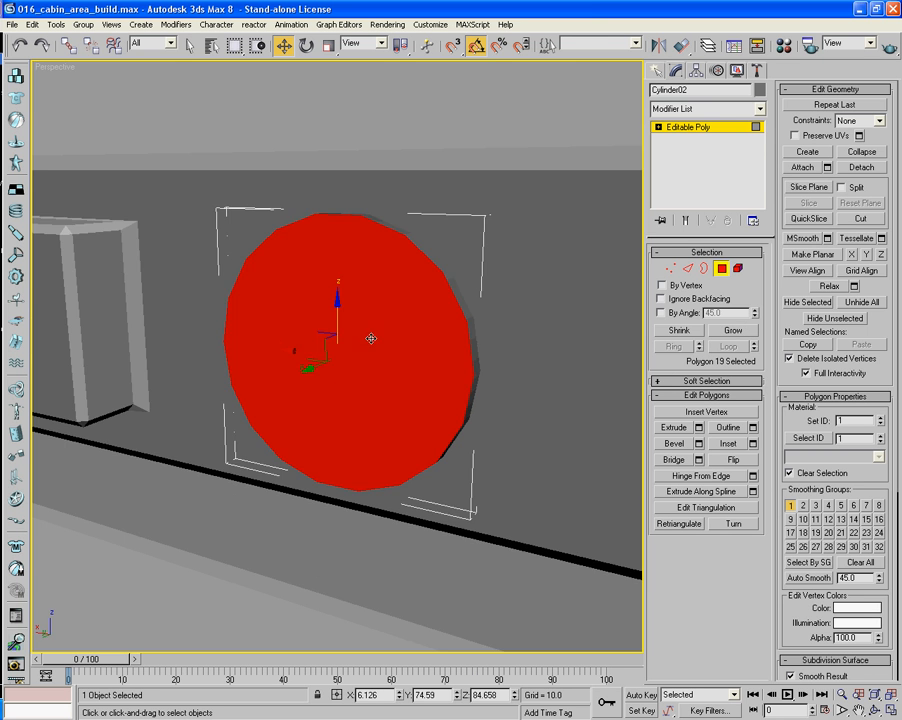
pyautogui.keyDown('alt'); pyautogui.moveTo(405, 339); pyautogui.dragTo(400, 327, button='middle'); pyautogui.keyUp('alt')
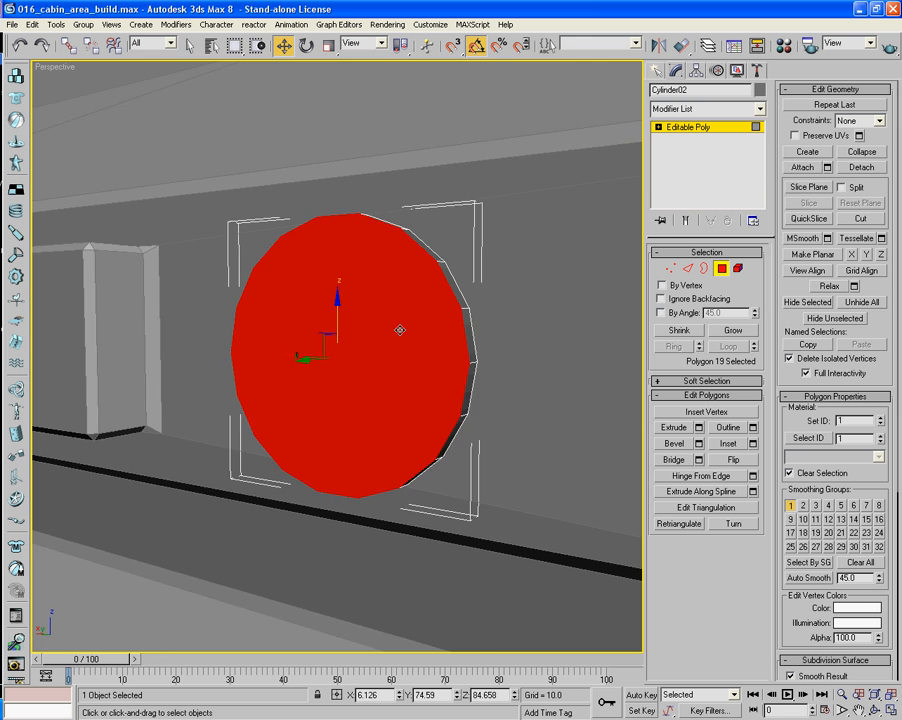
pyautogui.moveTo(398, 326)
pyautogui.keyDown('alt'); pyautogui.mouseDown(button='middle')
pyautogui.moveTo(410, 326)
pyautogui.moveTo(397, 333)
pyautogui.moveTo(406, 337)
pyautogui.mouseUp(button='middle'); pyautogui.keyUp('alt')
pyautogui.scroll(-2, 397, 340)
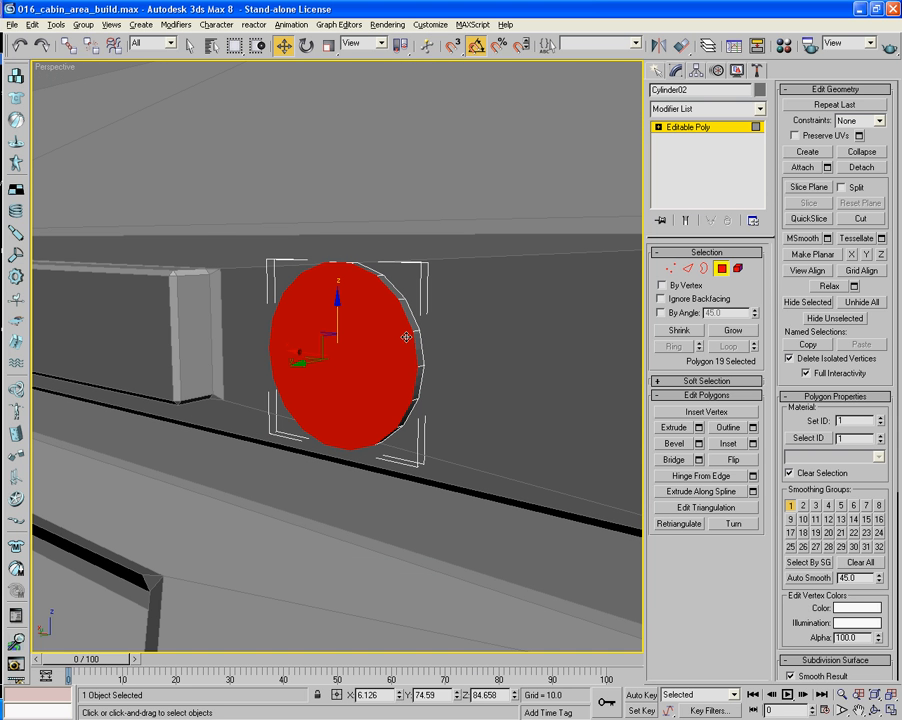
pyautogui.click(674, 444)
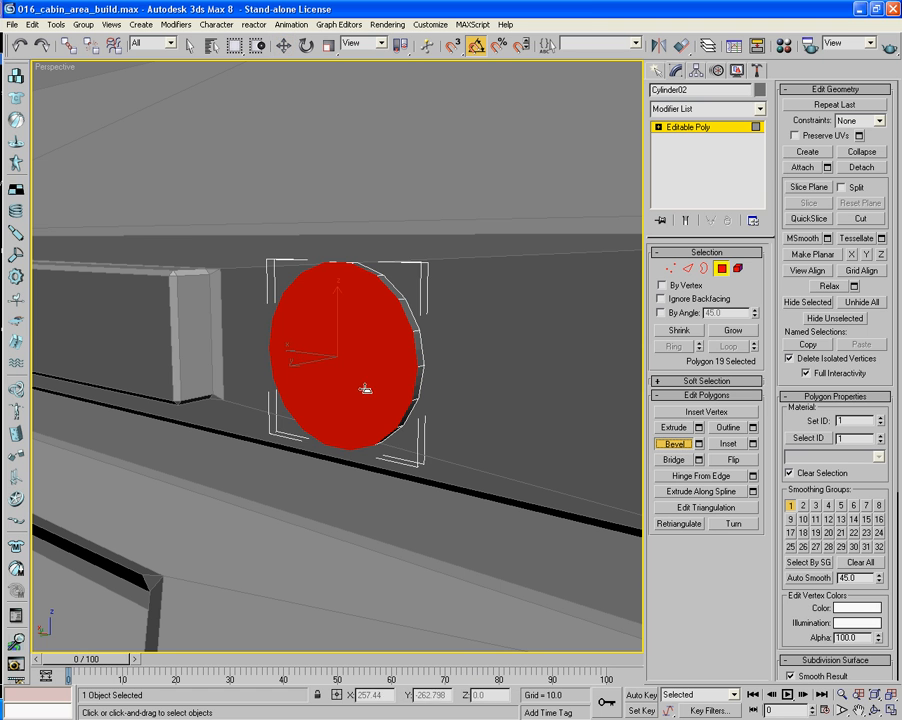
pyautogui.moveTo(366, 384); pyautogui.dragTo(367, 385)
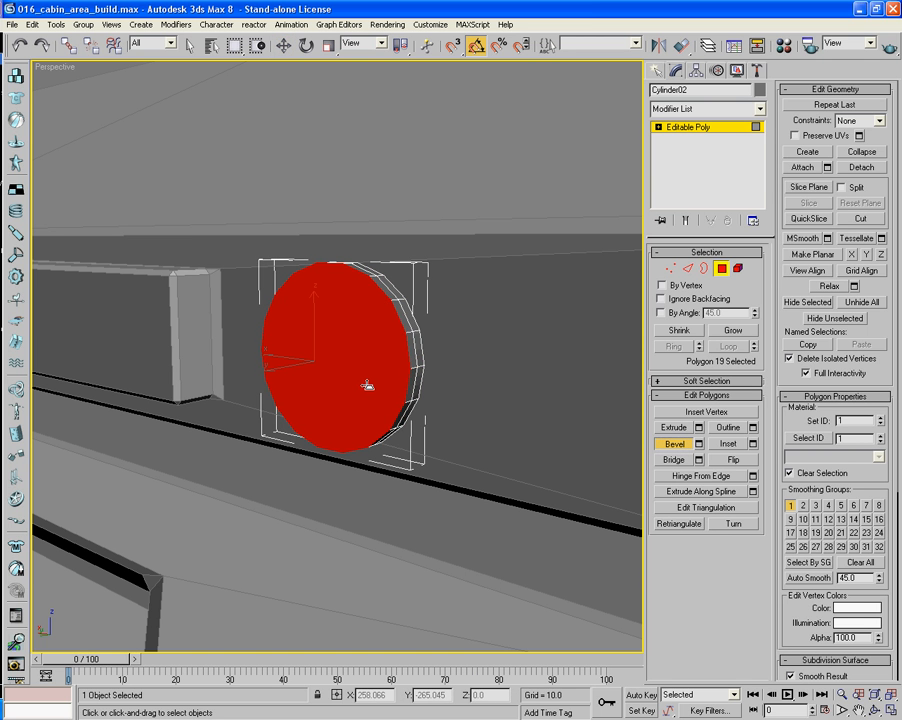
pyautogui.click(363, 382)
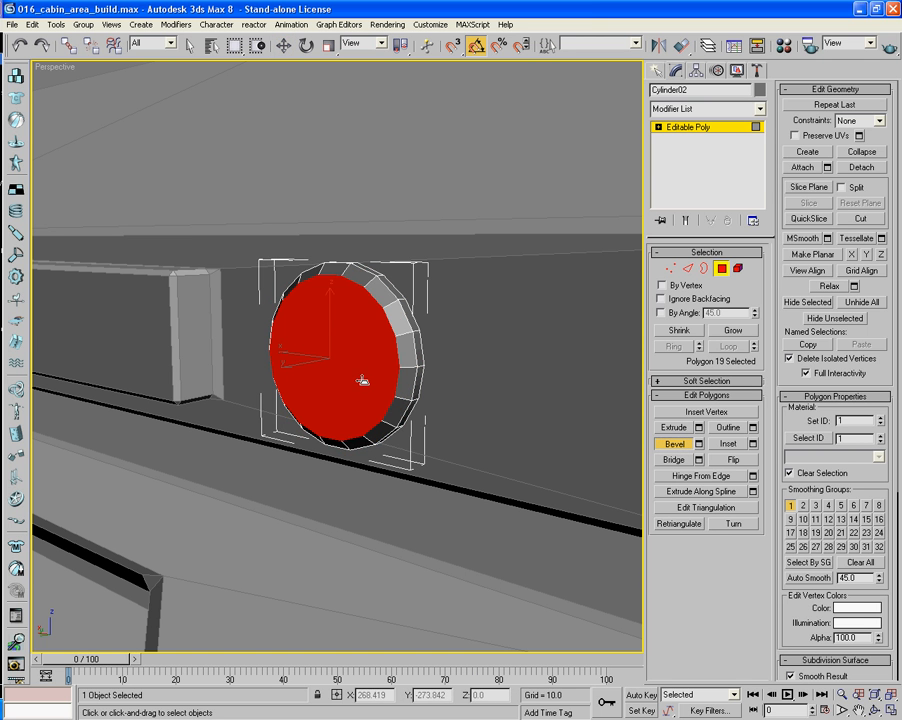
pyautogui.moveTo(363, 382); pyautogui.dragTo(343, 366)
# Try shaping a dome inside the recessed centre with freehand bevels, and undo them.
pyautogui.click(358, 374)
pyautogui.click(340, 366)
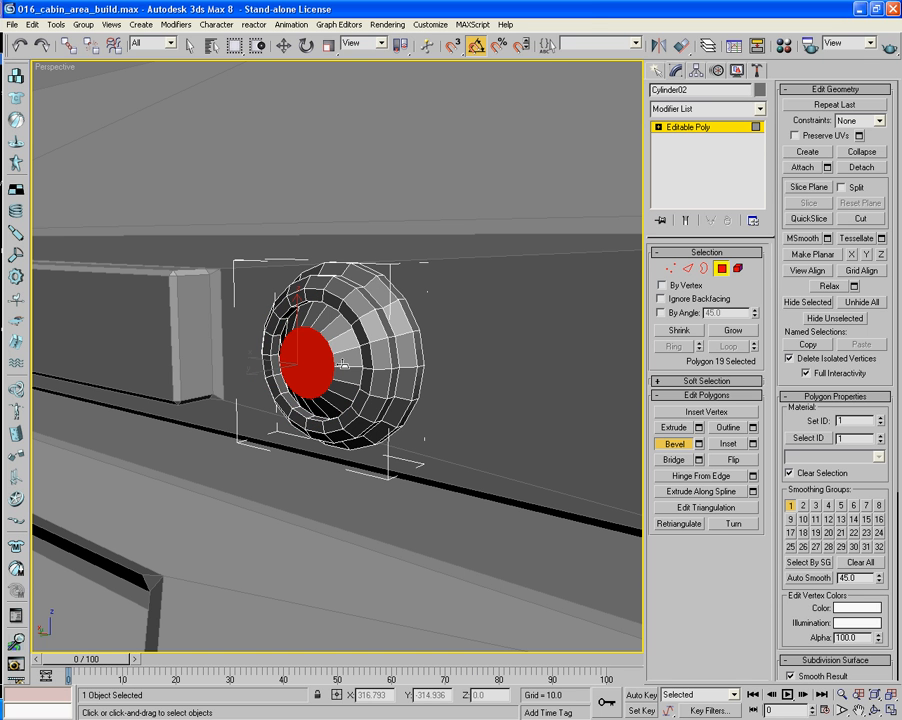
pyautogui.hotkey('ctrl', 'z')
pyautogui.hotkey('ctrl', 'y')
pyautogui.hotkey('ctrl', 'z')
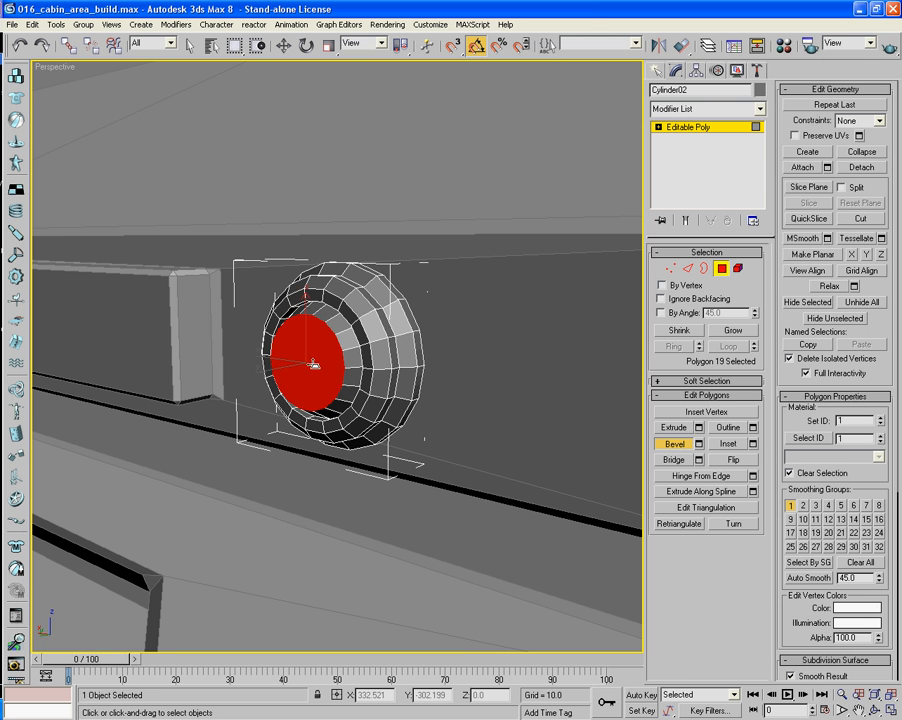
pyautogui.moveTo(312, 365); pyautogui.dragTo(321, 365)
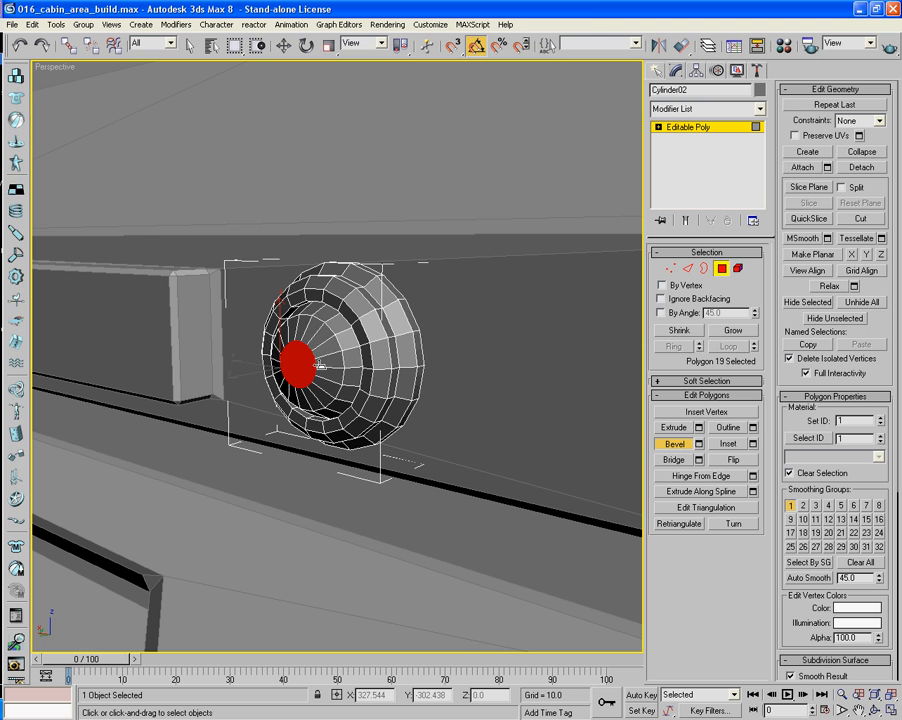
pyautogui.click(320, 365)
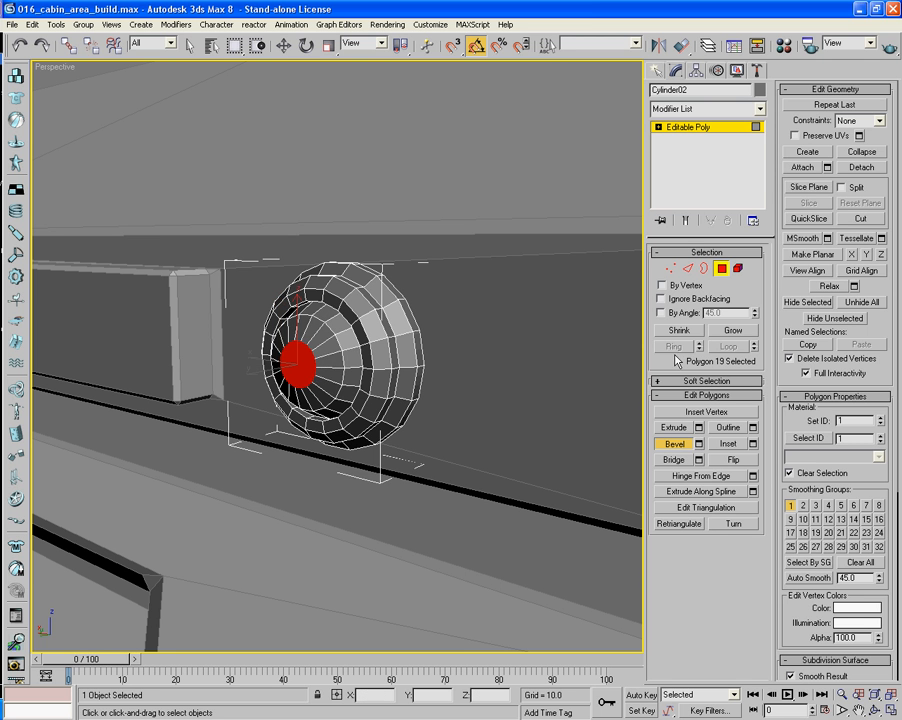
pyautogui.hotkey('ctrl', 'z')
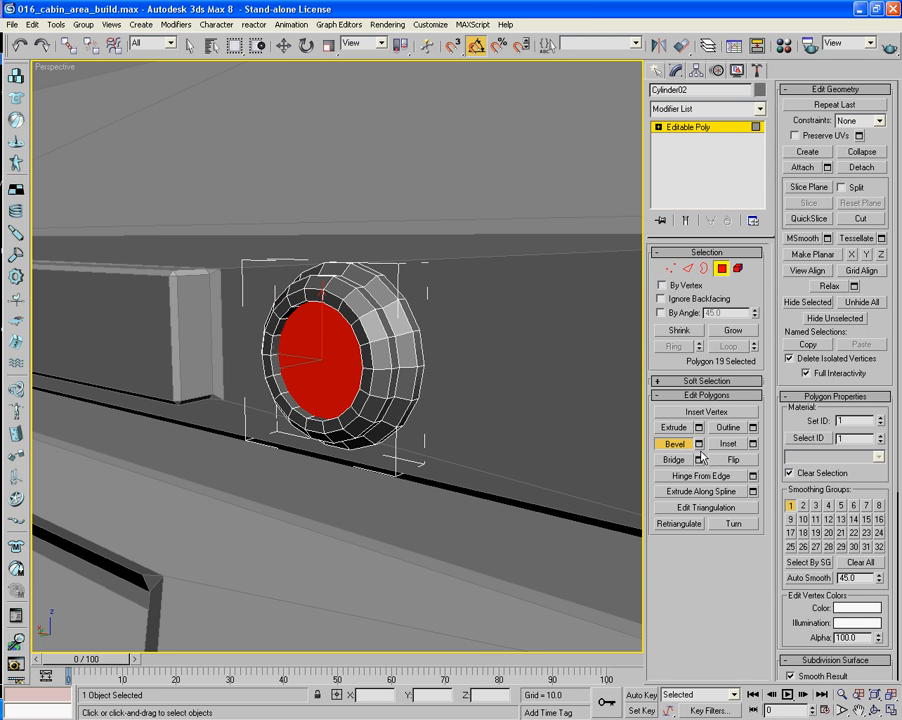
# Bevel the recessed centre polygon twice as a group with height 0.141 and outline amount -0.302.
pyautogui.click(699, 446)
pyautogui.moveTo(709, 396)
pyautogui.mouseDown()
pyautogui.moveTo(709, 424)
pyautogui.moveTo(710, 405)
pyautogui.mouseUp()
pyautogui.click(709, 428)
pyautogui.click(580, 448)
pyautogui.click(580, 450)
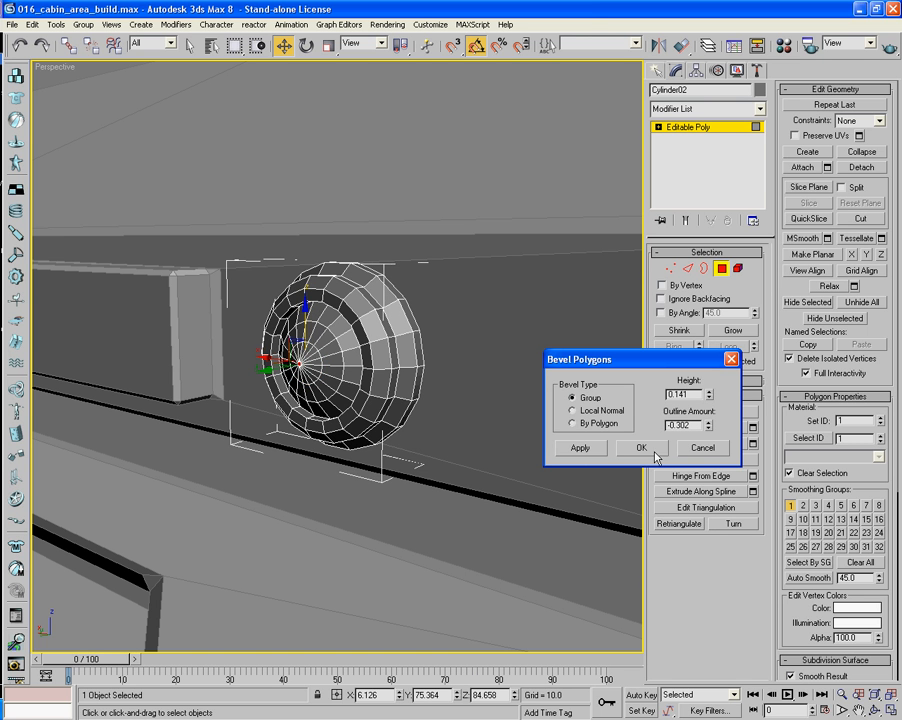
pyautogui.click(641, 448)
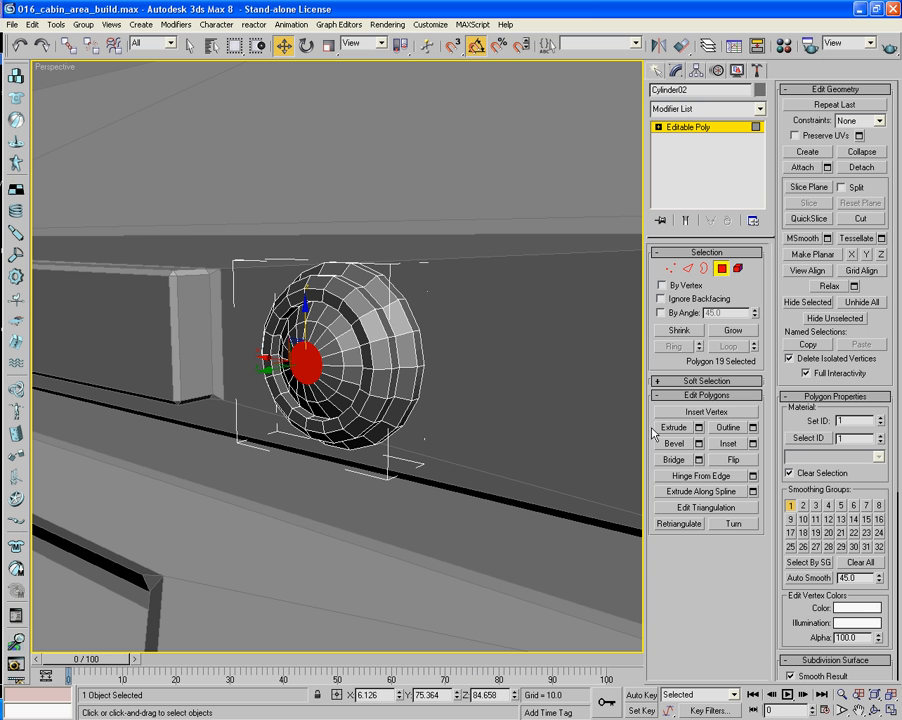
# Bevel the small centre polygon once more, collapse it into a single vertex, and select that vertex at the dome's tip.
pyautogui.click(698, 427)
pyautogui.click(692, 446)
pyautogui.click(752, 443)
pyautogui.click(638, 504)
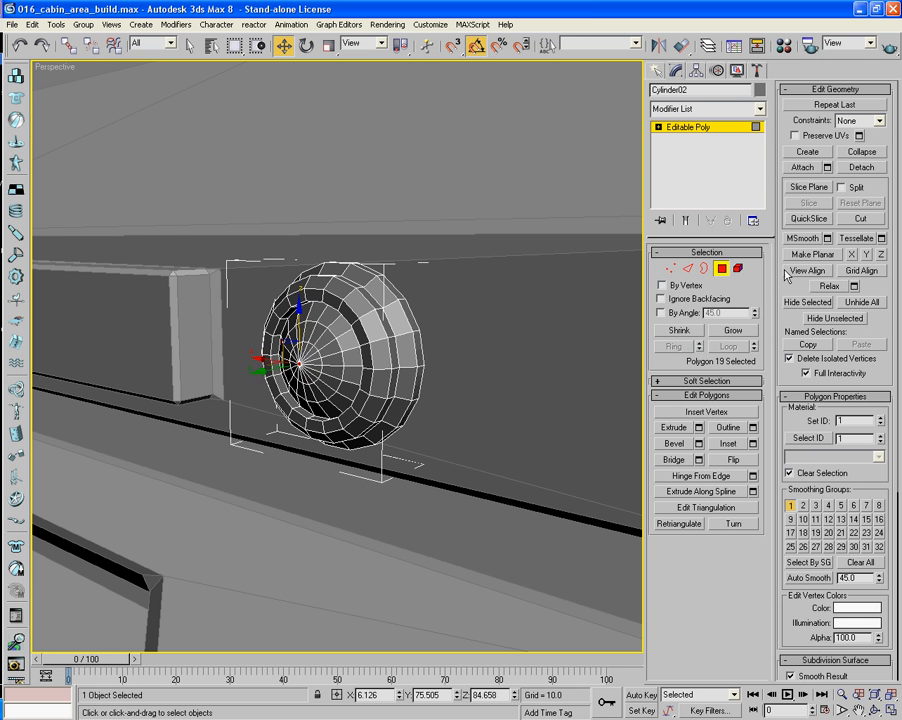
pyautogui.click(873, 154)
pyautogui.press('1')
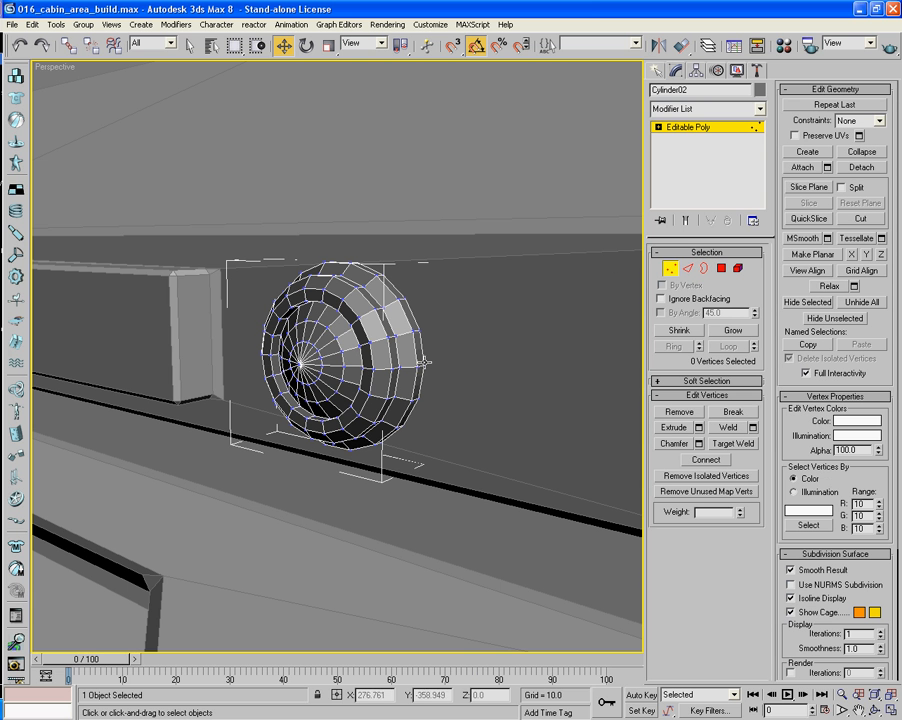
pyautogui.click(298, 358)
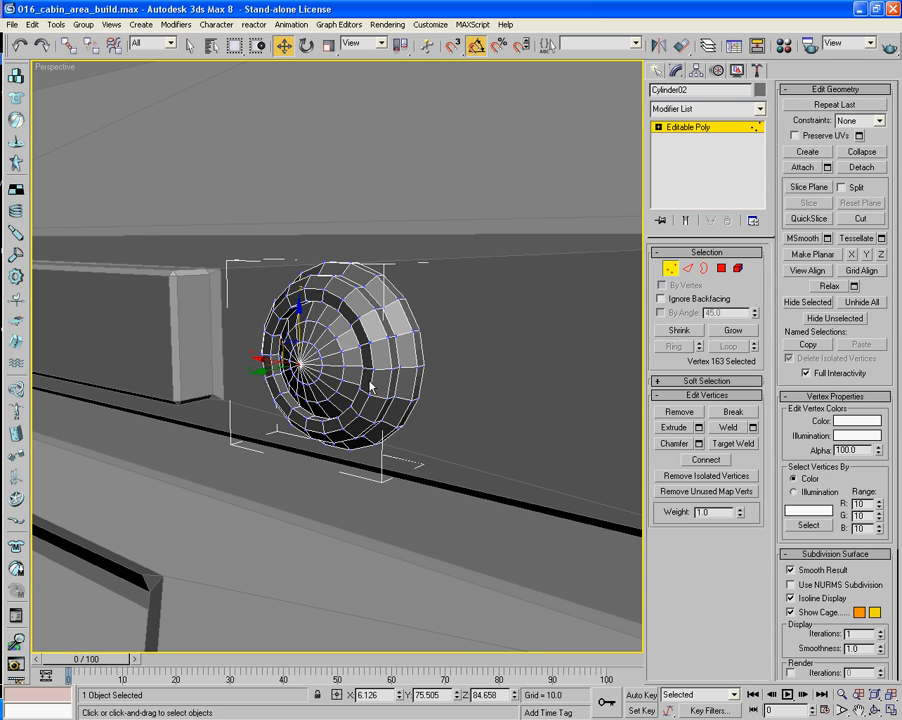
# Move the dome's tip vertex slightly along Y to 75.415.
pyautogui.keyDown('alt'); pyautogui.moveTo(300, 362); pyautogui.dragTo(226, 393, button='middle'); pyautogui.keyUp('alt')
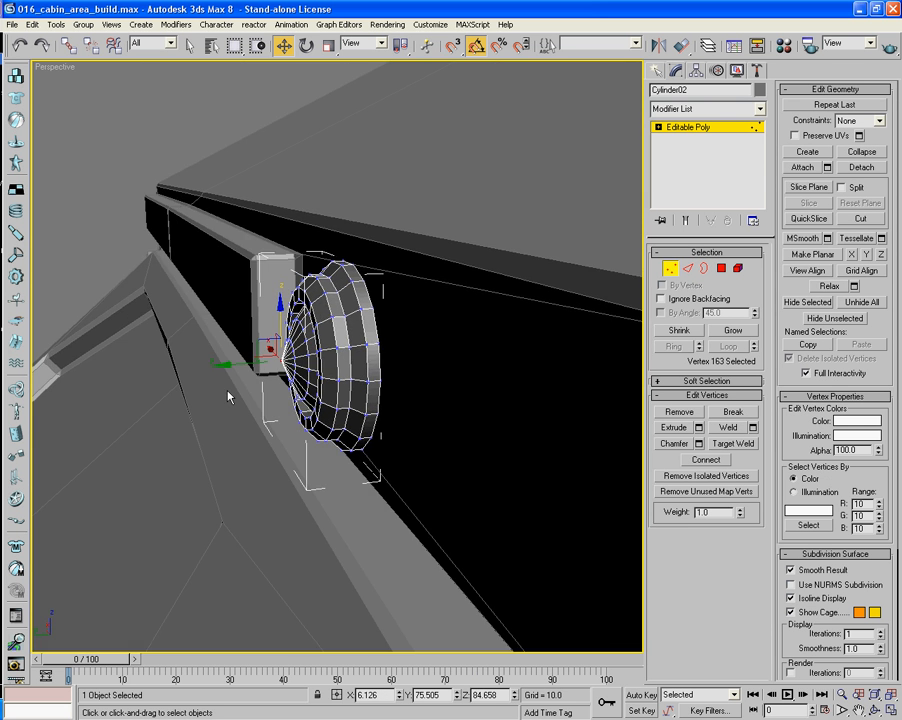
pyautogui.moveTo(226, 365); pyautogui.dragTo(227, 380)
pyautogui.keyDown('alt'); pyautogui.moveTo(276, 395); pyautogui.dragTo(434, 377, button='middle'); pyautogui.keyUp('alt')
pyautogui.scroll(3, 351, 388)
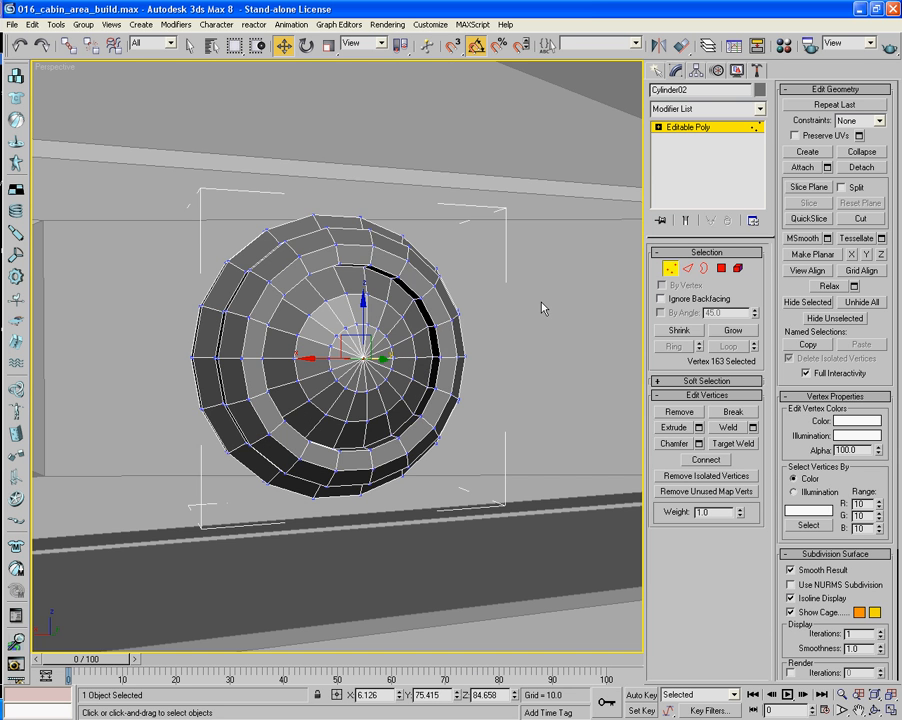
# Chamfer three edge loops of the round light, at the recess lip and around the outer rim, by 0.04.
pyautogui.click(688, 268)
pyautogui.click(423, 310)
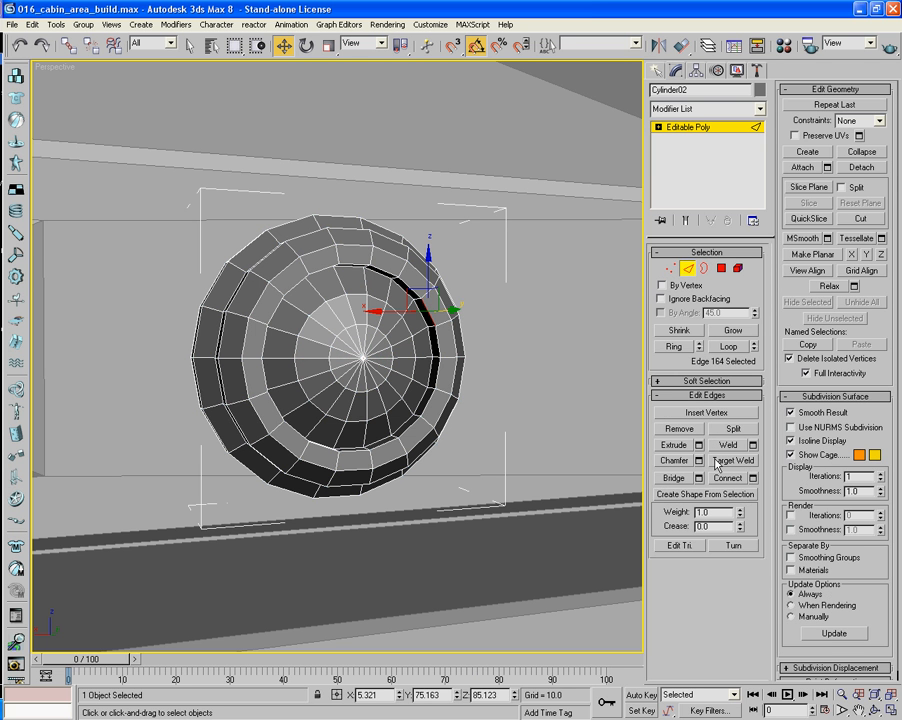
pyautogui.click(729, 346)
pyautogui.keyDown('alt'); pyautogui.moveTo(600, 362); pyautogui.dragTo(449, 383, button='middle'); pyautogui.keyUp('alt')
pyautogui.keyDown('ctrl'); pyautogui.click(405, 332); pyautogui.keyUp('ctrl')
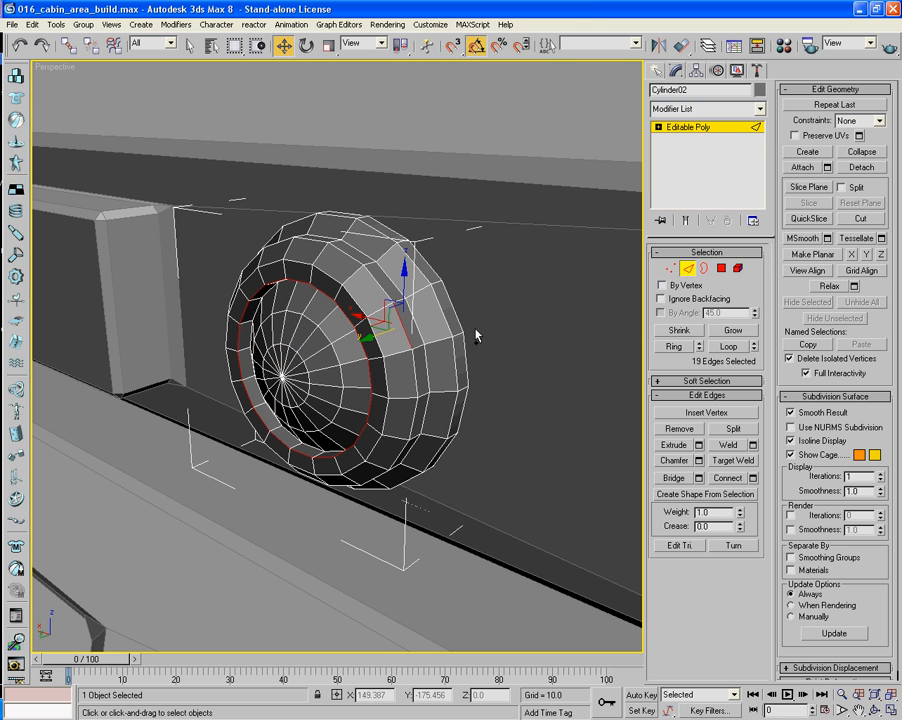
pyautogui.keyDown('ctrl'); pyautogui.click(446, 319); pyautogui.keyUp('ctrl')
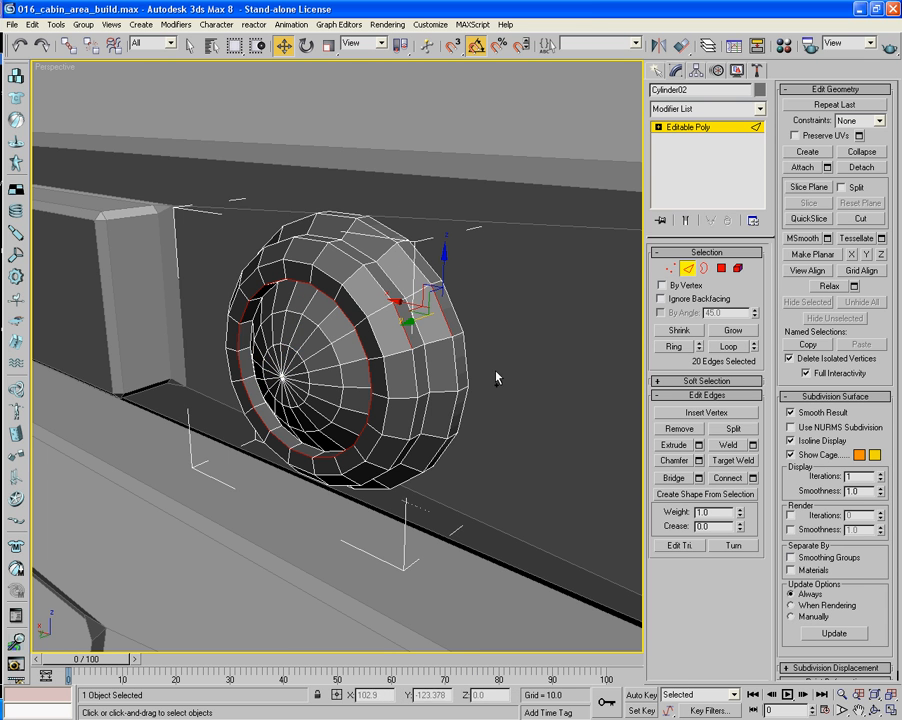
pyautogui.click(729, 346)
pyautogui.click(698, 460)
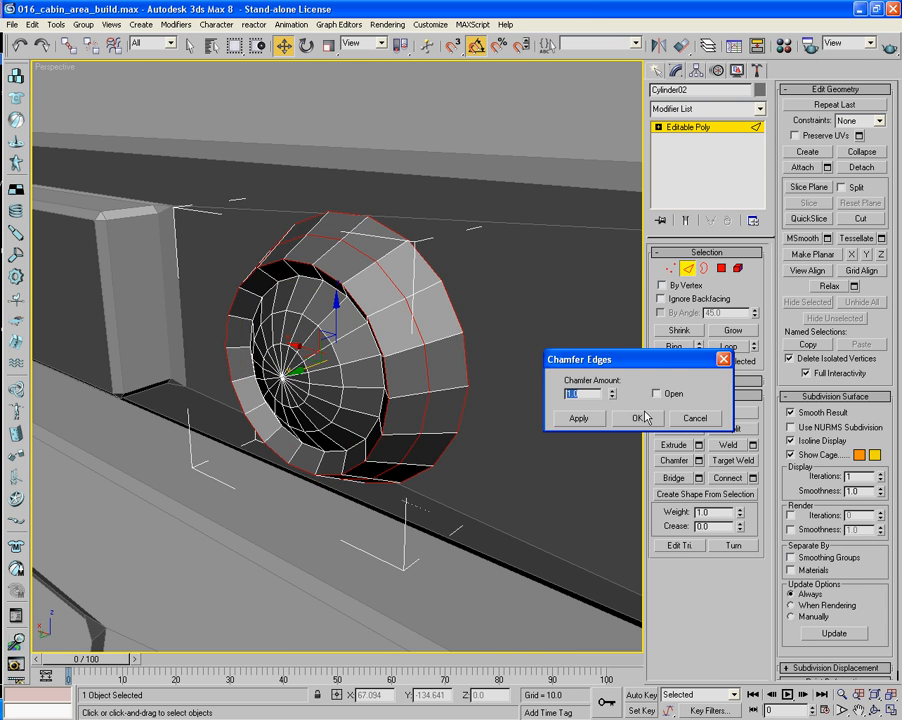
pyautogui.moveTo(613, 406); pyautogui.dragTo(615, 462)
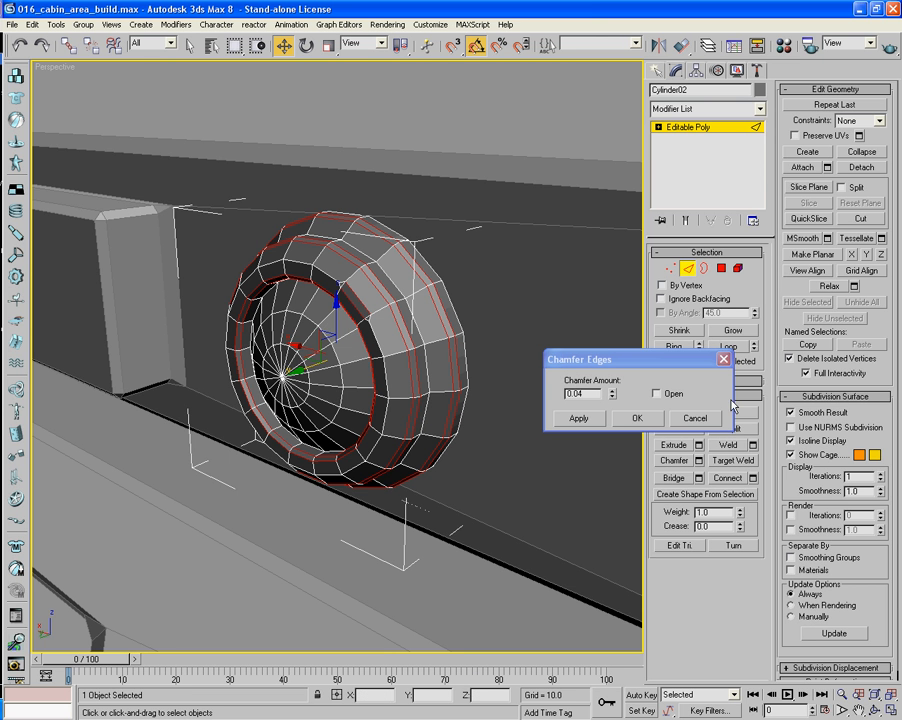
pyautogui.click(636, 418)
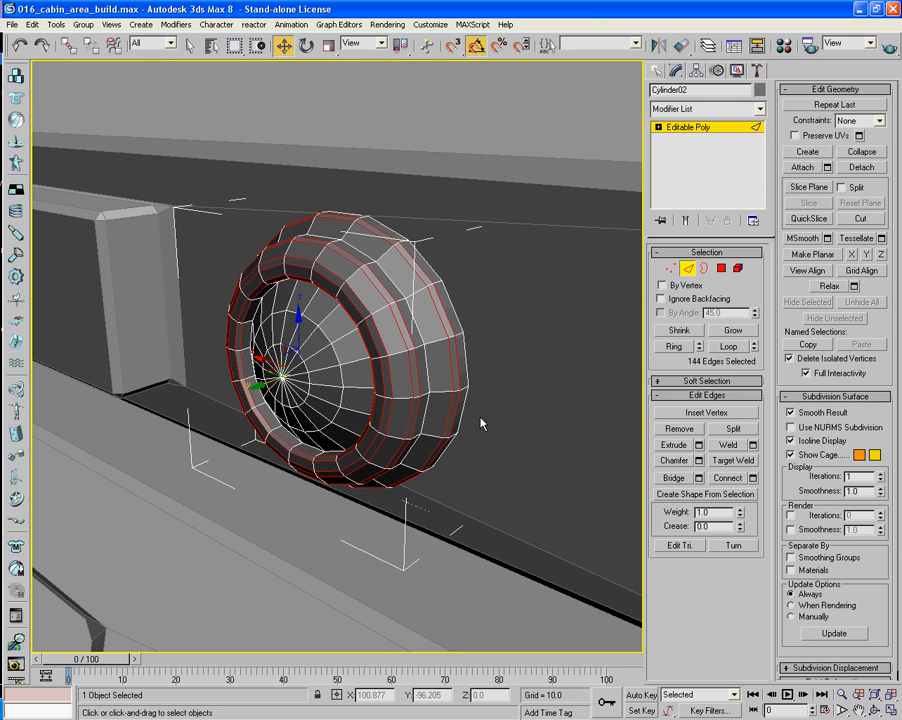
# Try MSmooth on the whole light, view it from several sides without edged faces, and undo the smoothing.
pyautogui.keyDown('alt'); pyautogui.moveTo(479, 421); pyautogui.dragTo(612, 382, button='middle'); pyautogui.keyUp('alt')
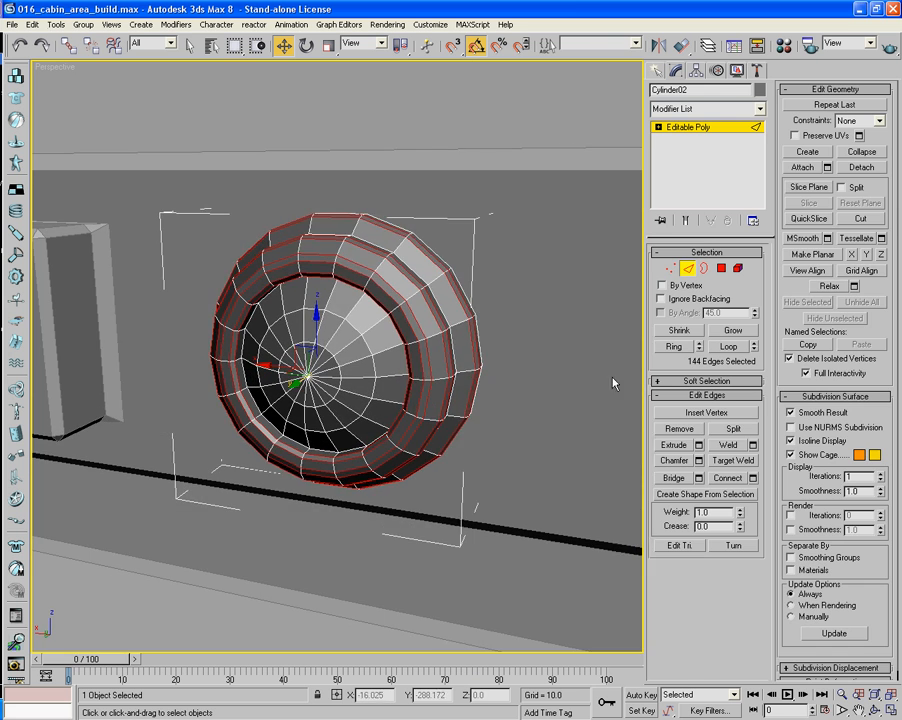
pyautogui.click(688, 268)
pyautogui.keyDown('alt'); pyautogui.moveTo(503, 362); pyautogui.dragTo(540, 380, button='middle'); pyautogui.keyUp('alt')
pyautogui.click(672, 544)
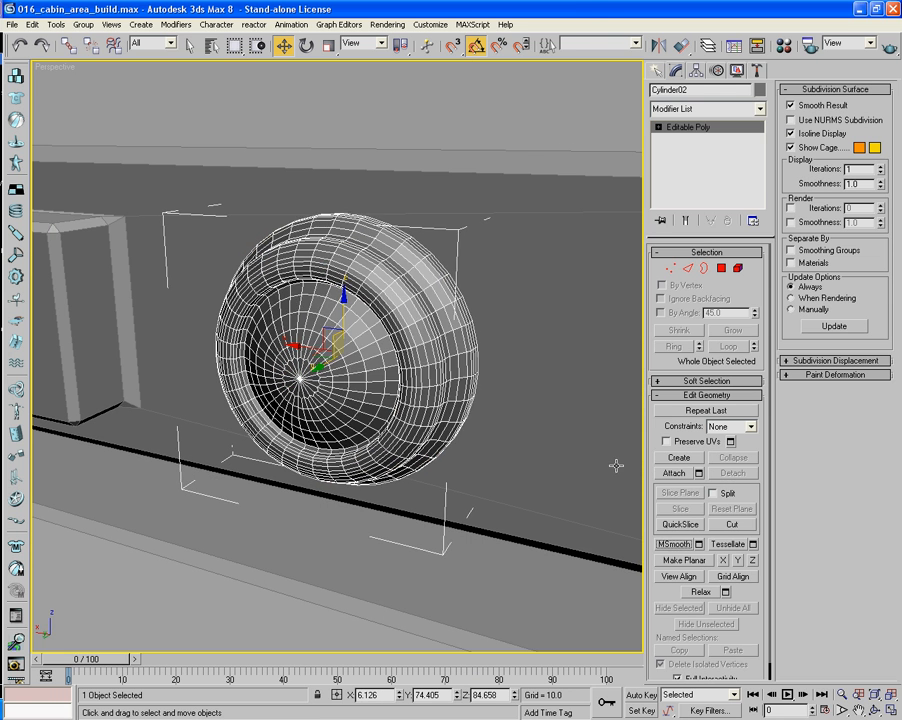
pyautogui.moveTo(616, 466)
pyautogui.keyDown('alt'); pyautogui.mouseDown(button='middle')
pyautogui.moveTo(592, 483)
pyautogui.moveTo(630, 479)
pyautogui.mouseUp(button='middle'); pyautogui.keyUp('alt')
pyautogui.press('F4')
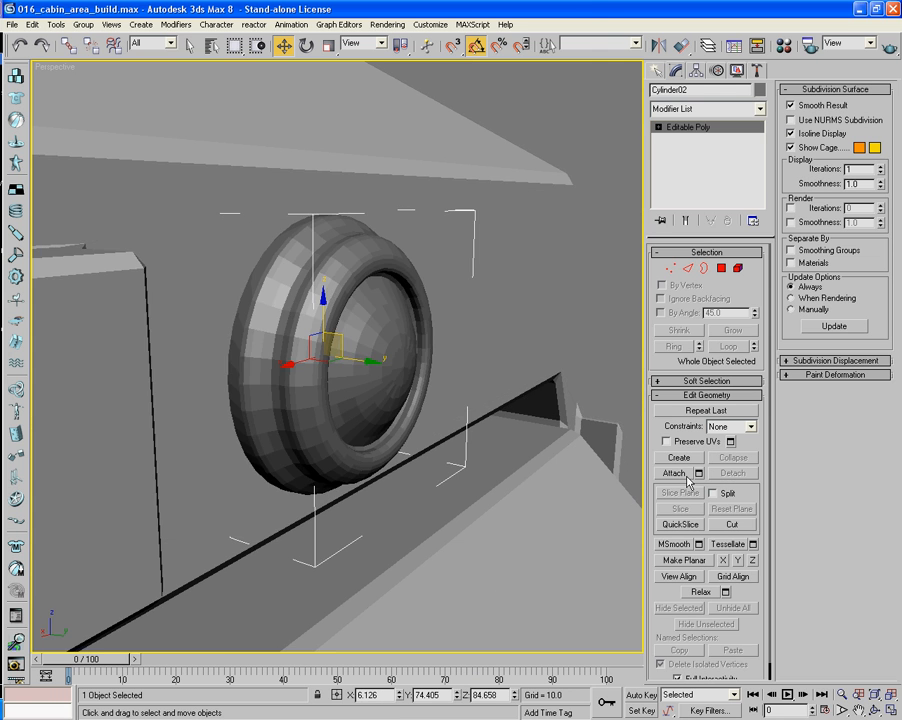
pyautogui.press('F4')
pyautogui.hotkey('ctrl', 'z')
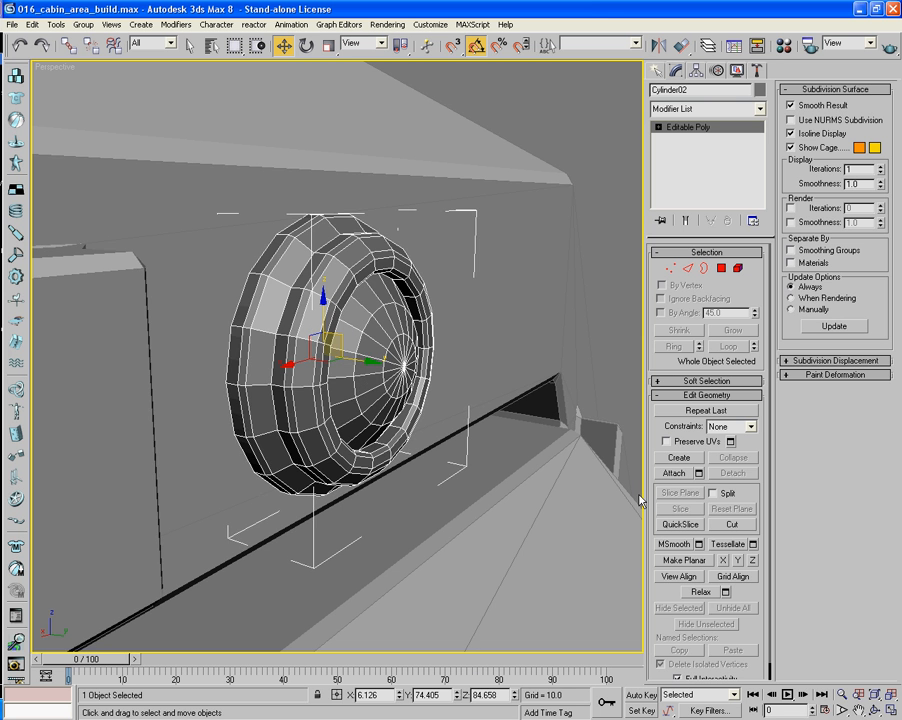
pyautogui.keyDown('alt'); pyautogui.moveTo(544, 465); pyautogui.dragTo(400, 455, button='middle'); pyautogui.keyUp('alt')
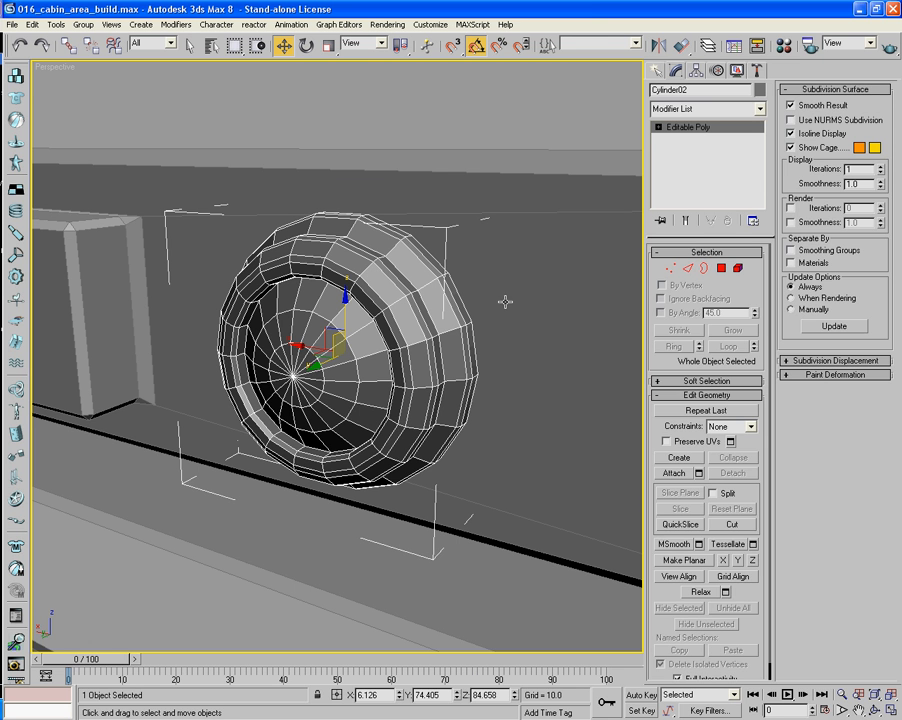
# Create a linear shape from the edge loop around the back of the light.
pyautogui.click(688, 268)
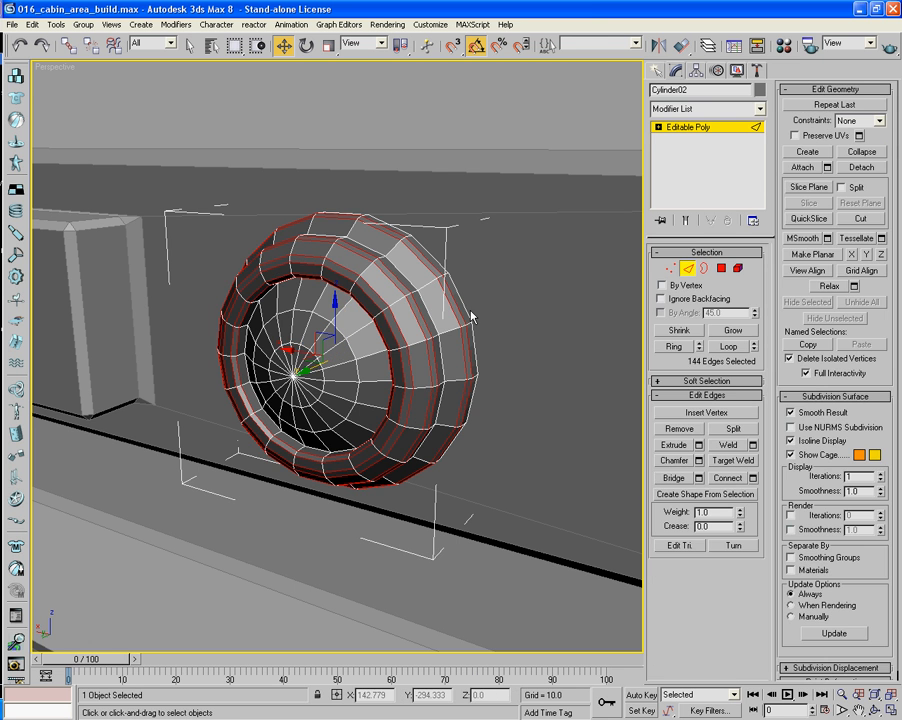
pyautogui.click(467, 308)
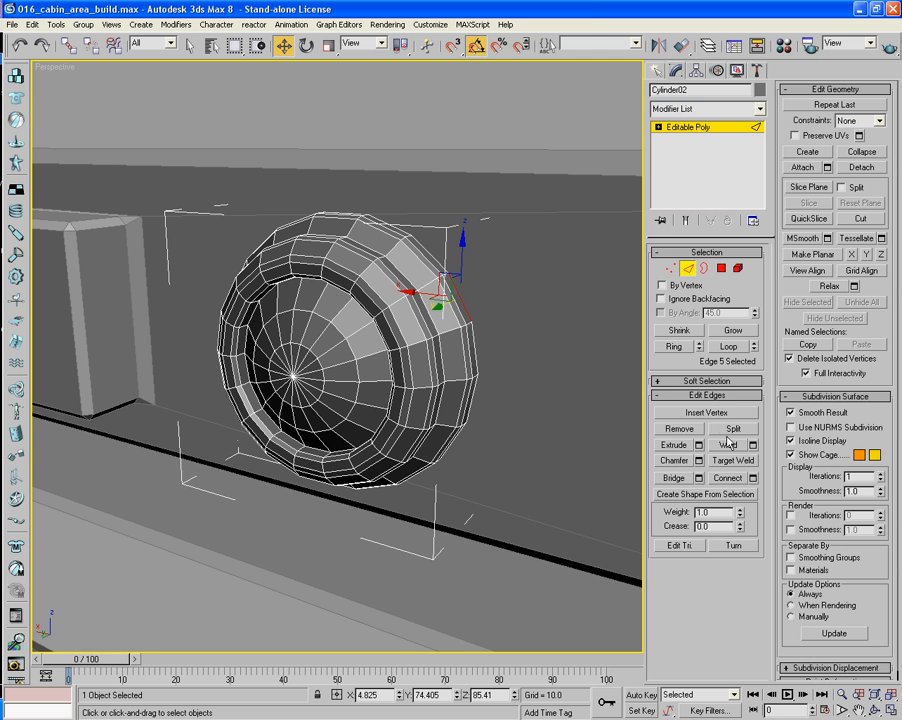
pyautogui.click(729, 346)
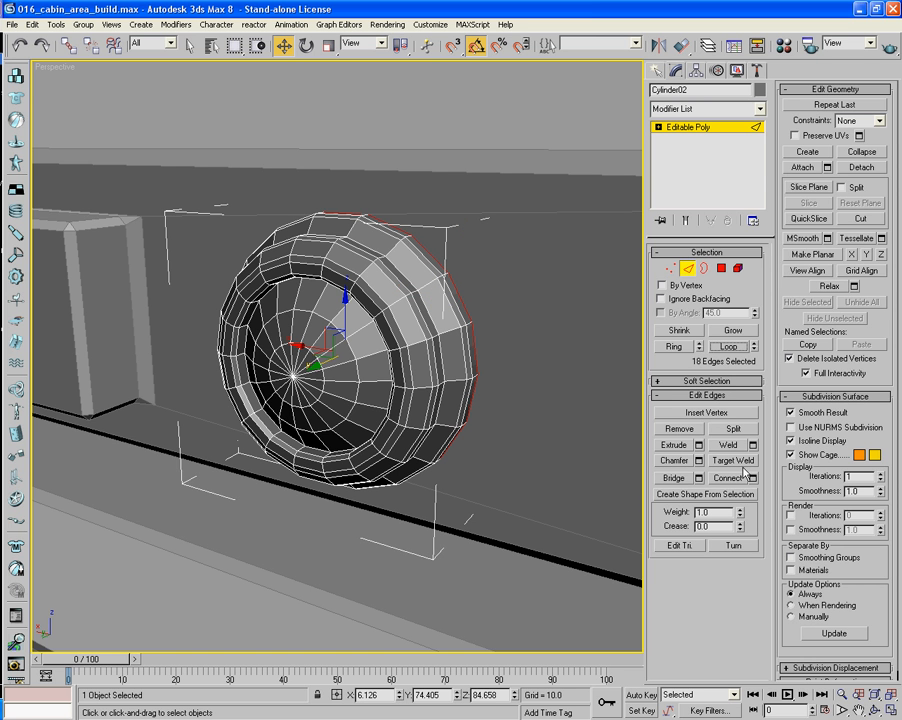
pyautogui.click(731, 494)
pyautogui.click(662, 405)
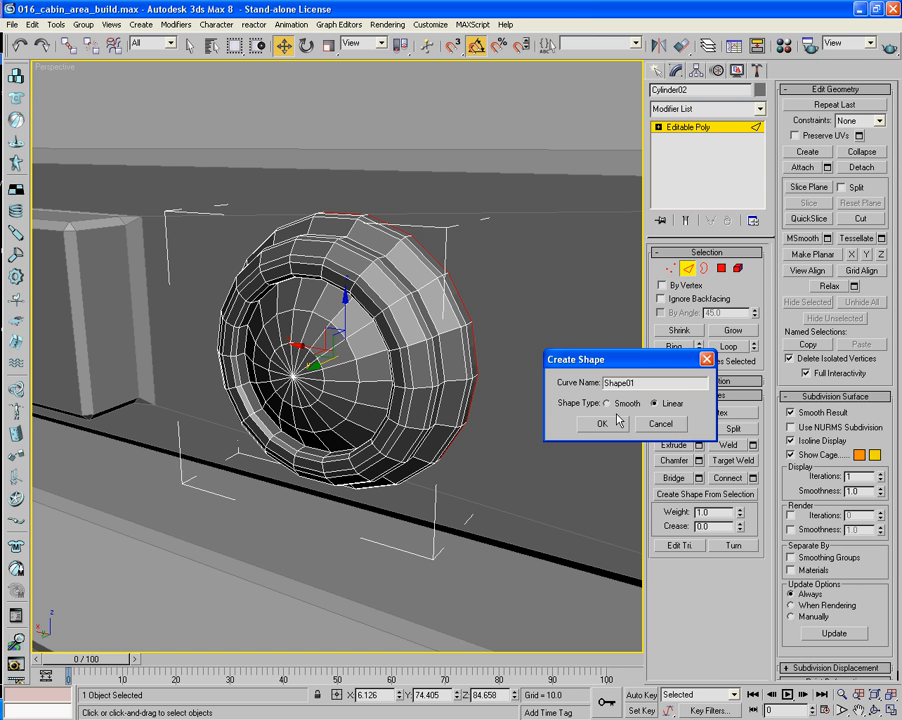
pyautogui.click(603, 423)
pyautogui.click(687, 270)
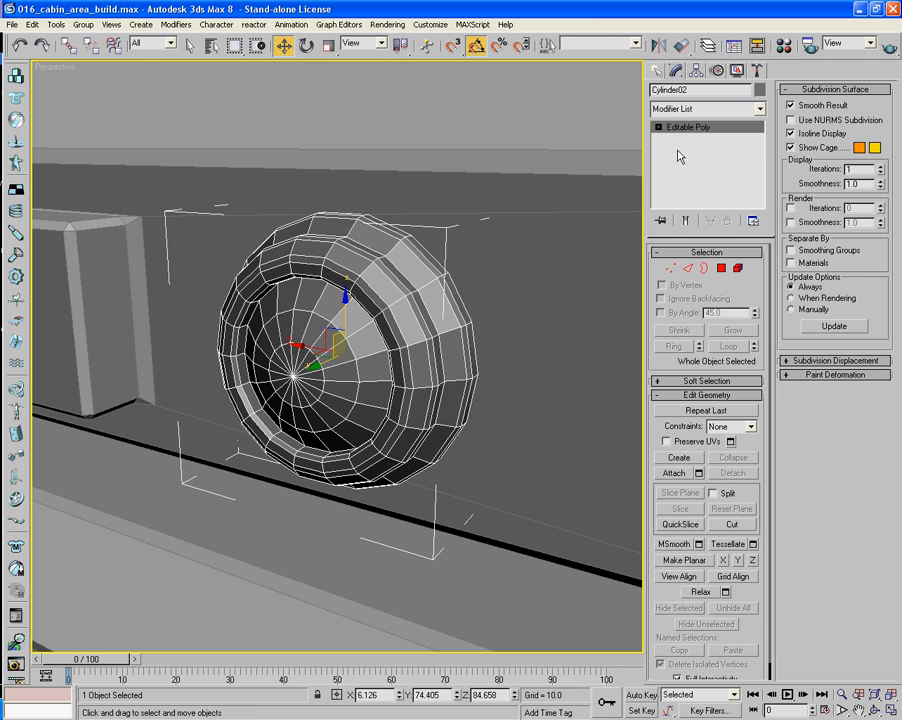
# Enable the new spline loop in the renderer and viewport, with a radial thickness of 0.1 and 4 sides.
pyautogui.press('h')
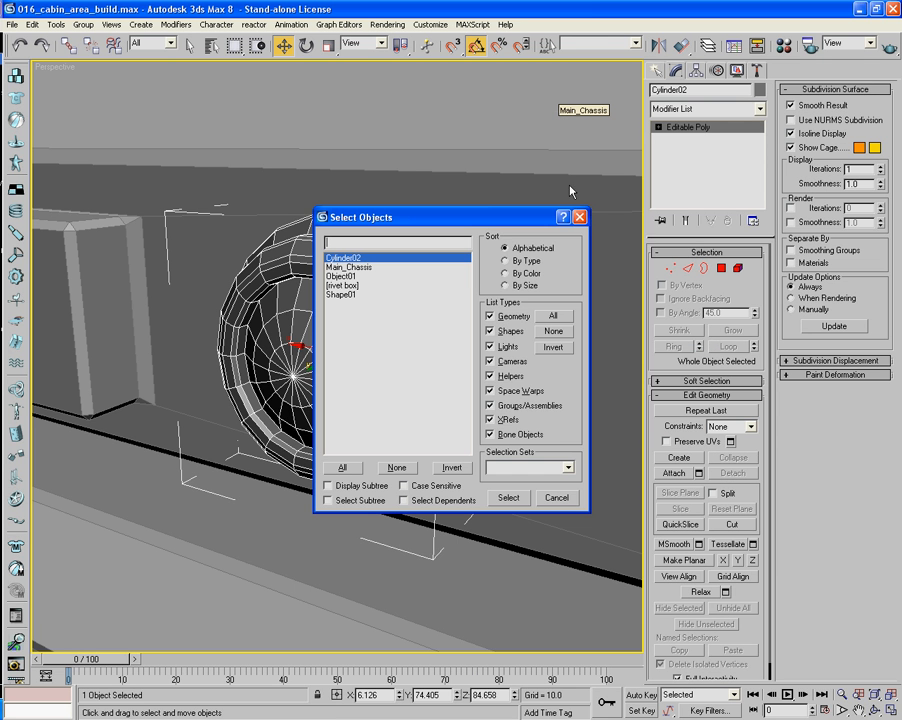
pyautogui.click(340, 295)
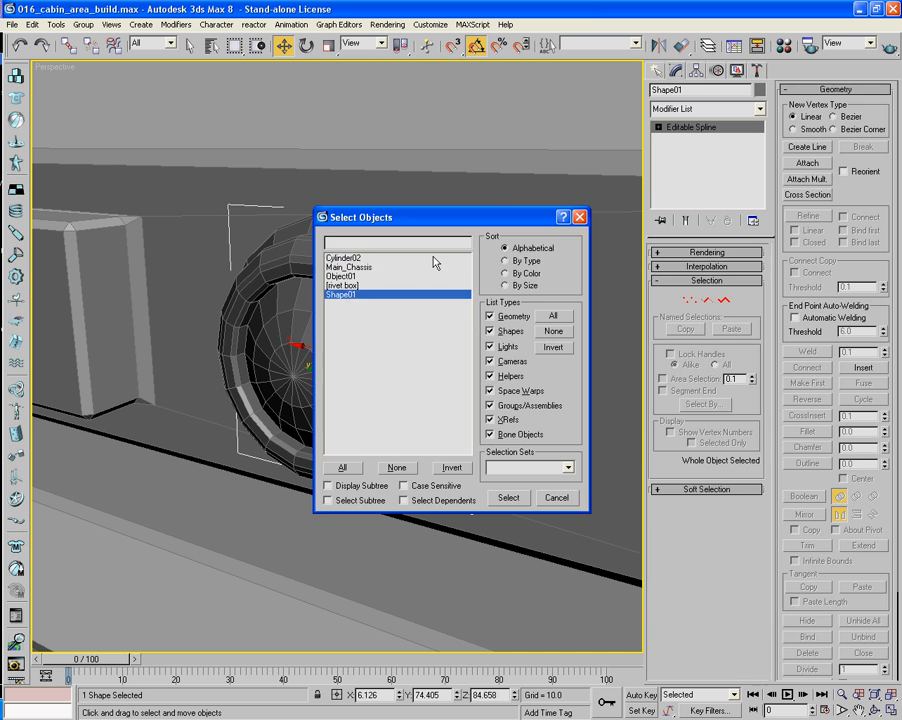
pyautogui.press('Return')
pyautogui.click(668, 252)
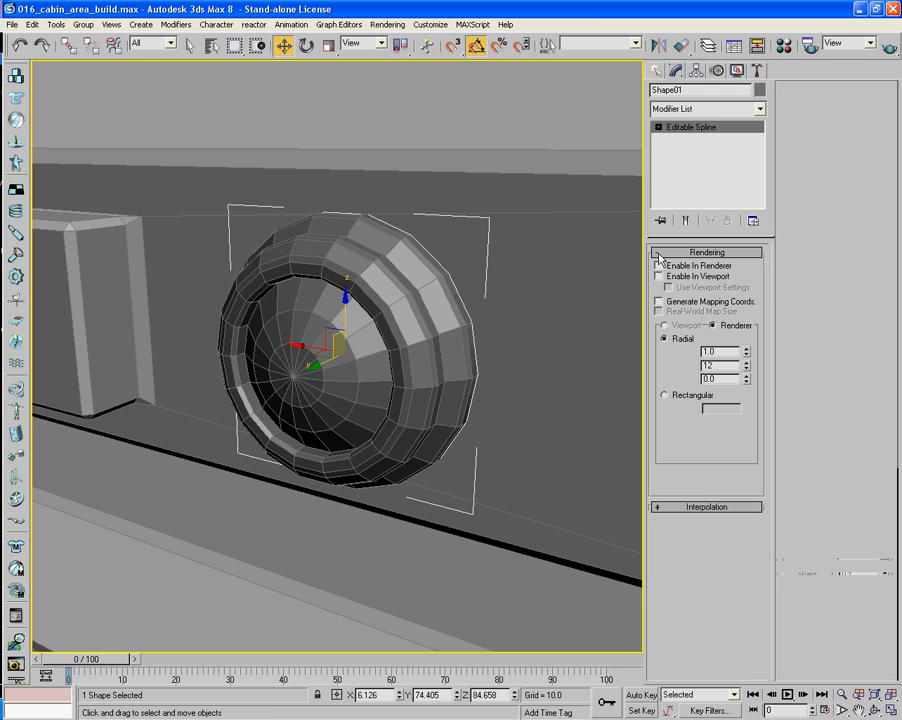
pyautogui.click(658, 276)
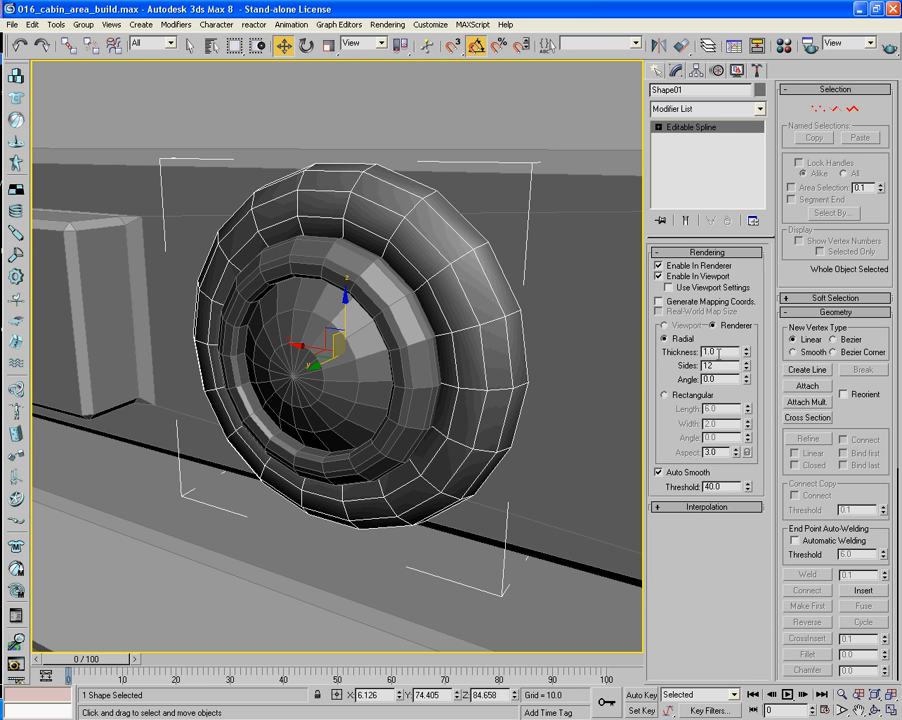
pyautogui.moveTo(746, 353); pyautogui.dragTo(750, 412)
pyautogui.moveTo(744, 357); pyautogui.dragTo(748, 364)
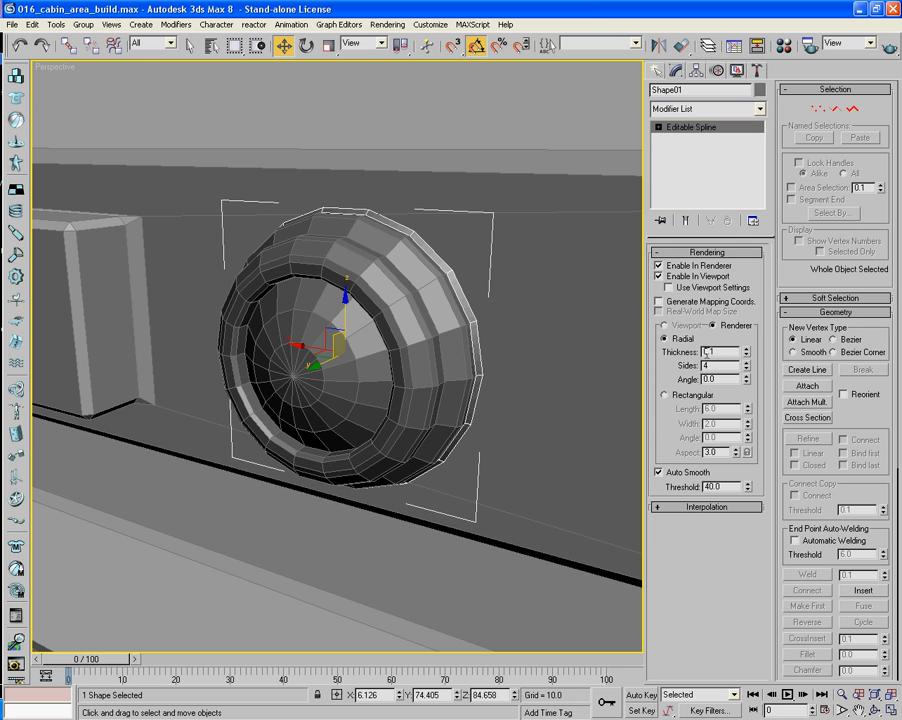
# Convert the thickened spline ring around the light's base to an editable poly.
pyautogui.rightClick(485, 380)
pyautogui.moveTo(520, 493)
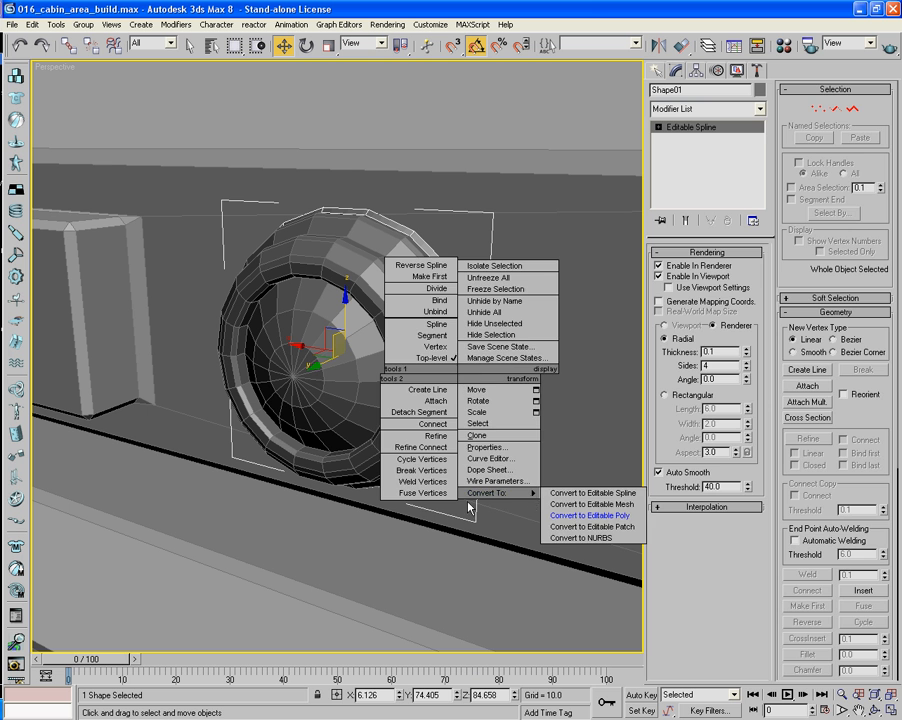
pyautogui.click(586, 515)
# Select the outer-facing polygons one after another around the circumference of the ring at the light's base.
pyautogui.click(721, 269)
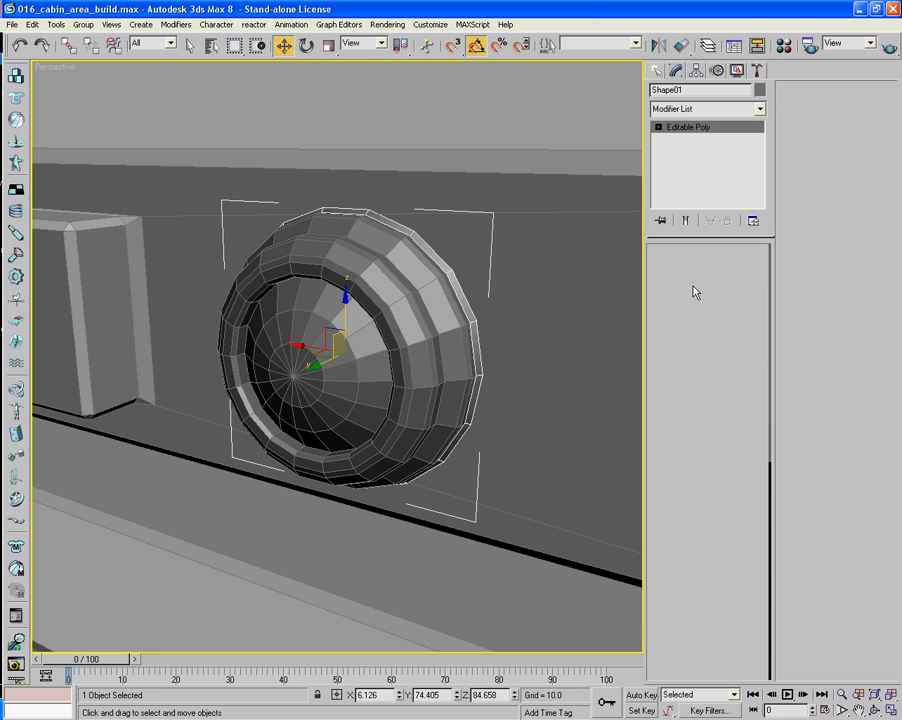
pyautogui.click(475, 340)
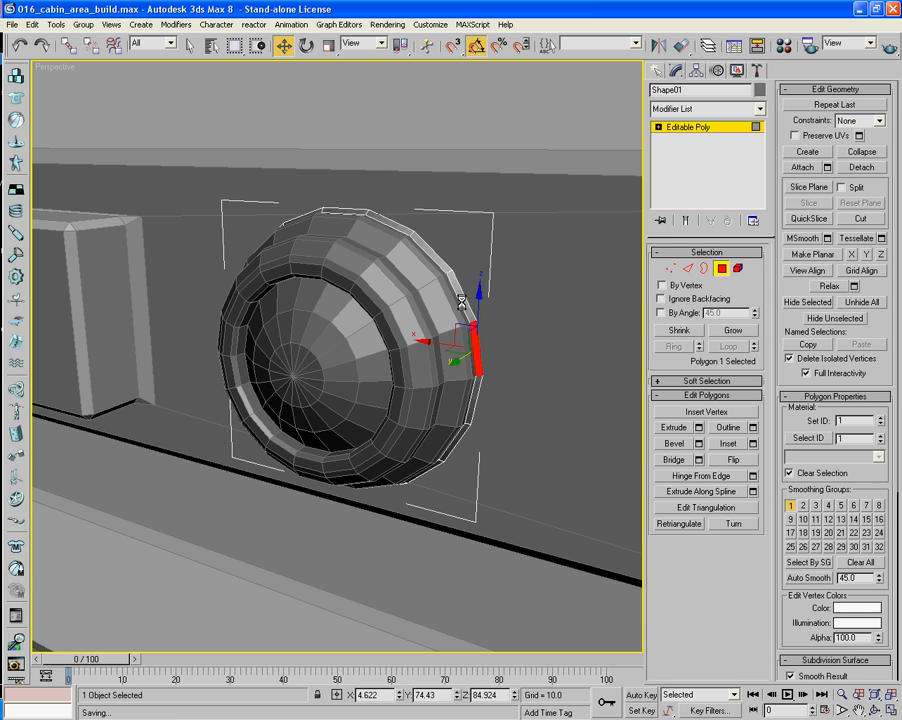
pyautogui.keyDown('ctrl'); pyautogui.click(461, 303); pyautogui.keyUp('ctrl')
pyautogui.keyDown('ctrl'); pyautogui.click(430, 250); pyautogui.keyUp('ctrl')
pyautogui.press('q')
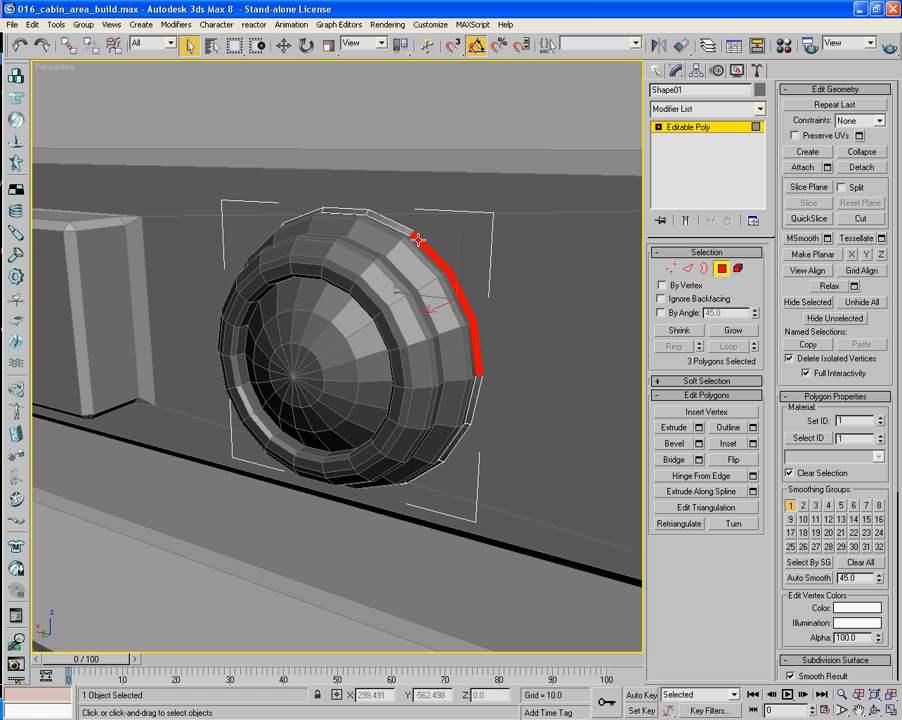
pyautogui.keyDown('ctrl'); pyautogui.click(398, 226); pyautogui.keyUp('ctrl')
pyautogui.keyDown('ctrl'); pyautogui.click(350, 211); pyautogui.keyUp('ctrl')
pyautogui.keyDown('alt'); pyautogui.moveTo(316, 218); pyautogui.dragTo(345, 222, button='middle'); pyautogui.keyUp('alt')
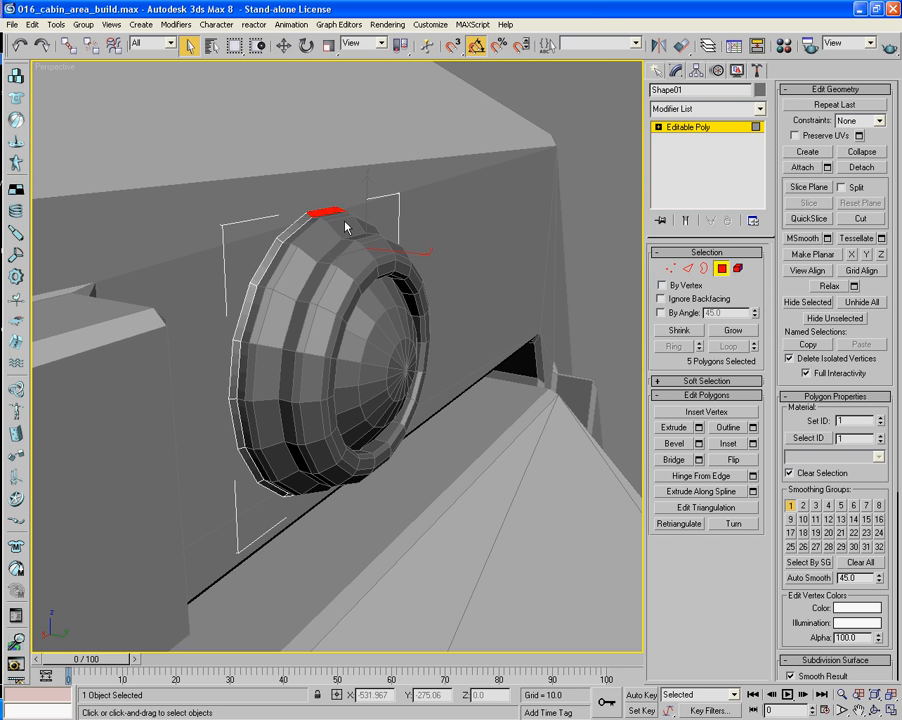
pyautogui.keyDown('ctrl'); pyautogui.click(292, 222); pyautogui.keyUp('ctrl')
pyautogui.keyDown('ctrl'); pyautogui.click(264, 258); pyautogui.keyUp('ctrl')
pyautogui.keyDown('ctrl'); pyautogui.click(241, 320); pyautogui.keyUp('ctrl')
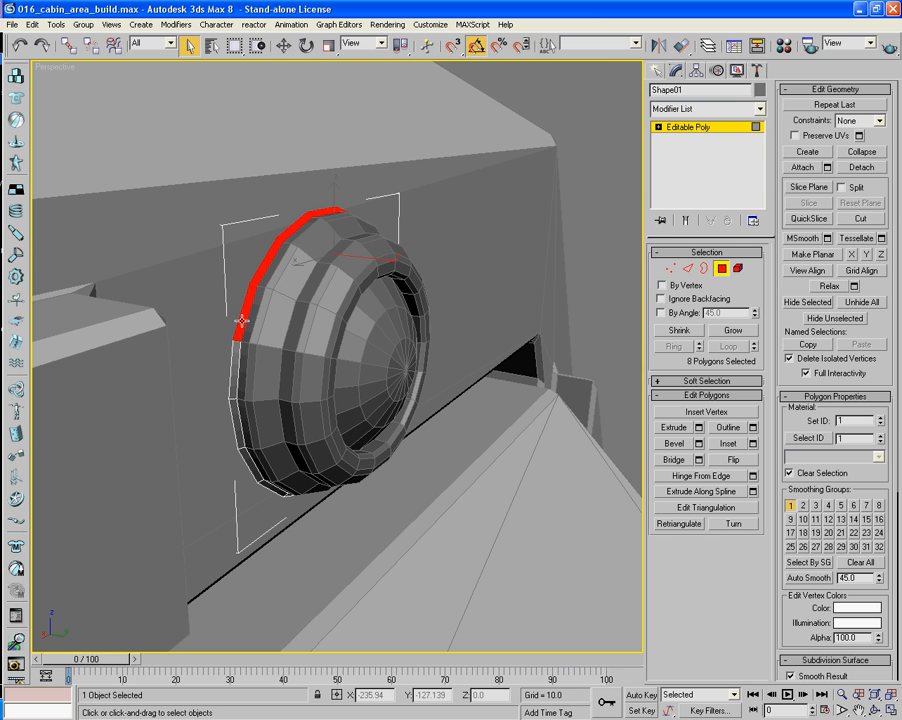
# Select the complete outer rim loop of polygons on Shape01, invert the selection and delete all the other polygons.
pyautogui.keyDown('ctrl'); pyautogui.click(235, 355); pyautogui.keyUp('ctrl')
pyautogui.keyDown('ctrl'); pyautogui.click(233, 413); pyautogui.keyUp('ctrl')
pyautogui.keyDown('alt'); pyautogui.moveTo(277, 489); pyautogui.dragTo(260, 437, button='middle'); pyautogui.keyUp('alt')
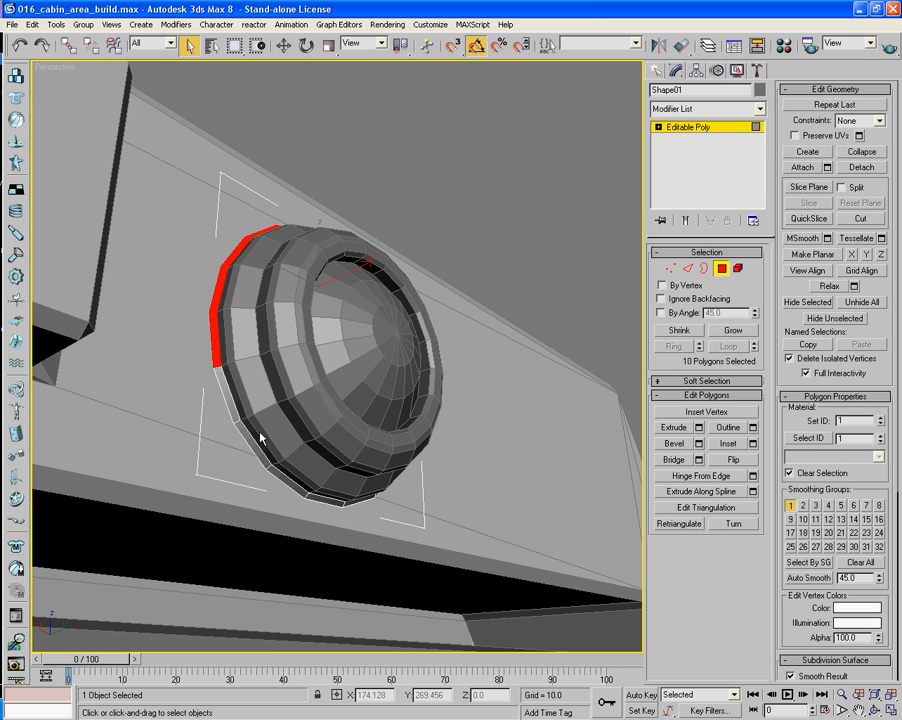
pyautogui.keyDown('ctrl'); pyautogui.click(232, 395); pyautogui.keyUp('ctrl')
pyautogui.keyDown('ctrl'); pyautogui.click(255, 445); pyautogui.keyUp('ctrl')
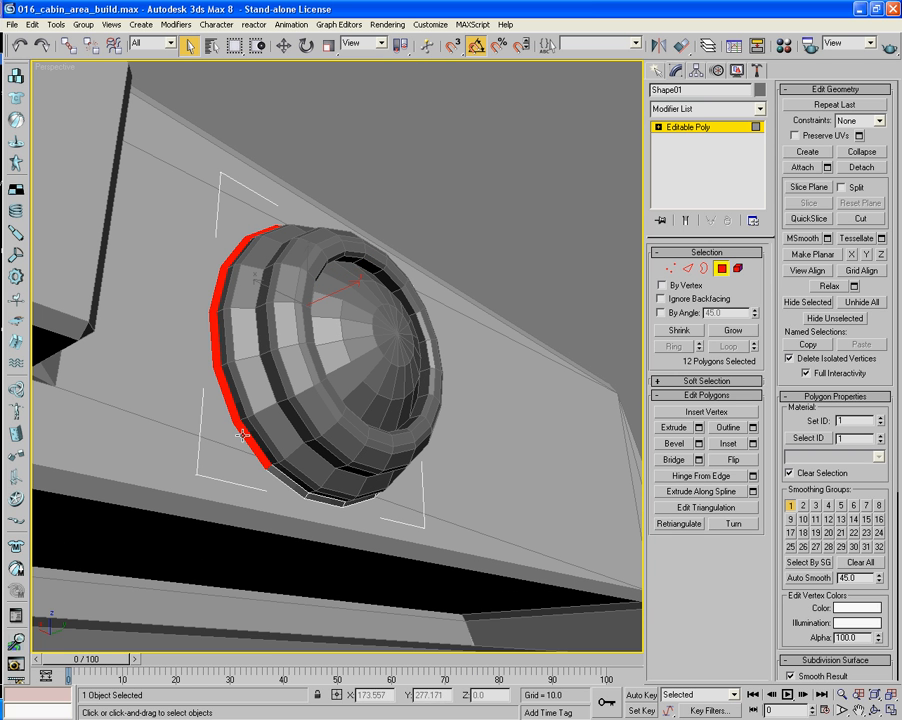
pyautogui.keyDown('ctrl'); pyautogui.click(287, 481); pyautogui.keyUp('ctrl')
pyautogui.keyDown('ctrl'); pyautogui.click(317, 500); pyautogui.keyUp('ctrl')
pyautogui.keyDown('alt'); pyautogui.moveTo(447, 504); pyautogui.dragTo(317, 502, button='middle'); pyautogui.keyUp('alt')
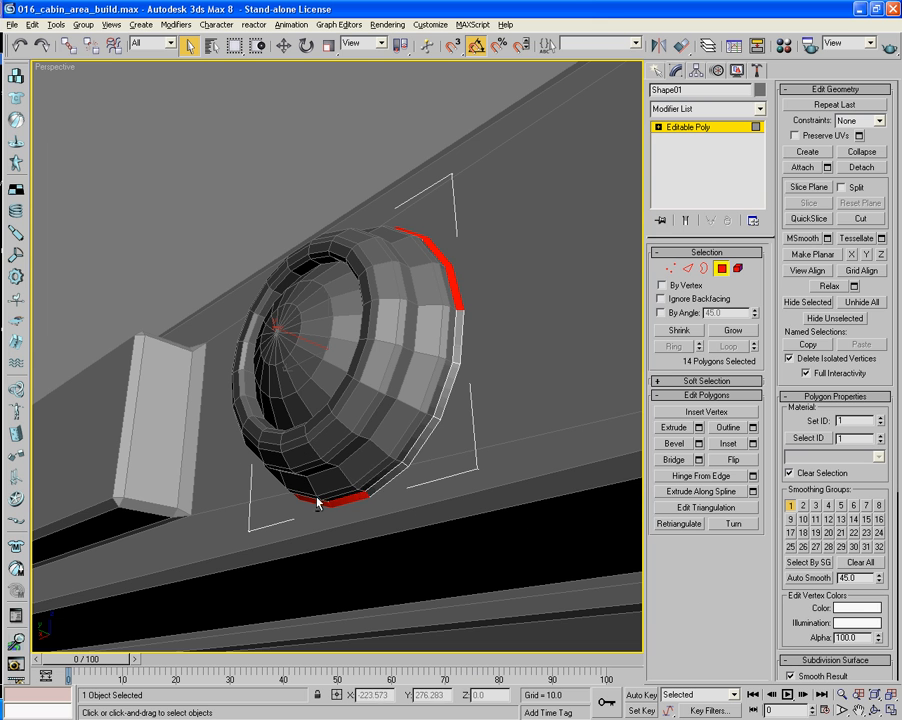
pyautogui.keyDown('ctrl'); pyautogui.click(384, 484); pyautogui.keyUp('ctrl')
pyautogui.keyDown('ctrl'); pyautogui.click(425, 432); pyautogui.keyUp('ctrl')
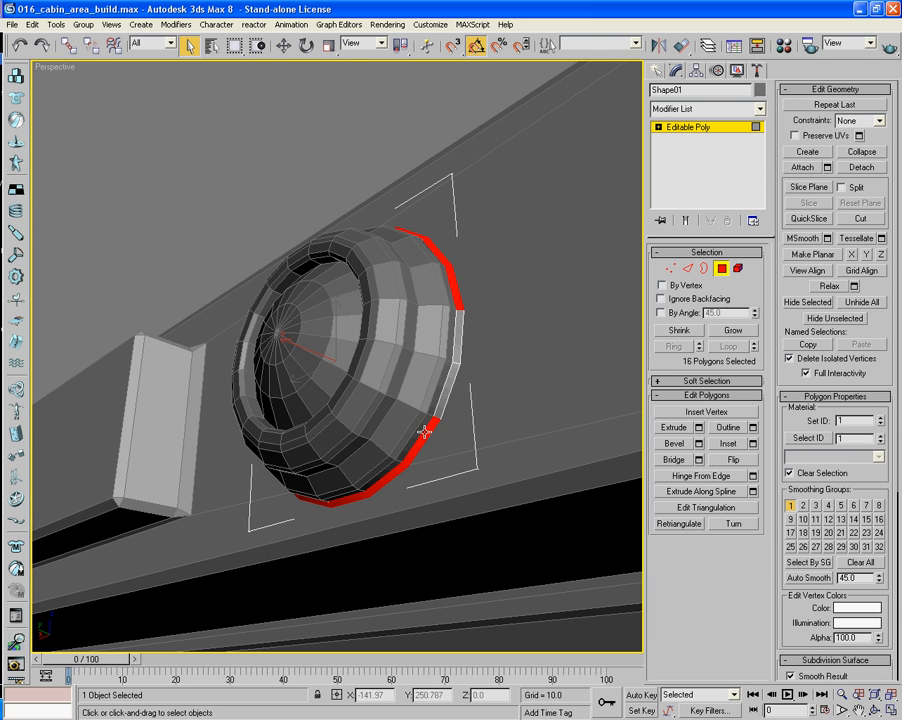
pyautogui.keyDown('ctrl'); pyautogui.click(446, 390); pyautogui.keyUp('ctrl')
pyautogui.keyDown('ctrl'); pyautogui.click(453, 346); pyautogui.keyUp('ctrl')
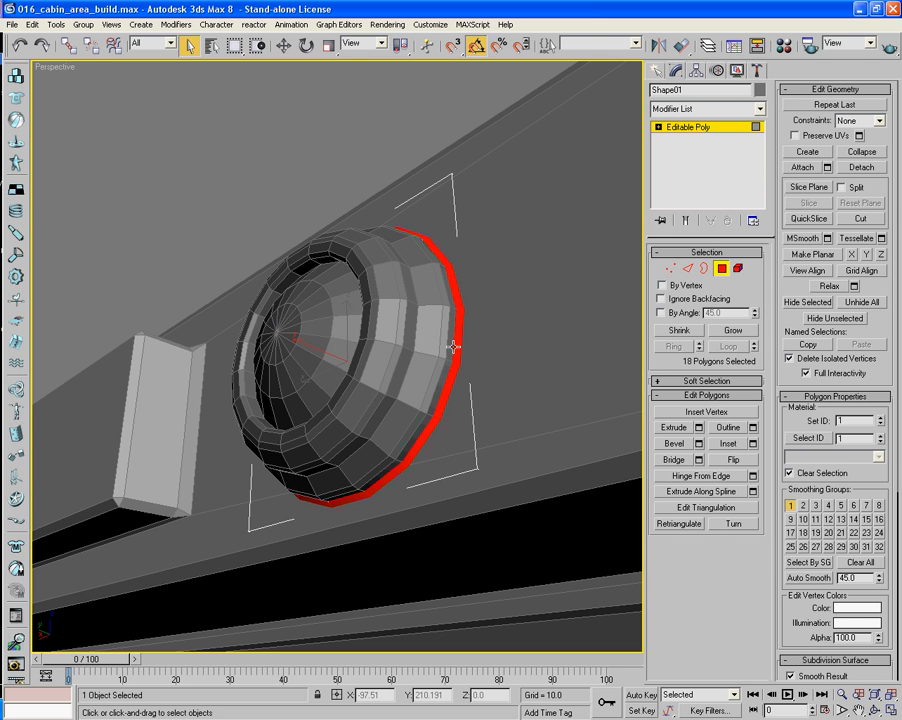
pyautogui.hotkey('ctrl', 'i')
pyautogui.press('Delete')
pyautogui.keyDown('alt'); pyautogui.moveTo(461, 346); pyautogui.dragTo(512, 378, button='middle'); pyautogui.keyUp('alt')
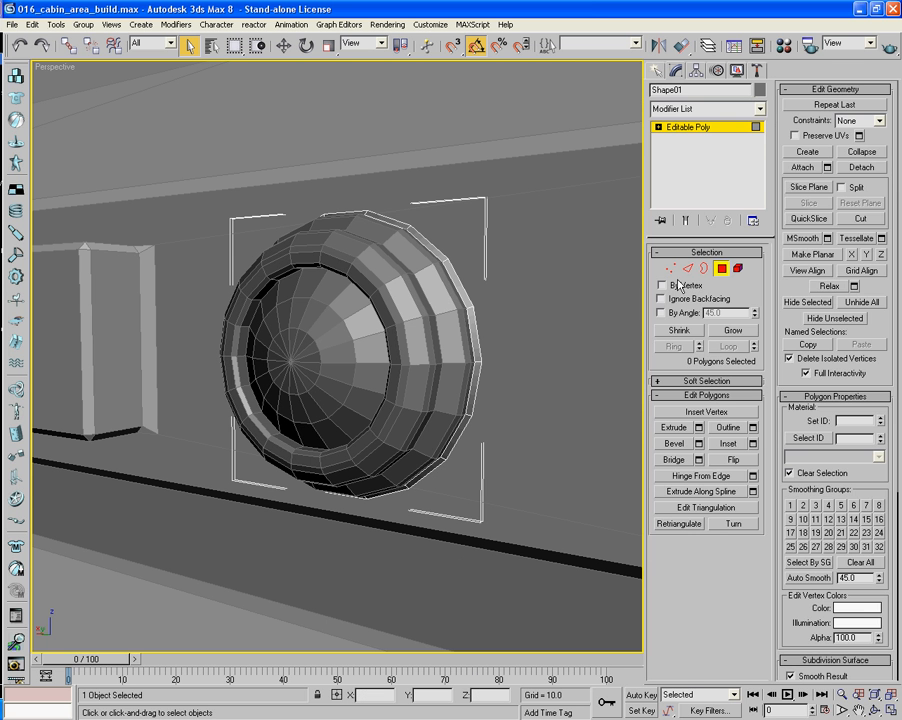
# Leave polygon editing and attach the remaining rim ring to the round fitting Cylinder02.
pyautogui.click(724, 271)
pyautogui.click(399, 290)
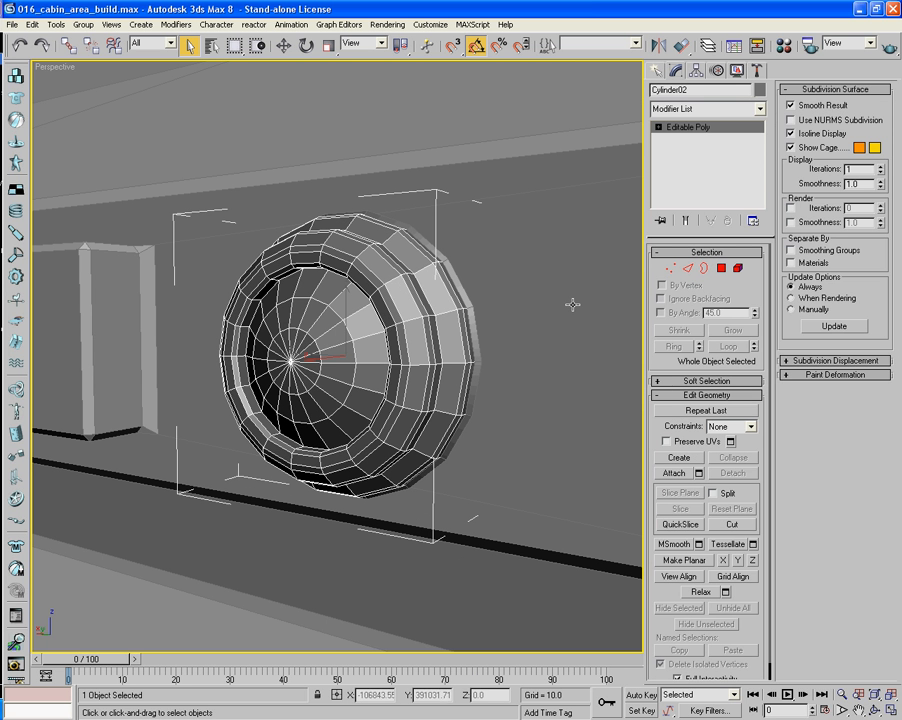
pyautogui.click(675, 474)
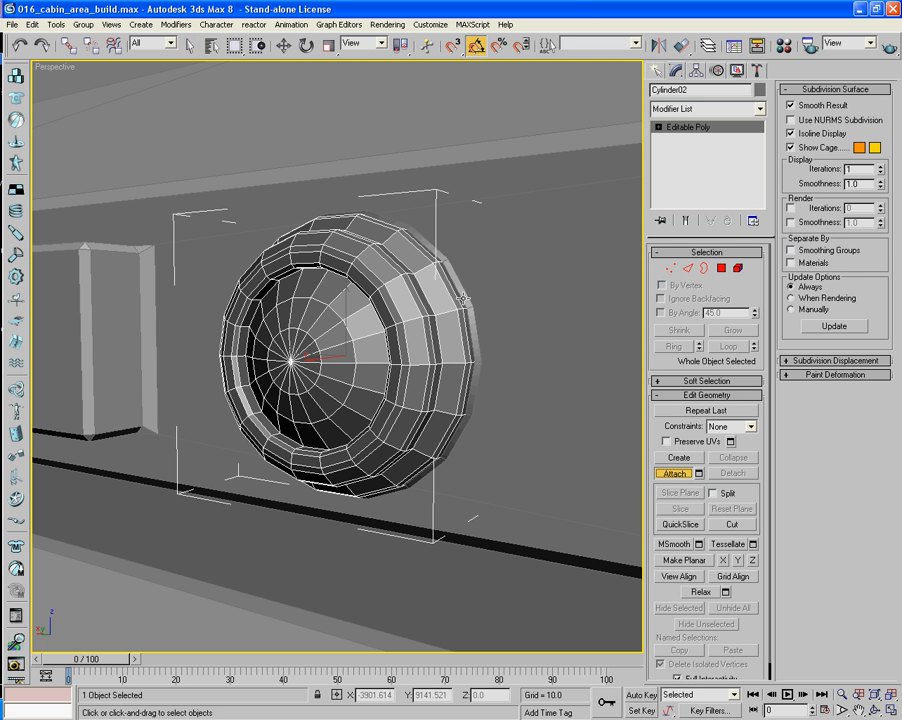
pyautogui.click(672, 479)
# Copy the round fitting along X toward the raised rectangular panel and scale the copy uniformly to about 31.5 percent.
pyautogui.keyDown('alt'); pyautogui.moveTo(440, 426); pyautogui.dragTo(477, 417, button='middle'); pyautogui.keyUp('alt')
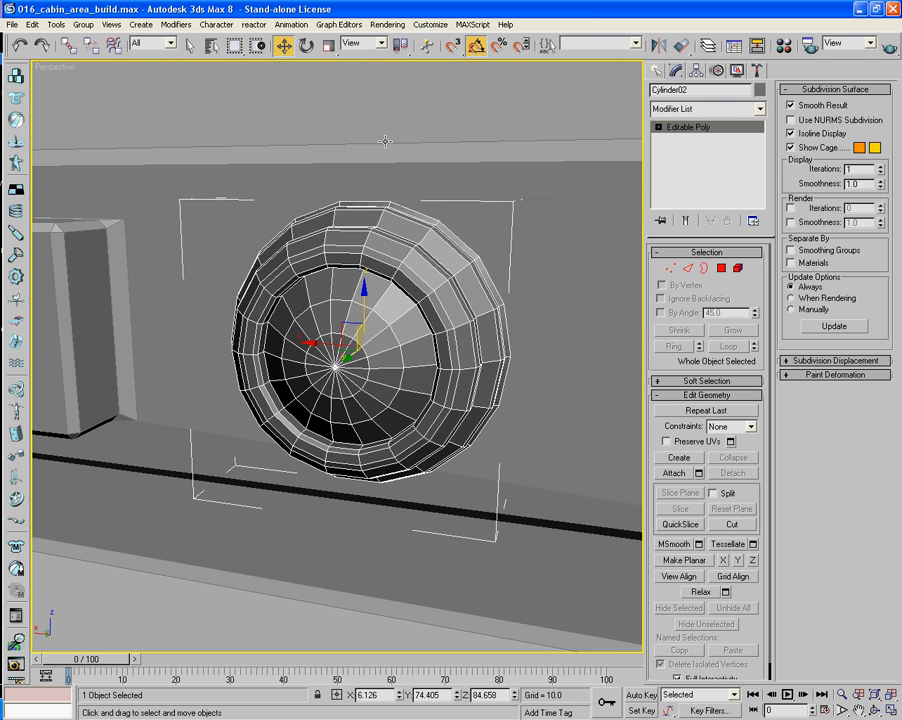
pyautogui.moveTo(326, 344)
pyautogui.mouseDown()
pyautogui.moveTo(553, 351)
pyautogui.moveTo(553, 362)
pyautogui.moveTo(412, 362)
pyautogui.moveTo(256, 342)
pyautogui.mouseUp()
pyautogui.click(404, 426)
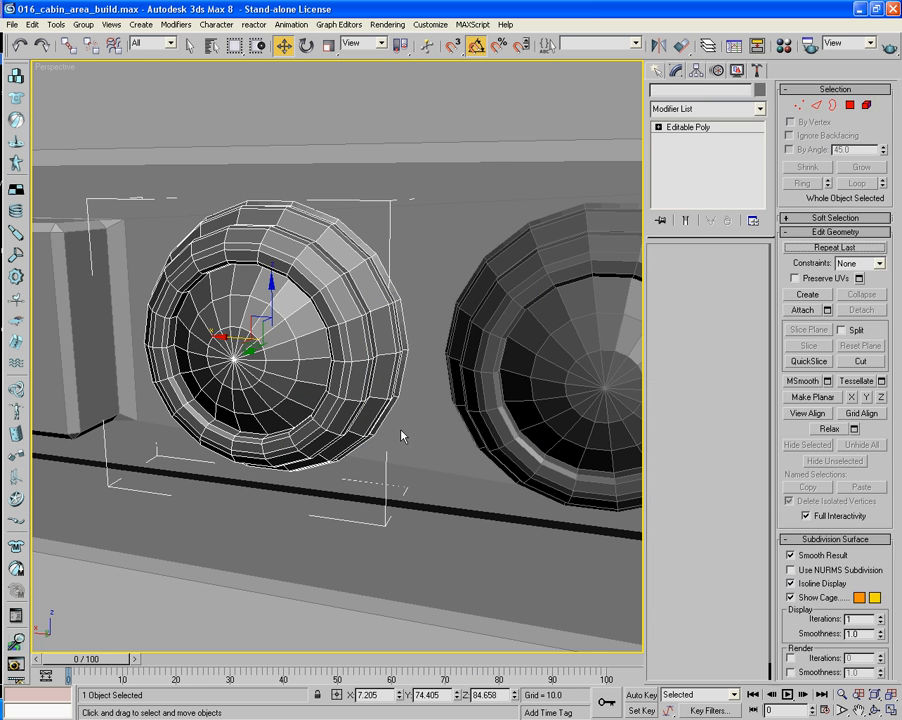
pyautogui.click(305, 45)
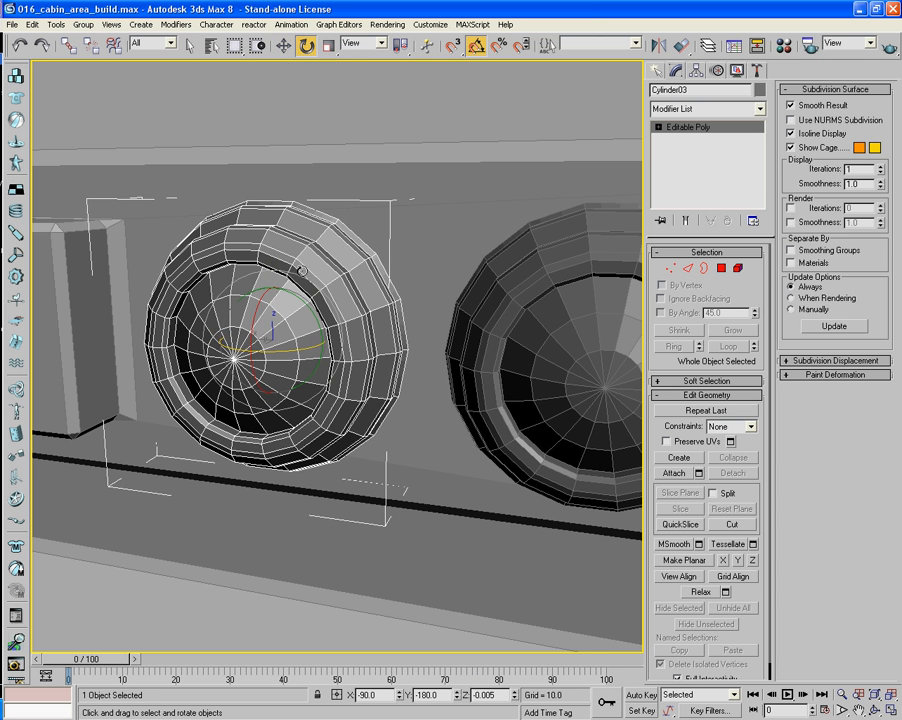
pyautogui.click(329, 45)
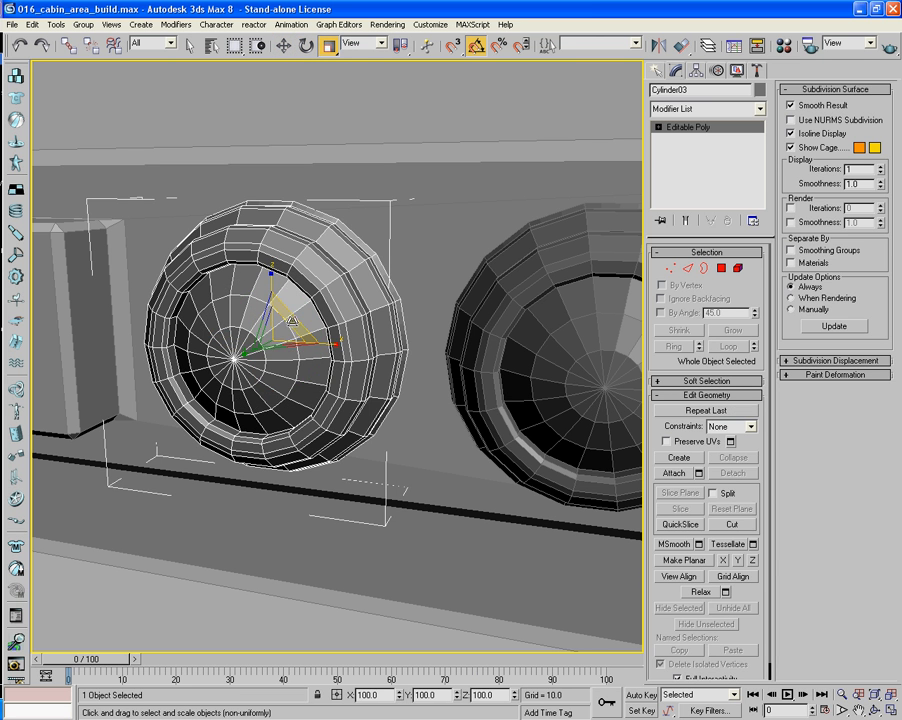
pyautogui.moveTo(266, 326); pyautogui.dragTo(241, 490)
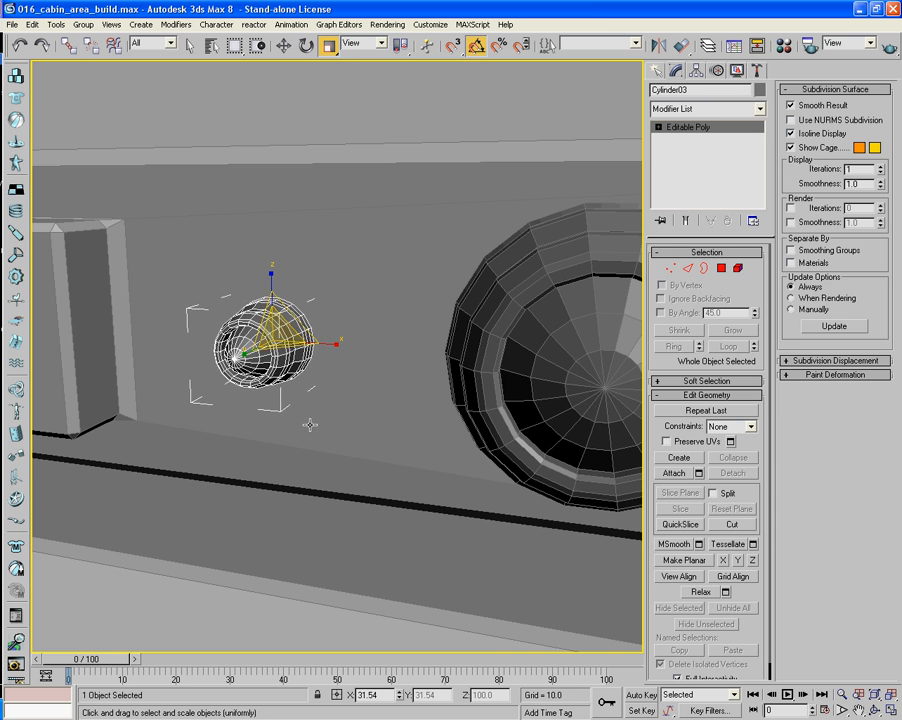
# Push the small fitting's cone-tip vertices and the surrounding vertex rings back along Y to shorten the protruding cone.
pyautogui.press('z')
pyautogui.keyDown('alt'); pyautogui.moveTo(320, 416); pyautogui.dragTo(264, 422, button='middle'); pyautogui.keyUp('alt')
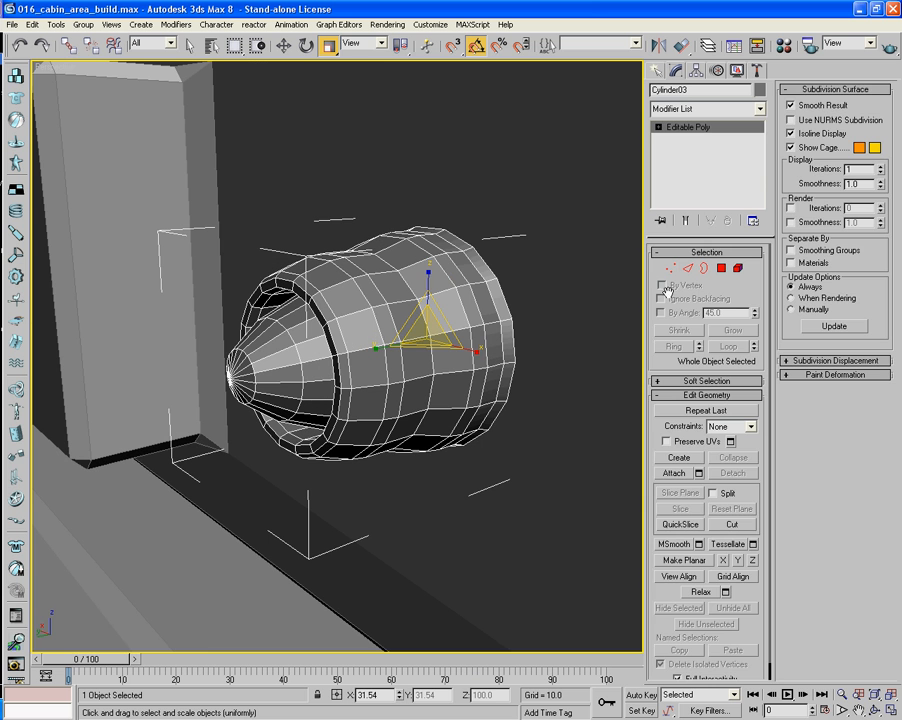
pyautogui.press('1')
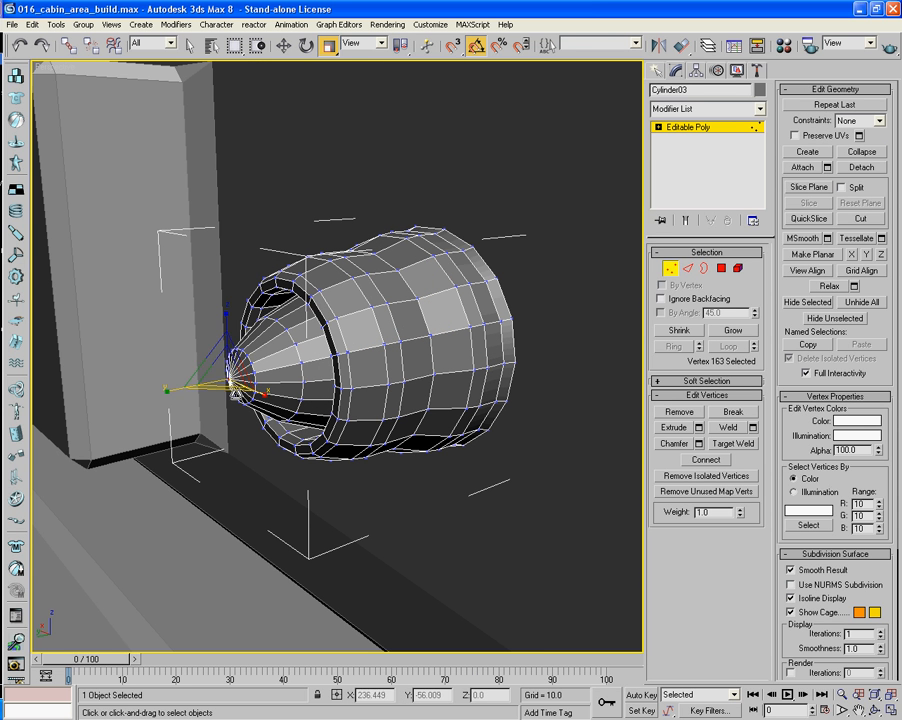
pyautogui.click(284, 46)
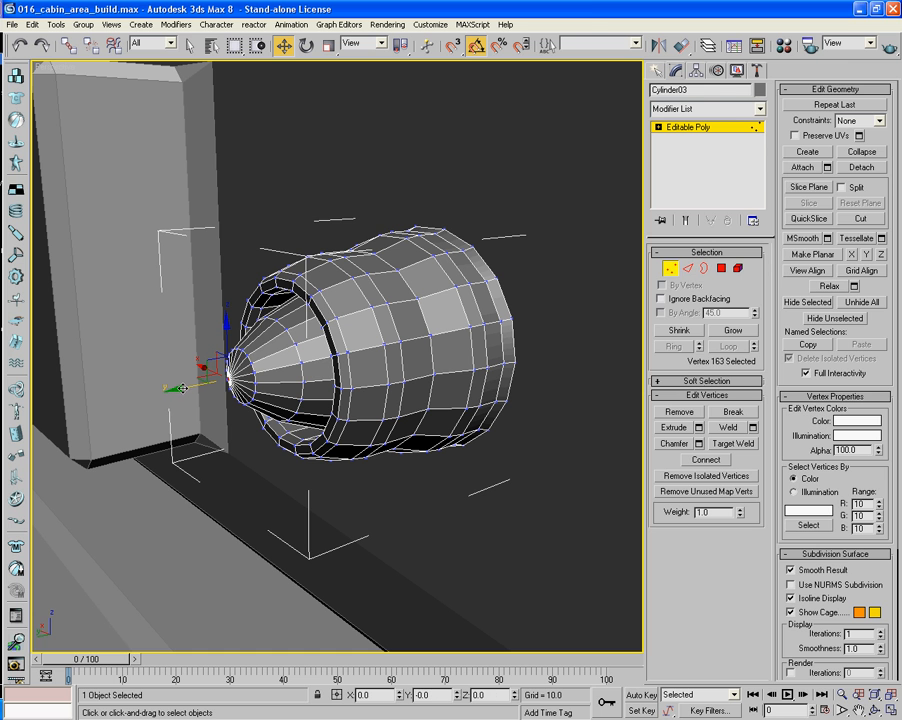
pyautogui.click(722, 331)
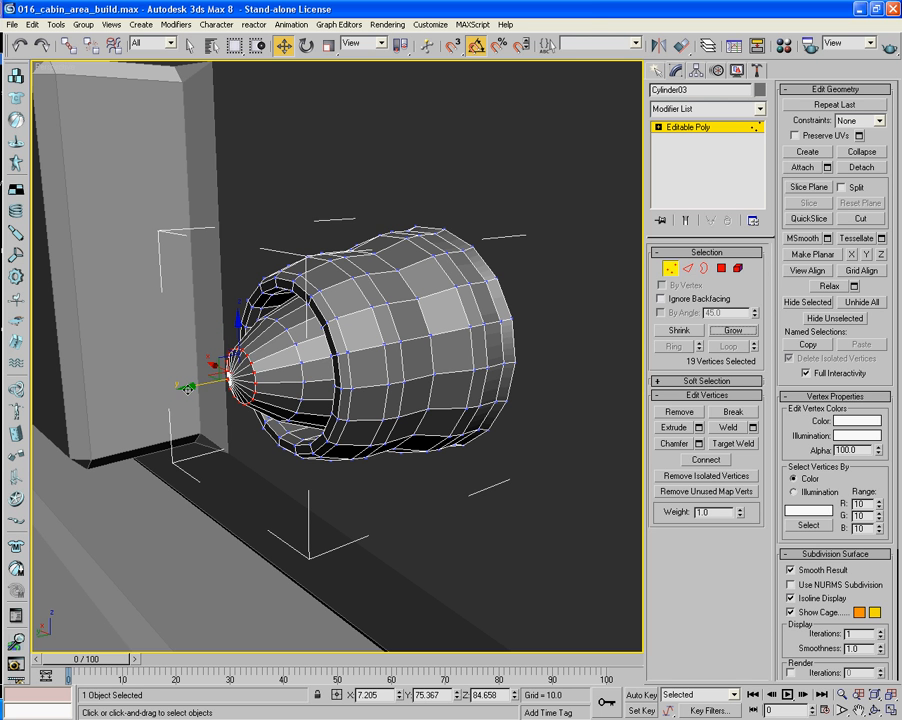
pyautogui.moveTo(186, 385); pyautogui.dragTo(251, 390)
pyautogui.click(733, 331)
pyautogui.scroll(-3, 250, 391)
pyautogui.keyDown('alt'); pyautogui.moveTo(269, 391); pyautogui.dragTo(342, 424, button='middle'); pyautogui.keyUp('alt')
pyautogui.scroll(-5, 341, 383)
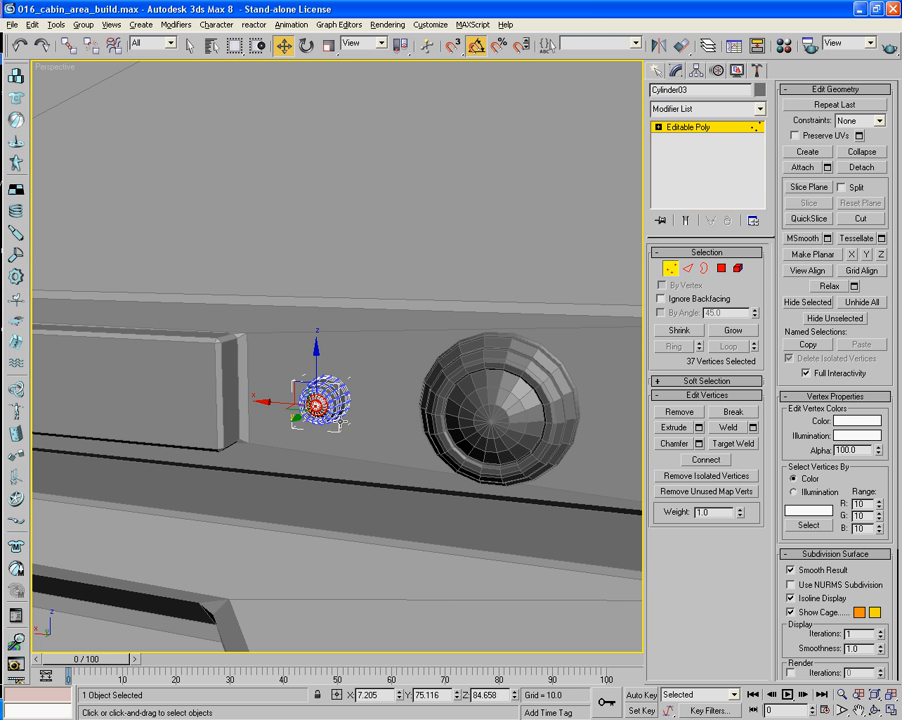
pyautogui.click(671, 271)
# Reset the small fitting's transform with Reset XForm and convert it back to an Editable Poly.
pyautogui.click(756, 72)
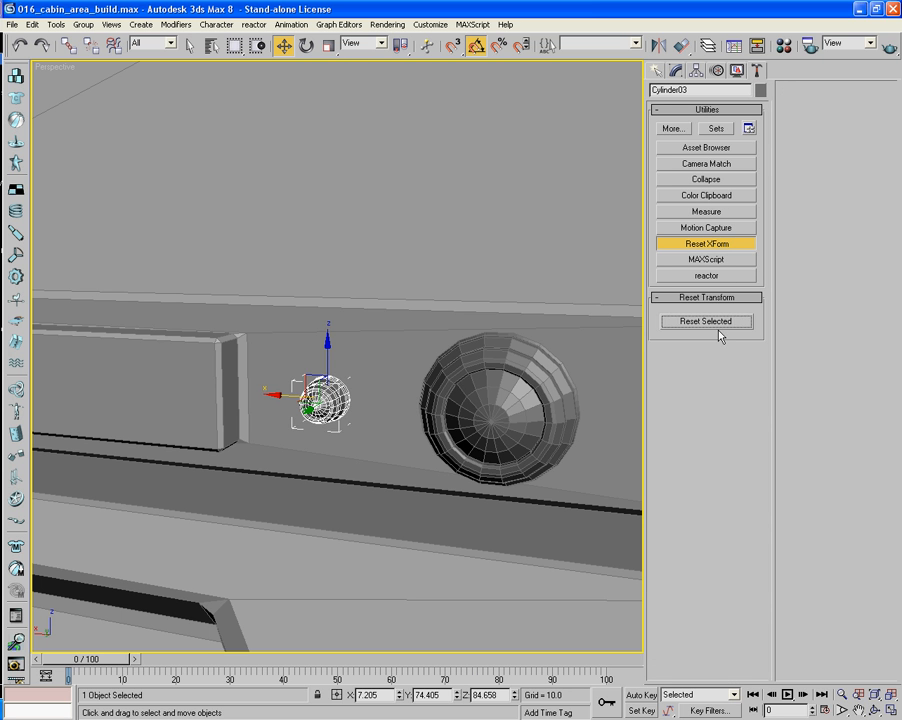
pyautogui.click(714, 327)
pyautogui.rightClick(322, 396)
pyautogui.moveTo(360, 515)
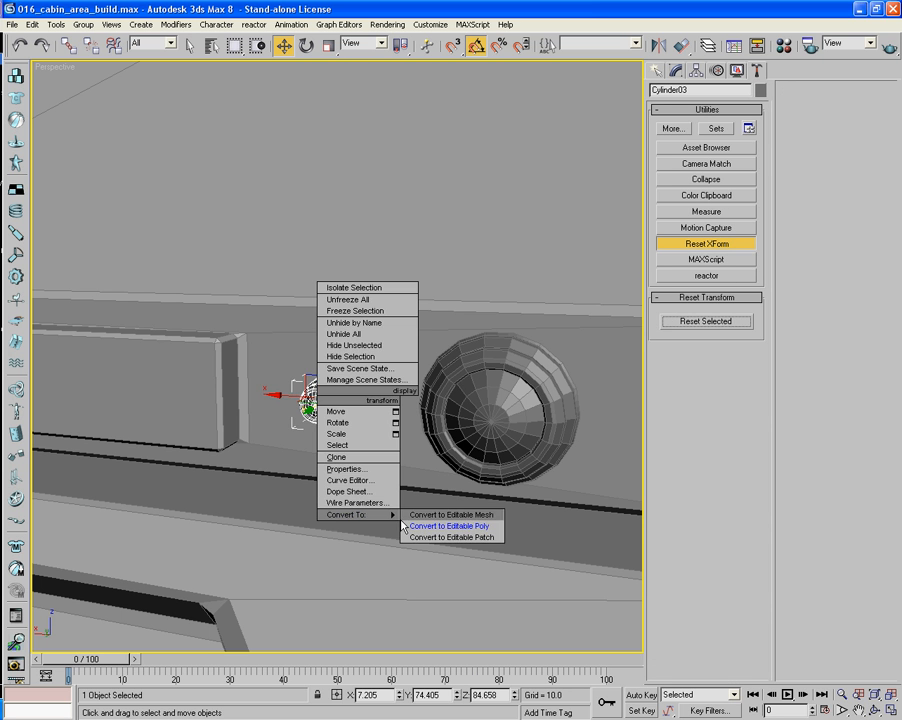
pyautogui.click(447, 527)
# Move the large and small fittings along X toward the raised rectangular panel, placing the large one at X 6.272.
pyautogui.keyDown('alt'); pyautogui.moveTo(456, 443); pyautogui.dragTo(489, 435, button='middle'); pyautogui.keyUp('alt')
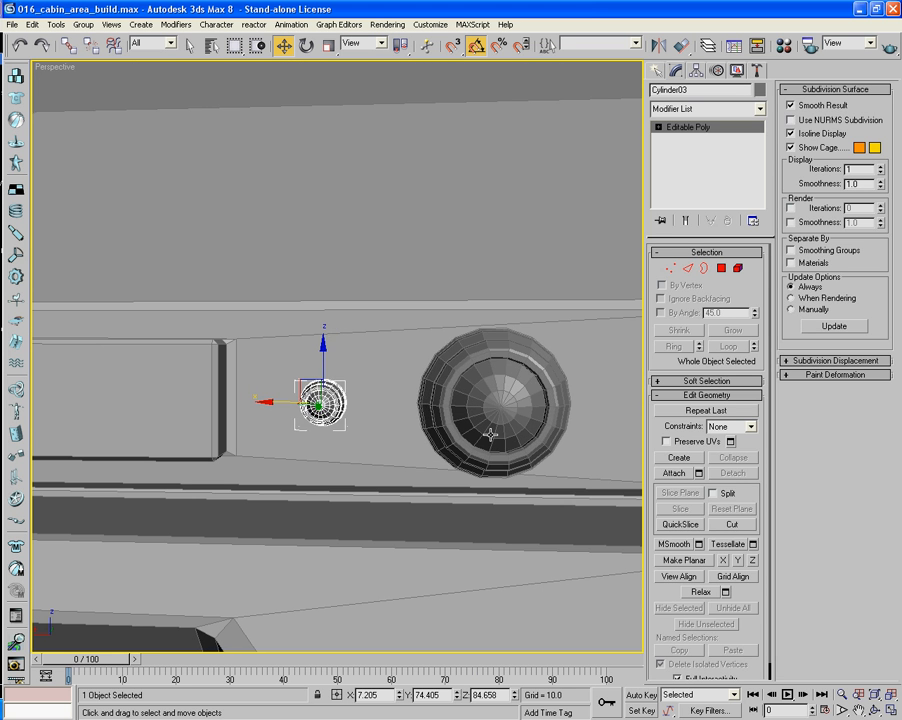
pyautogui.click(489, 435)
pyautogui.moveTo(448, 404); pyautogui.dragTo(378, 403)
pyautogui.click(297, 402)
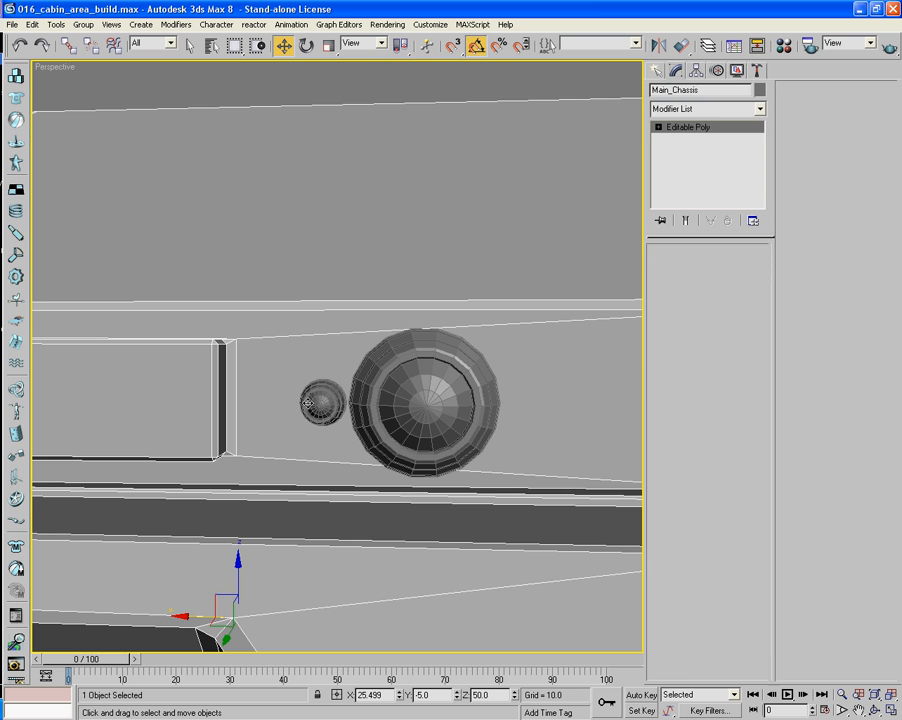
pyautogui.click(308, 404)
pyautogui.moveTo(275, 401); pyautogui.dragTo(222, 401)
pyautogui.click(387, 398)
pyautogui.moveTo(387, 398); pyautogui.dragTo(320, 401)
# Raise the small fitting to the large one's upper corner and copy it along X to the opposite corner at X 4.459.
pyautogui.click(268, 400)
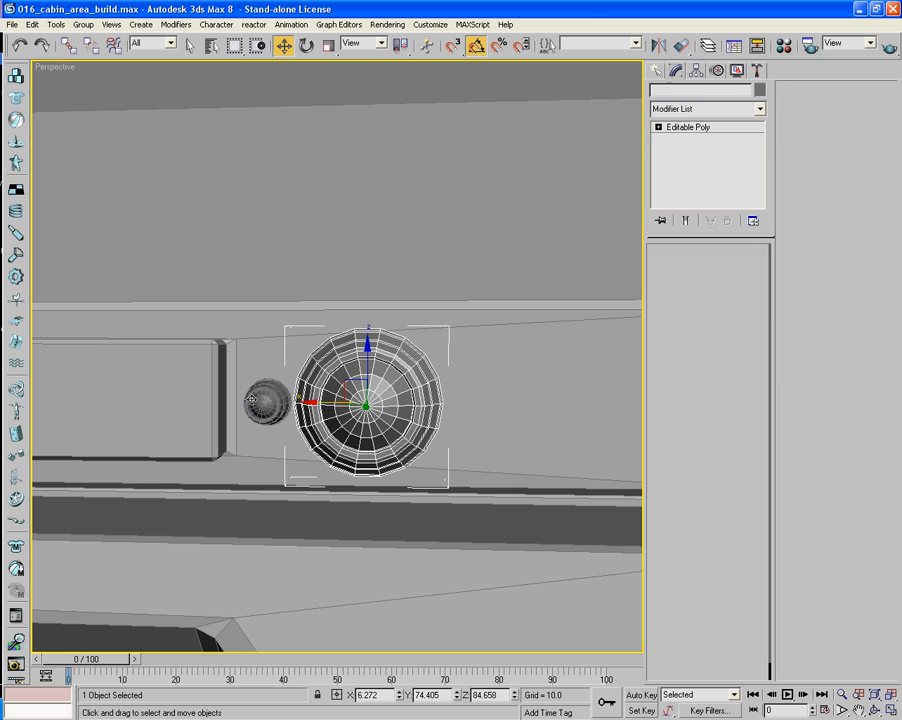
pyautogui.moveTo(263, 358)
pyautogui.mouseDown()
pyautogui.moveTo(285, 366)
pyautogui.moveTo(282, 350)
pyautogui.moveTo(245, 343)
pyautogui.moveTo(406, 345)
pyautogui.mouseUp()
pyautogui.click(403, 426)
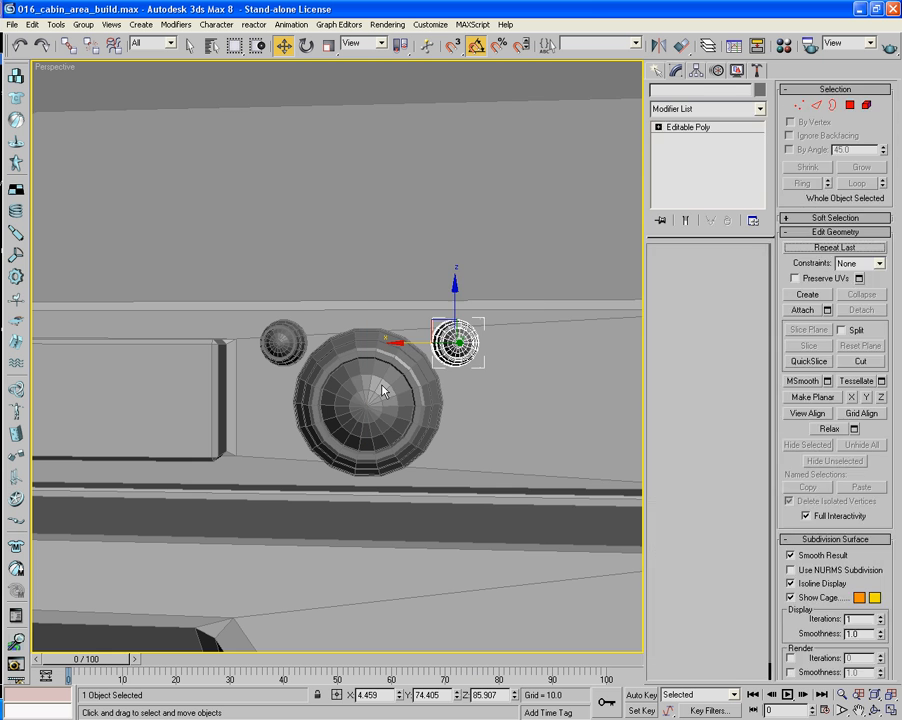
# Select both small upper fittings and copy them once straight down to the large fitting's lower corners.
pyautogui.keyDown('ctrl'); pyautogui.click(282, 343); pyautogui.keyUp('ctrl')
pyautogui.keyDown('shift'); pyautogui.moveTo(370, 295); pyautogui.dragTo(370, 401); pyautogui.keyUp('shift')
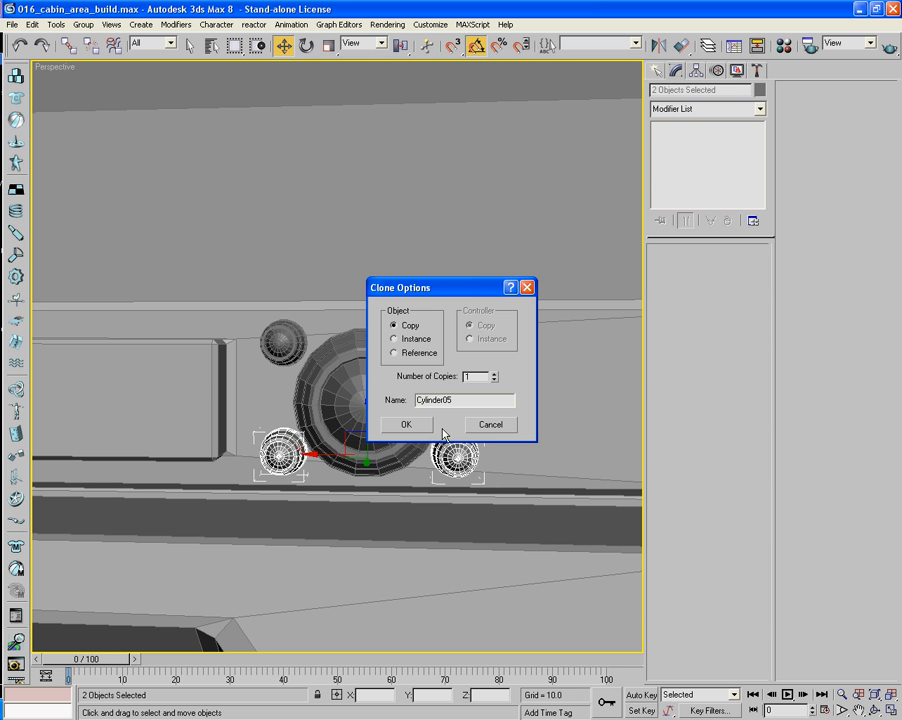
pyautogui.click(408, 424)
# Select the large fitting and all four small ones and move them along X away from the raised rectangular panel.
pyautogui.moveTo(452, 482); pyautogui.dragTo(374, 432, button='middle')
pyautogui.scroll(-5, 430, 436)
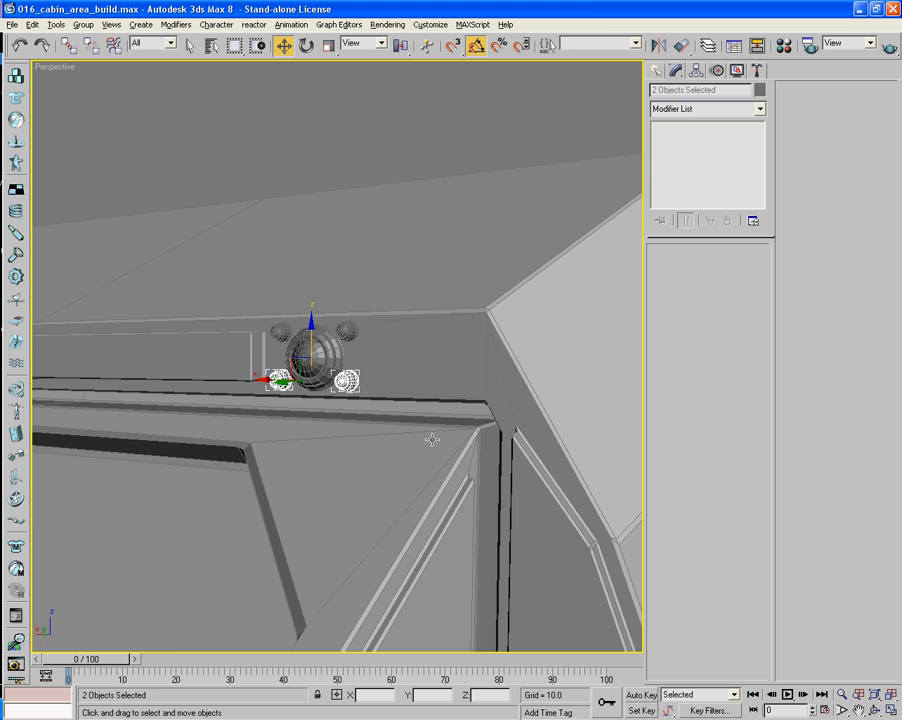
pyautogui.keyDown('alt'); pyautogui.moveTo(430, 436); pyautogui.dragTo(455, 460, button='middle'); pyautogui.keyUp('alt')
pyautogui.keyDown('ctrl'); pyautogui.click(288, 328); pyautogui.keyUp('ctrl')
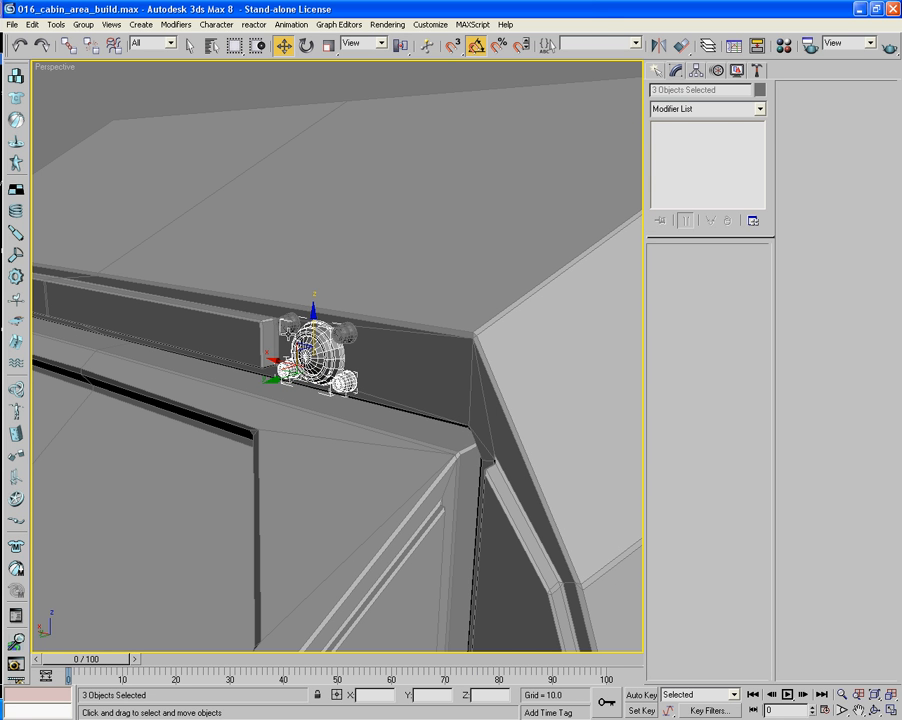
pyautogui.keyDown('ctrl'); pyautogui.click(289, 322); pyautogui.keyUp('ctrl')
pyautogui.keyDown('ctrl'); pyautogui.click(346, 330); pyautogui.keyUp('ctrl')
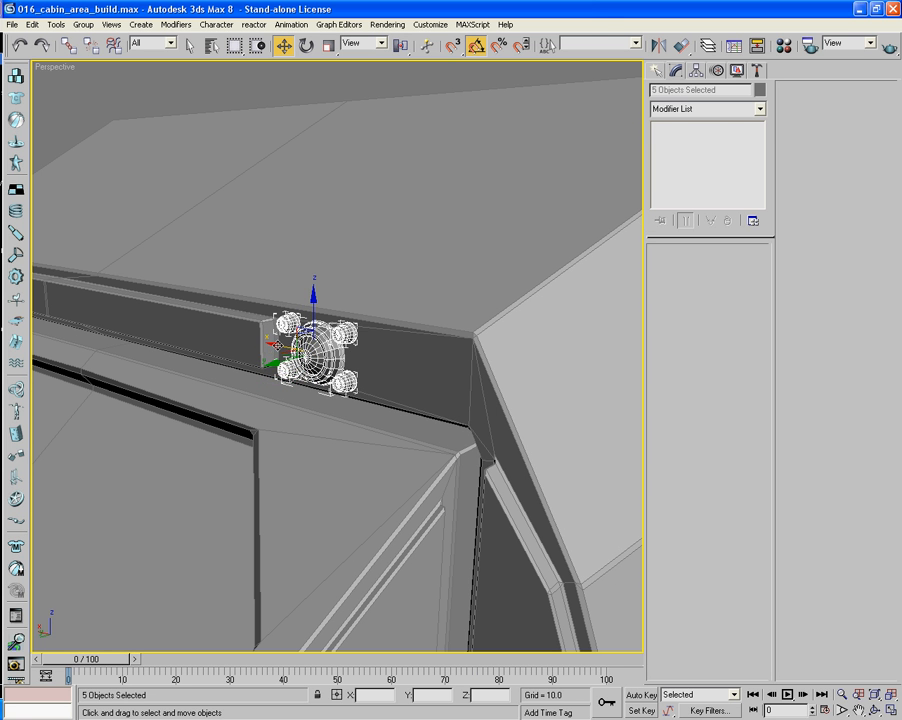
pyautogui.moveTo(278, 345); pyautogui.dragTo(318, 354)
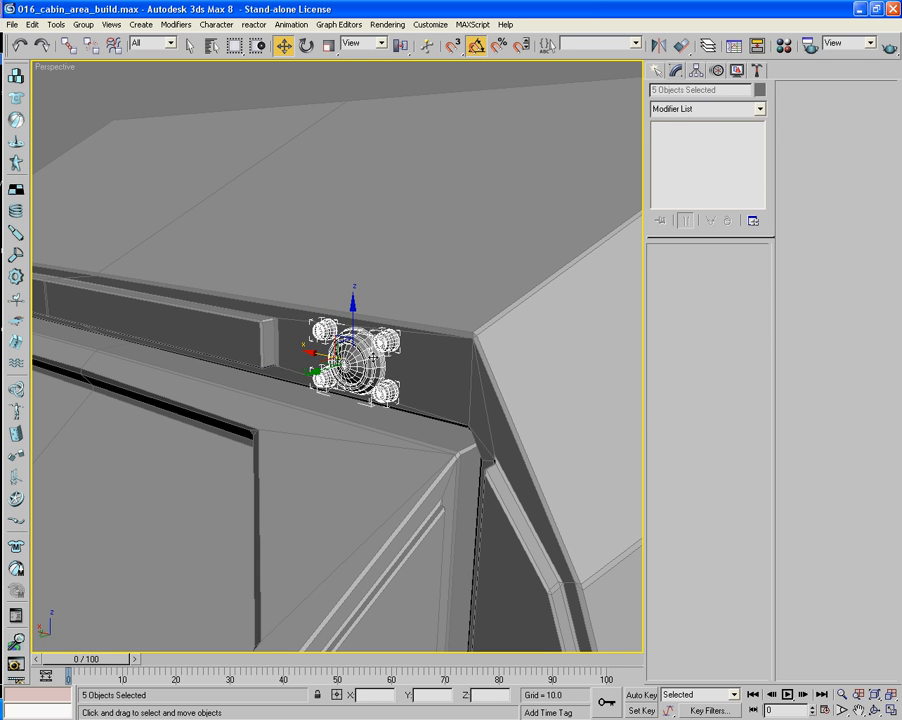
# Attach the large round fitting and its four small fittings to Main_Chassis.
pyautogui.click(483, 306)
pyautogui.click(673, 473)
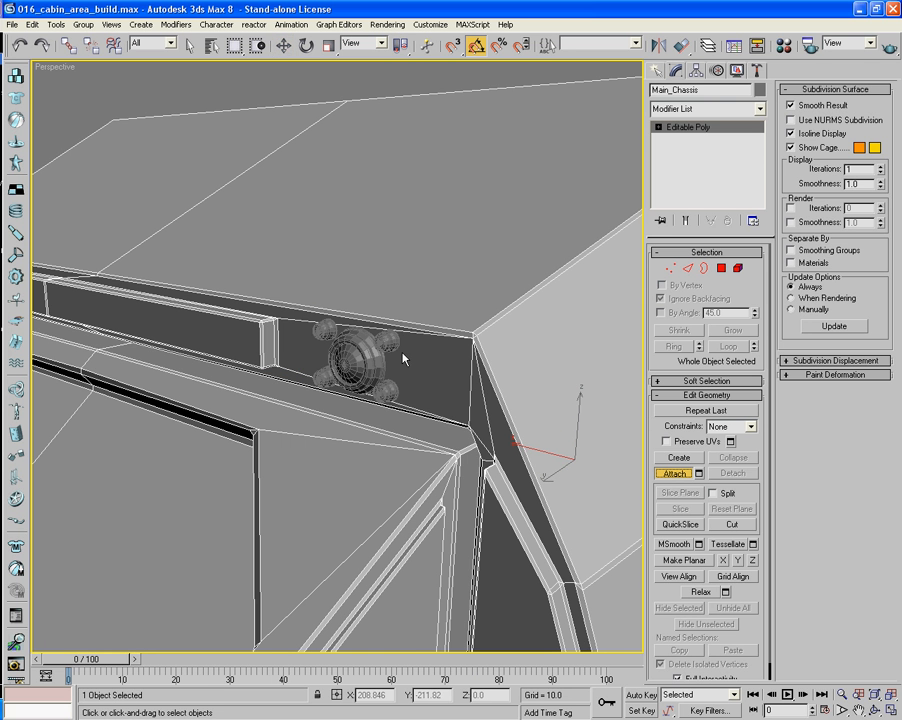
pyautogui.click(365, 347)
pyautogui.click(325, 331)
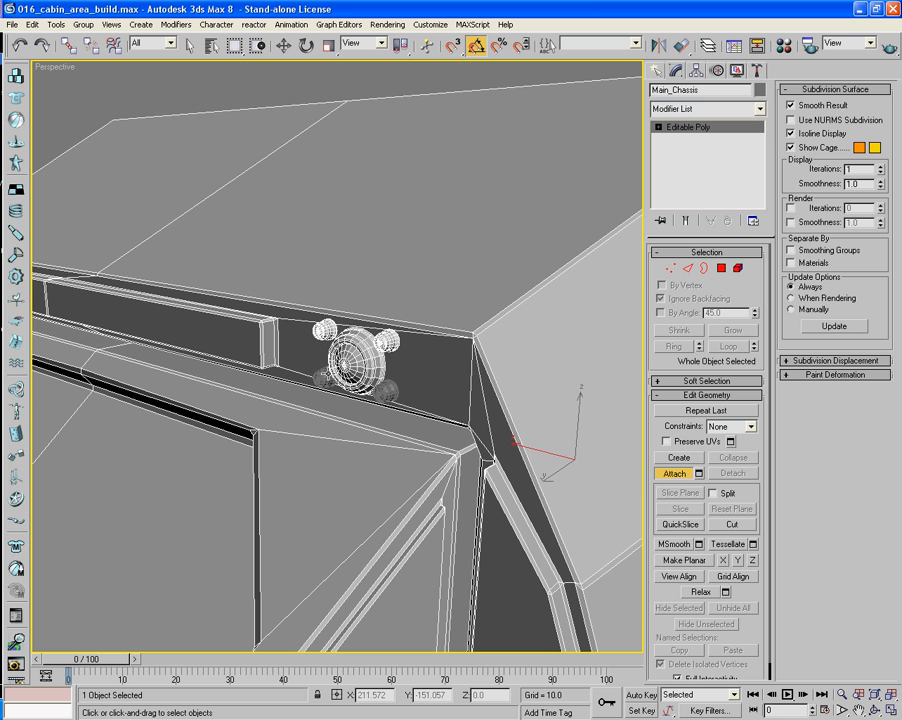
pyautogui.click(322, 377)
pyautogui.click(387, 390)
pyautogui.click(684, 477)
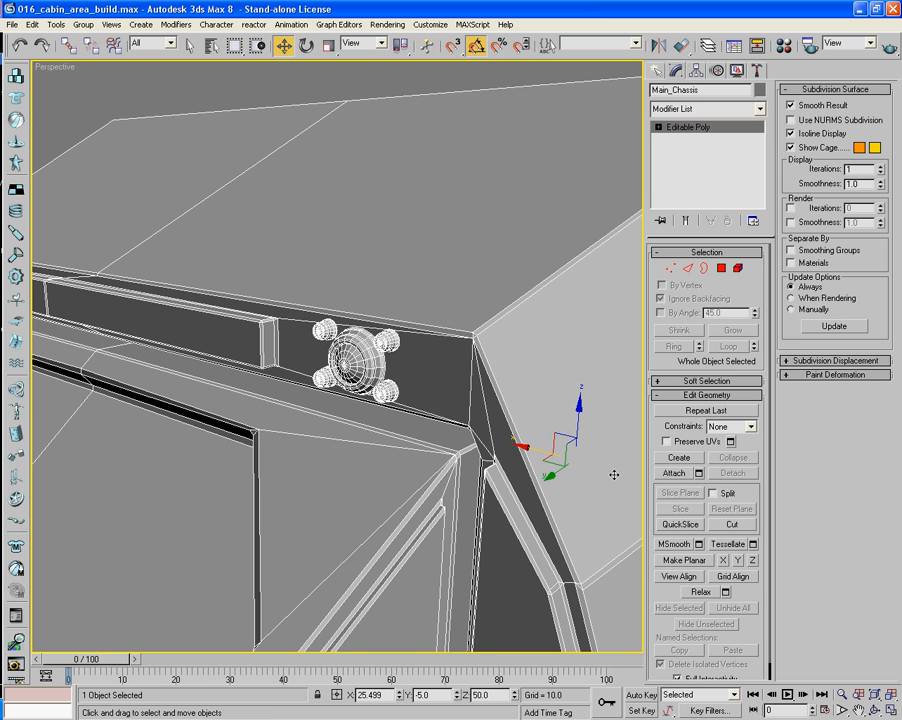
# Turn off the edged-face display and examine the attached fittings and the surrounding cabin area of the chassis.
pyautogui.press('F4')
pyautogui.moveTo(336, 488)
pyautogui.keyDown('alt'); pyautogui.mouseDown(button='middle')
pyautogui.moveTo(470, 465)
pyautogui.moveTo(530, 470)
pyautogui.moveTo(411, 475)
pyautogui.moveTo(411, 483)
pyautogui.mouseUp(button='middle'); pyautogui.keyUp('alt')
pyautogui.scroll(-5, 412, 479)
pyautogui.scroll(-5, 398, 474)
pyautogui.keyDown('alt'); pyautogui.moveTo(465, 341); pyautogui.dragTo(446, 387, button='middle'); pyautogui.keyUp('alt')
pyautogui.scroll(4, 455, 354)
pyautogui.scroll(4, 446, 387)
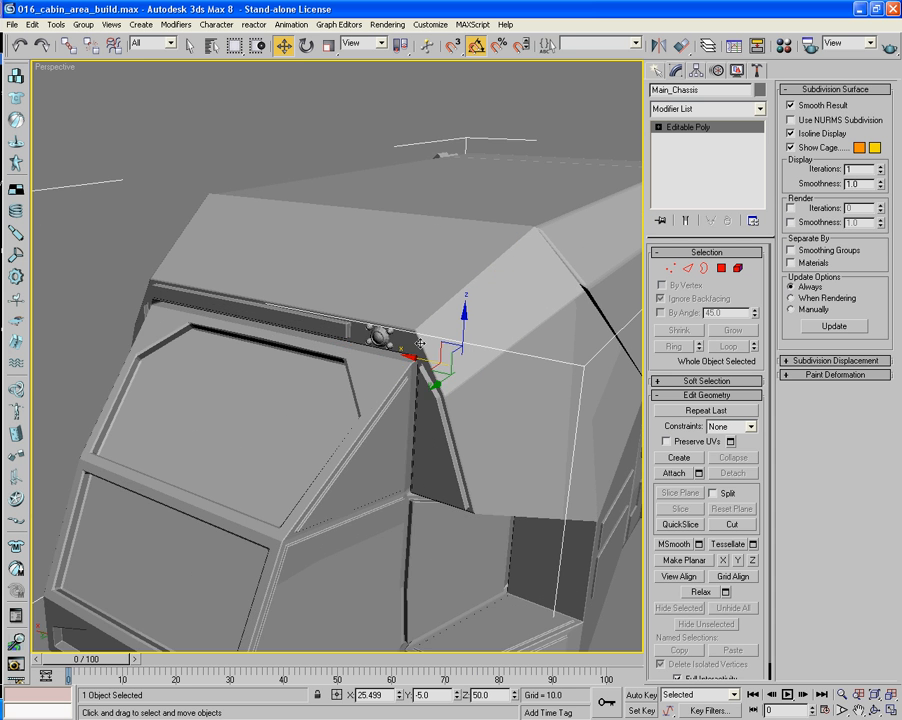
pyautogui.keyDown('alt'); pyautogui.moveTo(278, 336); pyautogui.dragTo(322, 304, button='middle'); pyautogui.keyUp('alt')
# Unhide the Wing_L object by name.
pyautogui.rightClick(475, 440)
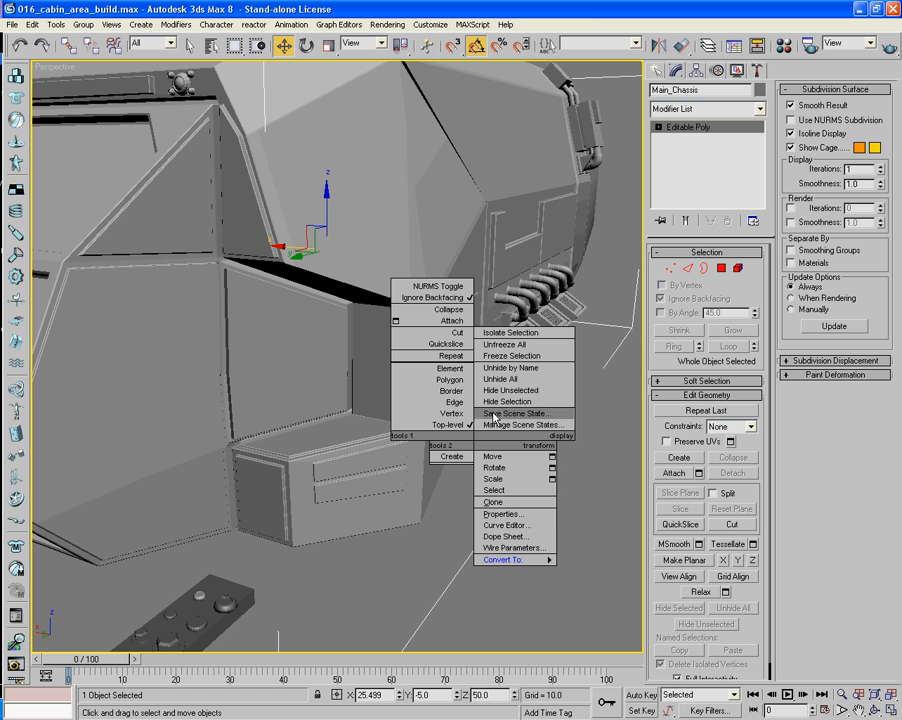
pyautogui.click(736, 71)
pyautogui.click(736, 71)
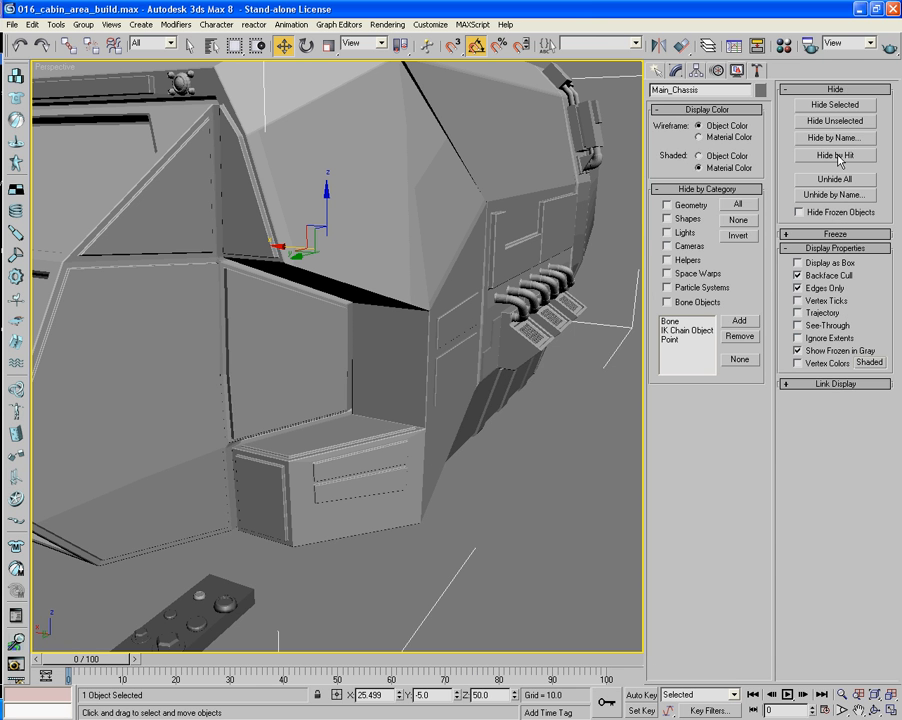
pyautogui.click(832, 194)
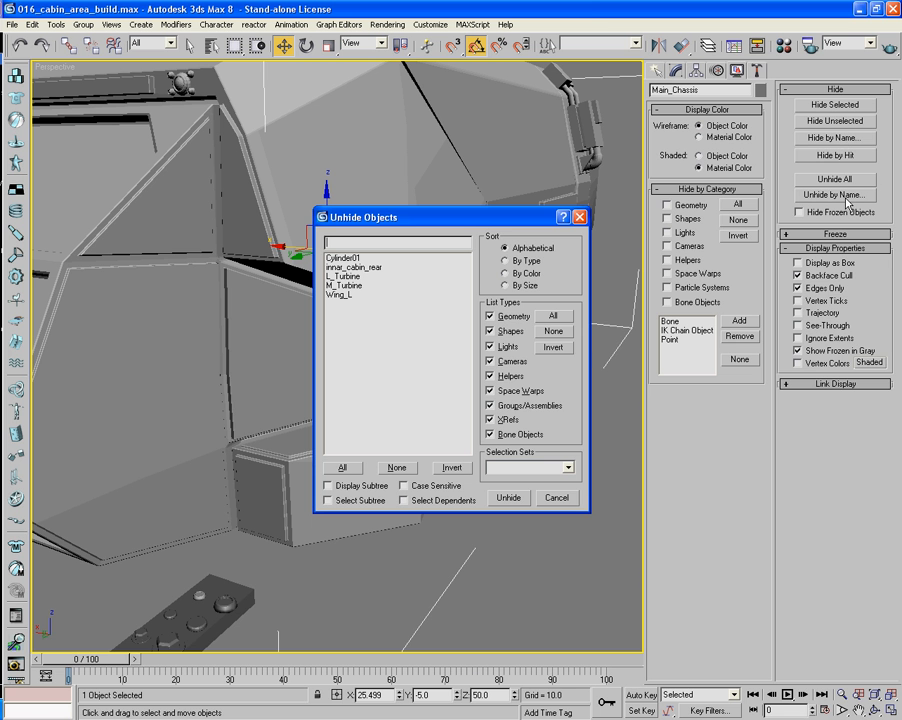
pyautogui.doubleClick(345, 276)
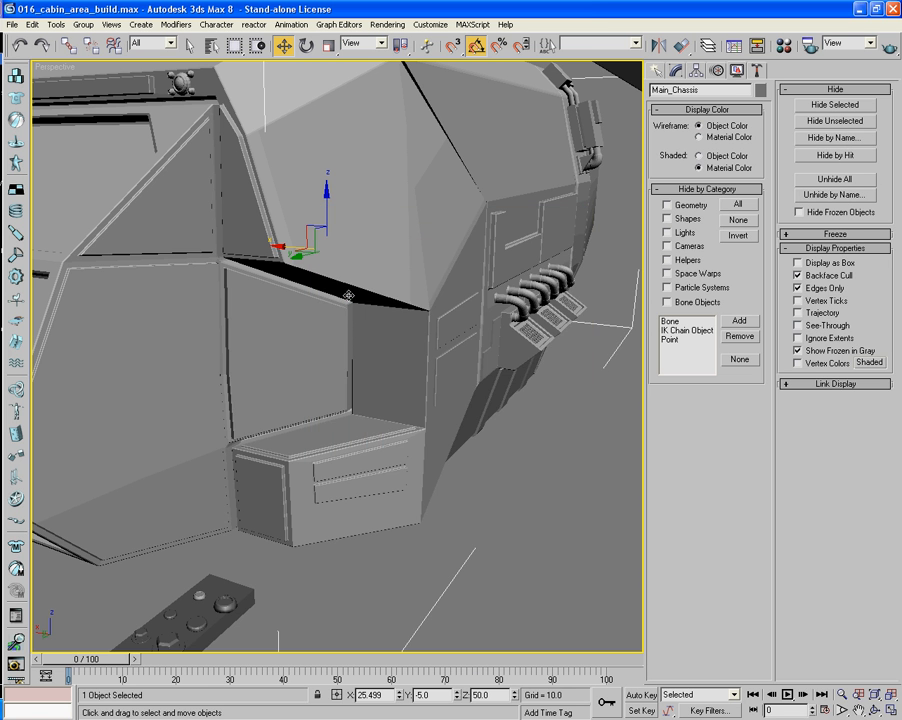
# Select Wing_L and switch it to element-level editing, closing in on the caged dome light at the wing's outer corner.
pyautogui.keyDown('alt'); pyautogui.moveTo(460, 373); pyautogui.dragTo(430, 366, button='middle'); pyautogui.keyUp('alt')
pyautogui.click(431, 365)
pyautogui.click(671, 70)
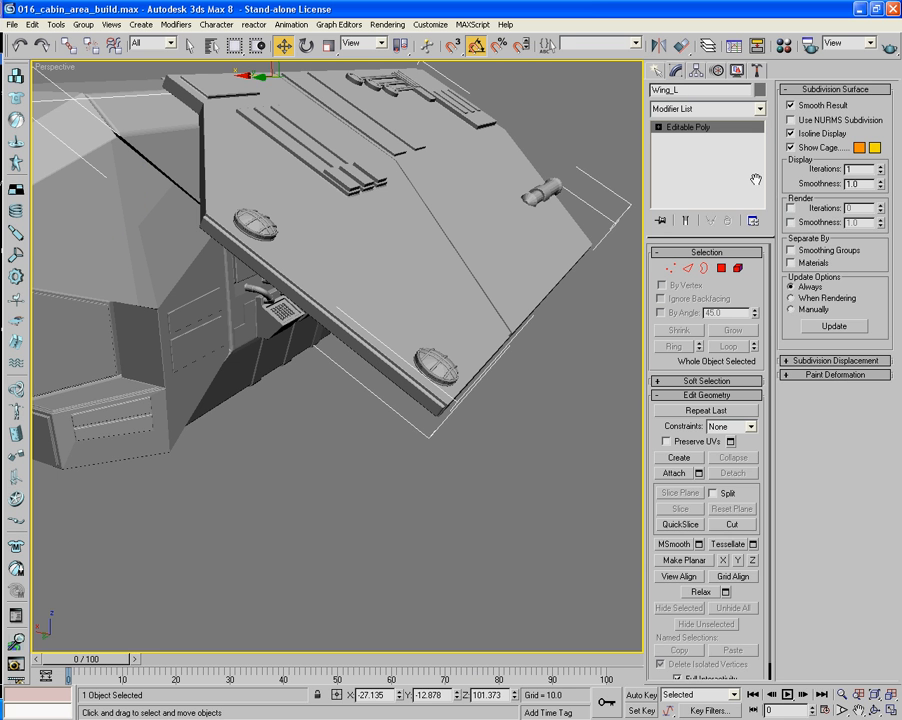
pyautogui.click(738, 268)
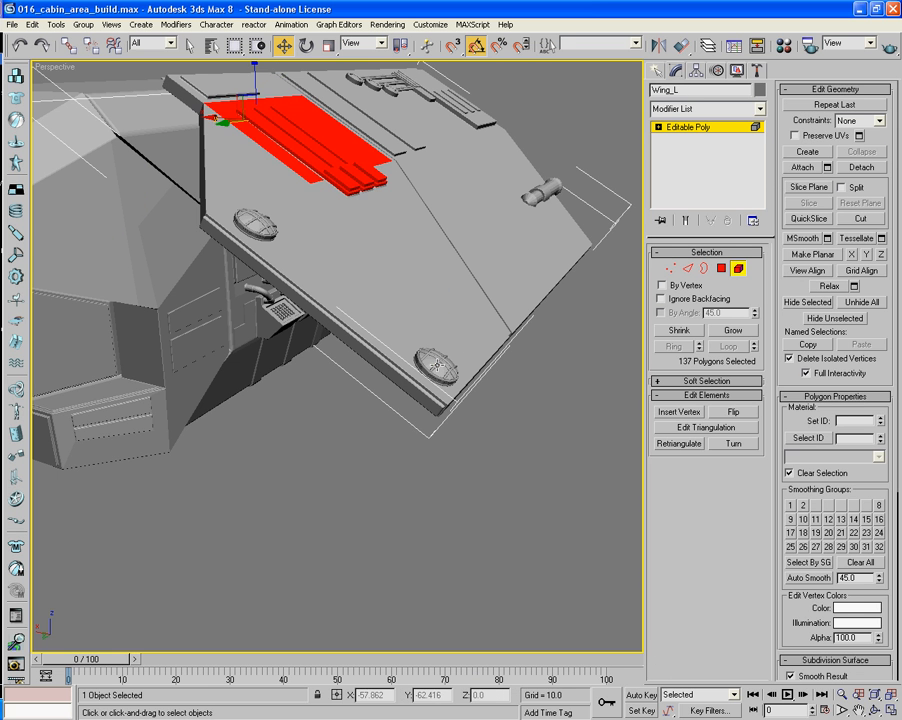
pyautogui.click(428, 312)
pyautogui.click(437, 368)
pyautogui.scroll(5, 461, 402)
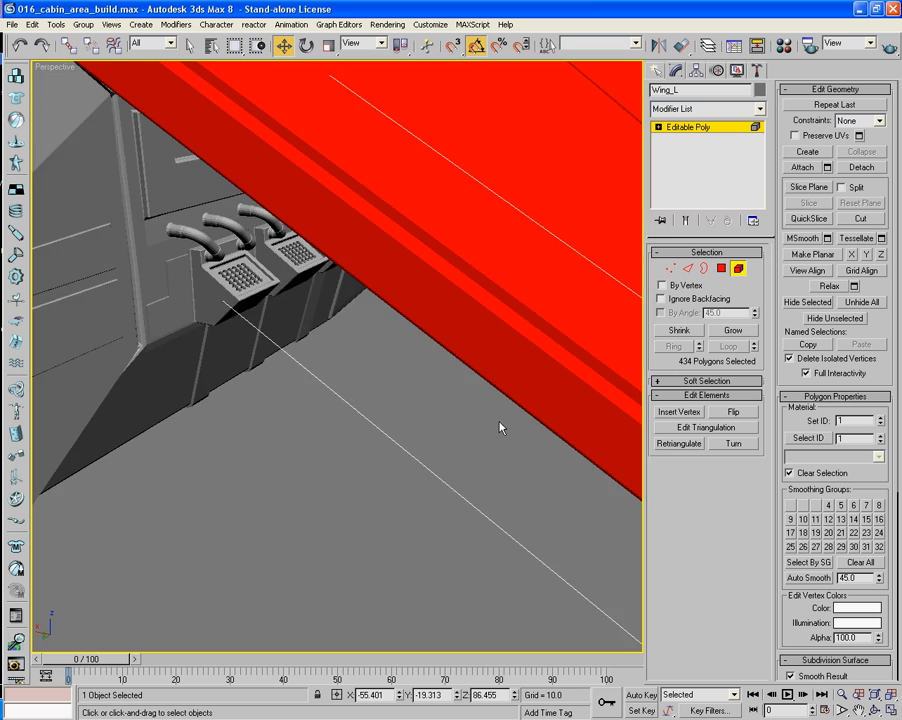
pyautogui.moveTo(496, 424); pyautogui.dragTo(293, 381, button='middle')
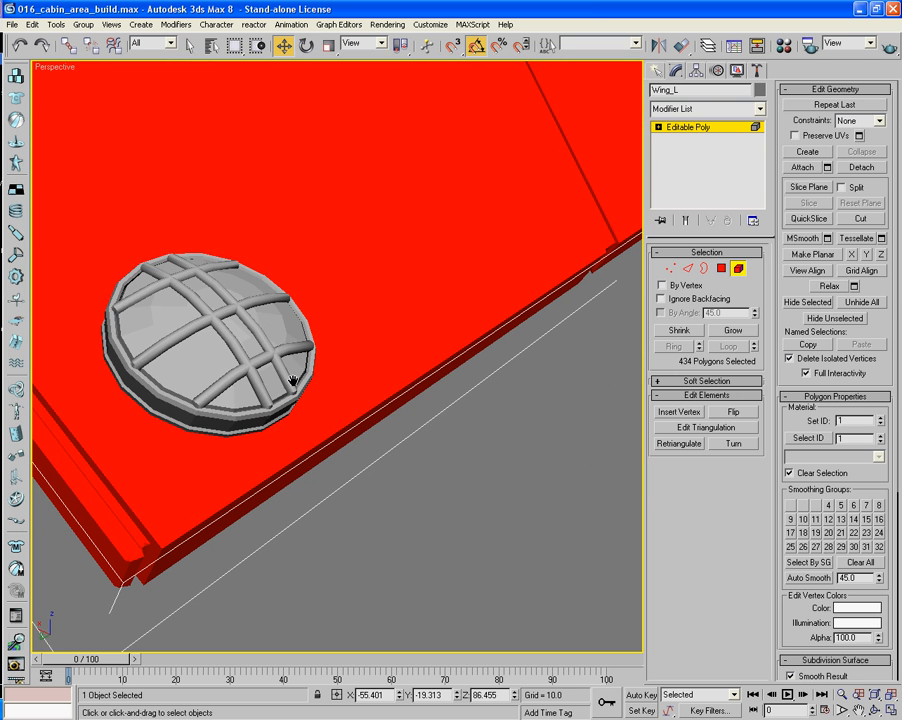
pyautogui.click(201, 373)
pyautogui.keyDown('alt'); pyautogui.click(231, 377); pyautogui.keyUp('alt')
pyautogui.click(231, 377)
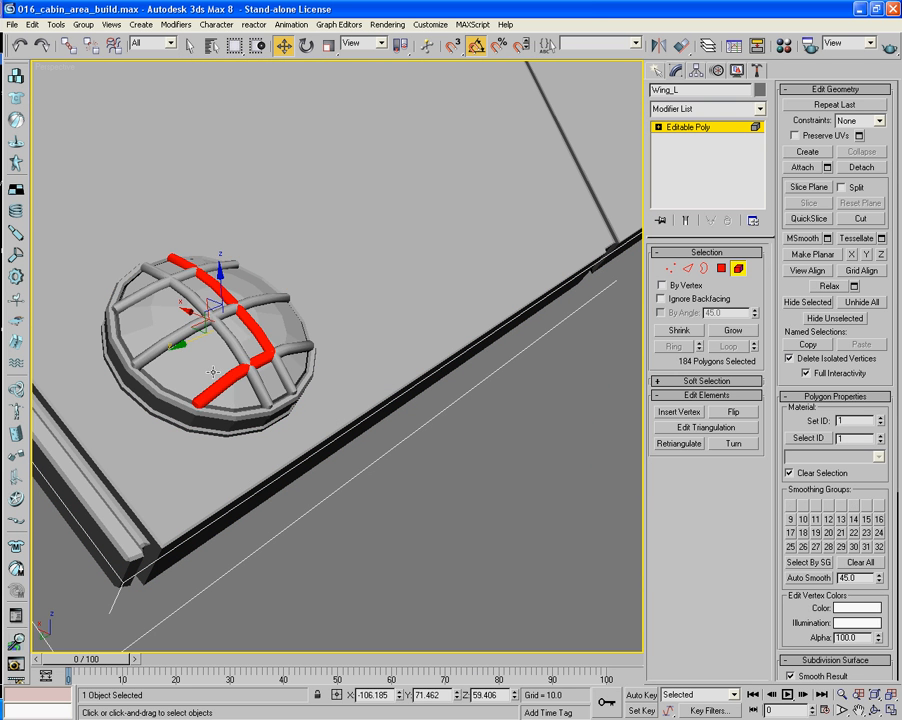
pyautogui.keyDown('ctrl'); pyautogui.click(198, 369); pyautogui.keyUp('ctrl')
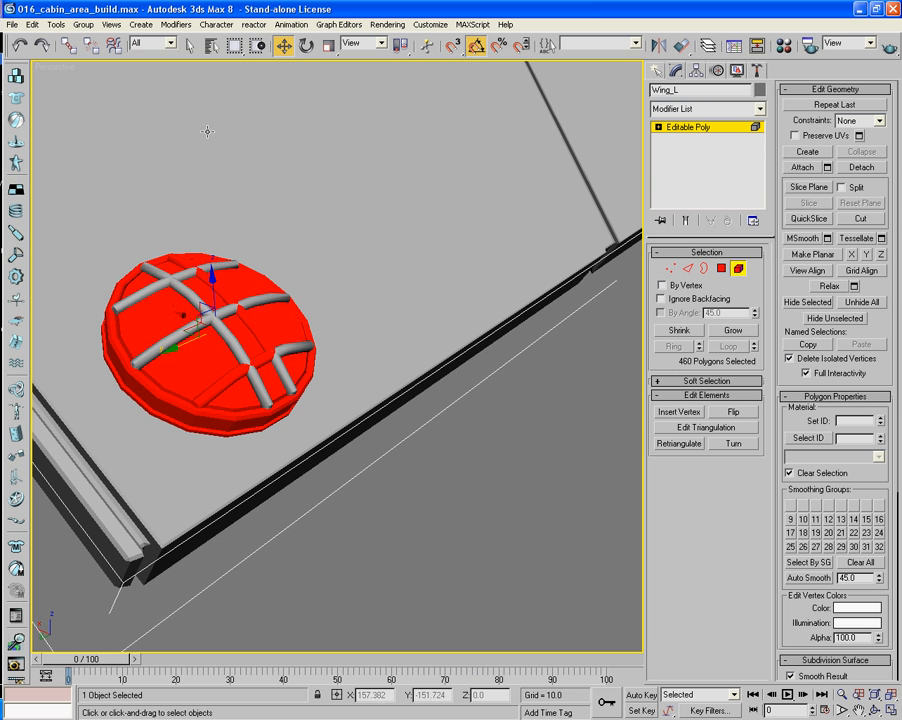
# Clear the element selection and region-select all parts of the caged dome light at the wing's outer corner.
pyautogui.click(189, 46)
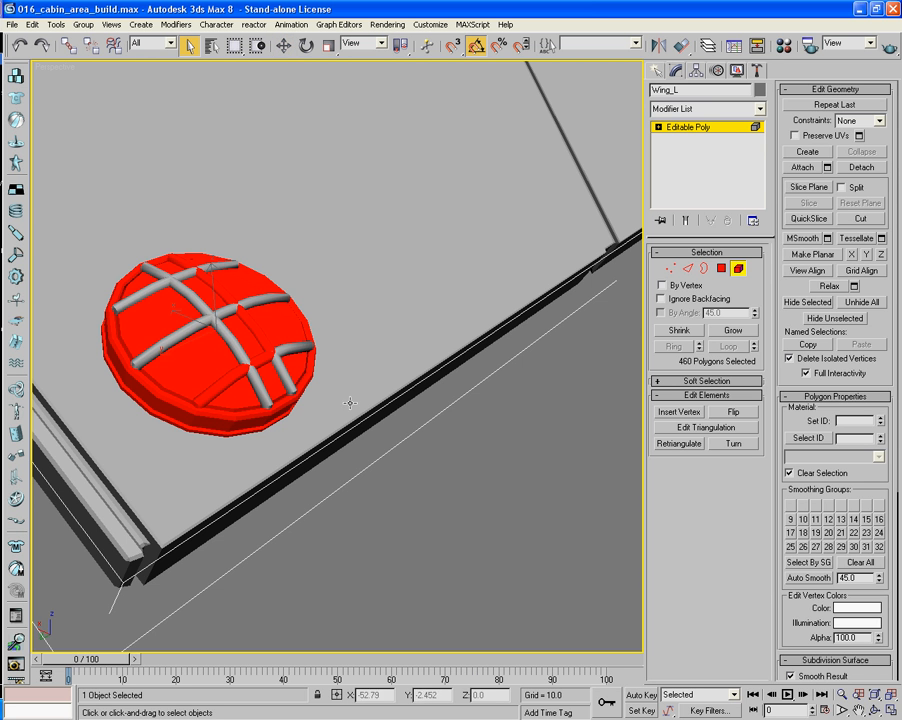
pyautogui.click(352, 545)
pyautogui.keyDown('alt'); pyautogui.moveTo(380, 532); pyautogui.dragTo(357, 515, button='middle'); pyautogui.keyUp('alt')
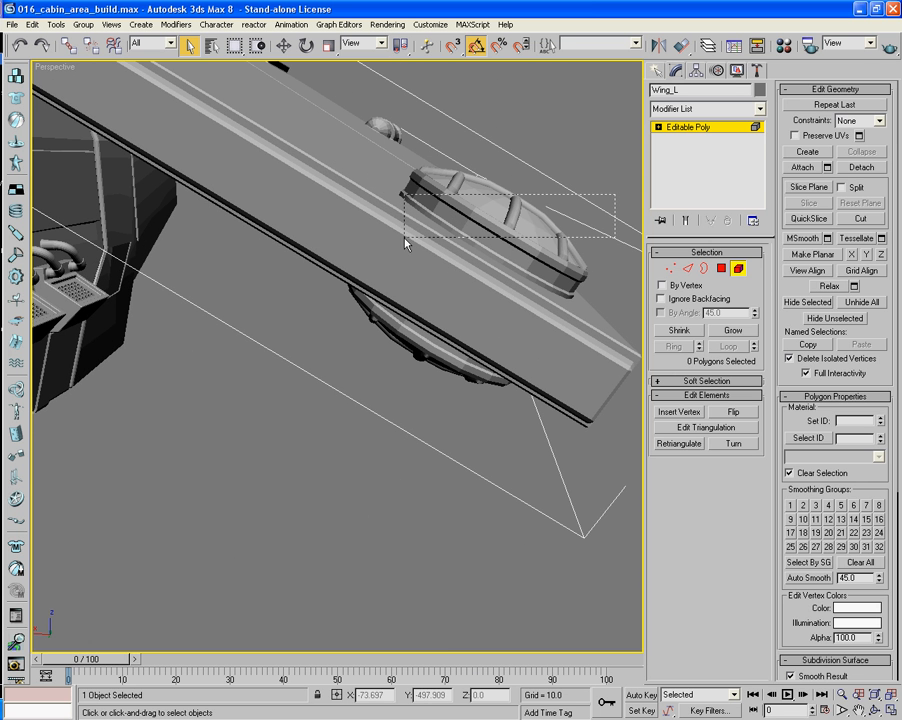
pyautogui.moveTo(406, 243); pyautogui.dragTo(404, 240)
pyautogui.click(474, 252)
pyautogui.click(488, 310)
pyautogui.moveTo(488, 310); pyautogui.dragTo(480, 300, button='middle')
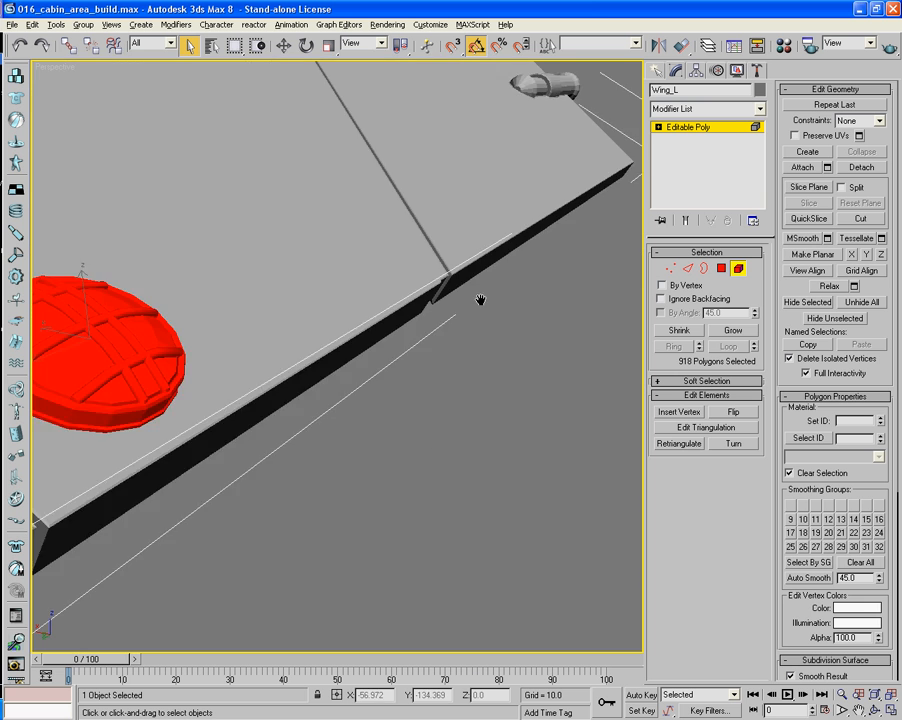
pyautogui.scroll(-5, 340, 212)
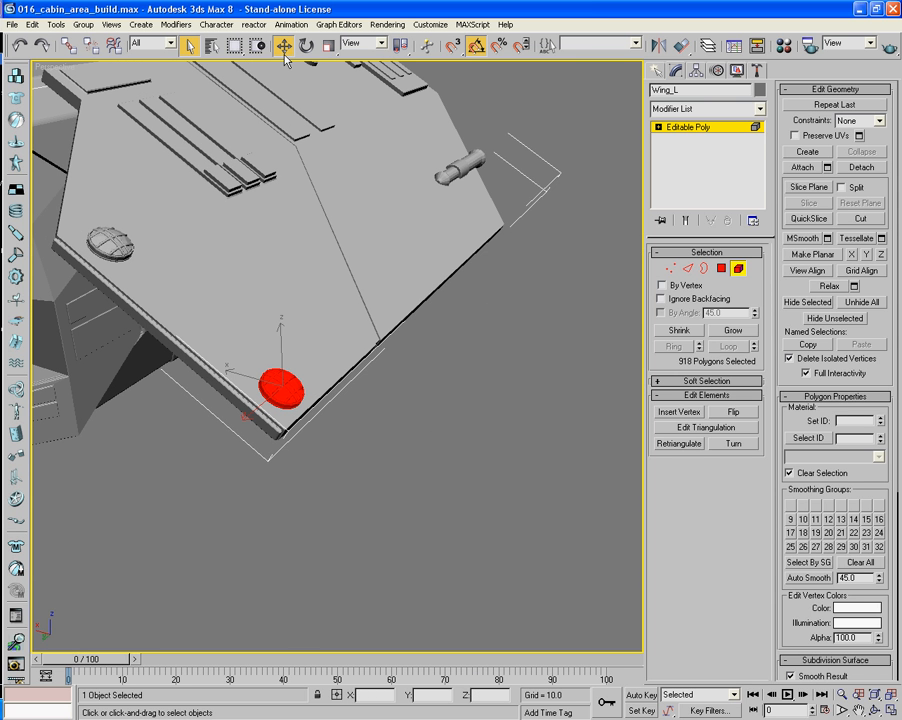
# Clone the selected dome light along X off the wing's edge as a separate object.
pyautogui.click(284, 46)
pyautogui.keyDown('shift'); pyautogui.moveTo(233, 366); pyautogui.dragTo(331, 393); pyautogui.keyUp('shift')
pyautogui.click(590, 385)
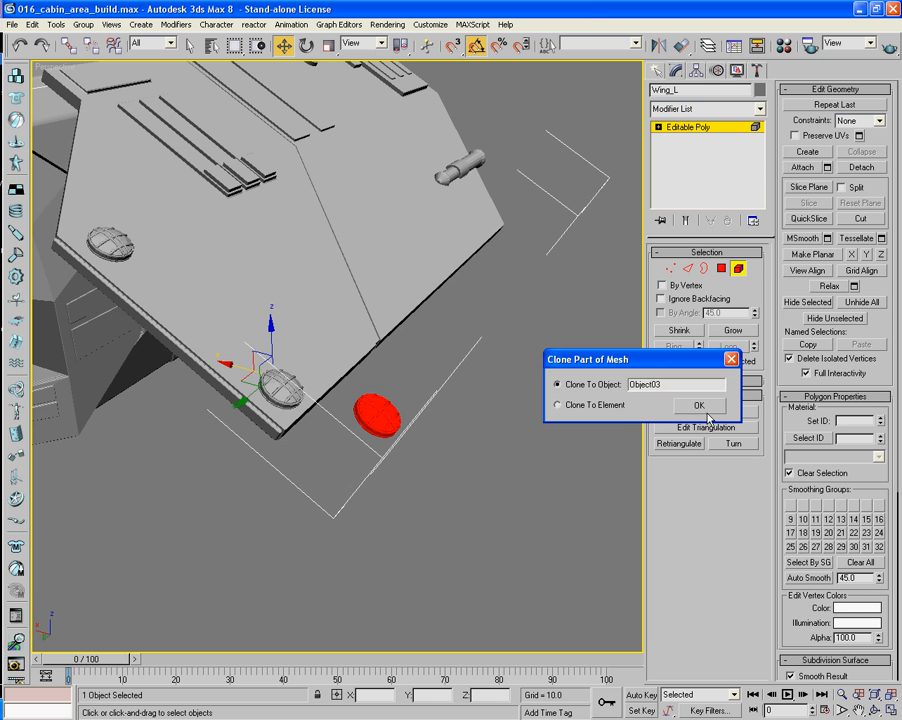
pyautogui.click(698, 405)
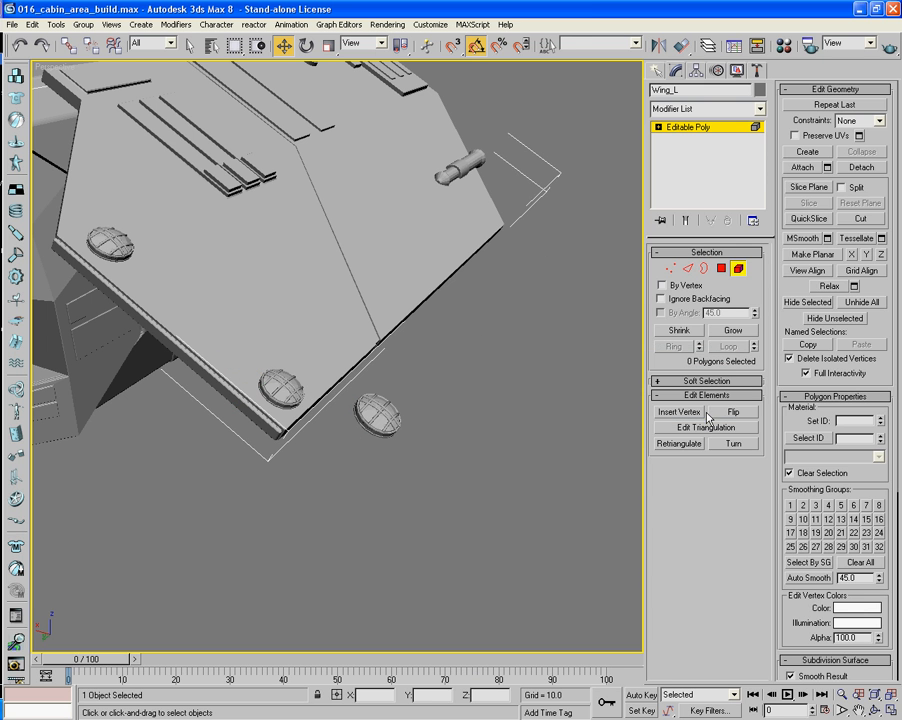
# Leave element-level editing and hide Wing_L.
pyautogui.click(736, 270)
pyautogui.click(410, 414)
pyautogui.click(352, 311)
pyautogui.rightClick(352, 313)
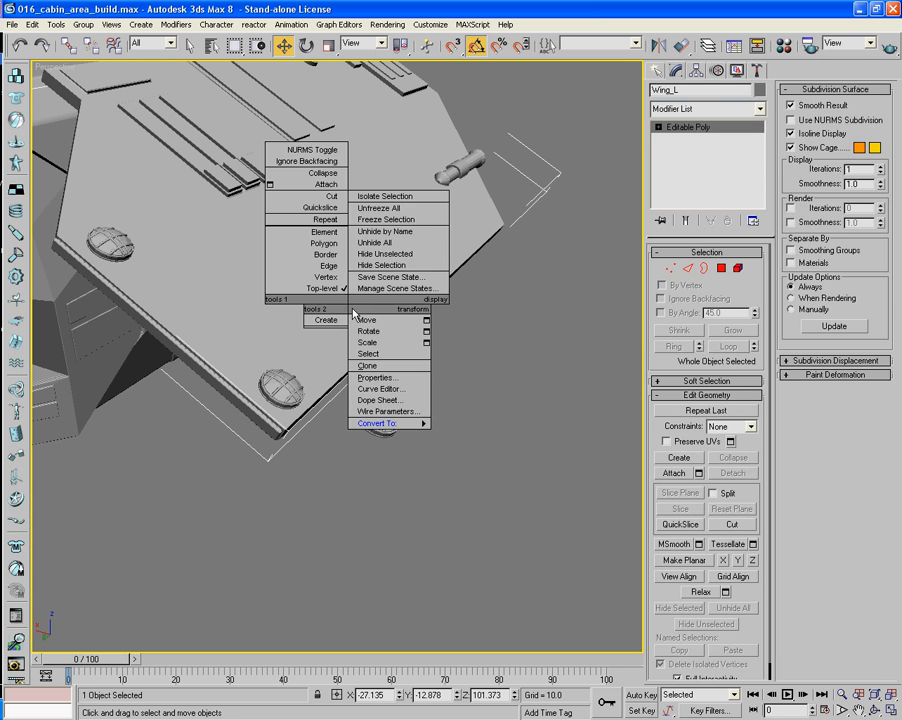
pyautogui.click(381, 265)
# Select the copied dome light and centre its pivot on the object.
pyautogui.click(374, 410)
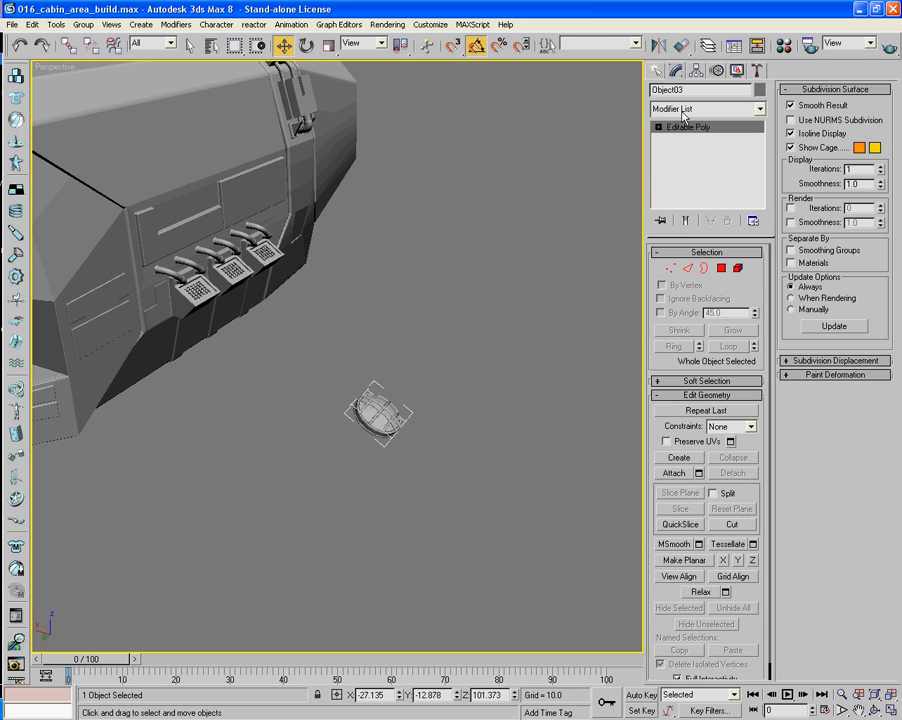
pyautogui.click(695, 70)
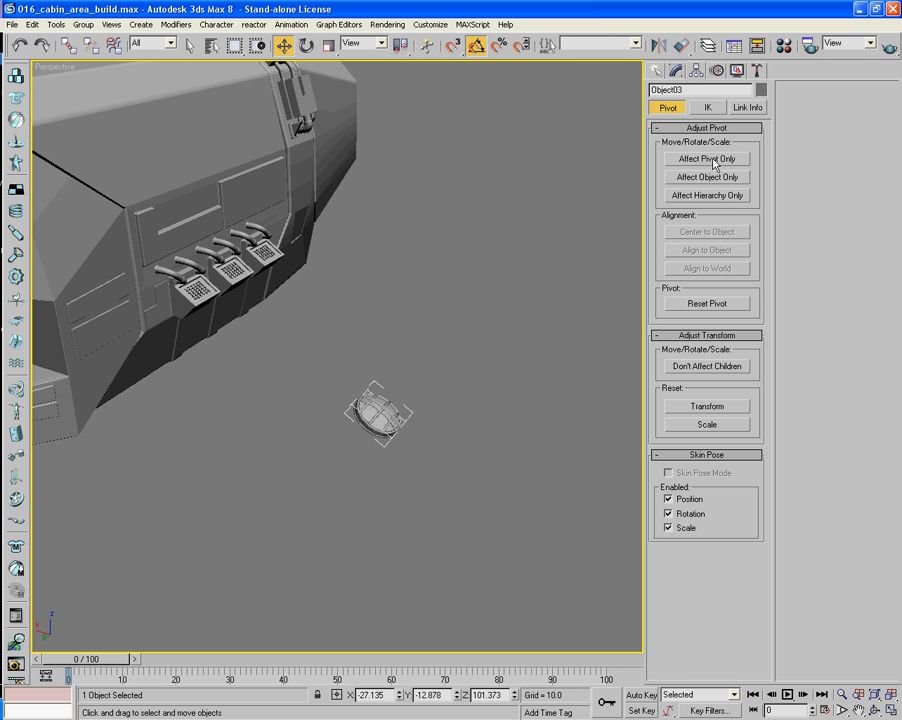
pyautogui.click(712, 159)
pyautogui.click(715, 165)
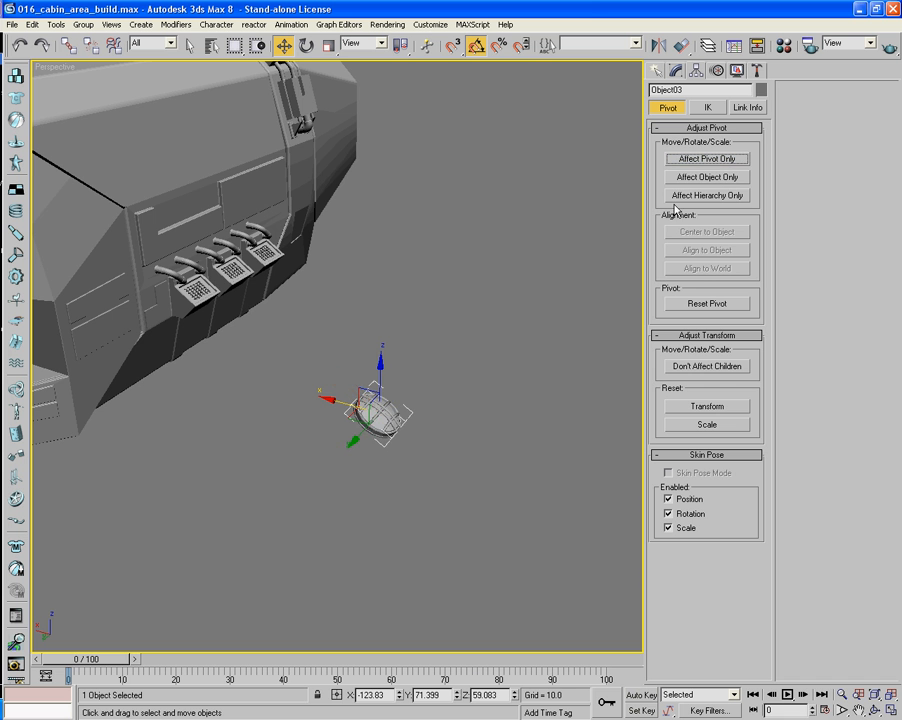
# Rotate the copied dome light level to 0 degrees about Y and turn it about X so the dome faces the vehicle's front.
pyautogui.press('z')
pyautogui.keyDown('alt'); pyautogui.moveTo(433, 388); pyautogui.dragTo(478, 362, button='middle'); pyautogui.keyUp('alt')
pyautogui.click(306, 45)
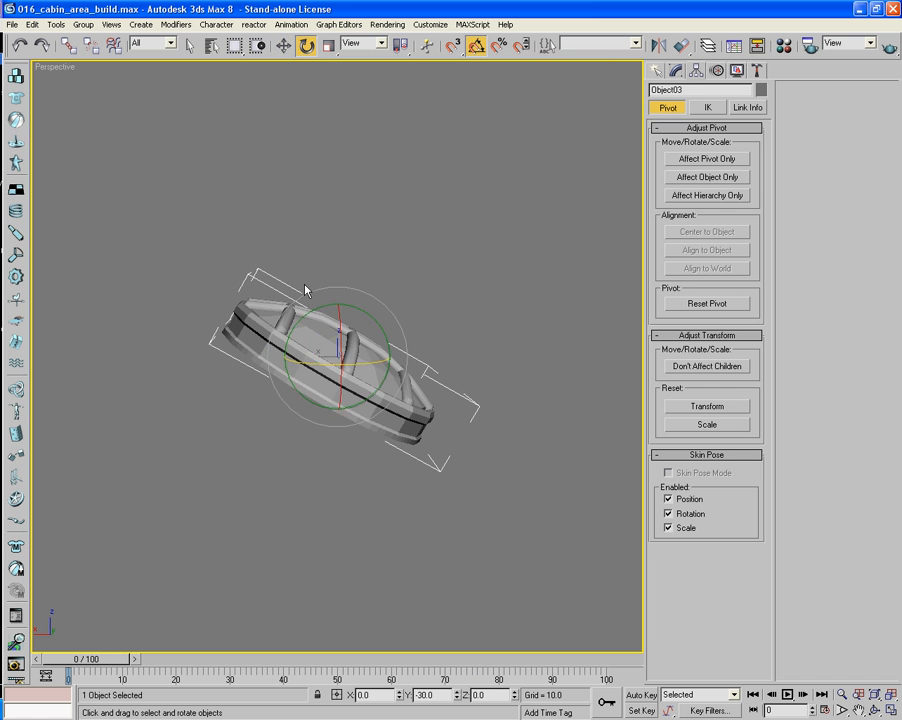
pyautogui.moveTo(292, 322); pyautogui.dragTo(289, 350)
pyautogui.keyDown('alt'); pyautogui.moveTo(377, 351); pyautogui.dragTo(352, 318, button='middle'); pyautogui.keyUp('alt')
pyautogui.scroll(-5, 263, 372)
pyautogui.scroll(-4, 426, 302)
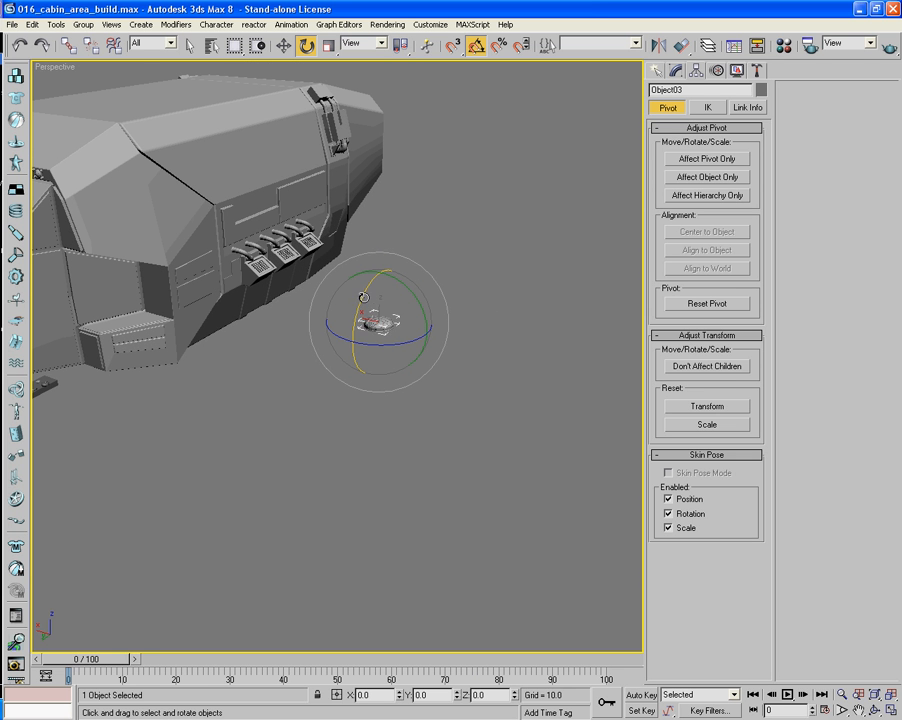
pyautogui.moveTo(350, 318); pyautogui.dragTo(351, 362)
# Move the dome light out in front of the cabin, to about X -55, Y 167.
pyautogui.click(284, 45)
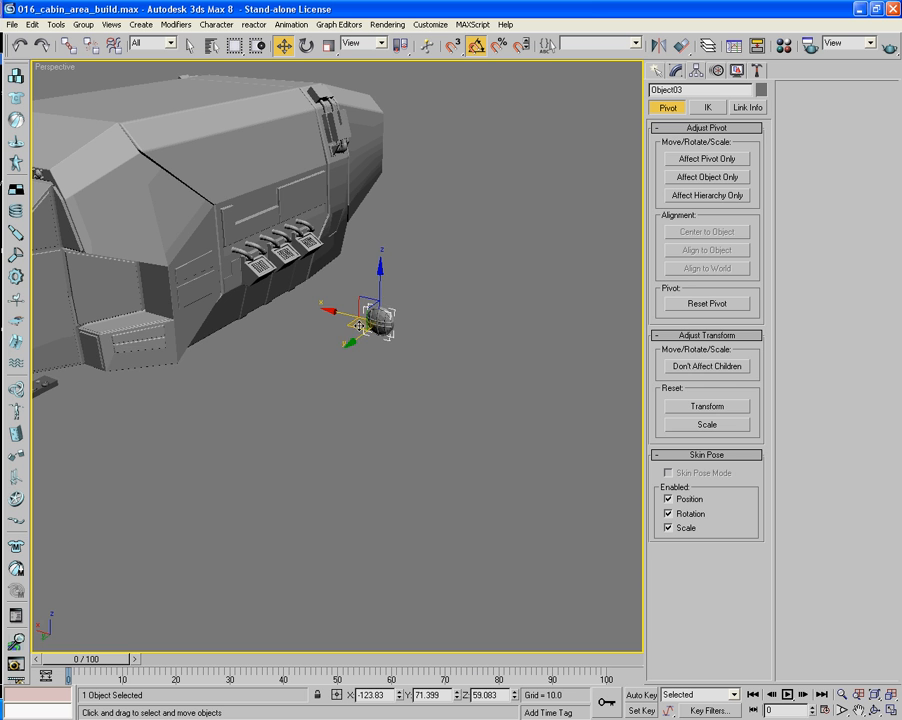
pyautogui.moveTo(380, 325); pyautogui.dragTo(163, 492)
pyautogui.moveTo(163, 492); pyautogui.dragTo(365, 448, button='middle')
pyautogui.moveTo(367, 353); pyautogui.dragTo(105, 384)
pyautogui.moveTo(130, 438); pyautogui.dragTo(311, 403, button='middle')
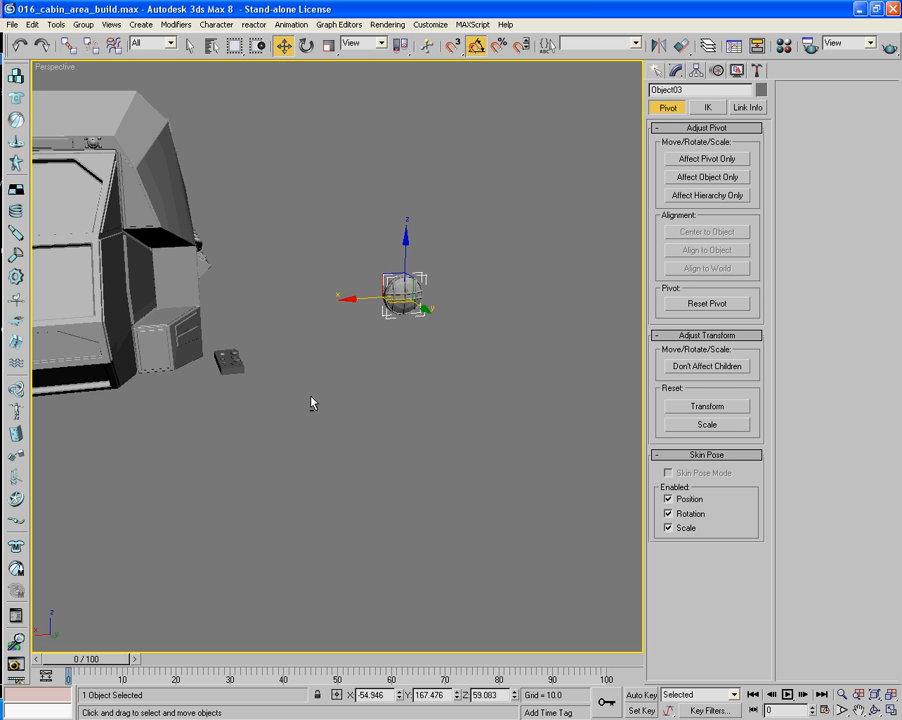
# Switch to the Back view and move the dome light over the cabin's lower front panel, to about X 19.8, Z 35.1.
pyautogui.rightClick(50, 67)
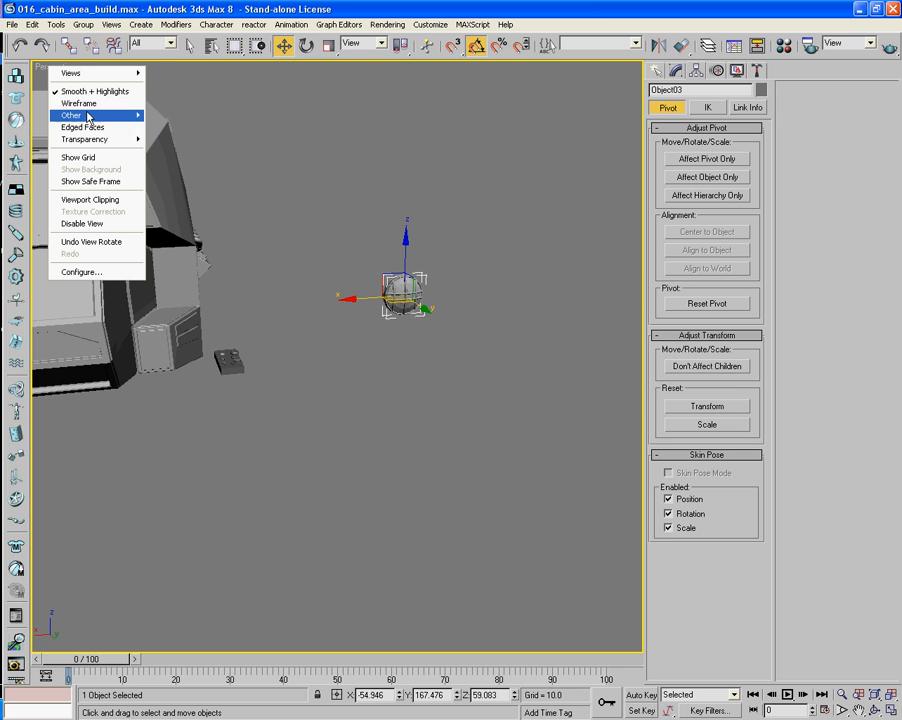
pyautogui.moveTo(95, 73)
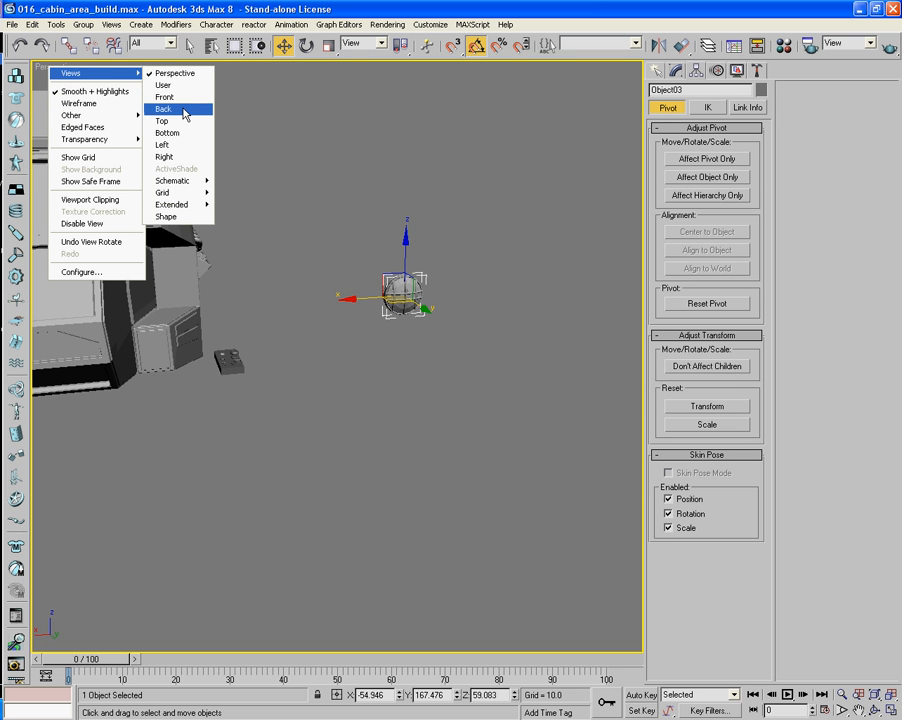
pyautogui.click(165, 108)
pyautogui.moveTo(447, 248); pyautogui.dragTo(332, 285)
pyautogui.scroll(5, 332, 285)
pyautogui.moveTo(334, 237); pyautogui.dragTo(431, 348, button='middle')
pyautogui.scroll(2, 431, 348)
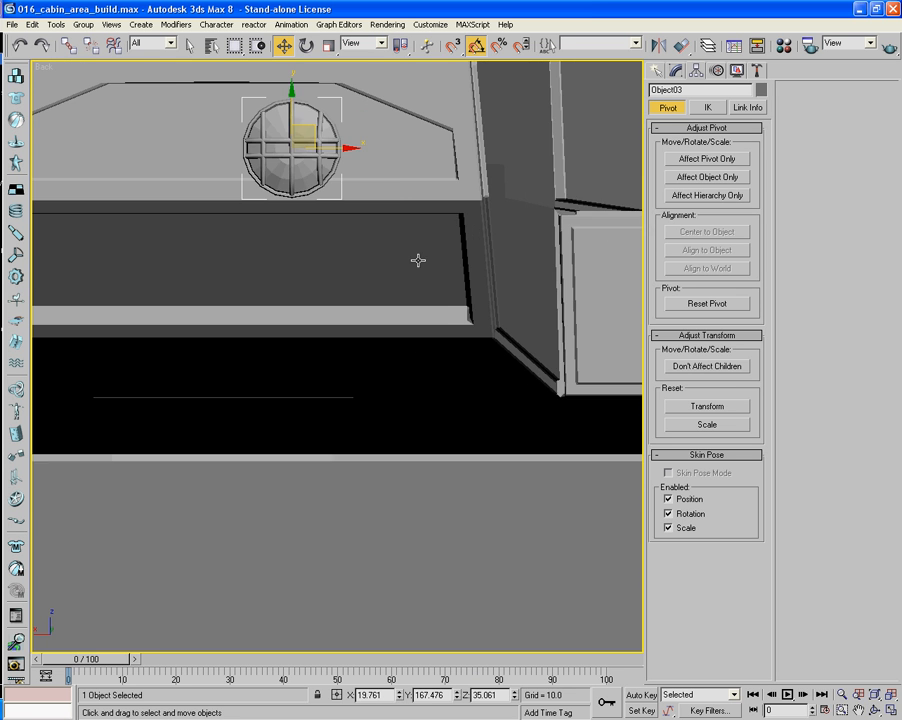
pyautogui.moveTo(391, 200); pyautogui.dragTo(501, 469, button='middle')
pyautogui.scroll(1, 412, 371)
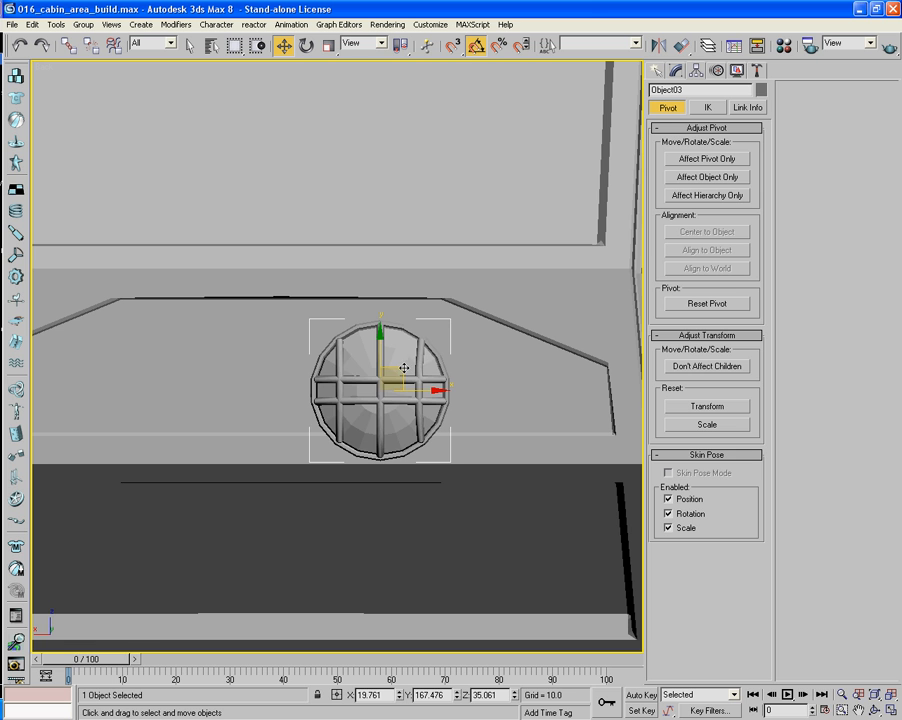
# Move the dome light up, place one copy straight below it on the lower front panel and scale the copy to about 82%.
pyautogui.moveTo(404, 368)
pyautogui.mouseDown()
pyautogui.moveTo(369, 226)
pyautogui.moveTo(369, 106)
pyautogui.moveTo(354, 314)
pyautogui.mouseUp()
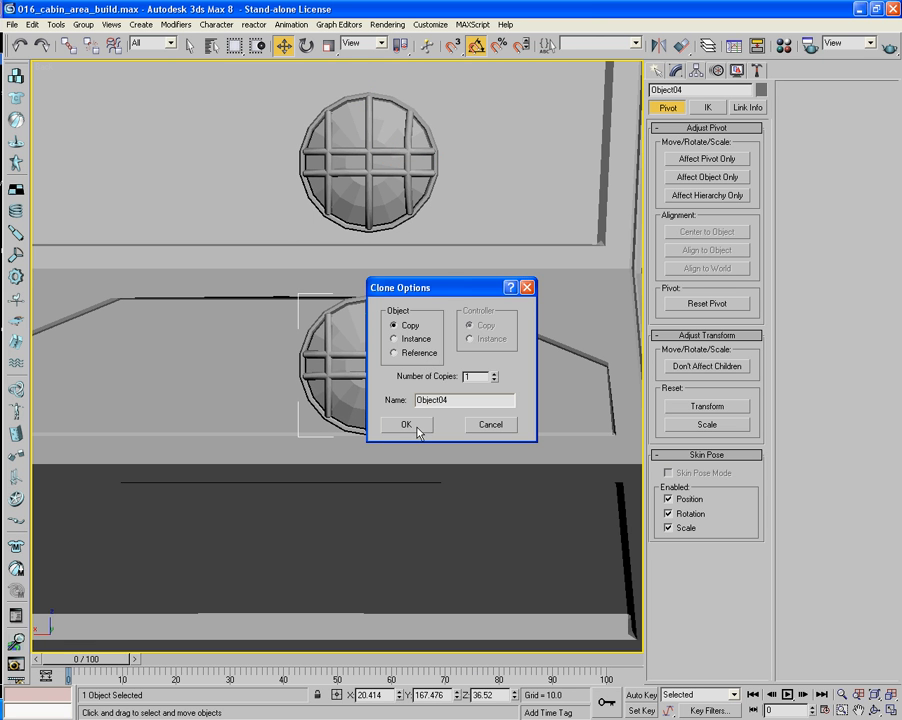
pyautogui.click(414, 426)
pyautogui.click(329, 46)
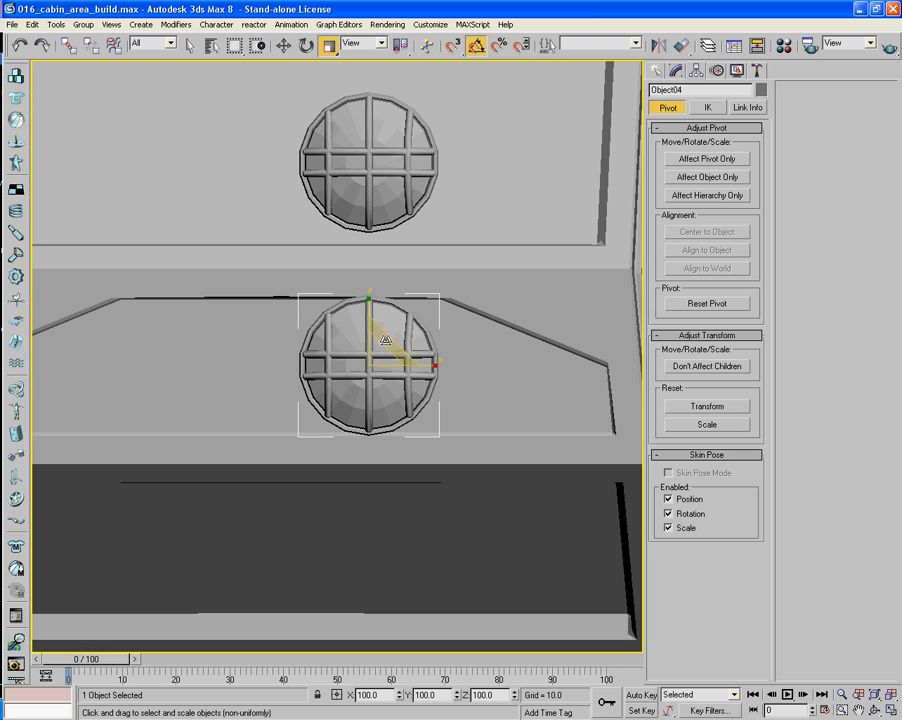
pyautogui.moveTo(385, 340); pyautogui.dragTo(386, 369)
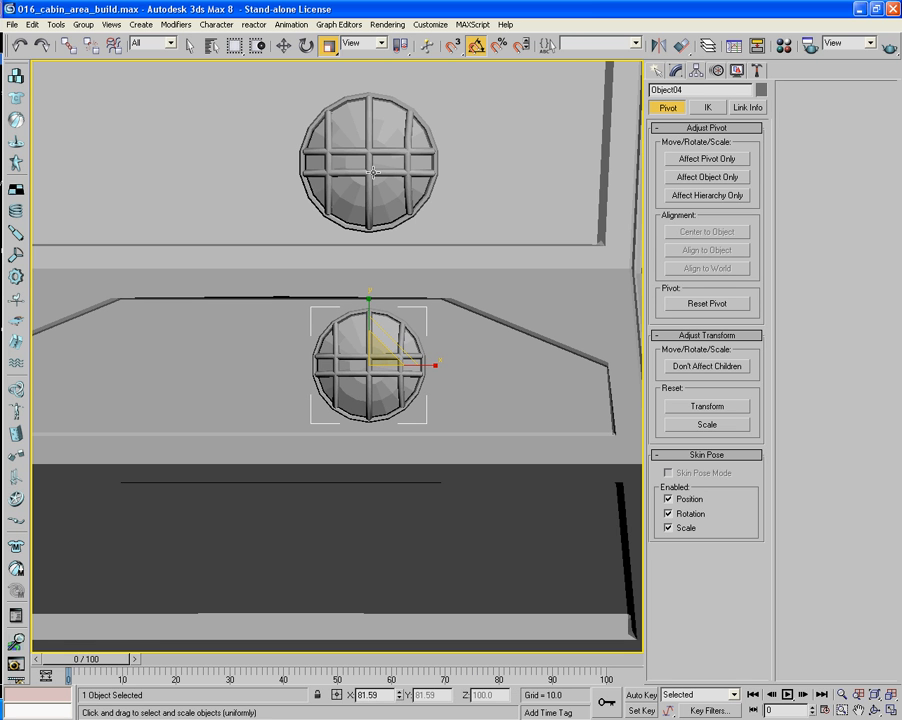
# Place a copy of the reduced dome light beside it along X and scale the new copy to about 43%.
pyautogui.click(284, 45)
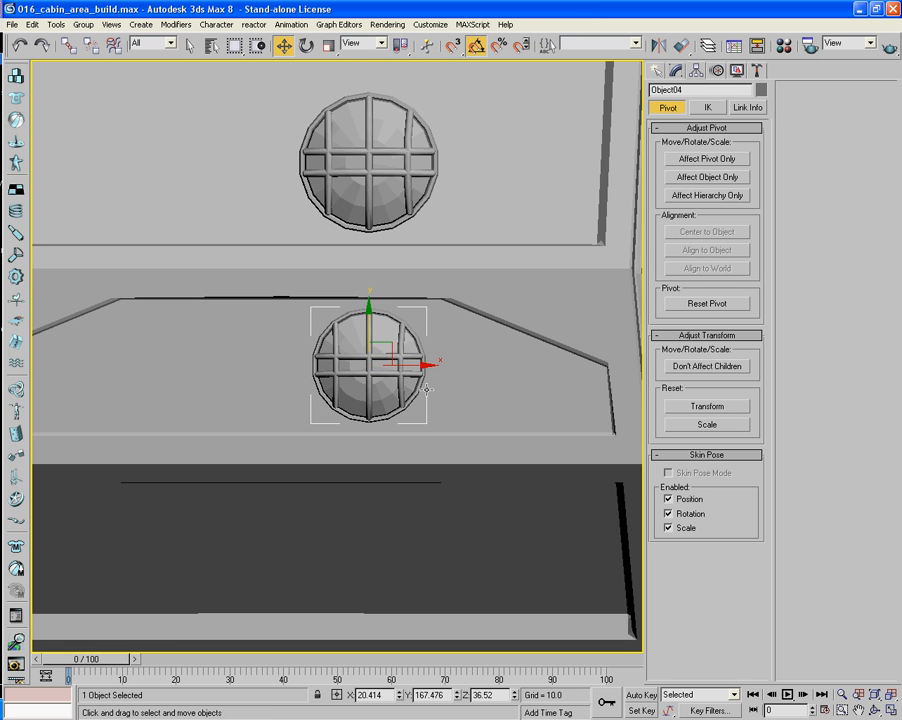
pyautogui.moveTo(427, 366); pyautogui.dragTo(566, 365)
pyautogui.click(424, 422)
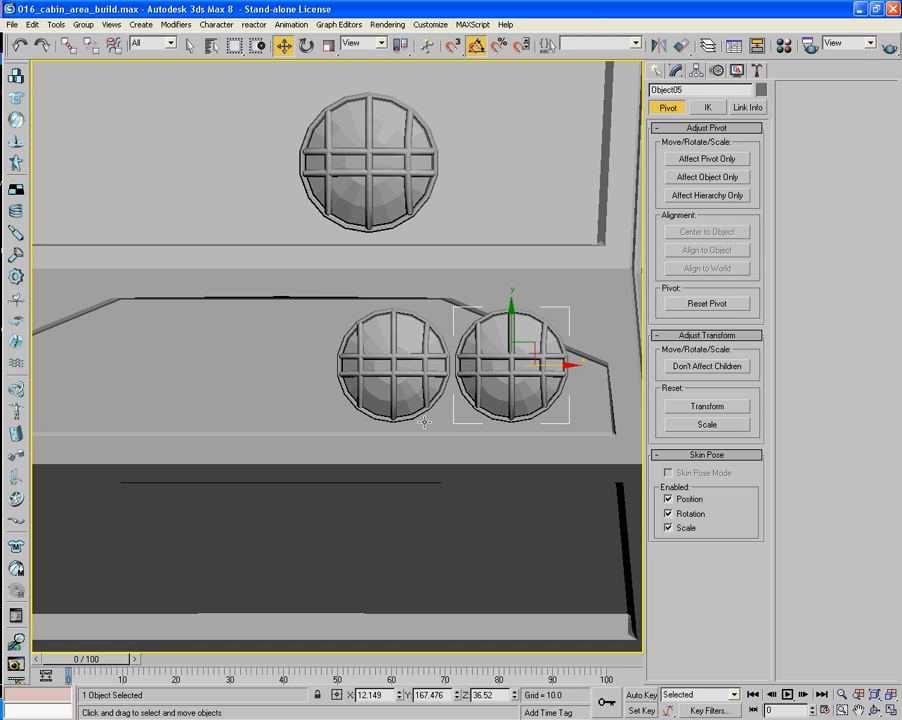
pyautogui.click(330, 47)
pyautogui.moveTo(516, 356); pyautogui.dragTo(500, 410)
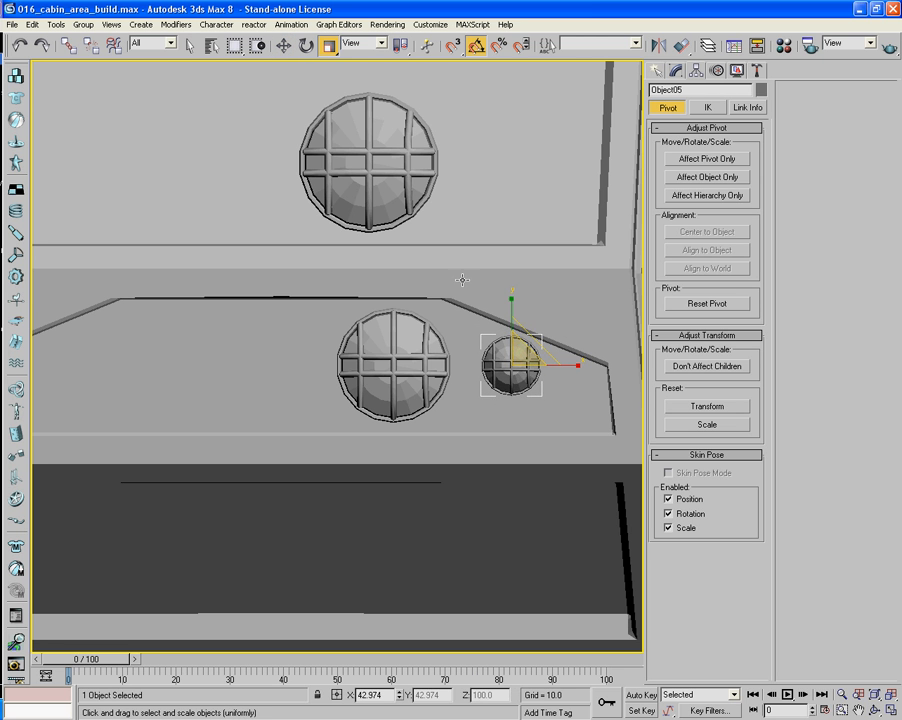
# Lower the small dome light close beside the medium one and place one copy next to it along X.
pyautogui.click(281, 46)
pyautogui.moveTo(539, 345)
pyautogui.mouseDown()
pyautogui.moveTo(497, 376)
pyautogui.moveTo(509, 370)
pyautogui.moveTo(605, 392)
pyautogui.mouseUp()
pyautogui.click(405, 425)
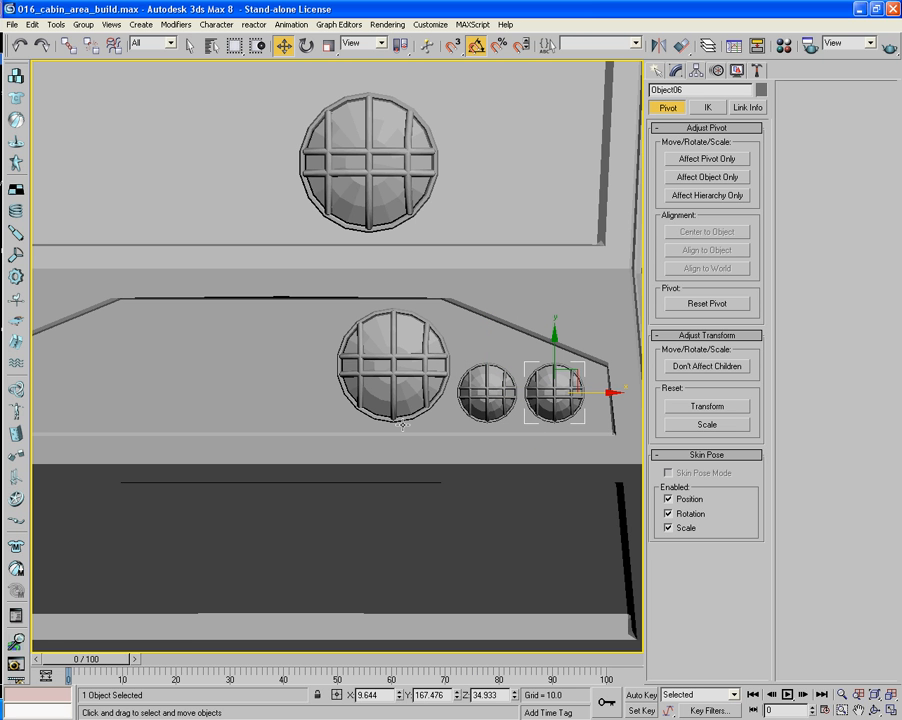
# Reset the transforms of the three lower dome lights with Reset XForm and convert them to Editable Poly.
pyautogui.press('p')
pyautogui.keyDown('alt'); pyautogui.moveTo(457, 388); pyautogui.dragTo(421, 404, button='middle'); pyautogui.keyUp('alt')
pyautogui.press('z')
pyautogui.scroll(-5, 344, 406)
pyautogui.click(497, 395)
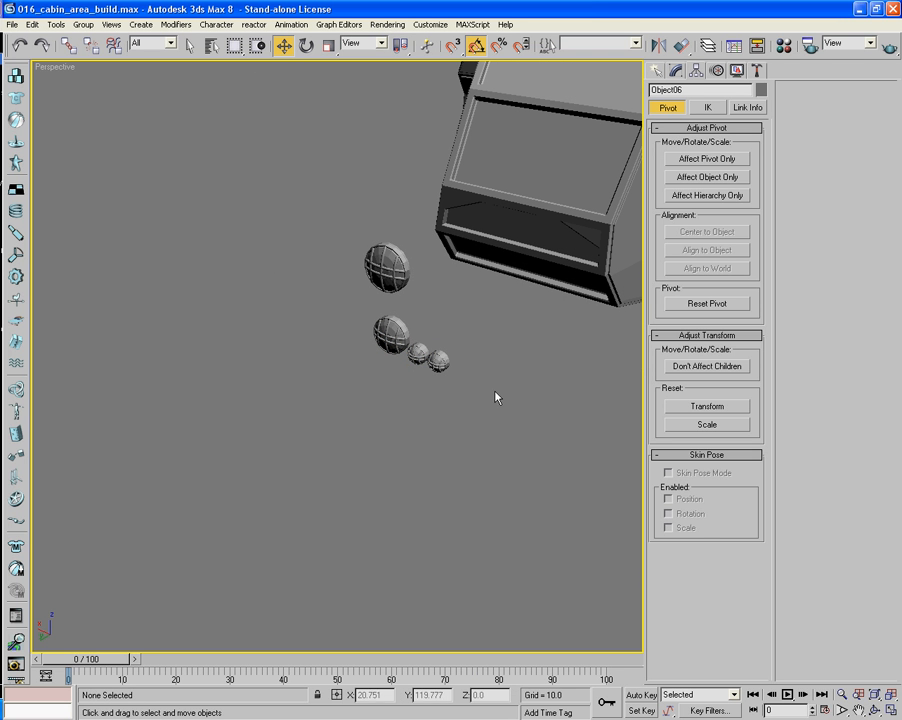
pyautogui.moveTo(449, 411); pyautogui.dragTo(365, 312)
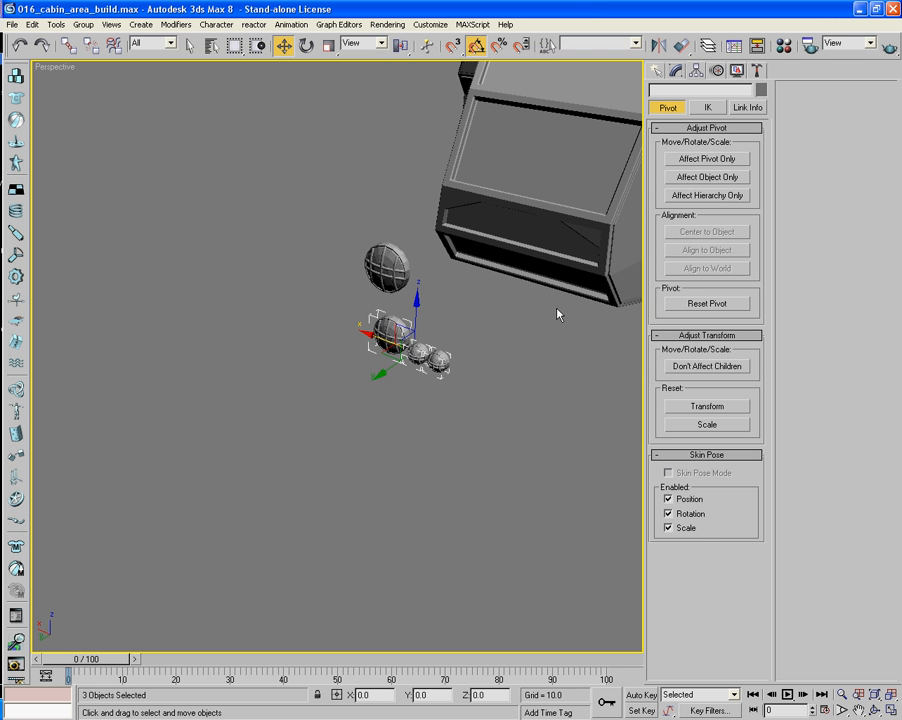
pyautogui.click(758, 70)
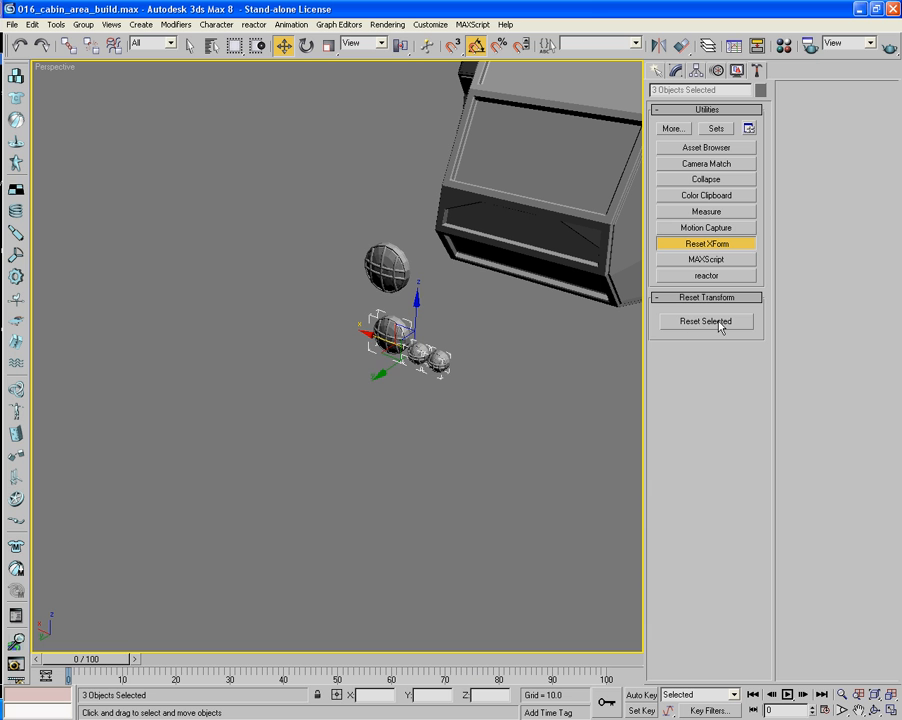
pyautogui.rightClick(376, 339)
pyautogui.moveTo(457, 453)
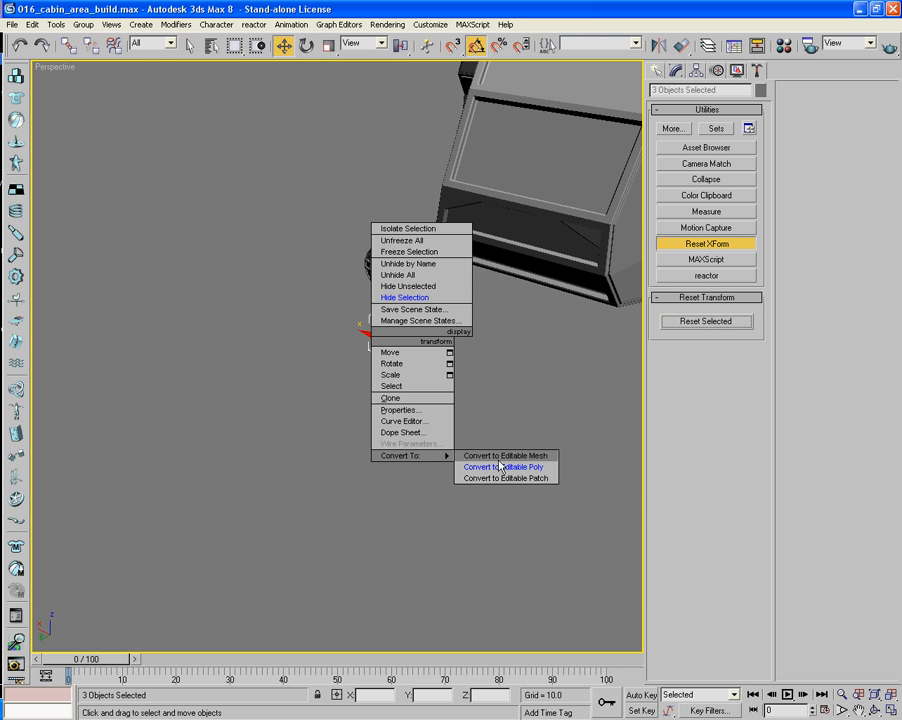
pyautogui.click(505, 477)
# Move the three dome lights along Y onto the cabin's lower front panel, seating them at about Y 108.9.
pyautogui.moveTo(377, 378); pyautogui.dragTo(605, 278)
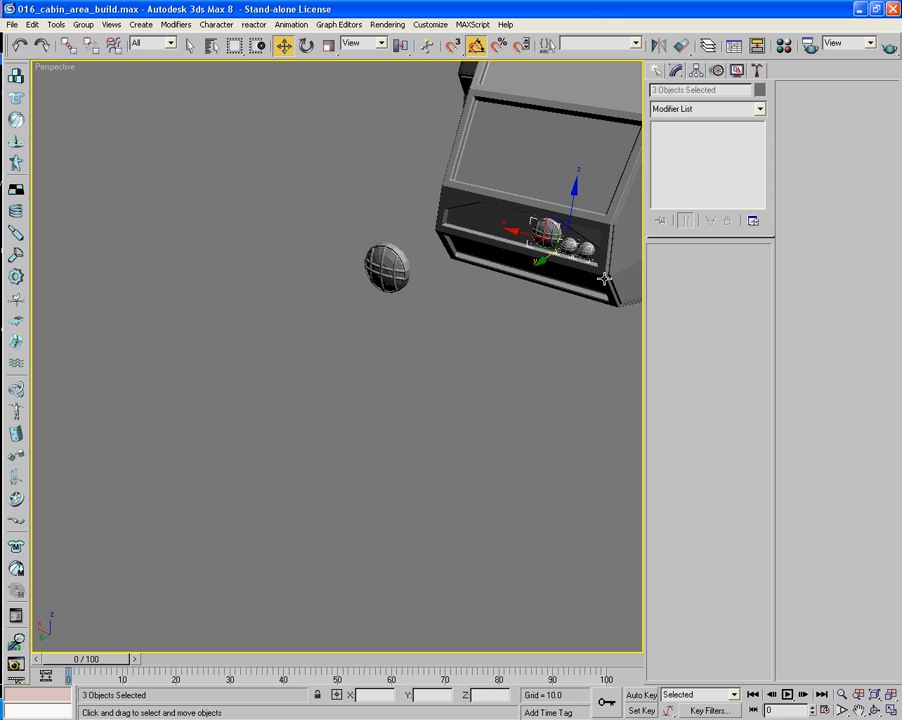
pyautogui.press('z')
pyautogui.keyDown('alt'); pyautogui.moveTo(499, 322); pyautogui.dragTo(481, 350, button='middle'); pyautogui.keyUp('alt')
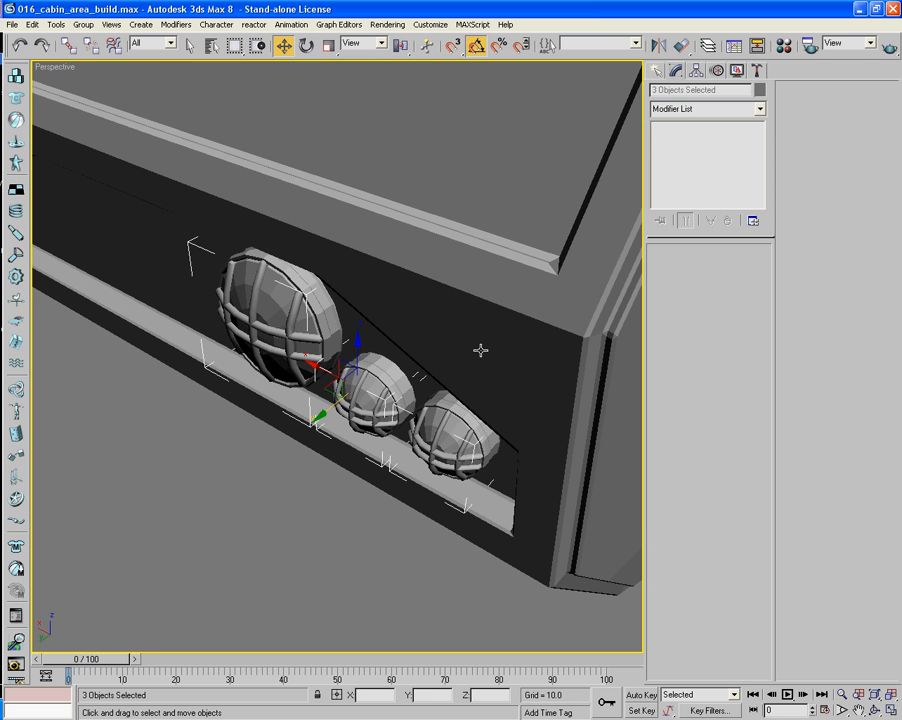
pyautogui.moveTo(317, 423); pyautogui.dragTo(322, 423)
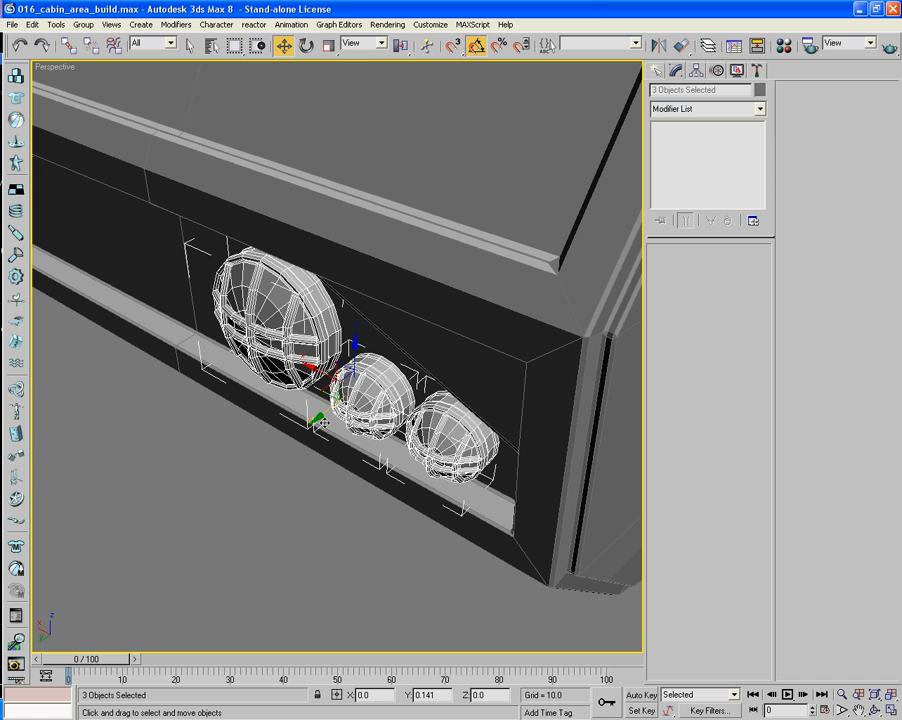
pyautogui.press('F4')
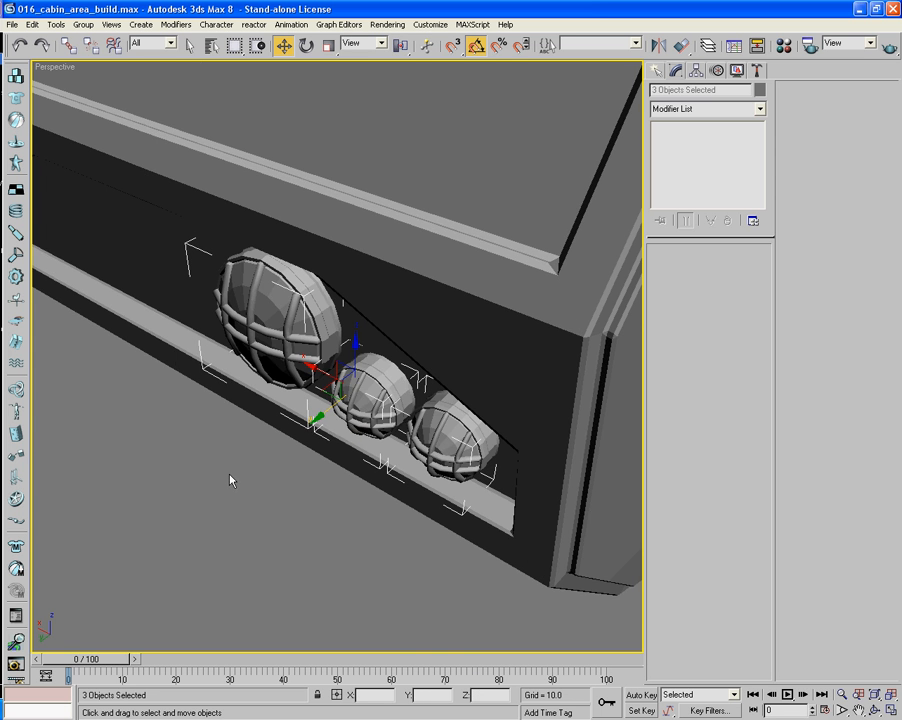
# Attach the two small dome lights to the larger one on the front panel as a single object.
pyautogui.keyDown('alt'); pyautogui.moveTo(229, 474); pyautogui.dragTo(328, 500, button='middle'); pyautogui.keyUp('alt')
pyautogui.scroll(-5, 262, 470)
pyautogui.click(319, 395)
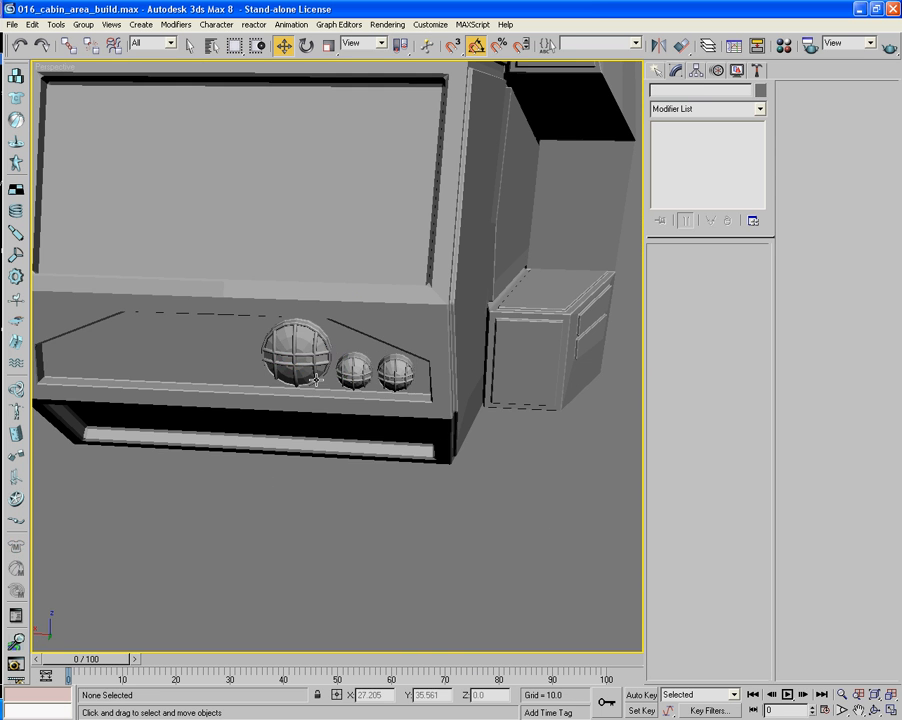
pyautogui.click(312, 378)
pyautogui.click(674, 473)
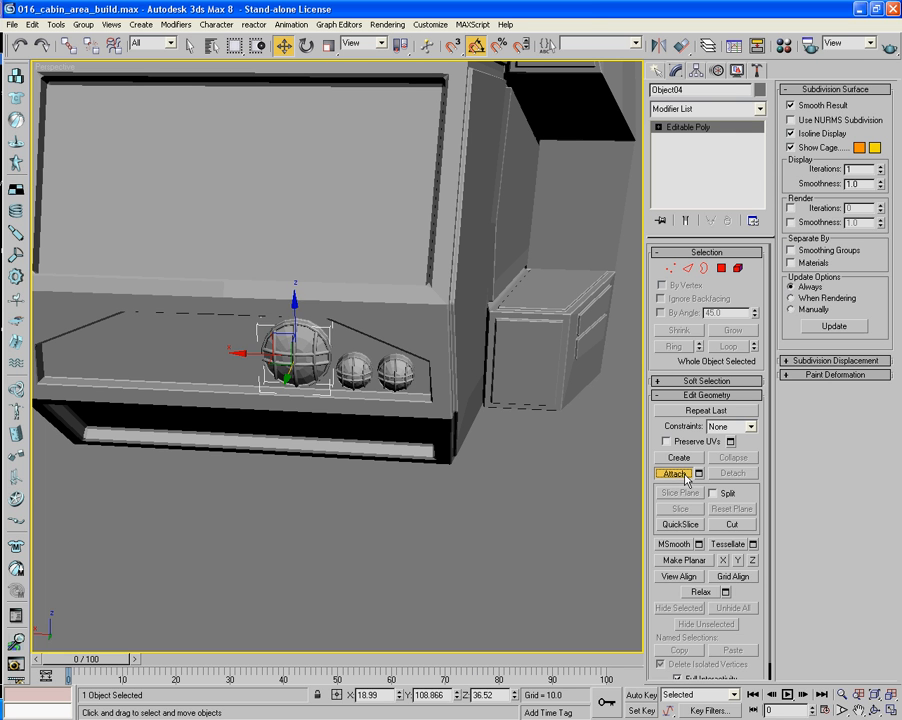
pyautogui.click(405, 377)
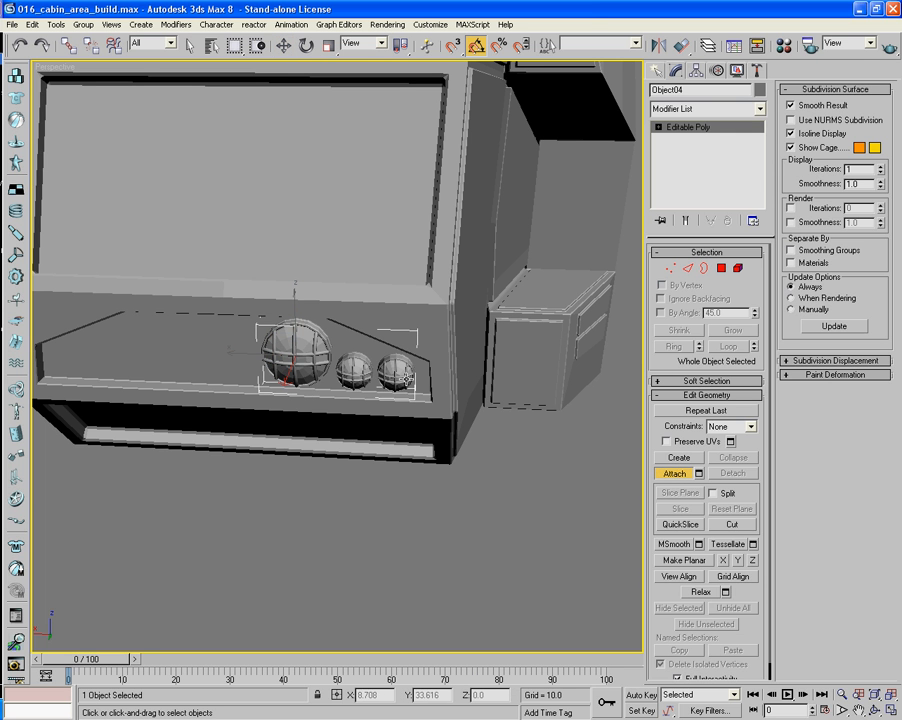
pyautogui.click(674, 473)
# Mirror the attached light group across the X axis as a copy.
pyautogui.click(658, 46)
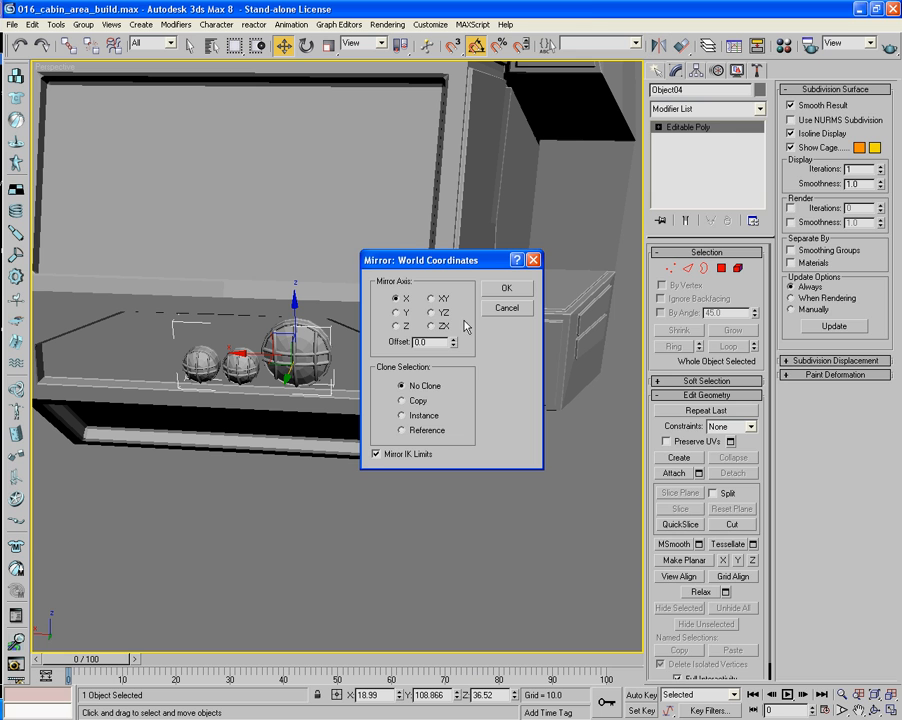
pyautogui.click(421, 400)
pyautogui.click(508, 289)
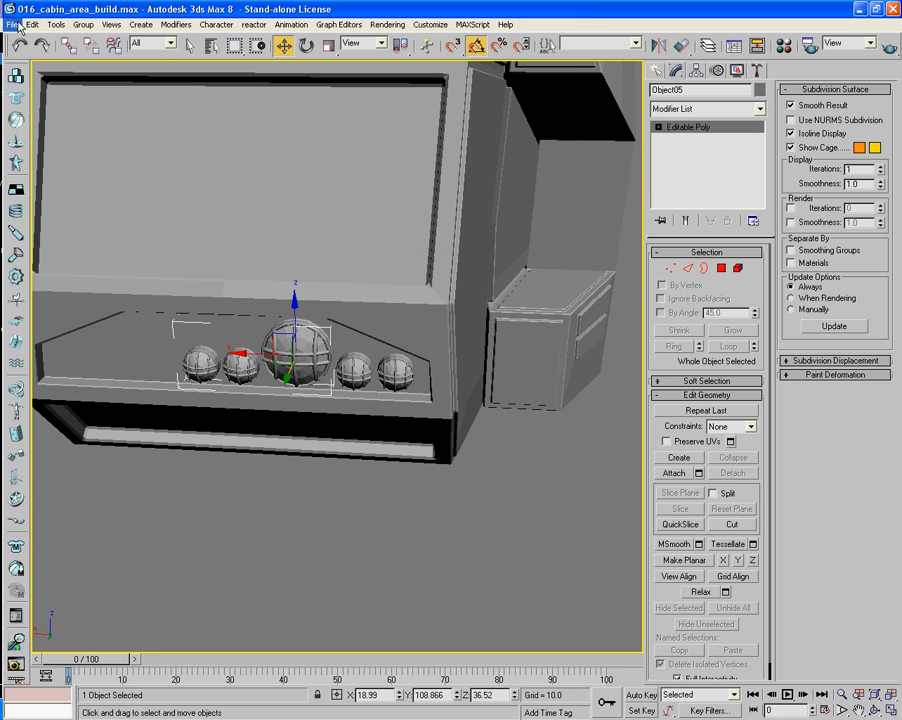
# In the Back view, move the mirrored light group along X to the panel's other half, at about X 32.2.
pyautogui.rightClick(46, 72)
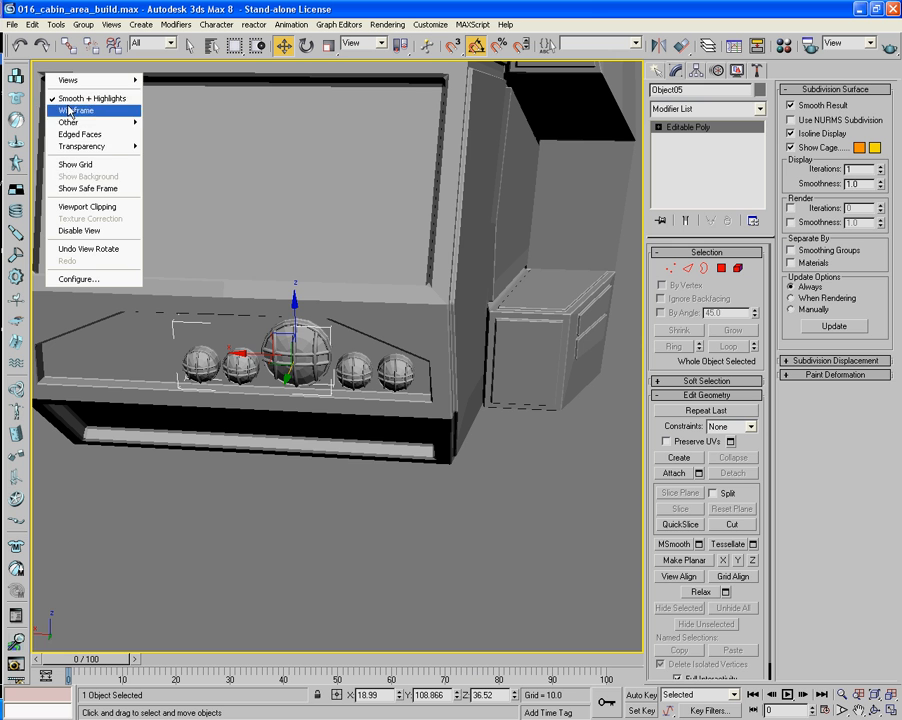
pyautogui.moveTo(90, 80)
pyautogui.click(180, 126)
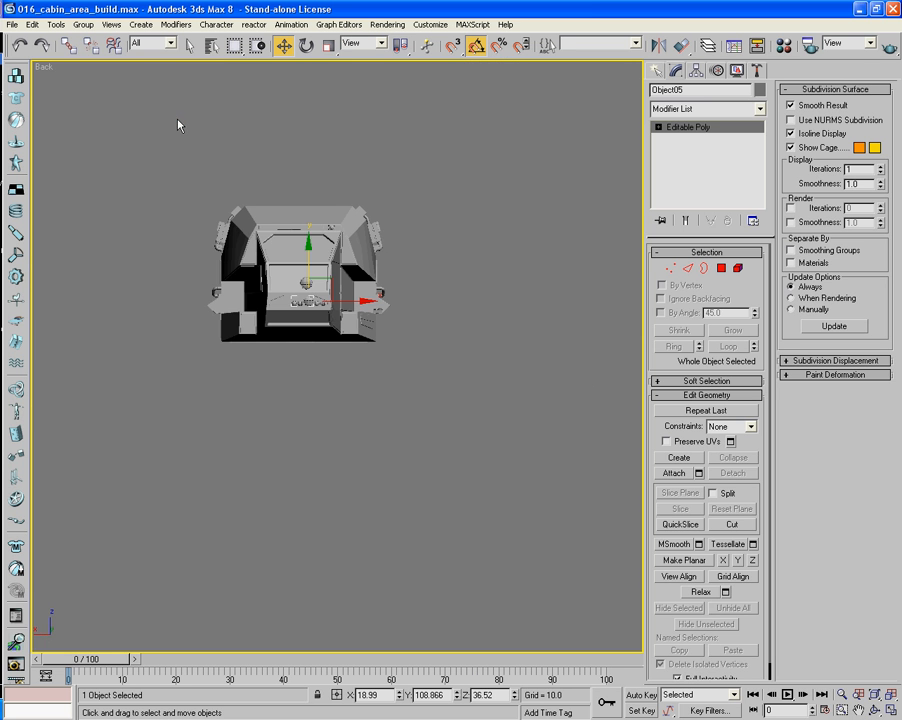
pyautogui.press('z')
pyautogui.scroll(-4, 320, 340)
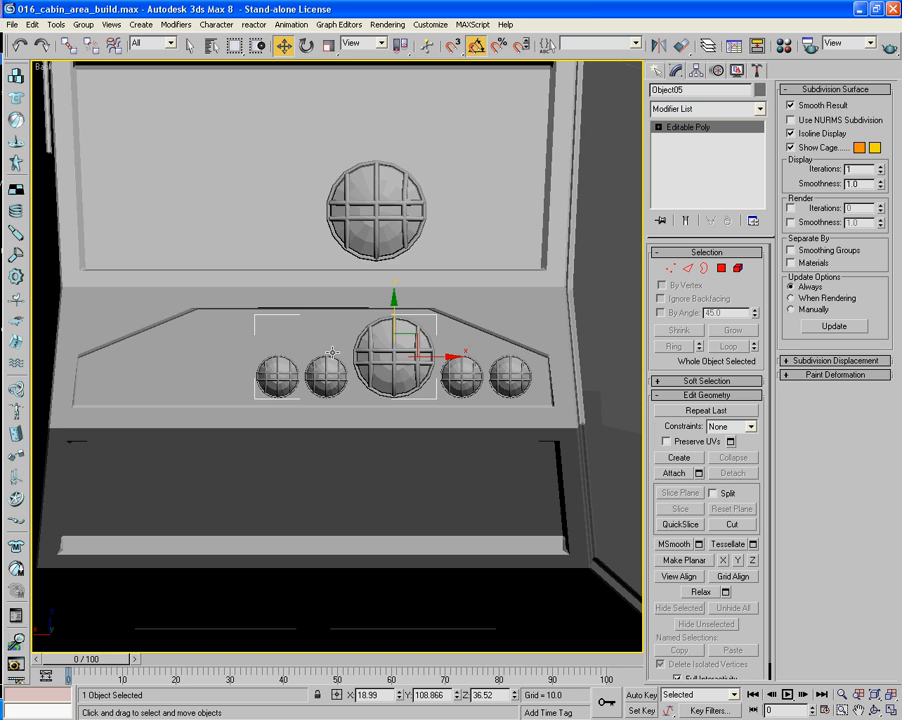
pyautogui.moveTo(452, 357); pyautogui.dragTo(289, 357)
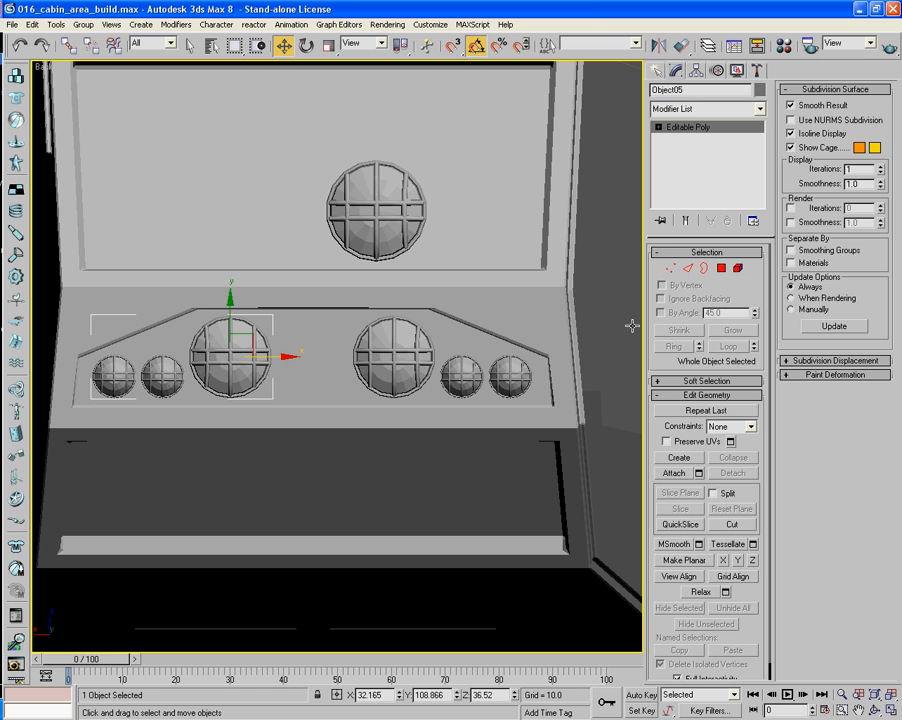
# Attach the original three-light group to Main_Chassis, with edged faces displayed.
pyautogui.click(604, 312)
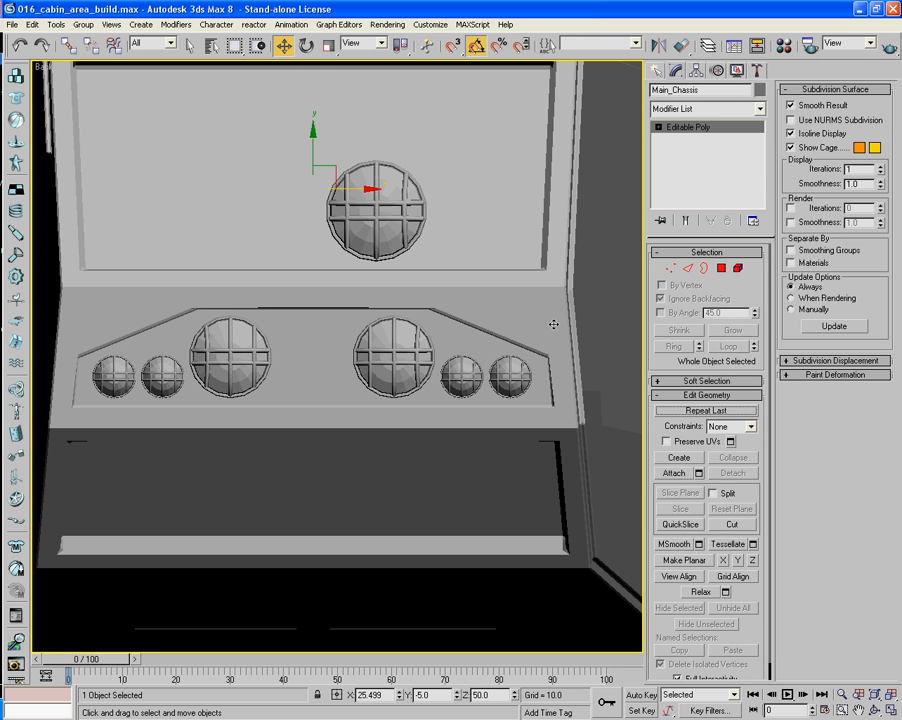
pyautogui.press('F4')
pyautogui.click(674, 473)
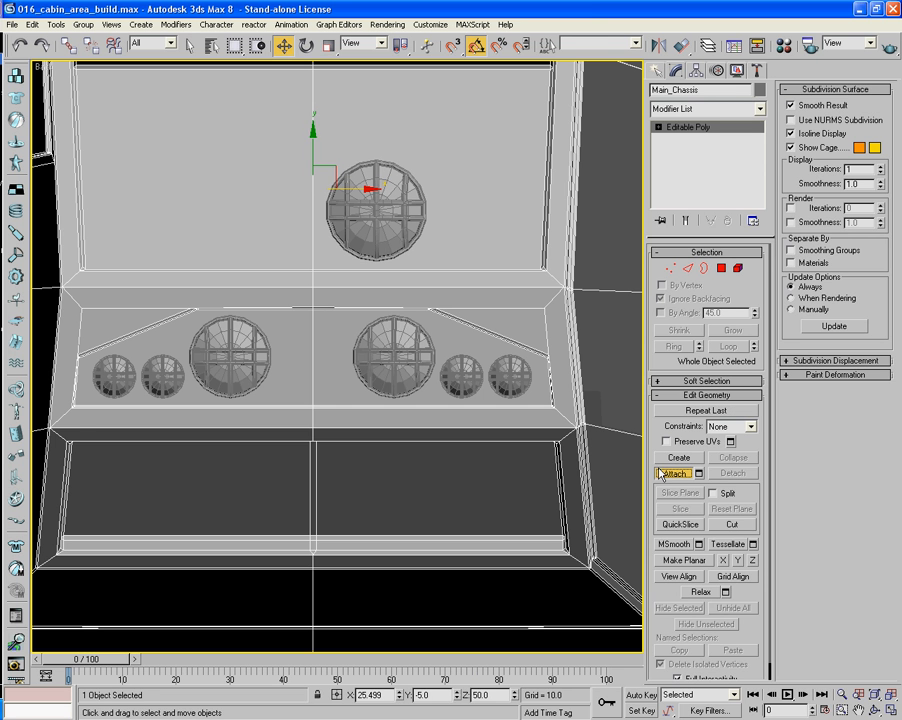
pyautogui.click(354, 354)
pyautogui.click(676, 473)
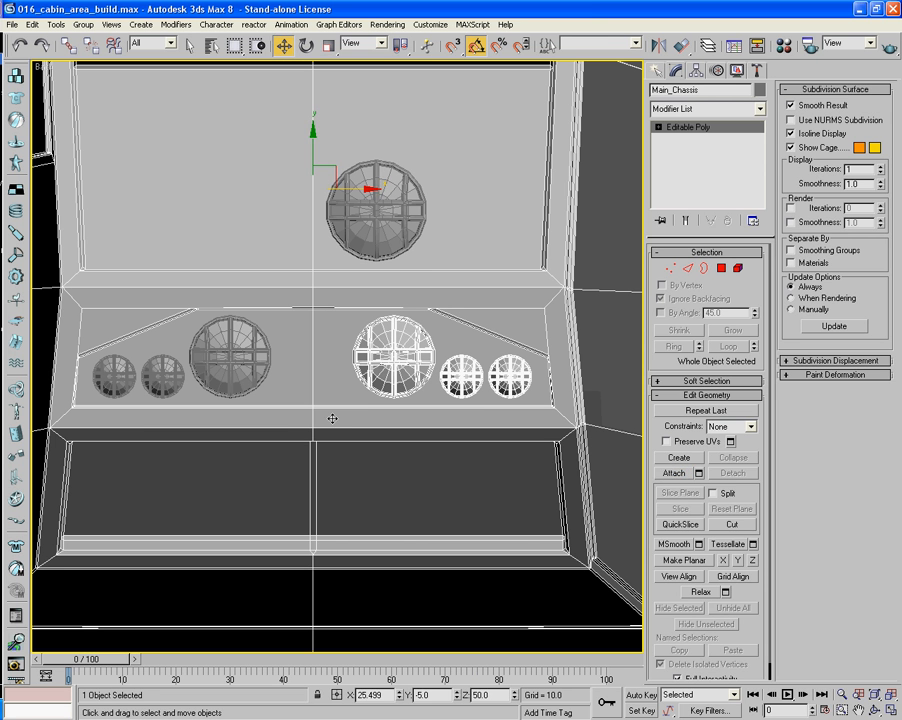
# Apply Reset XForm to the mirrored light group and convert it to Editable Poly.
pyautogui.click(222, 366)
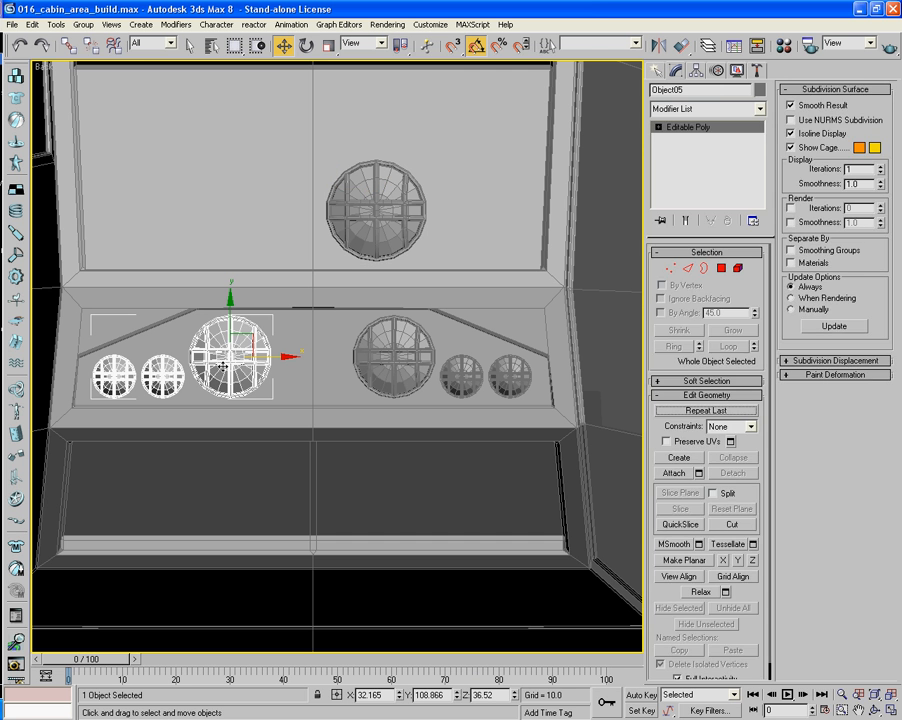
pyautogui.click(759, 71)
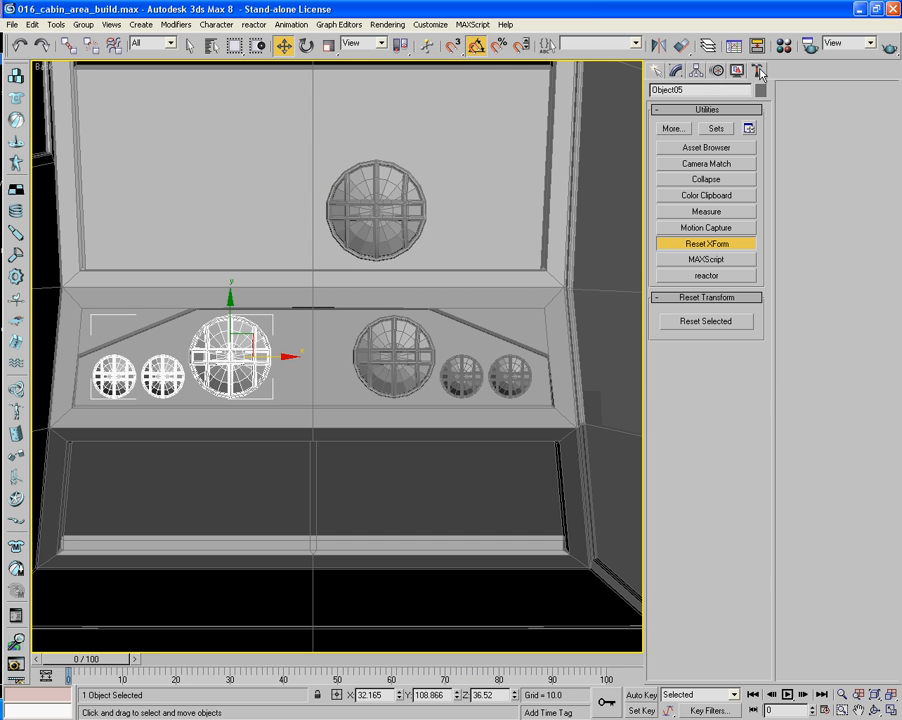
pyautogui.click(703, 322)
pyautogui.rightClick(312, 346)
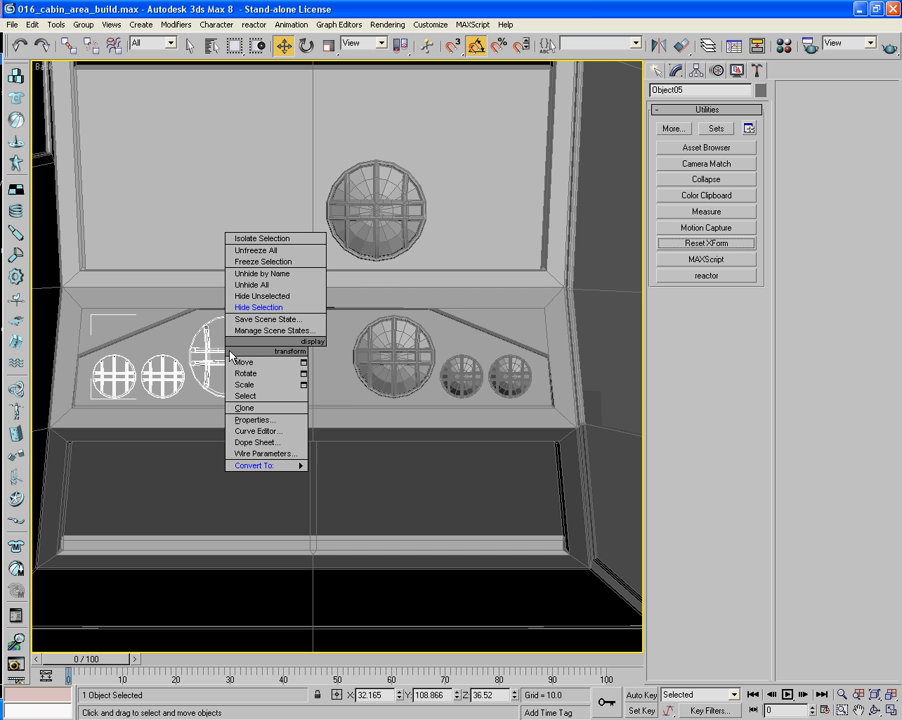
pyautogui.moveTo(265, 465)
pyautogui.click(368, 473)
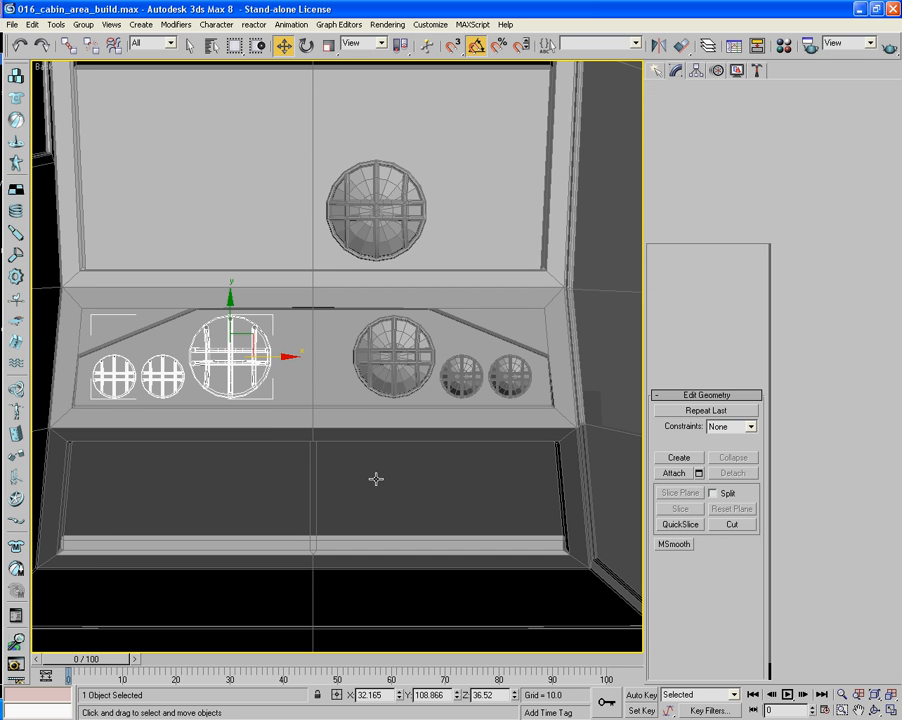
# Flip the normals of all elements in the mirrored light group.
pyautogui.click(741, 271)
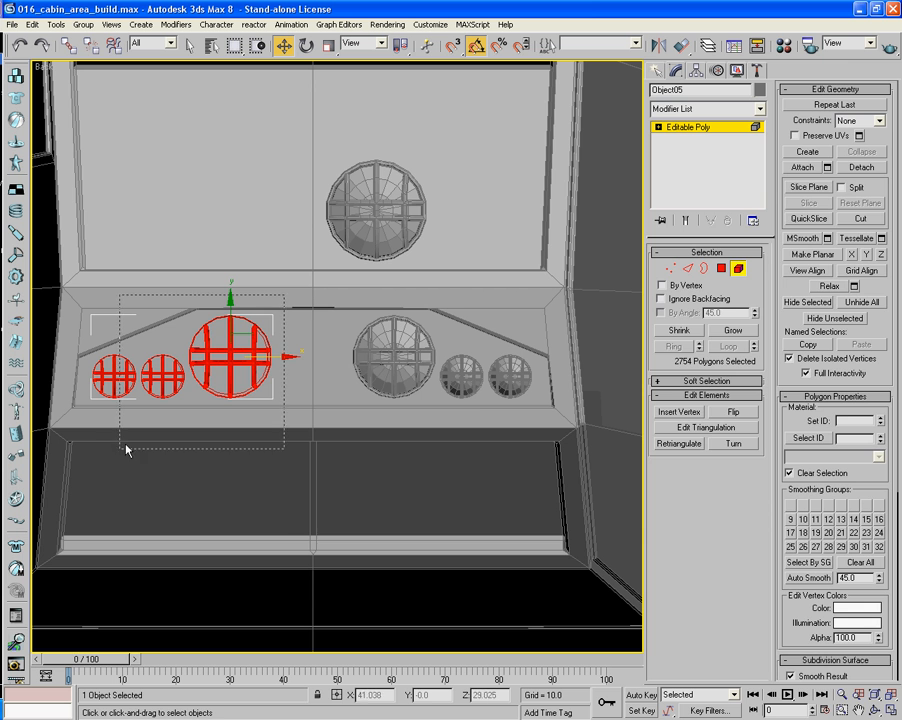
pyautogui.click(735, 411)
pyautogui.click(737, 270)
# Attach the mirrored light group to Main_Chassis.
pyautogui.click(494, 281)
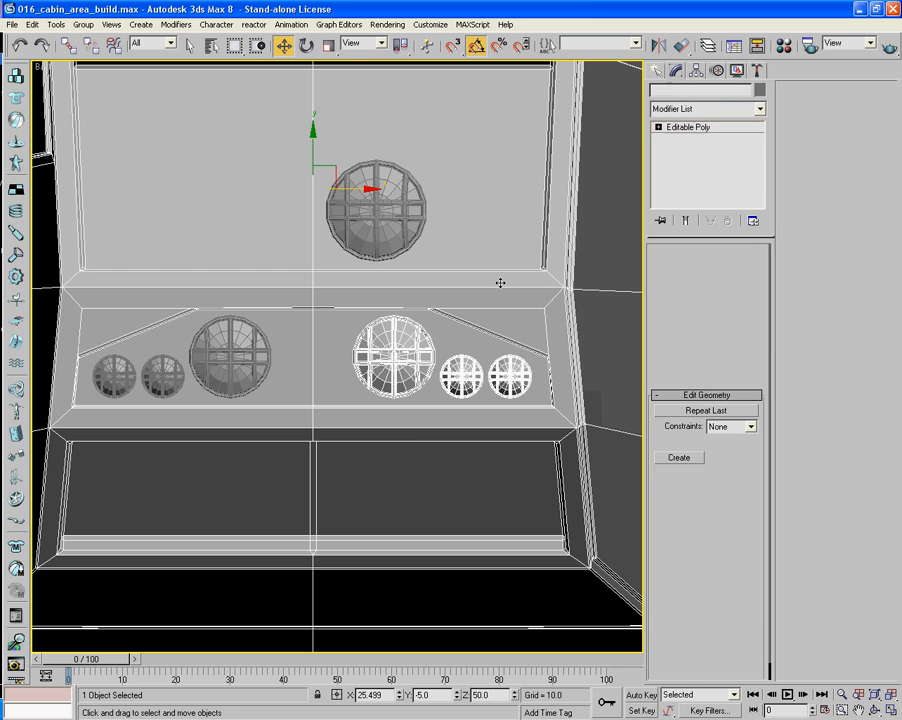
pyautogui.click(673, 473)
pyautogui.click(230, 355)
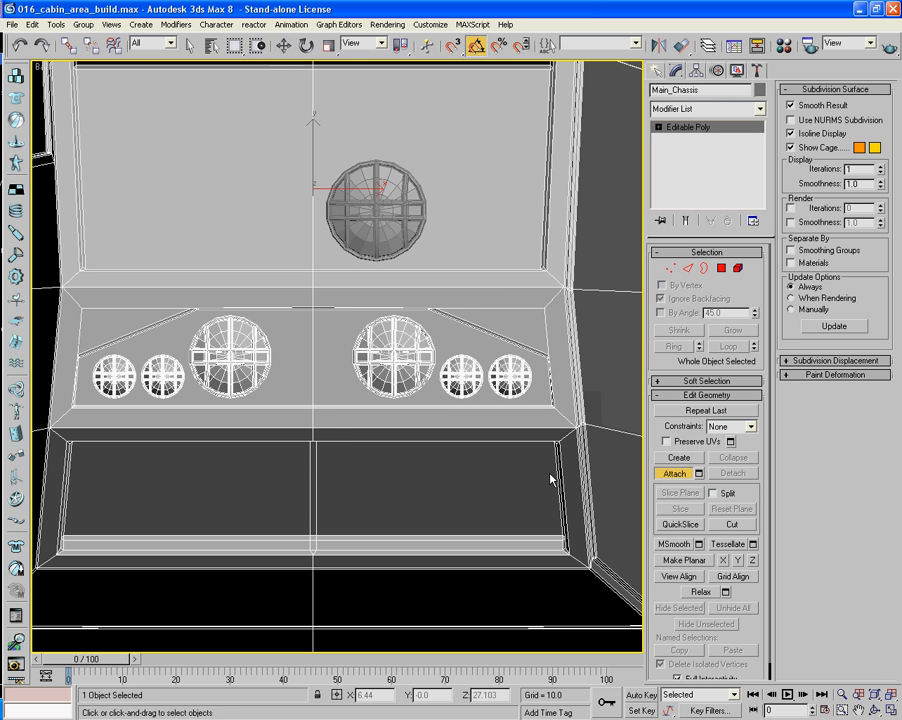
pyautogui.rightClick(547, 456)
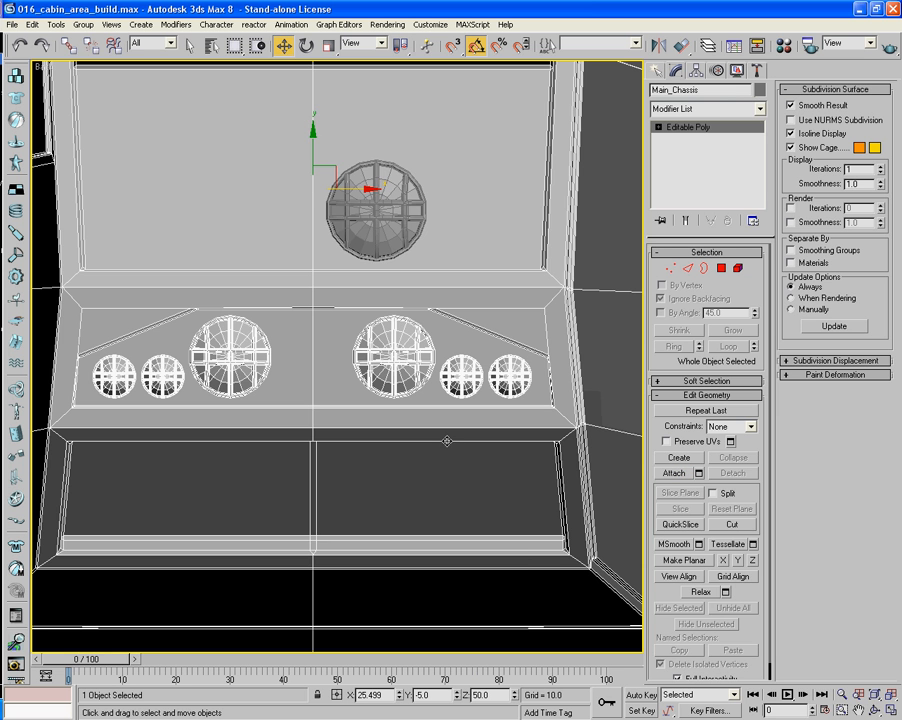
# Examine the two light groups on the cabin front in the Perspective view, from close up and from a distance.
pyautogui.press('p')
pyautogui.press('z')
pyautogui.keyDown('alt'); pyautogui.moveTo(435, 427); pyautogui.dragTo(293, 438, button='middle'); pyautogui.keyUp('alt')
pyautogui.scroll(-5, 357, 400)
pyautogui.scroll(5, 341, 420)
pyautogui.scroll(6, 378, 408)
pyautogui.scroll(5, 337, 474)
pyautogui.scroll(-6, 337, 474)
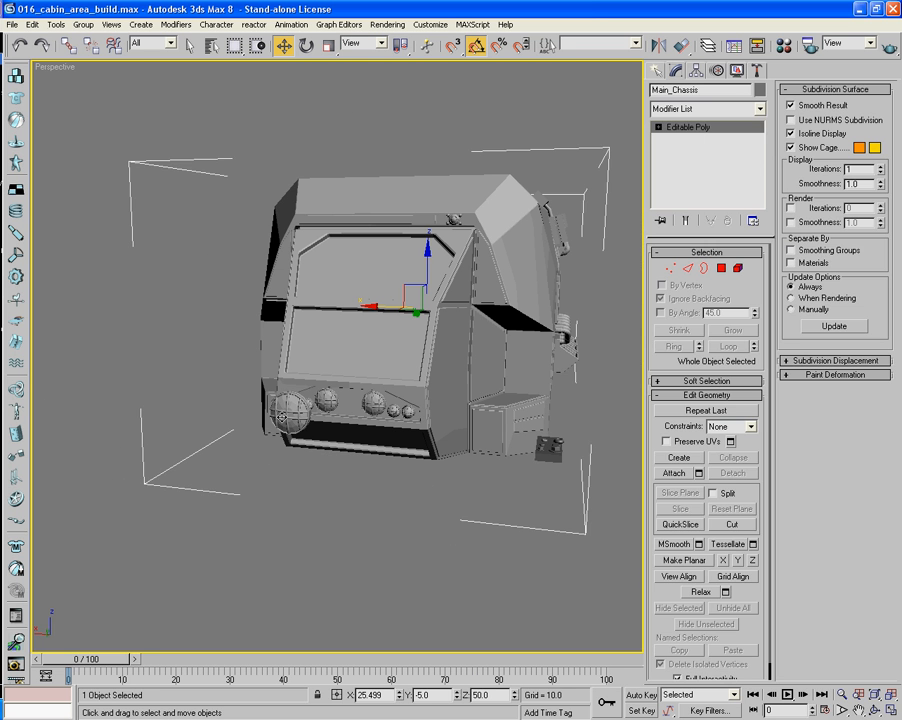
# Move the remaining large dome light onto the narrow wall above the side step box, at about X -16.9, Y 50.1.
pyautogui.click(324, 456)
pyautogui.click(288, 428)
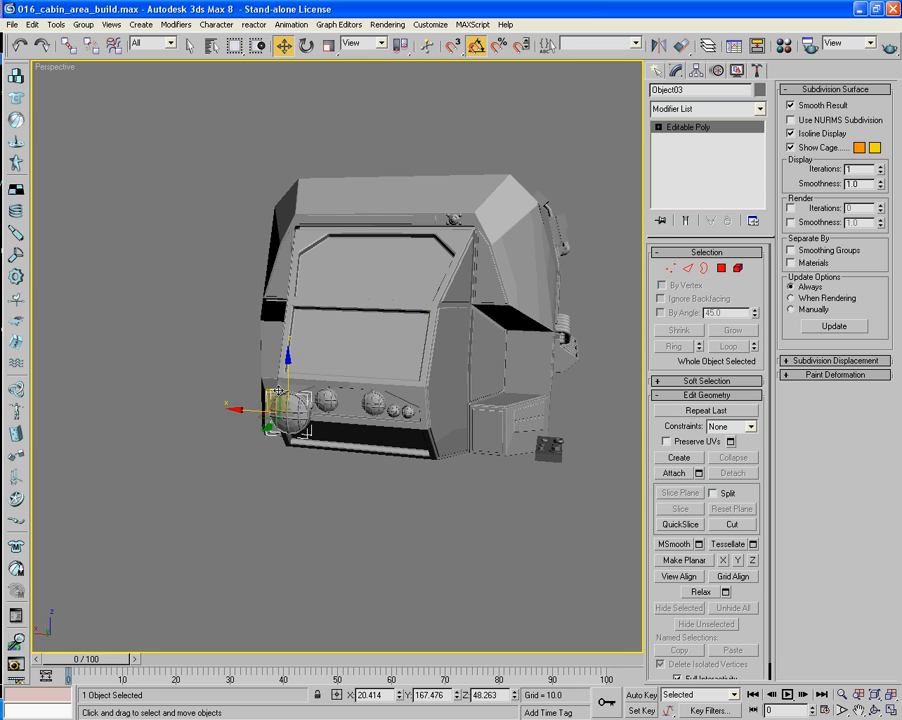
pyautogui.moveTo(288, 428); pyautogui.dragTo(467, 372)
pyautogui.keyDown('alt'); pyautogui.moveTo(467, 372); pyautogui.dragTo(540, 374, button='middle'); pyautogui.keyUp('alt')
pyautogui.moveTo(156, 405); pyautogui.dragTo(528, 322)
pyautogui.press('z')
pyautogui.scroll(2, 570, 351)
pyautogui.scroll(-5, 480, 348)
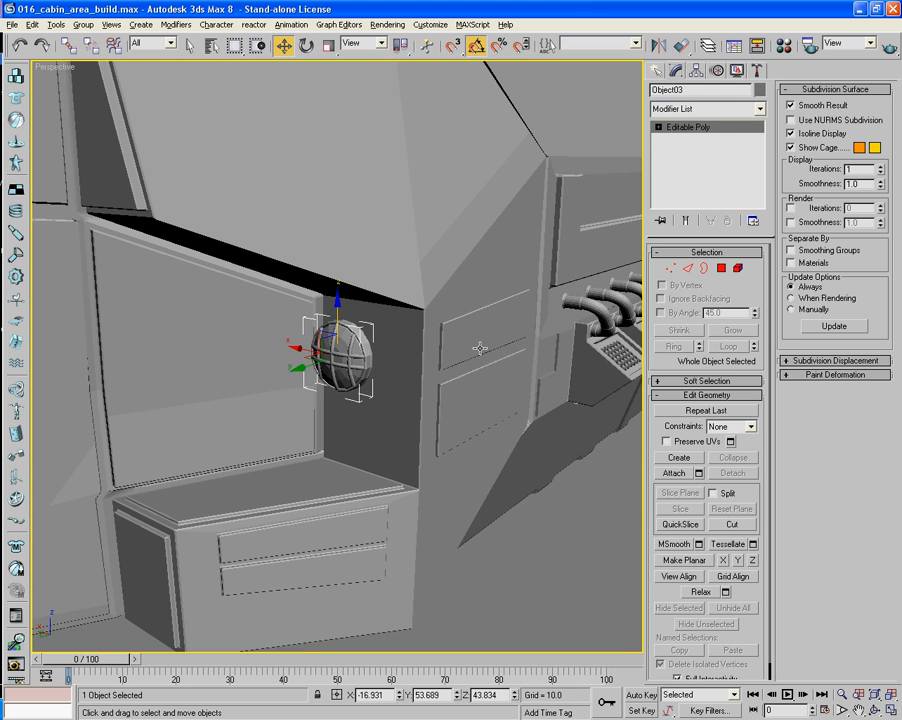
pyautogui.keyDown('alt'); pyautogui.moveTo(480, 348); pyautogui.dragTo(311, 373, button='middle'); pyautogui.keyUp('alt')
pyautogui.moveTo(311, 373); pyautogui.dragTo(311, 373)
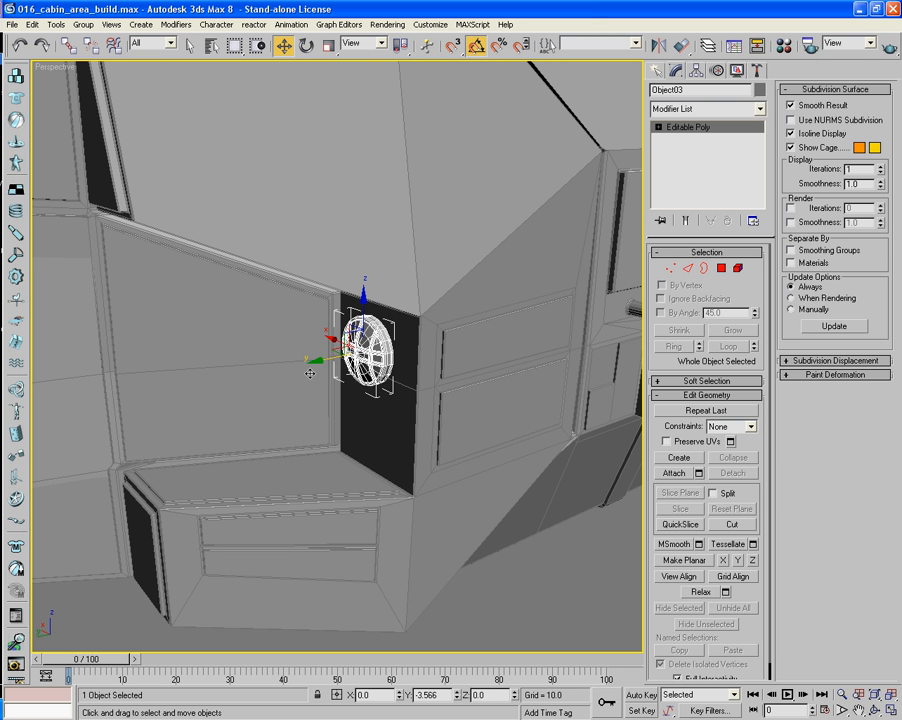
# Place one copy of the dome light straight below it on the narrow wall, at about Z 35.1, and select the copy.
pyautogui.moveTo(360, 302)
pyautogui.mouseDown()
pyautogui.moveTo(363, 295)
pyautogui.moveTo(388, 390)
pyautogui.mouseUp()
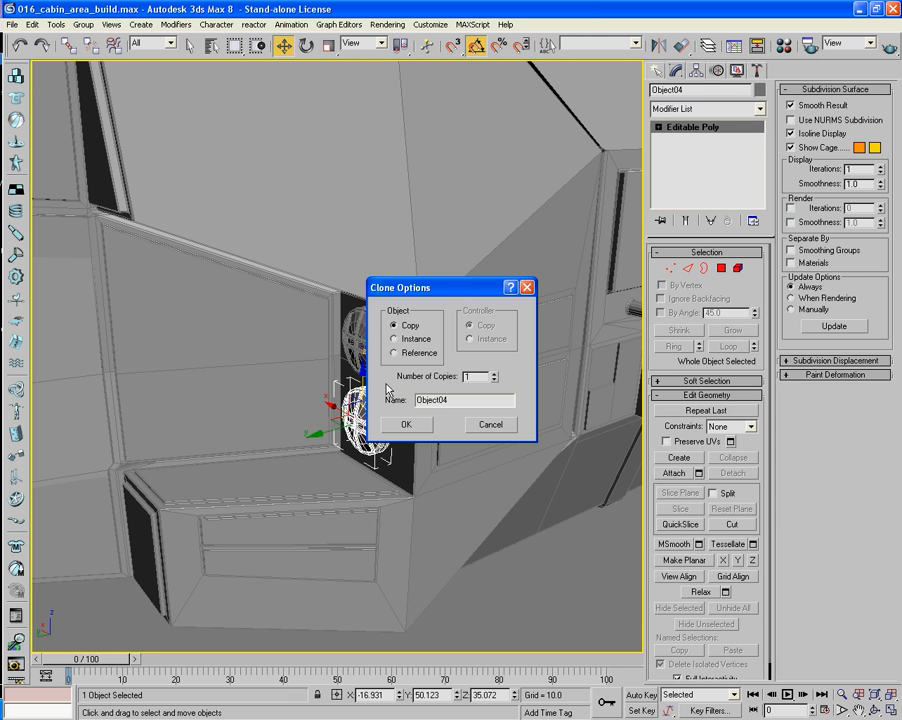
pyautogui.click(418, 428)
pyautogui.click(519, 618)
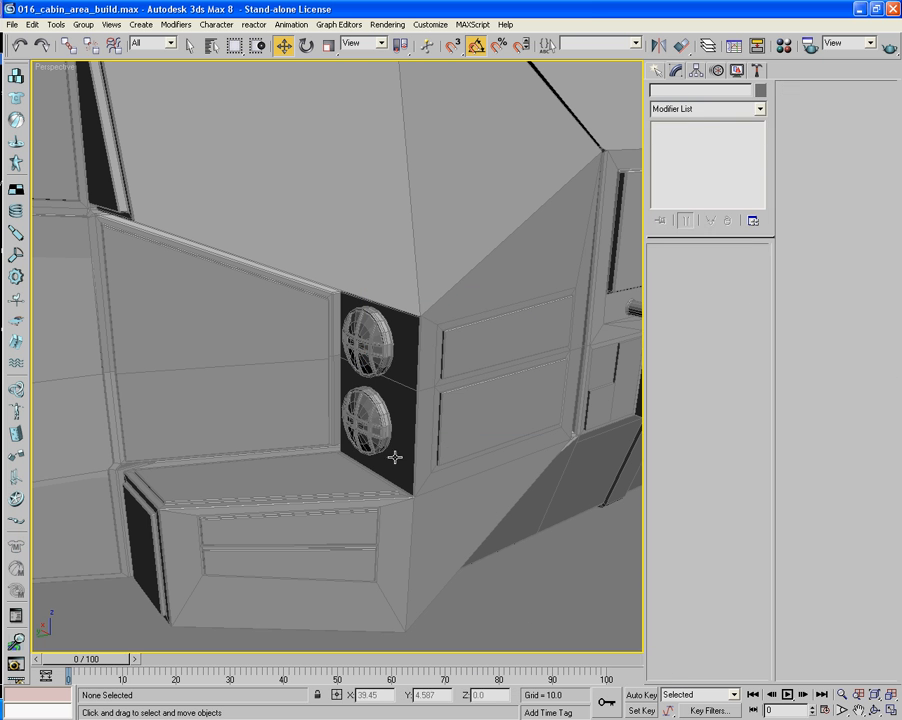
pyautogui.click(369, 437)
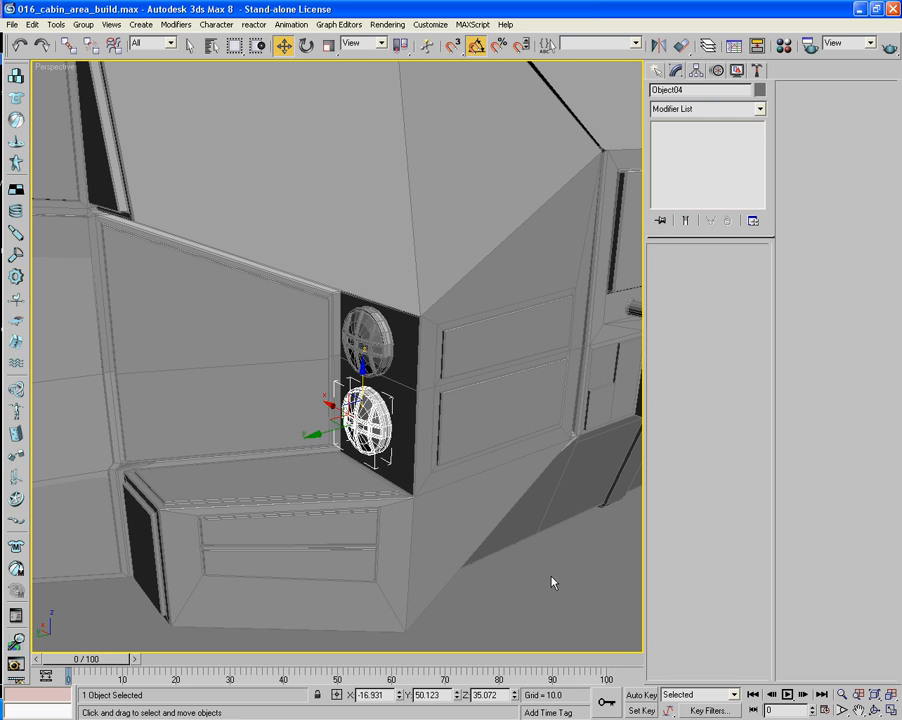
# Attach both dome lights on the narrow wall above the side step box to Main_Chassis.
pyautogui.click(548, 580)
pyautogui.click(480, 480)
pyautogui.click(688, 472)
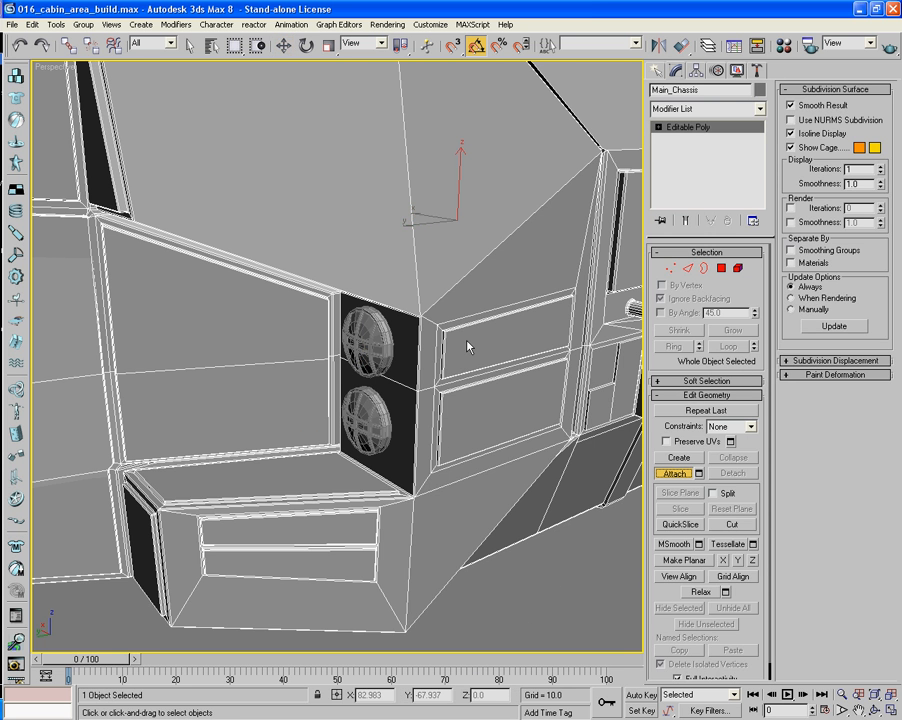
pyautogui.click(371, 339)
pyautogui.click(367, 414)
pyautogui.click(675, 474)
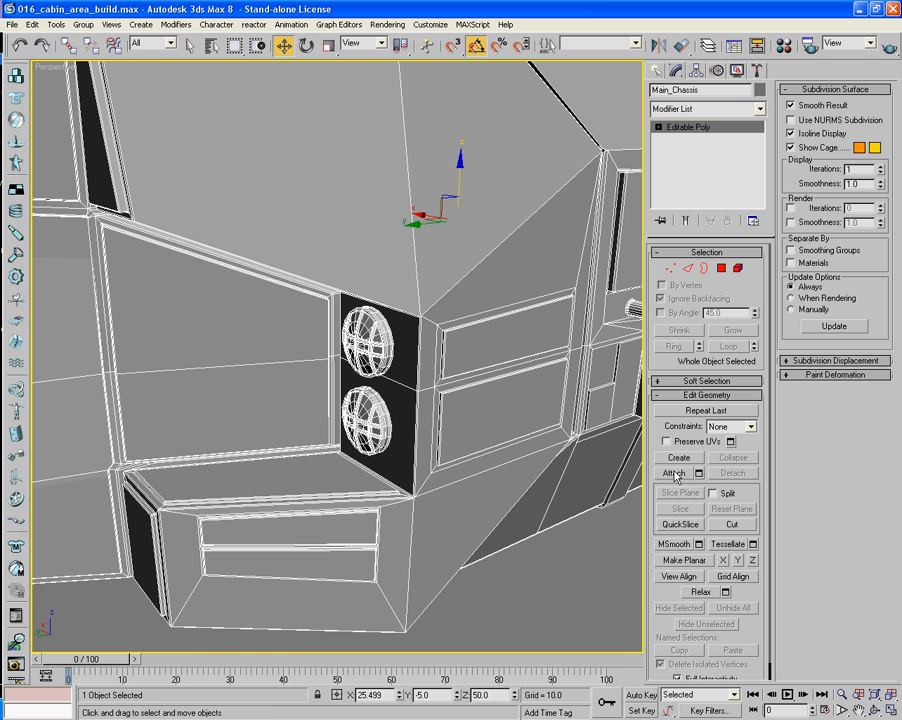
# Examine the stacked side lights and the vehicle's flank, from close up and from a distance, without the wireframe overlay.
pyautogui.moveTo(550, 595); pyautogui.dragTo(534, 561, button='middle')
pyautogui.scroll(-3, 532, 561)
pyautogui.press('F4')
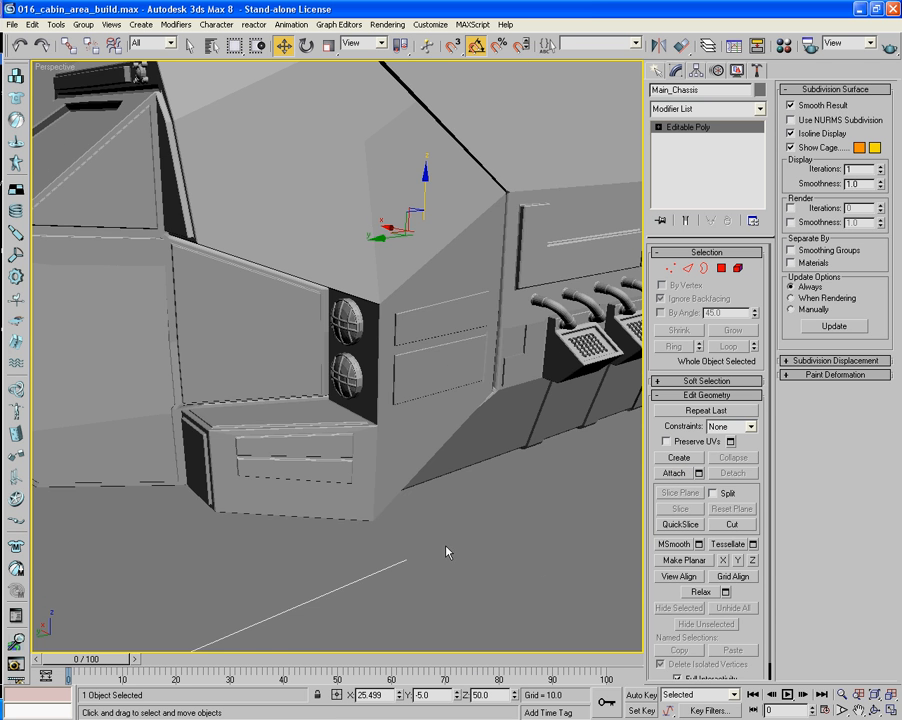
pyautogui.keyDown('alt'); pyautogui.moveTo(446, 546); pyautogui.dragTo(408, 541, button='middle'); pyautogui.keyUp('alt')
pyautogui.moveTo(481, 513); pyautogui.dragTo(361, 561, button='middle')
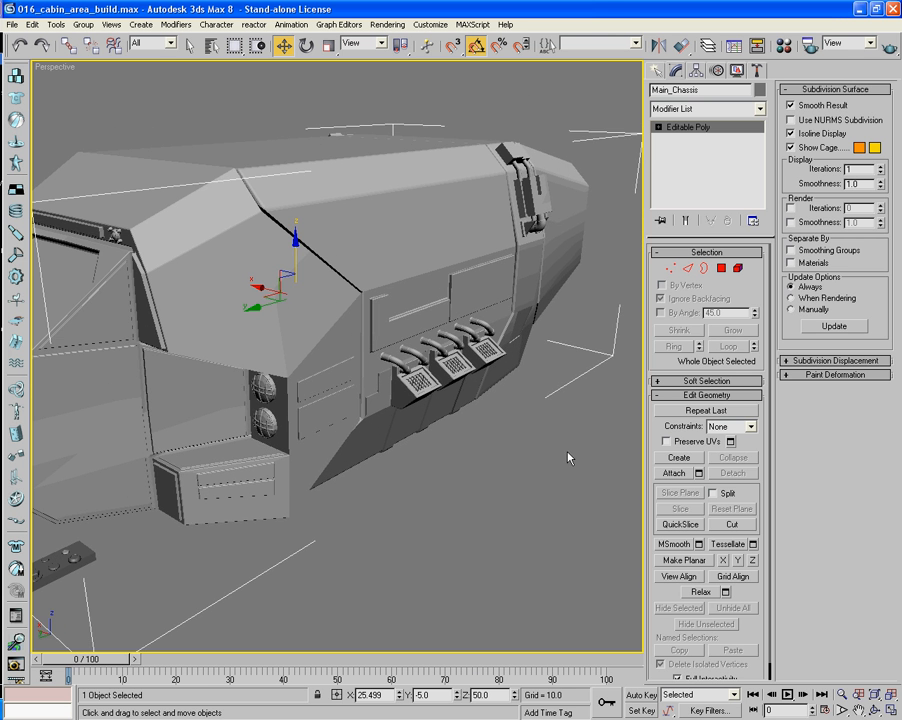
pyautogui.moveTo(465, 451); pyautogui.dragTo(400, 445, button='middle')
pyautogui.scroll(-3, 387, 448)
pyautogui.scroll(3, 378, 440)
pyautogui.scroll(3, 378, 440)
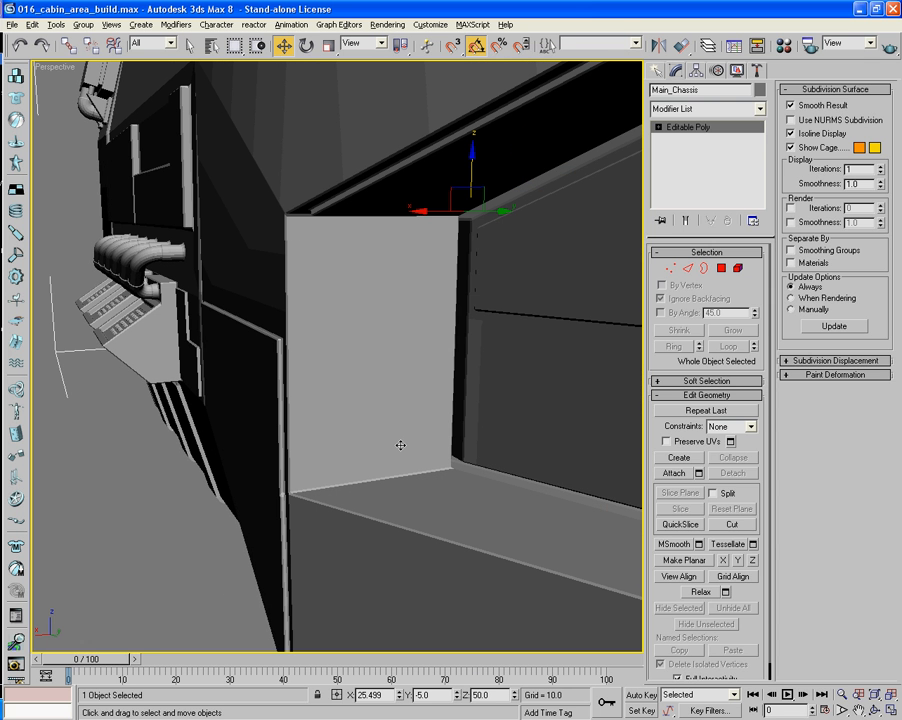
# Inset the two polygons of the bare narrow wall on the cabin's opposite side as a group by 0.883.
pyautogui.click(721, 268)
pyautogui.click(315, 442)
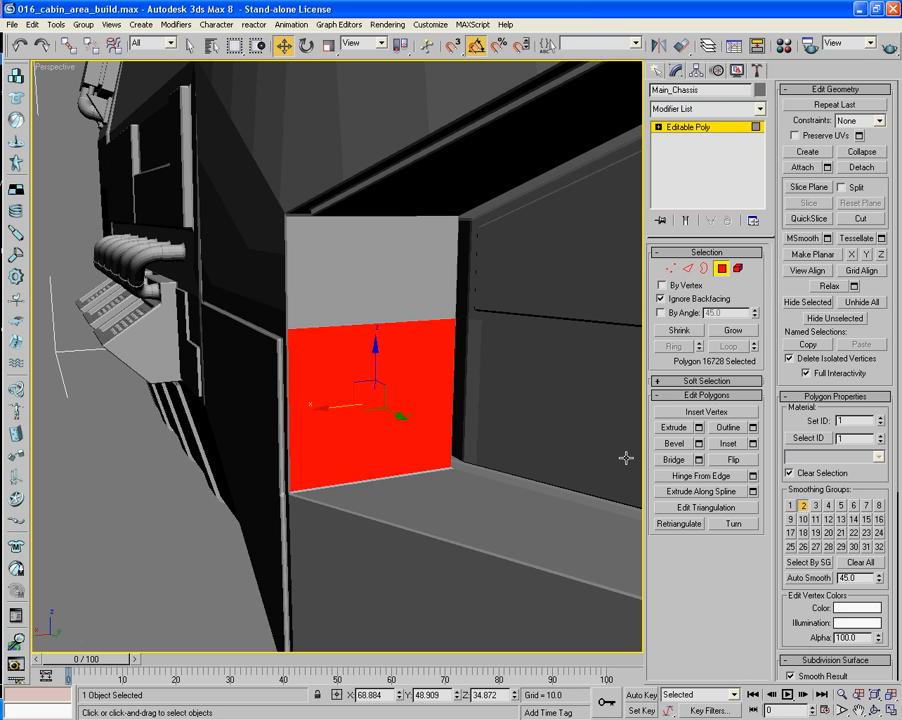
pyautogui.keyDown('ctrl'); pyautogui.click(395, 280); pyautogui.keyUp('ctrl')
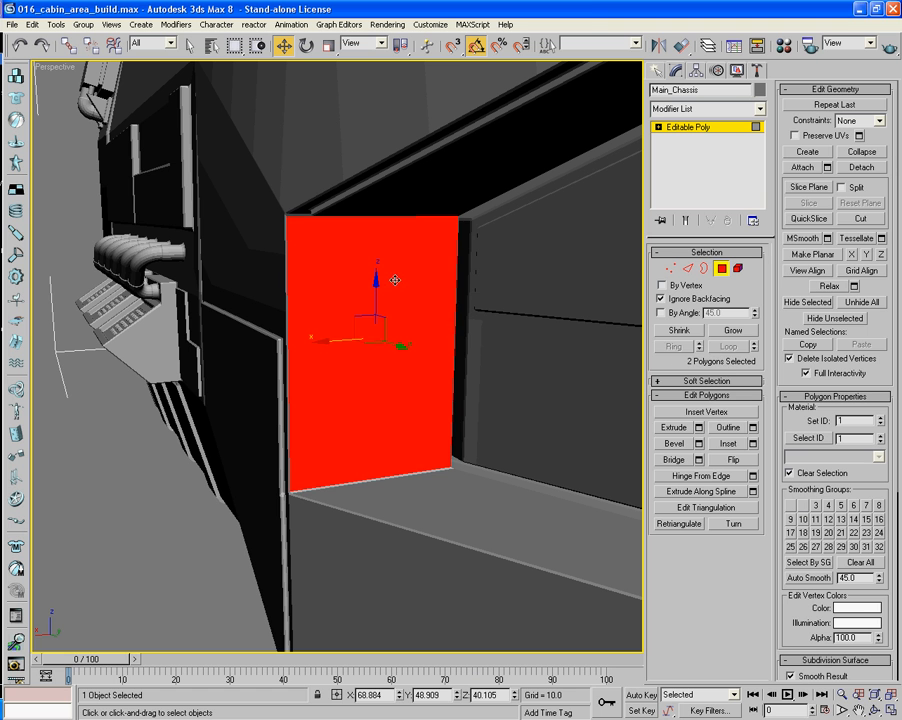
pyautogui.click(754, 444)
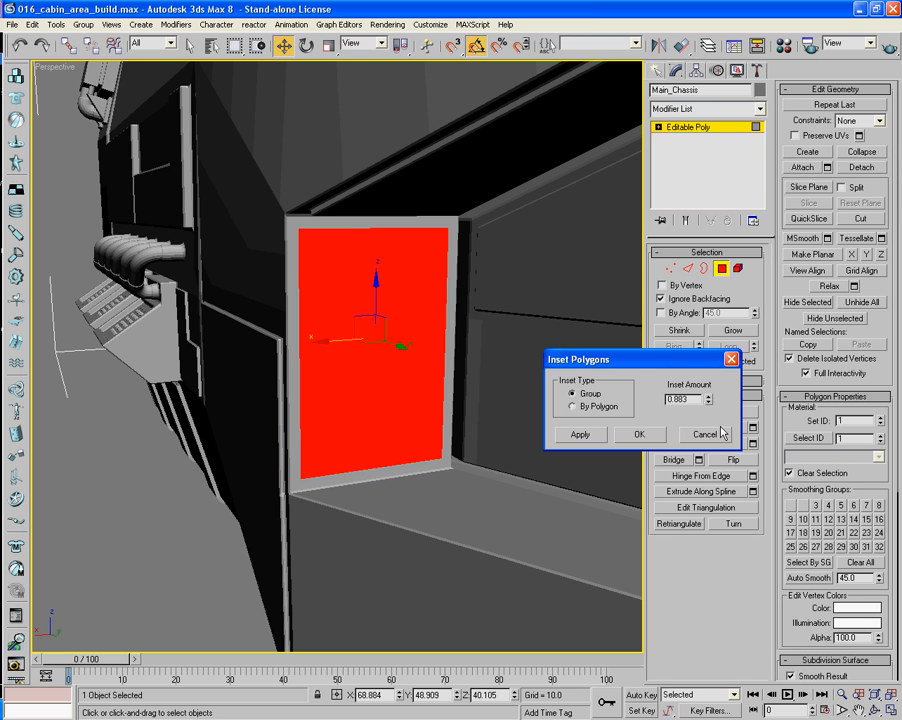
pyautogui.click(639, 434)
# Extrude the inset wall polygons inward as a group by -0.55 and grow the selection to include the recess sides.
pyautogui.click(698, 427)
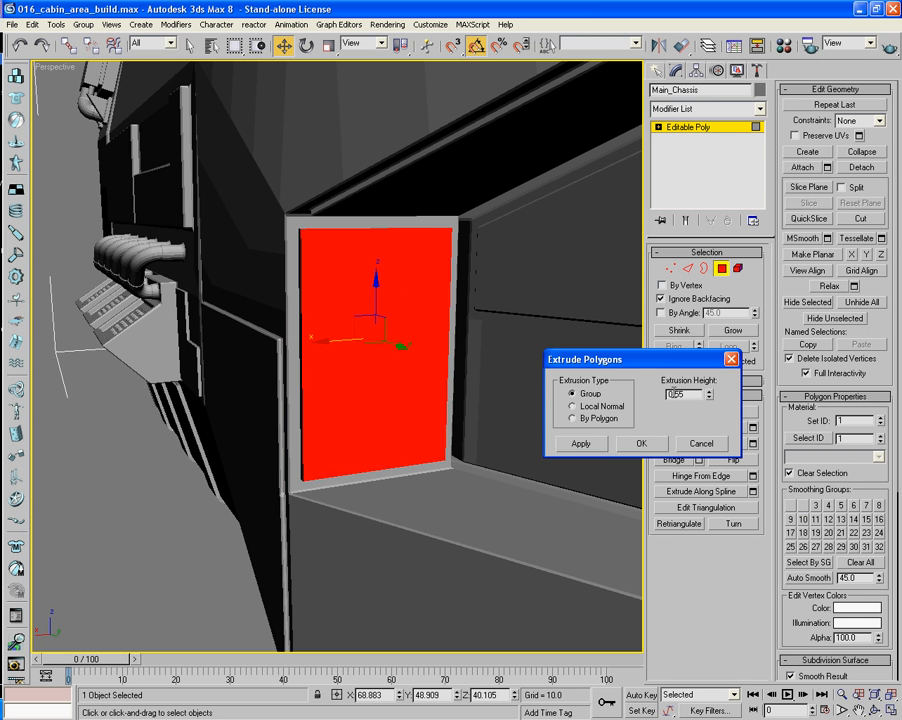
pyautogui.write('-')
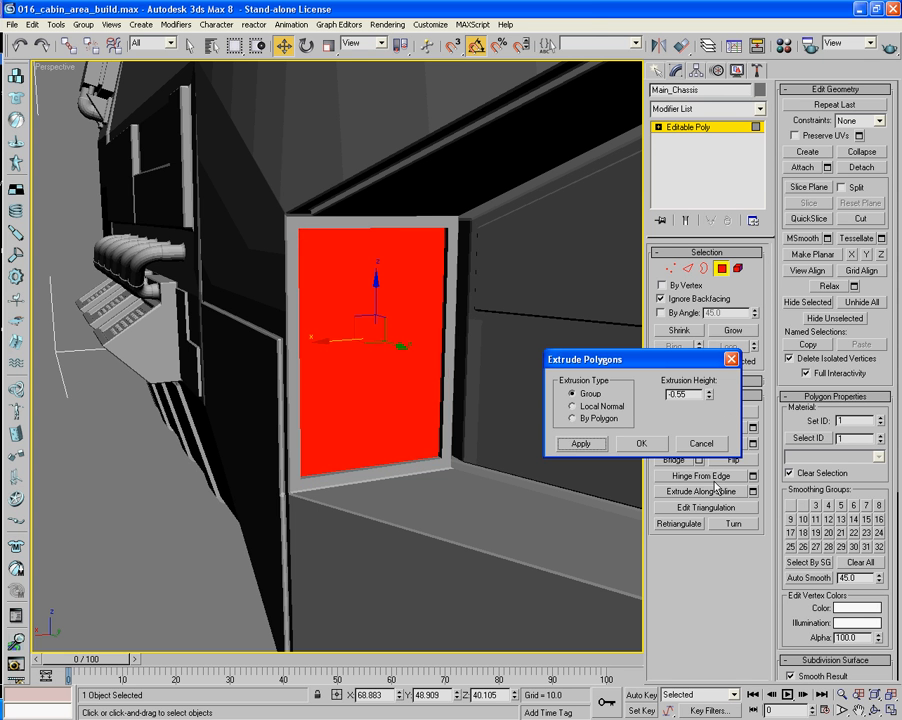
pyautogui.press('Return')
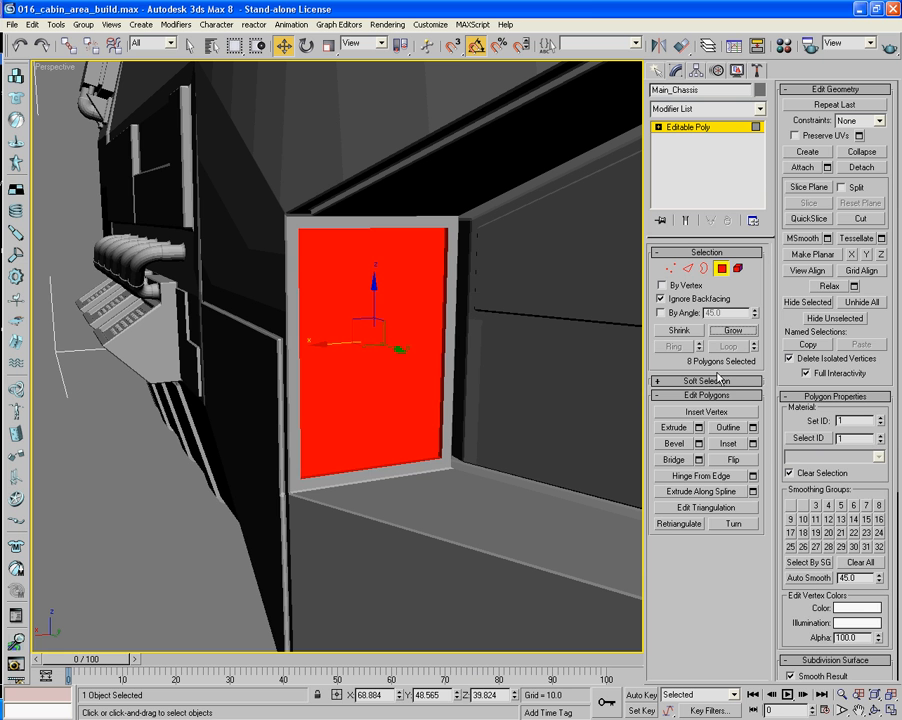
# Chamfer the edges of the recessed wall panel by 0.1 and leave edge editing.
pyautogui.click(688, 268)
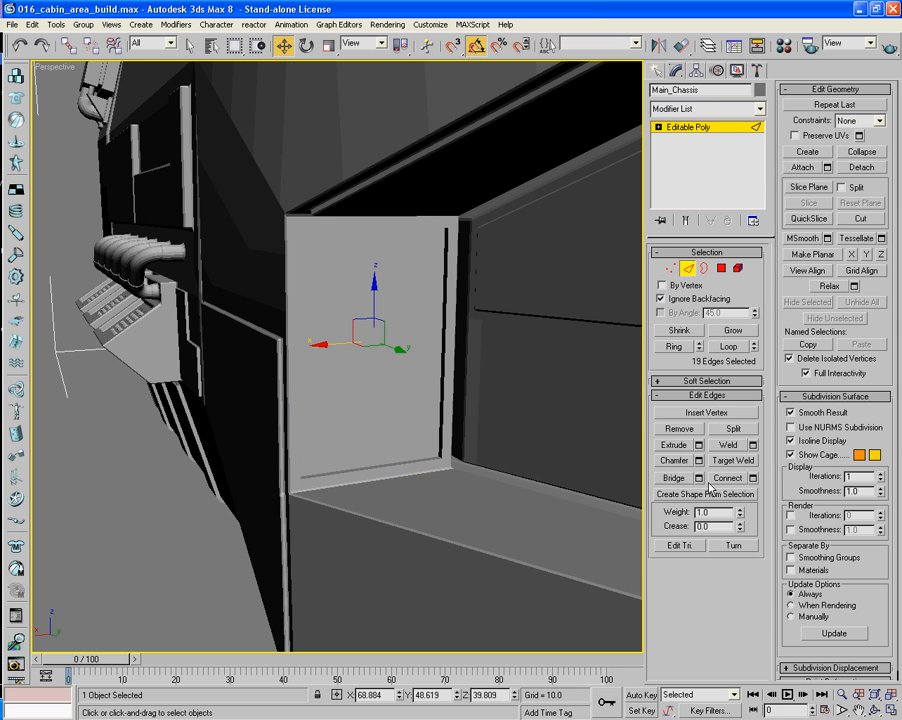
pyautogui.click(699, 460)
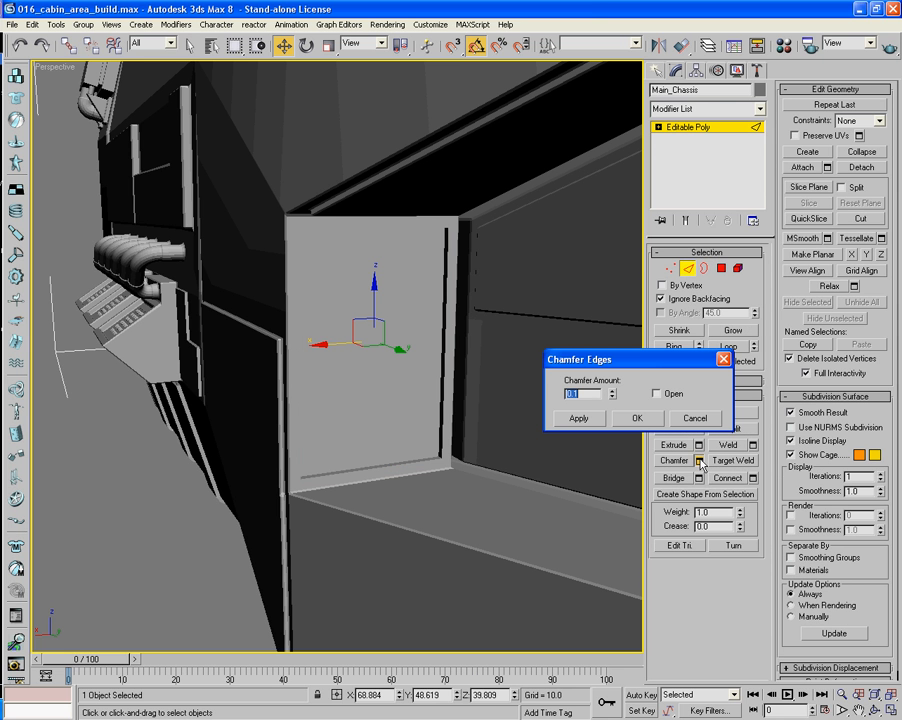
pyautogui.click(632, 419)
pyautogui.click(688, 271)
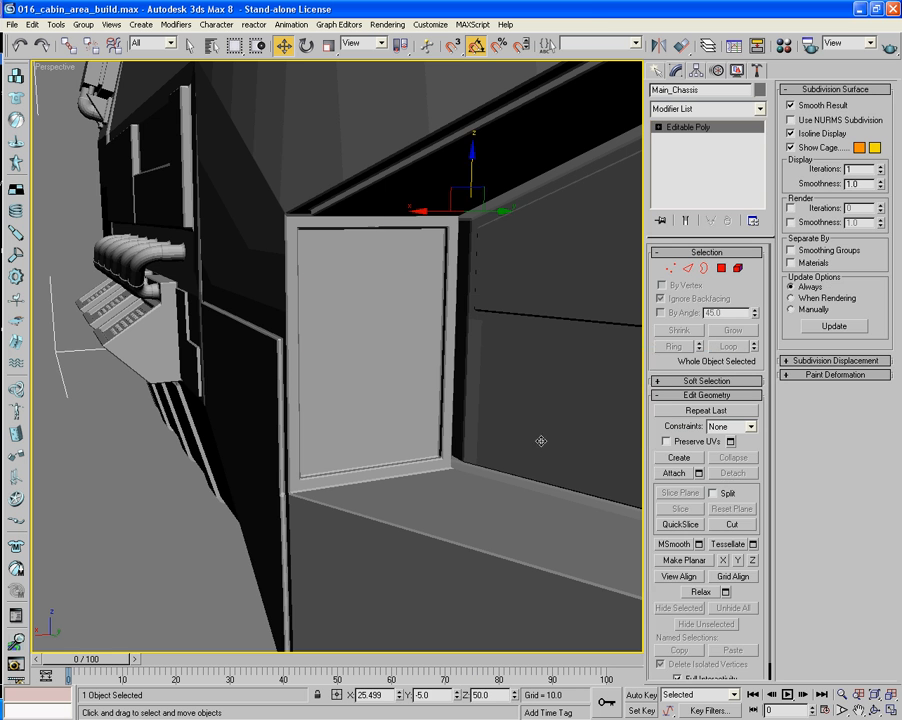
pyautogui.press('z')
pyautogui.keyDown('alt'); pyautogui.moveTo(395, 502); pyautogui.dragTo(416, 411, button='middle'); pyautogui.keyUp('alt')
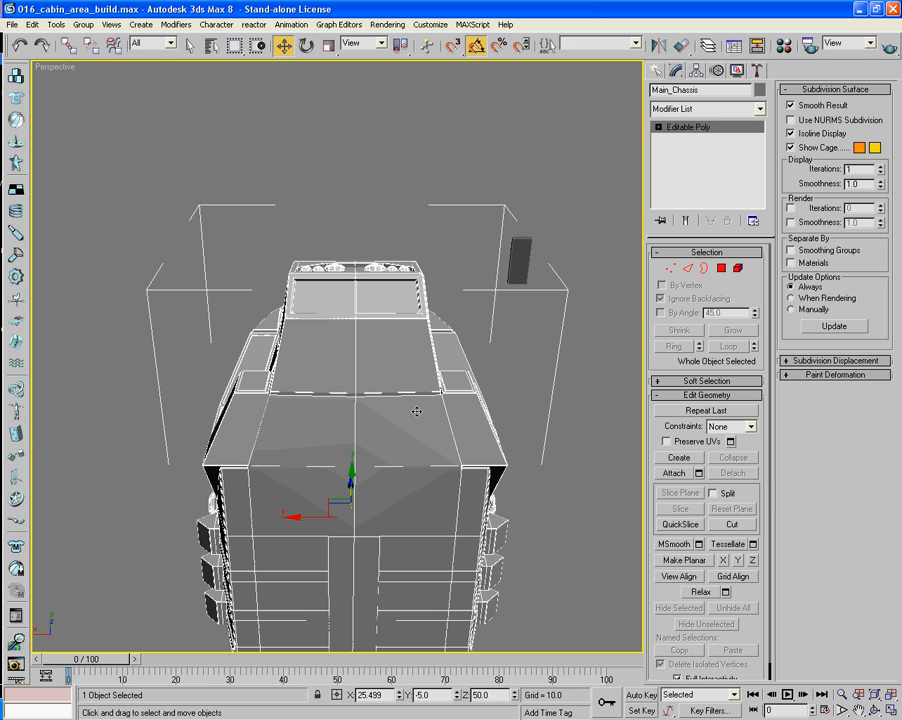
pyautogui.click(720, 268)
pyautogui.click(390, 352)
pyautogui.keyDown('ctrl'); pyautogui.click(324, 361); pyautogui.keyUp('ctrl')
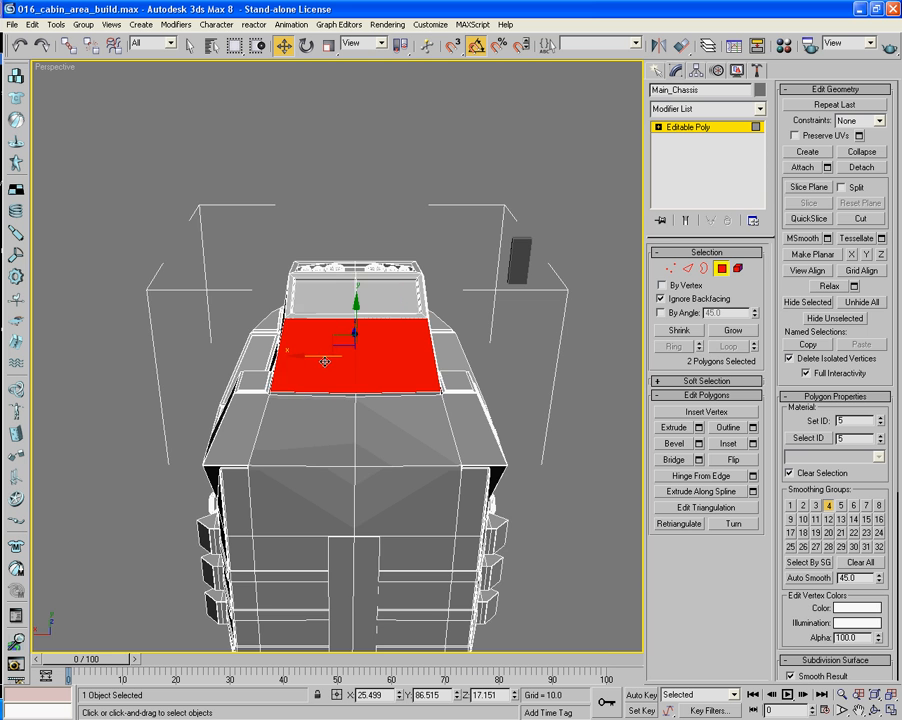
pyautogui.keyDown('alt'); pyautogui.moveTo(397, 360); pyautogui.dragTo(310, 395, button='middle'); pyautogui.keyUp('alt')
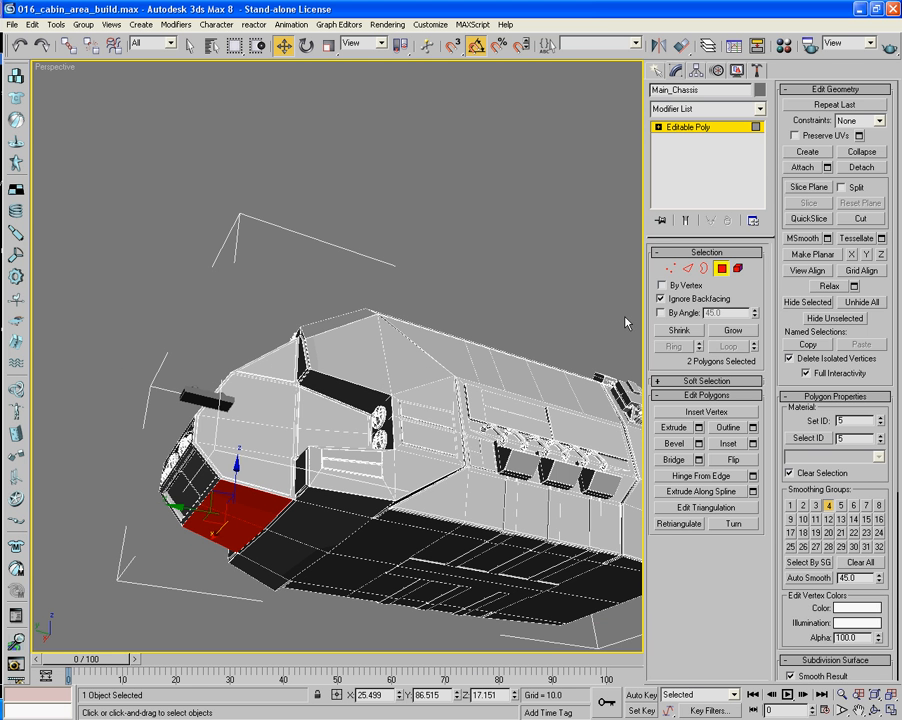
pyautogui.click(722, 269)
pyautogui.press('F4')
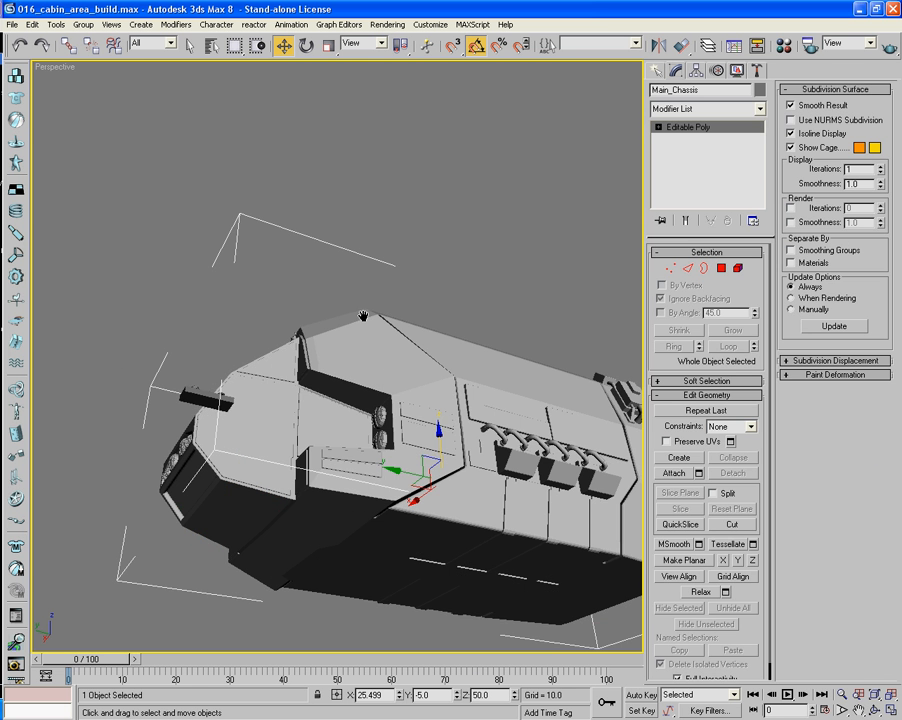
# Ungroup the rivet box lying beside the cabin.
pyautogui.moveTo(279, 437); pyautogui.dragTo(349, 380, button='middle')
pyautogui.scroll(4, 348, 322)
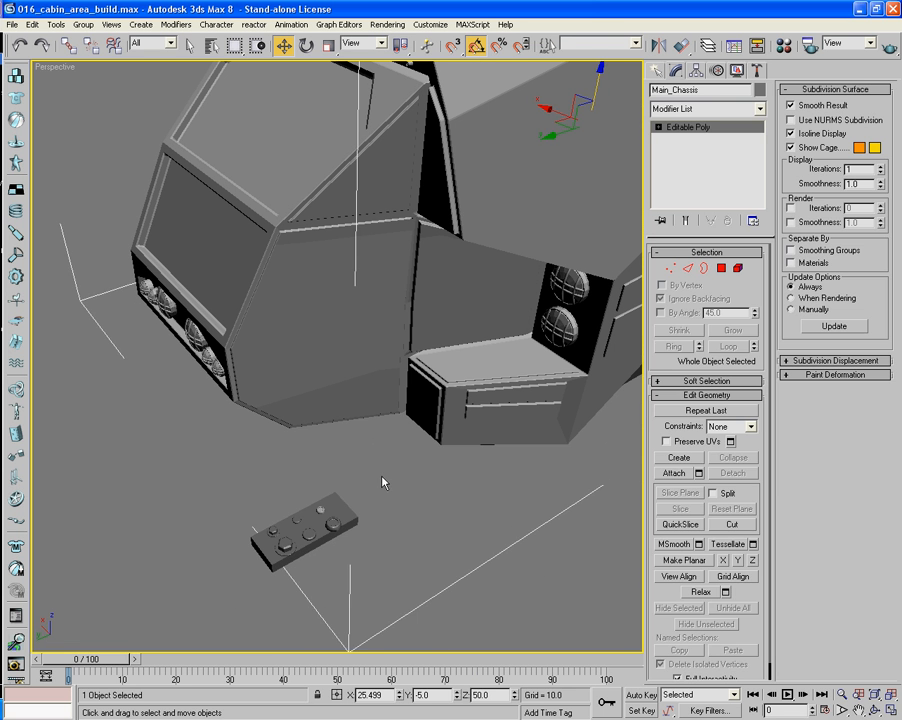
pyautogui.click(382, 478)
pyautogui.click(330, 515)
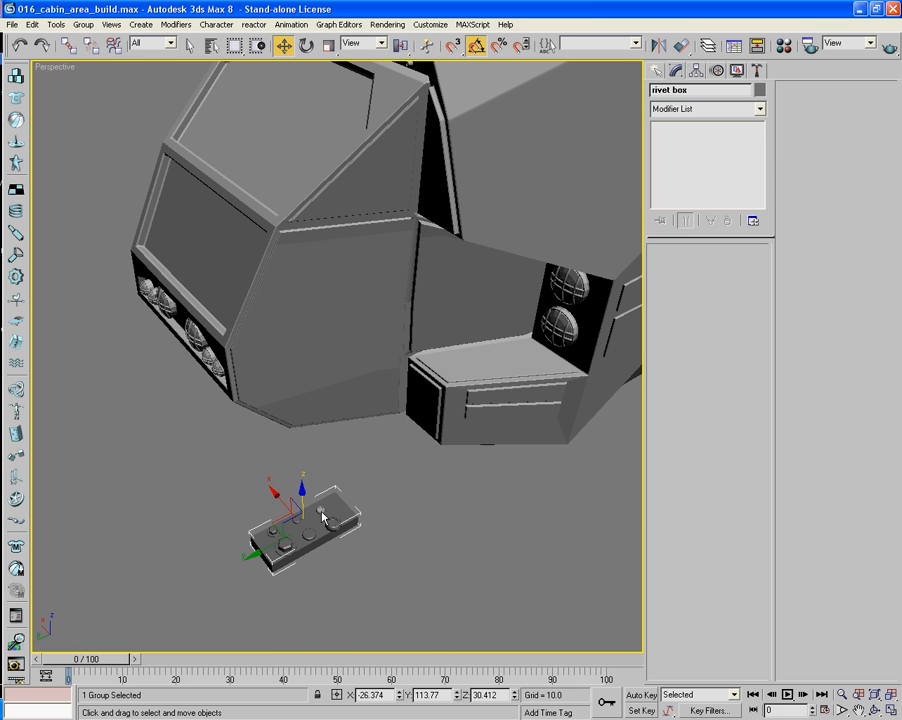
pyautogui.hotkey('alt', 'g')
pyautogui.press('u')
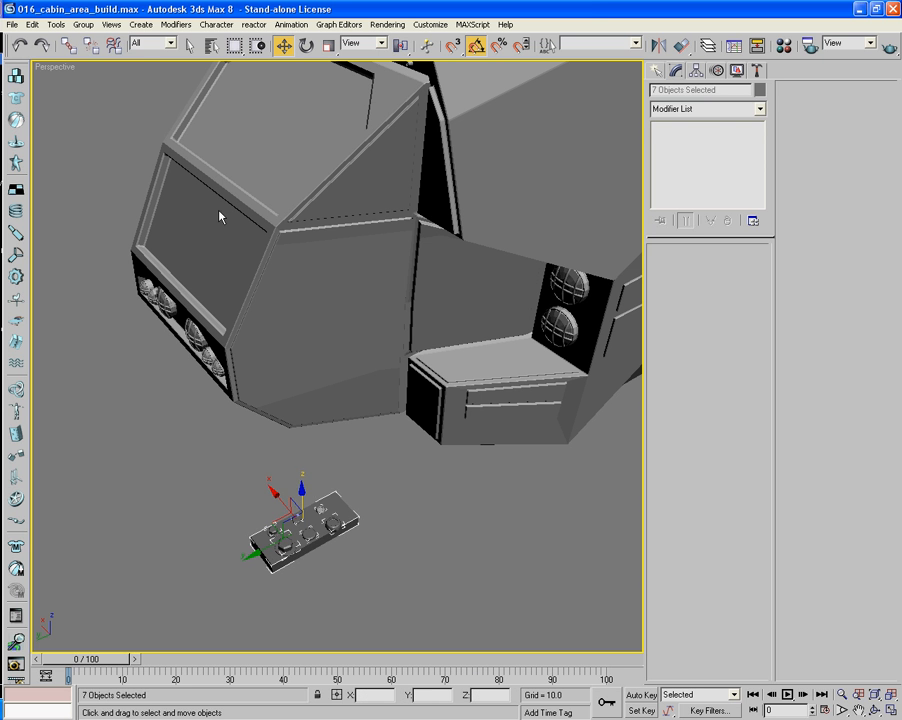
# Delete the small dome object (Object02) from the far end of the rivet plate.
pyautogui.click(362, 496)
pyautogui.click(319, 510)
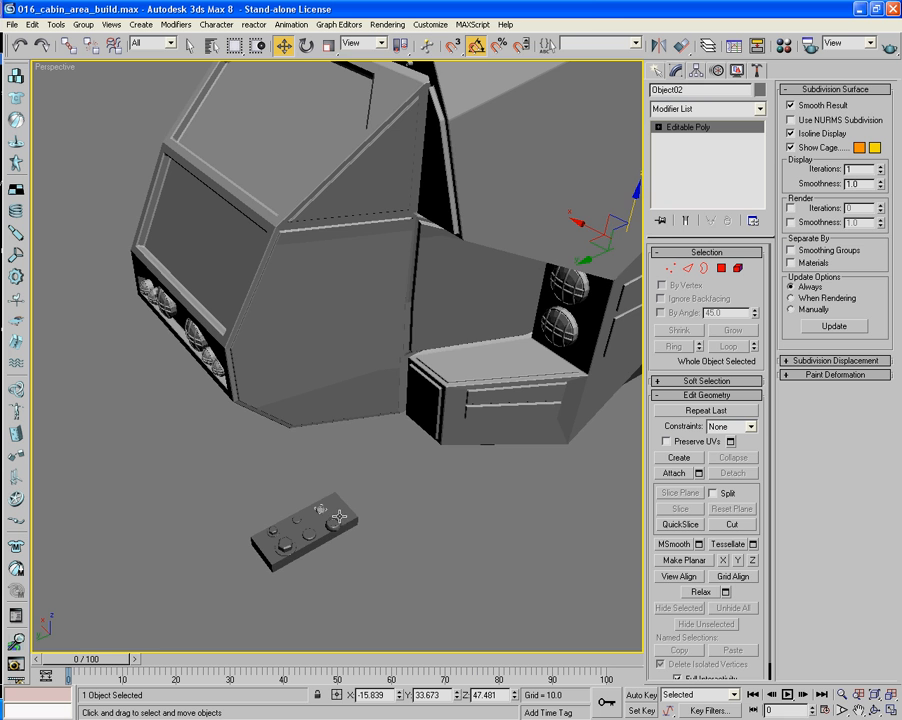
pyautogui.keyDown('alt'); pyautogui.moveTo(340, 517); pyautogui.dragTo(339, 429, button='middle'); pyautogui.keyUp('alt')
pyautogui.scroll(5, 337, 511)
pyautogui.press('Delete')
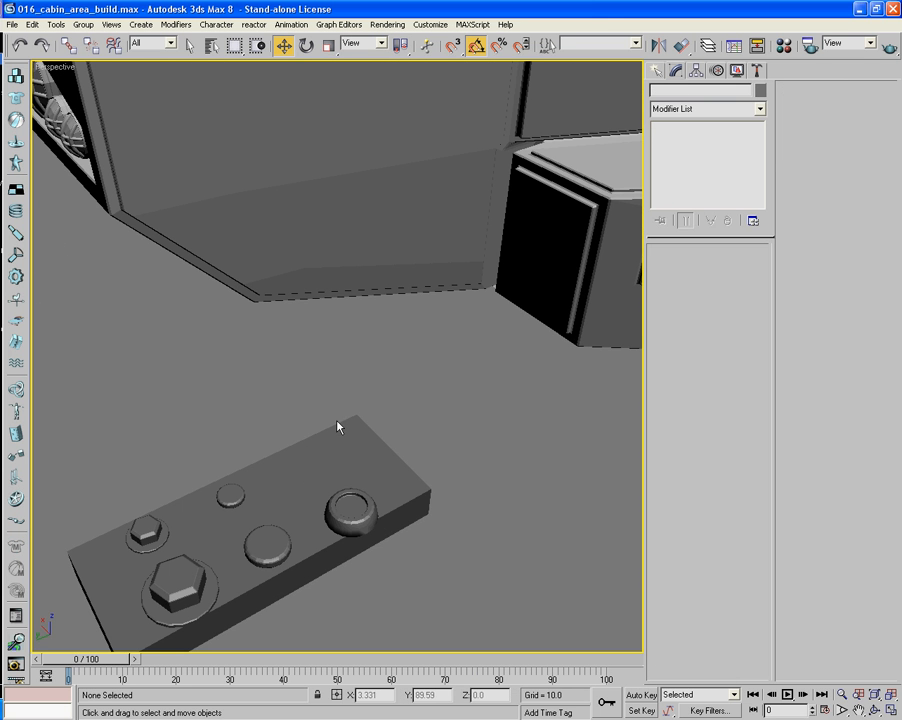
pyautogui.hotkey('ctrl', 'z')
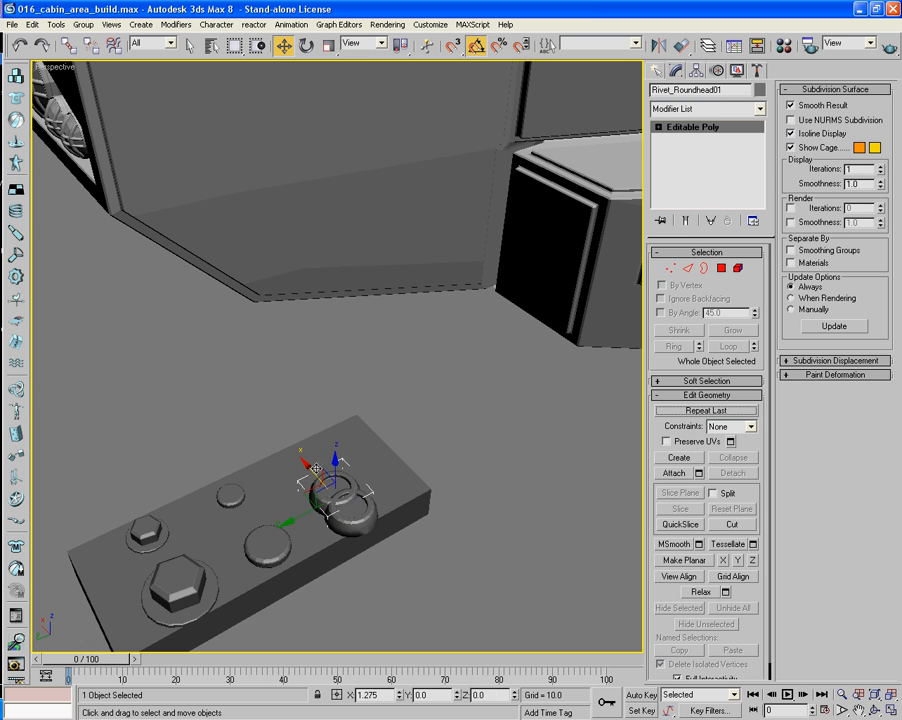
pyautogui.moveTo(315, 468)
pyautogui.keyDown('shift'); pyautogui.mouseDown()
pyautogui.moveTo(312, 475)
pyautogui.moveTo(309, 464)
pyautogui.mouseUp(); pyautogui.keyUp('shift')
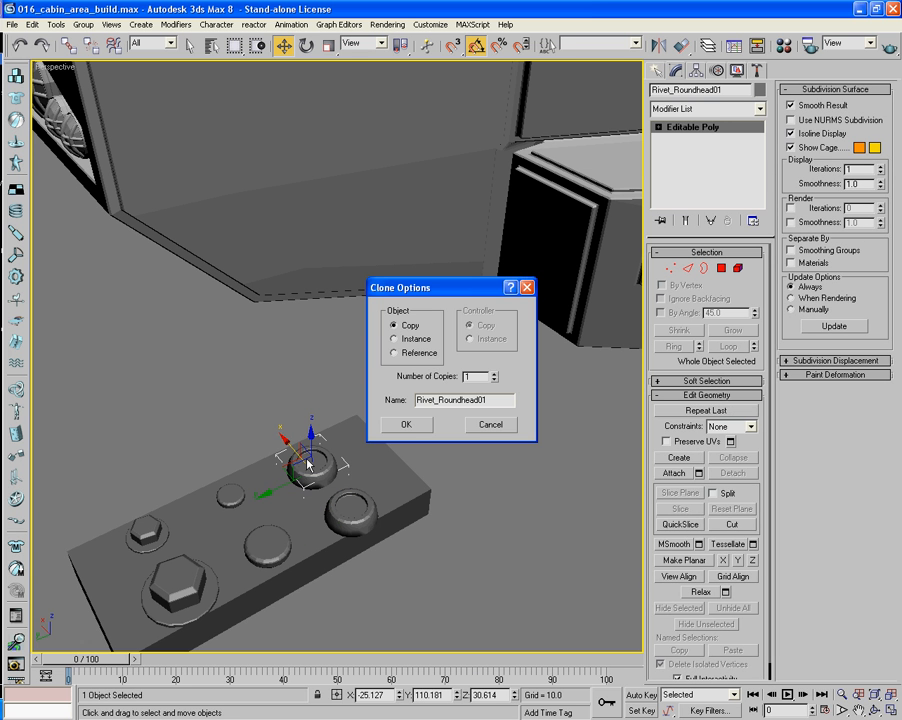
pyautogui.click(476, 428)
pyautogui.click(462, 423)
# Open the PlacementTool script and place its Paint Hair Floater window clear of the model.
pyautogui.scroll(-5, 461, 412)
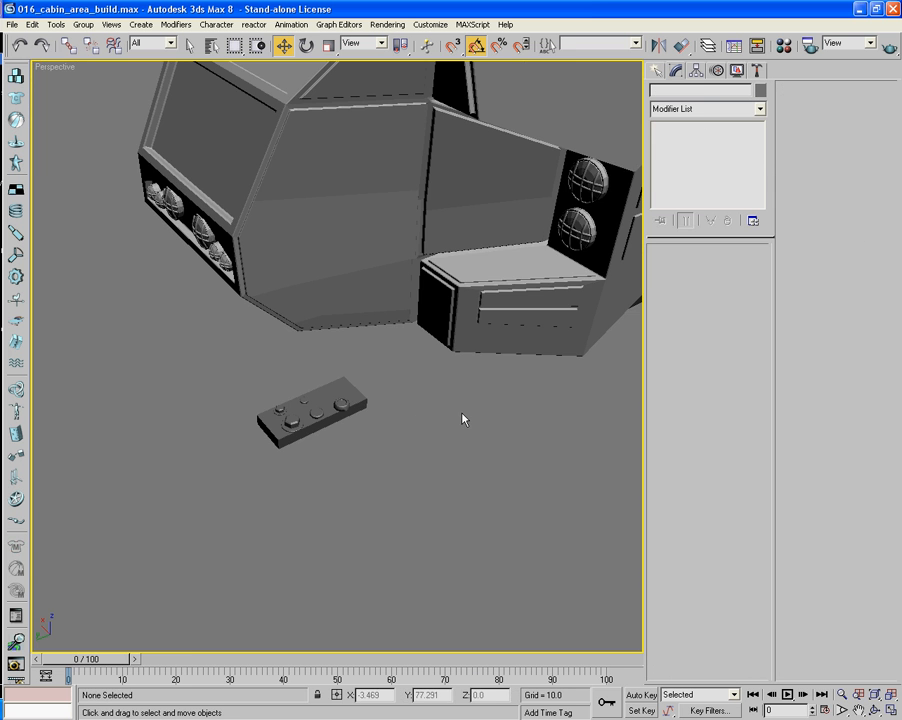
pyautogui.keyDown('alt'); pyautogui.moveTo(461, 411); pyautogui.dragTo(438, 424, button='middle'); pyautogui.keyUp('alt')
pyautogui.scroll(5, 438, 424)
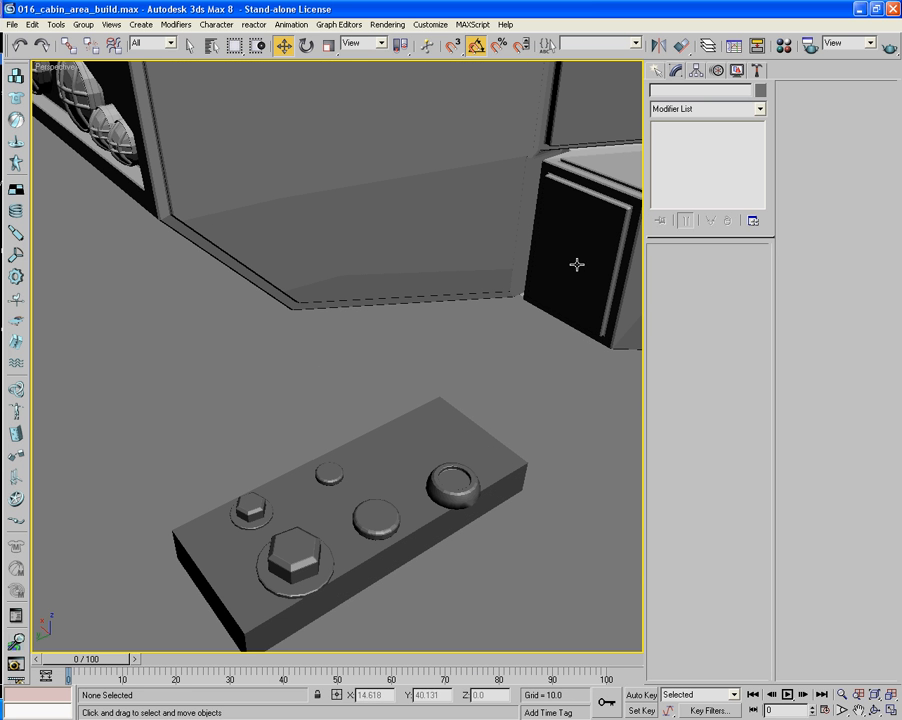
pyautogui.click(472, 24)
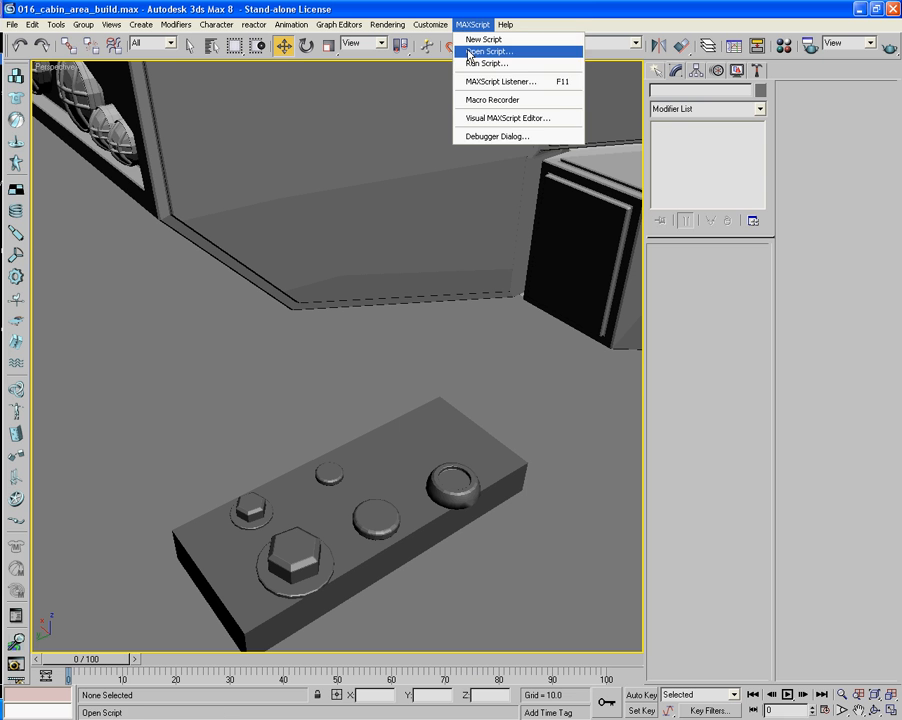
pyautogui.click(485, 51)
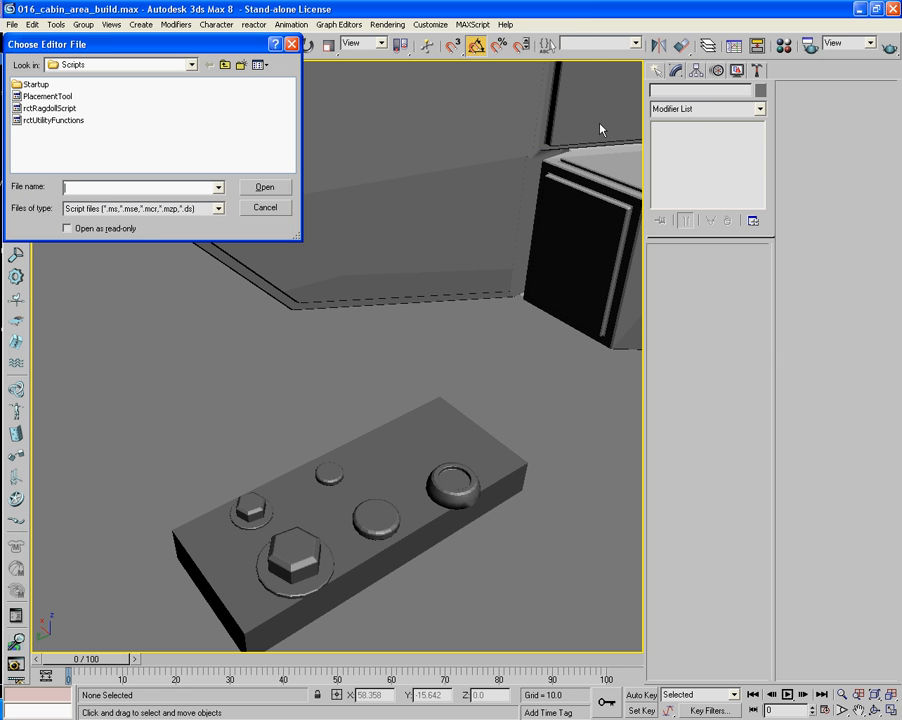
pyautogui.click(47, 96)
pyautogui.click(265, 187)
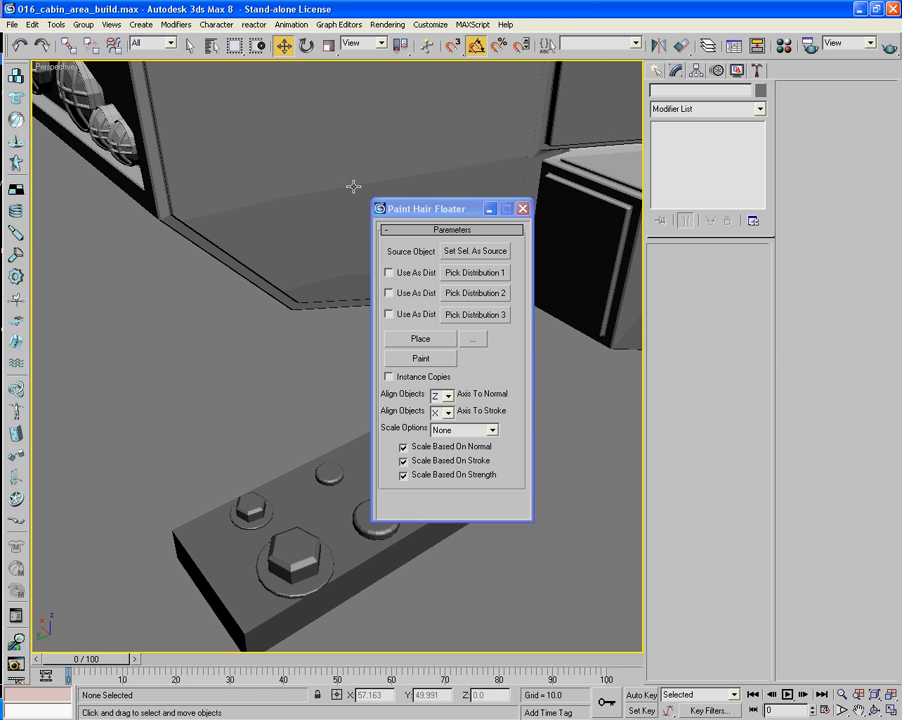
pyautogui.moveTo(419, 212); pyautogui.dragTo(716, 298)
# Set Main_Chassis as the source object and assign Rivet_Bolthead01, Rivet_Bolthead and Rivet_flathead01 as distribution objects 1 to 3.
pyautogui.click(510, 220)
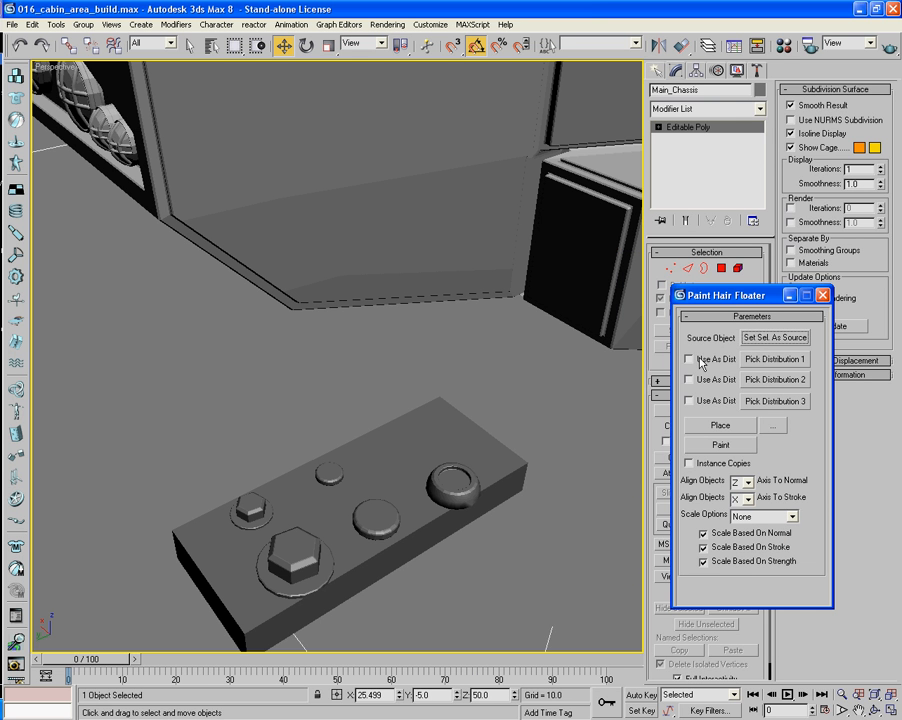
pyautogui.click(787, 360)
pyautogui.click(256, 515)
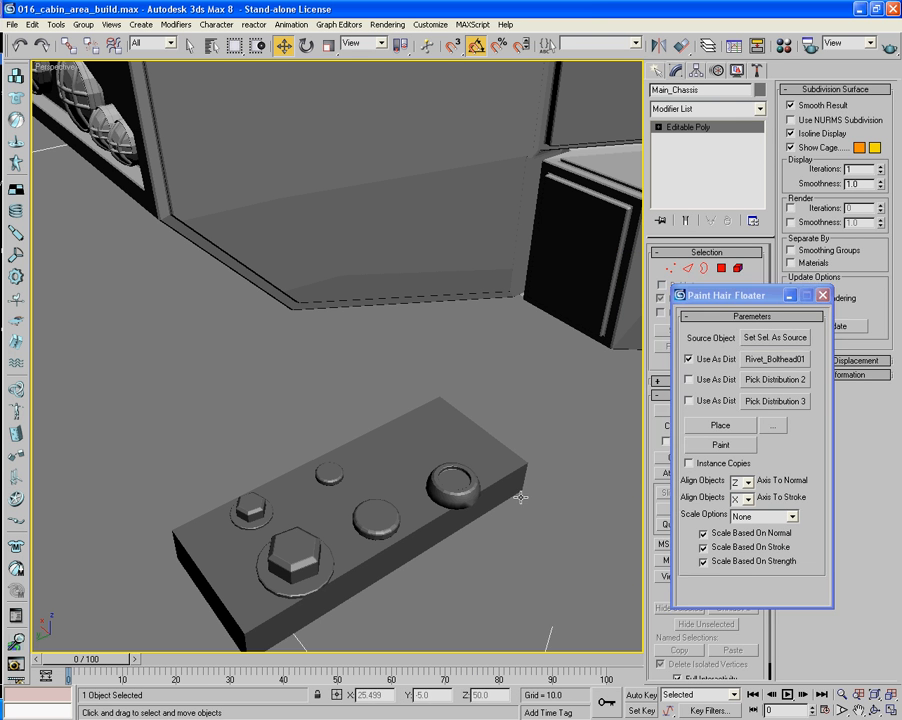
pyautogui.click(774, 381)
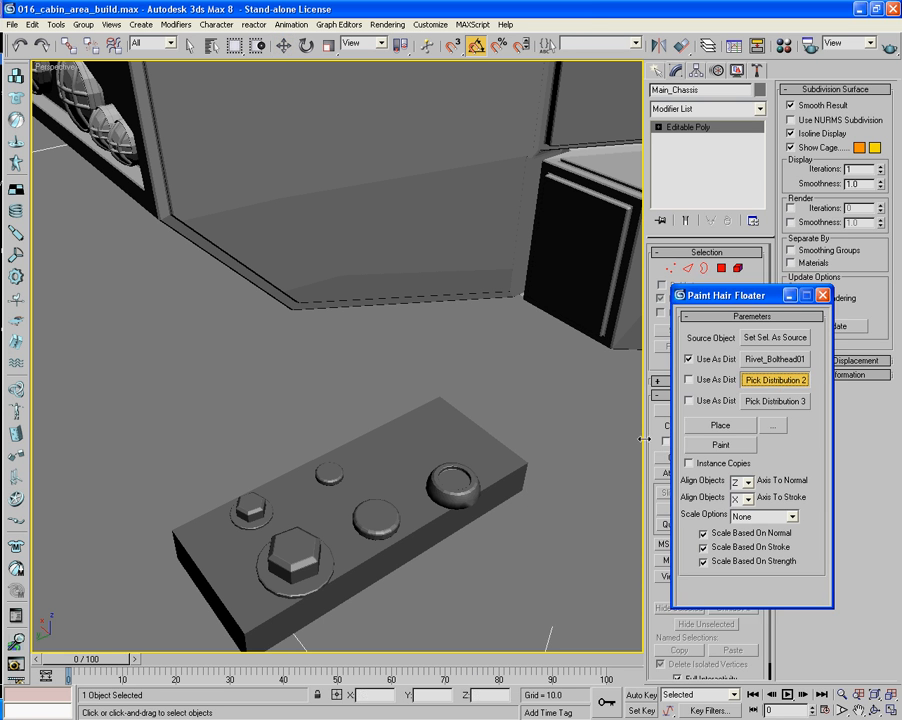
pyautogui.click(296, 540)
pyautogui.click(776, 401)
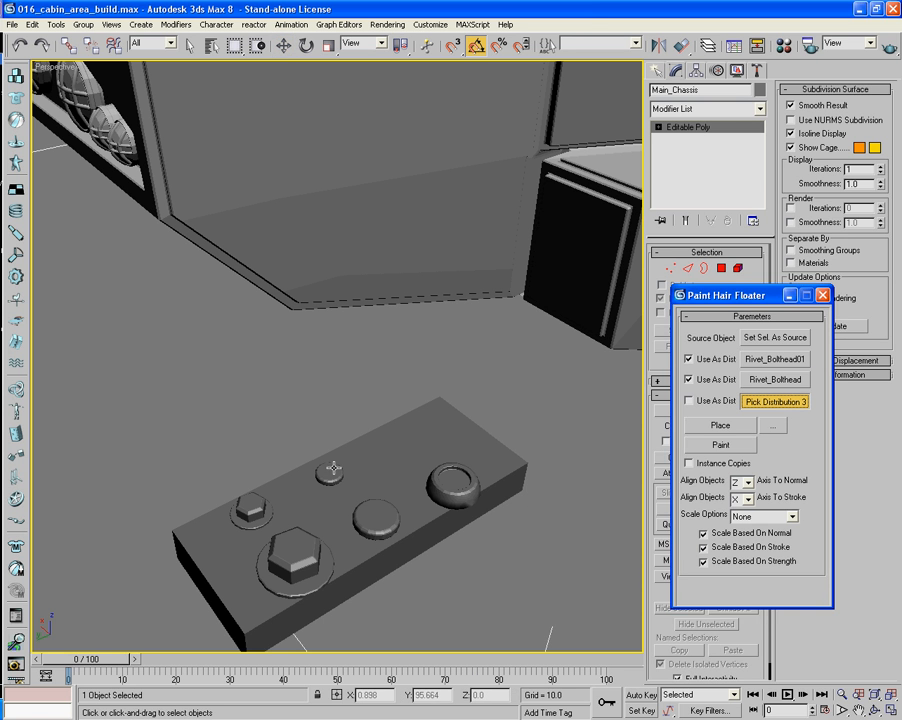
pyautogui.click(331, 470)
pyautogui.scroll(-8, 563, 380)
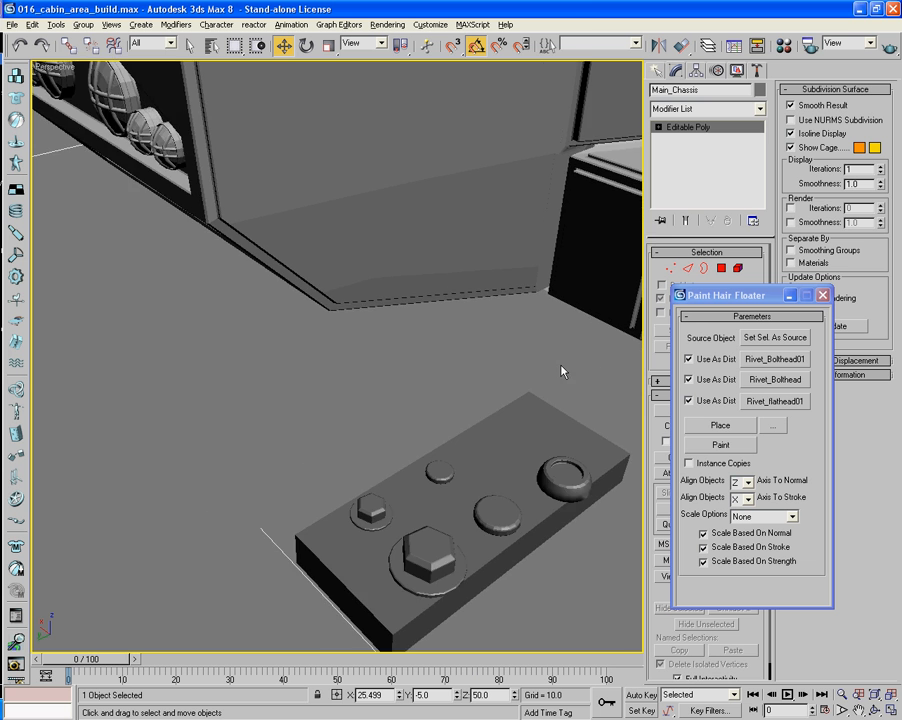
# Turn on Place mode with a maximum brush size of 3.0 and only Rivet_flathead01 enabled for distribution.
pyautogui.keyDown('alt'); pyautogui.moveTo(566, 372); pyautogui.dragTo(452, 459, button='middle'); pyautogui.keyUp('alt')
pyautogui.scroll(-5, 452, 458)
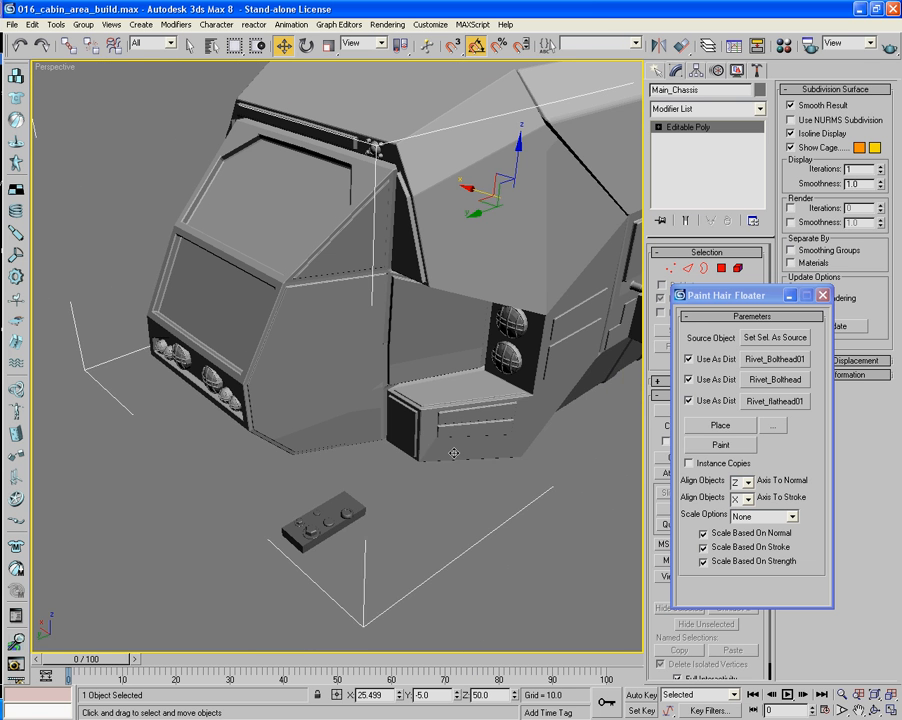
pyautogui.click(718, 428)
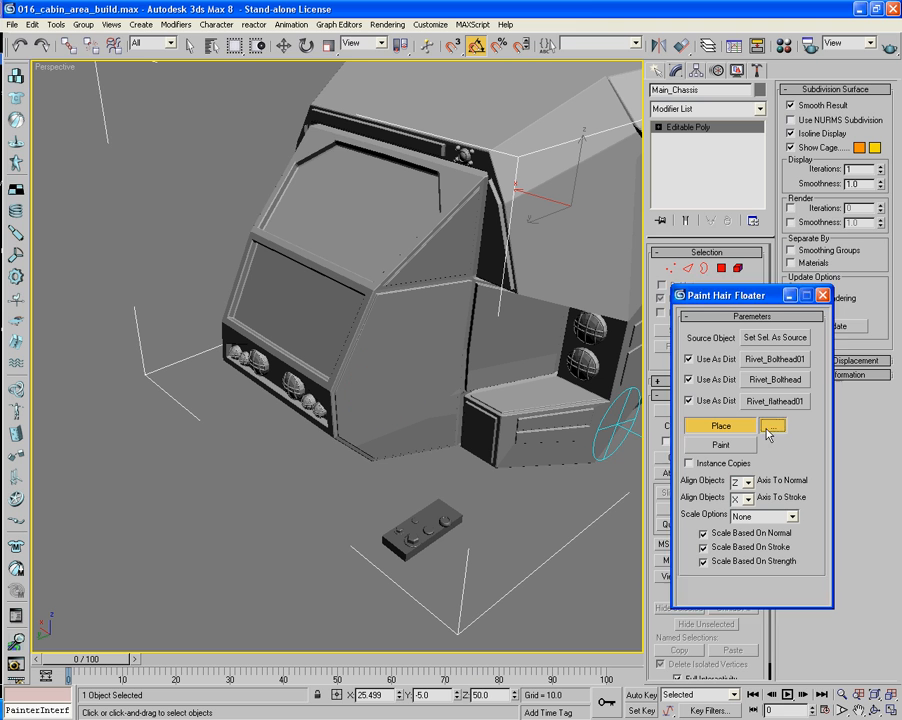
pyautogui.click(768, 430)
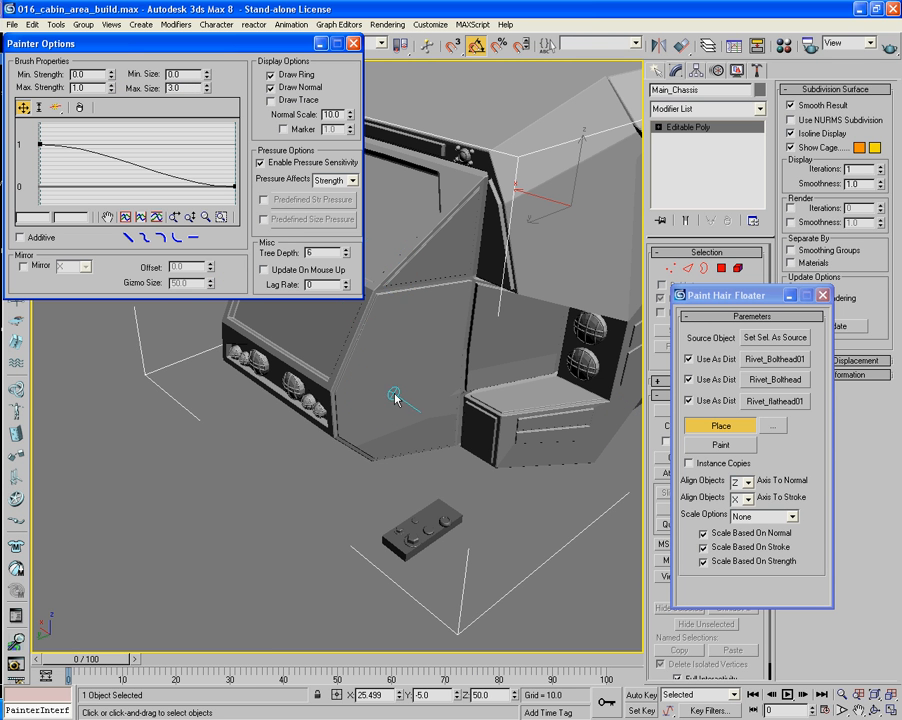
pyautogui.click(353, 44)
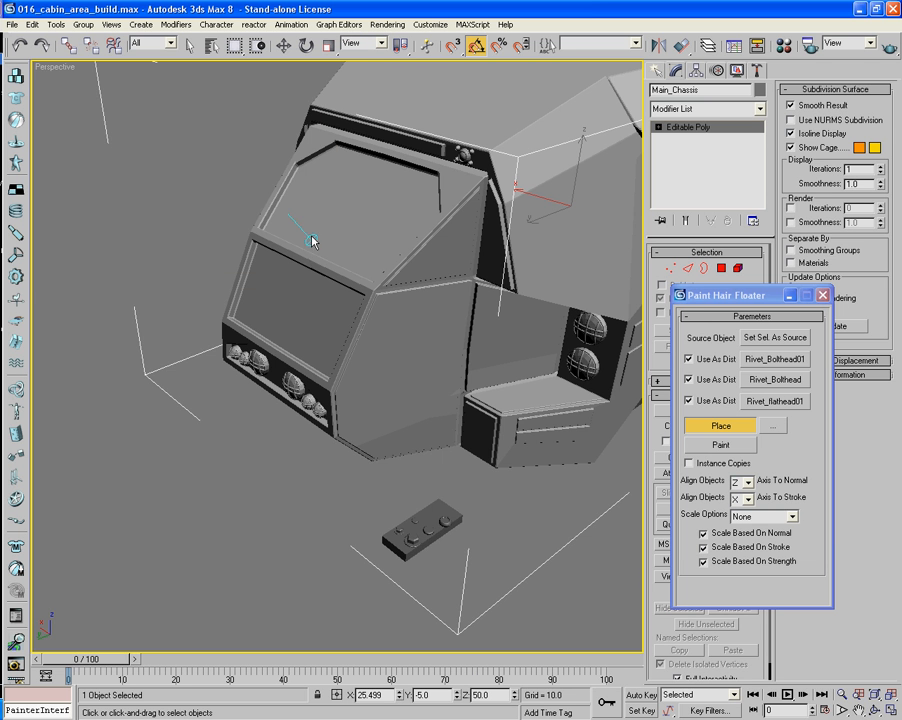
pyautogui.moveTo(377, 343)
pyautogui.keyDown('alt'); pyautogui.mouseDown(button='middle')
pyautogui.moveTo(312, 322)
pyautogui.moveTo(333, 328)
pyautogui.mouseUp(button='middle'); pyautogui.keyUp('alt')
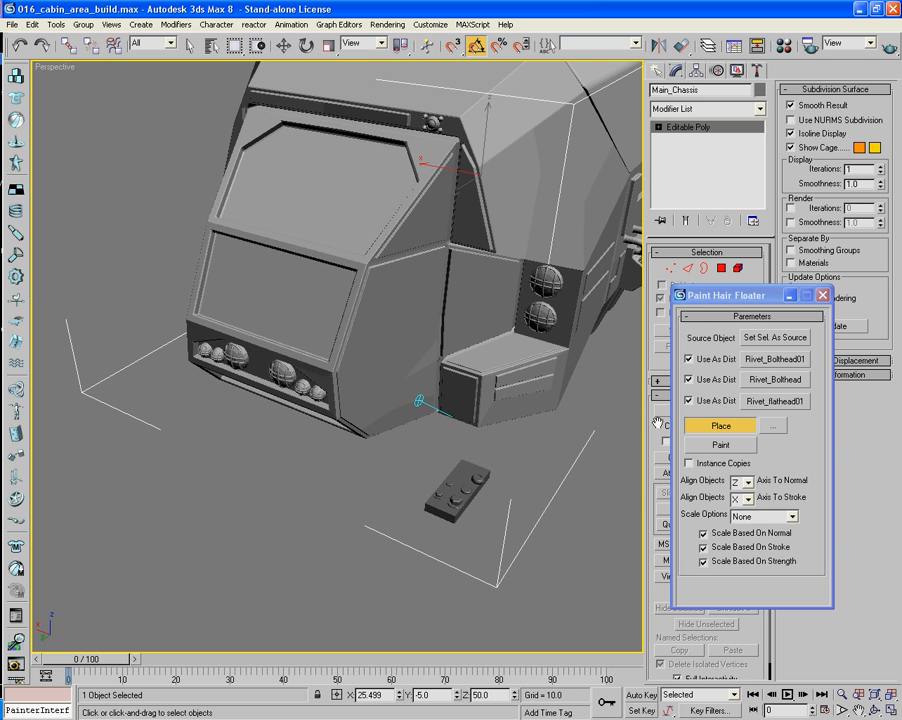
pyautogui.click(688, 379)
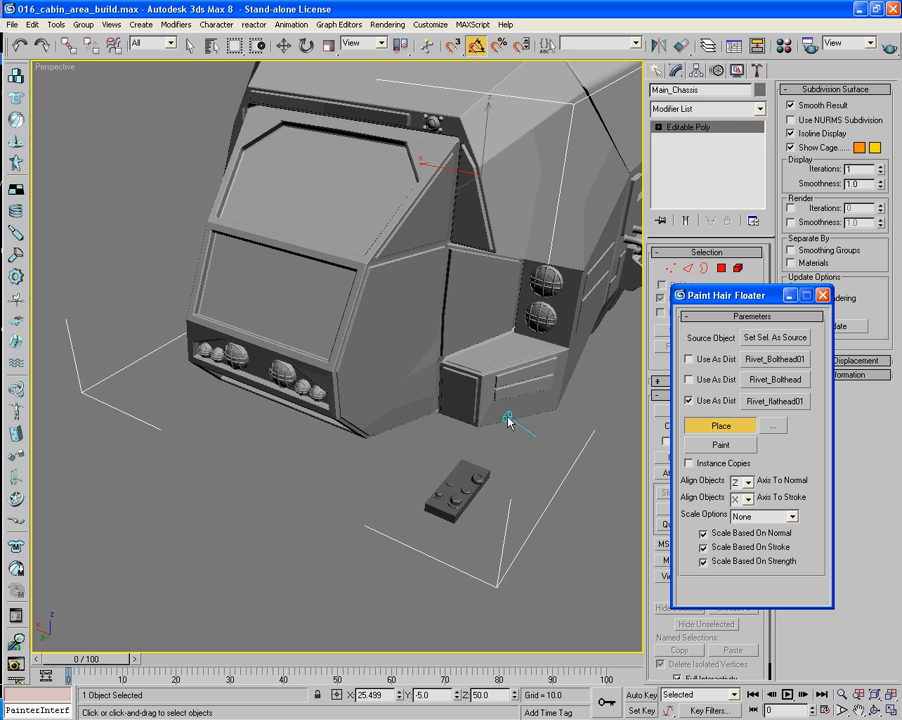
# Try placing a flathead rivet on the dark roof band beside the corner dome light.
pyautogui.moveTo(508, 421)
pyautogui.keyDown('alt'); pyautogui.mouseDown(button='middle')
pyautogui.moveTo(487, 467)
pyautogui.moveTo(447, 443)
pyautogui.moveTo(448, 430)
pyautogui.mouseUp(button='middle'); pyautogui.keyUp('alt')
pyautogui.scroll(6, 477, 409)
pyautogui.scroll(5, 482, 416)
pyautogui.scroll(5, 451, 424)
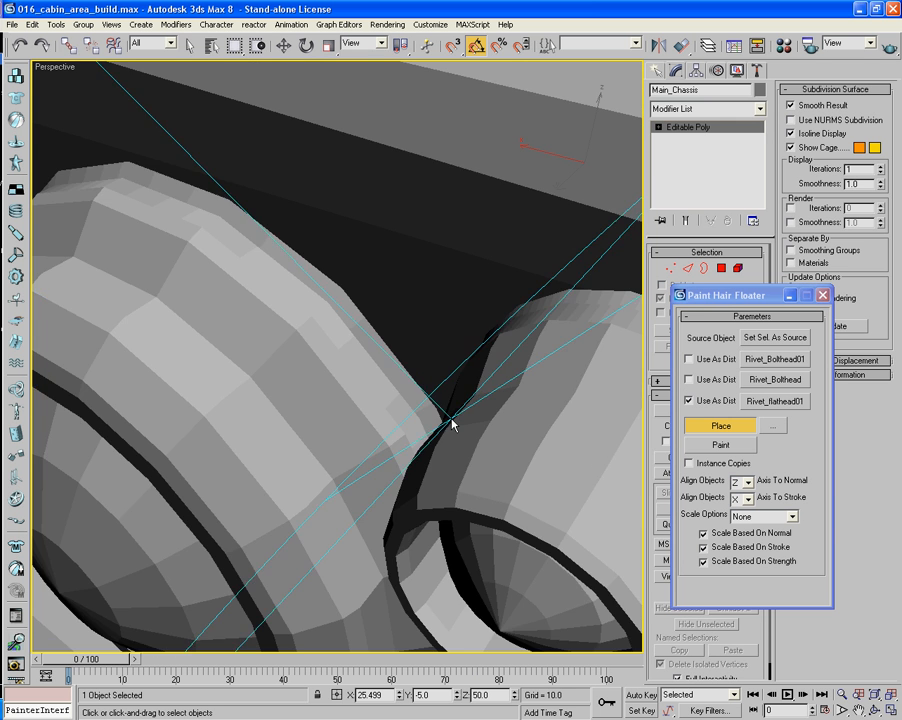
pyautogui.scroll(-10, 451, 424)
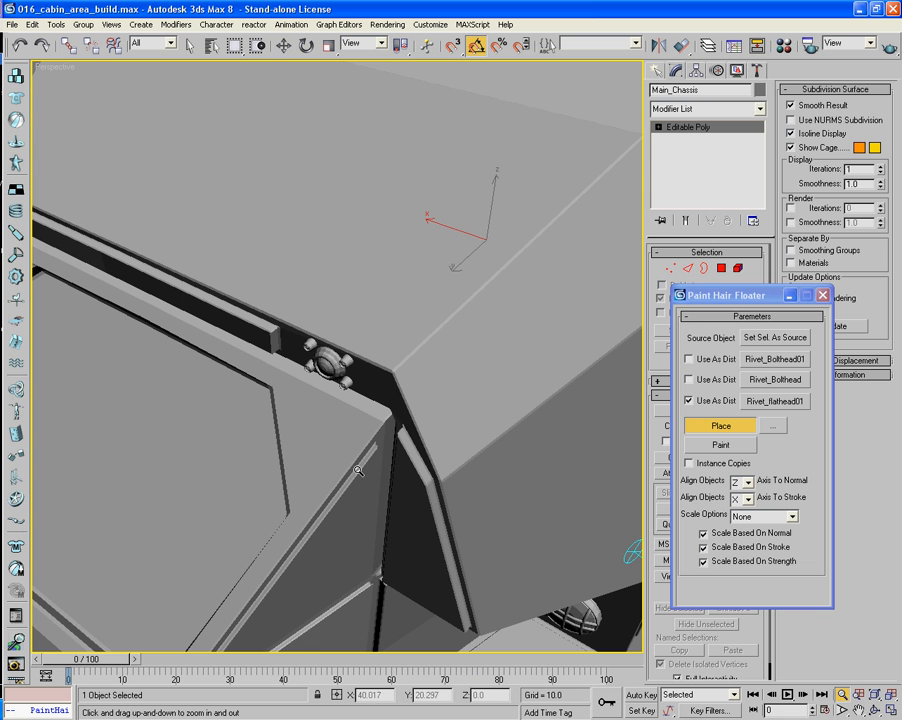
pyautogui.moveTo(317, 479); pyautogui.dragTo(347, 461)
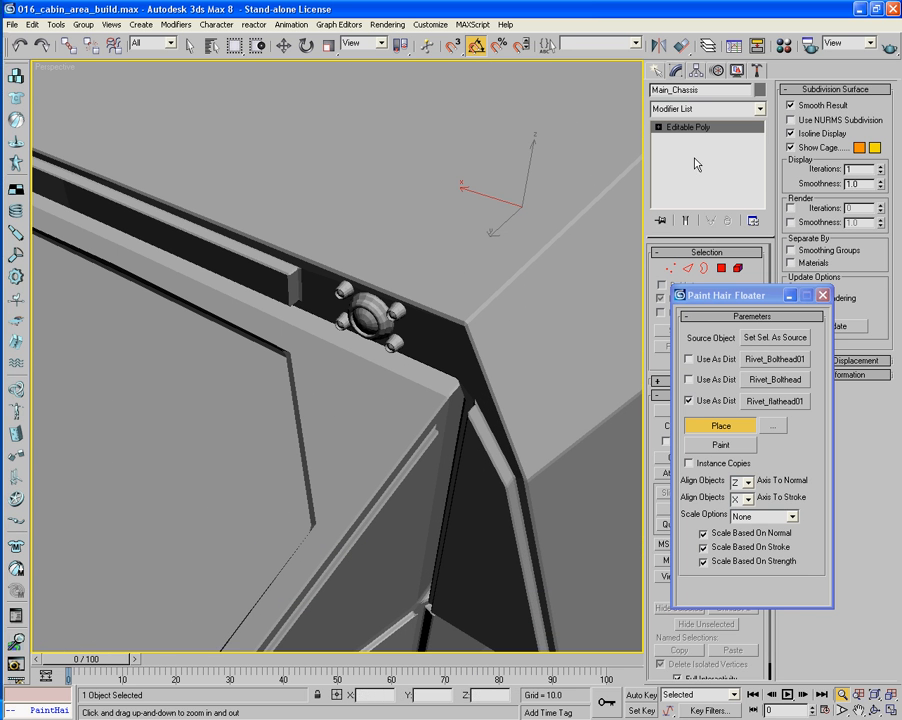
pyautogui.moveTo(562, 397)
pyautogui.mouseDown()
pyautogui.moveTo(524, 392)
pyautogui.moveTo(567, 392)
pyautogui.mouseUp()
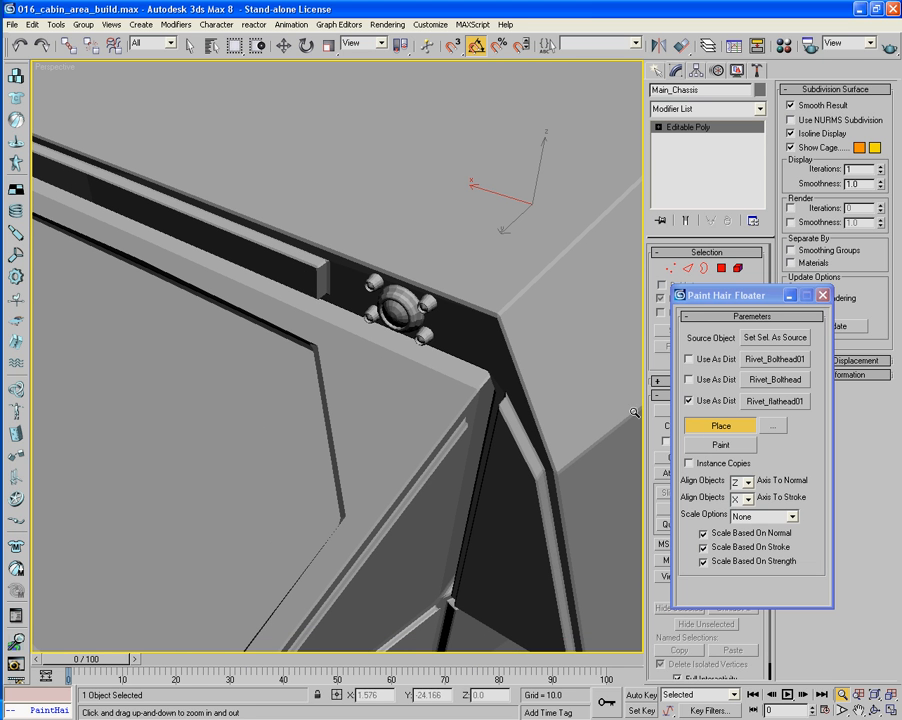
pyautogui.click(469, 337)
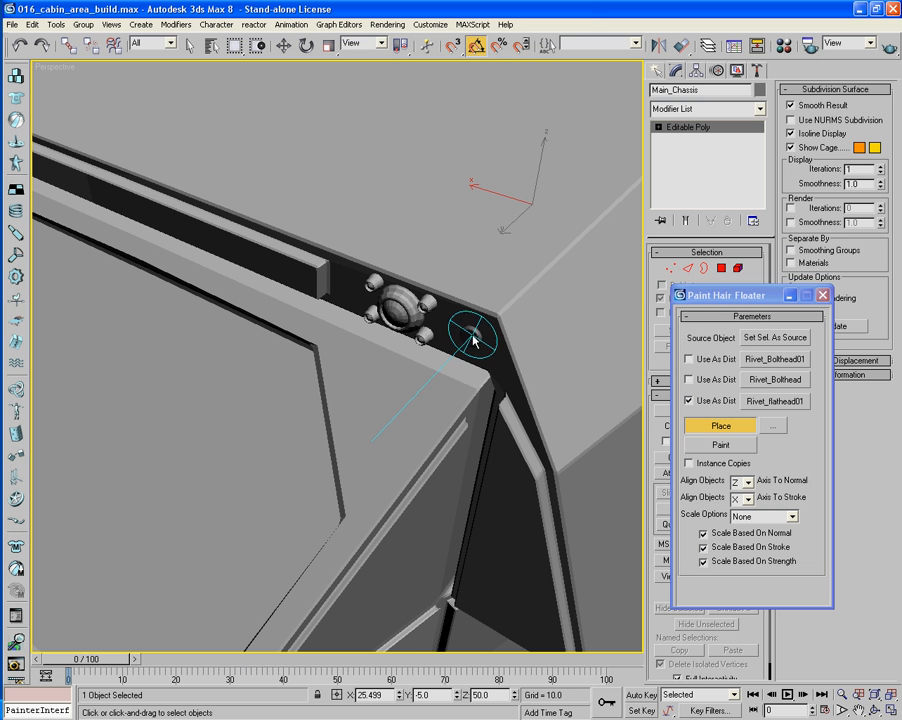
# Place three flathead rivets around the angled upper corner of the upper windshield frame, on the right side of the cabin front.
pyautogui.moveTo(493, 382); pyautogui.dragTo(469, 386, button='middle')
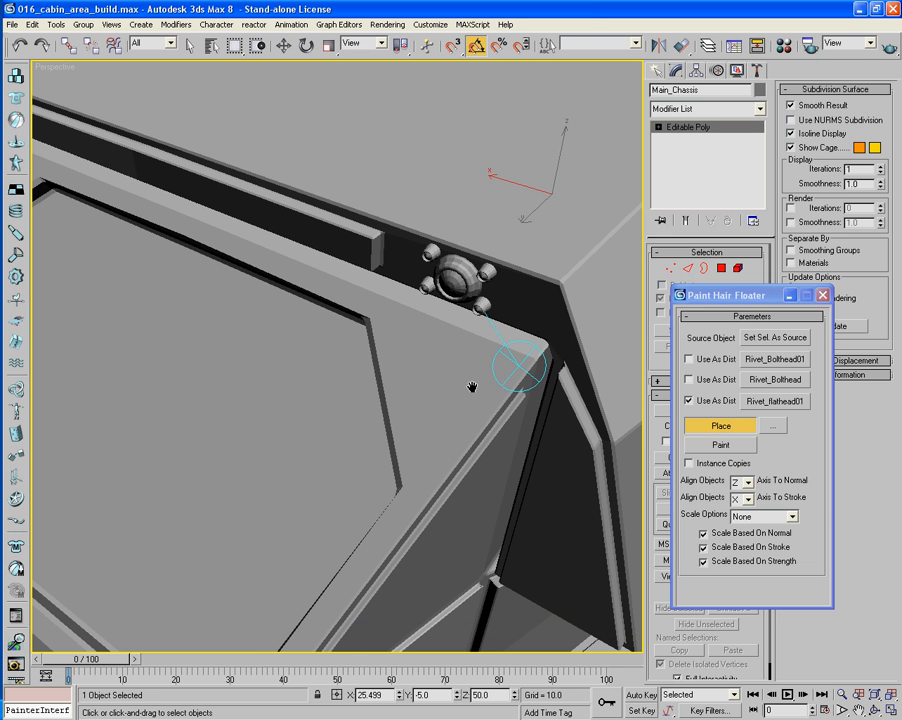
pyautogui.click(389, 318)
pyautogui.click(420, 474)
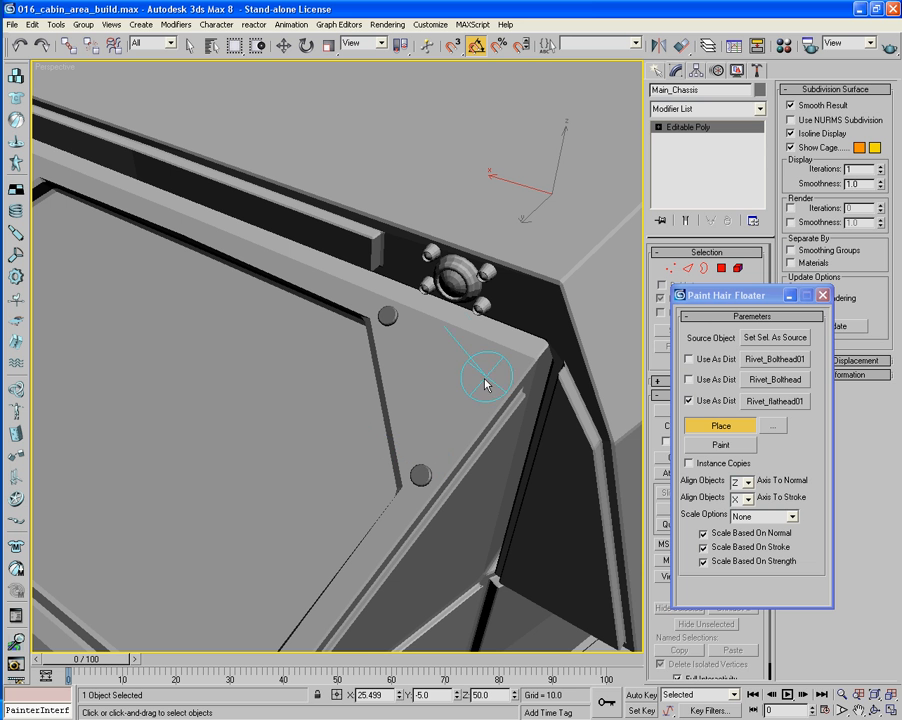
pyautogui.click(497, 365)
# Place flathead rivets around the upper windshield frame's opposite upper corner and at the frame junctions beside its lower corners.
pyautogui.keyDown('alt'); pyautogui.moveTo(352, 364); pyautogui.dragTo(435, 347, button='middle'); pyautogui.keyUp('alt')
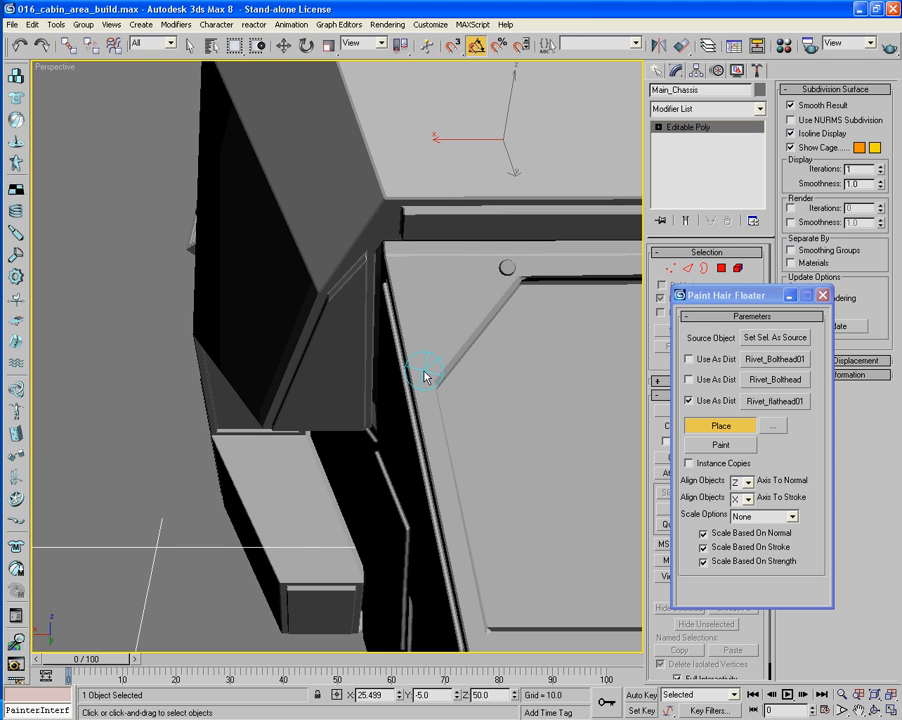
pyautogui.keyDown('alt'); pyautogui.moveTo(406, 275); pyautogui.dragTo(403, 465, button='middle'); pyautogui.keyUp('alt')
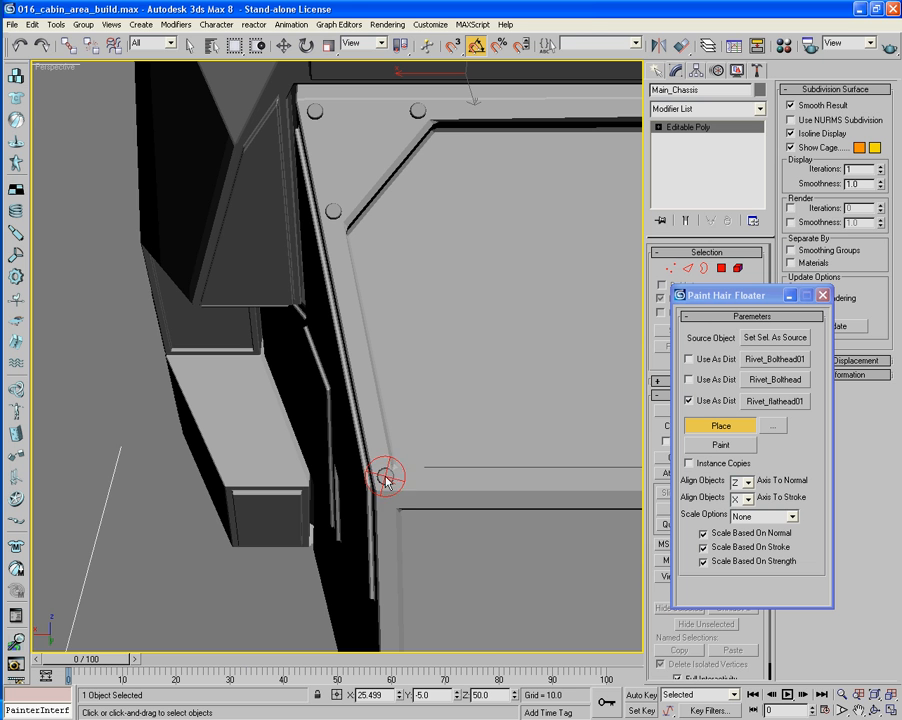
pyautogui.keyDown('alt'); pyautogui.moveTo(387, 505); pyautogui.dragTo(56, 483, button='middle'); pyautogui.keyUp('alt')
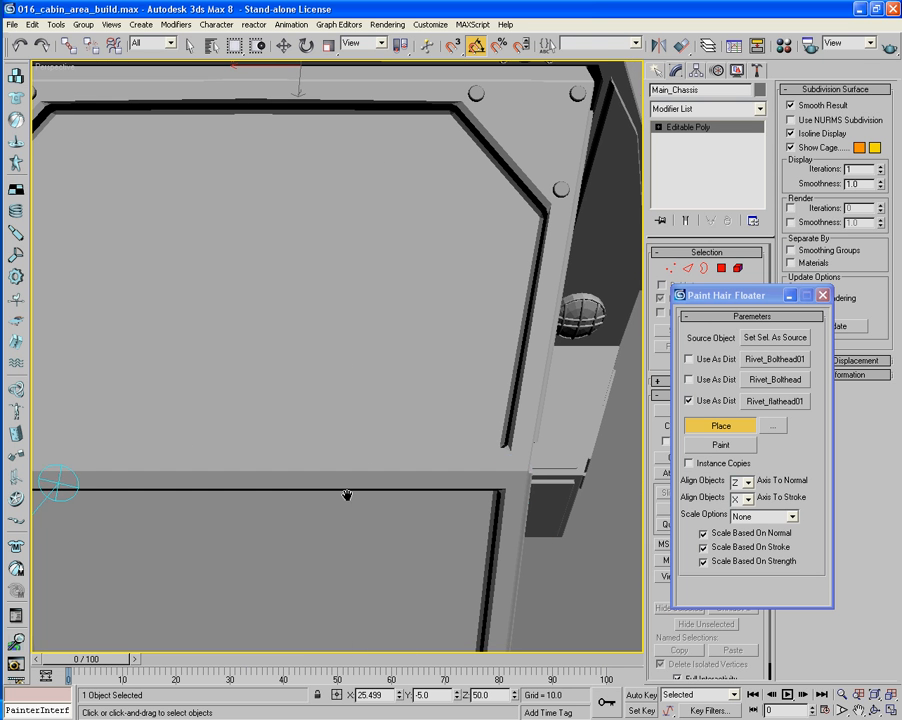
pyautogui.click(516, 461)
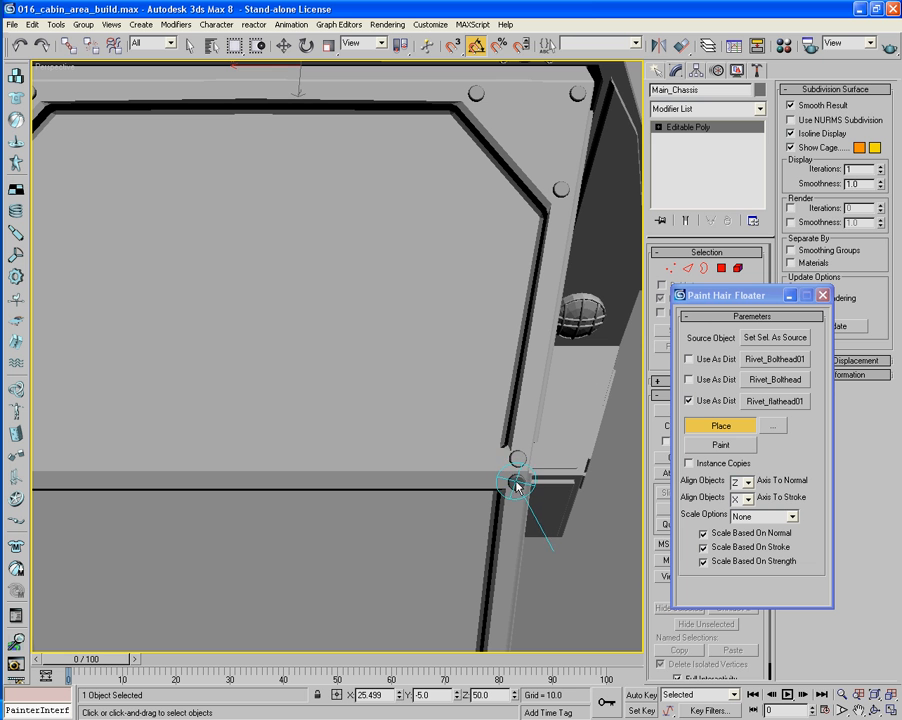
pyautogui.click(516, 484)
# Place flathead rivets at the lower windshield frame's bottom right corner and down the right edge of the headlight panel.
pyautogui.scroll(-5, 539, 537)
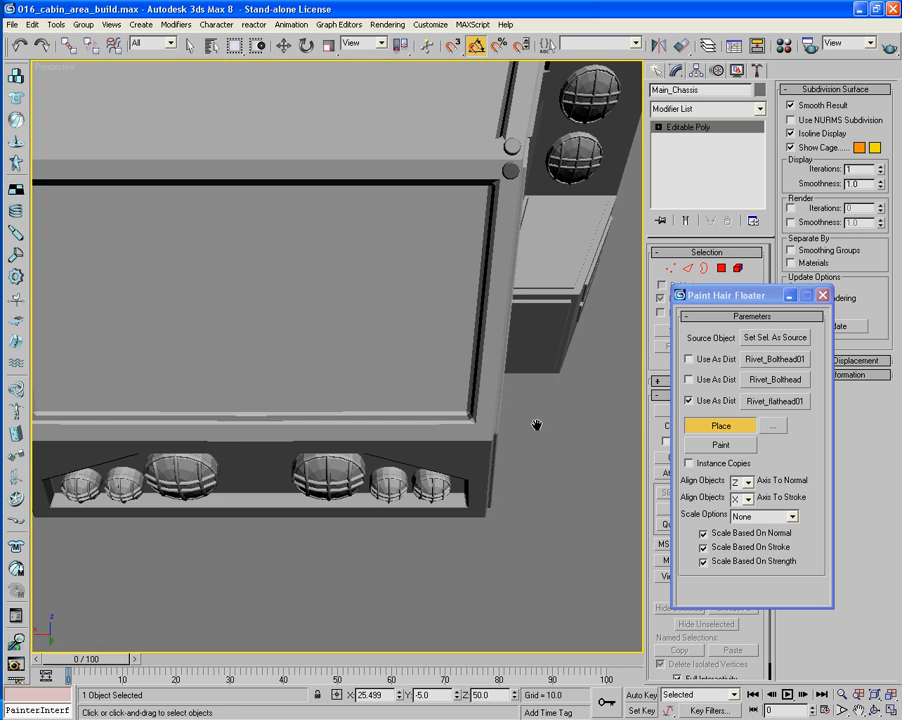
pyautogui.moveTo(536, 425)
pyautogui.mouseDown(button='middle')
pyautogui.moveTo(536, 348)
pyautogui.moveTo(532, 560)
pyautogui.mouseUp(button='middle')
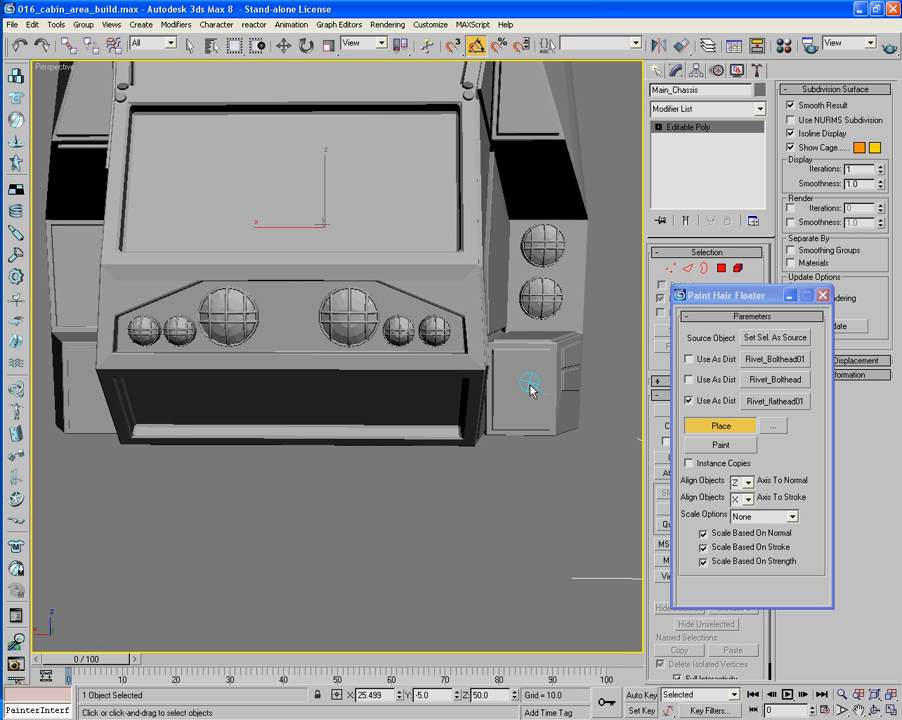
pyautogui.scroll(8, 520, 368)
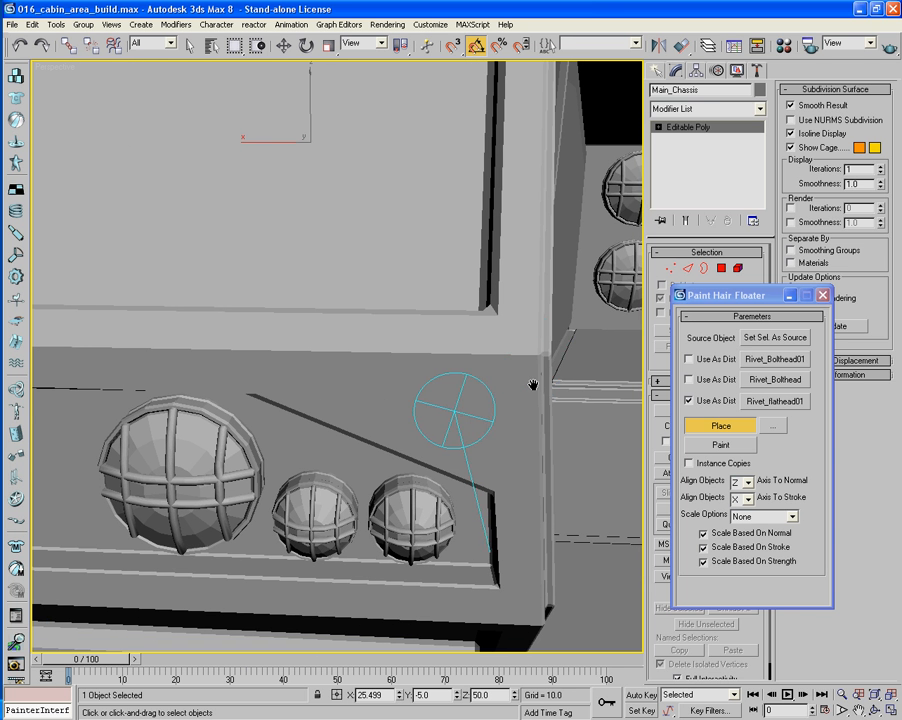
pyautogui.click(522, 332)
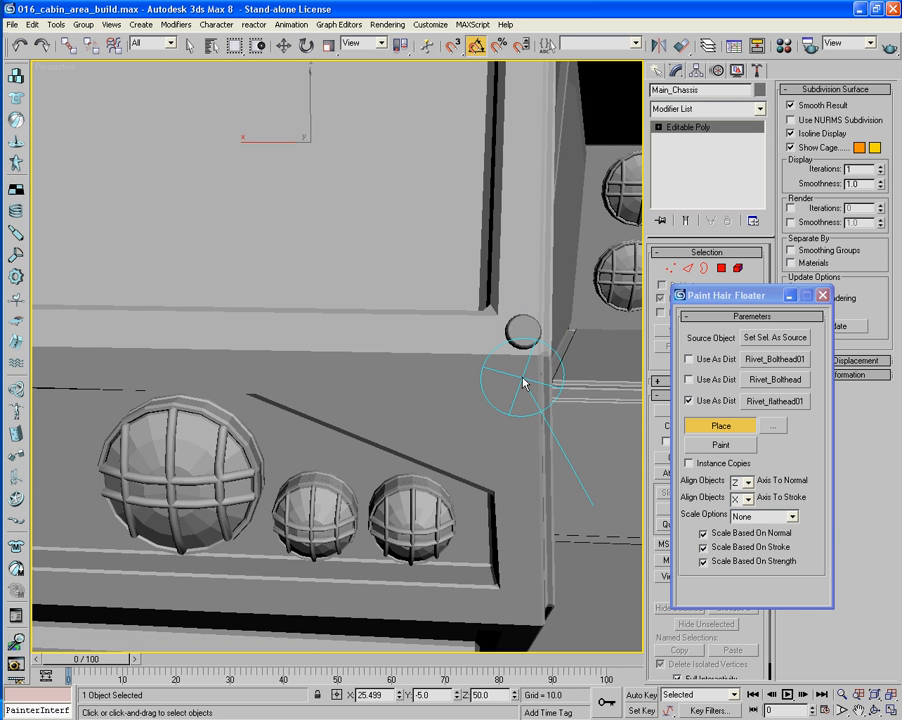
pyautogui.click(522, 380)
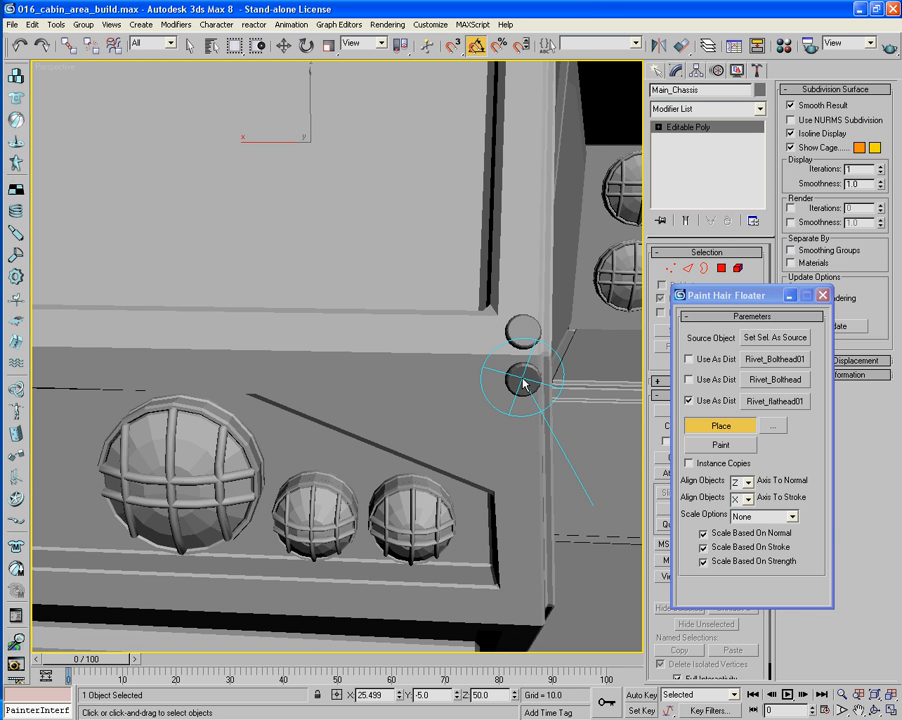
pyautogui.click(522, 486)
# Place matching flathead rivets on the left end and above the lights of the headlight panel, and at its lower corners.
pyautogui.click(276, 381)
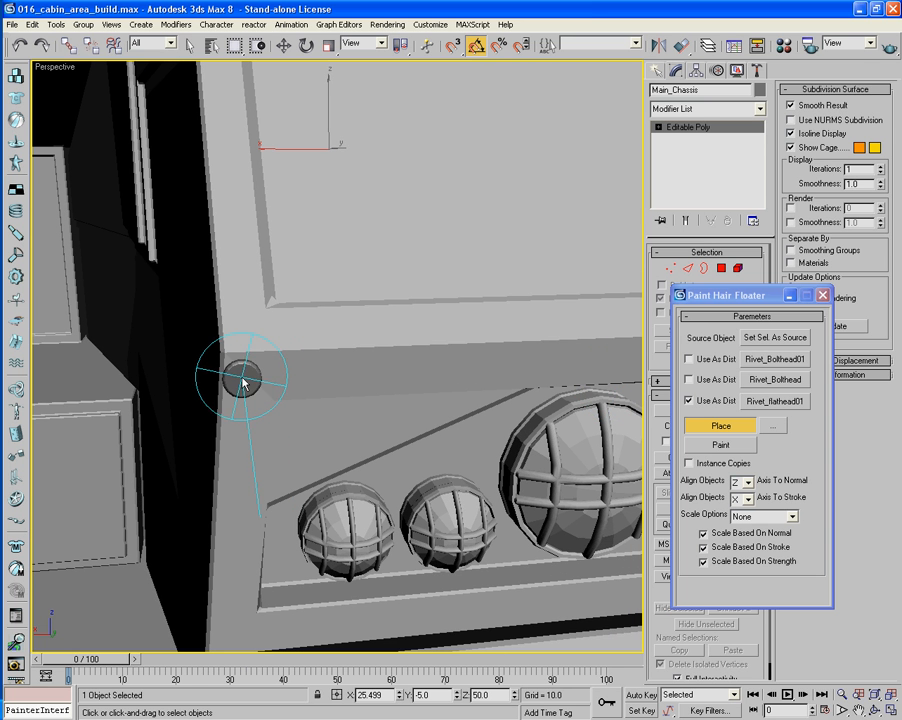
pyautogui.click(244, 378)
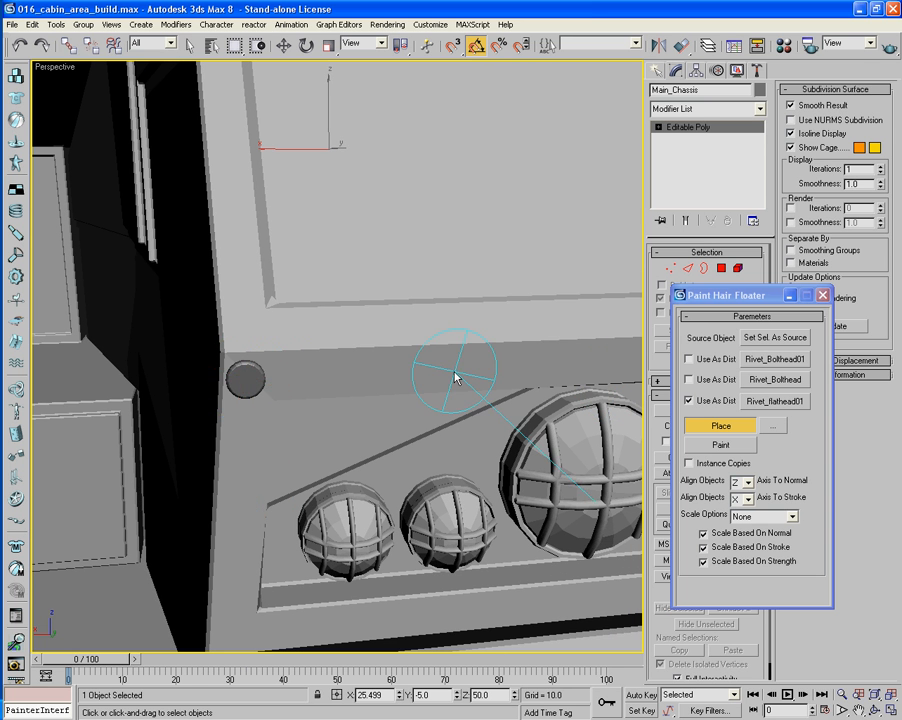
pyautogui.click(510, 367)
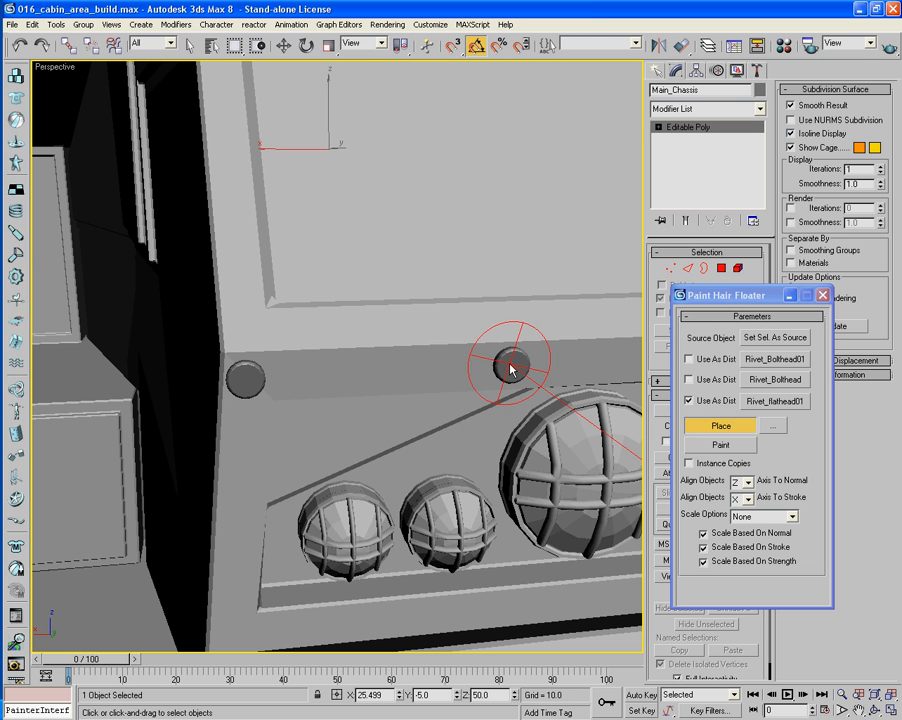
pyautogui.click(237, 493)
pyautogui.moveTo(252, 503)
pyautogui.keyDown('alt'); pyautogui.mouseDown(button='middle')
pyautogui.moveTo(263, 494)
pyautogui.moveTo(262, 450)
pyautogui.mouseUp(button='middle'); pyautogui.keyUp('alt')
pyautogui.click(268, 464)
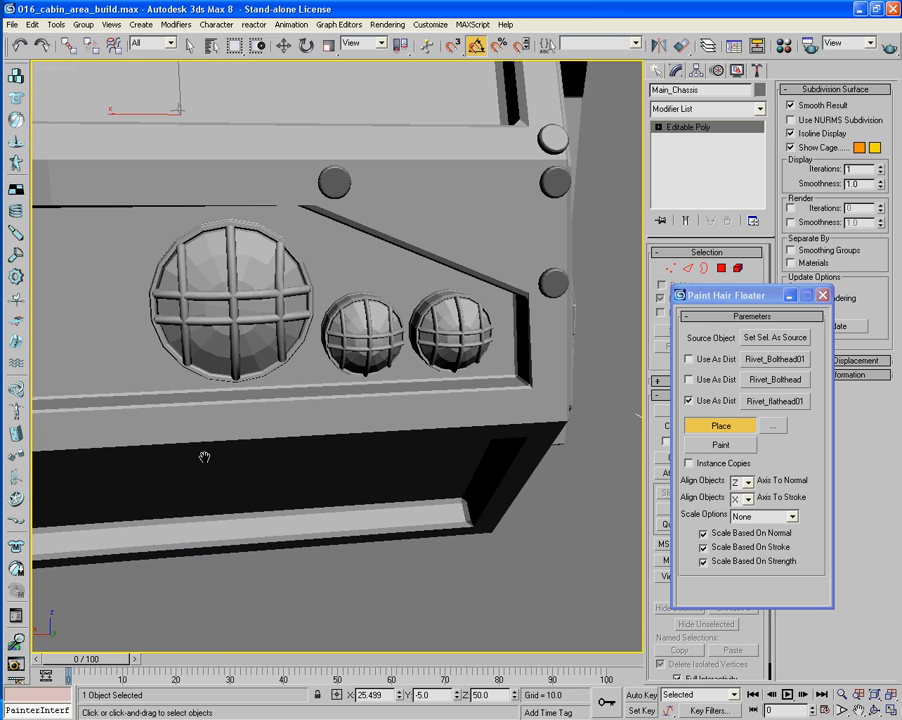
pyautogui.click(548, 409)
# Place flathead rivets on the corners of the recessed panel frame below the headlights, on both sides.
pyautogui.keyDown('alt'); pyautogui.moveTo(548, 409); pyautogui.dragTo(531, 437, button='middle'); pyautogui.keyUp('alt')
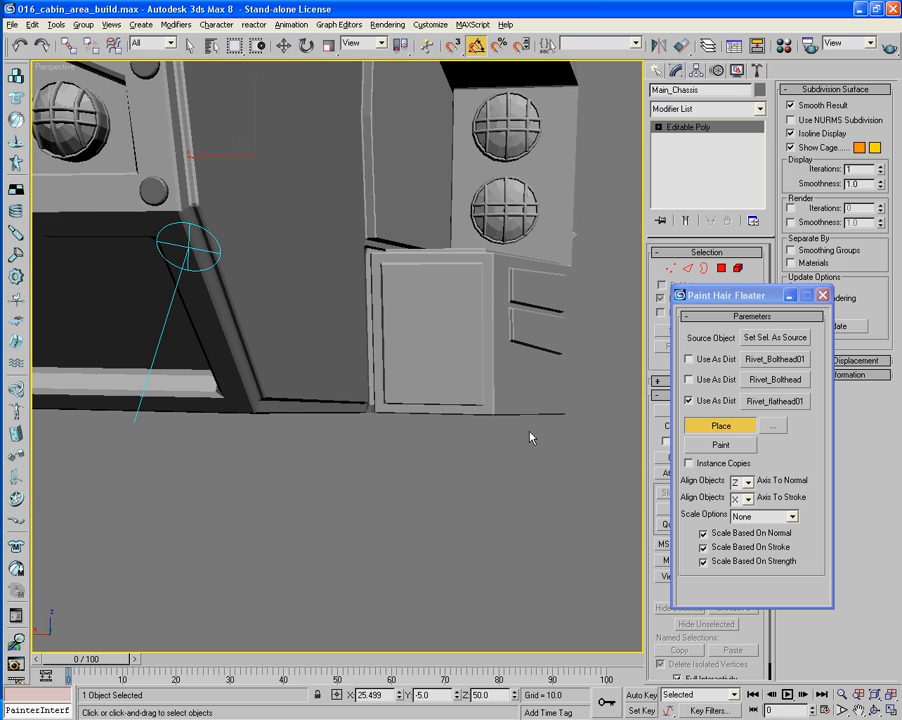
pyautogui.moveTo(445, 388); pyautogui.dragTo(525, 440, button='middle')
pyautogui.keyDown('alt'); pyautogui.moveTo(525, 440); pyautogui.dragTo(540, 438, button='middle'); pyautogui.keyUp('alt')
pyautogui.moveTo(453, 432)
pyautogui.keyDown('alt'); pyautogui.mouseDown(button='middle')
pyautogui.moveTo(440, 398)
pyautogui.moveTo(470, 373)
pyautogui.mouseUp(button='middle'); pyautogui.keyUp('alt')
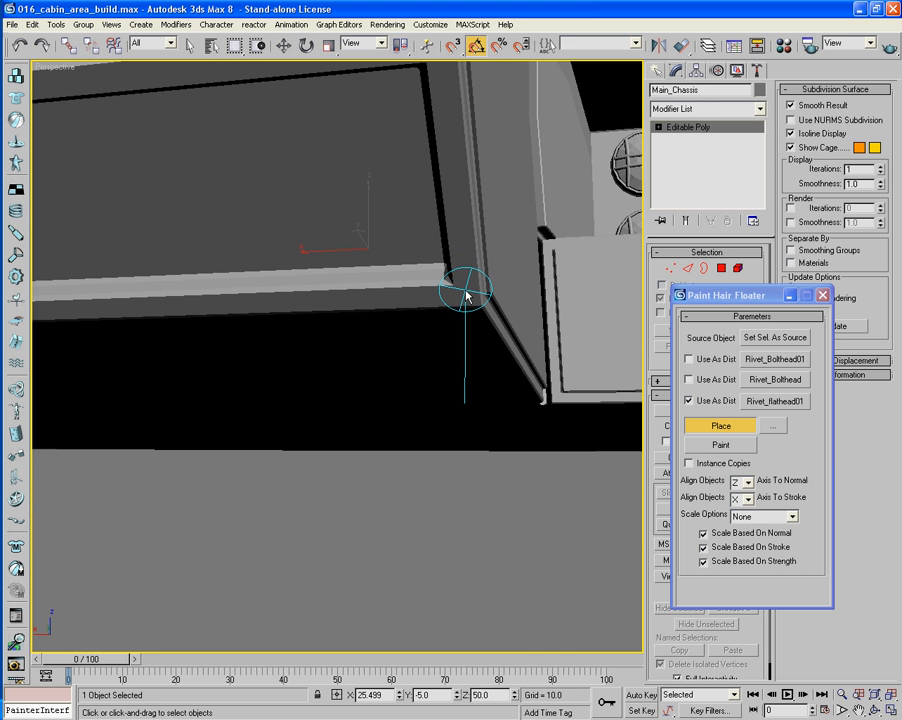
pyautogui.keyDown('alt'); pyautogui.moveTo(467, 245); pyautogui.dragTo(466, 301, button='middle'); pyautogui.keyUp('alt')
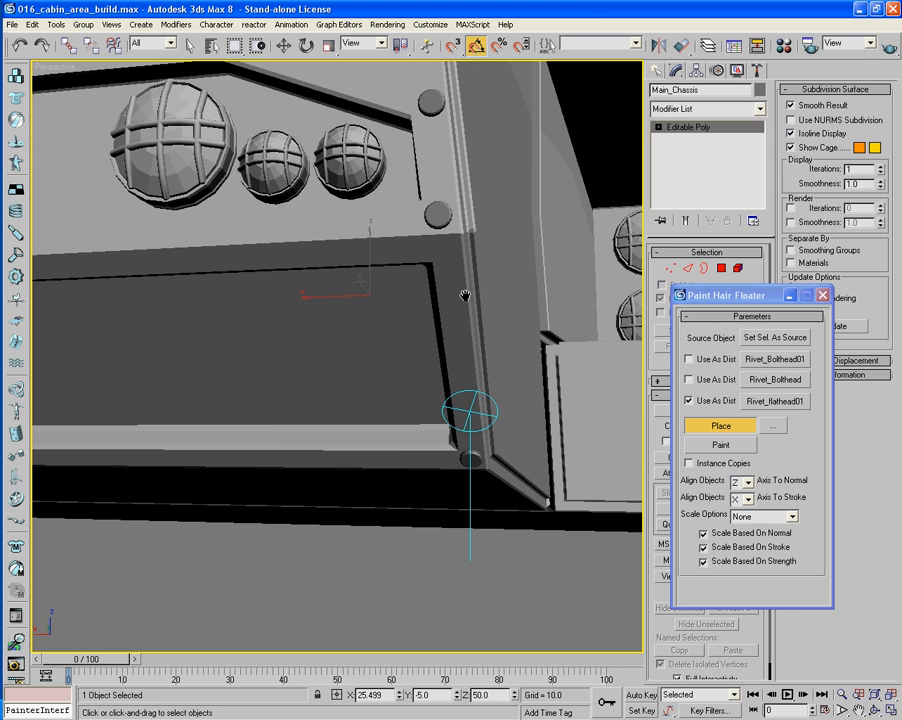
pyautogui.moveTo(447, 256)
pyautogui.keyDown('alt'); pyautogui.mouseDown(button='middle')
pyautogui.moveTo(523, 238)
pyautogui.moveTo(372, 263)
pyautogui.mouseUp(button='middle'); pyautogui.keyUp('alt')
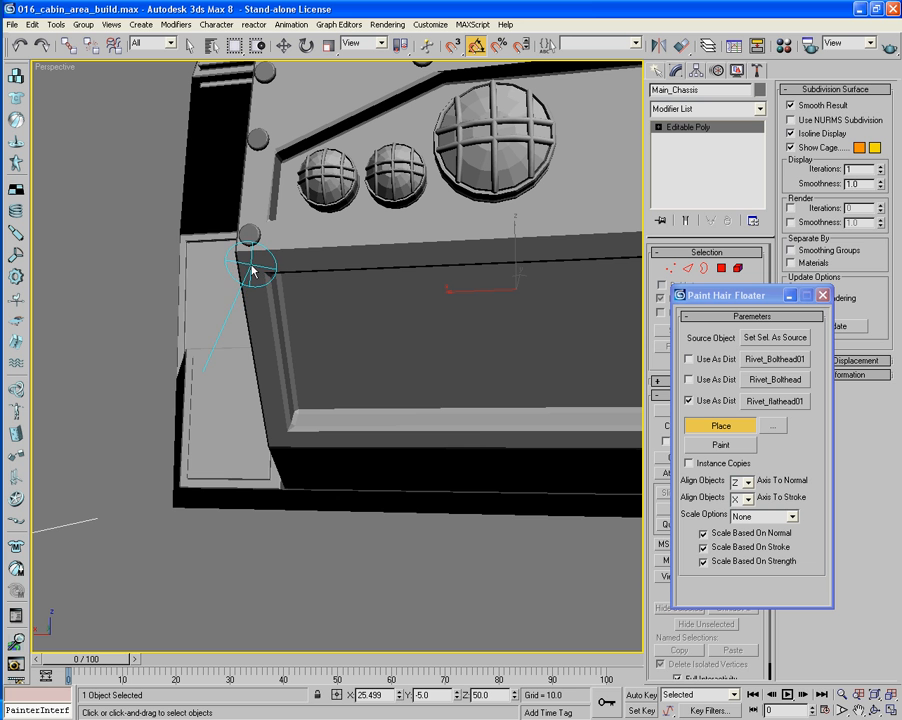
pyautogui.click(252, 266)
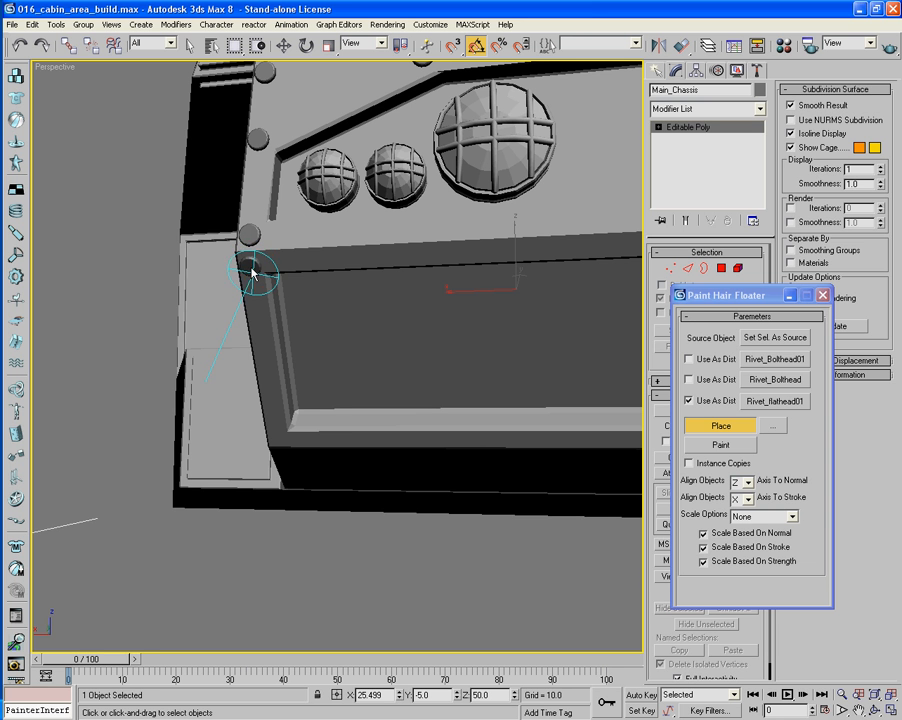
pyautogui.click(277, 436)
# Place flathead rivets at the front and rear corners along one edge of the underside panel behind the recessed front panel.
pyautogui.moveTo(335, 461)
pyautogui.keyDown('alt'); pyautogui.mouseDown(button='middle')
pyautogui.moveTo(314, 463)
pyautogui.moveTo(308, 474)
pyautogui.moveTo(317, 447)
pyautogui.moveTo(296, 436)
pyautogui.mouseUp(button='middle'); pyautogui.keyUp('alt')
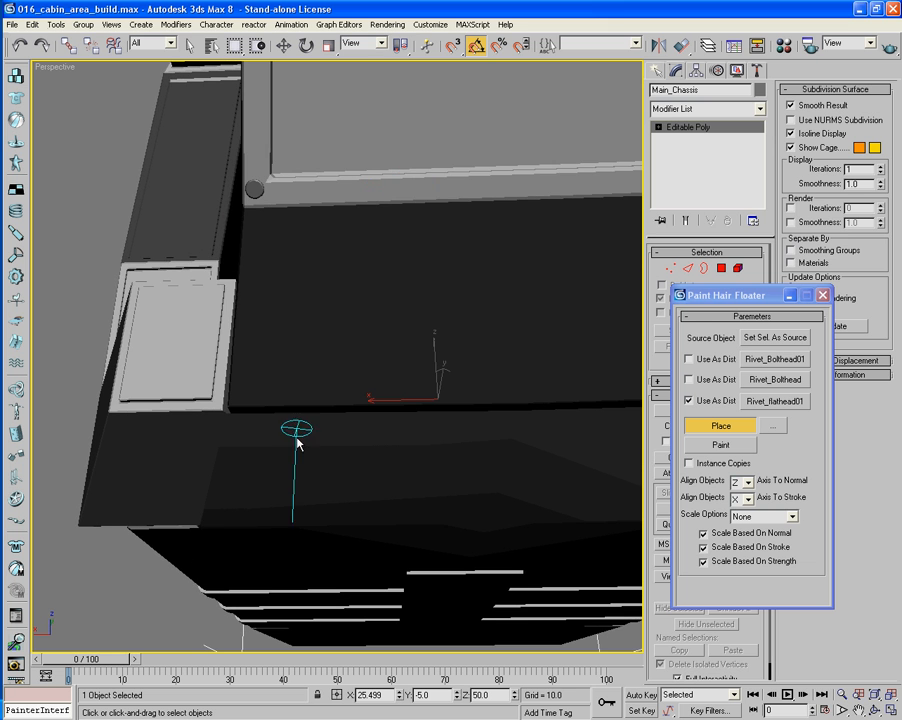
pyautogui.click(254, 220)
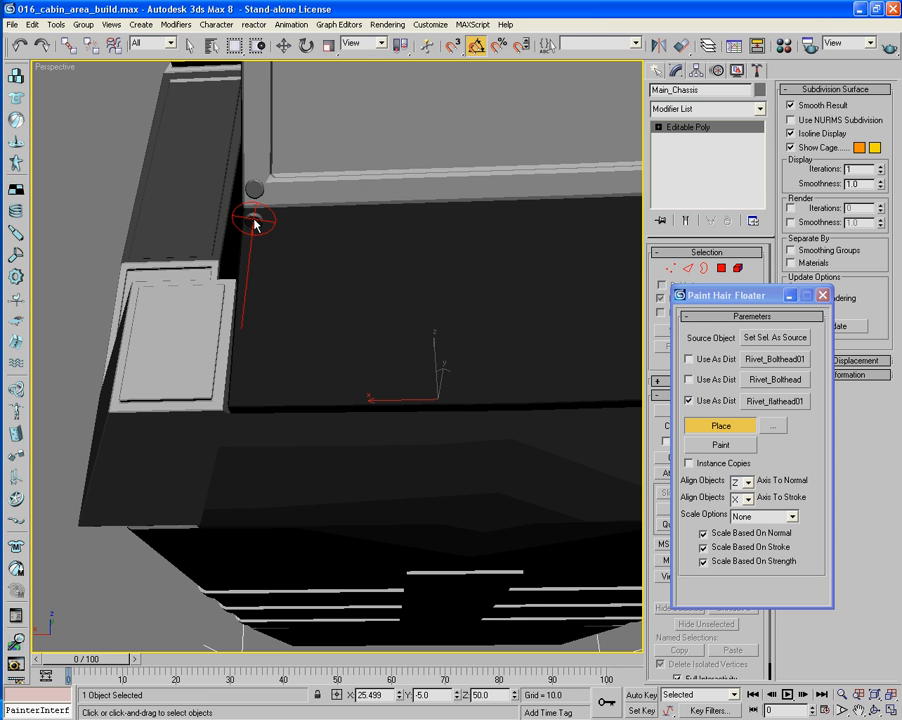
pyautogui.click(240, 402)
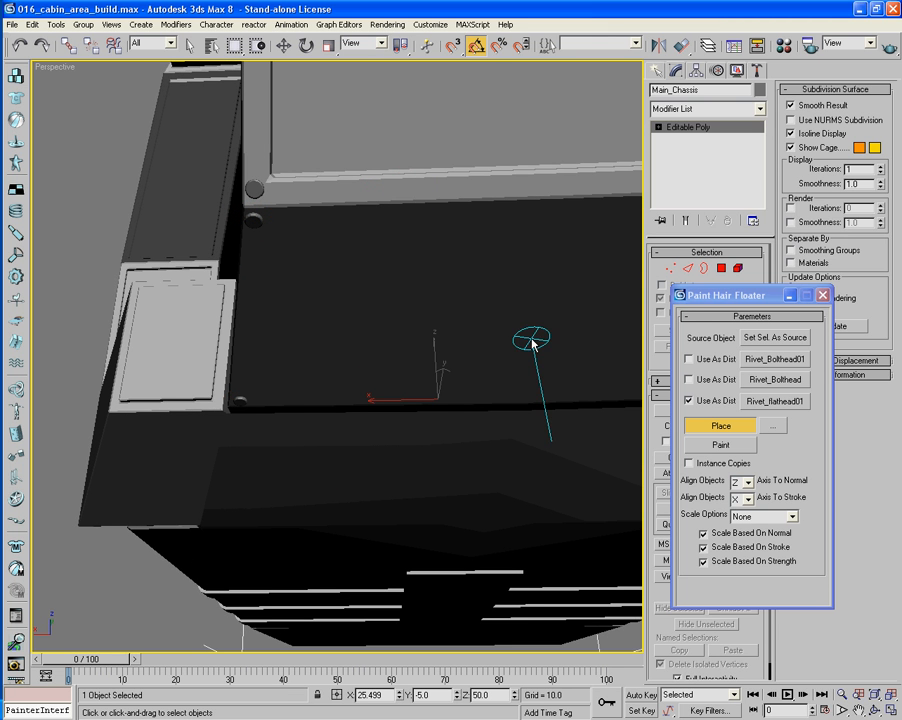
# Place flathead rivets at the corners of the triangular side panel beside the upper windshield on the vehicle's left side.
pyautogui.moveTo(527, 338)
pyautogui.keyDown('alt'); pyautogui.mouseDown(button='middle')
pyautogui.moveTo(328, 344)
pyautogui.moveTo(432, 333)
pyautogui.moveTo(392, 358)
pyautogui.mouseUp(button='middle'); pyautogui.keyUp('alt')
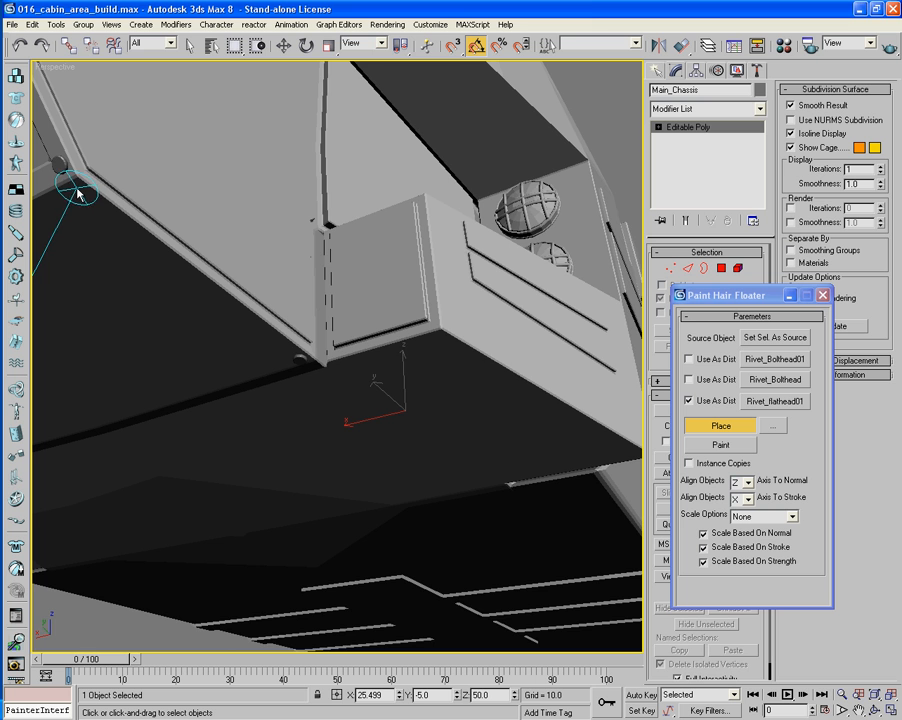
pyautogui.keyDown('alt'); pyautogui.moveTo(131, 194); pyautogui.dragTo(409, 324, button='middle'); pyautogui.keyUp('alt')
pyautogui.scroll(3, 364, 366)
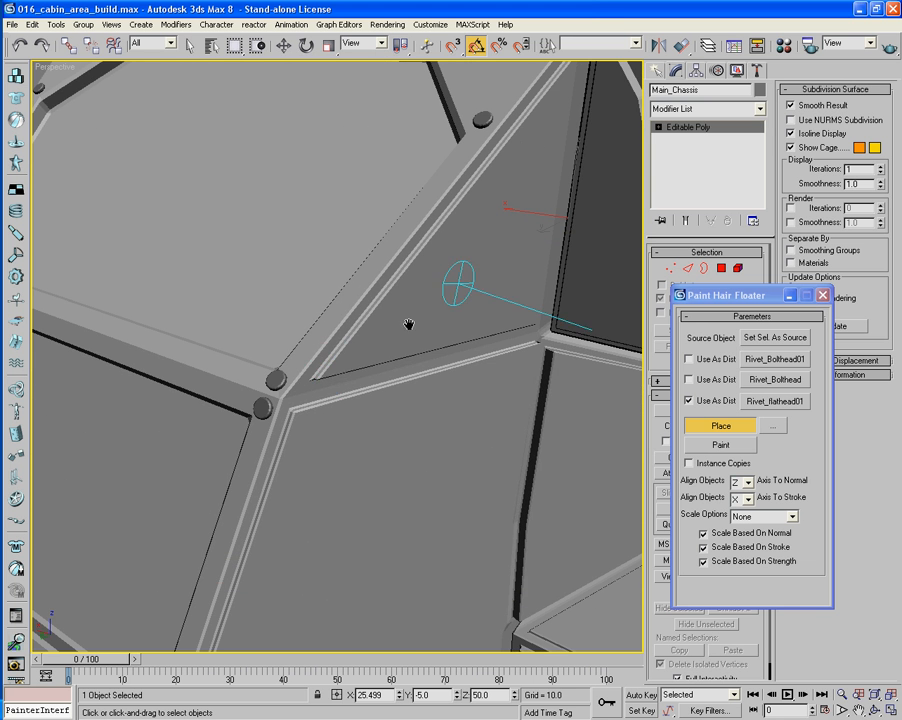
pyautogui.click(341, 369)
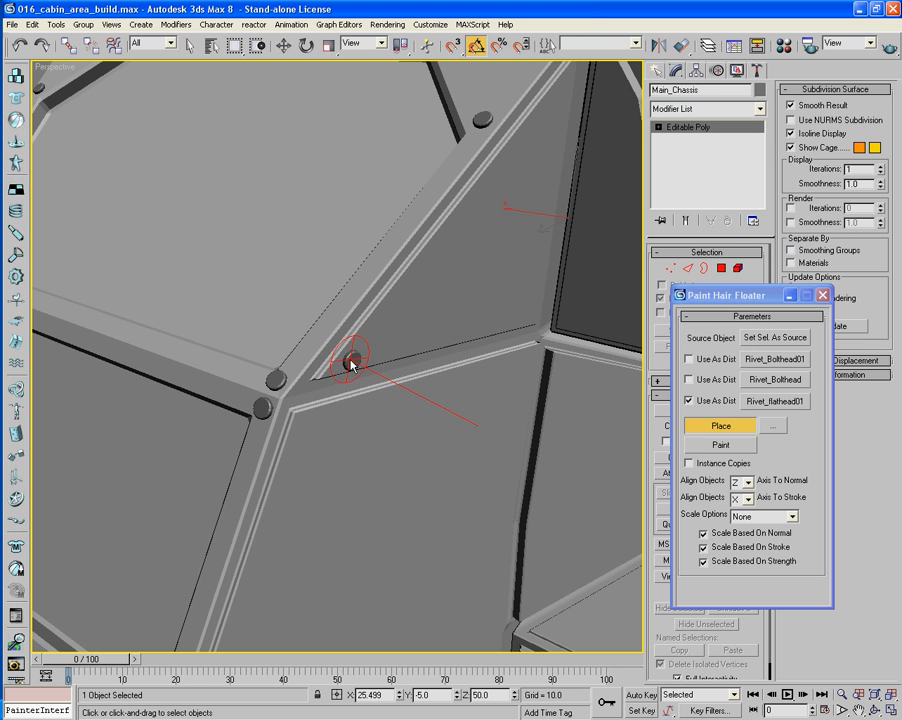
pyautogui.click(356, 361)
pyautogui.moveTo(436, 267); pyautogui.dragTo(350, 370, button='middle')
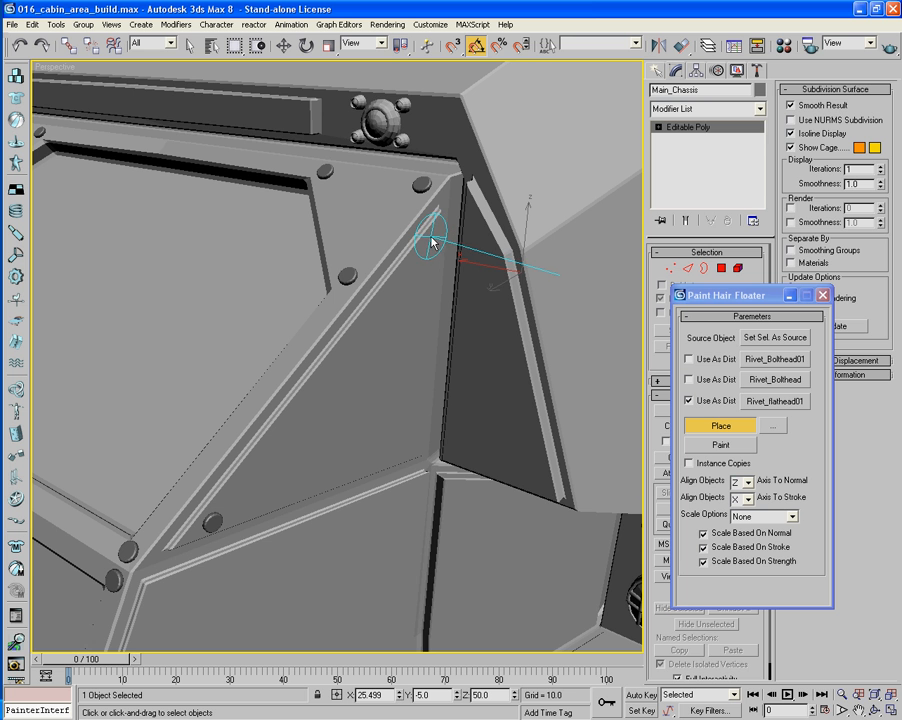
pyautogui.click(433, 240)
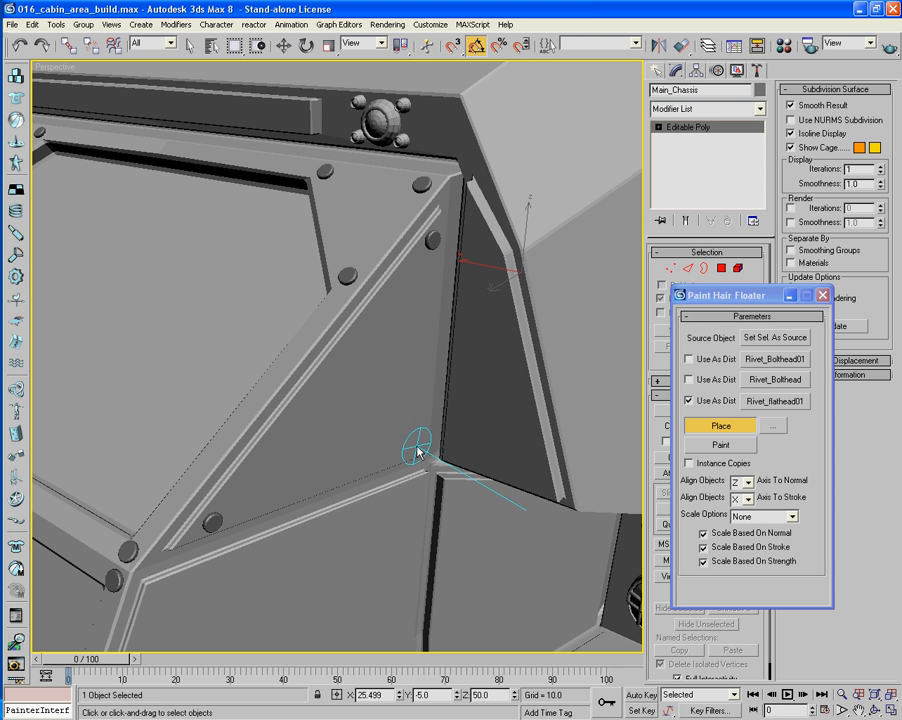
# Place flathead rivets at the corners of the side panel beside the windshields on the vehicle's right side.
pyautogui.keyDown('alt'); pyautogui.moveTo(442, 454); pyautogui.dragTo(495, 396, button='middle'); pyautogui.keyUp('alt')
pyautogui.keyDown('alt'); pyautogui.moveTo(410, 380); pyautogui.dragTo(458, 406, button='middle'); pyautogui.keyUp('alt')
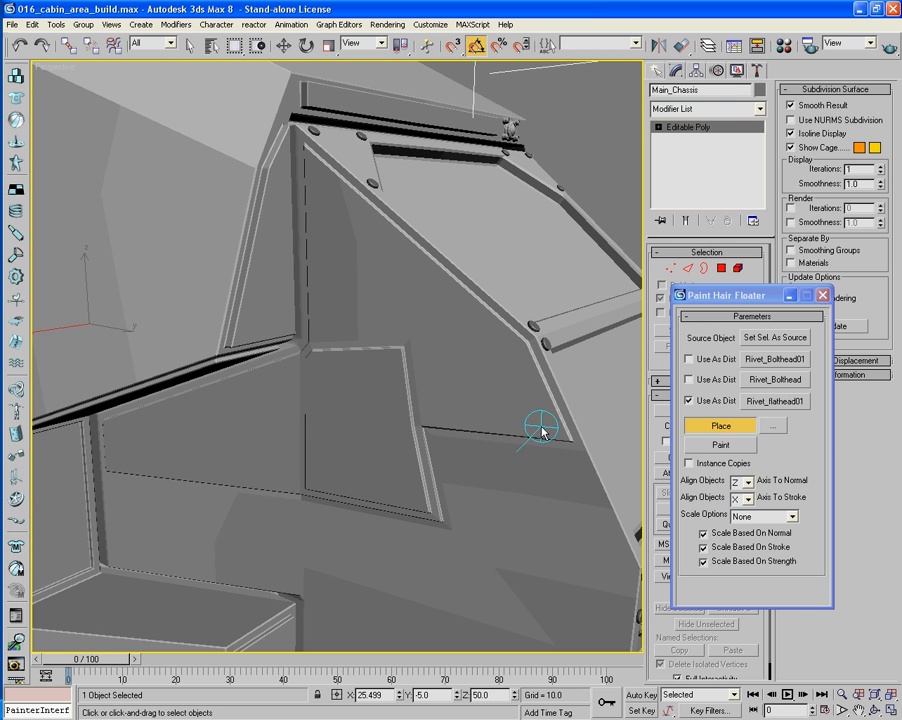
pyautogui.click(548, 434)
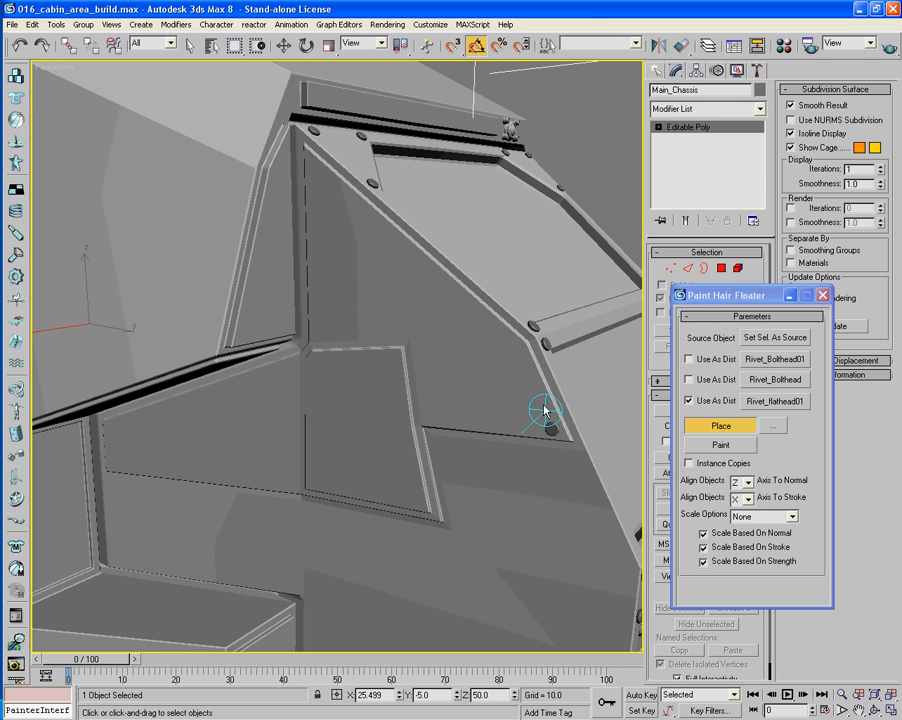
pyautogui.click(517, 349)
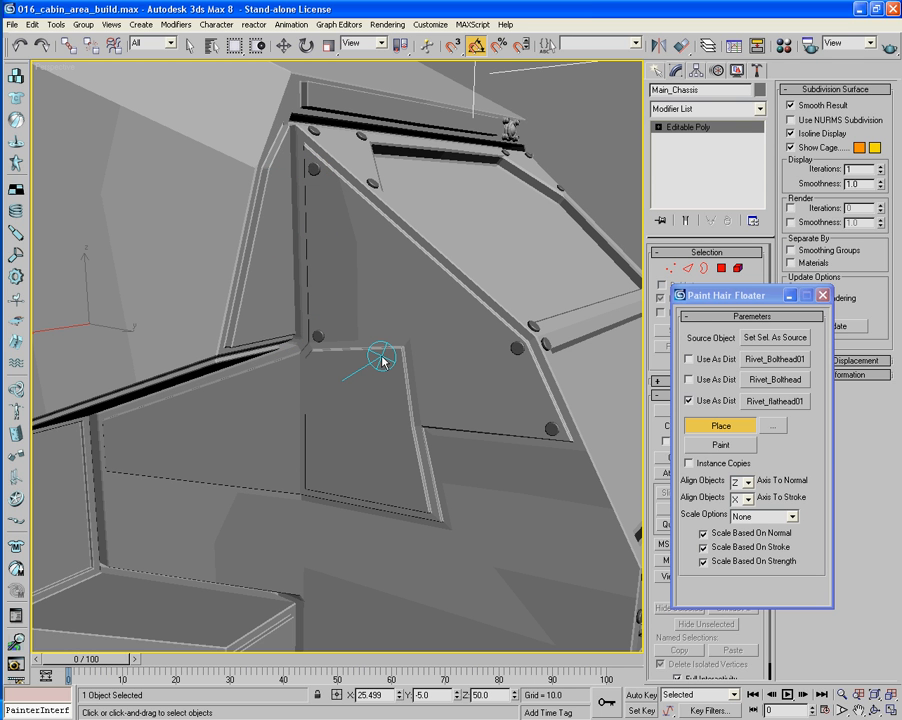
# Place flathead rivets at the corners of the long side panel behind it and of the upright forward-facing panel at its end.
pyautogui.moveTo(383, 362); pyautogui.dragTo(439, 353, button='middle')
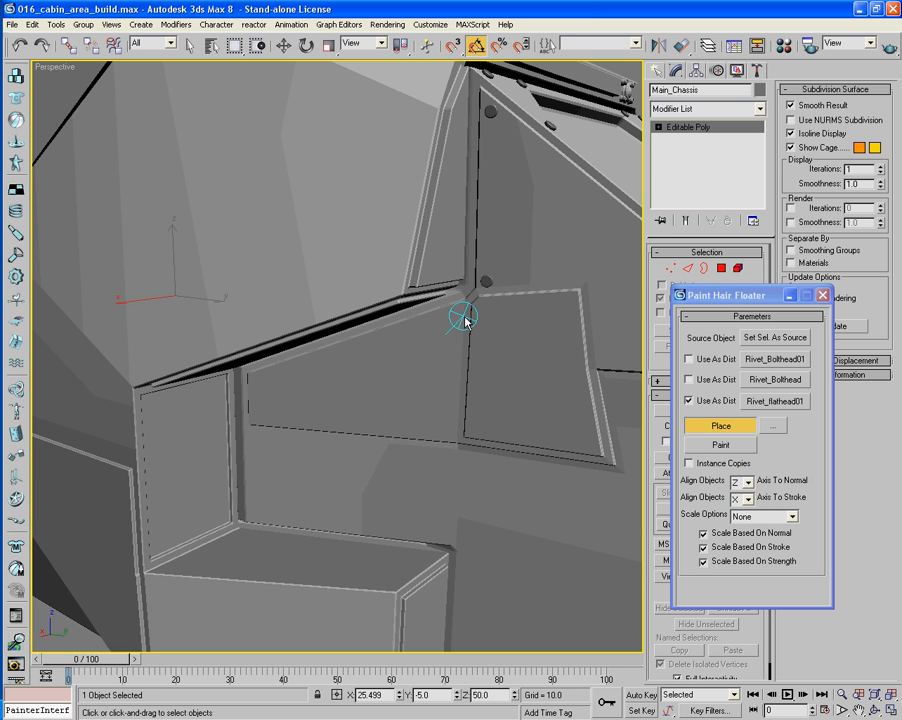
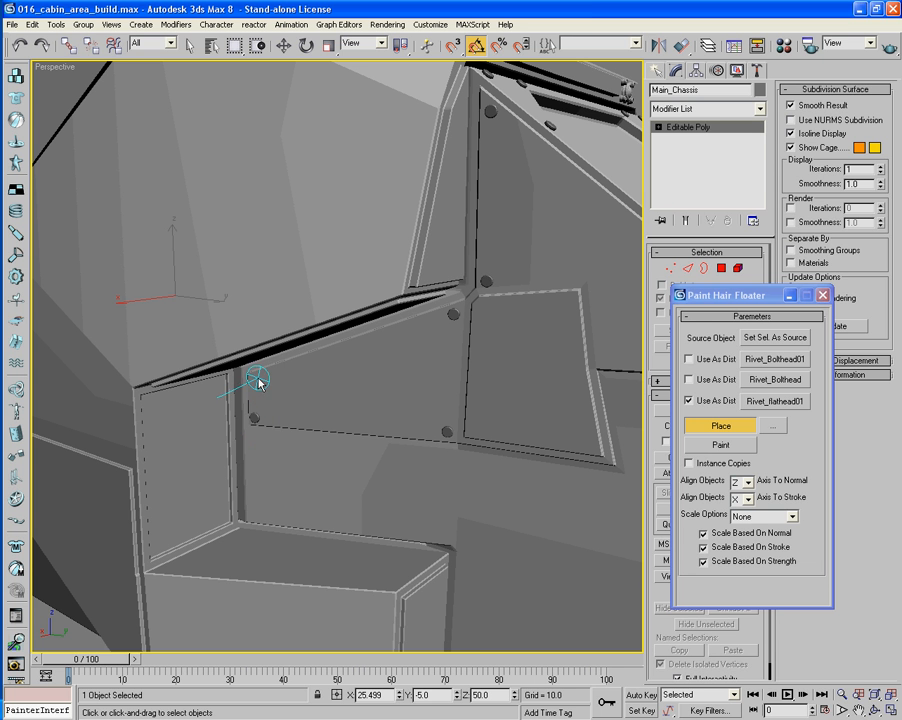
pyautogui.keyDown('alt'); pyautogui.moveTo(398, 424); pyautogui.dragTo(438, 364, button='middle'); pyautogui.keyUp('alt')
pyautogui.scroll(-4, 393, 392)
pyautogui.scroll(5, 421, 366)
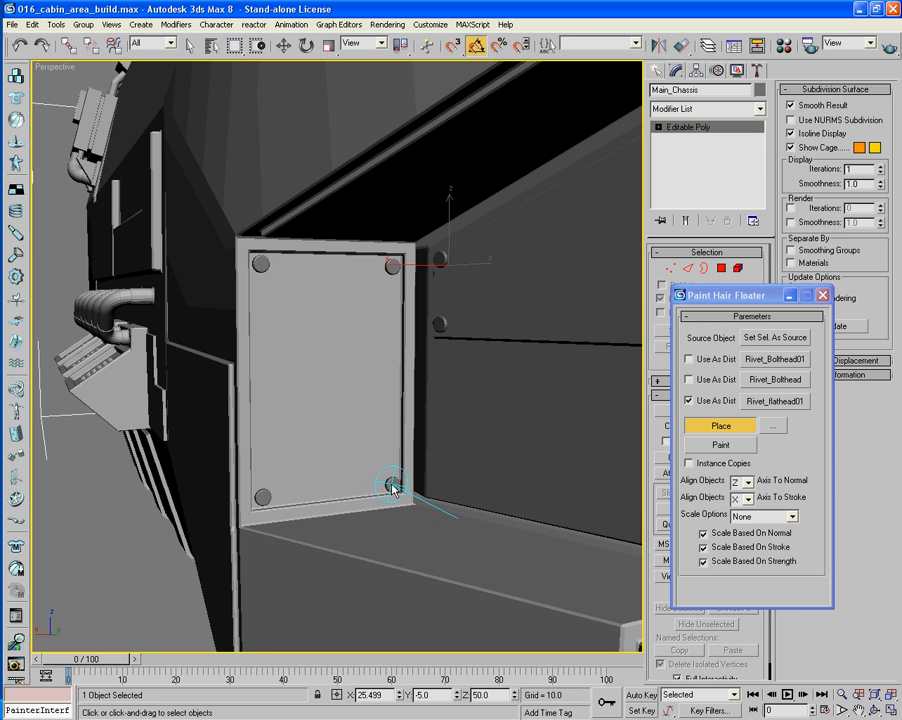
# Place flathead rivets at the four corners of the forward-facing end panel on the protruding lower box.
pyautogui.keyDown('alt'); pyautogui.moveTo(476, 486); pyautogui.dragTo(462, 518, button='middle'); pyautogui.keyUp('alt')
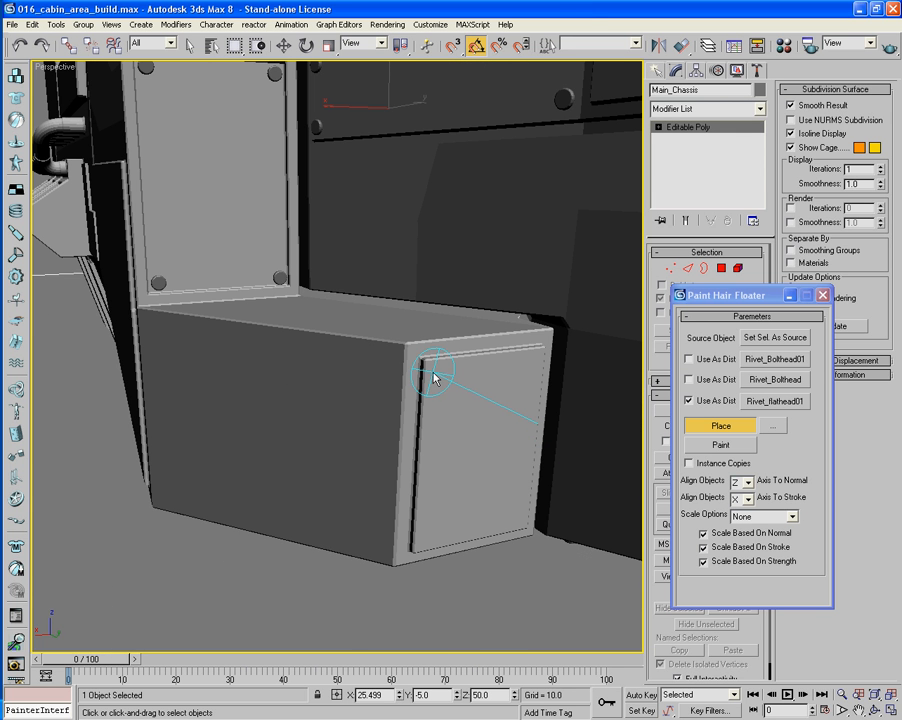
pyautogui.click(434, 374)
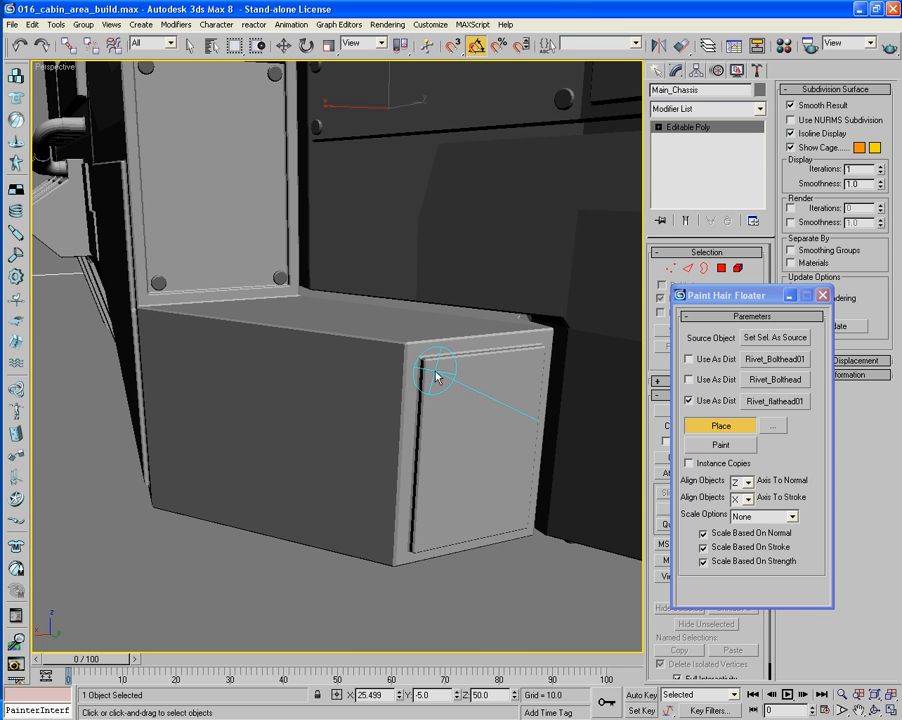
pyautogui.click(427, 540)
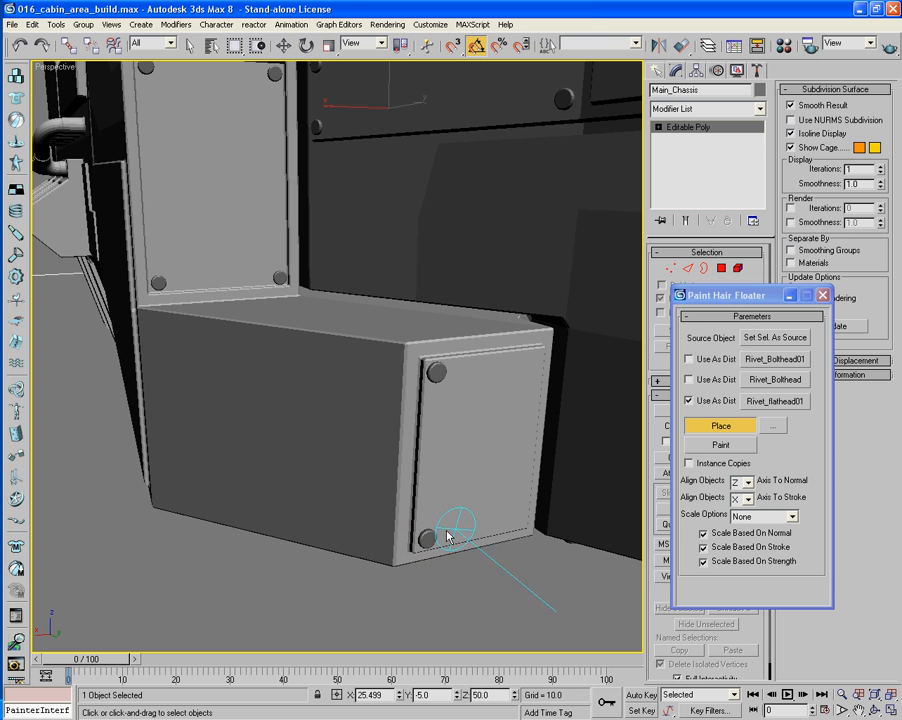
pyautogui.click(519, 521)
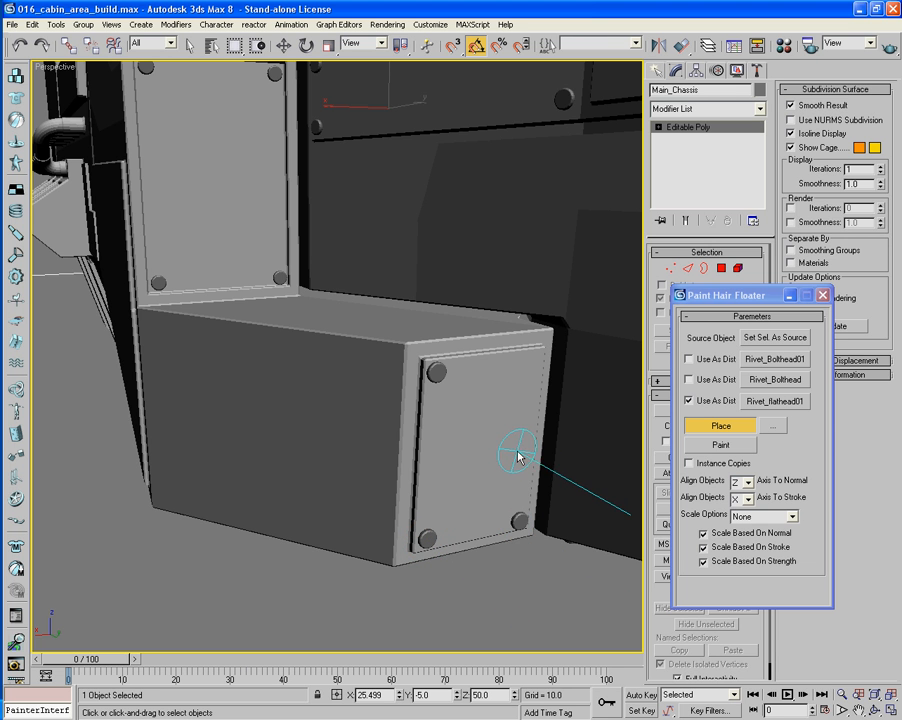
pyautogui.keyDown('alt'); pyautogui.moveTo(516, 456); pyautogui.dragTo(374, 302, button='middle'); pyautogui.keyUp('alt')
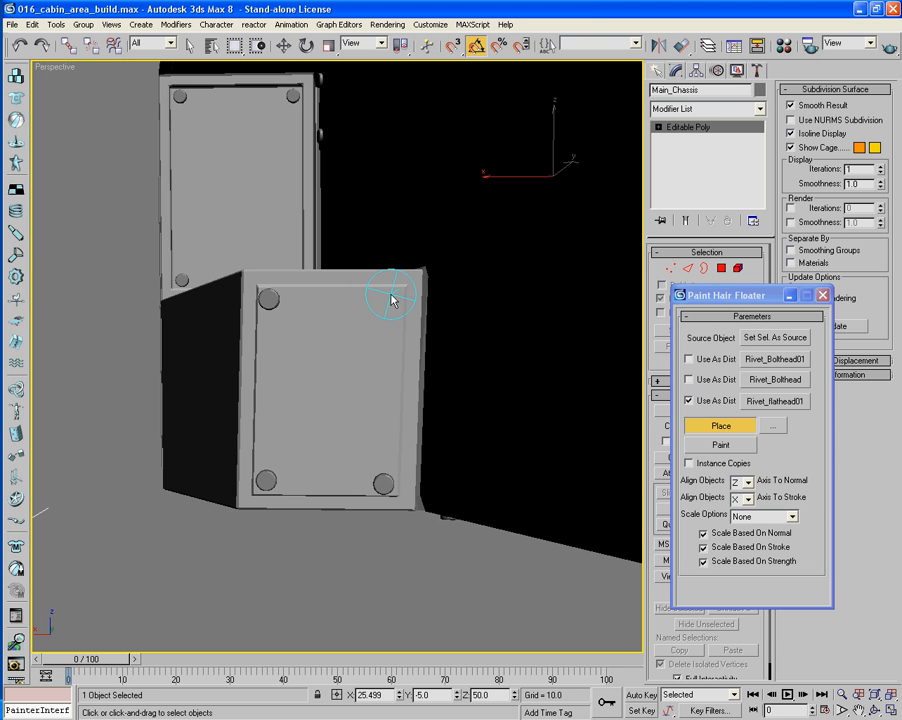
pyautogui.click(392, 303)
# Place flathead rivets at the four corners of the lower side panel between the protruding box and the exhaust section.
pyautogui.scroll(-3, 392, 300)
pyautogui.keyDown('alt'); pyautogui.moveTo(392, 300); pyautogui.dragTo(430, 338, button='middle'); pyautogui.keyUp('alt')
pyautogui.scroll(-3, 418, 334)
pyautogui.moveTo(364, 334)
pyautogui.keyDown('alt'); pyautogui.mouseDown(button='middle')
pyautogui.moveTo(448, 333)
pyautogui.moveTo(367, 320)
pyautogui.mouseUp(button='middle'); pyautogui.keyUp('alt')
pyautogui.scroll(3, 294, 328)
pyautogui.moveTo(294, 328); pyautogui.dragTo(396, 371, button='middle')
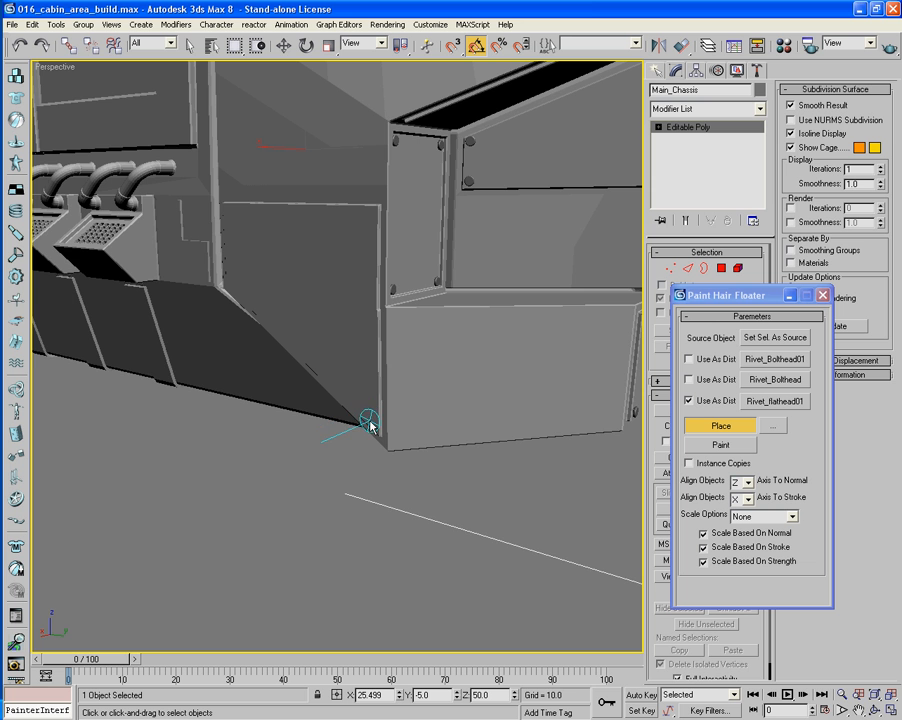
pyautogui.scroll(5, 380, 400)
pyautogui.keyDown('alt'); pyautogui.moveTo(406, 384); pyautogui.dragTo(398, 426, button='middle'); pyautogui.keyUp('alt')
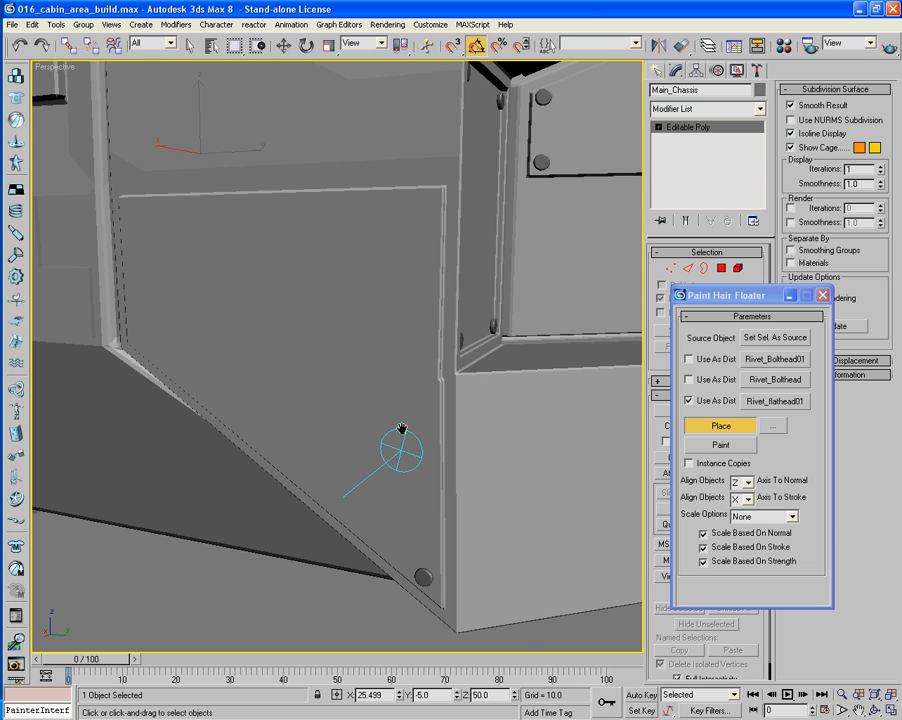
pyautogui.click(427, 203)
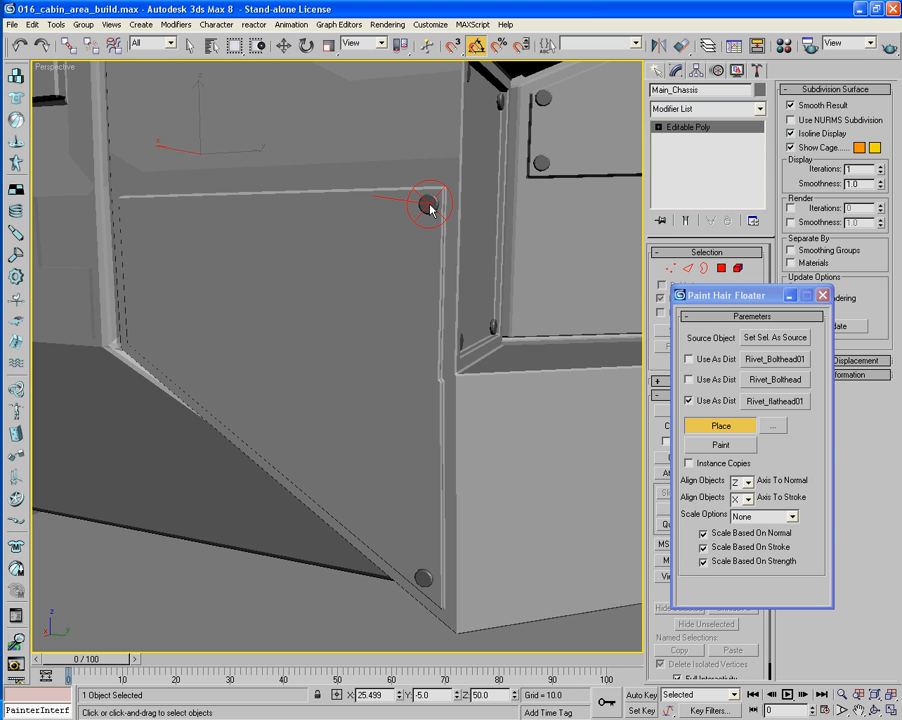
pyautogui.click(128, 211)
pyautogui.keyDown('alt'); pyautogui.moveTo(128, 211); pyautogui.dragTo(194, 315, button='middle'); pyautogui.keyUp('alt')
pyautogui.click(170, 373)
pyautogui.scroll(-4, 198, 364)
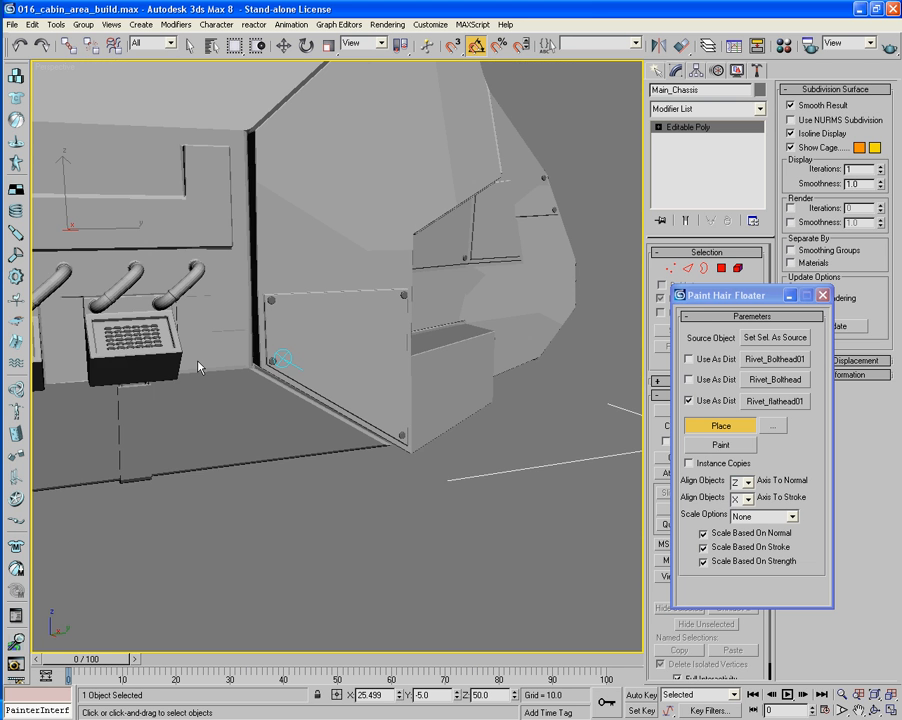
# Place flathead rivets at the upper front and upper rear corners of the large cabin side panel on the vehicle's left.
pyautogui.keyDown('alt'); pyautogui.moveTo(343, 354); pyautogui.dragTo(262, 330, button='middle'); pyautogui.keyUp('alt')
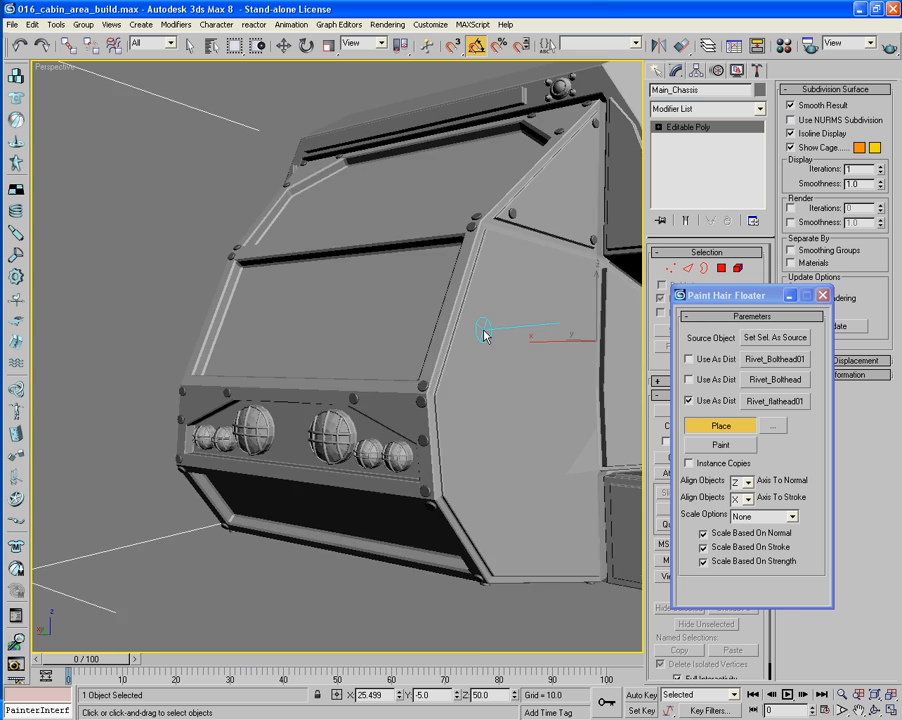
pyautogui.moveTo(483, 334); pyautogui.dragTo(389, 284, button='middle')
pyautogui.scroll(4, 389, 286)
pyautogui.keyDown('alt'); pyautogui.moveTo(352, 143); pyautogui.dragTo(344, 260, button='middle'); pyautogui.keyUp('alt')
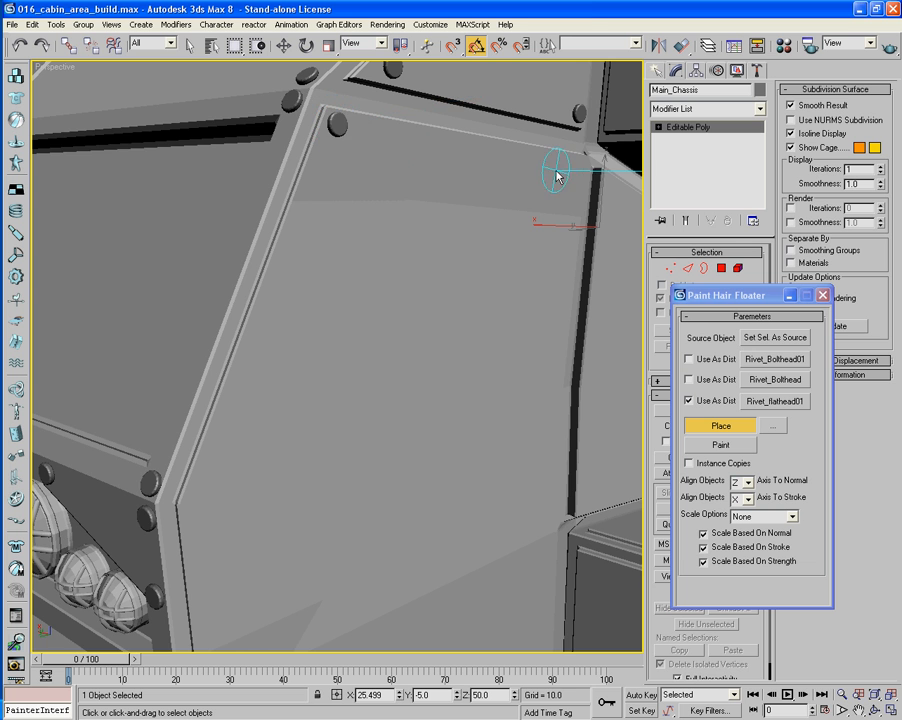
pyautogui.keyDown('alt'); pyautogui.moveTo(573, 175); pyautogui.dragTo(497, 183, button='middle'); pyautogui.keyUp('alt')
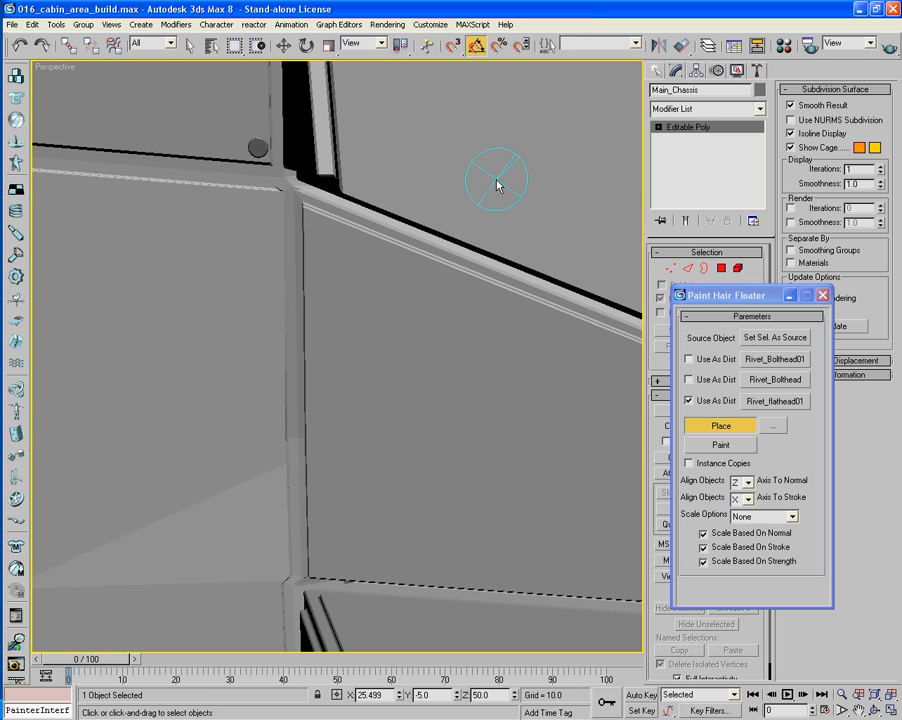
pyautogui.click(268, 208)
pyautogui.keyDown('alt'); pyautogui.moveTo(266, 206); pyautogui.dragTo(262, 230, button='middle'); pyautogui.keyUp('alt')
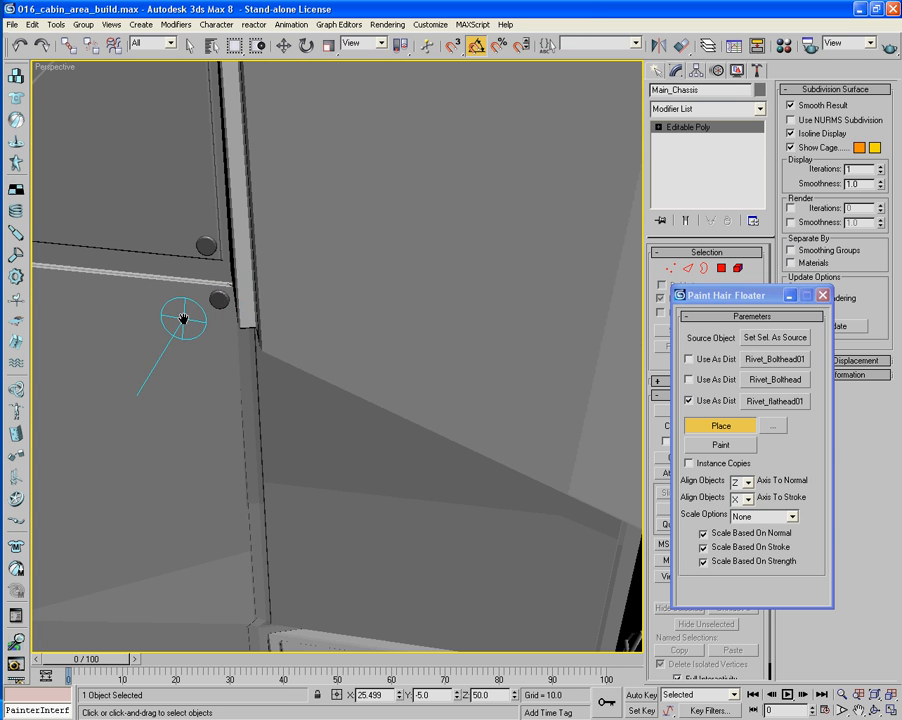
pyautogui.moveTo(184, 370)
pyautogui.keyDown('alt'); pyautogui.mouseDown(button='middle')
pyautogui.moveTo(236, 318)
pyautogui.moveTo(260, 425)
pyautogui.mouseUp(button='middle'); pyautogui.keyUp('alt')
pyautogui.scroll(4, 235, 317)
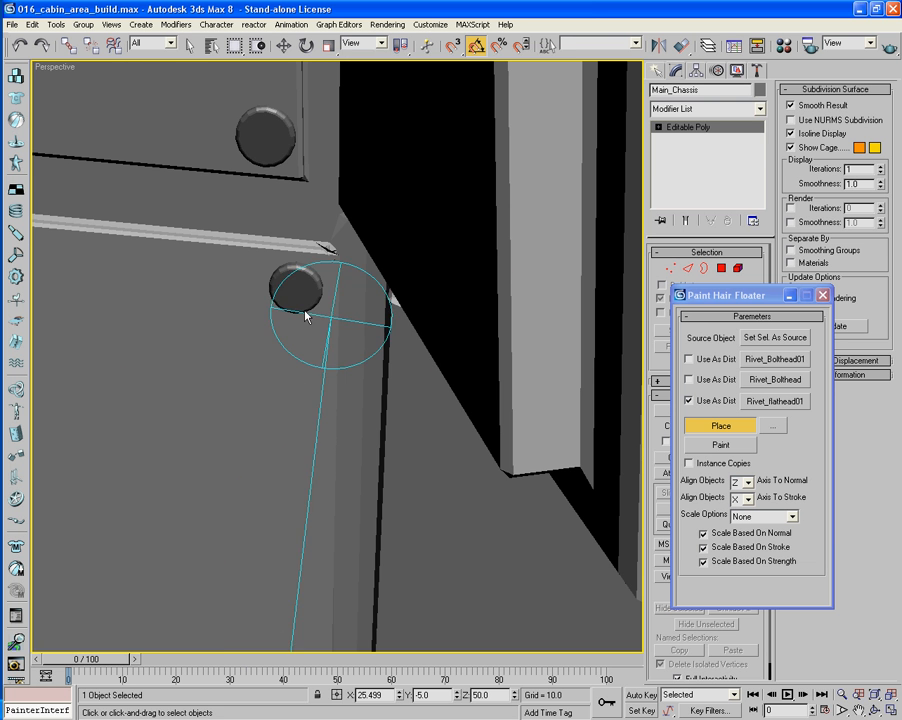
# Place flathead rivets at the large cabin side panel's front corners beside the headlights, along its bottom corners and on its rear edge.
pyautogui.keyDown('alt'); pyautogui.moveTo(292, 342); pyautogui.dragTo(441, 270, button='middle'); pyautogui.keyUp('alt')
pyautogui.scroll(-5, 441, 288)
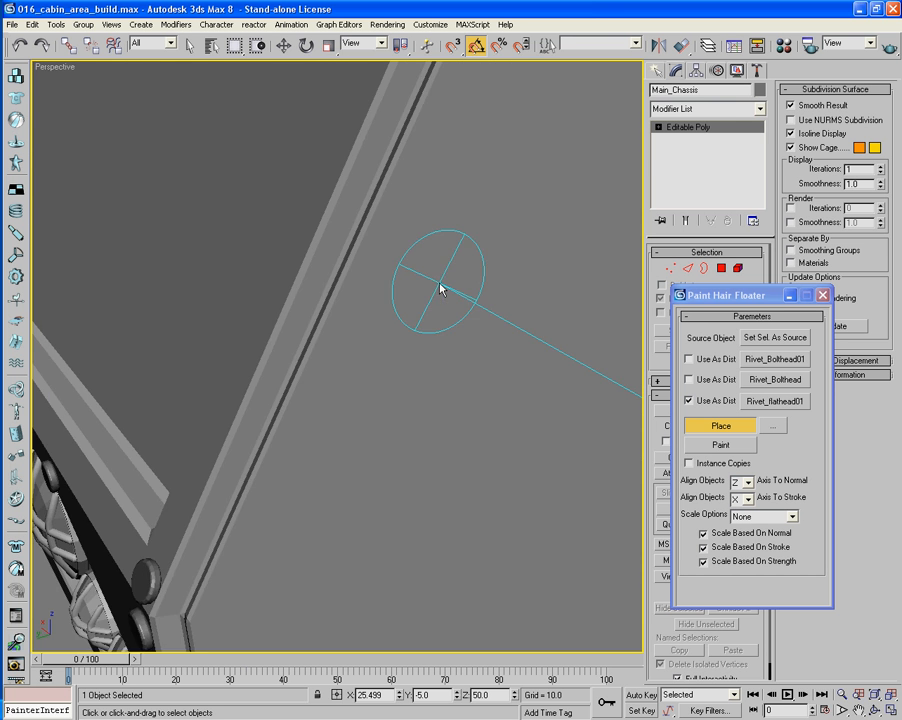
pyautogui.keyDown('alt'); pyautogui.moveTo(409, 360); pyautogui.dragTo(290, 380, button='middle'); pyautogui.keyUp('alt')
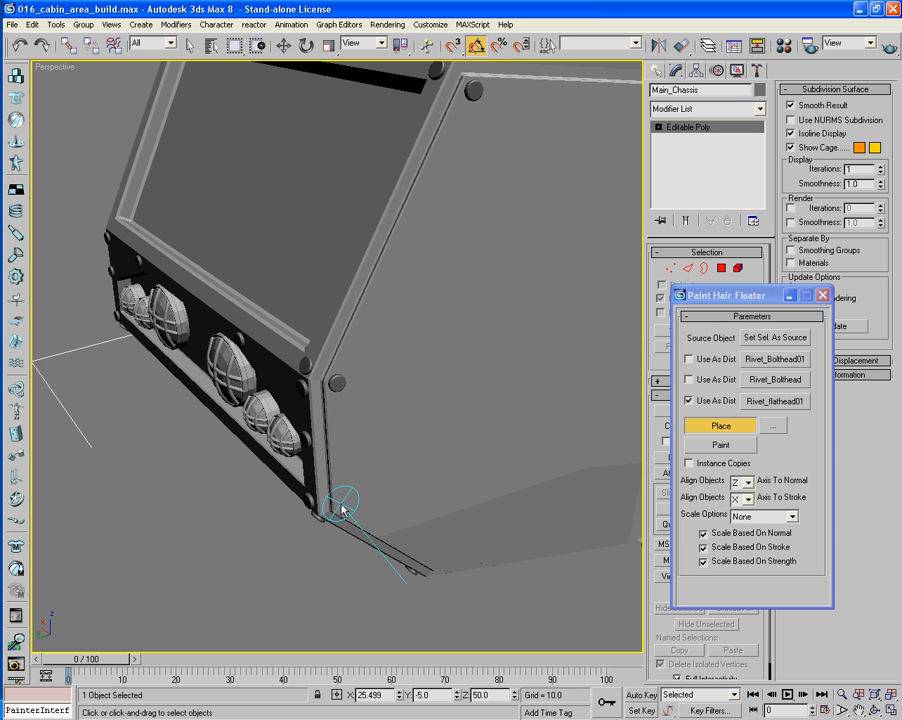
pyautogui.keyDown('alt'); pyautogui.moveTo(341, 510); pyautogui.dragTo(380, 500, button='middle'); pyautogui.keyUp('alt')
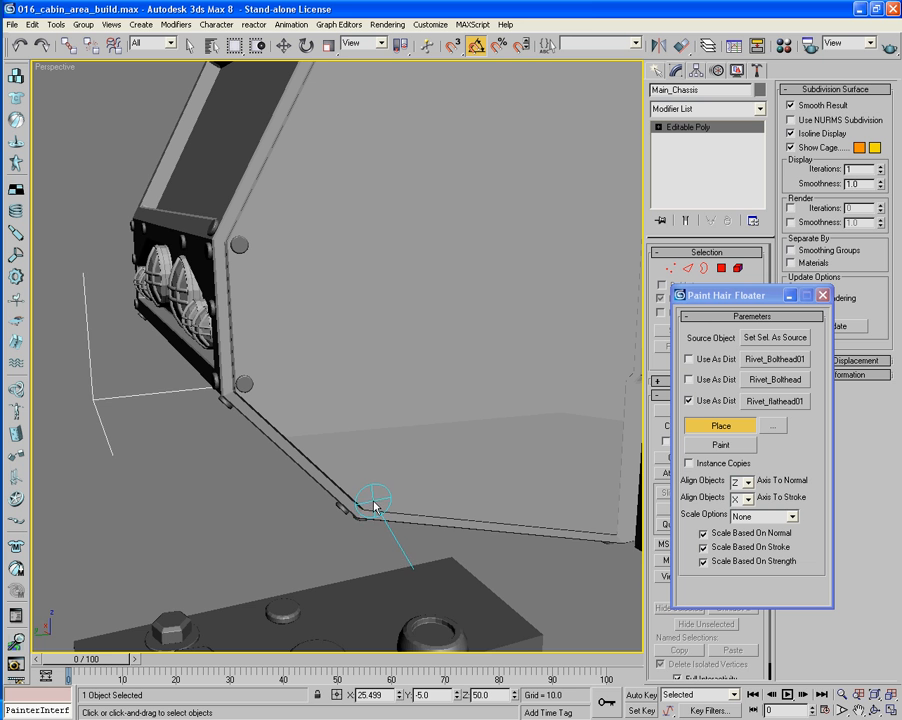
pyautogui.keyDown('alt'); pyautogui.moveTo(473, 497); pyautogui.dragTo(368, 483, button='middle'); pyautogui.keyUp('alt')
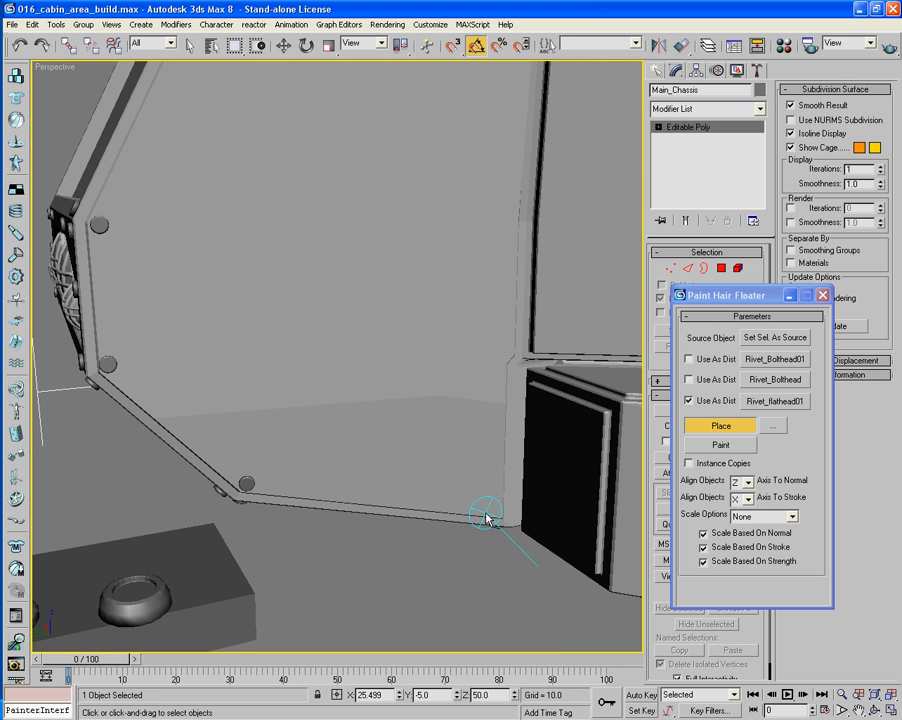
pyautogui.moveTo(515, 424)
pyautogui.keyDown('alt'); pyautogui.mouseDown(button='middle')
pyautogui.moveTo(475, 495)
pyautogui.moveTo(483, 448)
pyautogui.mouseUp(button='middle'); pyautogui.keyUp('alt')
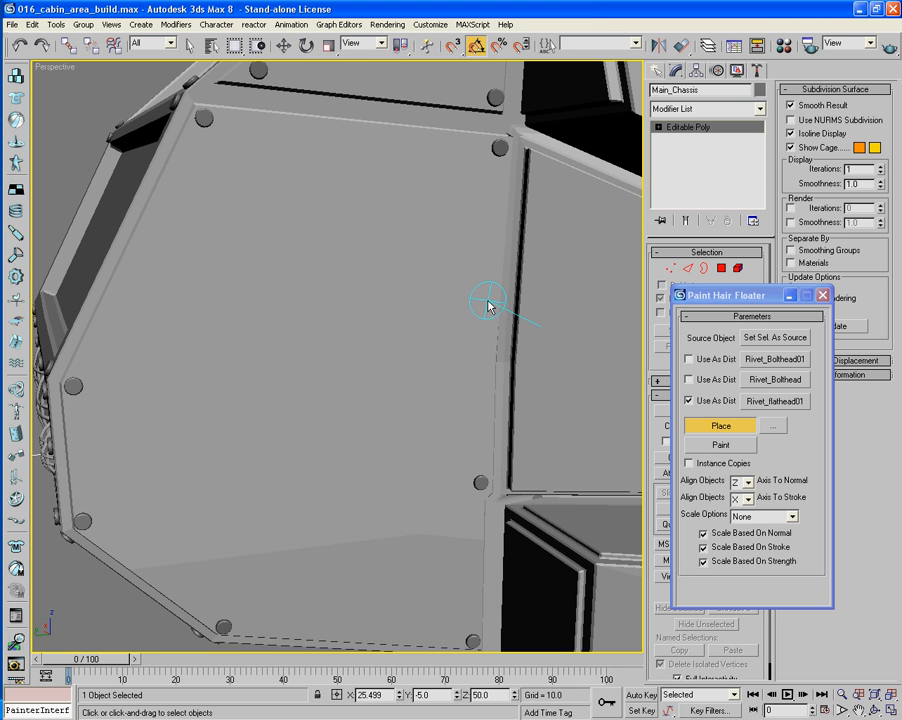
pyautogui.scroll(-5, 486, 305)
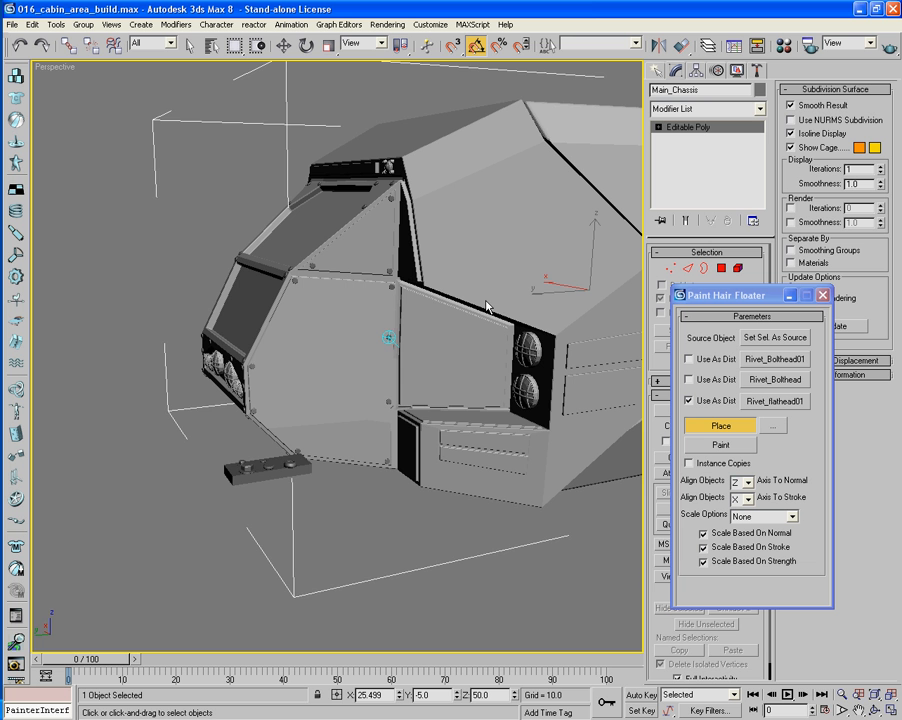
pyautogui.scroll(2, 433, 375)
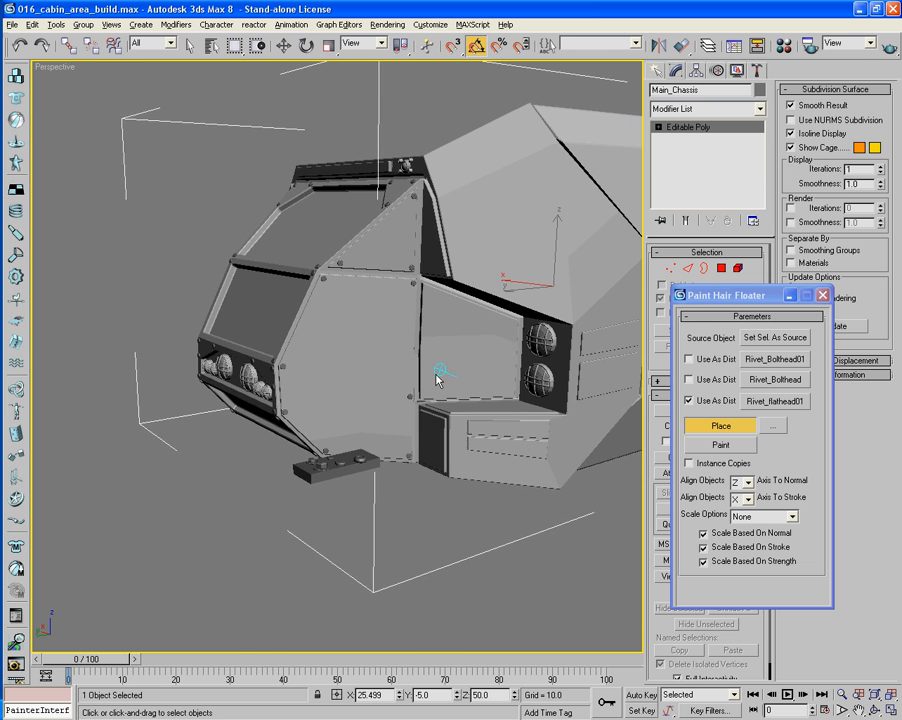
# Place flathead rivets at the four corners of the front face of the small box below the side headlights.
pyautogui.moveTo(439, 374)
pyautogui.keyDown('alt'); pyautogui.mouseDown(button='middle')
pyautogui.moveTo(483, 378)
pyautogui.moveTo(429, 354)
pyautogui.mouseUp(button='middle'); pyautogui.keyUp('alt')
pyautogui.scroll(3, 476, 368)
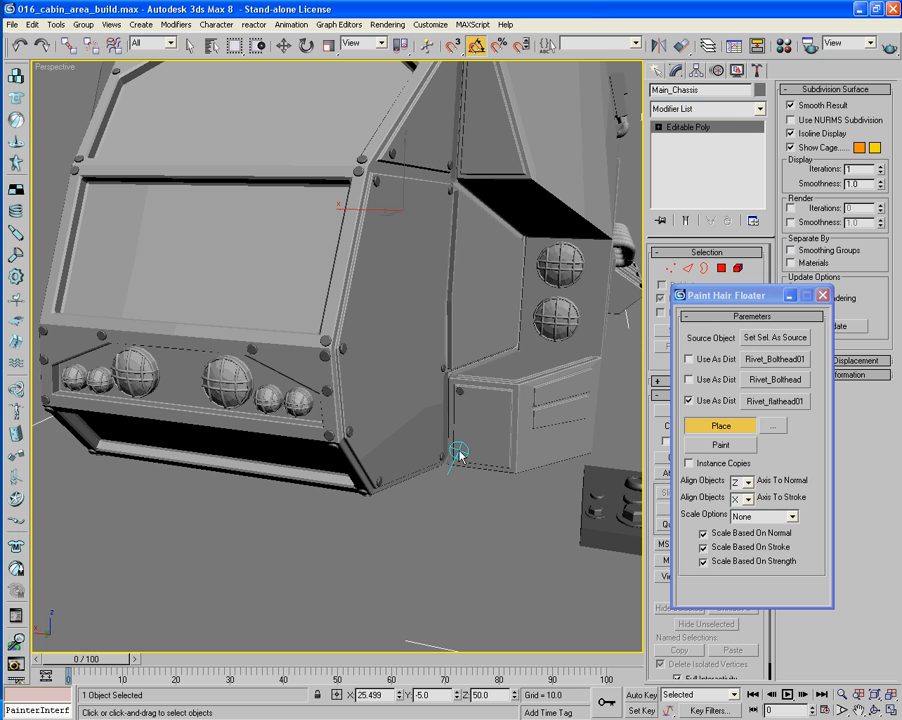
pyautogui.scroll(4, 429, 368)
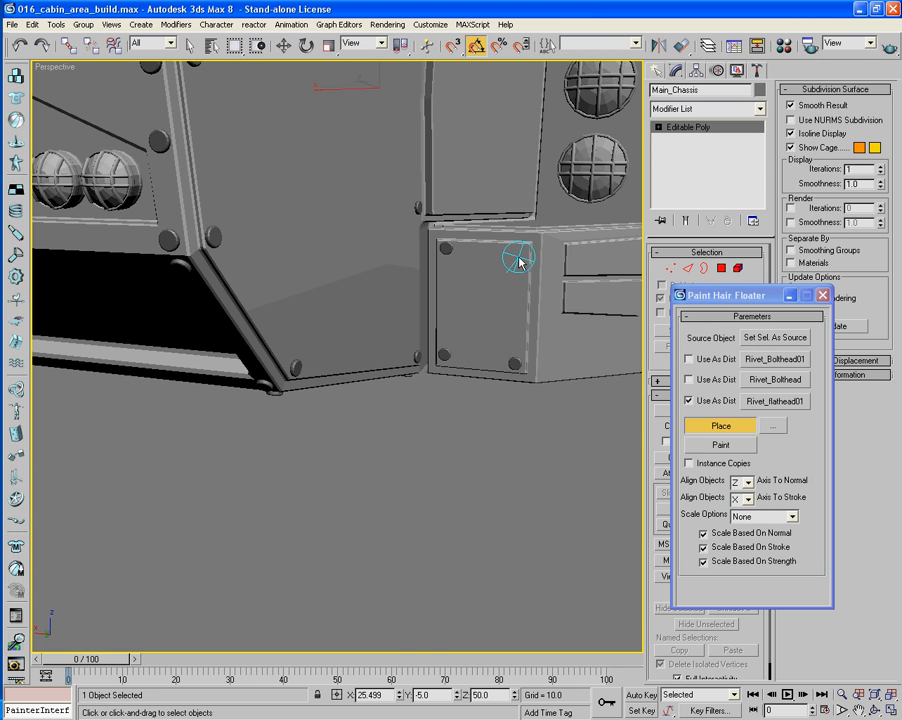
# Place flathead rivets at the four corners of the recessed side panel directly in front of the two side headlights.
pyautogui.keyDown('alt'); pyautogui.moveTo(520, 257); pyautogui.dragTo(347, 206, button='middle'); pyautogui.keyUp('alt')
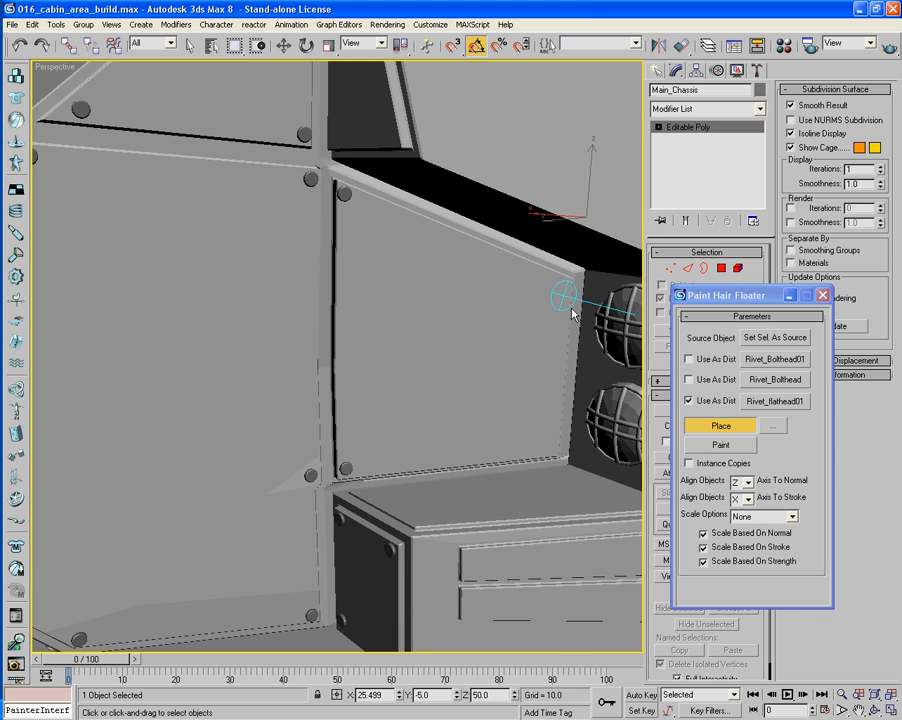
pyautogui.keyDown('alt'); pyautogui.moveTo(566, 294); pyautogui.dragTo(549, 292, button='middle'); pyautogui.keyUp('alt')
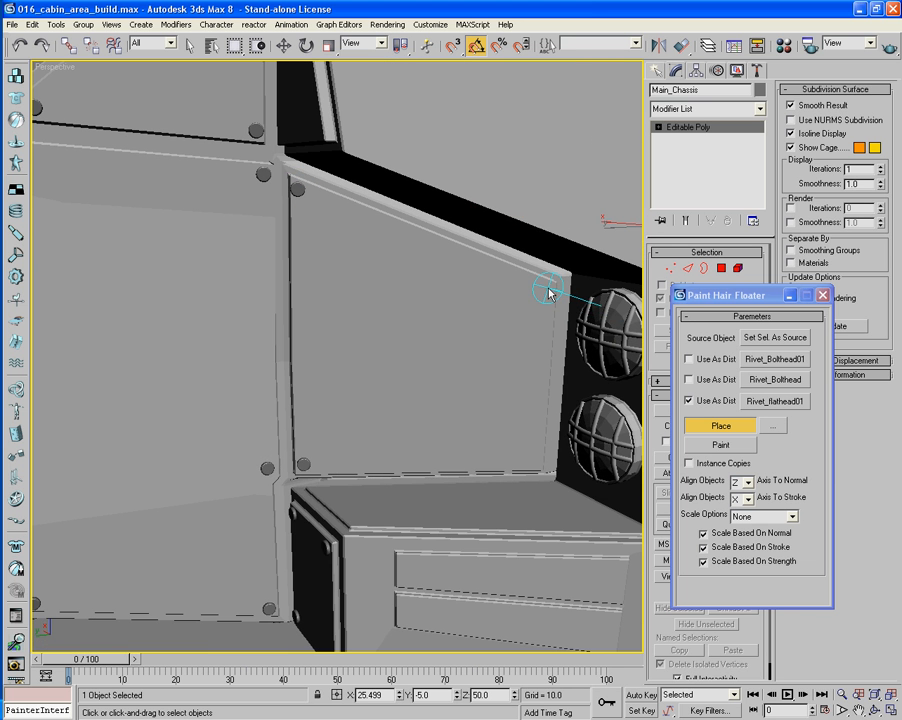
pyautogui.click(547, 292)
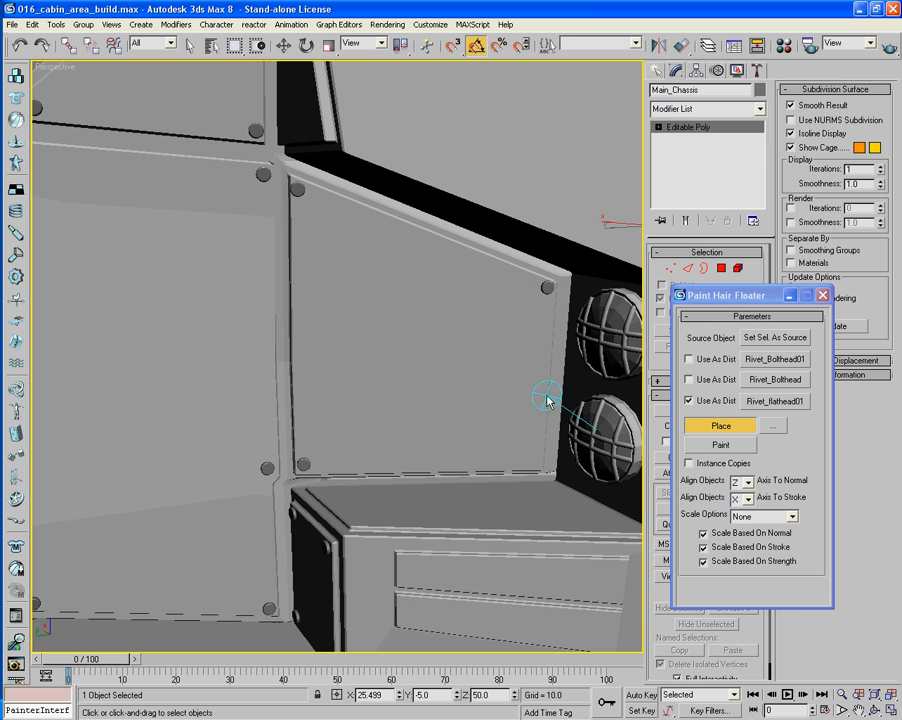
pyautogui.click(534, 460)
# Place flathead rivets at the three corners of the narrow triangular panel above the side headlights.
pyautogui.moveTo(616, 448)
pyautogui.keyDown('alt'); pyautogui.mouseDown(button='middle')
pyautogui.moveTo(506, 383)
pyautogui.moveTo(471, 459)
pyautogui.mouseUp(button='middle'); pyautogui.keyUp('alt')
pyautogui.keyDown('alt'); pyautogui.moveTo(481, 404); pyautogui.dragTo(479, 505, button='middle'); pyautogui.keyUp('alt')
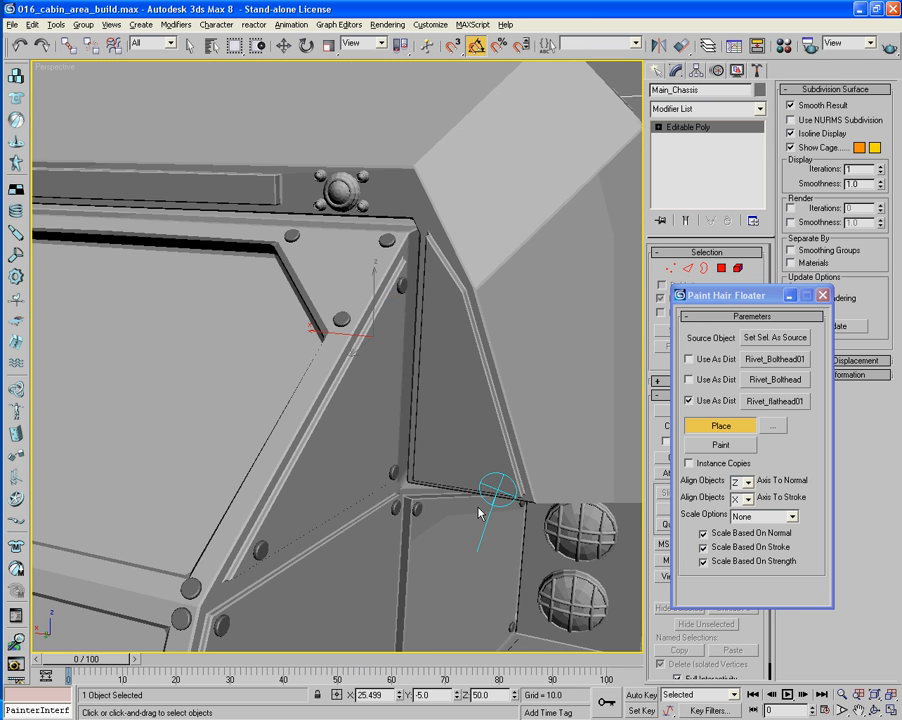
pyautogui.click(434, 274)
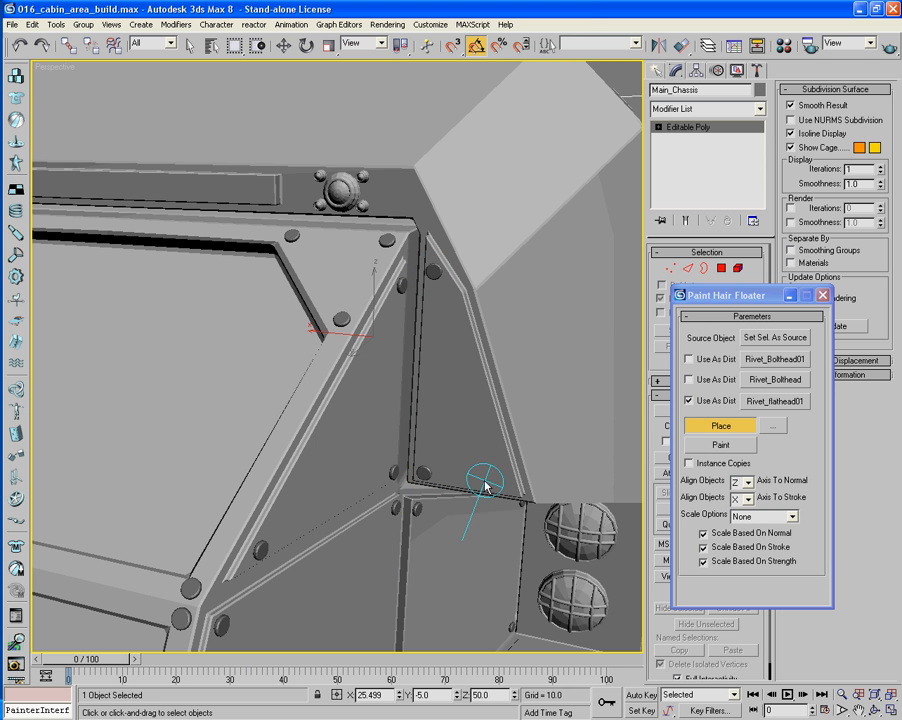
pyautogui.keyDown('alt'); pyautogui.moveTo(452, 497); pyautogui.dragTo(467, 478, button='middle'); pyautogui.keyUp('alt')
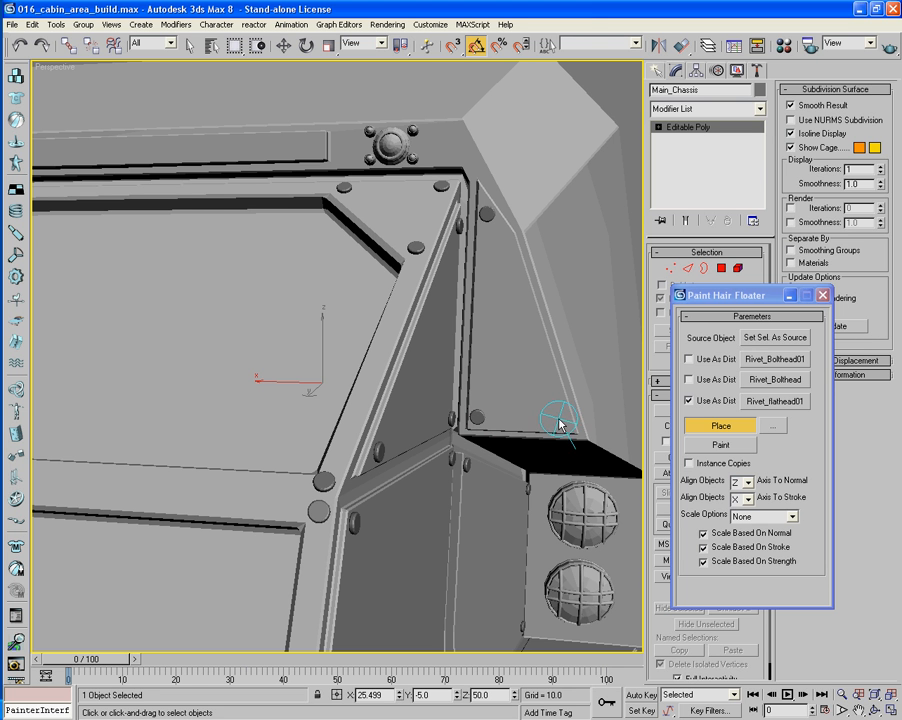
# Place flathead rivets at both ends of the long narrow strip panel above the windscreen.
pyautogui.keyDown('alt'); pyautogui.moveTo(563, 420); pyautogui.dragTo(509, 415, button='middle'); pyautogui.keyUp('alt')
pyautogui.moveTo(405, 403); pyautogui.dragTo(449, 409, button='middle')
pyautogui.moveTo(388, 392)
pyautogui.keyDown('alt'); pyautogui.mouseDown(button='middle')
pyautogui.moveTo(471, 410)
pyautogui.moveTo(427, 376)
pyautogui.moveTo(389, 370)
pyautogui.mouseUp(button='middle'); pyautogui.keyUp('alt')
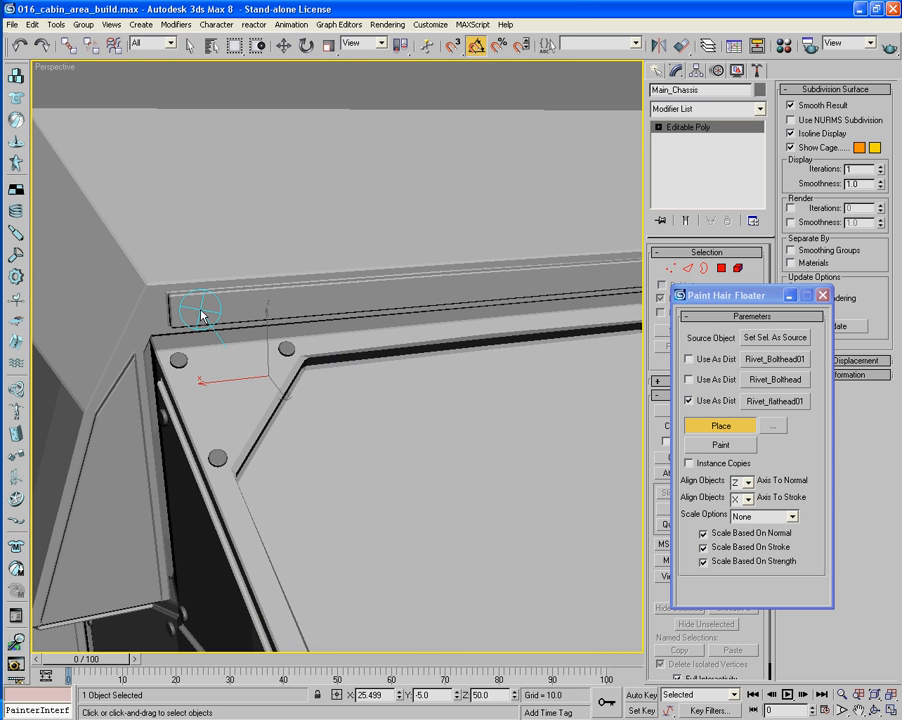
pyautogui.moveTo(338, 315); pyautogui.dragTo(233, 314, button='middle')
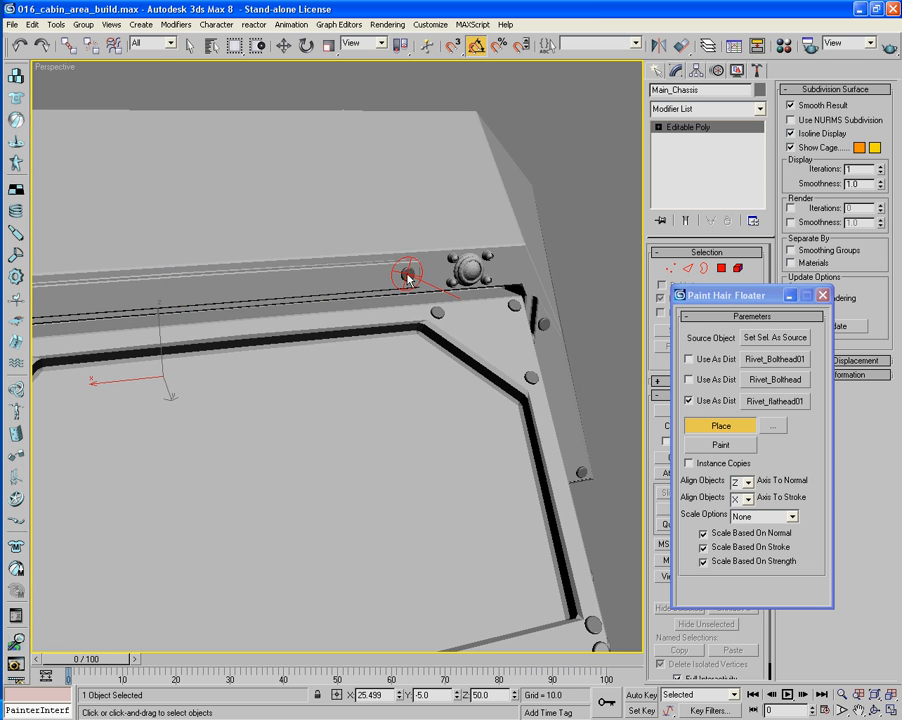
# Place flathead rivets at the outer corners of the two stacked strips on the side of the box below the headlights.
pyautogui.scroll(-6, 407, 274)
pyautogui.keyDown('alt'); pyautogui.moveTo(406, 274); pyautogui.dragTo(342, 270, button='middle'); pyautogui.keyUp('alt')
pyautogui.moveTo(350, 378); pyautogui.dragTo(349, 305, button='middle')
pyautogui.keyDown('alt'); pyautogui.moveTo(412, 287); pyautogui.dragTo(385, 297, button='middle'); pyautogui.keyUp('alt')
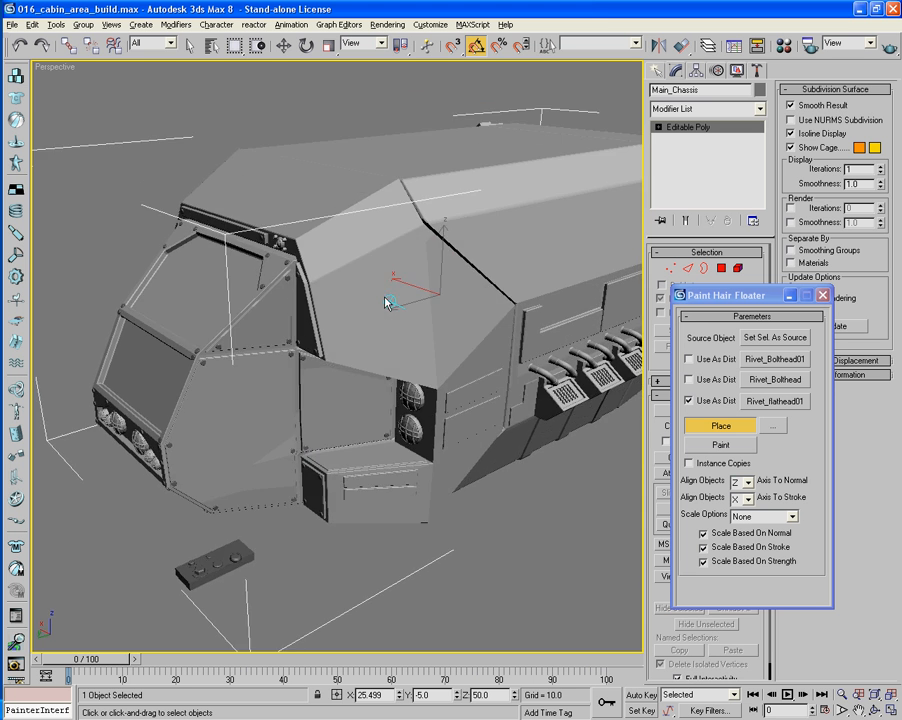
pyautogui.scroll(2, 385, 302)
pyautogui.scroll(8, 372, 355)
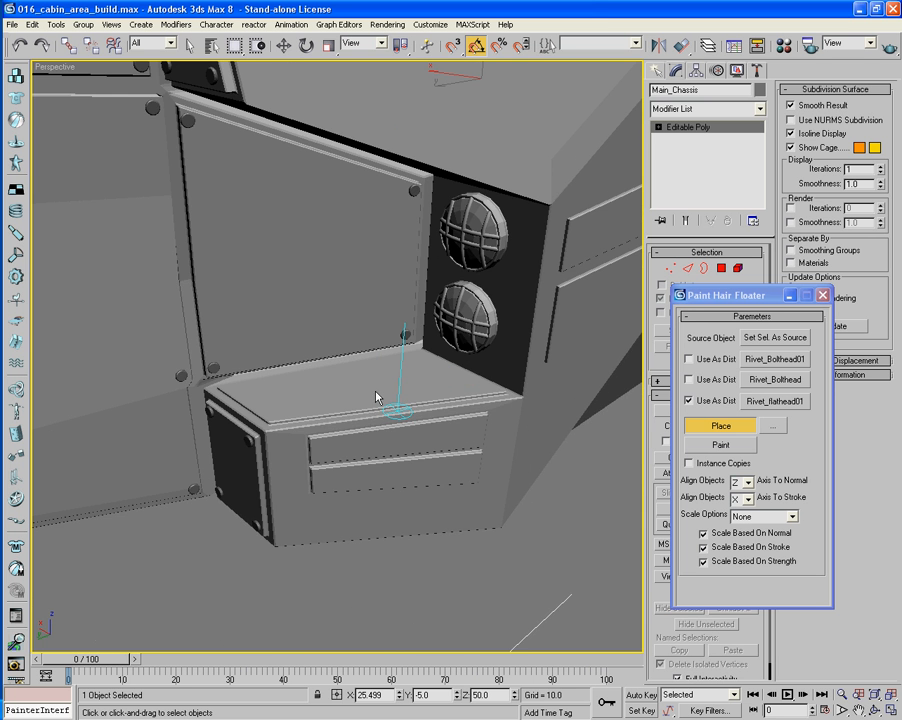
pyautogui.scroll(3, 356, 474)
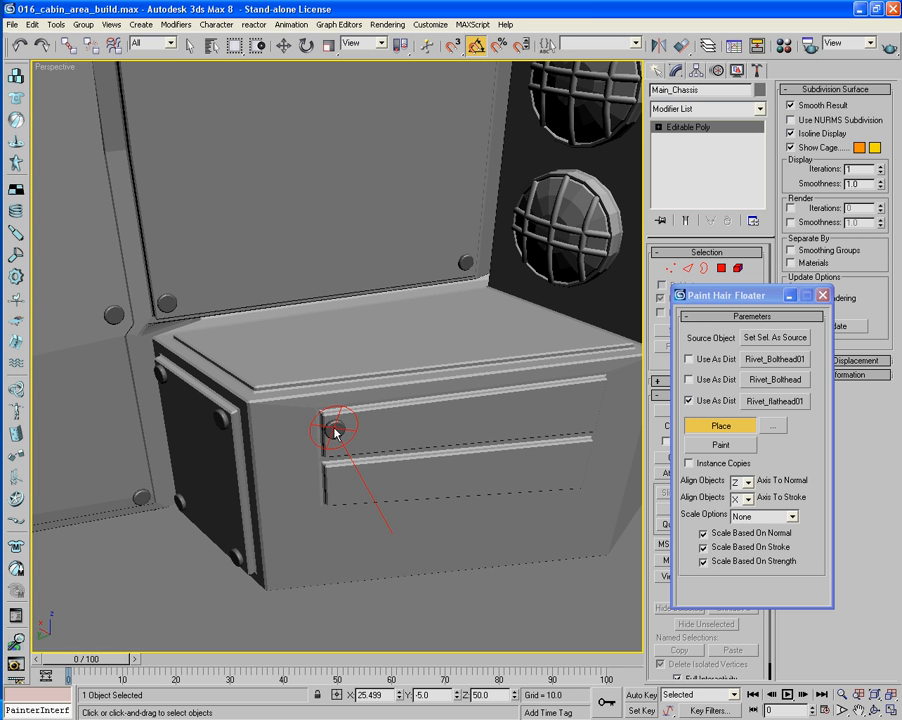
pyautogui.click(336, 428)
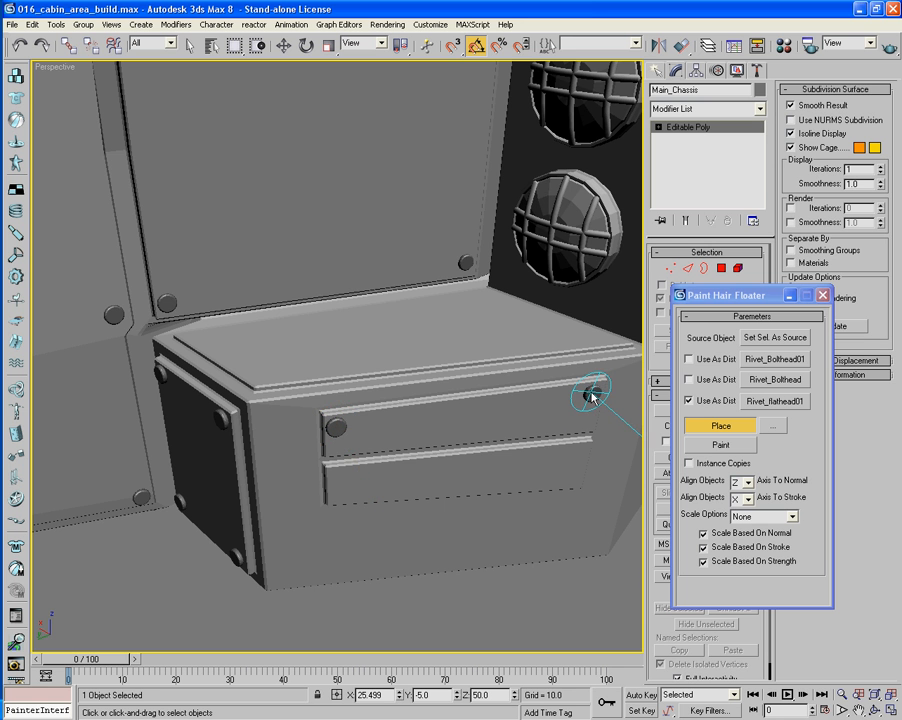
pyautogui.keyDown('alt'); pyautogui.moveTo(534, 484); pyautogui.dragTo(543, 455, button='middle'); pyautogui.keyUp('alt')
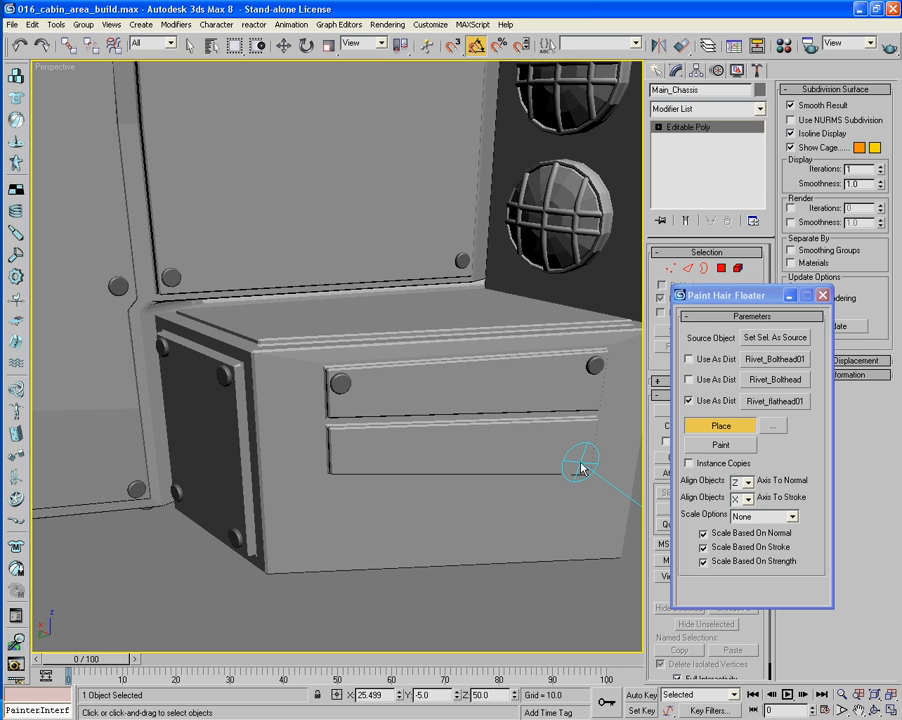
pyautogui.click(343, 466)
# Place flathead rivets at the outer corners of the two stacked side panels behind the headlights.
pyautogui.scroll(-2, 343, 466)
pyautogui.keyDown('alt'); pyautogui.moveTo(401, 459); pyautogui.dragTo(439, 471, button='middle'); pyautogui.keyUp('alt')
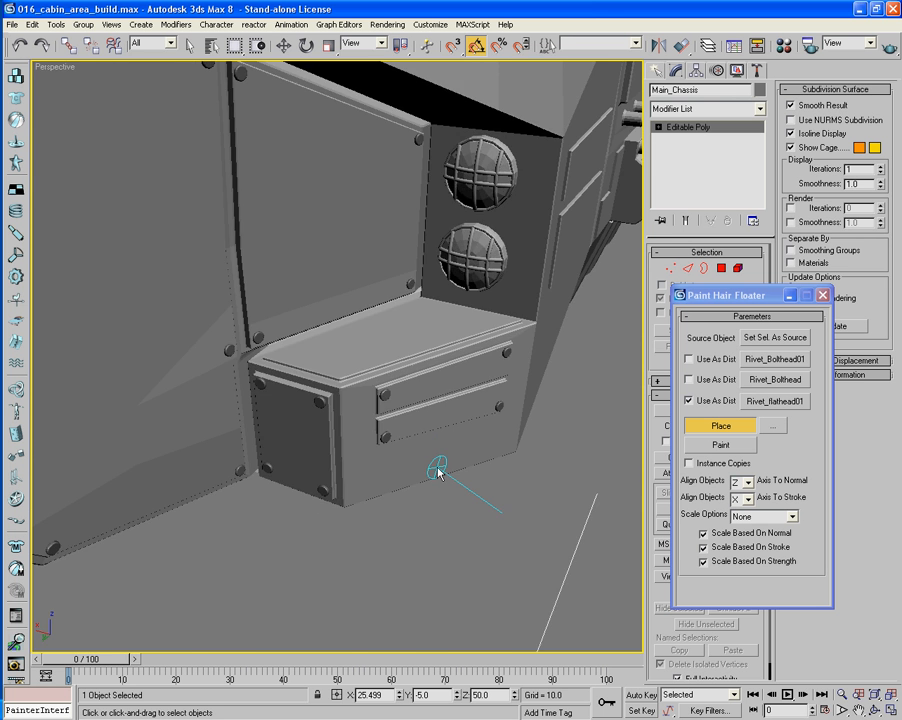
pyautogui.scroll(-2, 439, 471)
pyautogui.keyDown('alt'); pyautogui.moveTo(503, 443); pyautogui.dragTo(355, 488, button='middle'); pyautogui.keyUp('alt')
pyautogui.scroll(2, 355, 488)
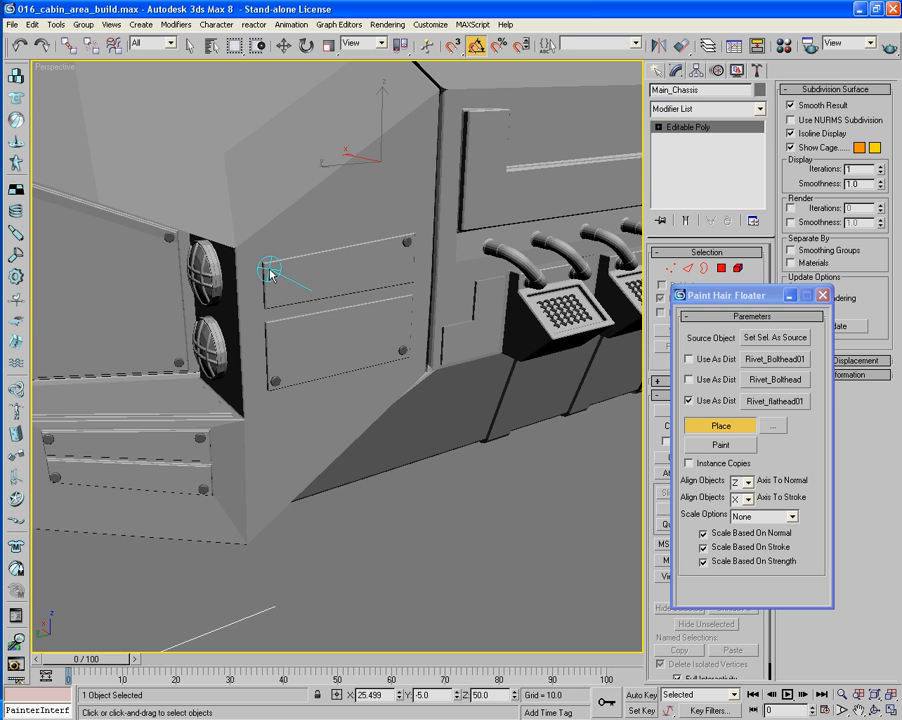
# Place four flathead rivets at the upper and lower corners of the stepped panel in front of the first exhaust box.
pyautogui.keyDown('alt'); pyautogui.moveTo(402, 271); pyautogui.dragTo(358, 270, button='middle'); pyautogui.keyUp('alt')
pyautogui.scroll(6, 358, 270)
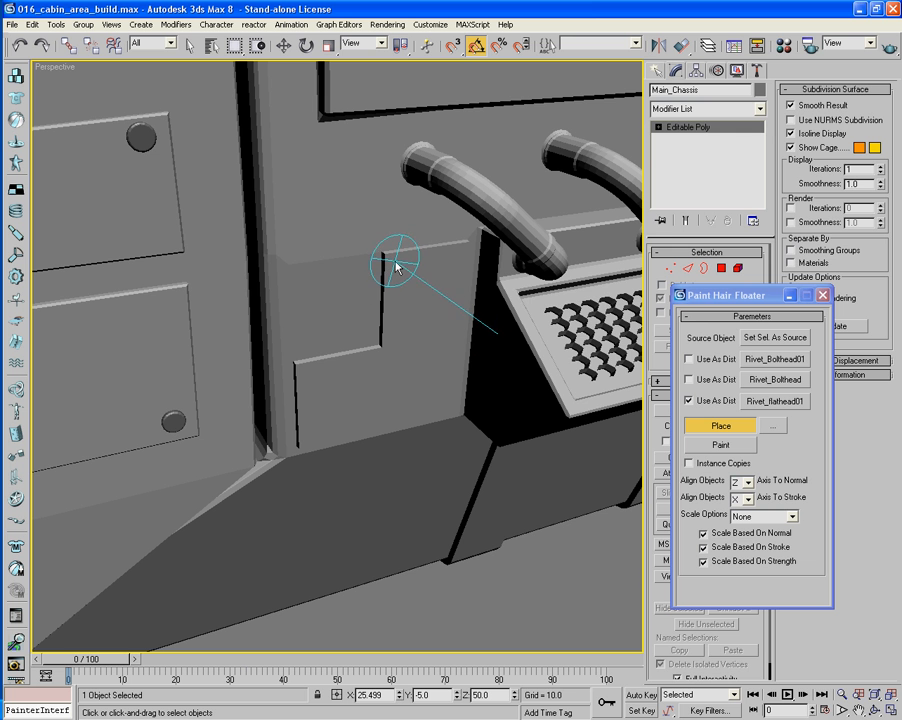
pyautogui.click(396, 262)
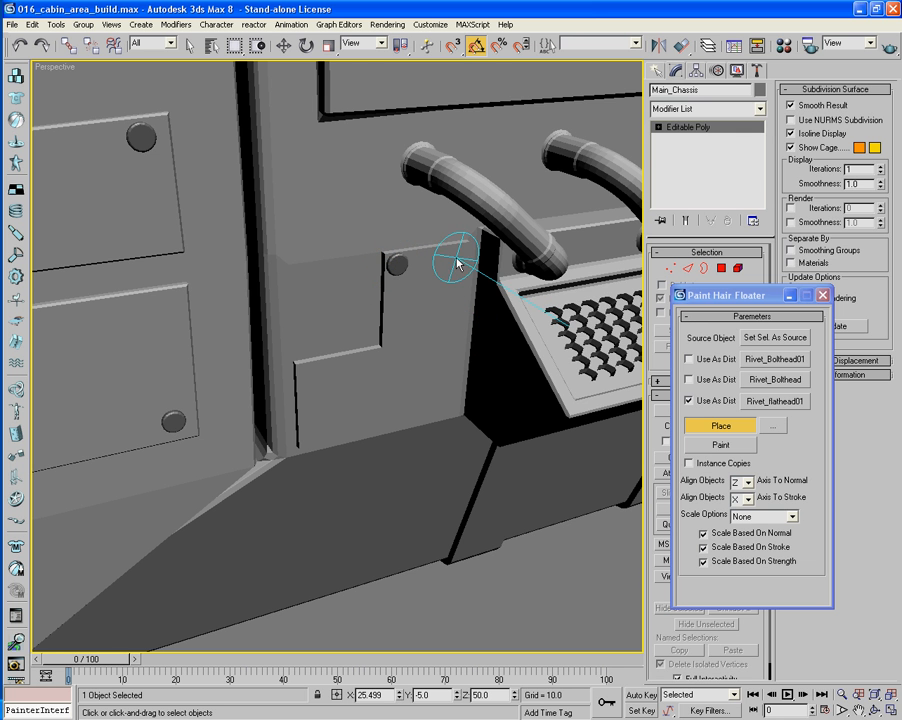
pyautogui.click(457, 260)
pyautogui.keyDown('alt'); pyautogui.moveTo(457, 260); pyautogui.dragTo(410, 298, button='middle'); pyautogui.keyUp('alt')
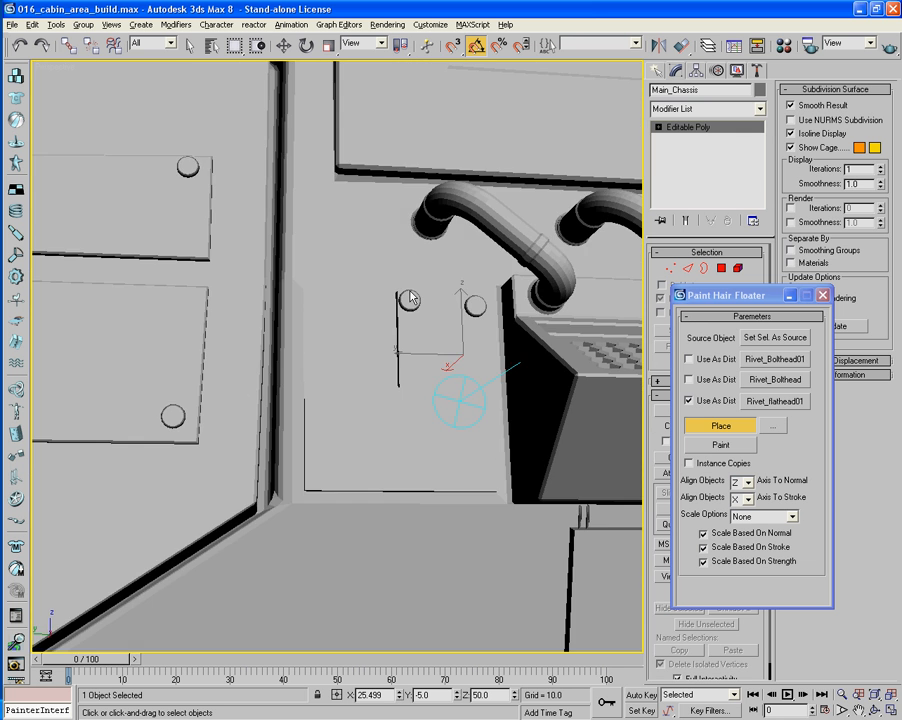
pyautogui.press('F4')
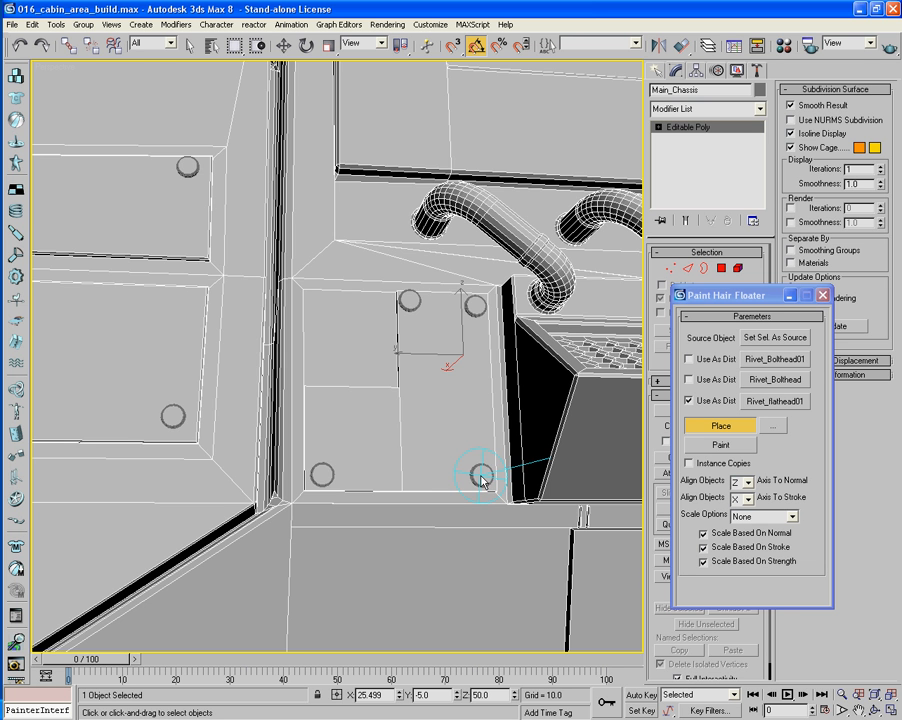
pyautogui.press('F4')
# Place two flathead rivets on the underside of each of the three exhaust grille boxes and save the scene.
pyautogui.moveTo(481, 479)
pyautogui.keyDown('alt'); pyautogui.mouseDown(button='middle')
pyautogui.moveTo(461, 487)
pyautogui.moveTo(467, 497)
pyautogui.moveTo(505, 484)
pyautogui.moveTo(531, 489)
pyautogui.moveTo(386, 467)
pyautogui.mouseUp(button='middle'); pyautogui.keyUp('alt')
pyautogui.scroll(-5, 467, 497)
pyautogui.moveTo(386, 467)
pyautogui.keyDown('alt'); pyautogui.mouseDown(button='middle')
pyautogui.moveTo(418, 480)
pyautogui.moveTo(474, 468)
pyautogui.moveTo(432, 469)
pyautogui.moveTo(430, 426)
pyautogui.moveTo(406, 370)
pyautogui.moveTo(346, 426)
pyautogui.moveTo(337, 360)
pyautogui.moveTo(394, 378)
pyautogui.moveTo(390, 385)
pyautogui.mouseUp(button='middle'); pyautogui.keyUp('alt')
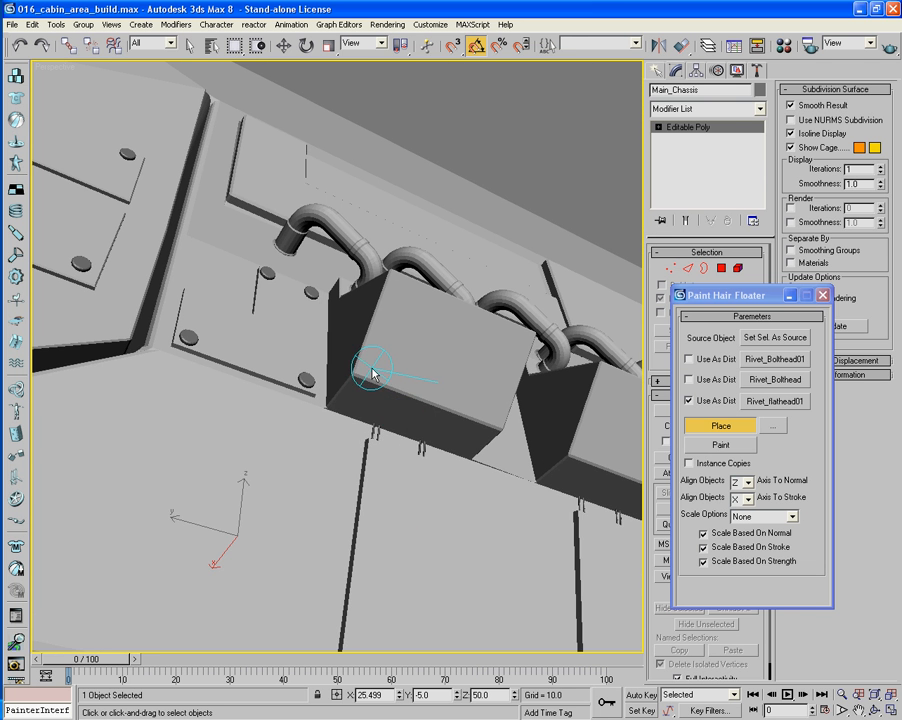
pyautogui.click(372, 374)
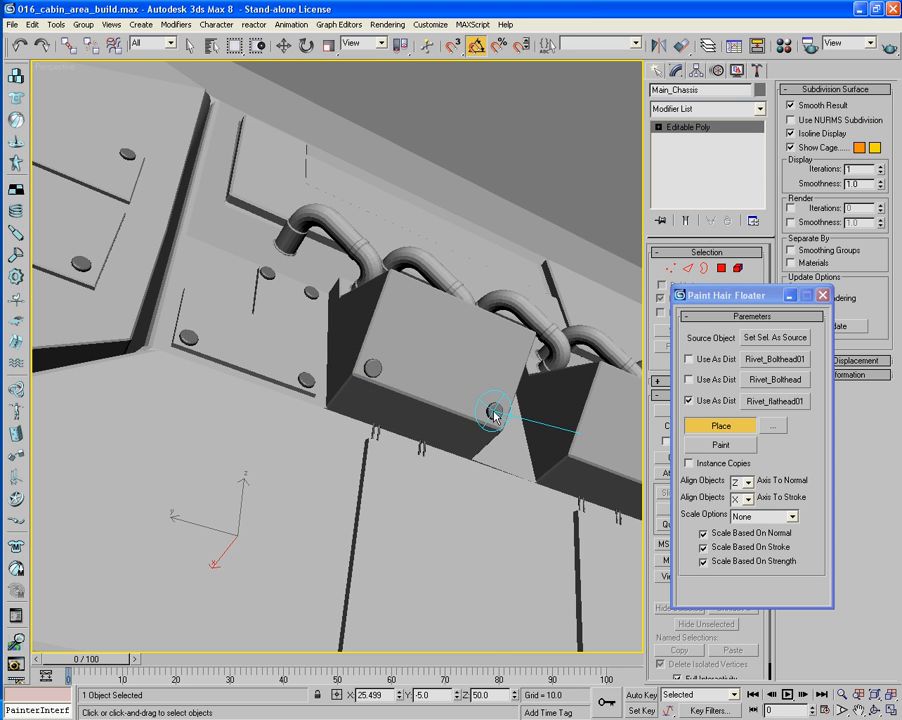
pyautogui.moveTo(494, 415); pyautogui.dragTo(362, 425, button='middle')
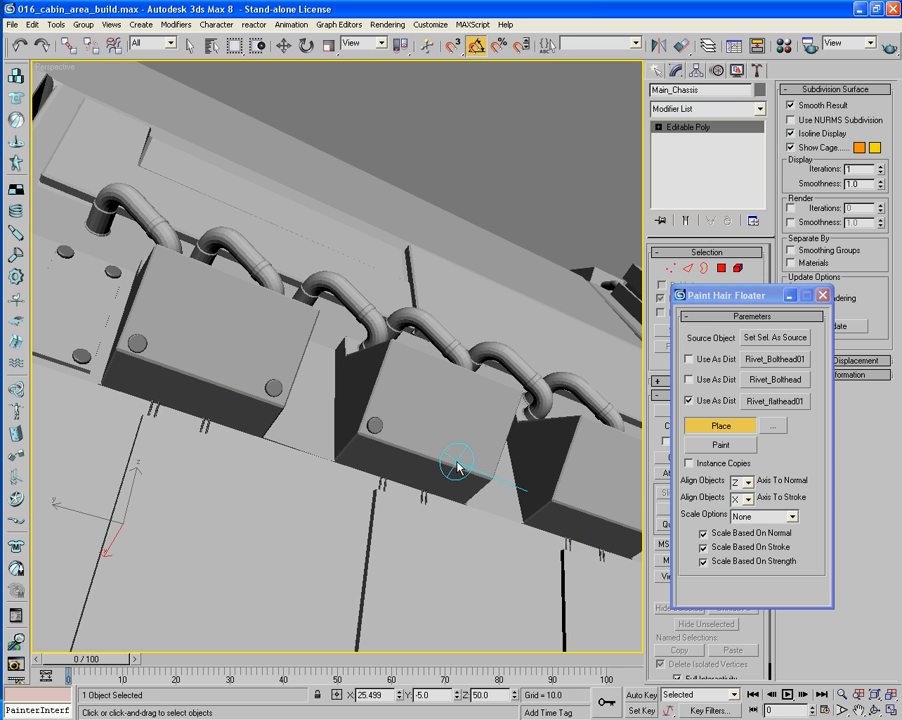
pyautogui.moveTo(487, 468)
pyautogui.mouseDown(button='middle')
pyautogui.moveTo(447, 452)
pyautogui.moveTo(419, 477)
pyautogui.mouseUp(button='middle')
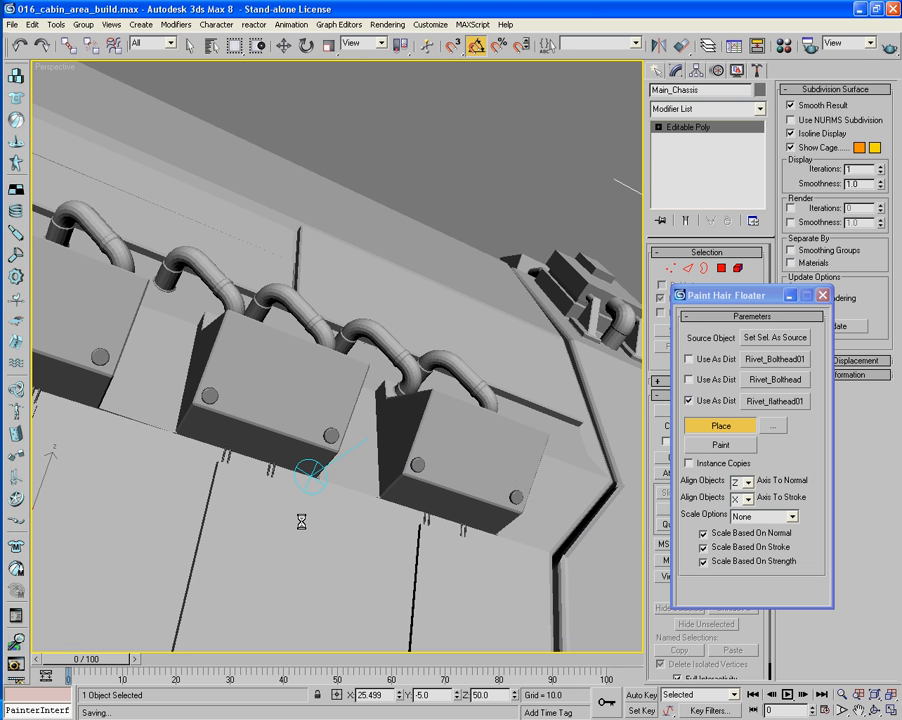
# Place flathead rivets at the upper and lower front corners, the step and the lower rear corner of the L-shaped panel above the exhaust pipes.
pyautogui.keyDown('alt'); pyautogui.moveTo(305, 470); pyautogui.dragTo(433, 403, button='middle'); pyautogui.keyUp('alt')
pyautogui.moveTo(330, 336)
pyautogui.mouseDown(button='middle')
pyautogui.moveTo(320, 397)
pyautogui.moveTo(331, 515)
pyautogui.mouseUp(button='middle')
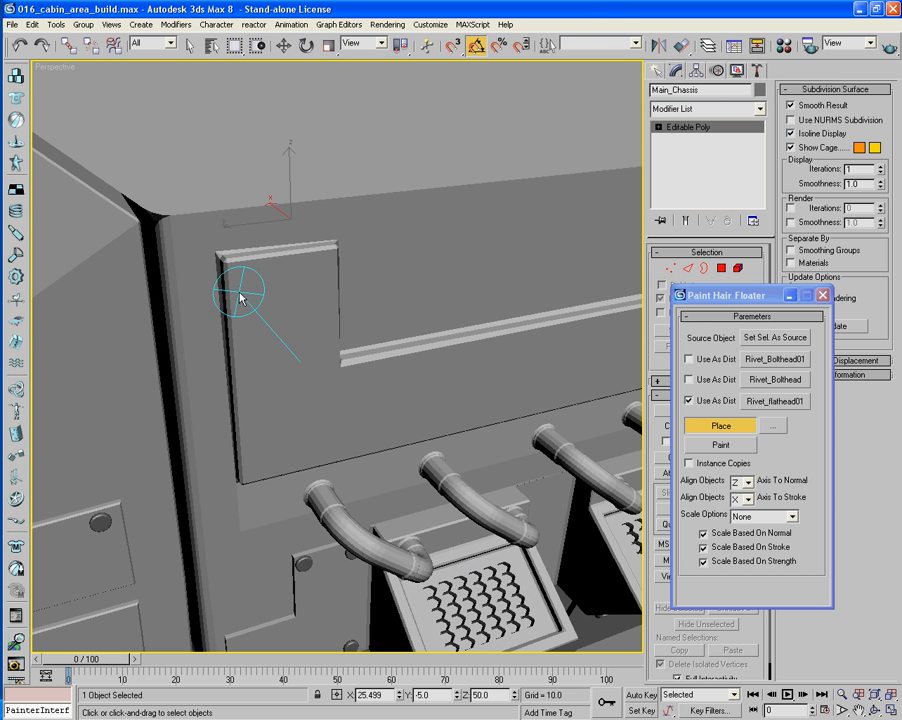
pyautogui.click(240, 275)
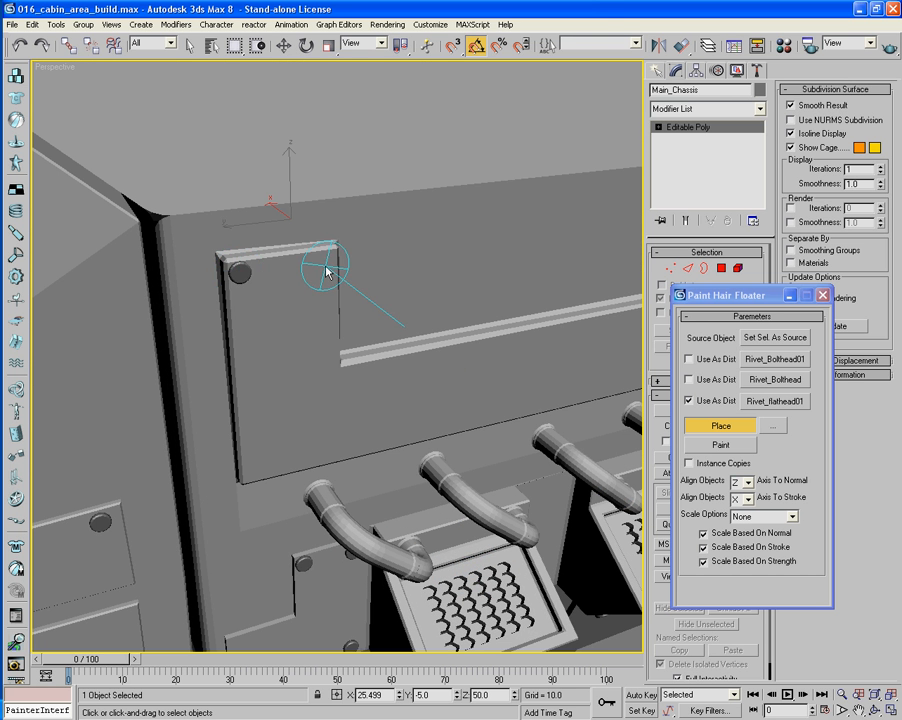
pyautogui.click(326, 263)
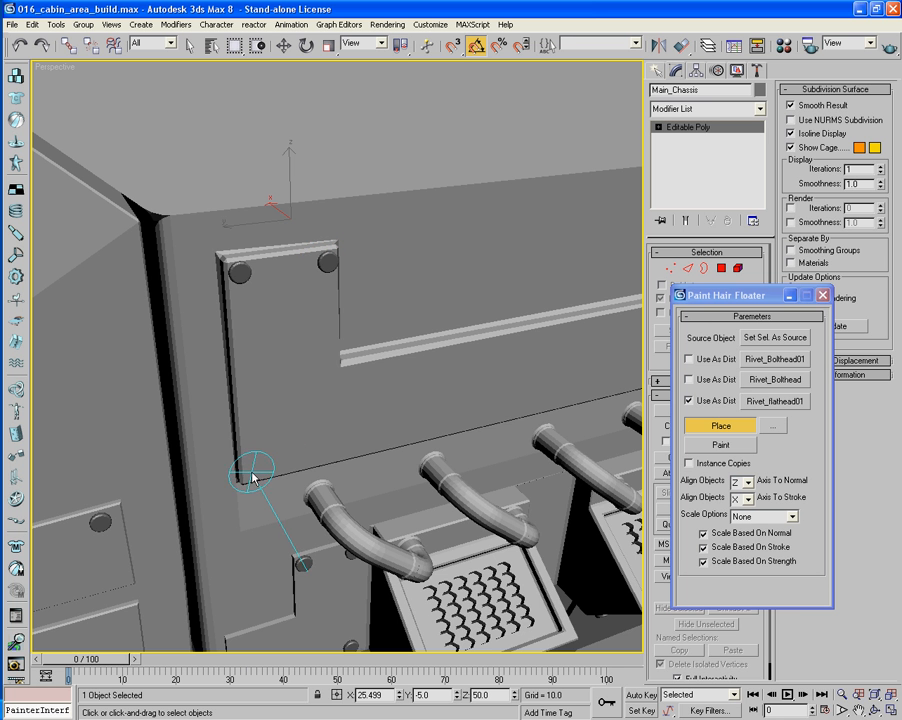
pyautogui.click(254, 469)
pyautogui.moveTo(472, 374)
pyautogui.mouseDown(button='middle')
pyautogui.moveTo(350, 387)
pyautogui.moveTo(308, 380)
pyautogui.mouseUp(button='middle')
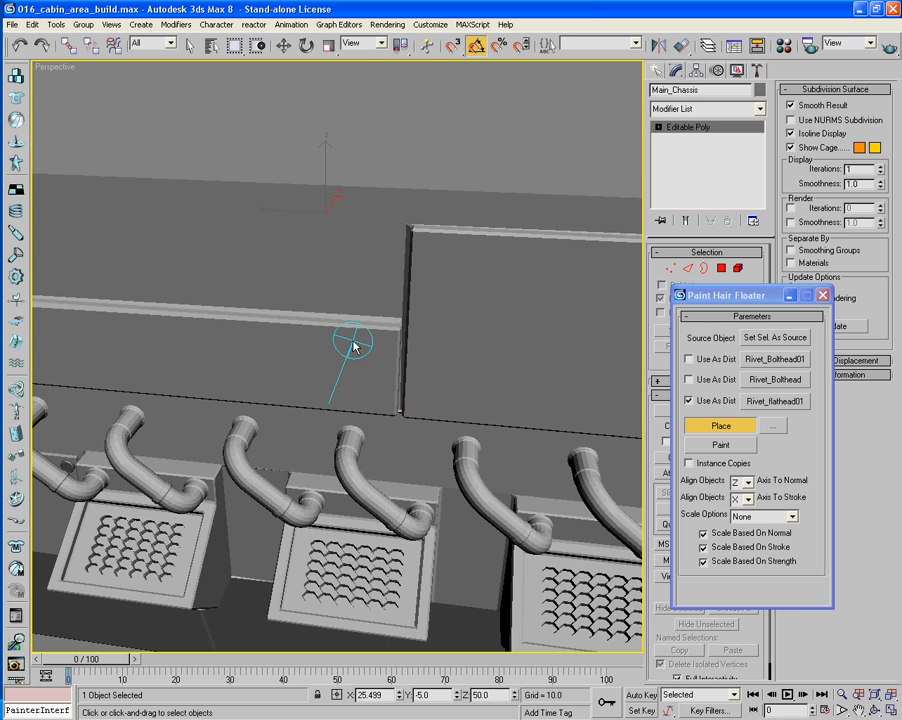
pyautogui.click(382, 404)
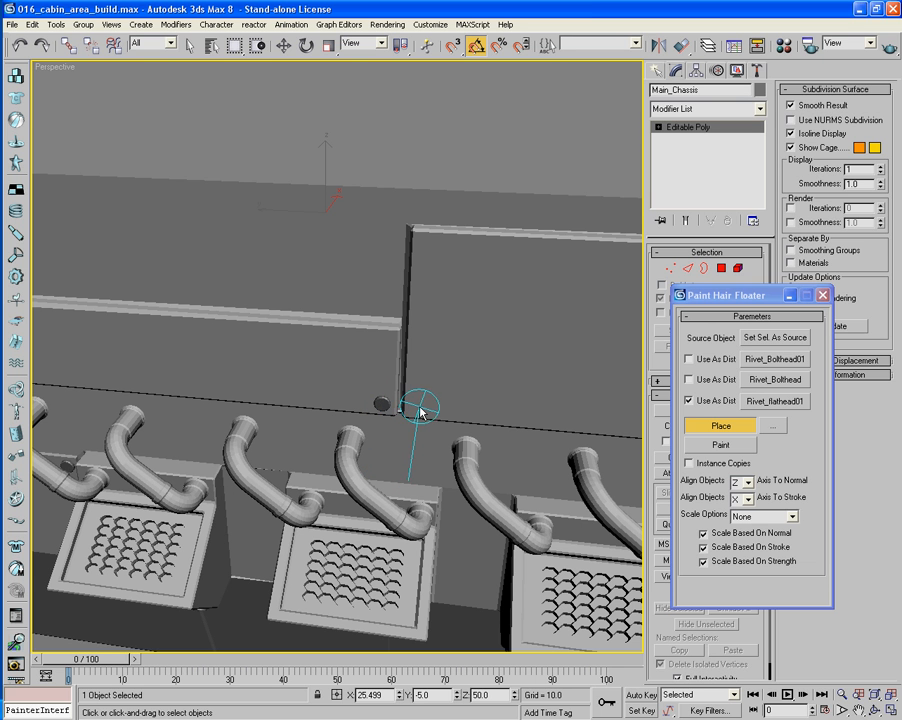
# Place flathead rivets at the corners of the rectangular panel behind the L-shaped one, above the rear exhaust pipes.
pyautogui.click(420, 410)
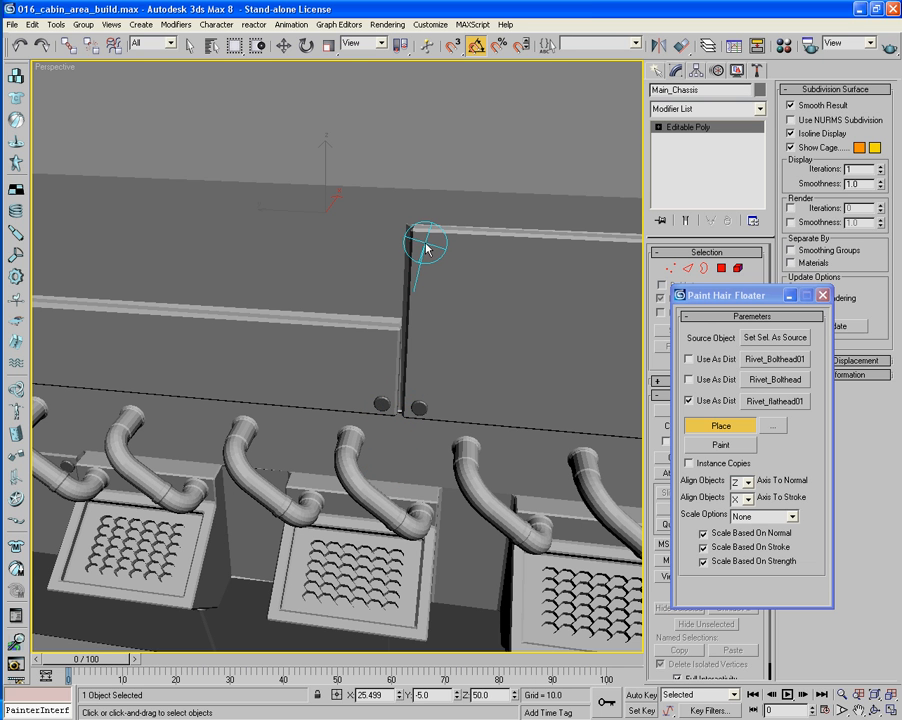
pyautogui.moveTo(512, 269)
pyautogui.mouseDown(button='middle')
pyautogui.moveTo(301, 240)
pyautogui.moveTo(367, 270)
pyautogui.moveTo(343, 269)
pyautogui.mouseUp(button='middle')
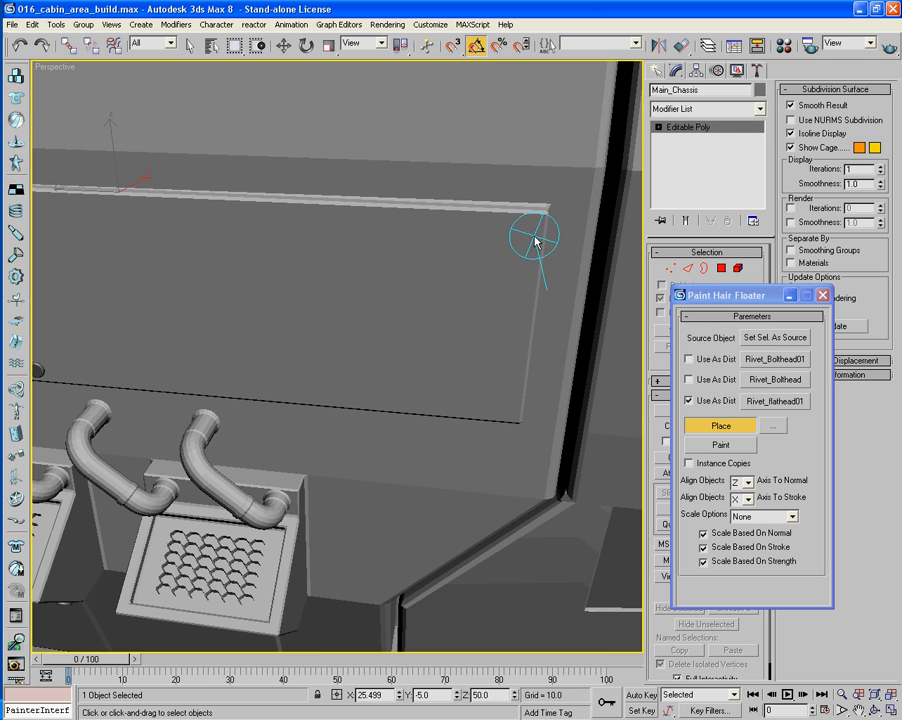
pyautogui.click(528, 230)
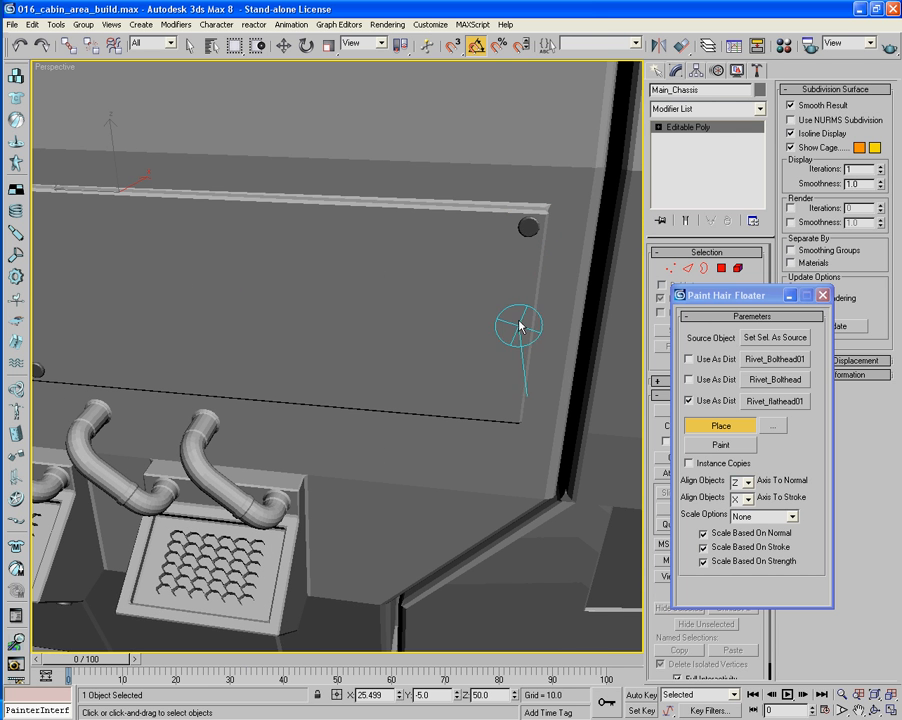
# Place flathead rivets at the four corners of the small four-sided panel low on the wide rib behind the exhaust boxes.
pyautogui.scroll(-4, 506, 411)
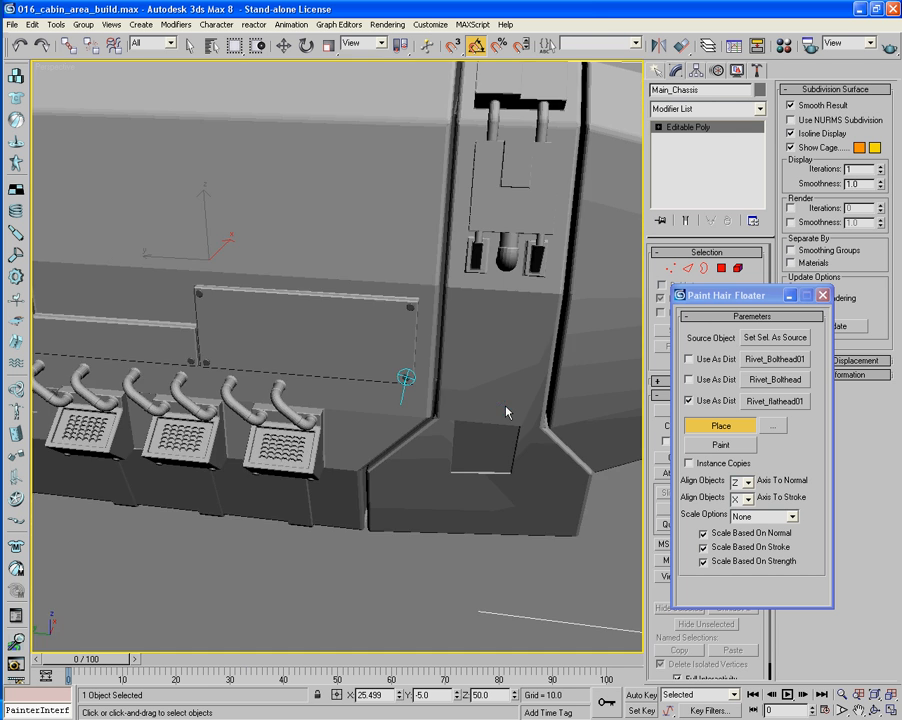
pyautogui.keyDown('alt'); pyautogui.moveTo(460, 411); pyautogui.dragTo(481, 388, button='middle'); pyautogui.keyUp('alt')
pyautogui.scroll(5, 476, 376)
pyautogui.moveTo(571, 354)
pyautogui.mouseDown(button='middle')
pyautogui.moveTo(482, 378)
pyautogui.moveTo(477, 370)
pyautogui.mouseUp(button='middle')
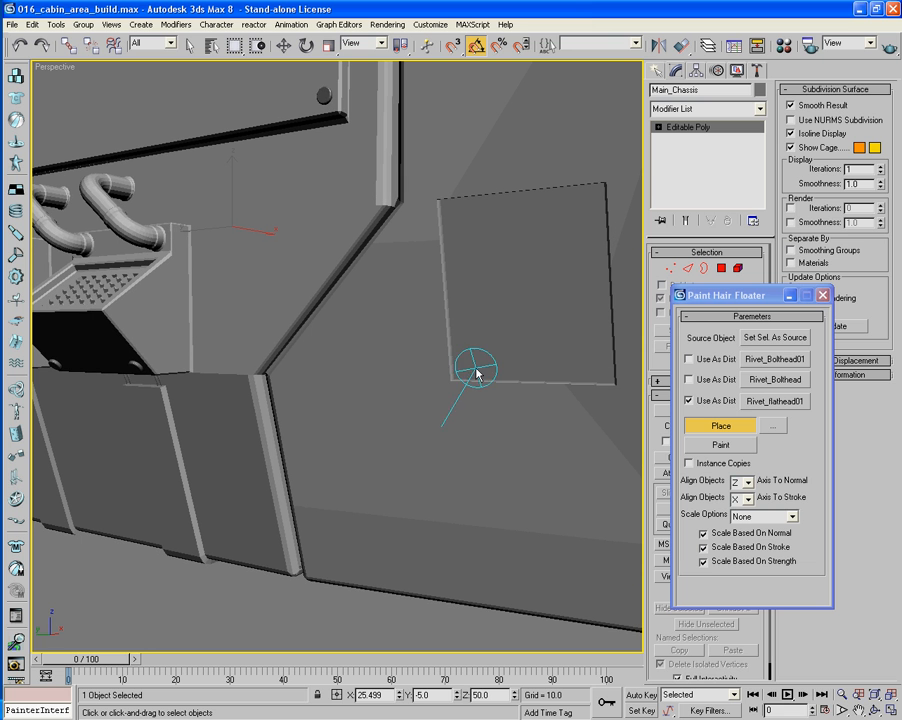
pyautogui.click(467, 370)
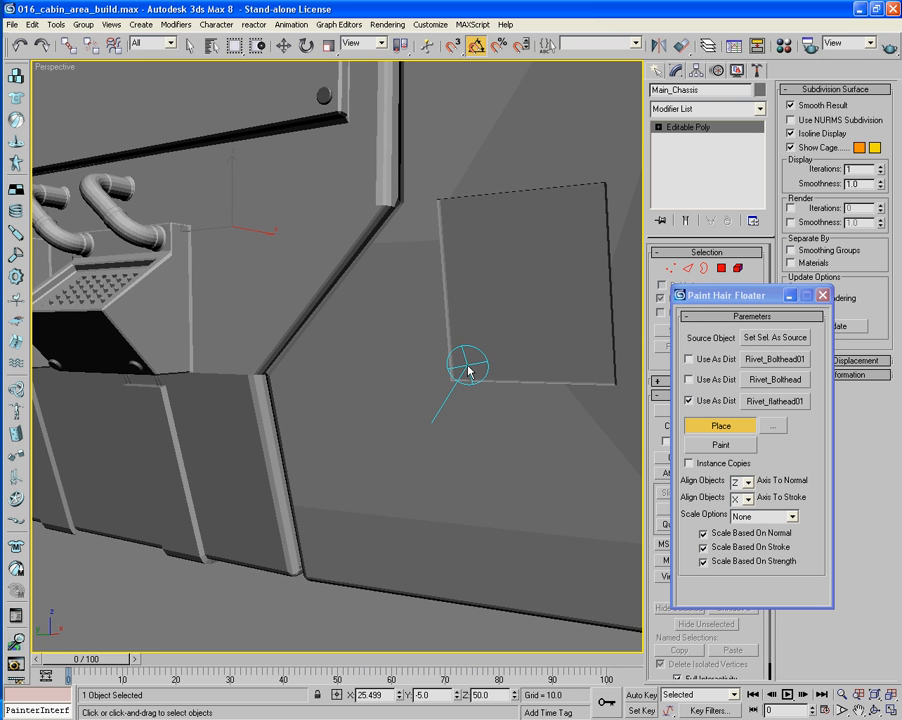
pyautogui.click(598, 372)
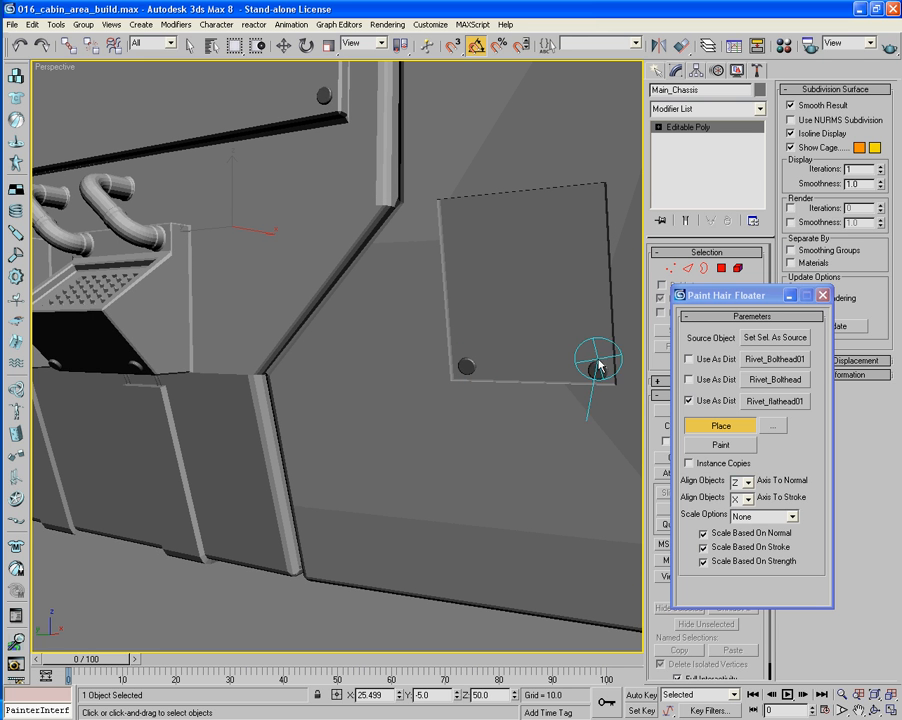
pyautogui.click(592, 204)
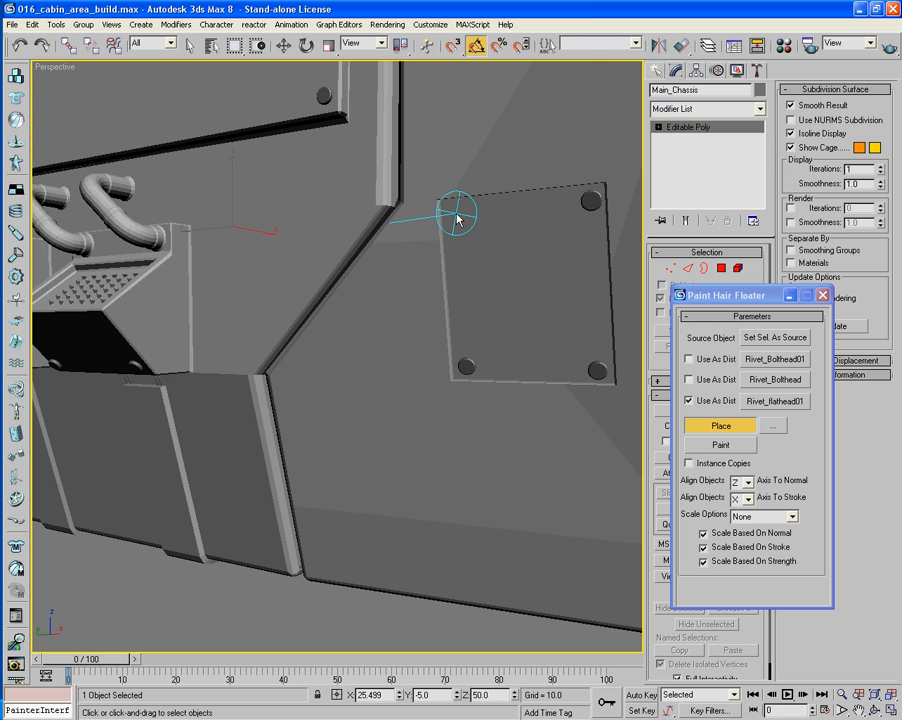
pyautogui.click(455, 215)
# Place flathead rivets in the upper corners of the narrow tapered recess on the rear-facing end of the lower chassis.
pyautogui.scroll(-5, 446, 232)
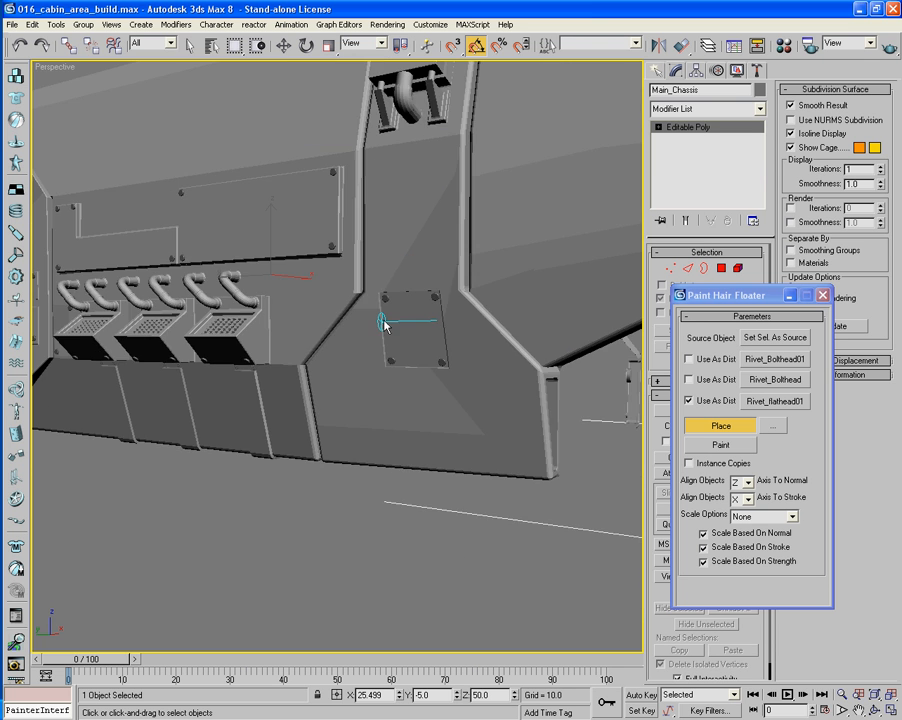
pyautogui.moveTo(384, 324); pyautogui.dragTo(361, 314, button='middle')
pyautogui.moveTo(432, 280)
pyautogui.mouseDown(button='middle')
pyautogui.moveTo(348, 257)
pyautogui.moveTo(365, 266)
pyautogui.moveTo(348, 268)
pyautogui.moveTo(367, 269)
pyautogui.moveTo(346, 300)
pyautogui.moveTo(295, 263)
pyautogui.mouseUp(button='middle')
pyautogui.scroll(3, 367, 269)
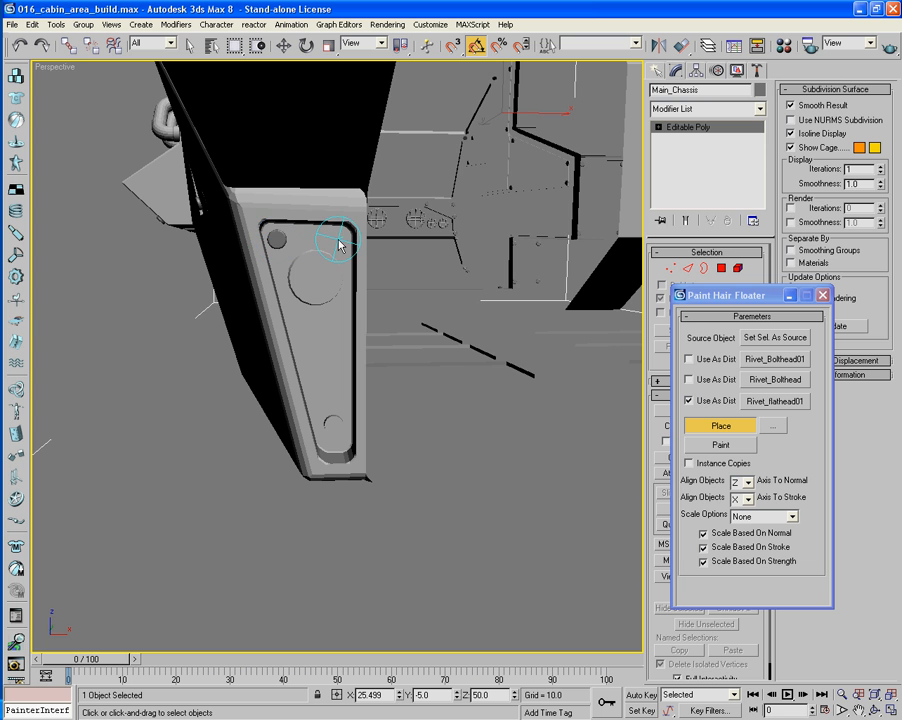
# Place flathead rivets in the corners of the tall recessed panels on both sides of the open rear frame.
pyautogui.moveTo(264, 232)
pyautogui.keyDown('alt'); pyautogui.mouseDown(button='middle')
pyautogui.moveTo(326, 262)
pyautogui.moveTo(262, 205)
pyautogui.moveTo(268, 222)
pyautogui.mouseUp(button='middle'); pyautogui.keyUp('alt')
pyautogui.scroll(-4, 326, 262)
pyautogui.moveTo(268, 222)
pyautogui.mouseDown(button='middle')
pyautogui.moveTo(267, 297)
pyautogui.moveTo(294, 336)
pyautogui.moveTo(306, 296)
pyautogui.moveTo(234, 250)
pyautogui.moveTo(150, 492)
pyautogui.moveTo(234, 389)
pyautogui.mouseUp(button='middle')
pyautogui.click(389, 496)
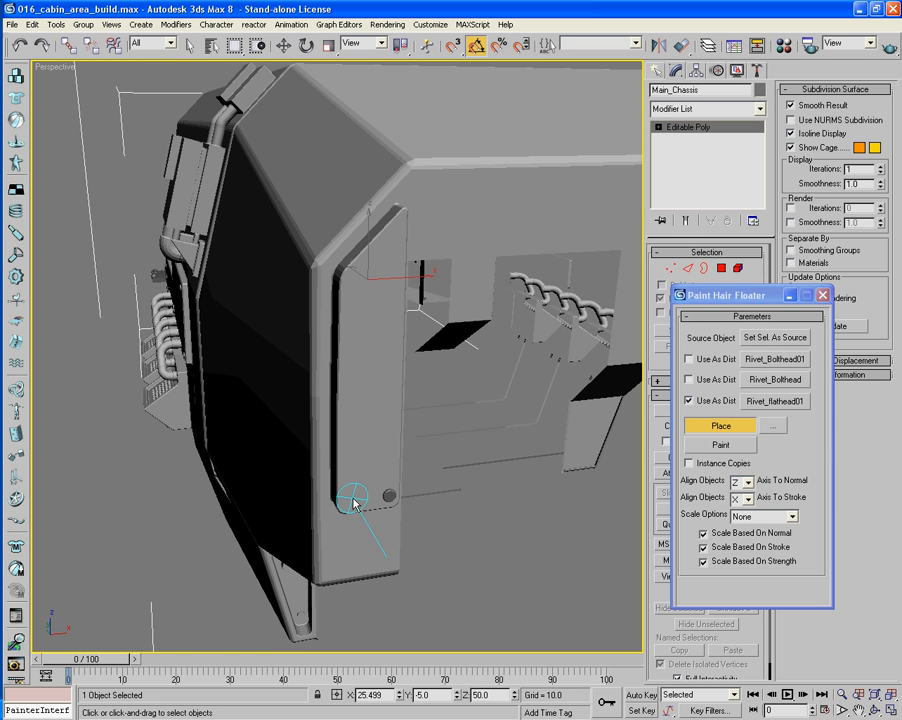
pyautogui.click(348, 498)
pyautogui.keyDown('alt'); pyautogui.moveTo(495, 272); pyautogui.dragTo(432, 300, button='middle'); pyautogui.keyUp('alt')
pyautogui.scroll(5, 432, 300)
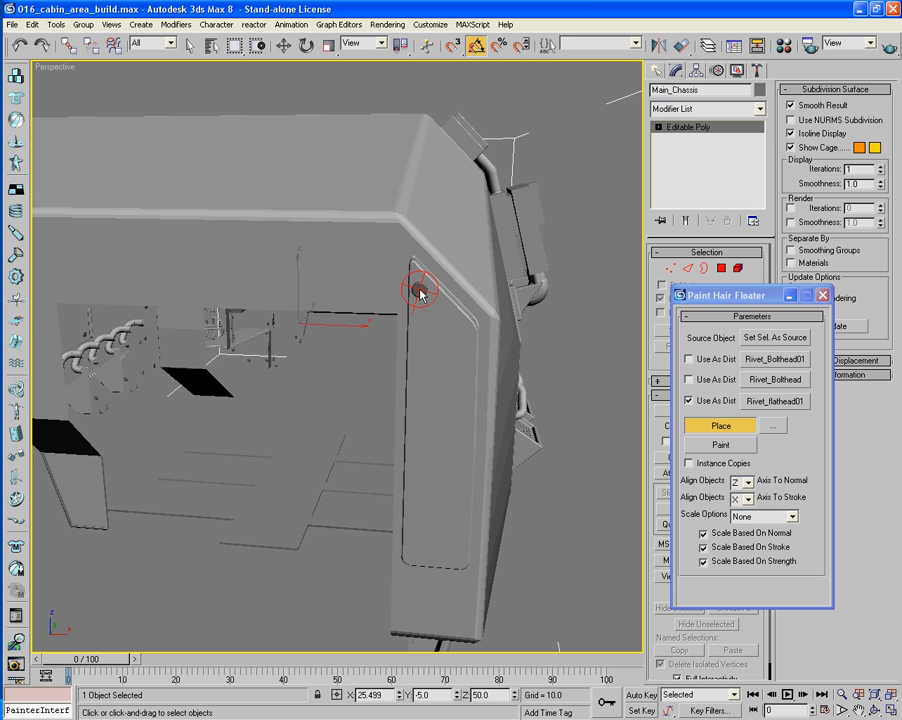
pyautogui.click(412, 555)
# Place flathead rivets at the four corners of the small four-sided panel low on the rib on the vehicle's opposite side.
pyautogui.moveTo(515, 572)
pyautogui.keyDown('alt'); pyautogui.mouseDown(button='middle')
pyautogui.moveTo(470, 568)
pyautogui.moveTo(490, 511)
pyautogui.moveTo(483, 513)
pyautogui.moveTo(483, 471)
pyautogui.moveTo(533, 437)
pyautogui.moveTo(540, 443)
pyautogui.mouseUp(button='middle'); pyautogui.keyUp('alt')
pyautogui.scroll(4, 483, 471)
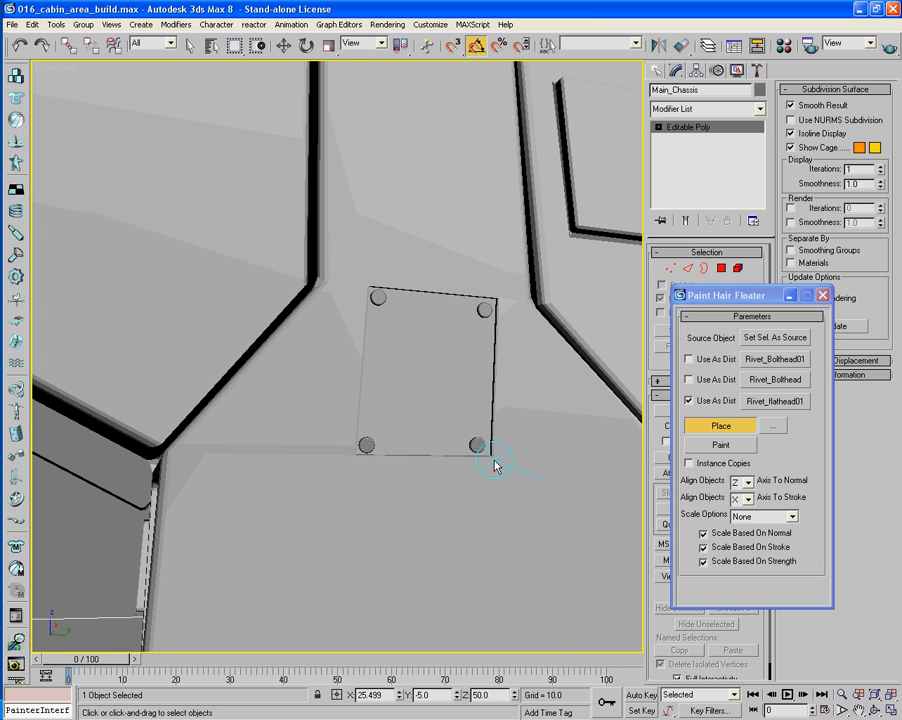
pyautogui.scroll(-5, 495, 466)
# Place flathead rivets at the corners of the rectangular and L-shaped panels above the exhaust pipes on the opposite side.
pyautogui.moveTo(495, 466); pyautogui.dragTo(451, 470, button='middle')
pyautogui.moveTo(459, 368); pyautogui.dragTo(435, 470, button='middle')
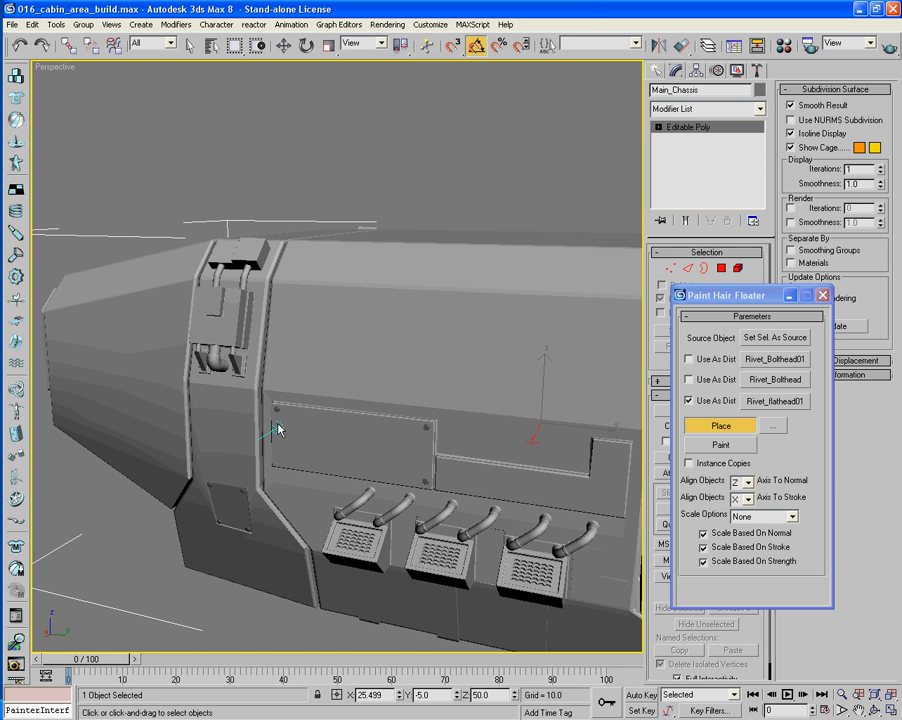
pyautogui.scroll(5, 278, 430)
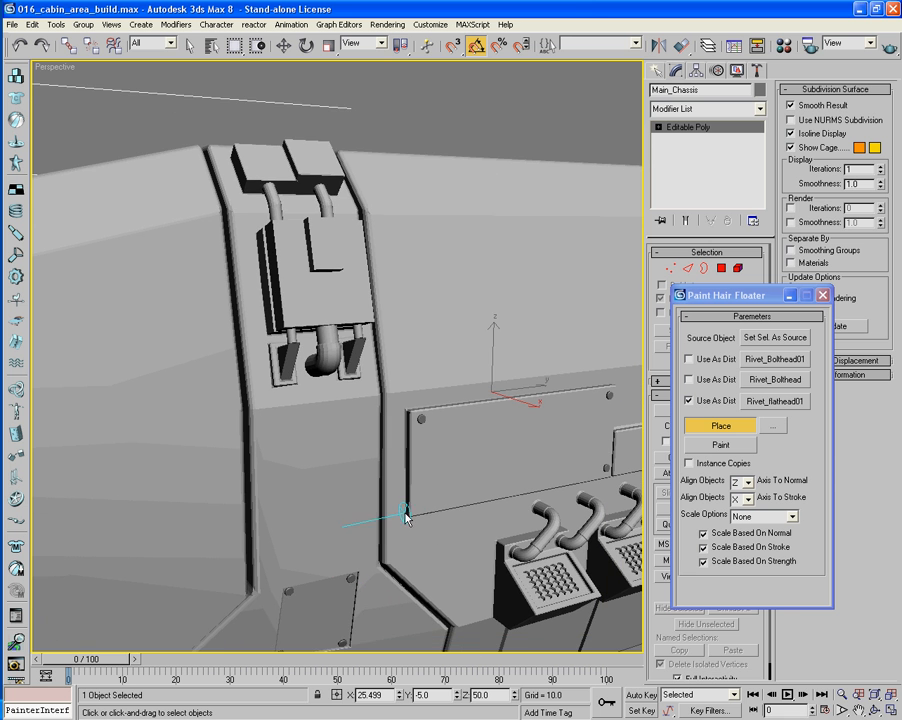
pyautogui.keyDown('alt'); pyautogui.moveTo(418, 510); pyautogui.dragTo(431, 482, button='middle'); pyautogui.keyUp('alt')
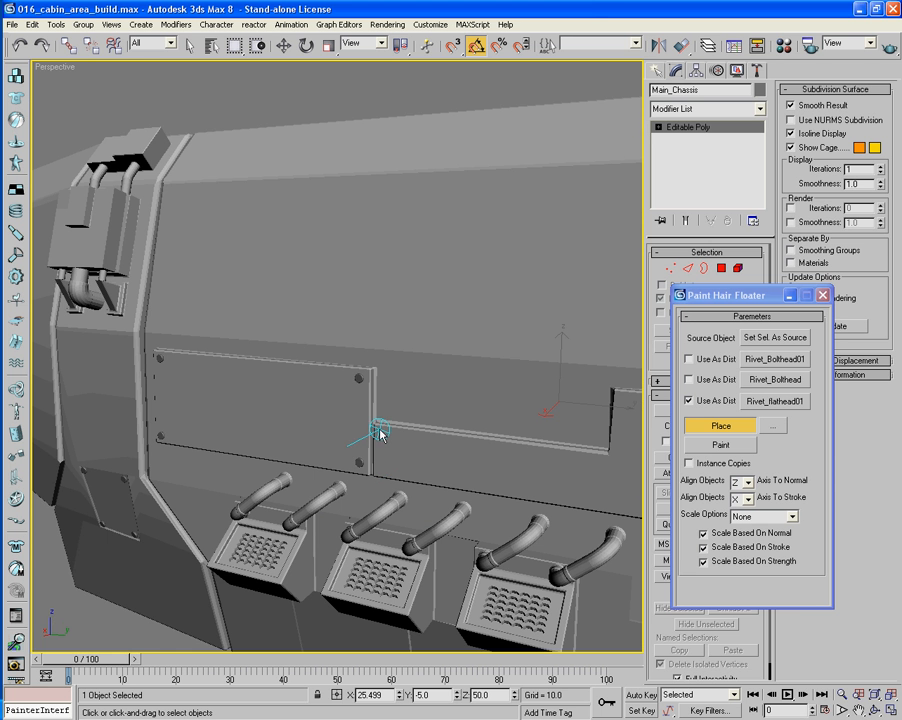
pyautogui.keyDown('alt'); pyautogui.moveTo(381, 435); pyautogui.dragTo(498, 466, button='middle'); pyautogui.keyUp('alt')
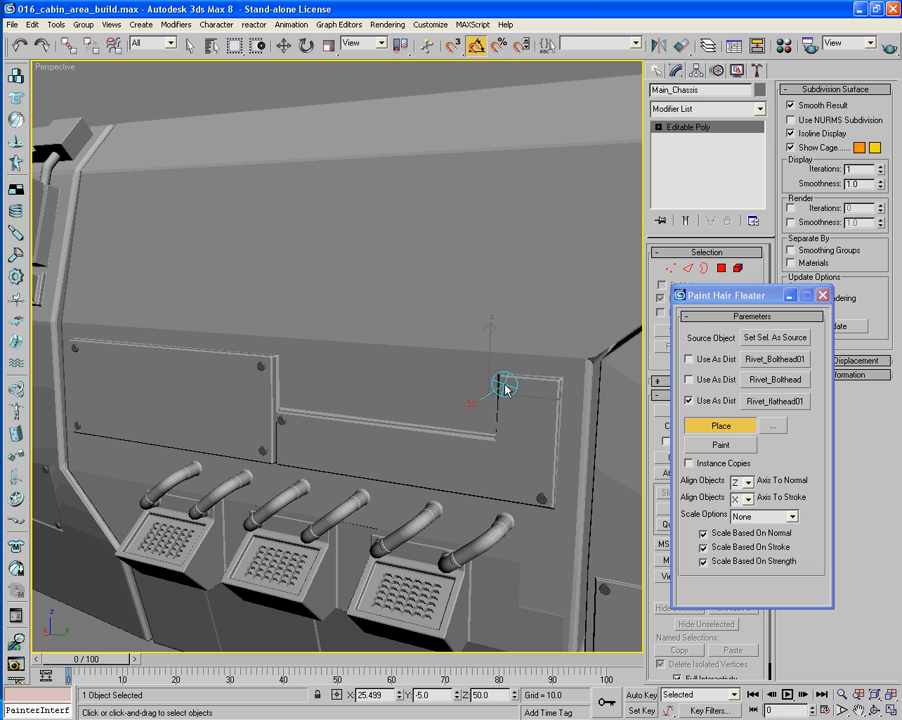
pyautogui.keyDown('alt'); pyautogui.moveTo(552, 390); pyautogui.dragTo(478, 373, button='middle'); pyautogui.keyUp('alt')
# Place two flathead rivets on the underside of each of the three exhaust grille boxes on the opposite side.
pyautogui.scroll(3, 555, 367)
pyautogui.click(471, 309)
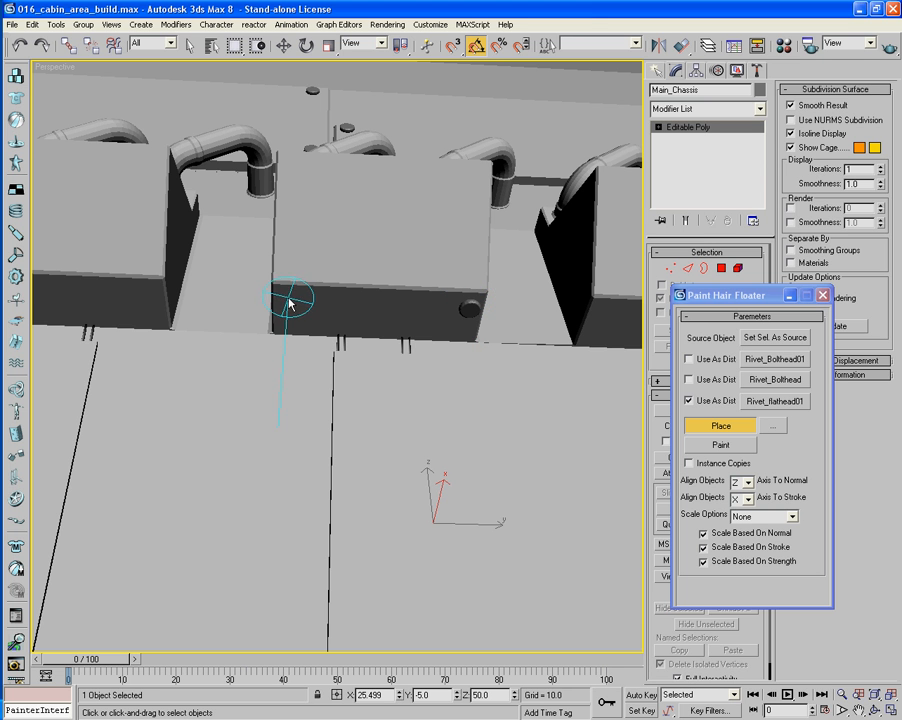
pyautogui.keyDown('alt'); pyautogui.moveTo(403, 318); pyautogui.dragTo(354, 302, button='middle'); pyautogui.keyUp('alt')
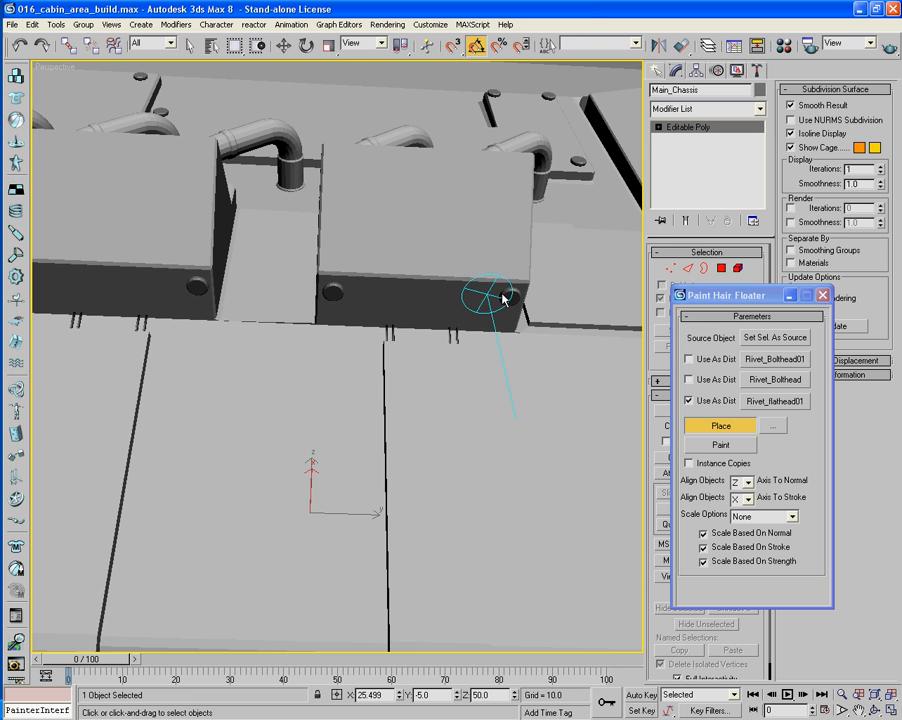
pyautogui.keyDown('alt'); pyautogui.moveTo(503, 298); pyautogui.dragTo(479, 303, button='middle'); pyautogui.keyUp('alt')
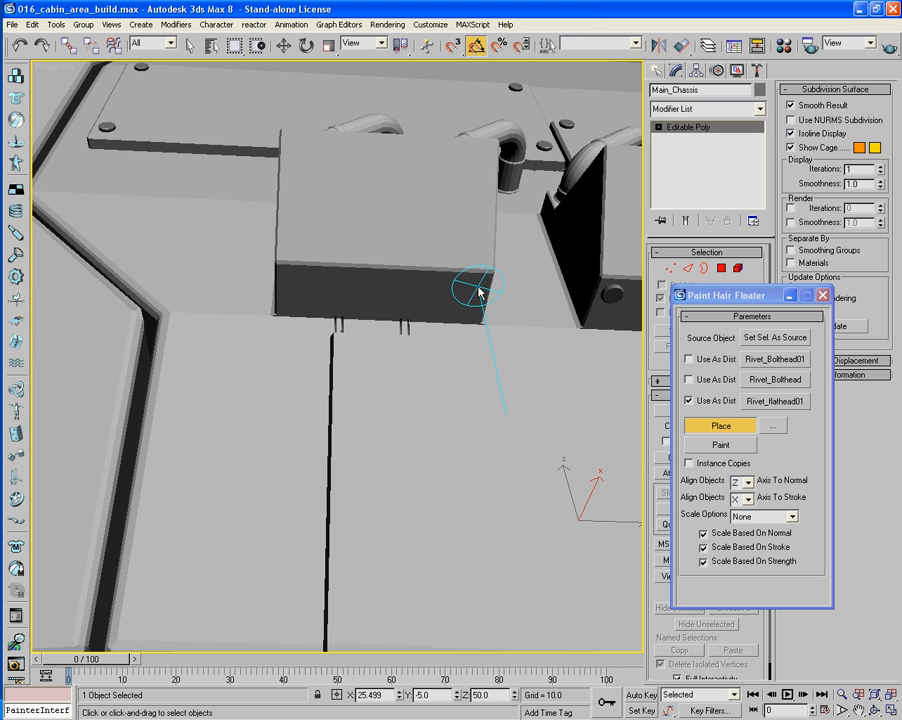
pyautogui.click(478, 292)
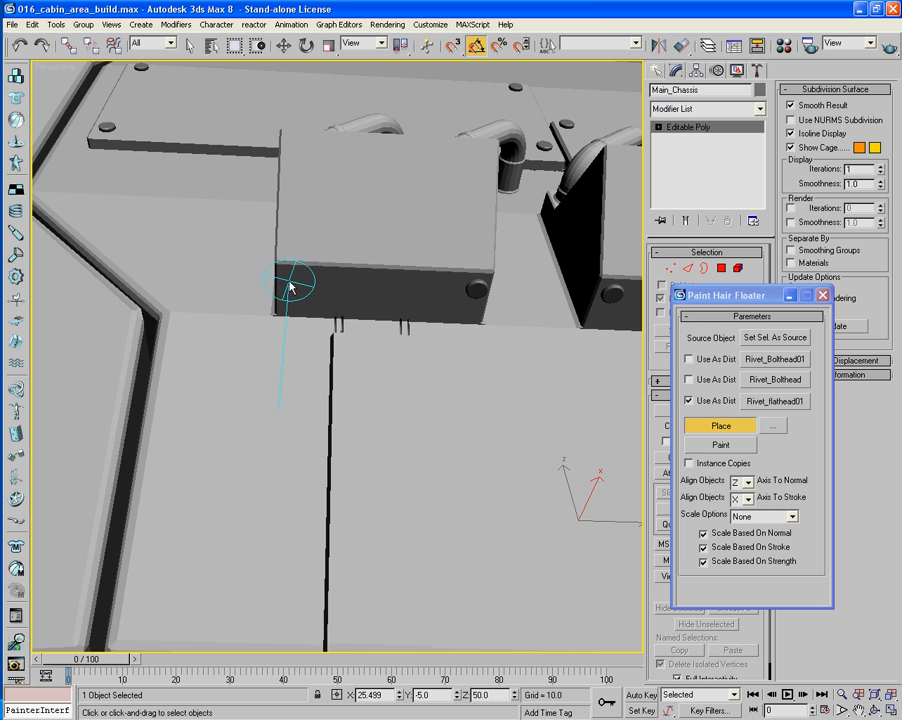
pyautogui.scroll(-4, 289, 284)
# Place flathead rivets at the three corners of the triangular panel beside the windshield frame.
pyautogui.keyDown('alt'); pyautogui.moveTo(465, 292); pyautogui.dragTo(422, 362, button='middle'); pyautogui.keyUp('alt')
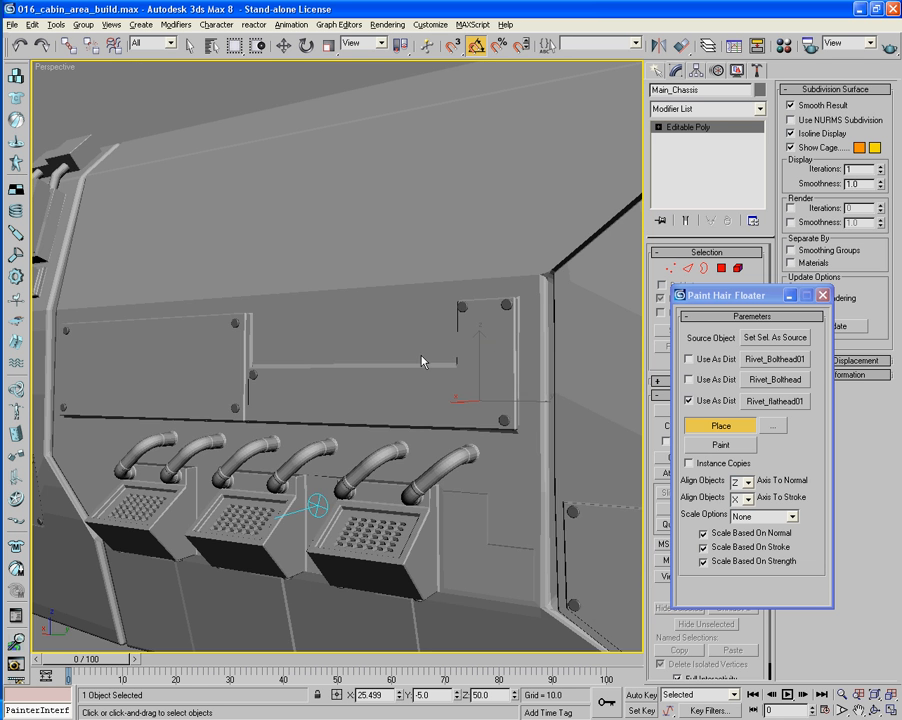
pyautogui.scroll(-2, 434, 416)
pyautogui.keyDown('alt'); pyautogui.moveTo(434, 416); pyautogui.dragTo(416, 367, button='middle'); pyautogui.keyUp('alt')
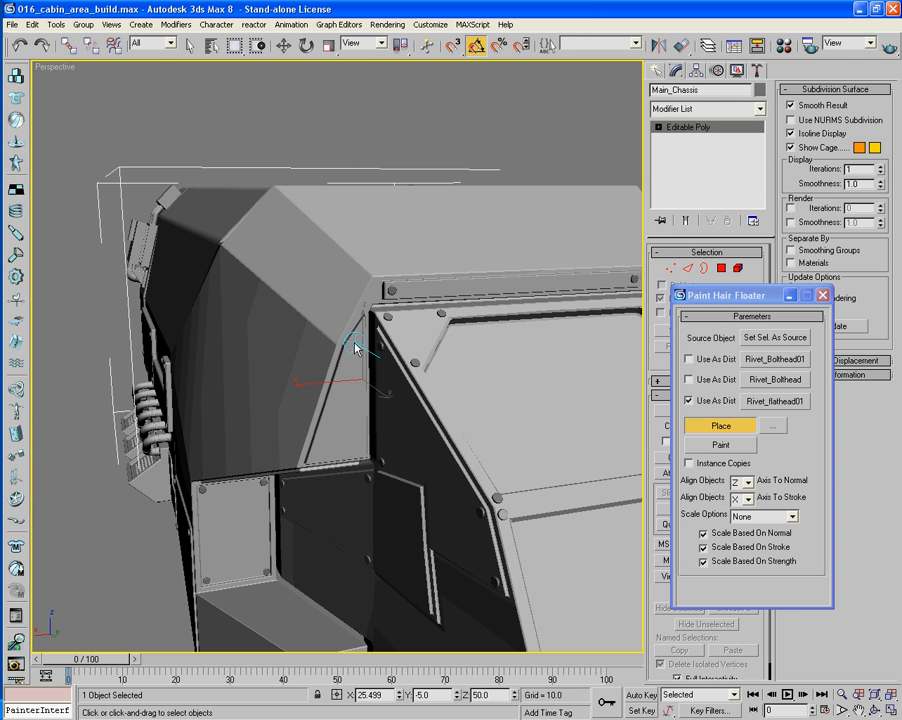
pyautogui.scroll(3, 364, 452)
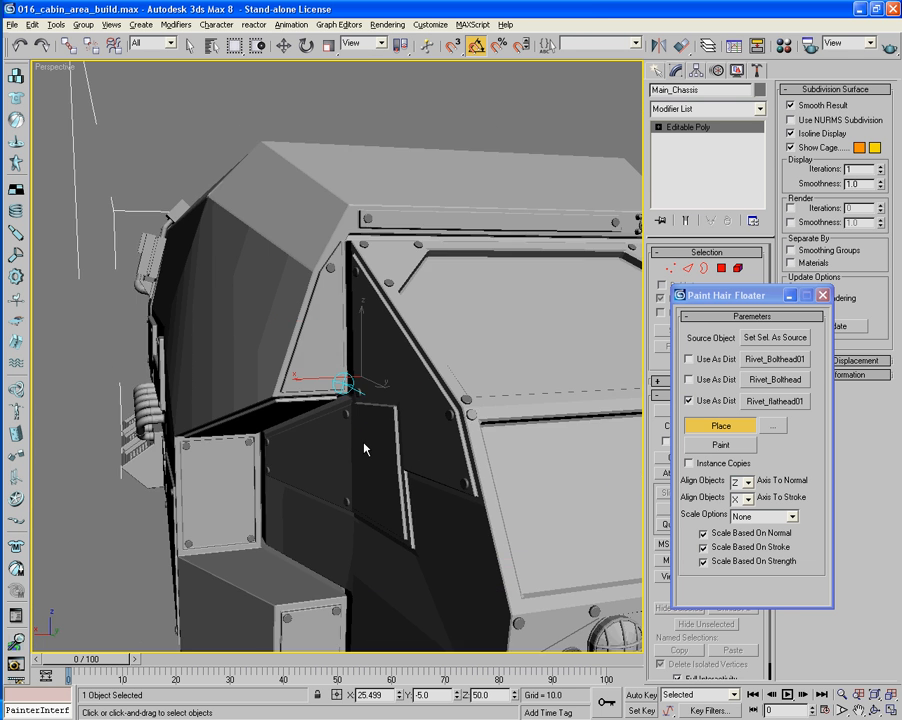
pyautogui.scroll(4, 370, 408)
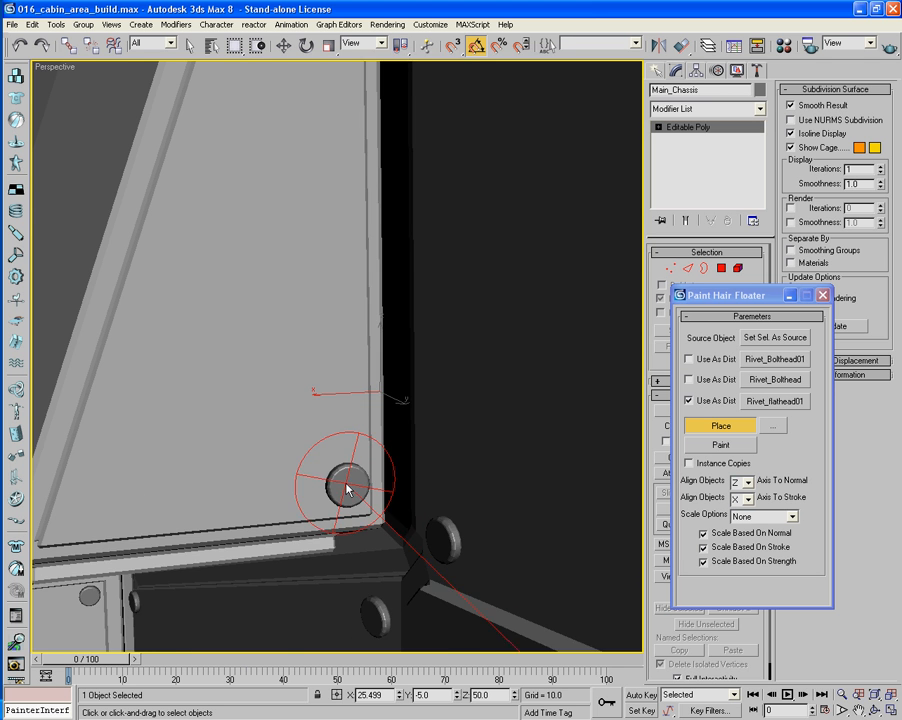
pyautogui.scroll(2, 226, 496)
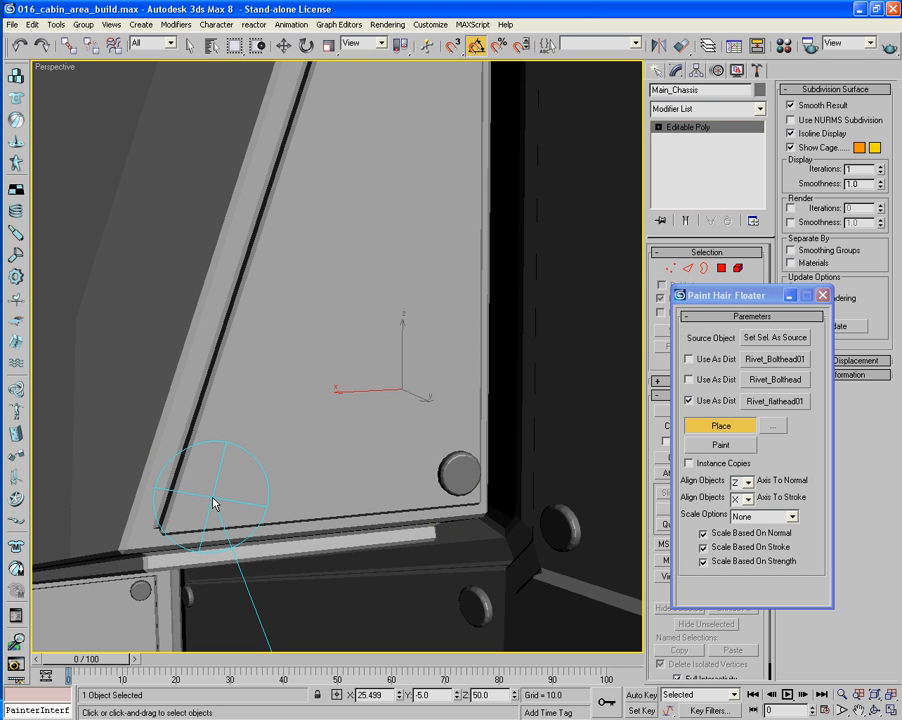
pyautogui.click(213, 500)
pyautogui.scroll(-8, 213, 500)
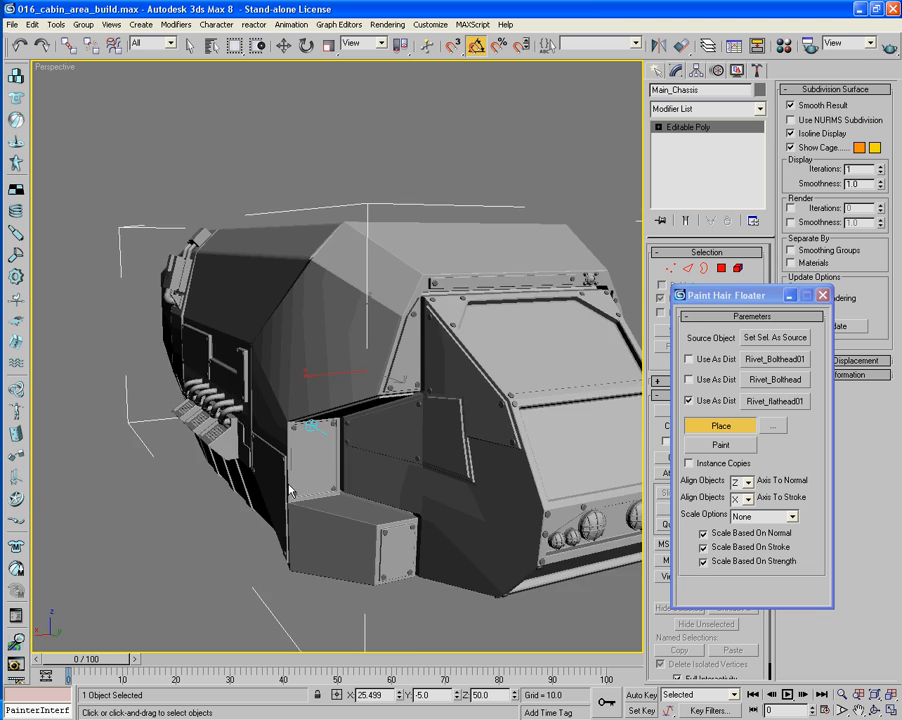
# Switch the distributed object from the flathead rivet to Rivet_Bolthead and place one at each corner of the tapered cabin side panel.
pyautogui.keyDown('alt'); pyautogui.moveTo(284, 467); pyautogui.dragTo(324, 471, button='middle'); pyautogui.keyUp('alt')
pyautogui.click(689, 402)
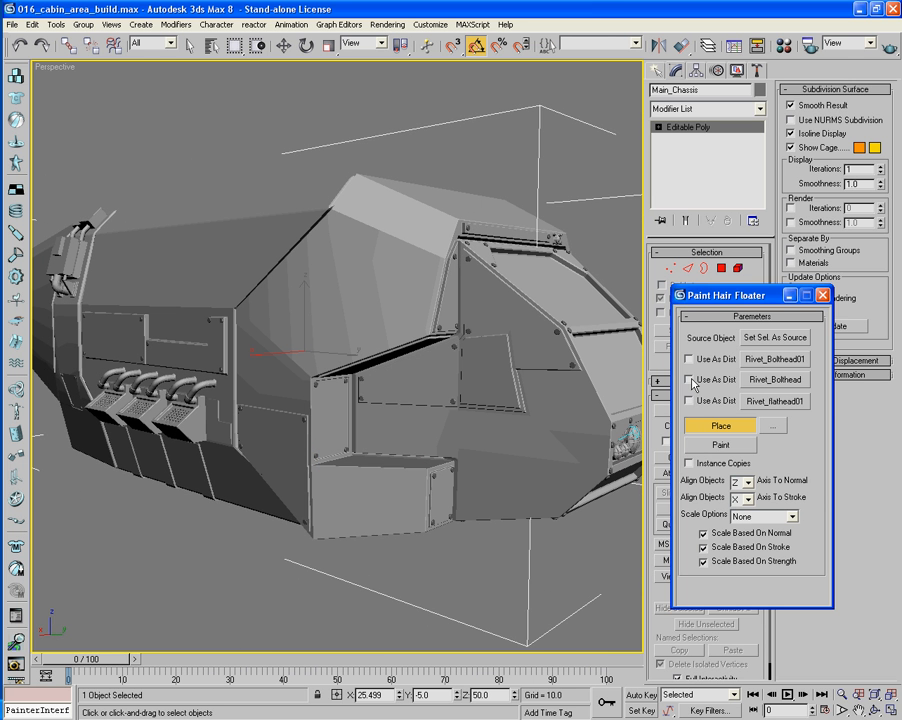
pyautogui.keyDown('alt'); pyautogui.moveTo(533, 443); pyautogui.dragTo(507, 287, button='middle'); pyautogui.keyUp('alt')
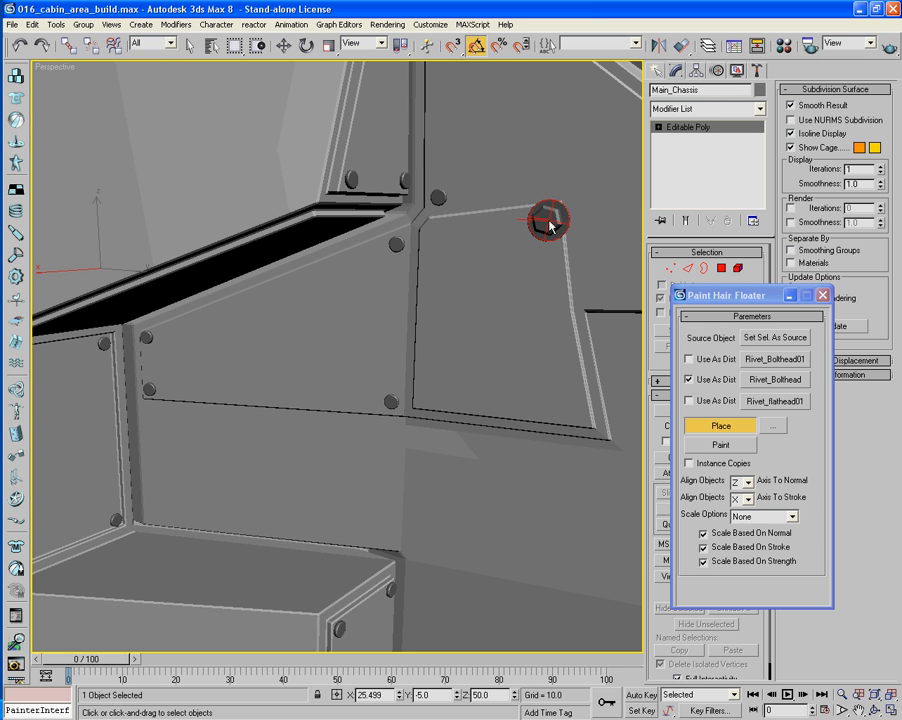
pyautogui.click(537, 233)
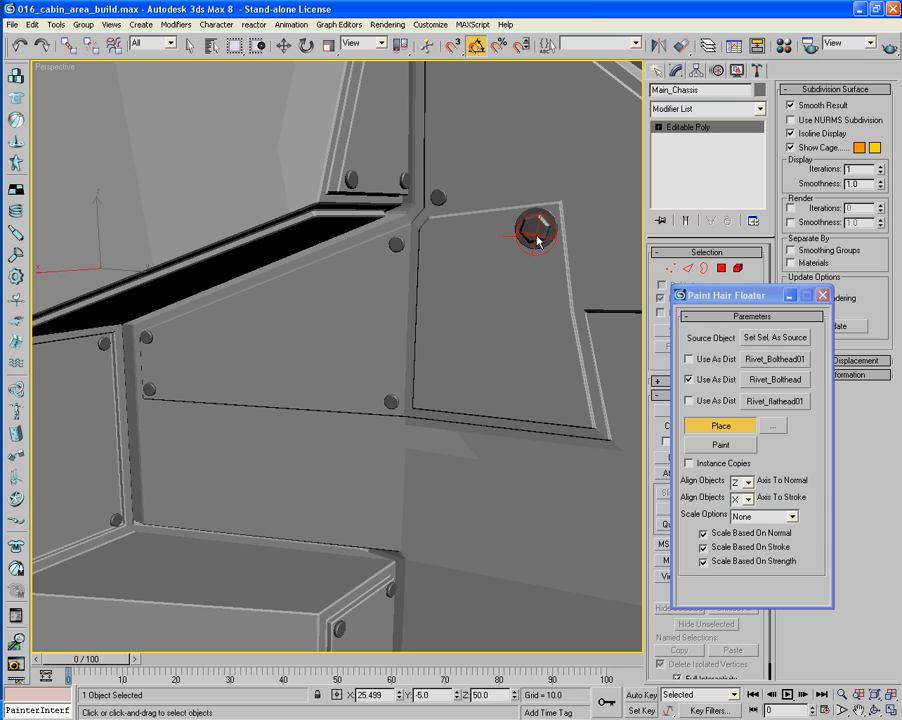
pyautogui.click(562, 404)
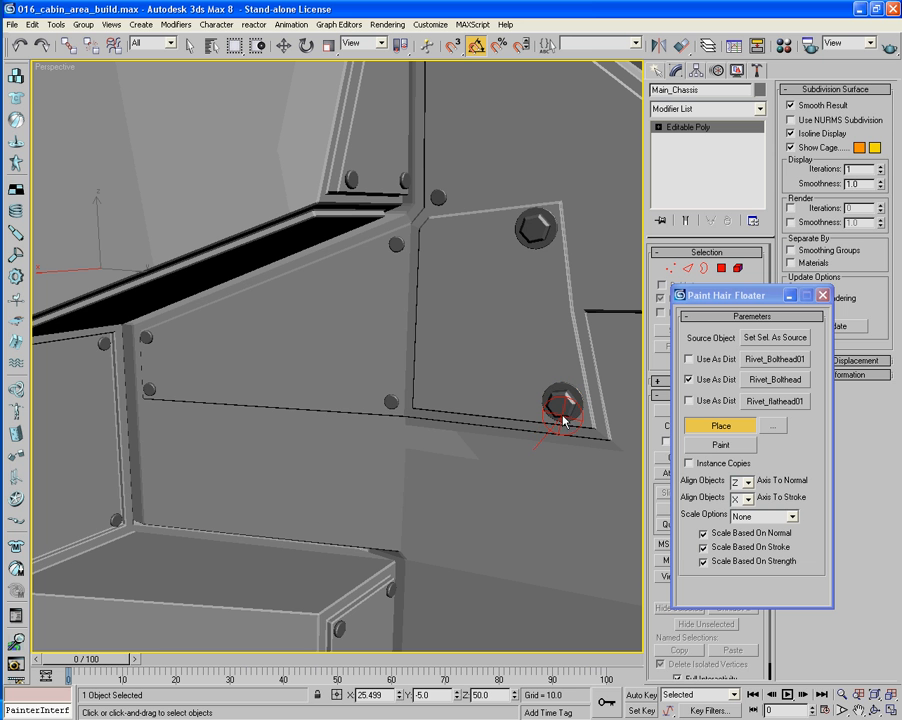
pyautogui.click(430, 390)
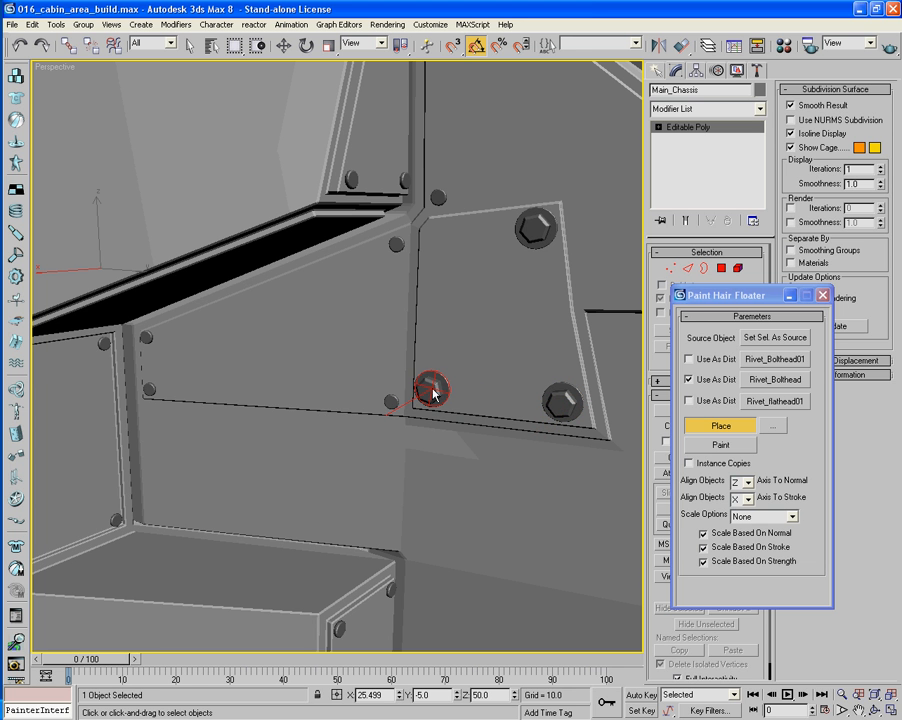
pyautogui.click(438, 240)
pyautogui.scroll(-6, 440, 242)
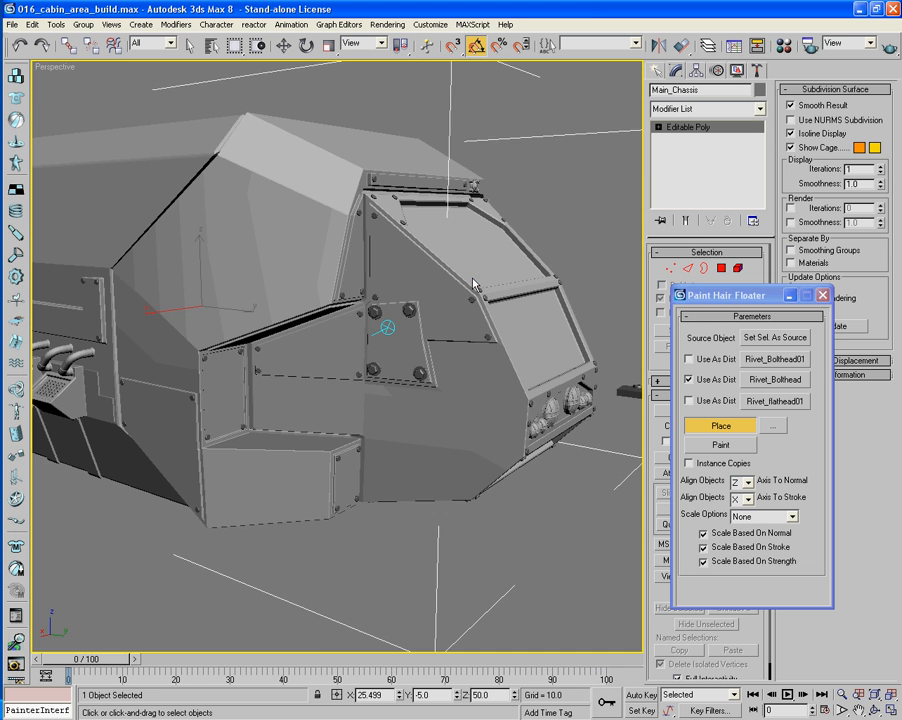
# Place two Rivet_Bolthead bolts, one above the other, on the outer side face of the first exhaust grille box.
pyautogui.keyDown('alt'); pyautogui.moveTo(440, 242); pyautogui.dragTo(396, 256, button='middle'); pyautogui.keyUp('alt')
pyautogui.keyDown('alt'); pyautogui.moveTo(456, 321); pyautogui.dragTo(451, 337, button='middle'); pyautogui.keyUp('alt')
pyautogui.keyDown('alt'); pyautogui.moveTo(521, 326); pyautogui.dragTo(356, 323, button='middle'); pyautogui.keyUp('alt')
pyautogui.moveTo(412, 325)
pyautogui.keyDown('alt'); pyautogui.mouseDown(button='middle')
pyautogui.moveTo(410, 310)
pyautogui.moveTo(376, 300)
pyautogui.moveTo(421, 347)
pyautogui.mouseUp(button='middle'); pyautogui.keyUp('alt')
pyautogui.scroll(4, 424, 353)
pyautogui.scroll(-4, 424, 353)
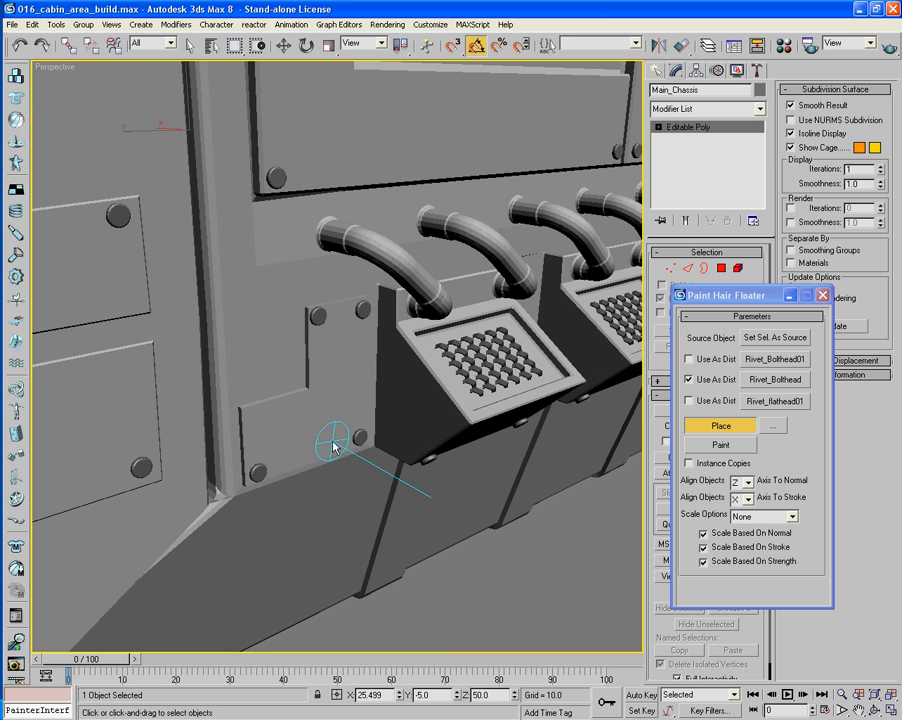
pyautogui.scroll(3, 392, 436)
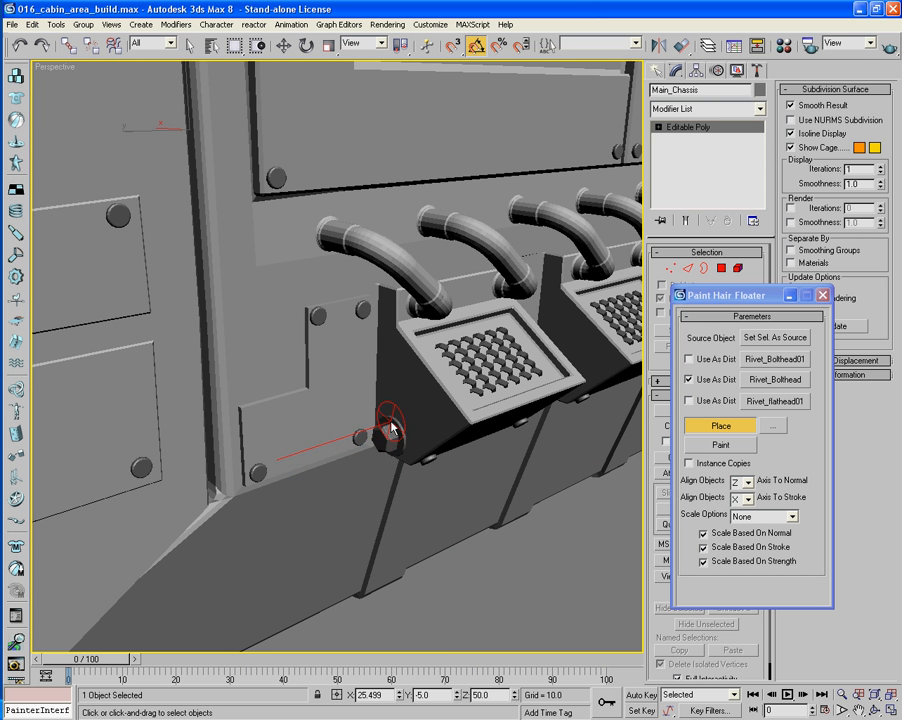
pyautogui.click(392, 438)
pyautogui.keyDown('alt'); pyautogui.moveTo(390, 369); pyautogui.dragTo(505, 388, button='middle'); pyautogui.keyUp('alt')
pyautogui.hotkey('ctrl', 'z')
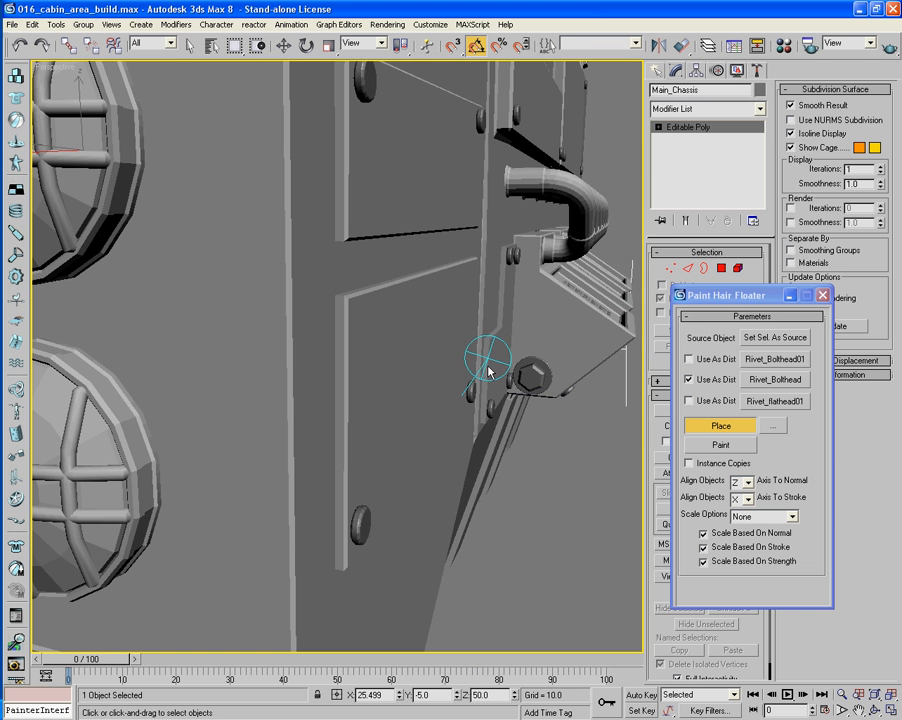
pyautogui.click(538, 299)
pyautogui.keyDown('alt'); pyautogui.moveTo(535, 300); pyautogui.dragTo(493, 334, button='middle'); pyautogui.keyUp('alt')
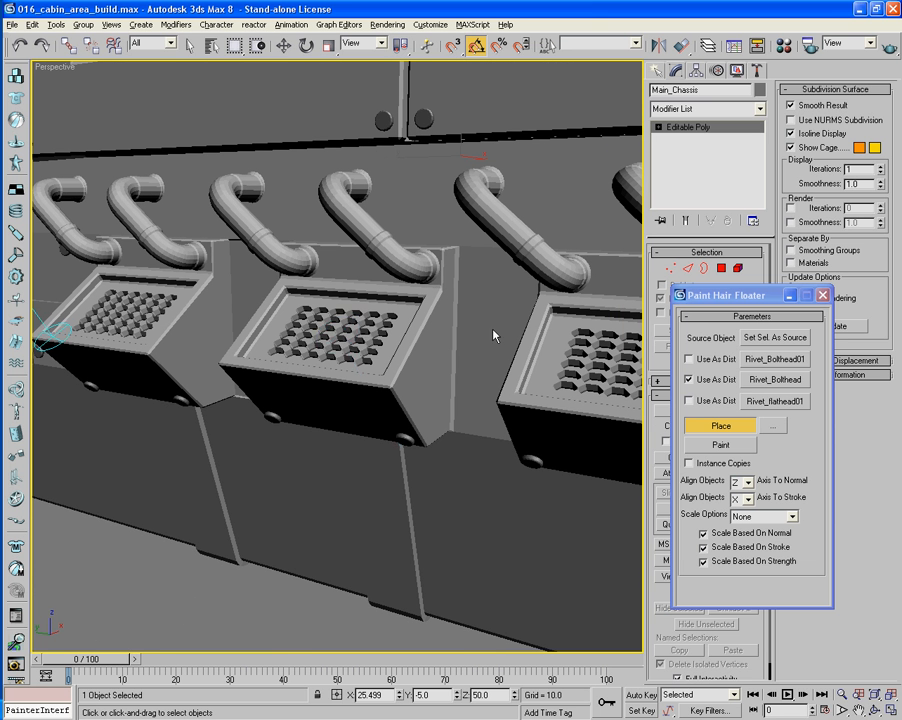
# Place two Rivet_Bolthead bolts on the rear-facing side of both the first and the middle exhaust grille boxes.
pyautogui.click(216, 305)
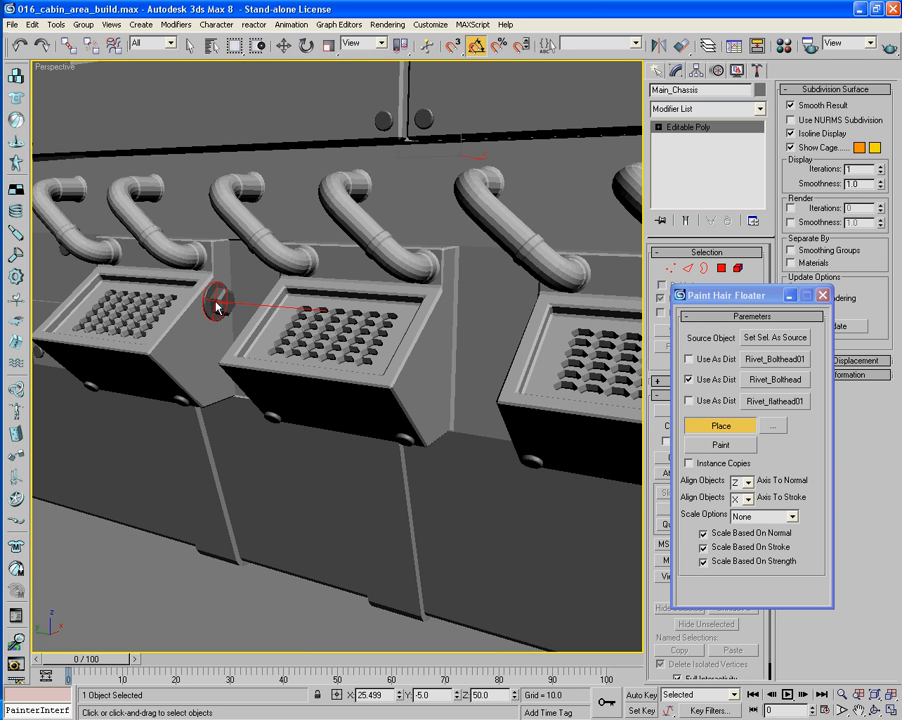
pyautogui.click(219, 383)
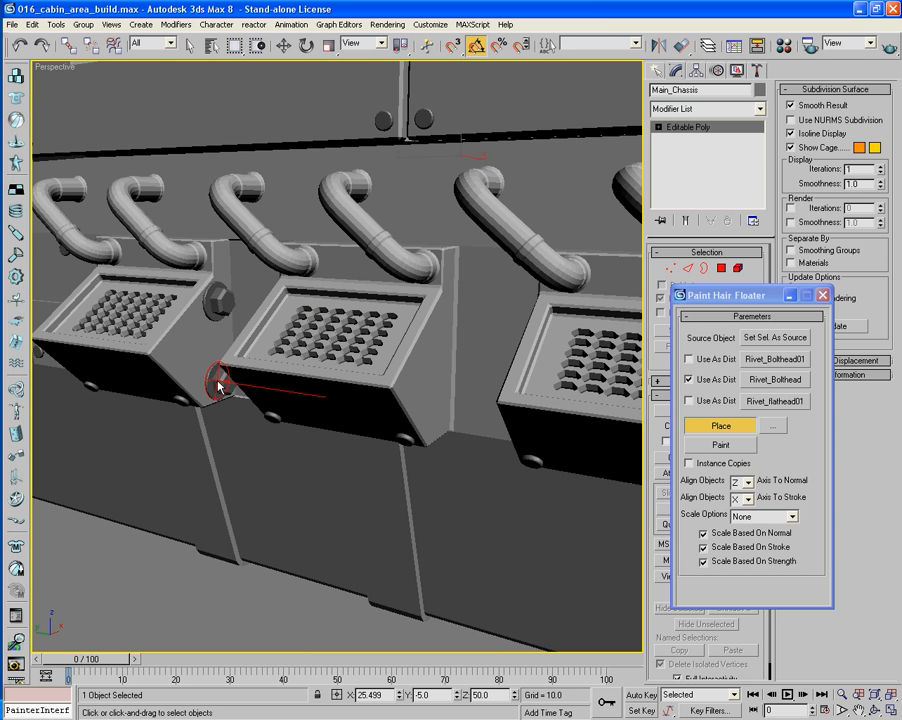
pyautogui.click(445, 321)
pyautogui.click(440, 417)
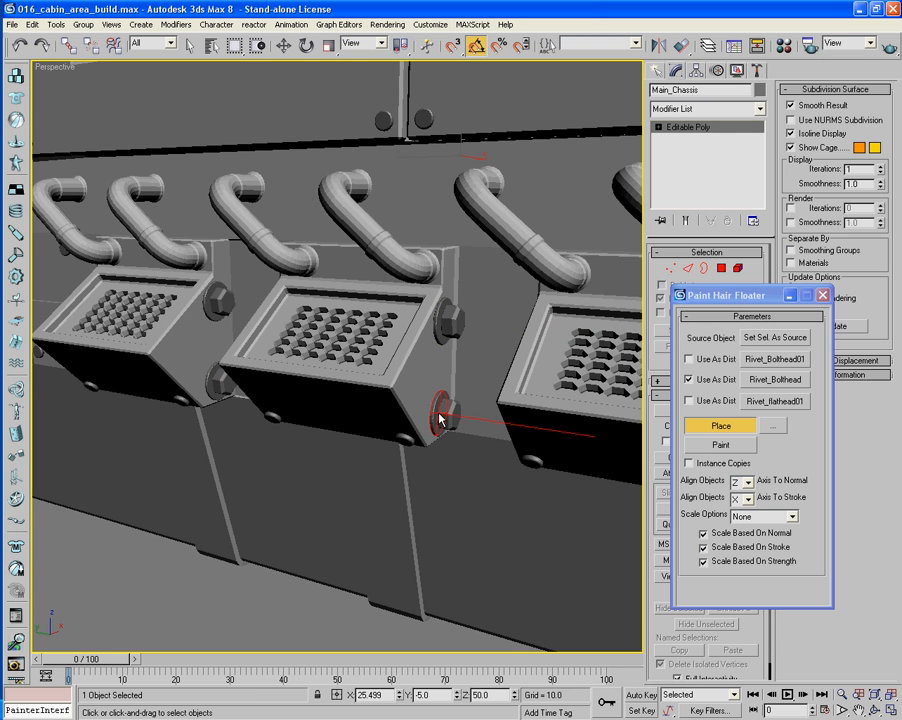
pyautogui.keyDown('alt'); pyautogui.moveTo(439, 416); pyautogui.dragTo(479, 388, button='middle'); pyautogui.keyUp('alt')
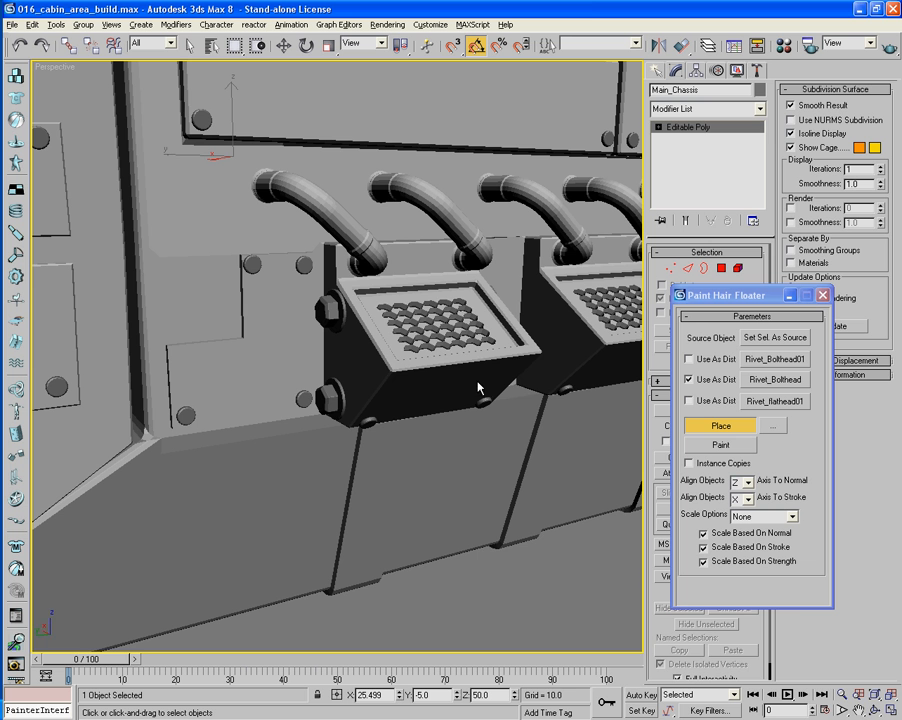
# Place two Rivet_Bolthead bolts on the front-facing side of both the middle and the last exhaust grille boxes.
pyautogui.click(532, 294)
pyautogui.keyDown('alt'); pyautogui.moveTo(532, 294); pyautogui.dragTo(461, 354, button='middle'); pyautogui.keyUp('alt')
pyautogui.click(497, 311)
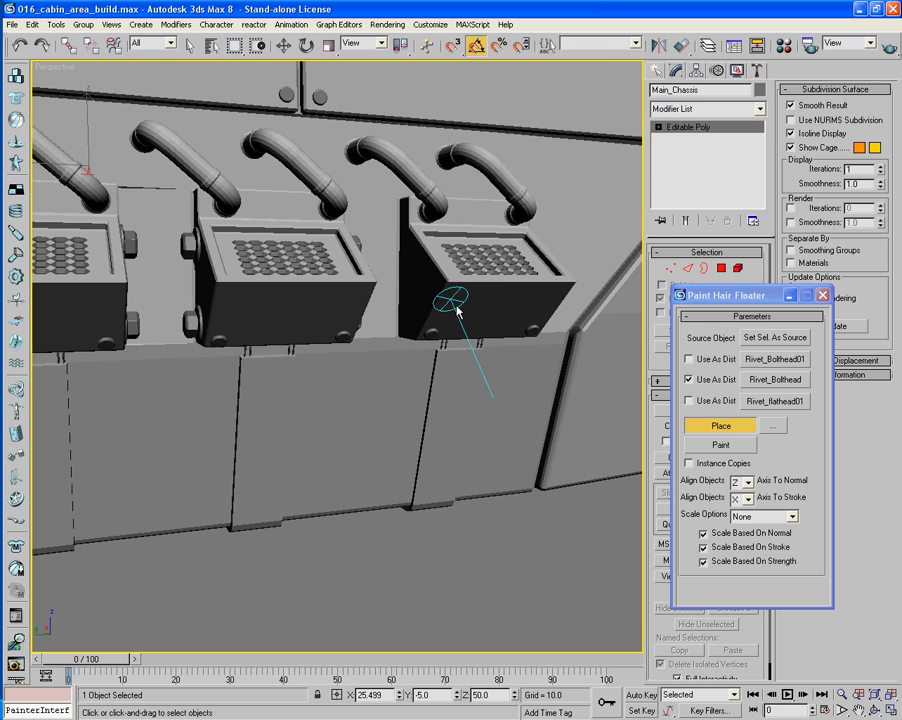
pyautogui.click(409, 256)
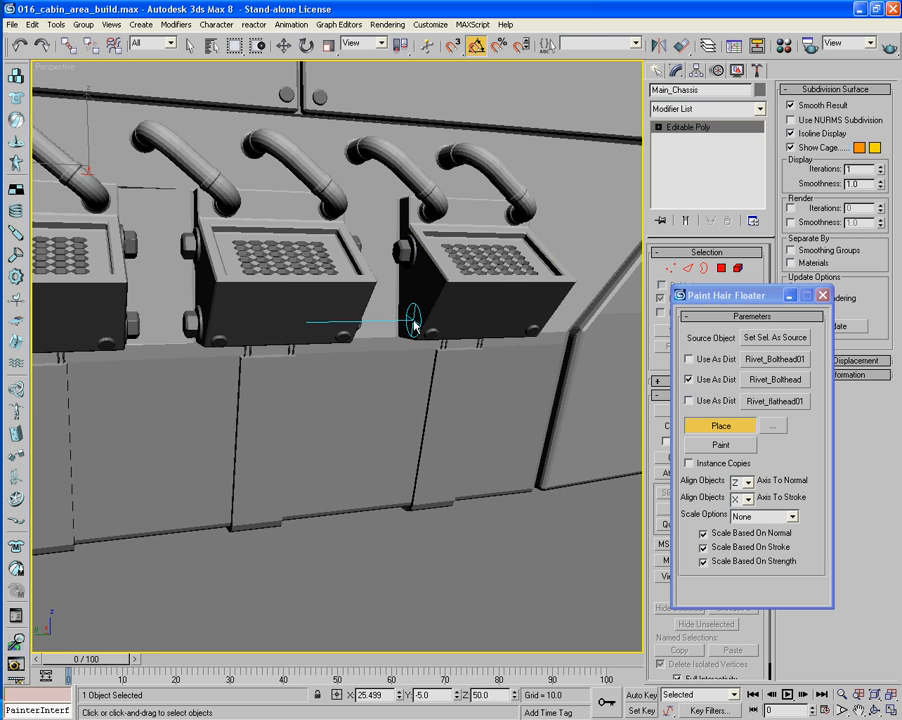
pyautogui.click(405, 318)
pyautogui.moveTo(405, 318)
pyautogui.keyDown('alt'); pyautogui.mouseDown(button='middle')
pyautogui.moveTo(499, 381)
pyautogui.moveTo(400, 306)
pyautogui.mouseUp(button='middle'); pyautogui.keyUp('alt')
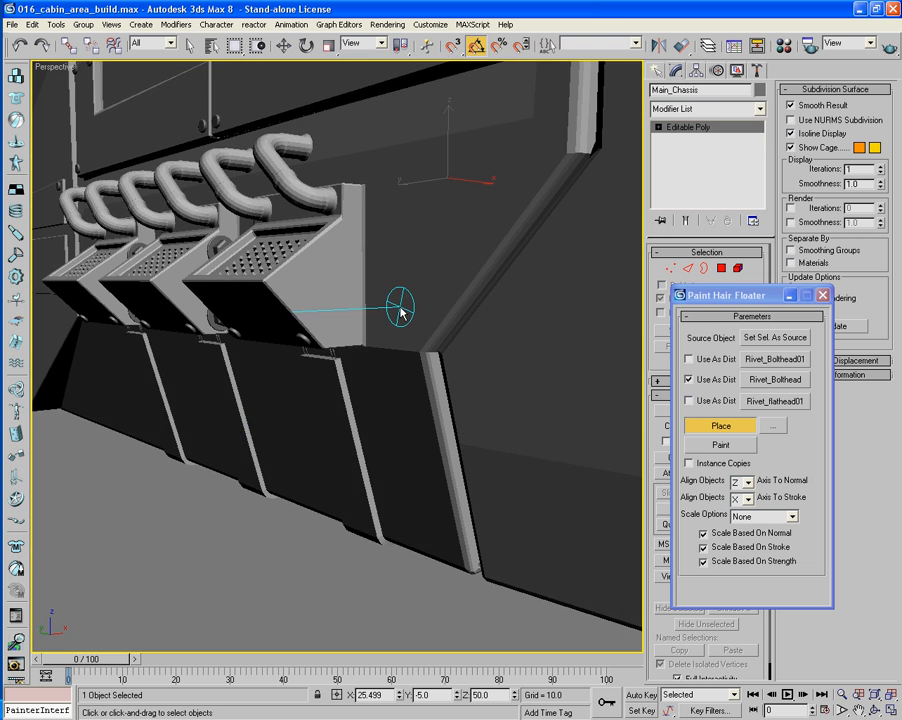
# Place an upper and a lower Rivet_Bolthead bolt on the outer end face of the last exhaust grille box.
pyautogui.click(346, 250)
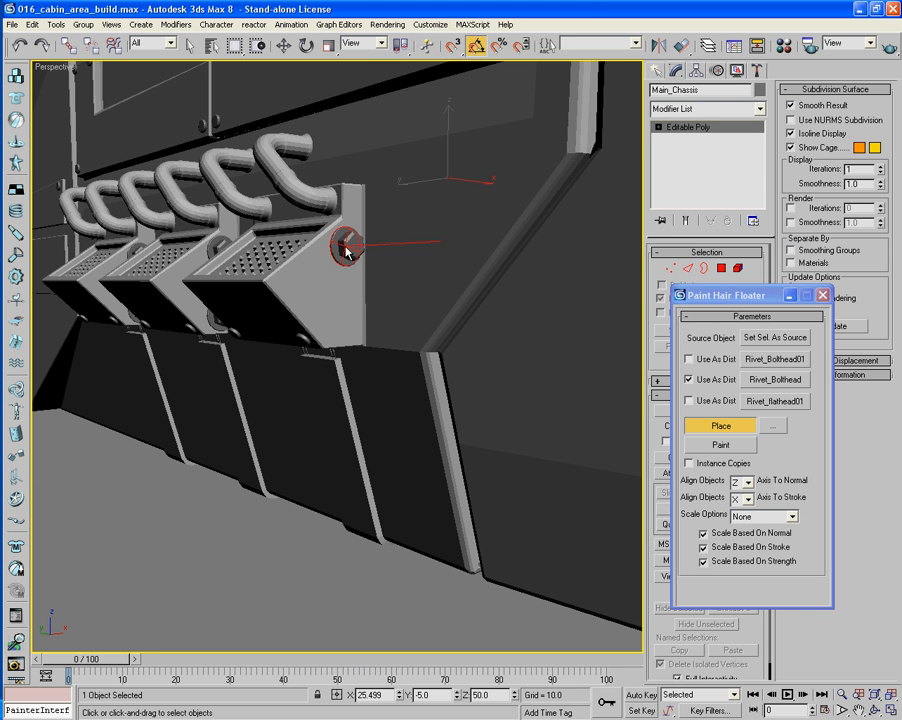
pyautogui.click(346, 328)
pyautogui.scroll(-3, 343, 332)
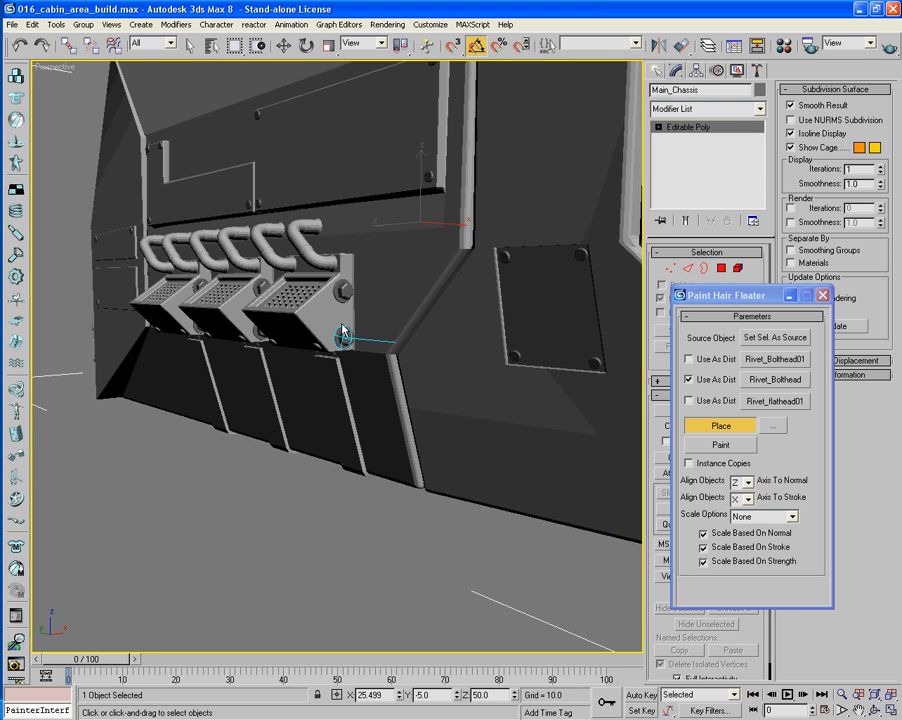
# Switch the distributed object to Rivet_Bolthead01 and place one at each of the four outer corners of the large stepped box between the pipes.
pyautogui.keyDown('alt'); pyautogui.moveTo(343, 332); pyautogui.dragTo(370, 334, button='middle'); pyautogui.keyUp('alt')
pyautogui.scroll(-3, 428, 324)
pyautogui.keyDown('alt'); pyautogui.moveTo(428, 324); pyautogui.dragTo(377, 419, button='middle'); pyautogui.keyUp('alt')
pyautogui.scroll(-3, 403, 312)
pyautogui.scroll(6, 378, 430)
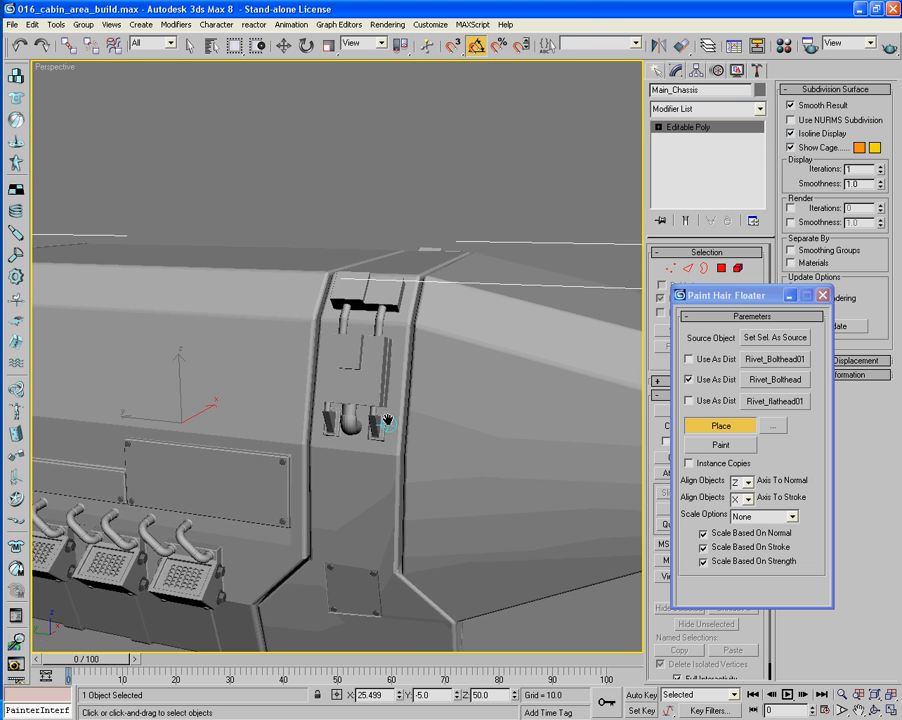
pyautogui.click(689, 359)
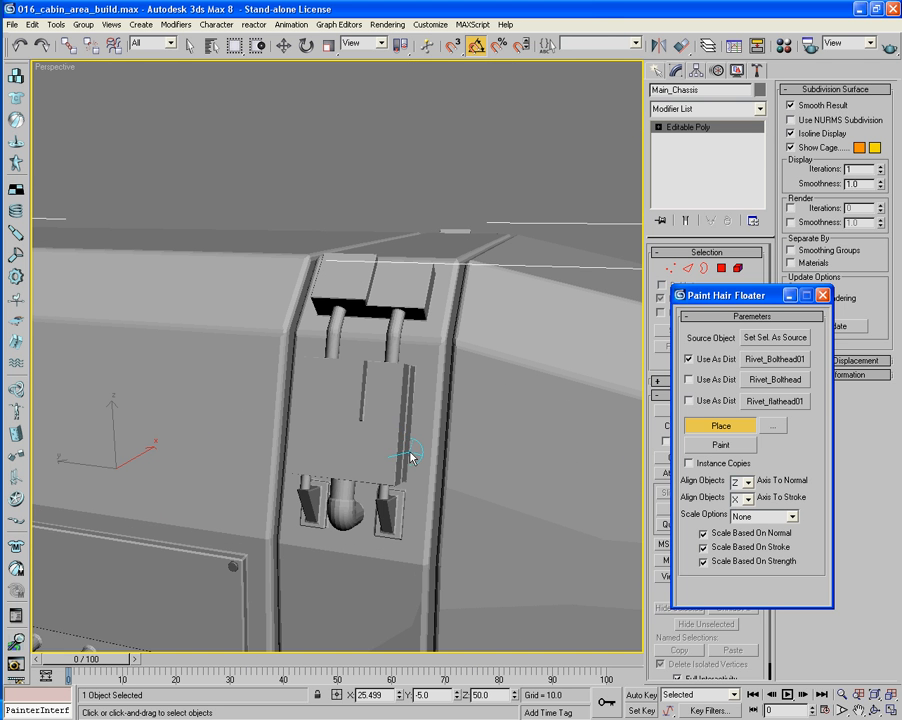
pyautogui.click(384, 418)
pyautogui.scroll(5, 415, 501)
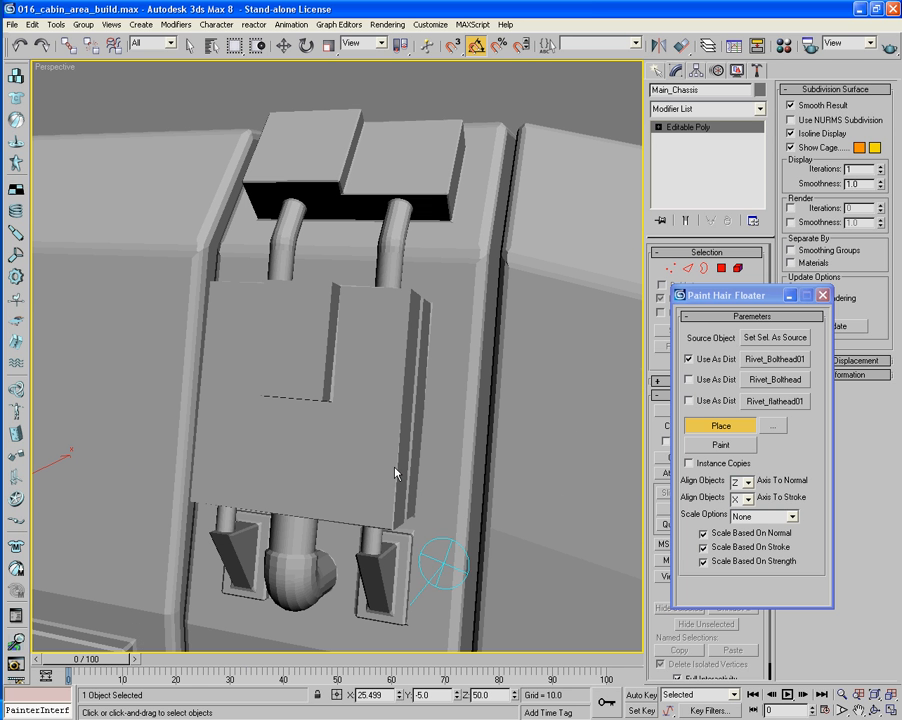
pyautogui.click(376, 512)
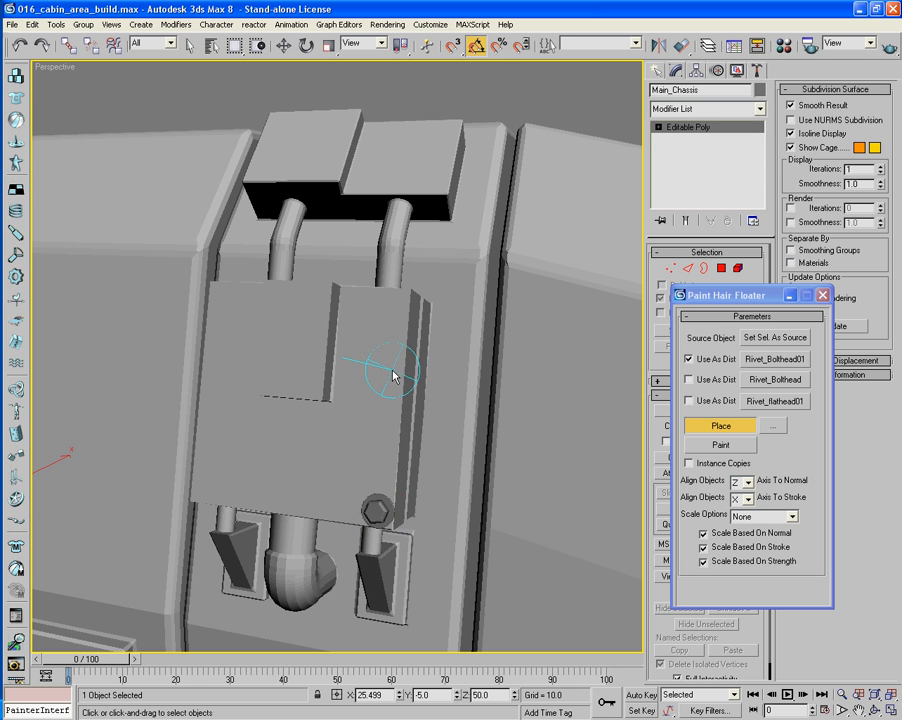
pyautogui.click(390, 308)
pyautogui.moveTo(222, 325); pyautogui.dragTo(335, 330, button='middle')
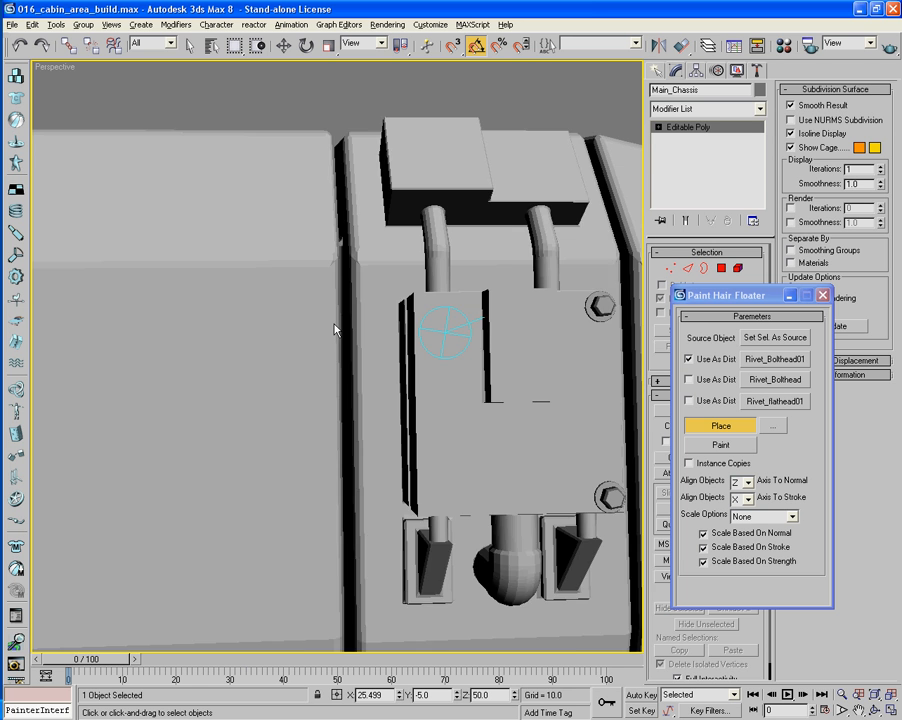
pyautogui.click(431, 316)
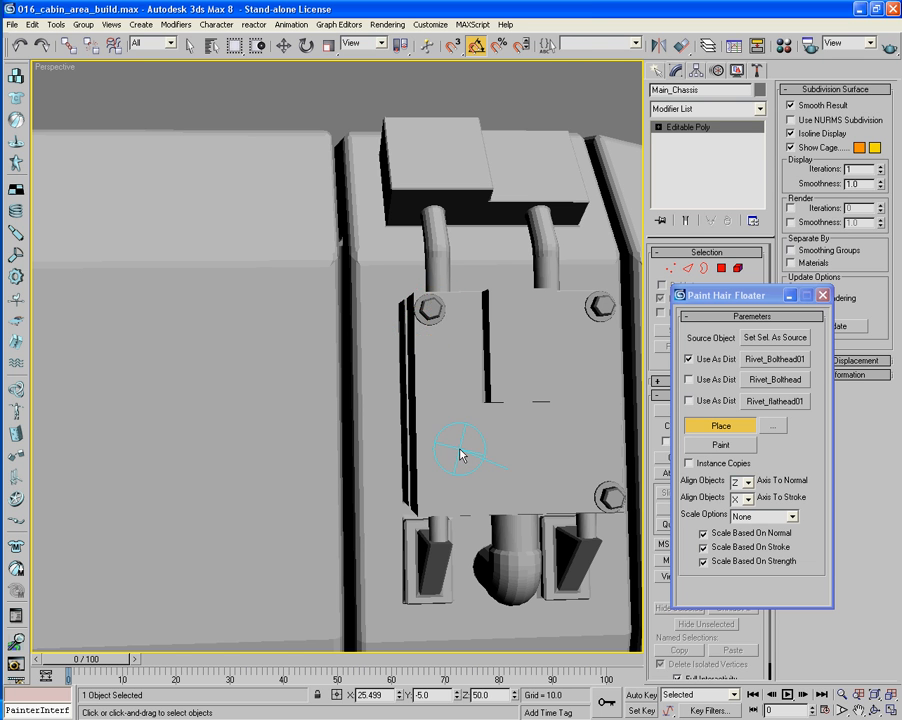
pyautogui.hotkey('ctrl', 'z')
pyautogui.click(433, 313)
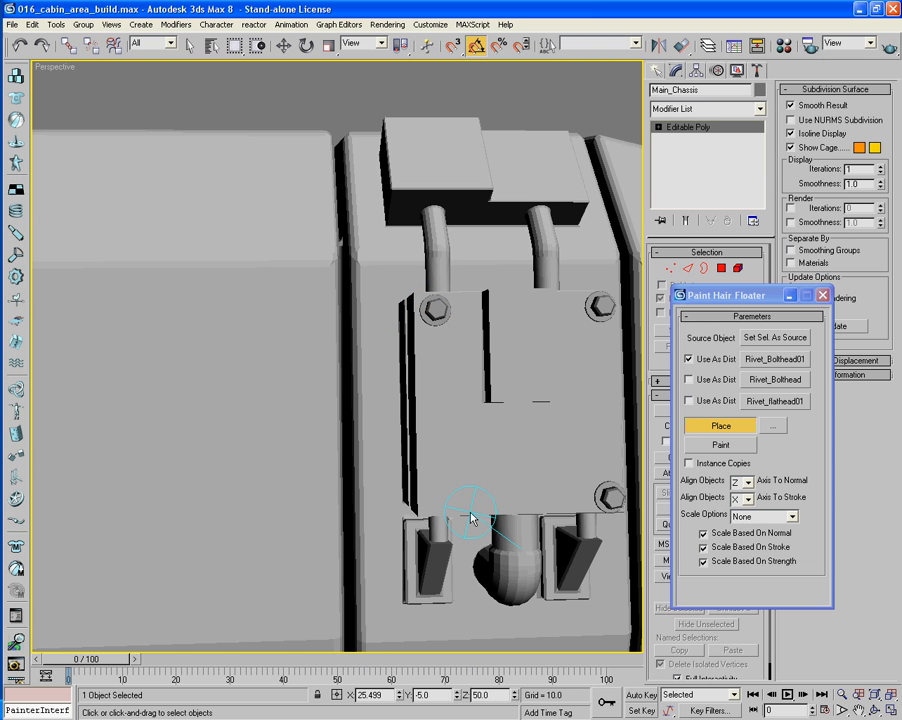
pyautogui.click(438, 502)
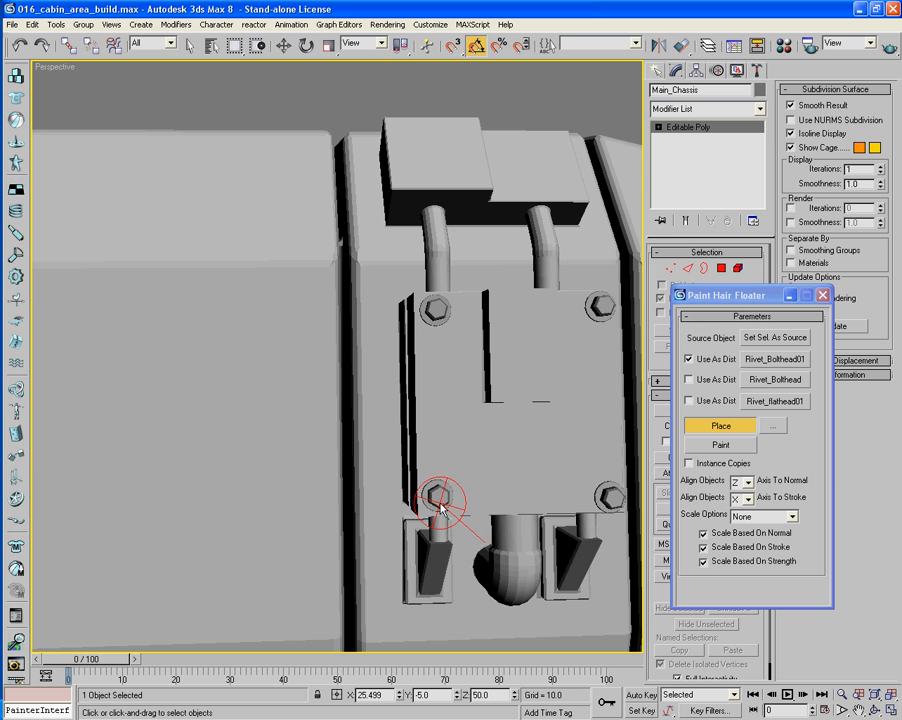
# Place two Rivet_Bolthead01 bolts near the outer edge of the lower half of the stepped box above the pipes.
pyautogui.keyDown('alt'); pyautogui.moveTo(482, 434); pyautogui.dragTo(370, 489, button='middle'); pyautogui.keyUp('alt')
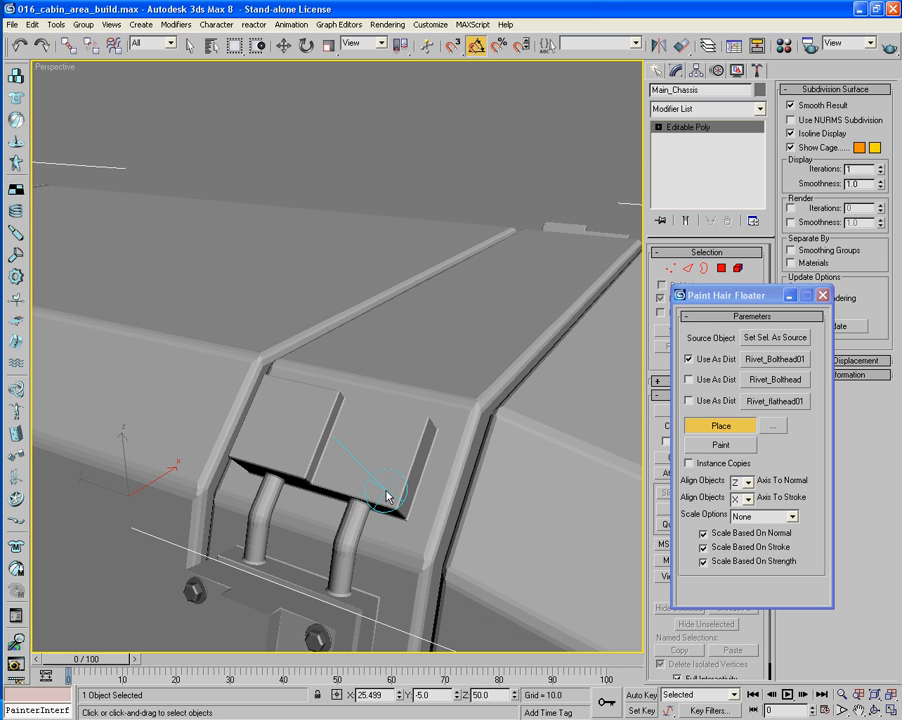
pyautogui.click(387, 493)
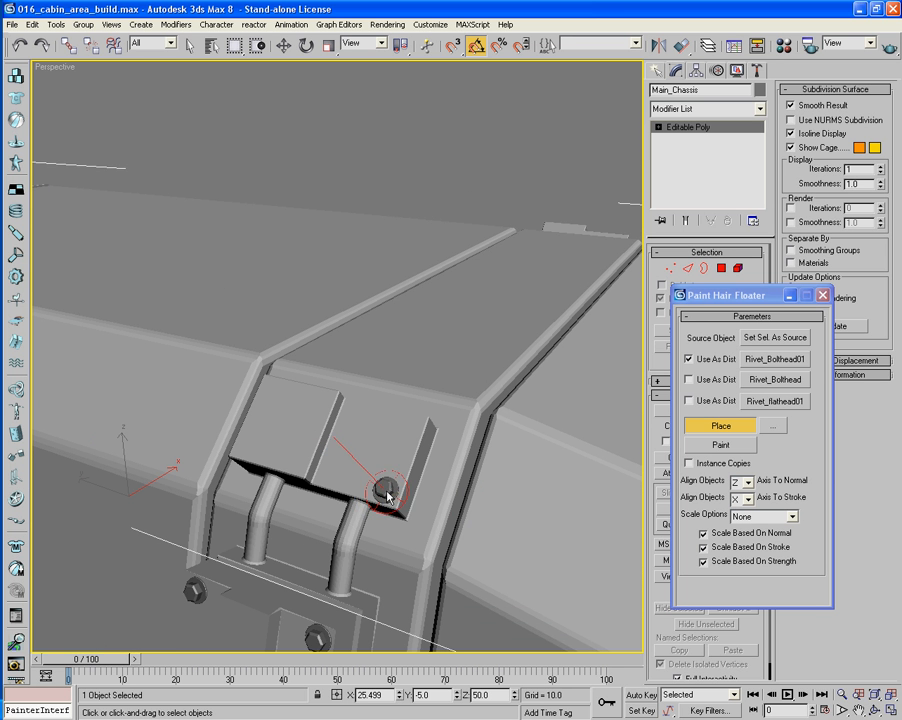
pyautogui.click(409, 430)
# Switch the distributed object to Rivet_flathead01 and place rivets at opposite corners of the raised half of the upper stepped box.
pyautogui.click(690, 361)
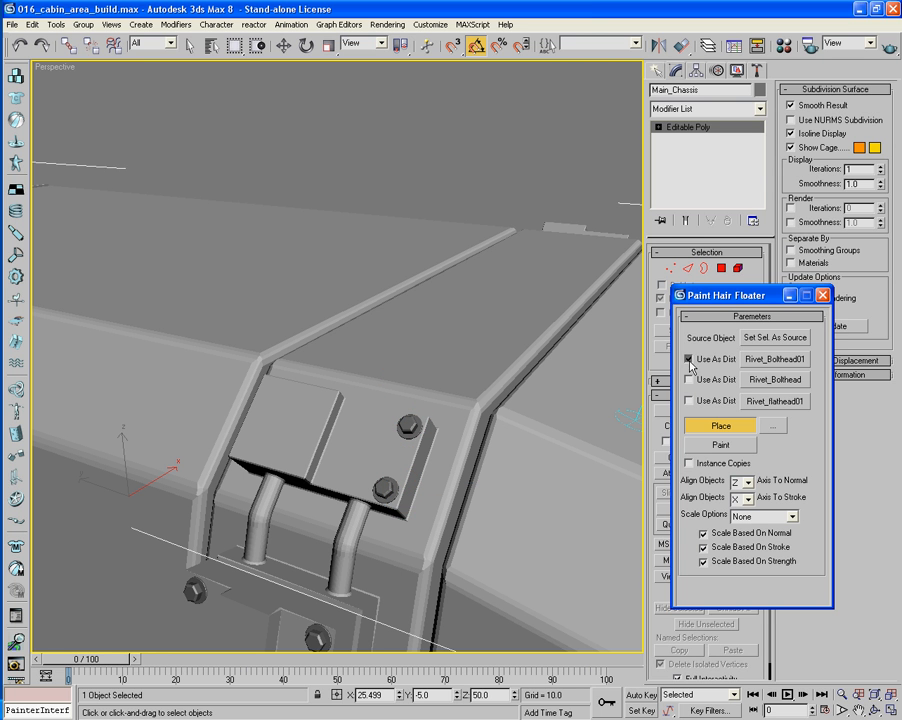
pyautogui.click(320, 405)
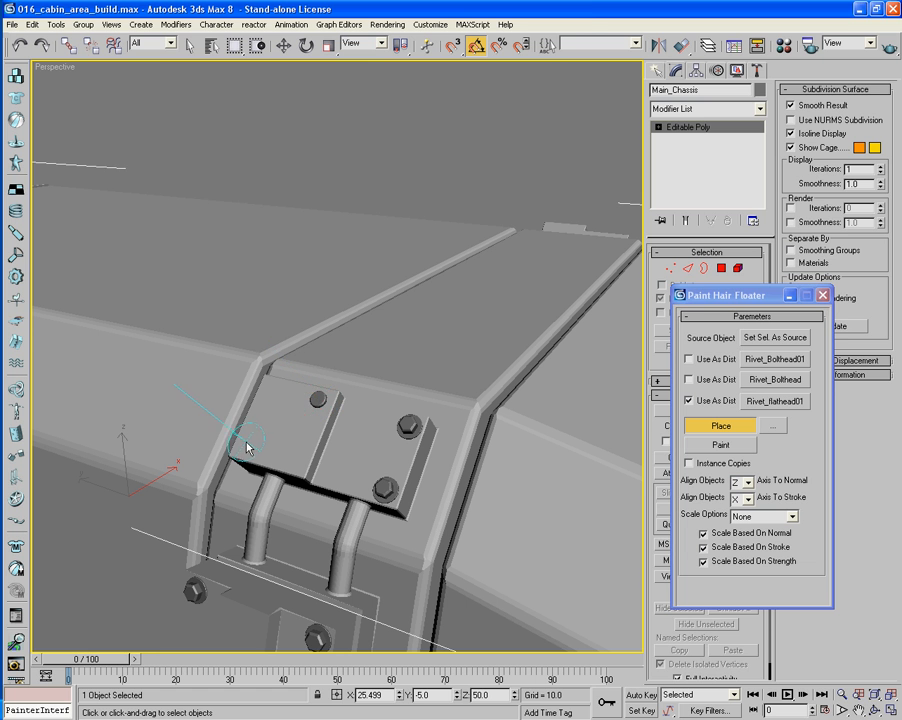
pyautogui.click(327, 402)
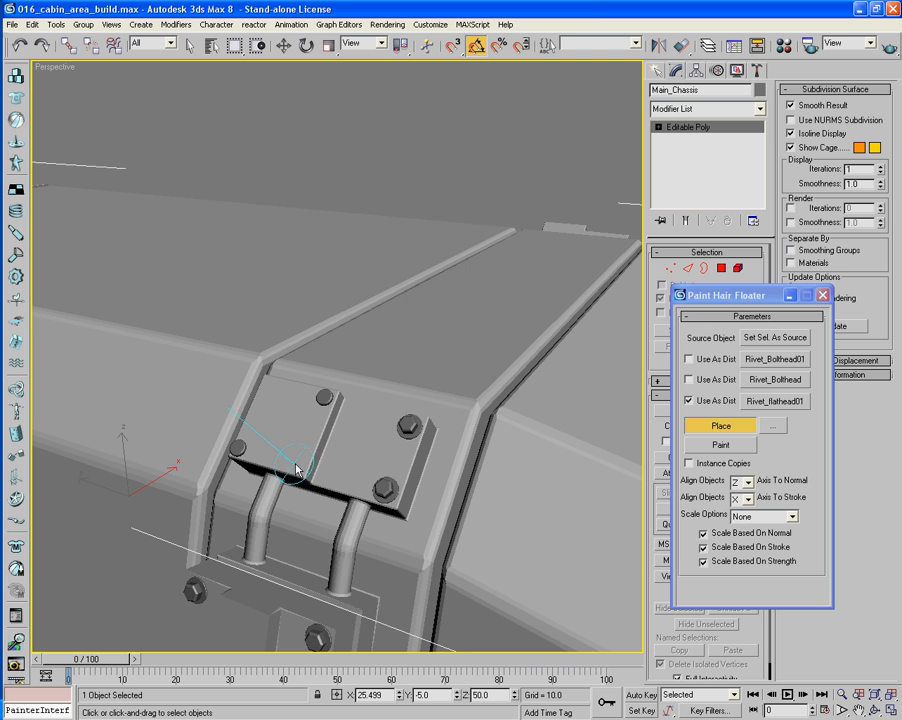
# Switch the distributed object back to Rivet_Bolthead and place a bolt on the cabin-facing side of the end exhaust grille box on the vehicle's other side.
pyautogui.keyDown('alt'); pyautogui.moveTo(236, 435); pyautogui.dragTo(341, 436, button='middle'); pyautogui.keyUp('alt')
pyautogui.moveTo(420, 432); pyautogui.dragTo(276, 426, button='middle')
pyautogui.scroll(-5, 455, 430)
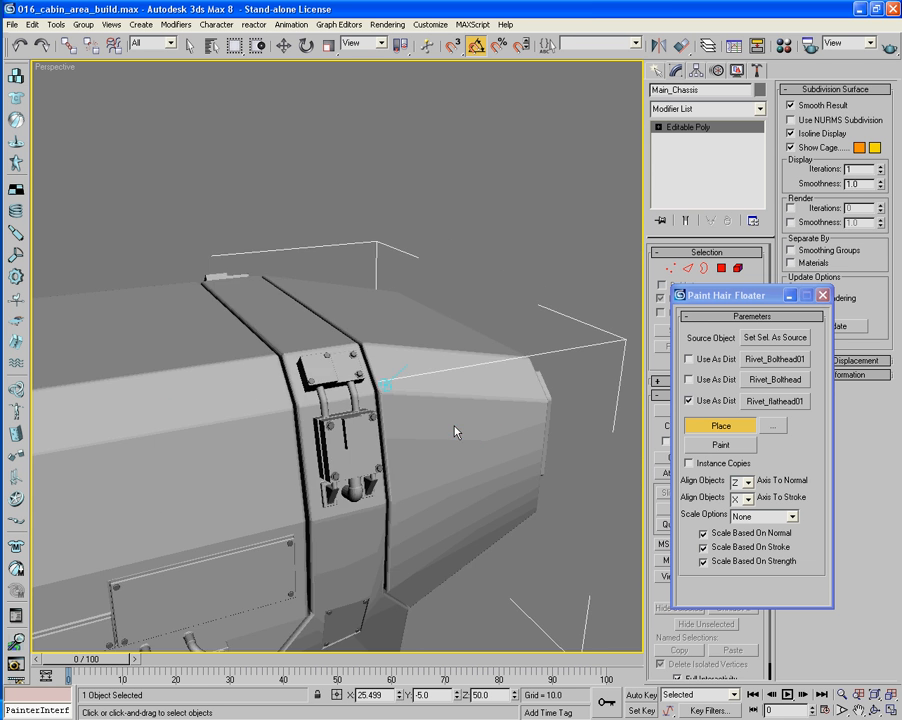
pyautogui.moveTo(455, 432)
pyautogui.keyDown('alt'); pyautogui.mouseDown(button='middle')
pyautogui.moveTo(419, 421)
pyautogui.moveTo(395, 428)
pyautogui.moveTo(418, 436)
pyautogui.moveTo(547, 409)
pyautogui.moveTo(447, 419)
pyautogui.moveTo(614, 423)
pyautogui.mouseUp(button='middle'); pyautogui.keyUp('alt')
pyautogui.scroll(-4, 487, 416)
pyautogui.keyDown('alt'); pyautogui.moveTo(432, 411); pyautogui.dragTo(520, 411, button='middle'); pyautogui.keyUp('alt')
pyautogui.scroll(4, 520, 411)
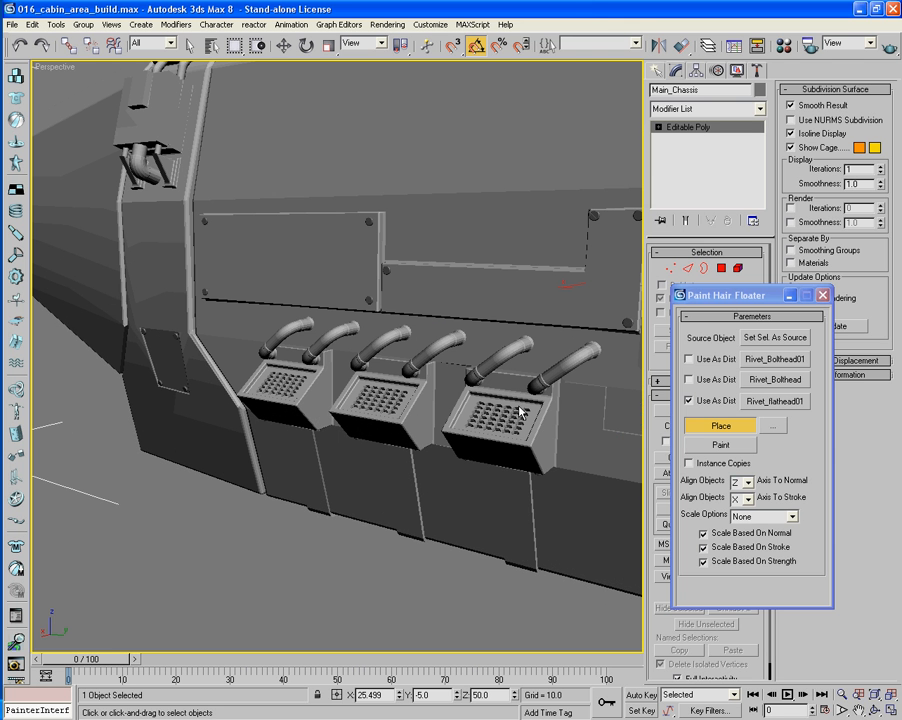
pyautogui.click(688, 380)
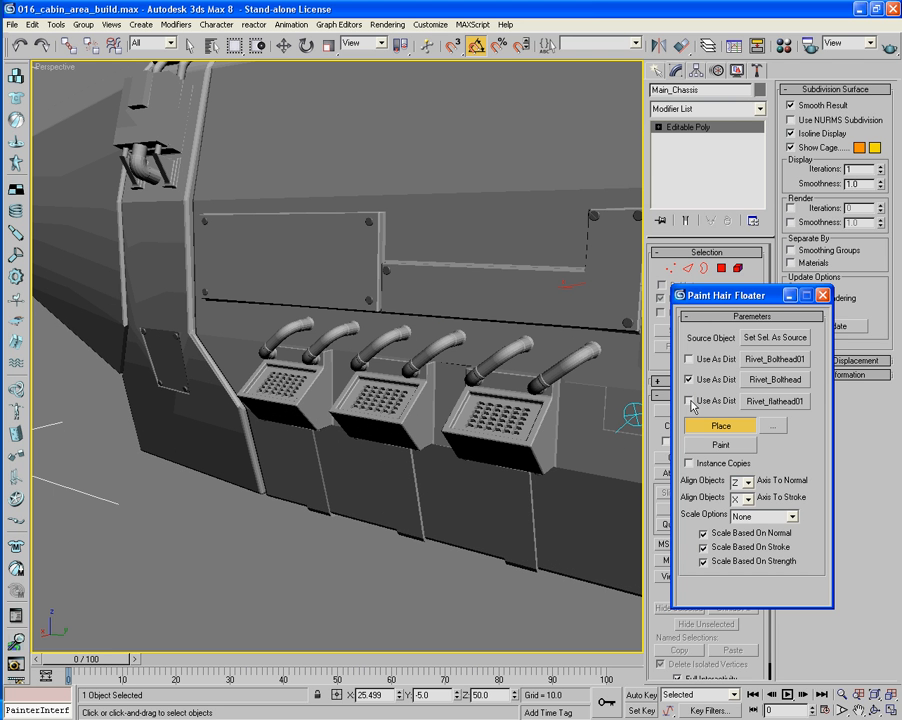
pyautogui.click(545, 442)
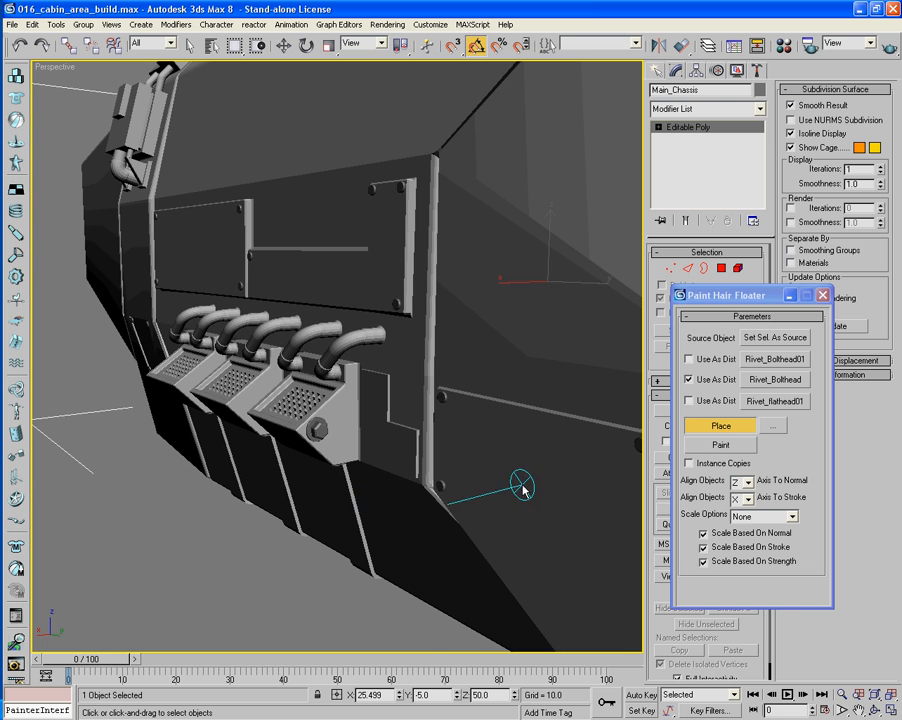
pyautogui.keyDown('alt'); pyautogui.moveTo(520, 453); pyautogui.dragTo(443, 427, button='middle'); pyautogui.keyUp('alt')
pyautogui.scroll(5, 438, 429)
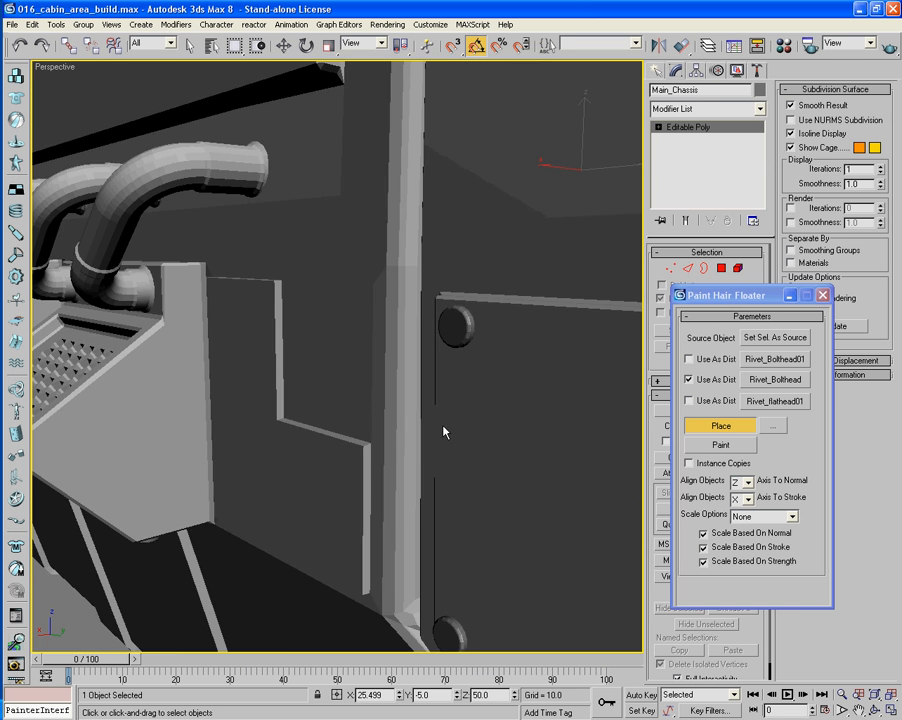
pyautogui.moveTo(385, 425); pyautogui.dragTo(515, 428, button='middle')
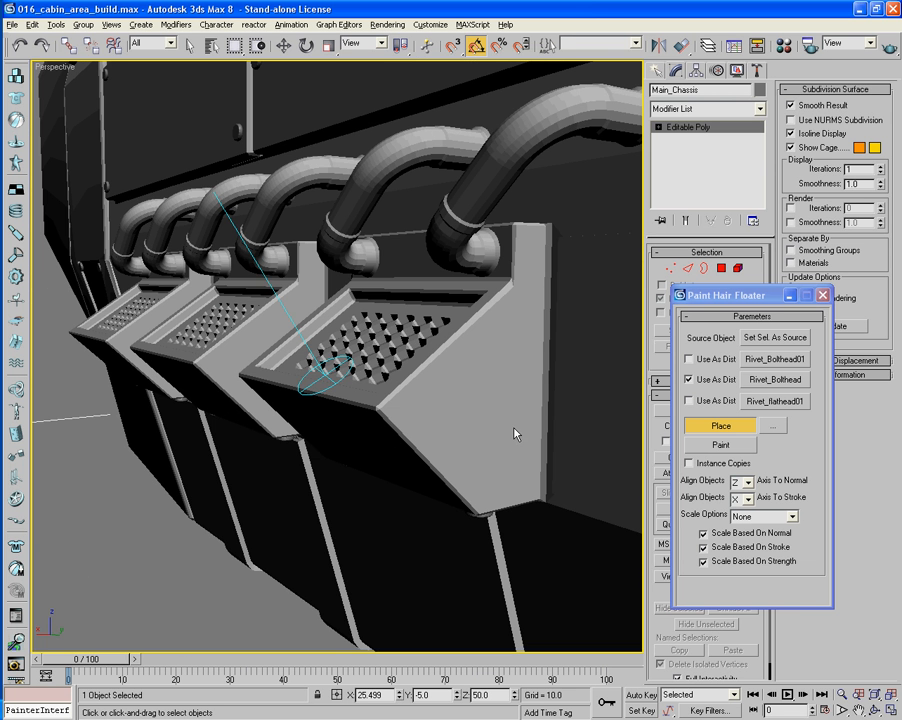
pyautogui.click(519, 333)
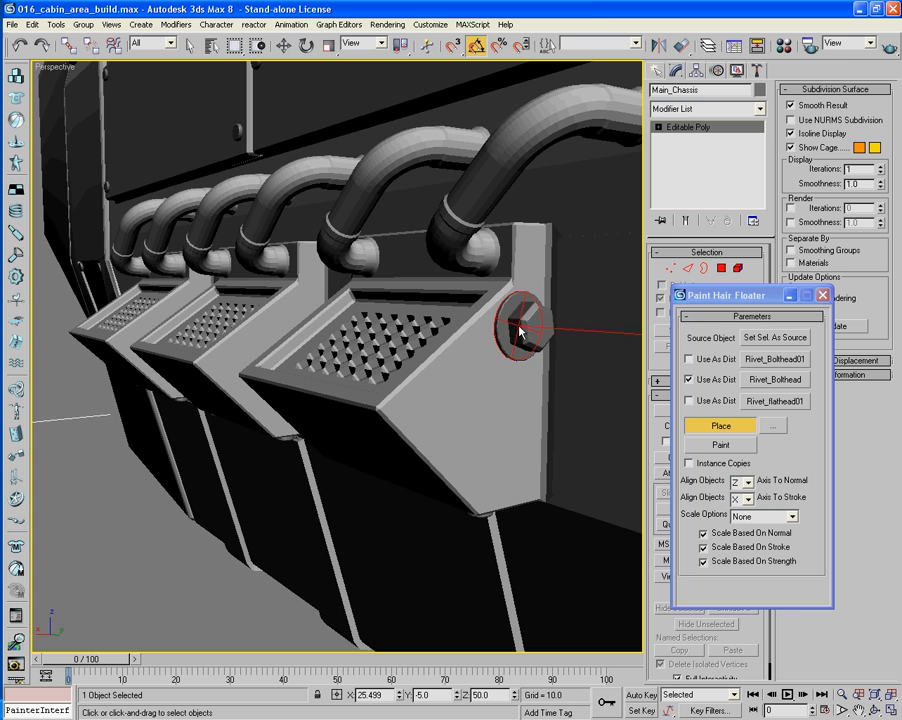
pyautogui.scroll(3, 498, 360)
pyautogui.scroll(3, 490, 358)
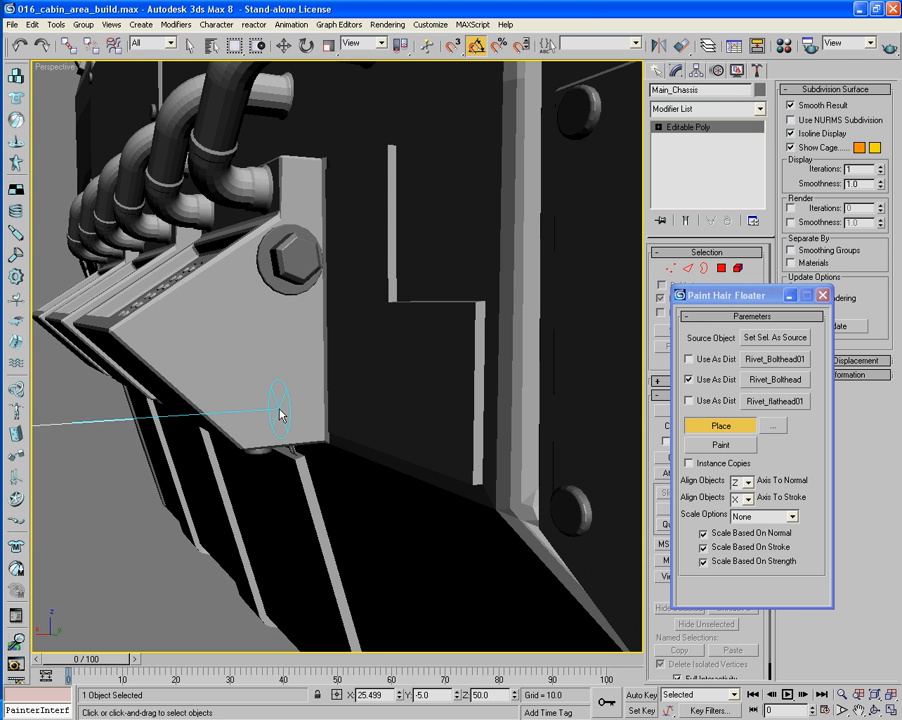
# Place a Rivet_Bolthead low on the exposed side of the nearest vent box, and an upper and lower one on the middle box's matching side.
pyautogui.scroll(-3, 292, 412)
pyautogui.scroll(2, 575, 405)
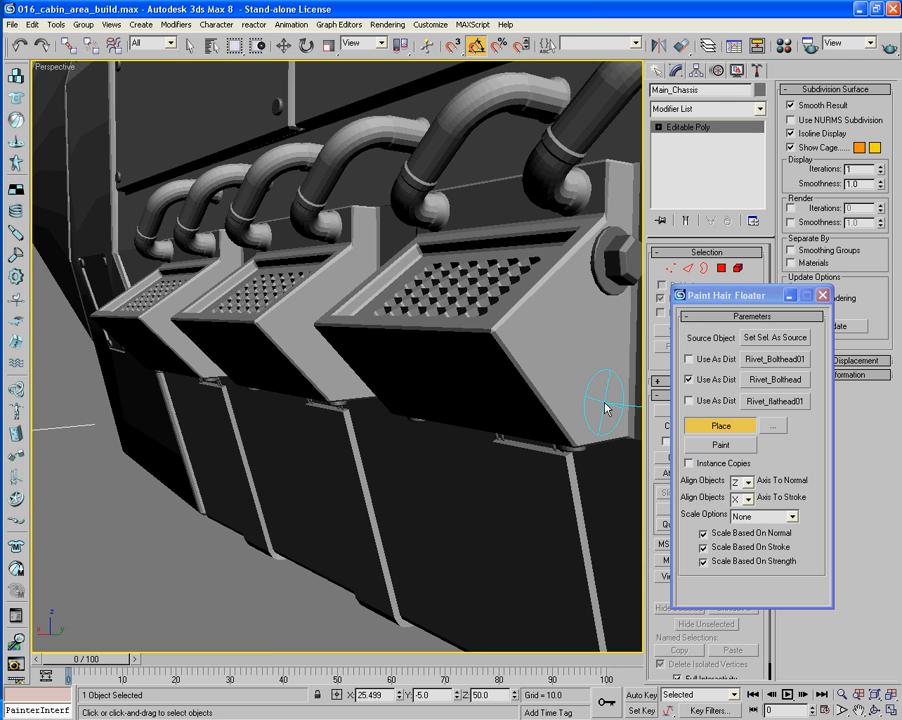
pyautogui.click(612, 402)
pyautogui.scroll(-3, 409, 368)
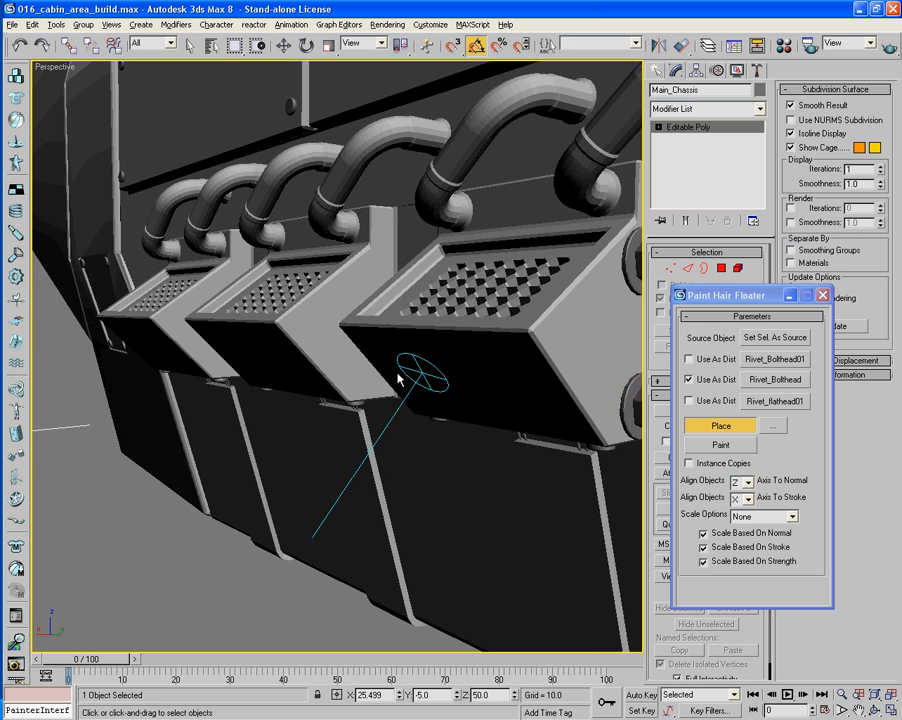
pyautogui.scroll(1, 573, 380)
pyautogui.moveTo(573, 380); pyautogui.dragTo(520, 380, button='middle')
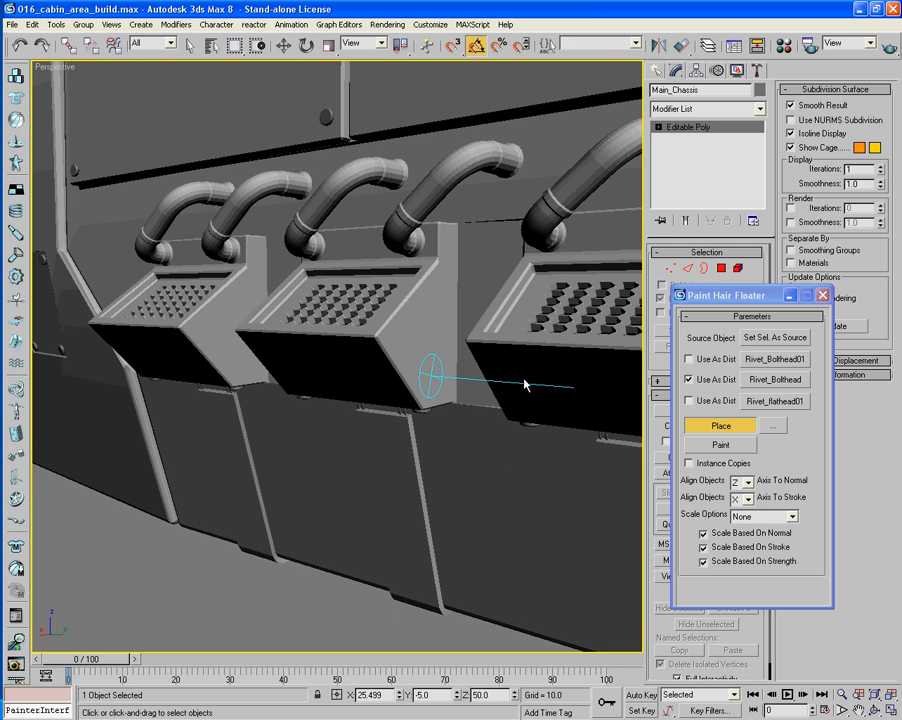
pyautogui.click(439, 383)
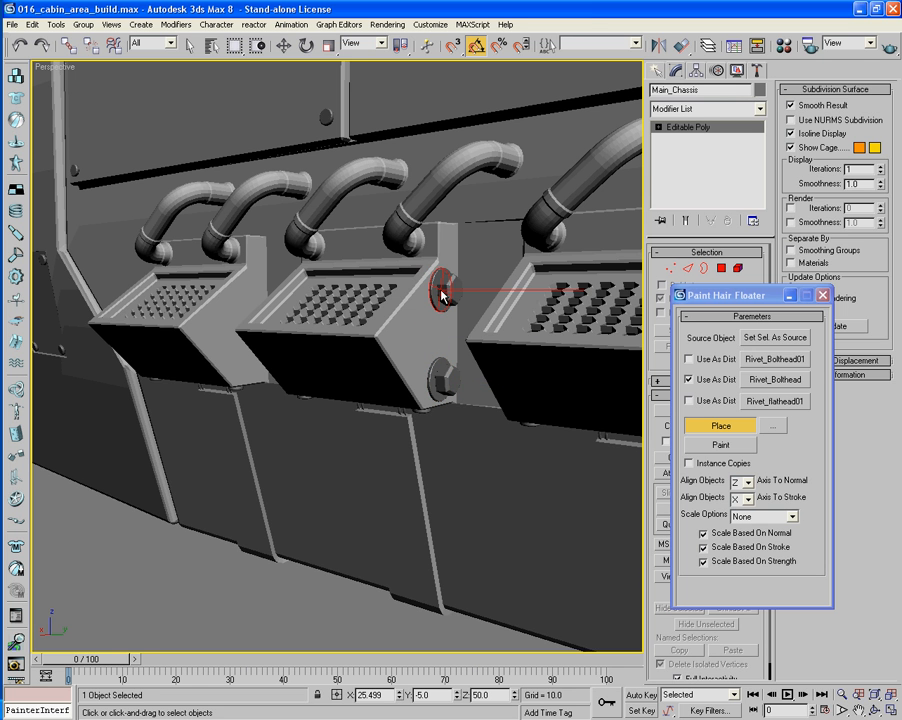
# Place an upper and a lower Rivet_Bolthead on both side faces of the vent box at the far end of the row.
pyautogui.moveTo(310, 292)
pyautogui.keyDown('alt'); pyautogui.mouseDown(button='middle')
pyautogui.moveTo(445, 315)
pyautogui.moveTo(447, 323)
pyautogui.mouseUp(button='middle'); pyautogui.keyUp('alt')
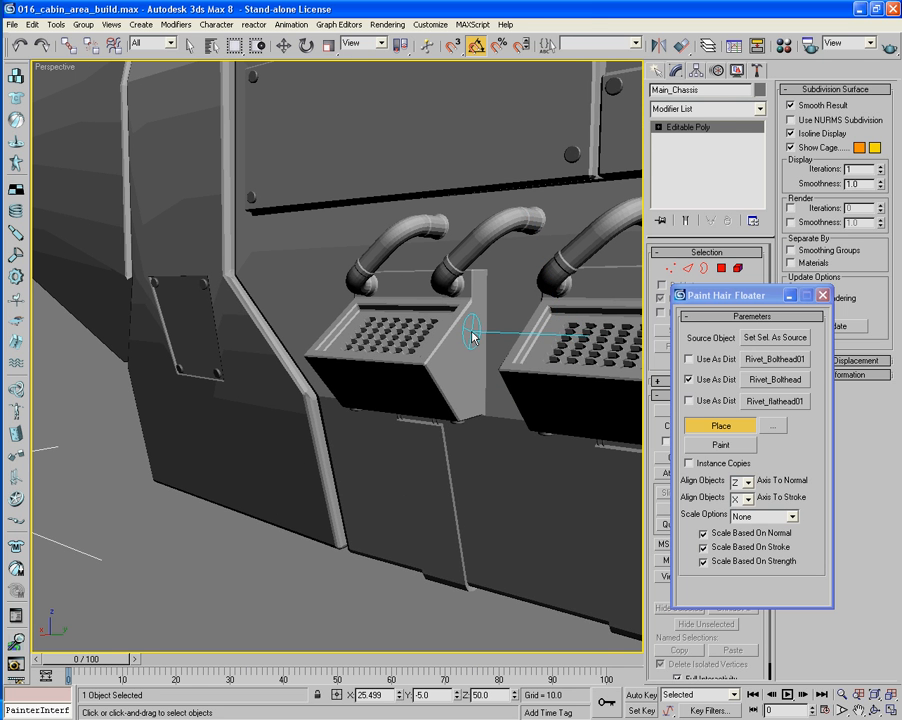
pyautogui.click(473, 332)
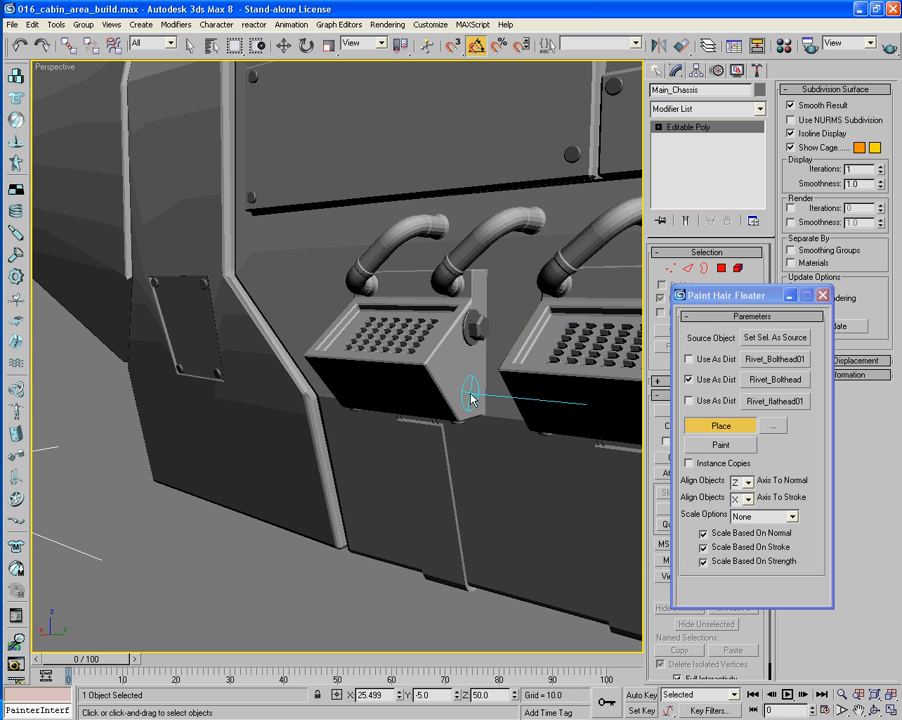
pyautogui.click(473, 403)
pyautogui.keyDown('alt'); pyautogui.moveTo(473, 403); pyautogui.dragTo(247, 402, button='middle'); pyautogui.keyUp('alt')
pyautogui.scroll(5, 250, 405)
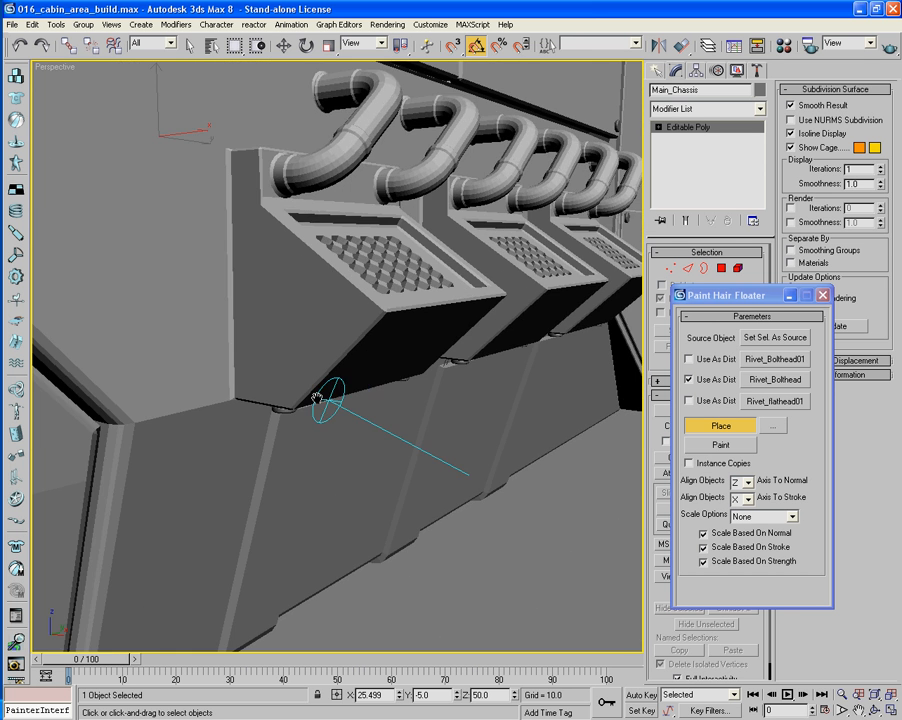
pyautogui.click(264, 372)
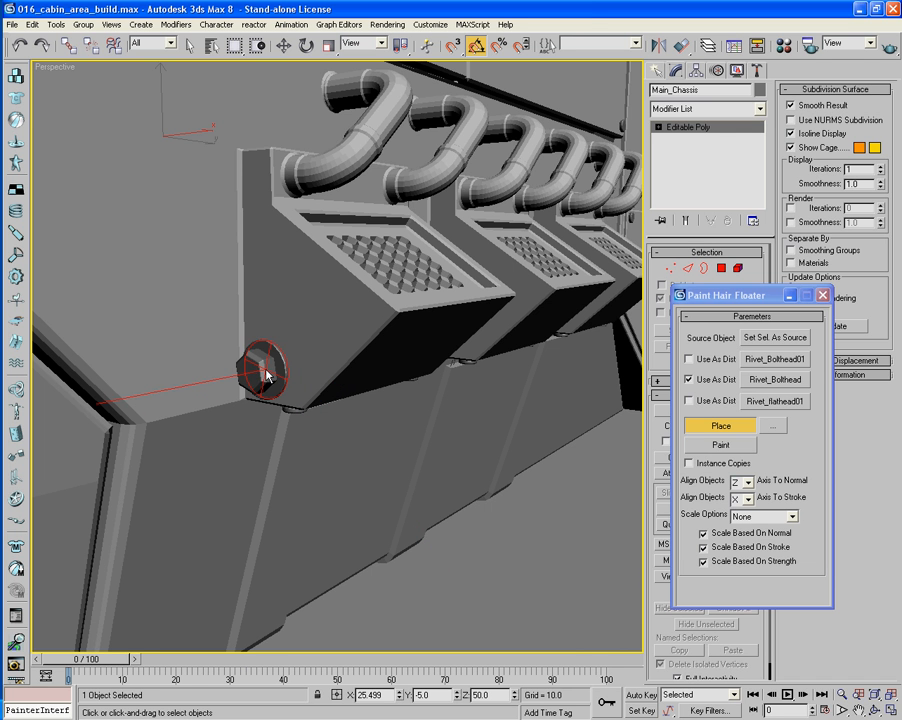
pyautogui.click(266, 254)
# Place an upper and a lower Rivet_Bolthead on the opposite side face of the middle vent box.
pyautogui.moveTo(266, 254)
pyautogui.keyDown('alt'); pyautogui.mouseDown(button='middle')
pyautogui.moveTo(320, 280)
pyautogui.moveTo(236, 282)
pyautogui.mouseUp(button='middle'); pyautogui.keyUp('alt')
pyautogui.moveTo(427, 292); pyautogui.dragTo(225, 292, button='middle')
pyautogui.moveTo(225, 292)
pyautogui.keyDown('alt'); pyautogui.mouseDown(button='middle')
pyautogui.moveTo(268, 295)
pyautogui.moveTo(320, 260)
pyautogui.moveTo(321, 245)
pyautogui.mouseUp(button='middle'); pyautogui.keyUp('alt')
pyautogui.scroll(2, 268, 292)
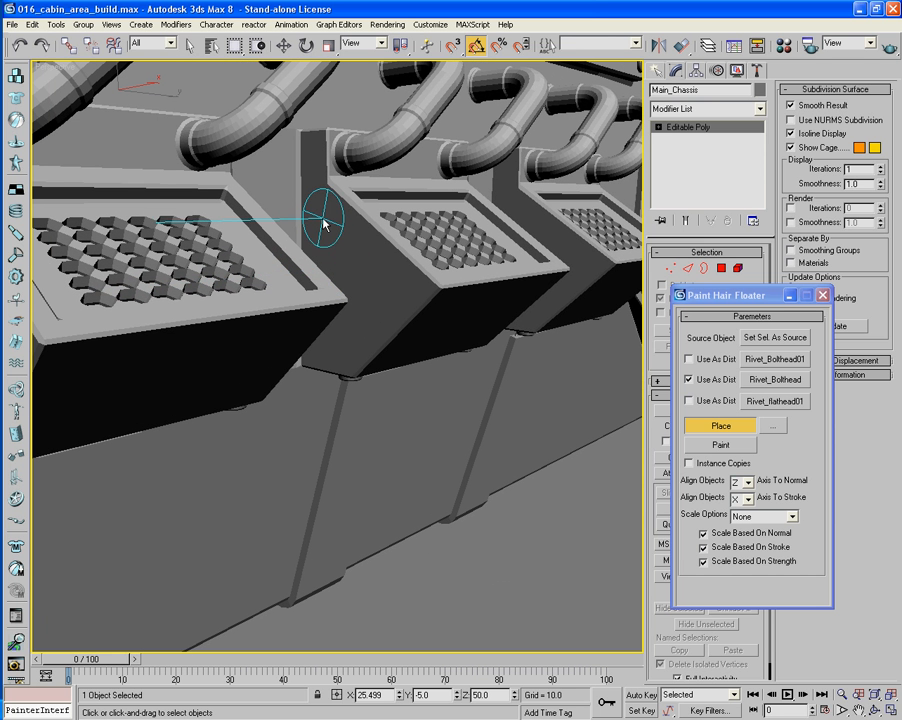
pyautogui.click(314, 215)
pyautogui.moveTo(342, 225)
pyautogui.keyDown('alt'); pyautogui.mouseDown(button='middle')
pyautogui.moveTo(352, 240)
pyautogui.moveTo(300, 320)
pyautogui.mouseUp(button='middle'); pyautogui.keyUp('alt')
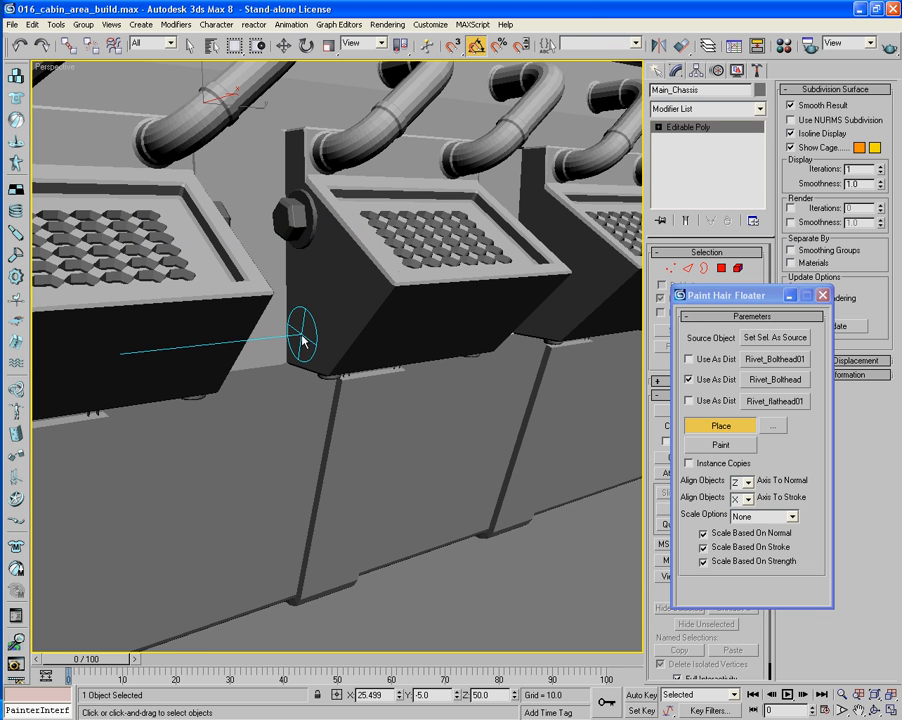
pyautogui.click(303, 342)
# Place an upper and a lower Rivet_Bolthead on the remaining bare side of the last vent box and end placement mode.
pyautogui.keyDown('alt'); pyautogui.moveTo(303, 342); pyautogui.dragTo(298, 346, button='middle'); pyautogui.keyUp('alt')
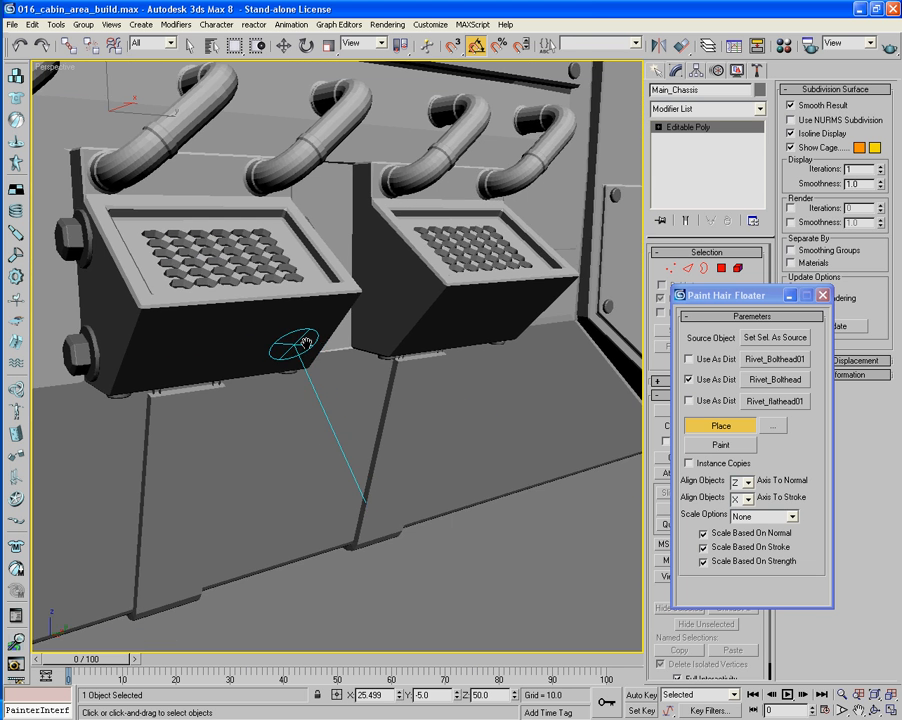
pyautogui.click(364, 236)
pyautogui.click(362, 323)
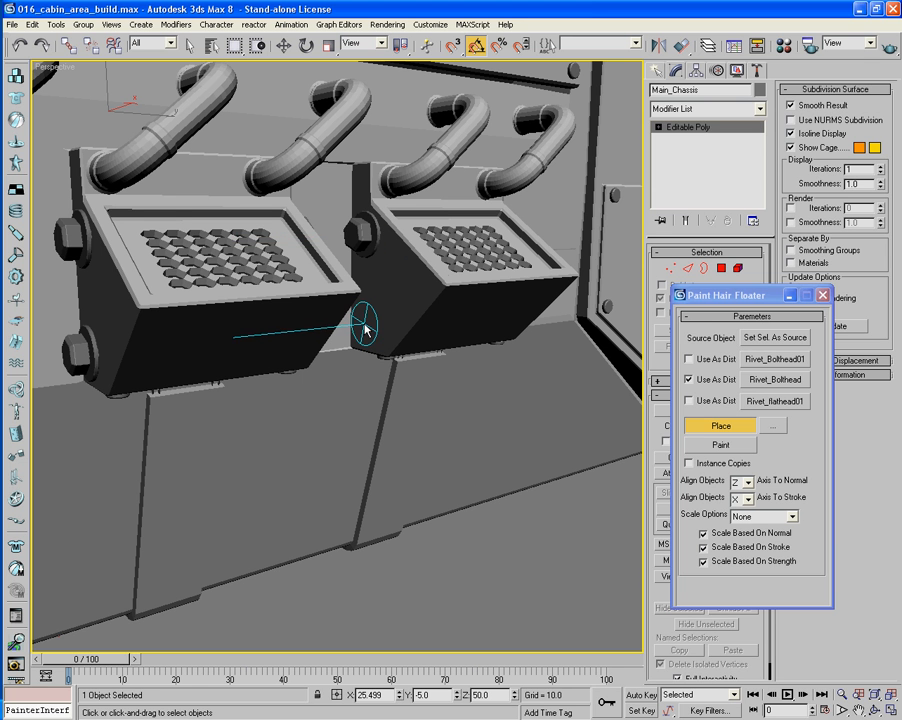
pyautogui.click(755, 429)
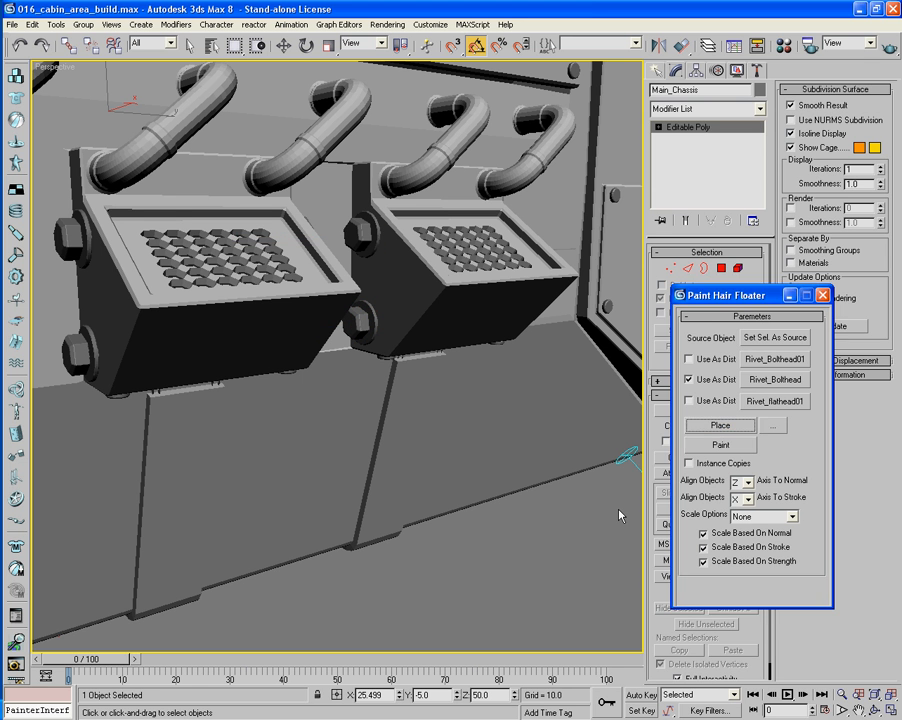
# Minimize the Paint Hair floater and inspect the whole vehicle from the front and side.
pyautogui.scroll(-5, 534, 489)
pyautogui.keyDown('alt'); pyautogui.moveTo(534, 489); pyautogui.dragTo(340, 495, button='middle'); pyautogui.keyUp('alt')
pyautogui.scroll(5, 340, 495)
pyautogui.scroll(-4, 340, 495)
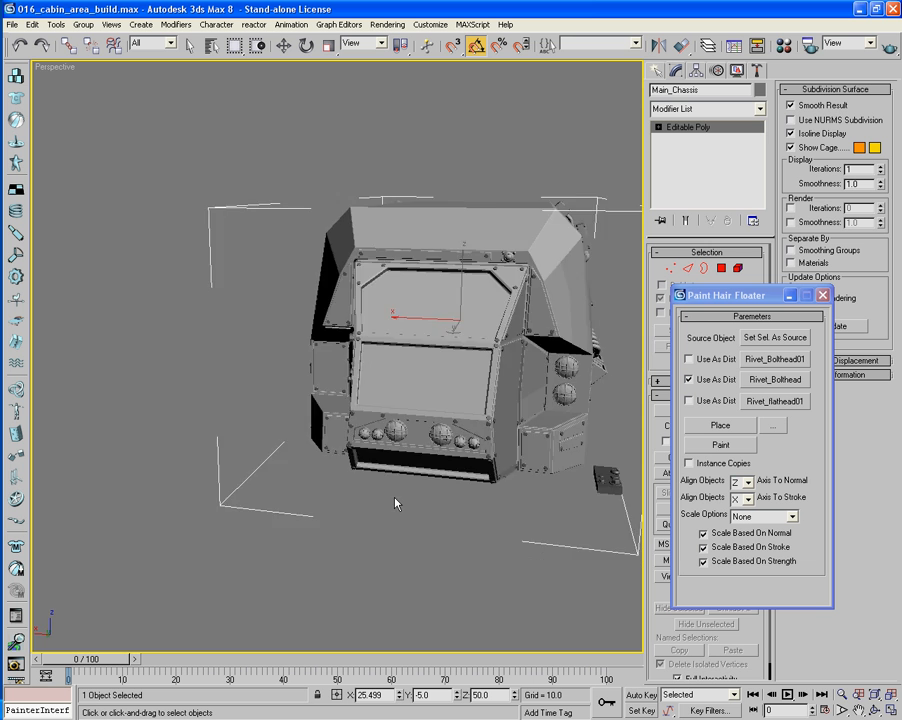
pyautogui.keyDown('alt'); pyautogui.moveTo(395, 503); pyautogui.dragTo(403, 473, button='middle'); pyautogui.keyUp('alt')
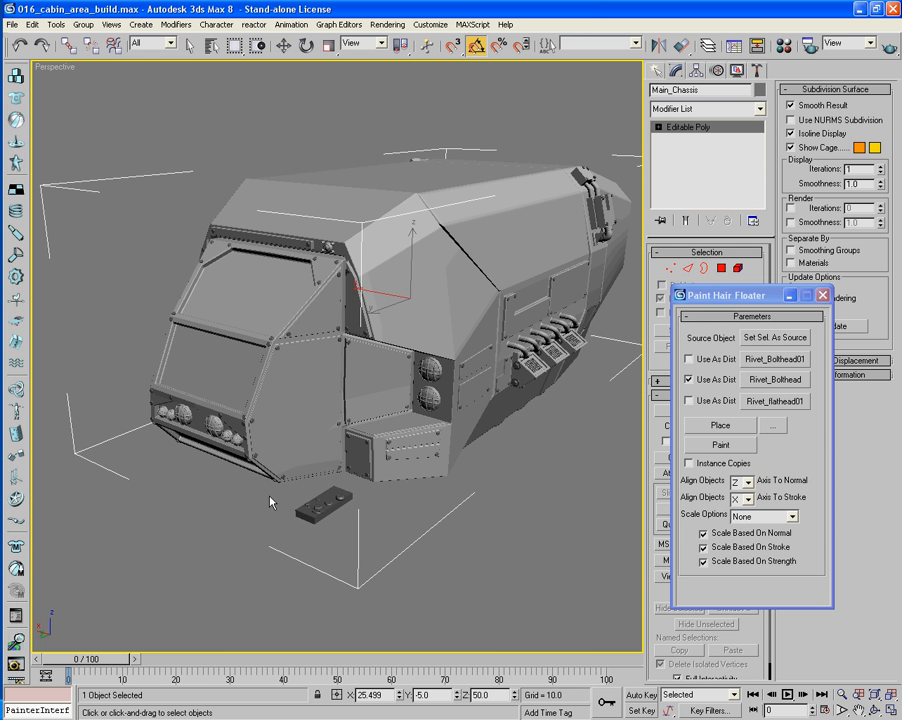
pyautogui.keyDown('alt'); pyautogui.moveTo(173, 491); pyautogui.dragTo(175, 450, button='middle'); pyautogui.keyUp('alt')
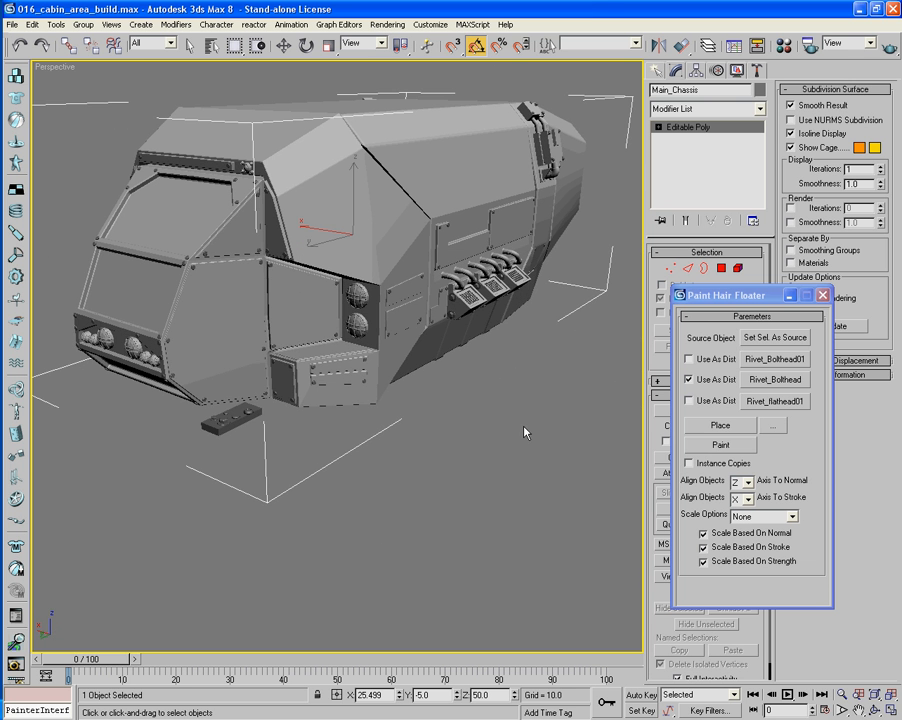
pyautogui.click(790, 296)
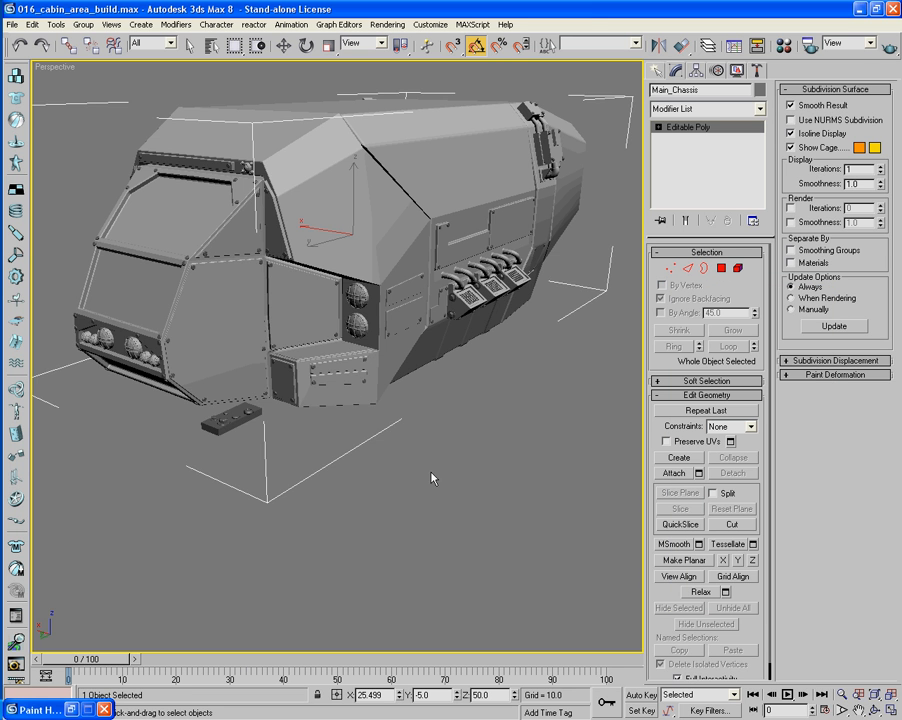
pyautogui.keyDown('alt'); pyautogui.moveTo(431, 477); pyautogui.dragTo(424, 418, button='middle'); pyautogui.keyUp('alt')
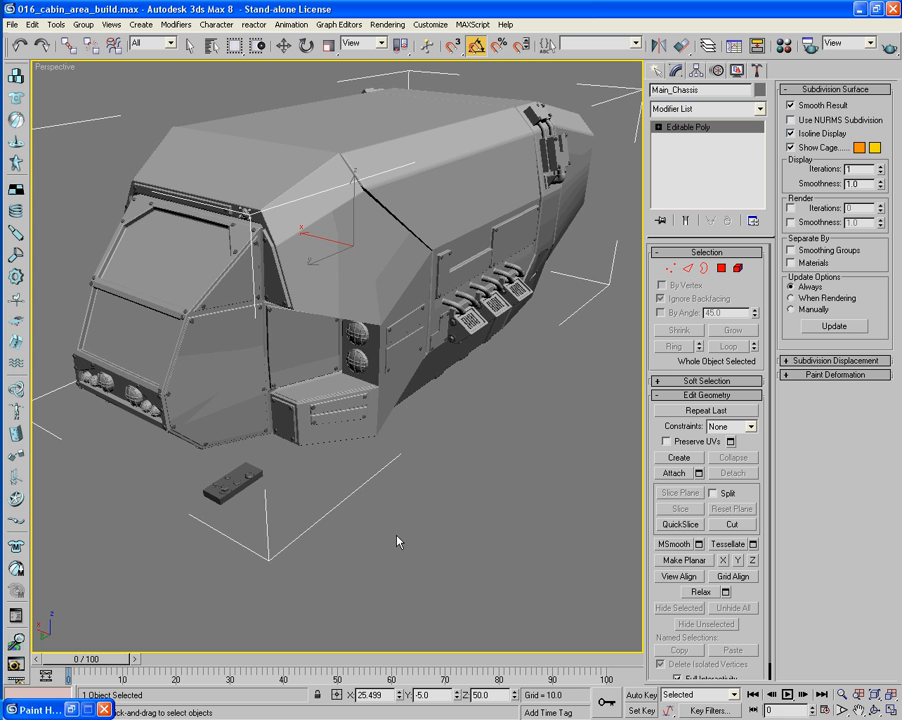
pyautogui.keyDown('alt'); pyautogui.moveTo(397, 536); pyautogui.dragTo(490, 484, button='middle'); pyautogui.keyUp('alt')
pyautogui.rightClick(500, 420)
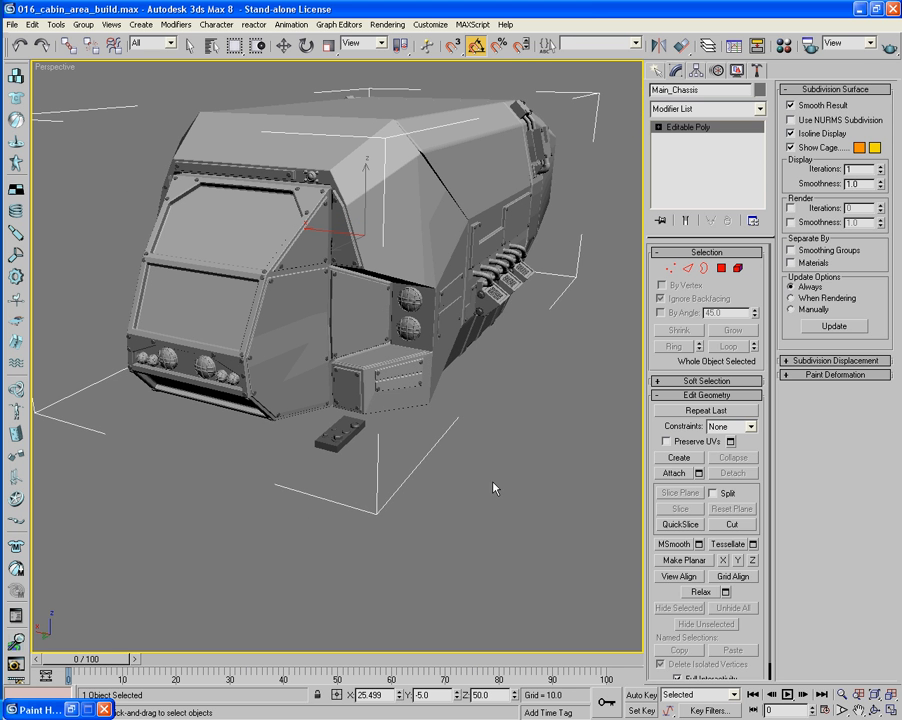
pyautogui.moveTo(350, 448)
pyautogui.keyDown('alt'); pyautogui.mouseDown(button='middle')
pyautogui.moveTo(376, 447)
pyautogui.moveTo(338, 437)
pyautogui.mouseUp(button='middle'); pyautogui.keyUp('alt')
pyautogui.scroll(-8, 354, 437)
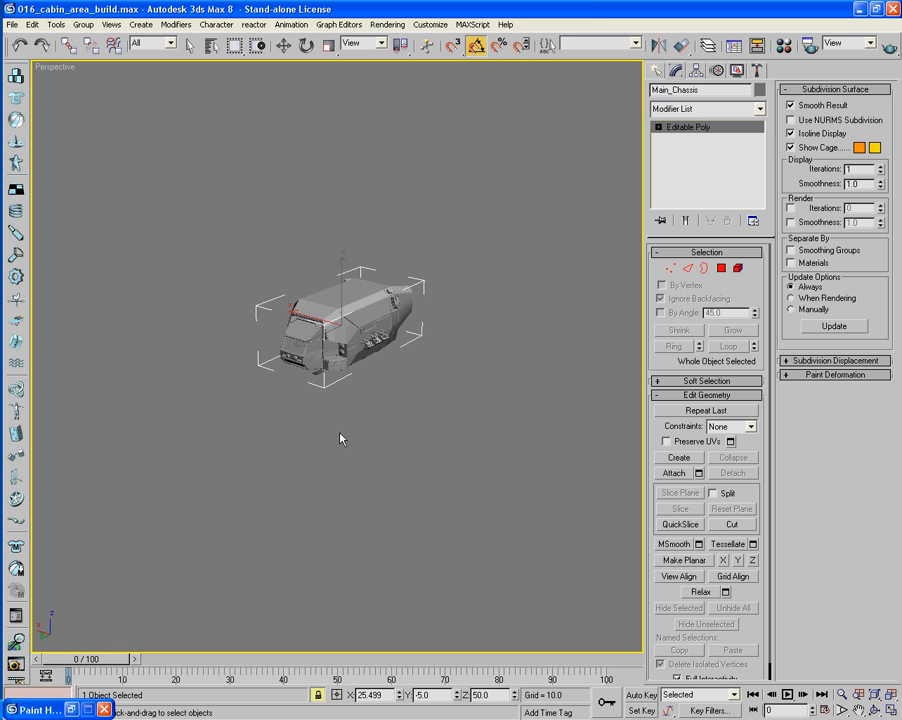
# Select Object01 by name to locate it in the scene, and reselect Main_Chassis.
pyautogui.press('h')
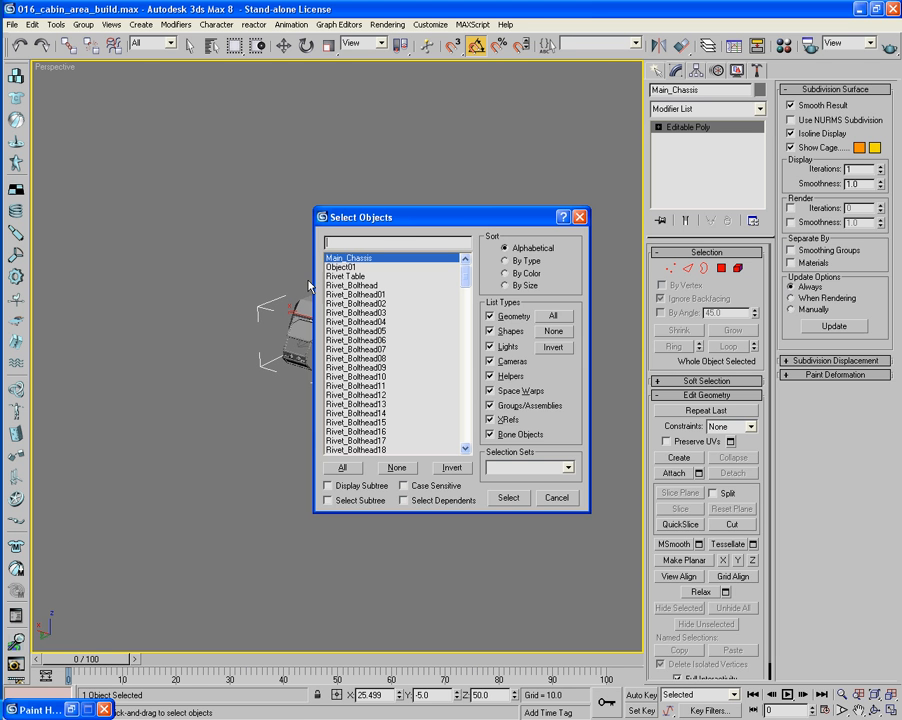
pyautogui.doubleClick(332, 267)
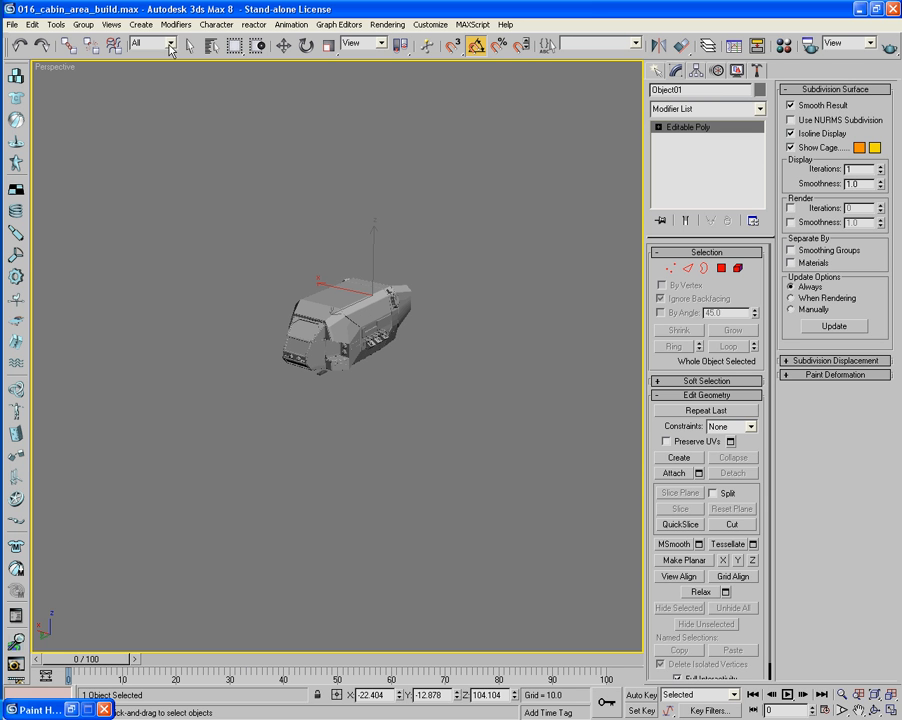
pyautogui.click(348, 287)
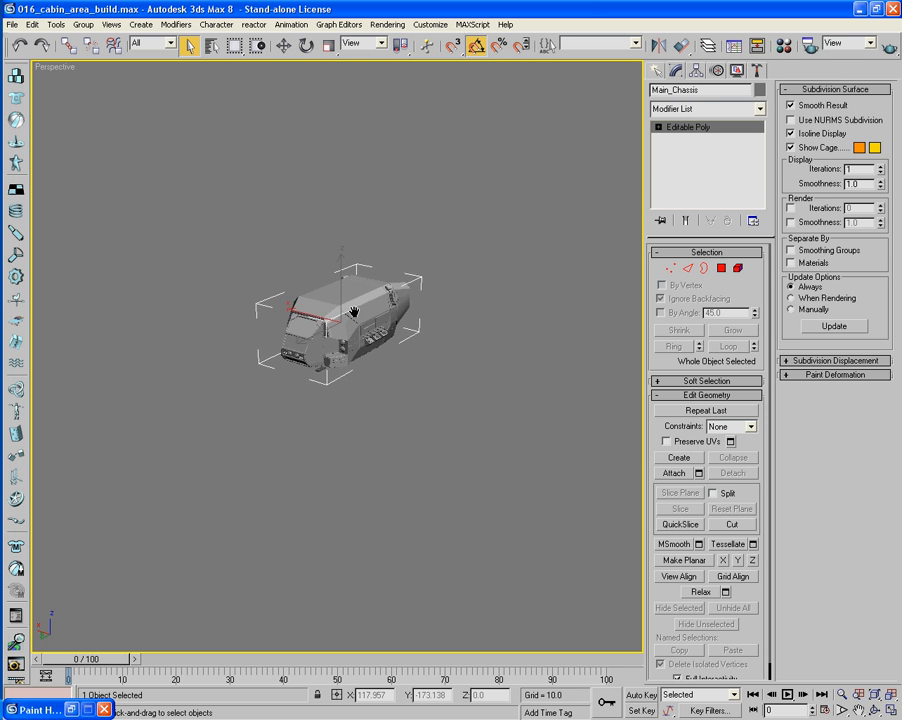
# Group the rivet table below the vehicle with its sample rivets under the default group name, and hide the group.
pyautogui.scroll(5, 348, 287)
pyautogui.scroll(6, 360, 350)
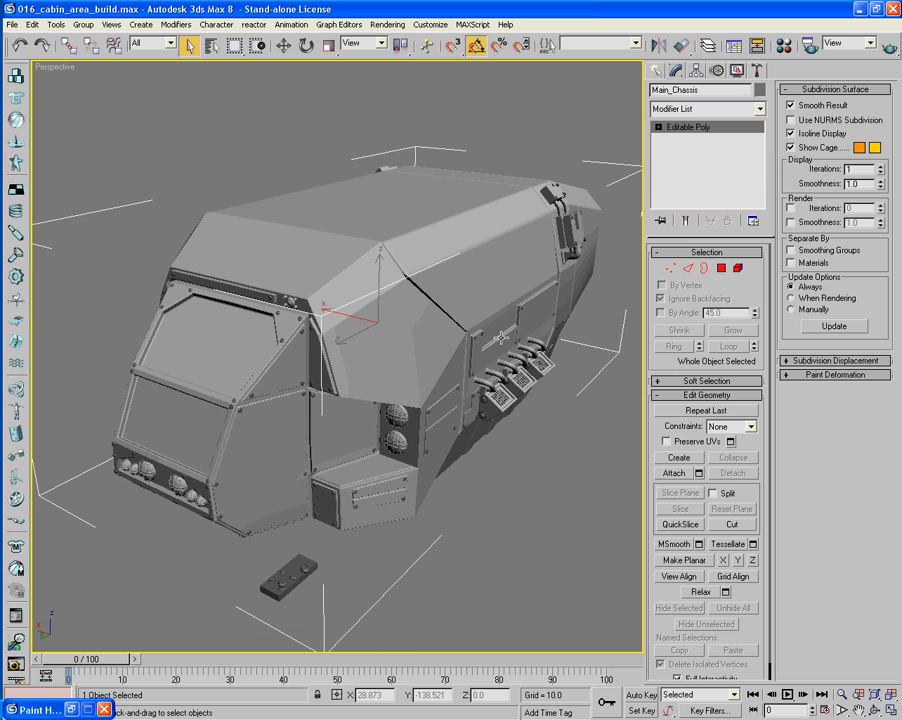
pyautogui.keyDown('alt'); pyautogui.moveTo(365, 461); pyautogui.dragTo(365, 510, button='middle'); pyautogui.keyUp('alt')
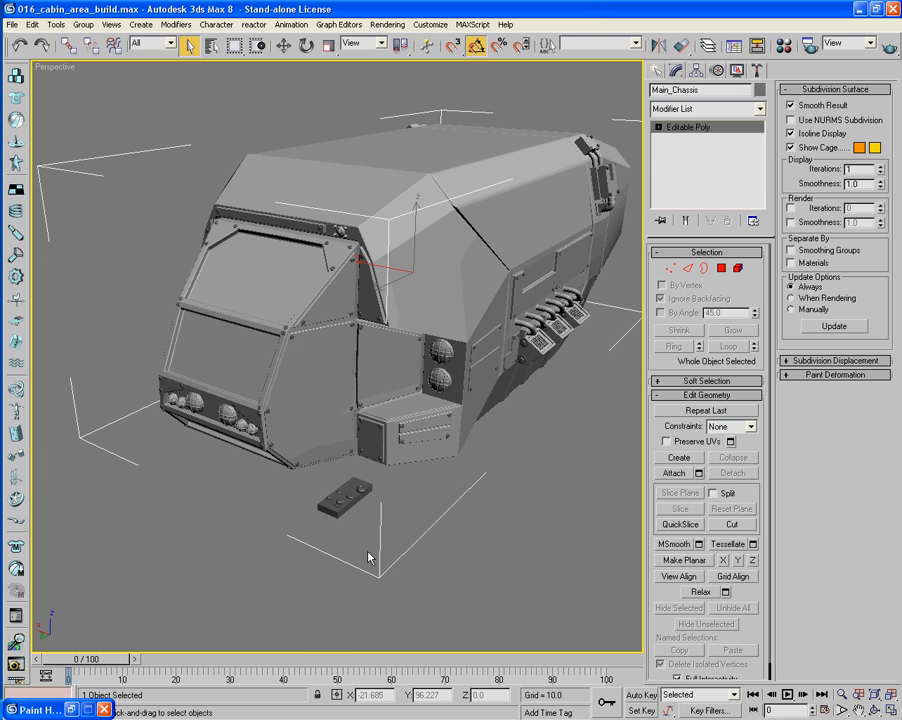
pyautogui.moveTo(368, 557); pyautogui.dragTo(300, 475)
pyautogui.rightClick(342, 487)
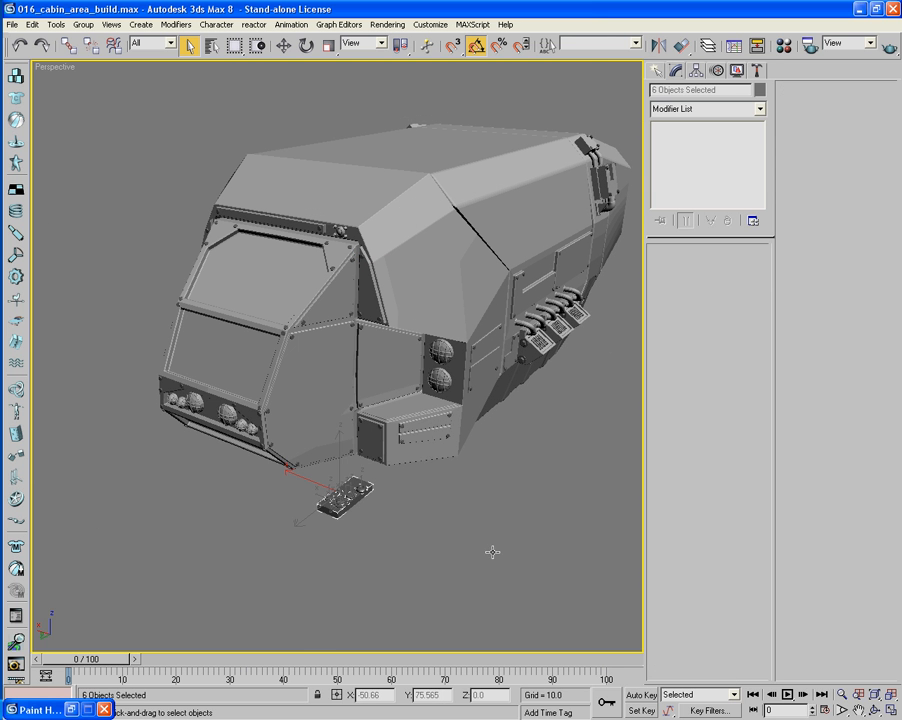
pyautogui.click(83, 24)
pyautogui.click(80, 39)
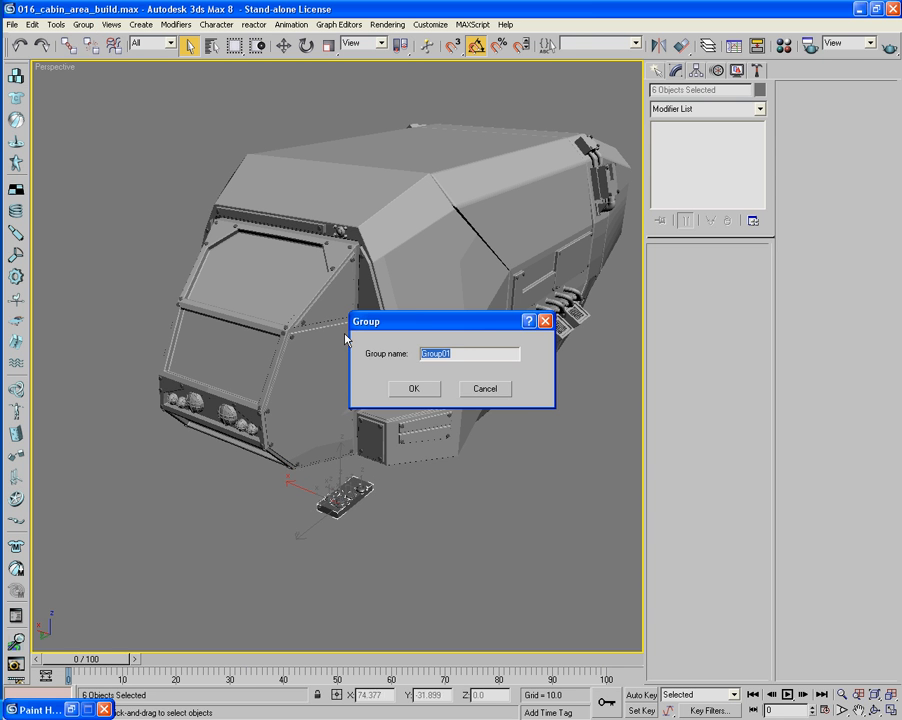
pyautogui.click(400, 389)
pyautogui.rightClick(340, 490)
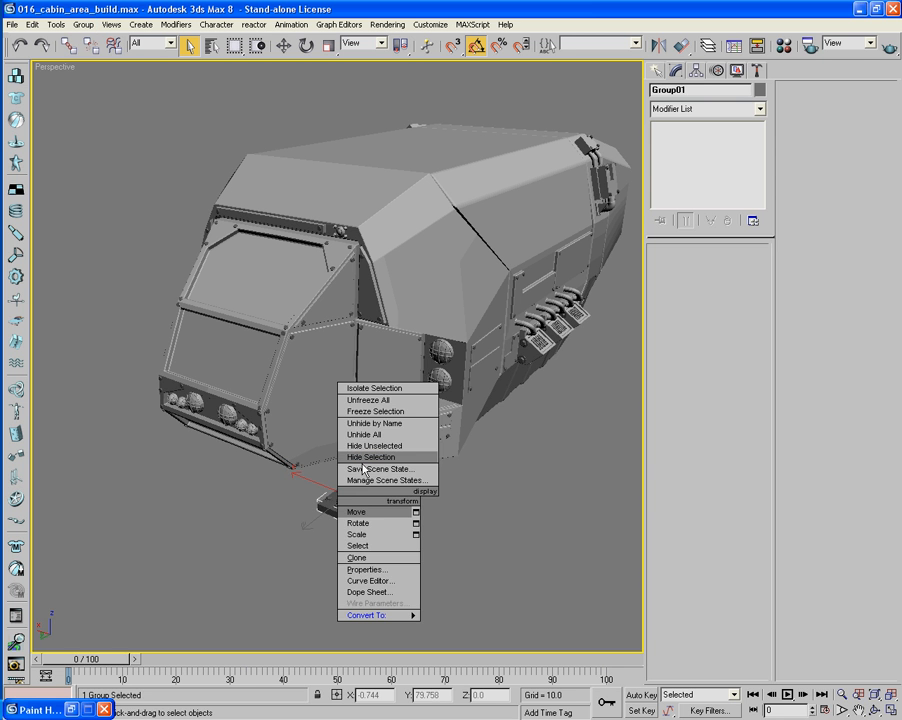
pyautogui.click(366, 457)
# Select Object01 by name and frame it to examine where its geometry lies.
pyautogui.click(341, 338)
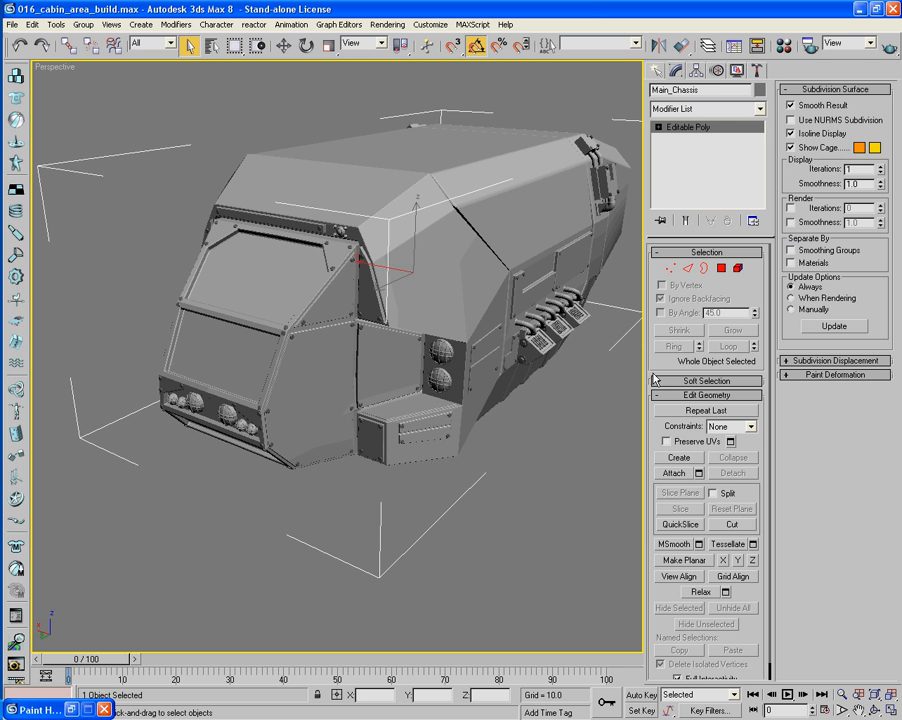
pyautogui.click(700, 473)
pyautogui.press('h')
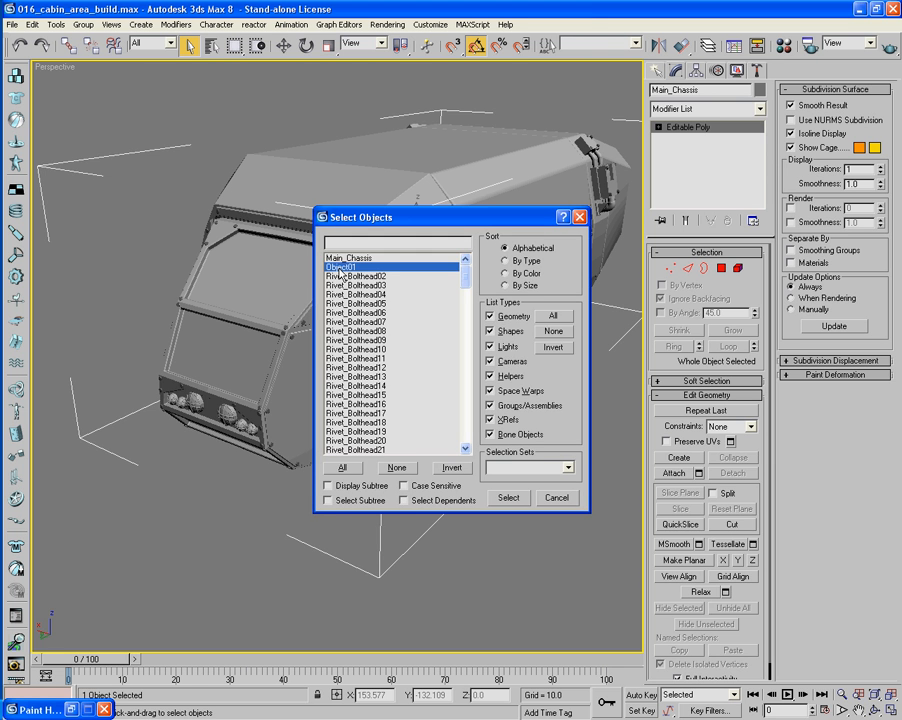
pyautogui.doubleClick(333, 266)
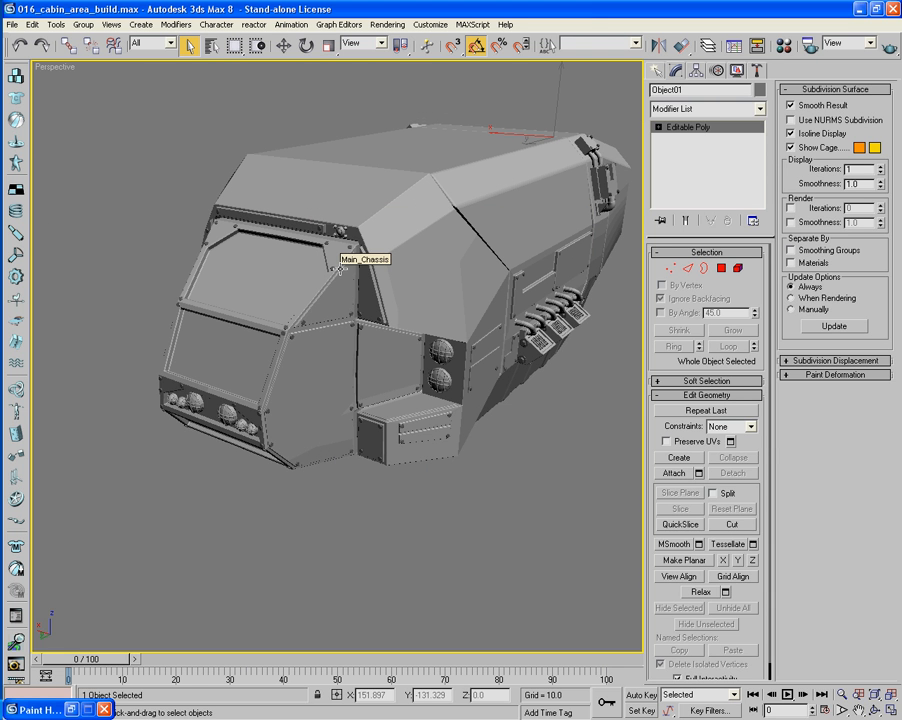
pyautogui.press('z')
pyautogui.keyDown('alt'); pyautogui.moveTo(340, 268); pyautogui.dragTo(248, 268, button='middle'); pyautogui.keyUp('alt')
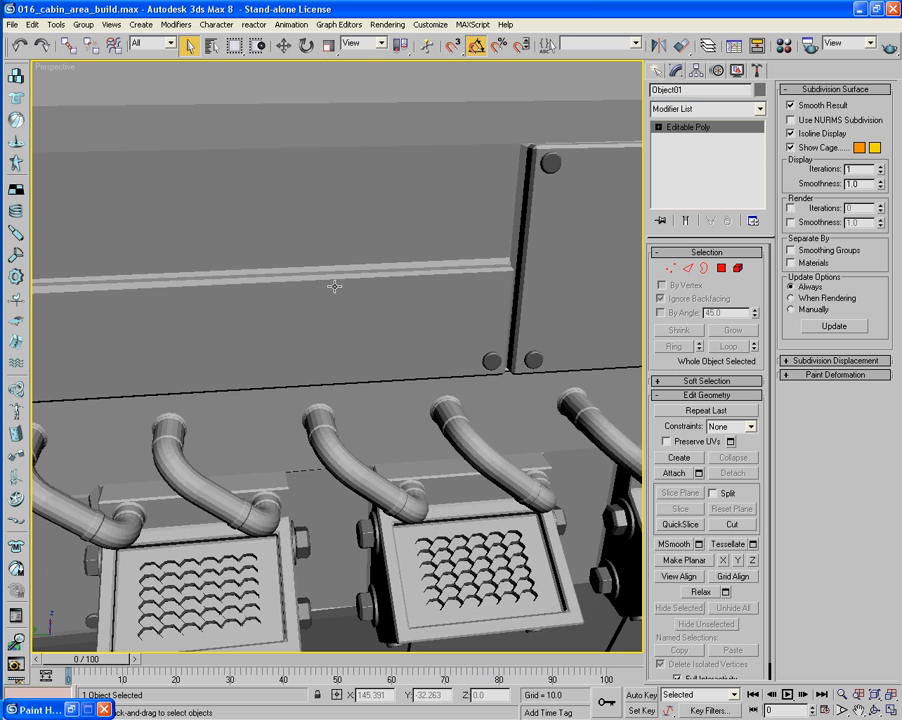
pyautogui.keyDown('alt'); pyautogui.moveTo(334, 286); pyautogui.dragTo(370, 289, button='middle'); pyautogui.keyUp('alt')
# Switch the viewport to wireframe and compare Main_Chassis with Object01 by selecting each in turn.
pyautogui.press('F3')
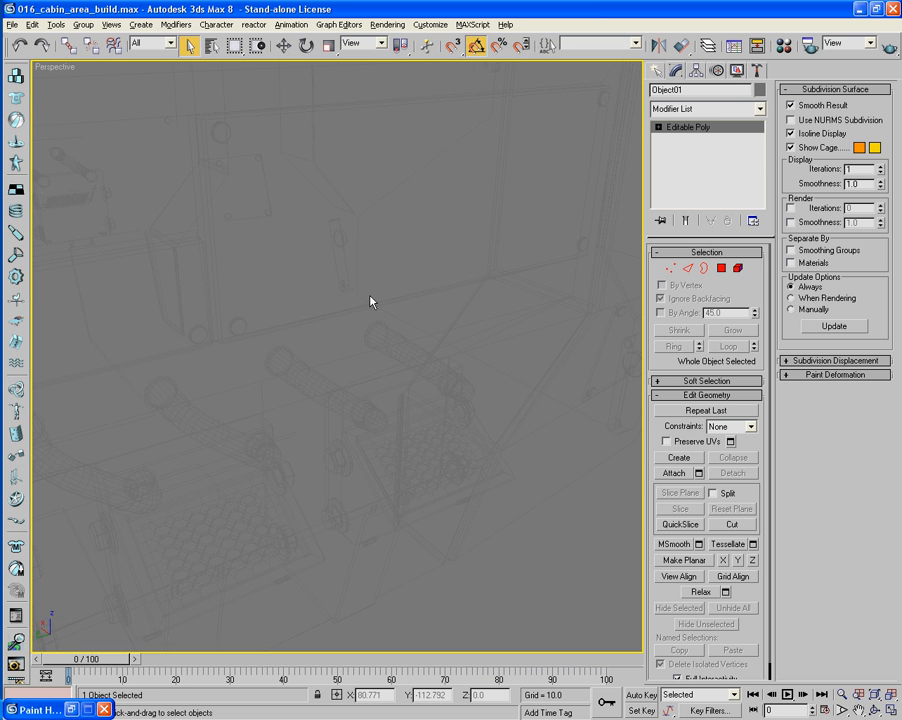
pyautogui.scroll(-4, 321, 288)
pyautogui.click(321, 279)
pyautogui.press('h')
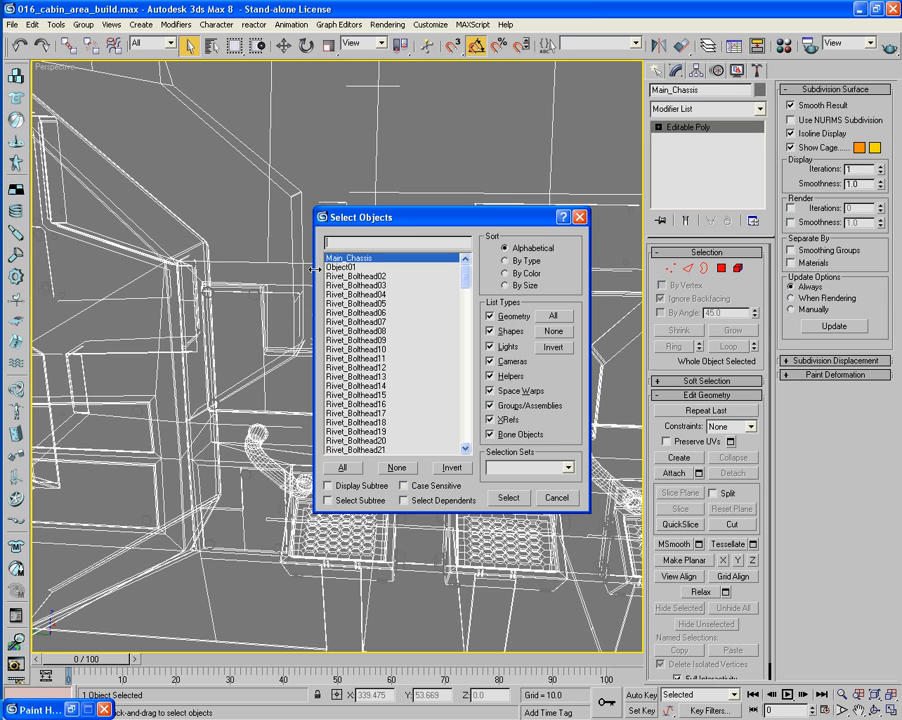
pyautogui.doubleClick(343, 268)
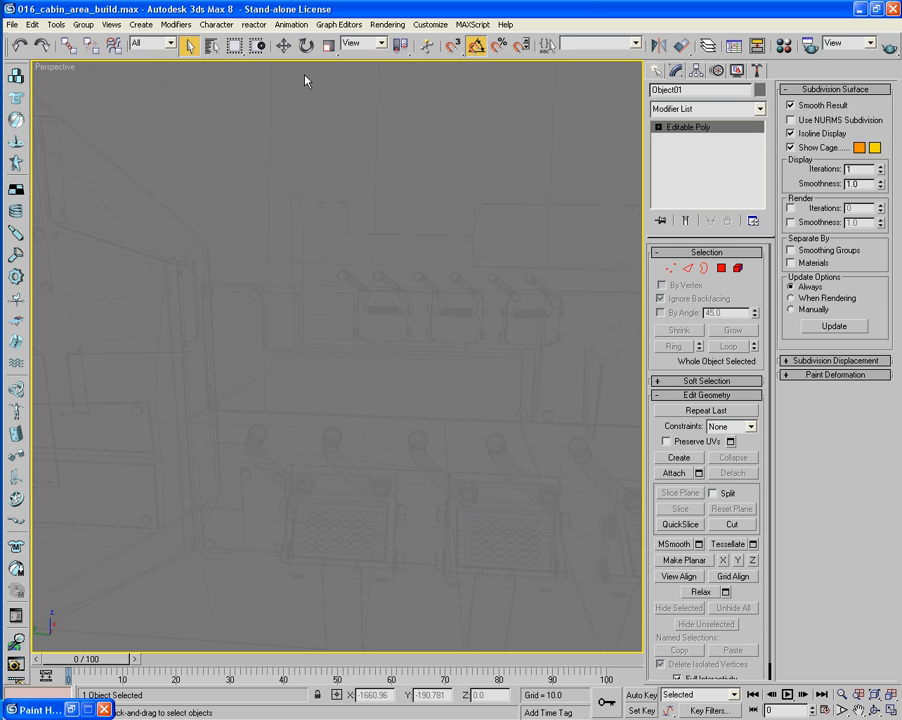
# Move Object01 down along the Z axis to about Z 48.5 and return the viewport to shaded display.
pyautogui.click(282, 50)
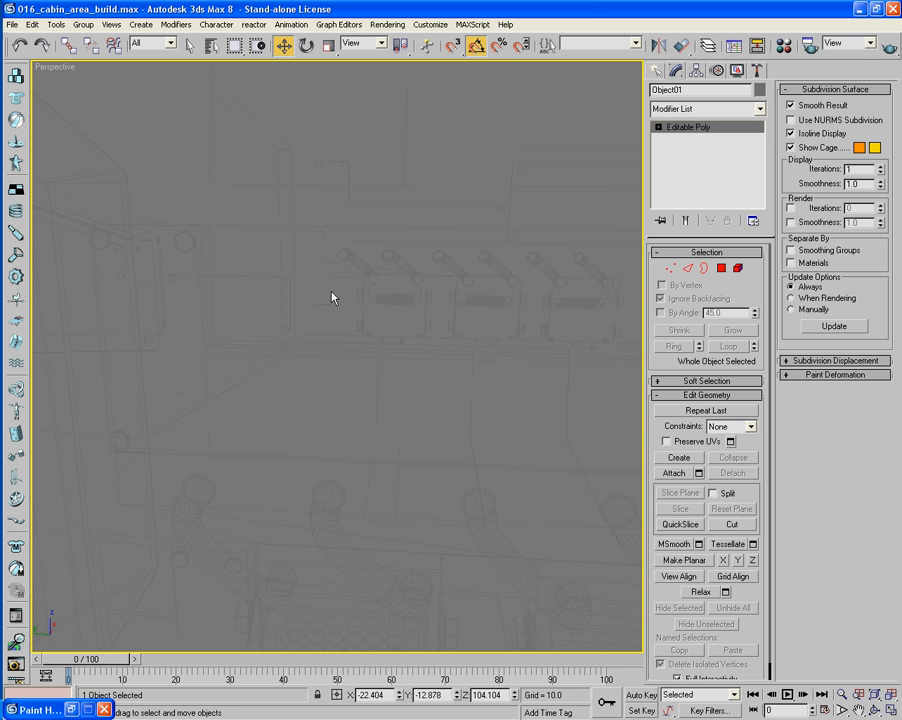
pyautogui.keyDown('alt'); pyautogui.moveTo(332, 297); pyautogui.dragTo(380, 297, button='middle'); pyautogui.keyUp('alt')
pyautogui.scroll(-5, 380, 297)
pyautogui.scroll(5, 376, 297)
pyautogui.moveTo(318, 221); pyautogui.dragTo(325, 393)
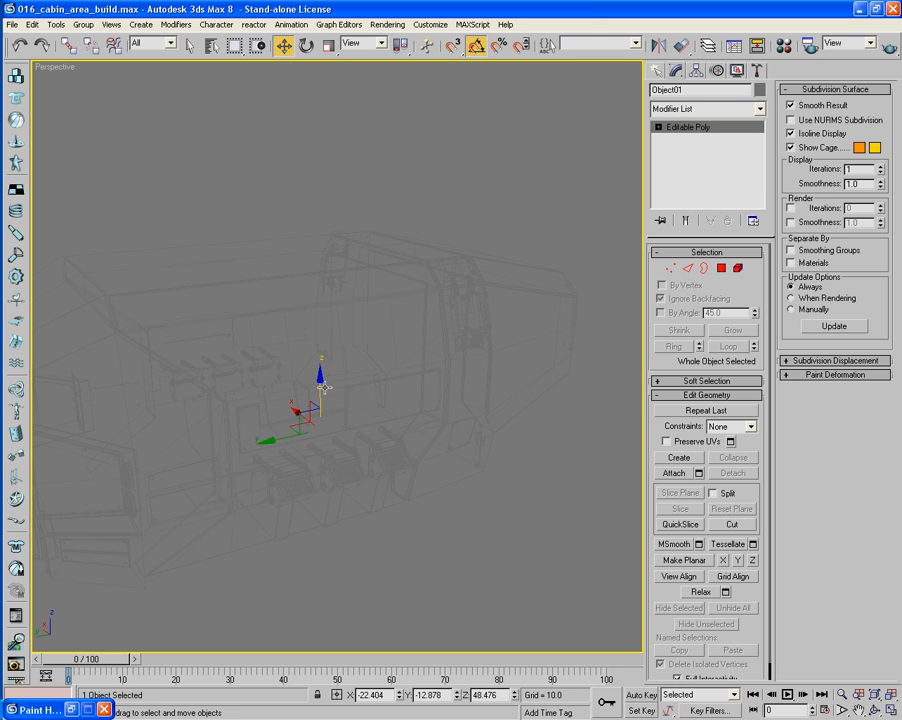
pyautogui.hotkey('ctrl', 'd')
pyautogui.keyDown('alt'); pyautogui.moveTo(323, 386); pyautogui.dragTo(590, 347, button='middle'); pyautogui.keyUp('alt')
pyautogui.click(378, 378)
pyautogui.scroll(-3, 590, 347)
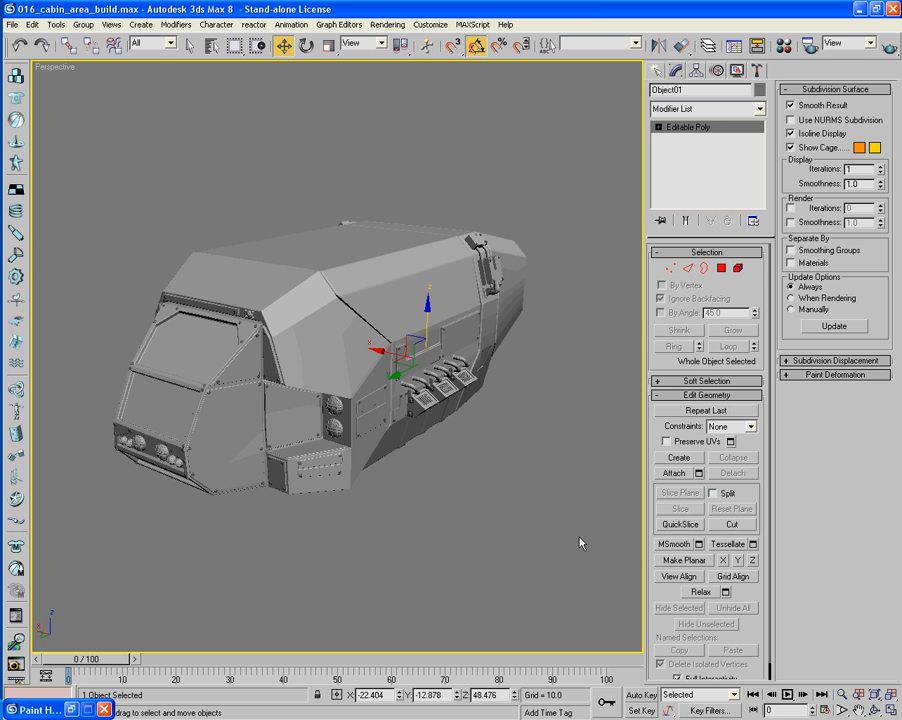
# Attach every listed object, including all the rivets, to Main_Chassis and clear the selection.
pyautogui.click(580, 541)
pyautogui.click(343, 314)
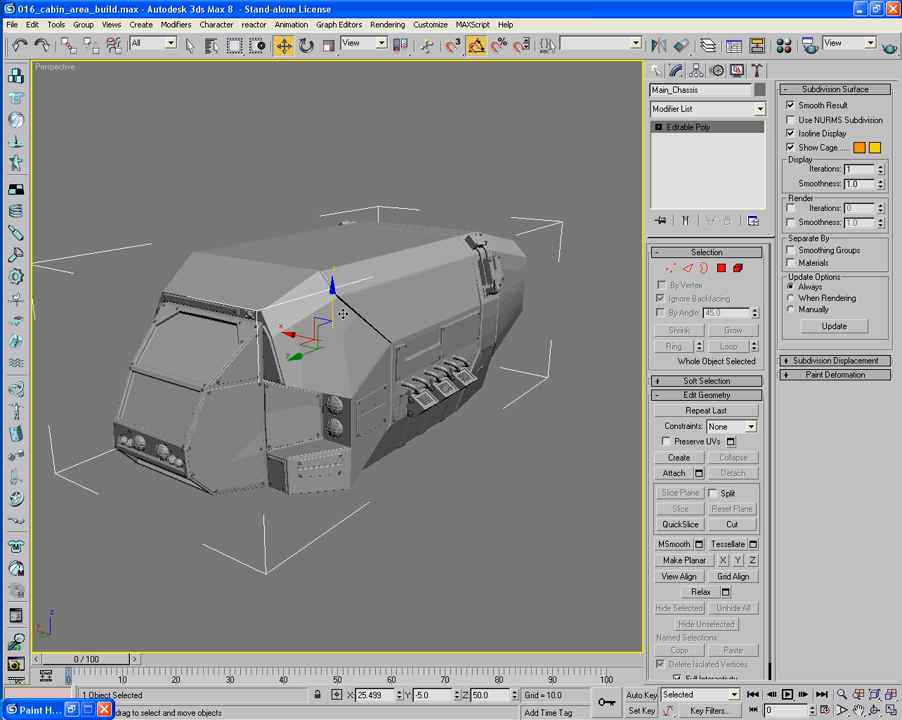
pyautogui.press('h')
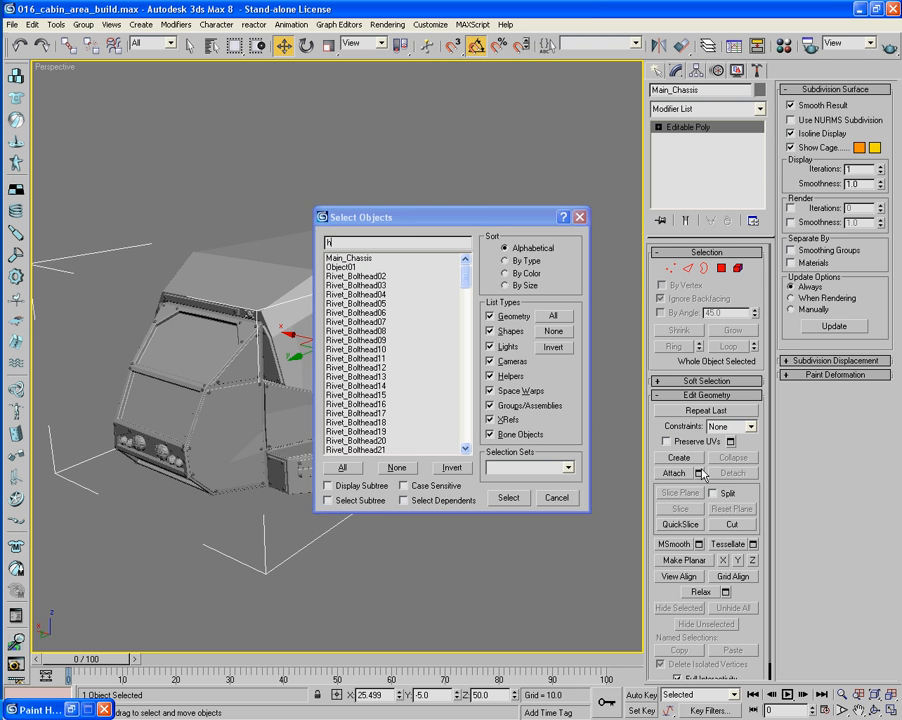
pyautogui.click(553, 497)
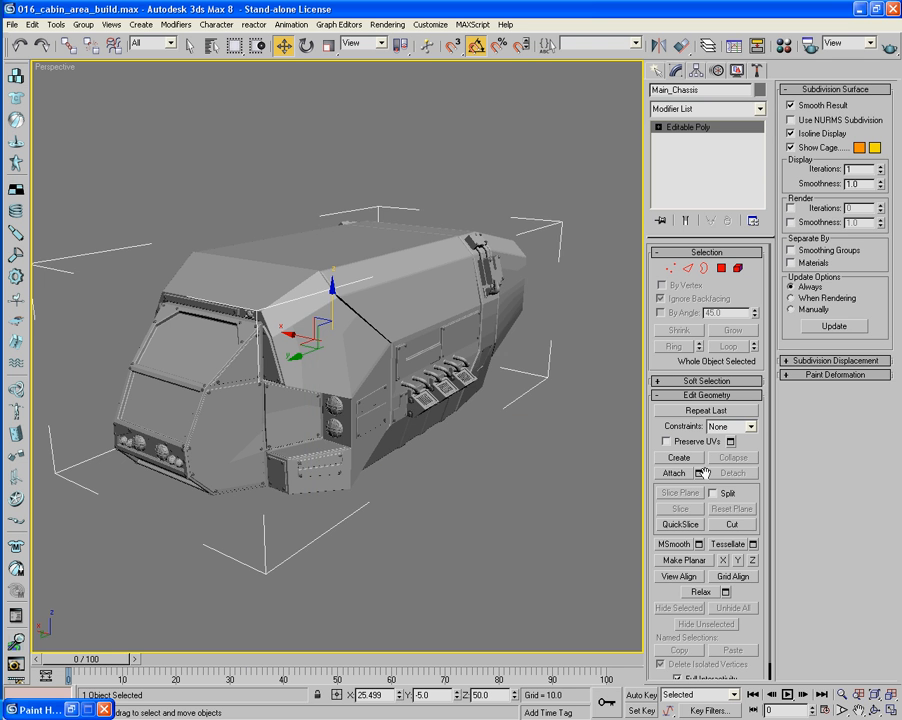
pyautogui.click(700, 474)
pyautogui.moveTo(351, 261); pyautogui.dragTo(333, 601)
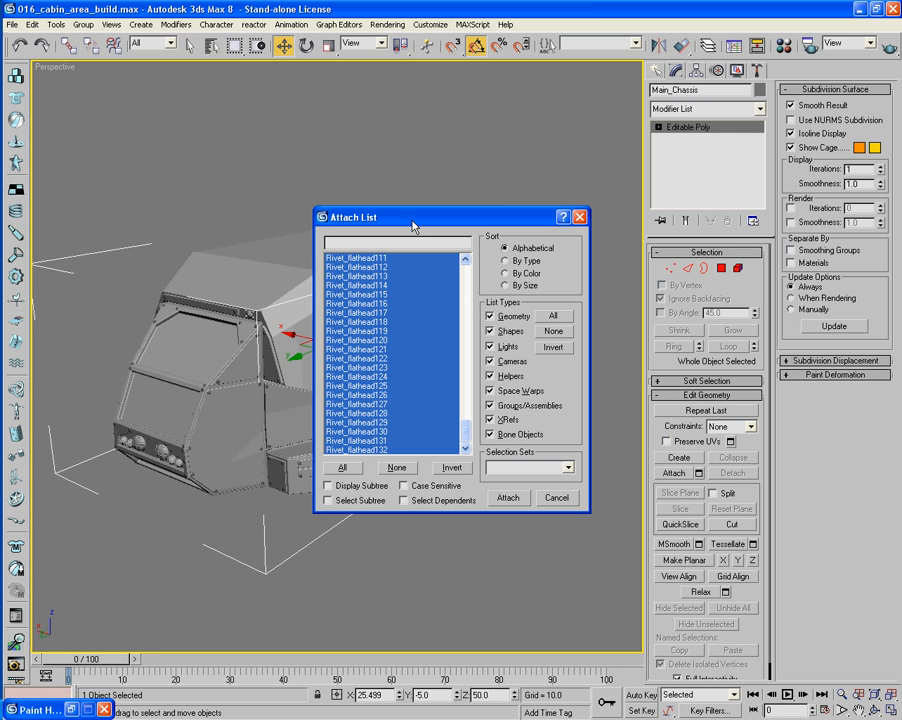
pyautogui.click(269, 219)
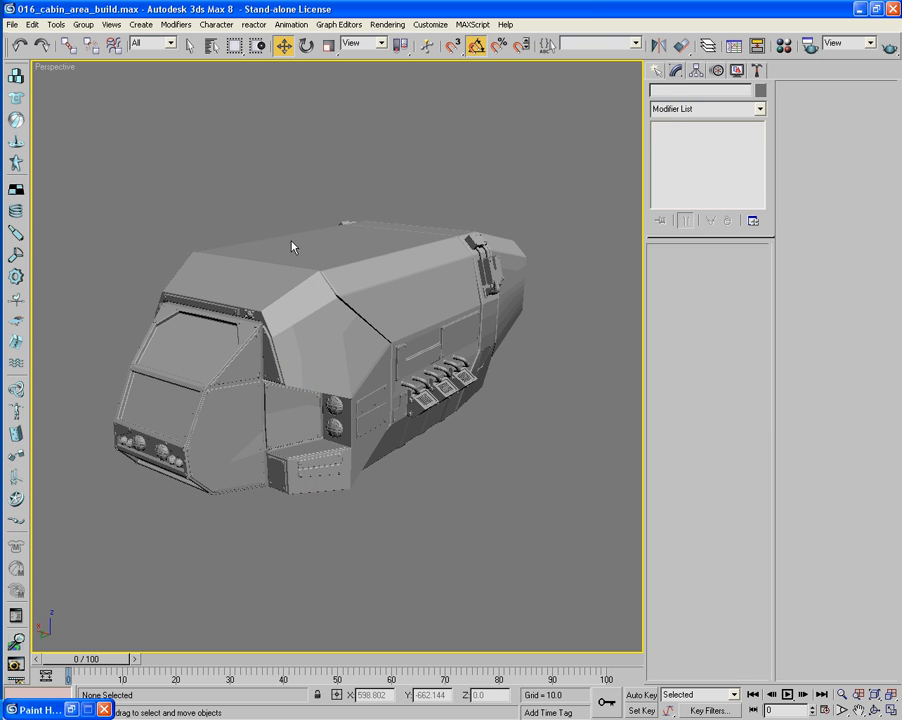
# Save a copy of the scene as temp in the suicide pod folder.
pyautogui.moveTo(290, 241); pyautogui.dragTo(309, 228, button='middle')
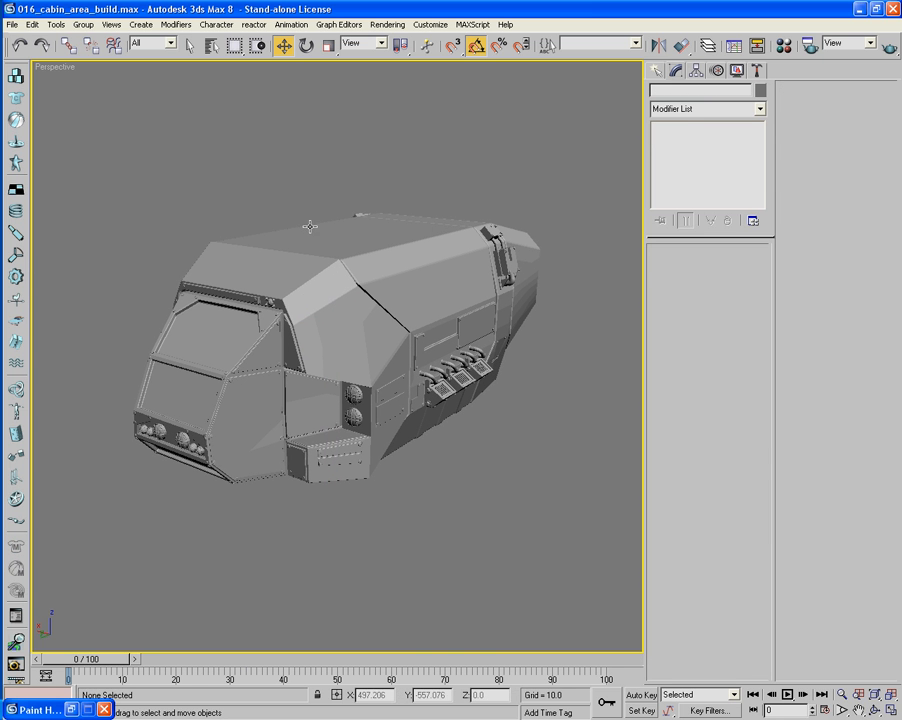
pyautogui.click(32, 24)
pyautogui.moveTo(12, 24)
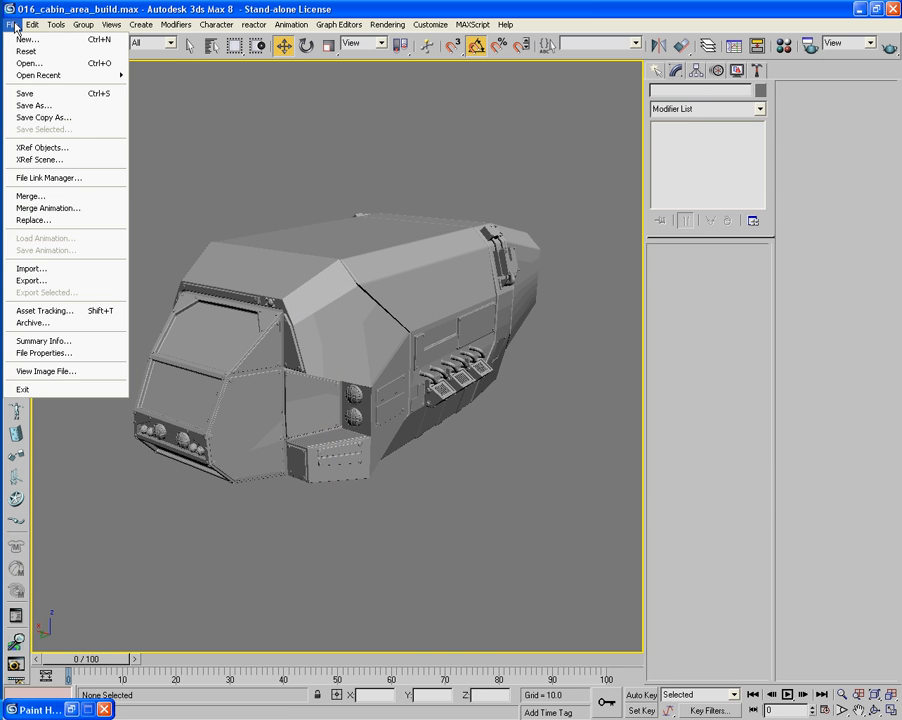
pyautogui.click(38, 120)
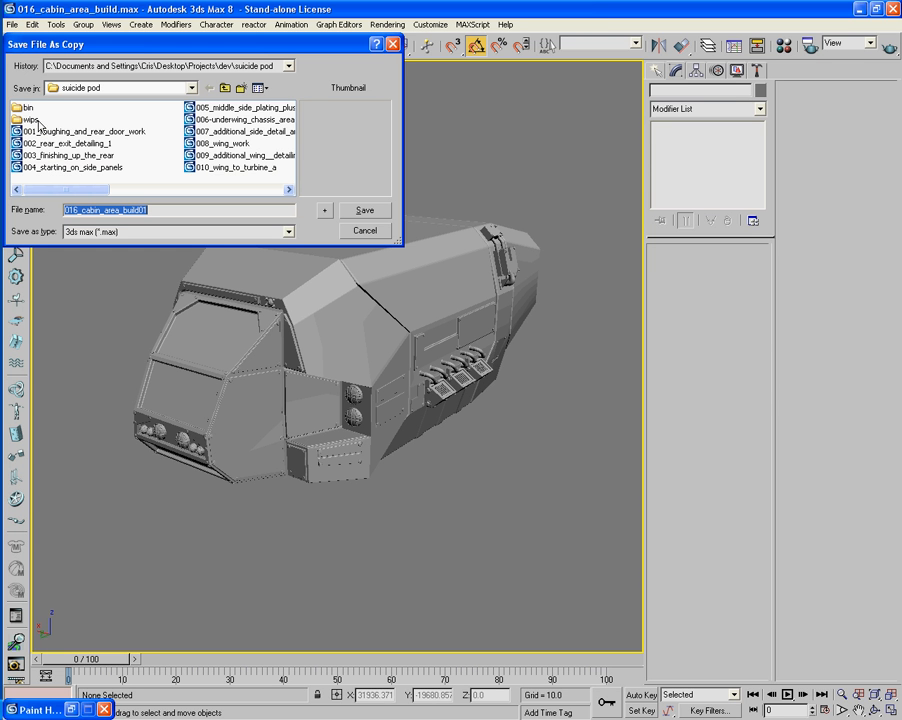
pyautogui.write('temp')
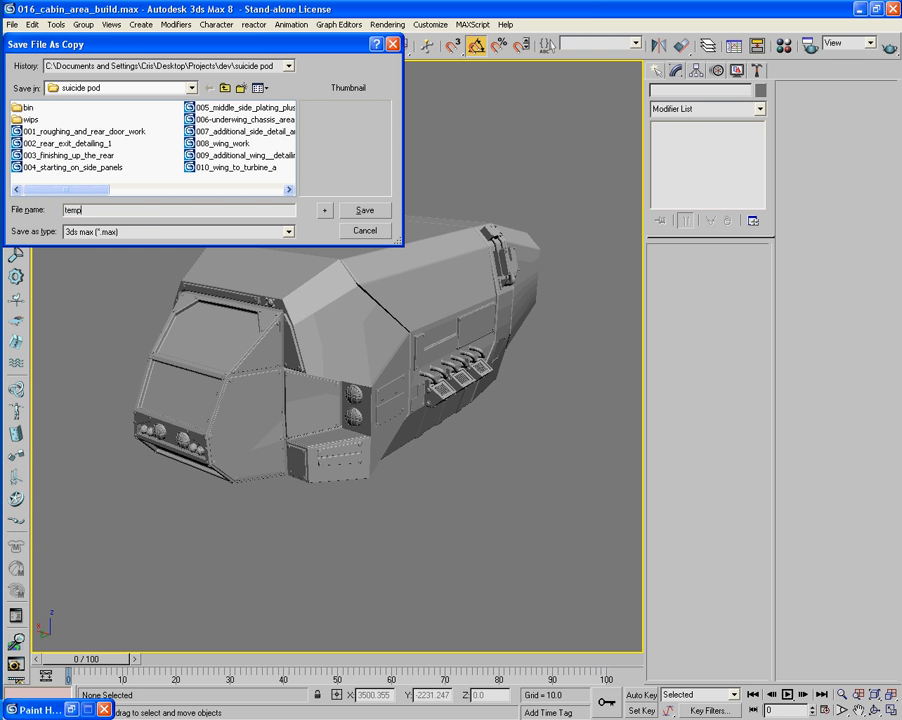
pyautogui.press('Return')
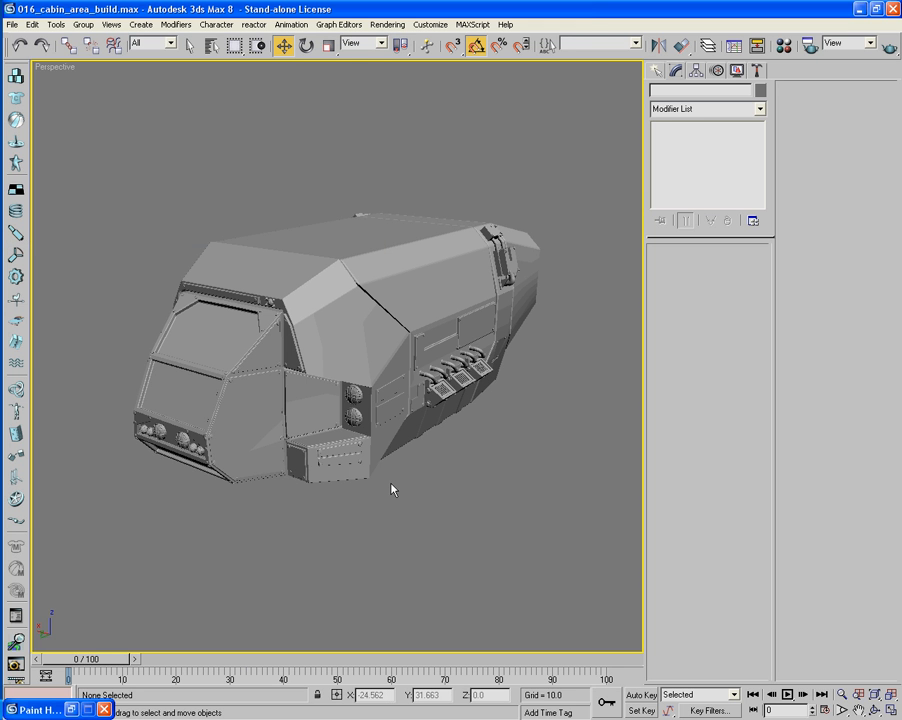
# Examine the chassis and cabin from several angles with edged faces on and off.
pyautogui.press('F4')
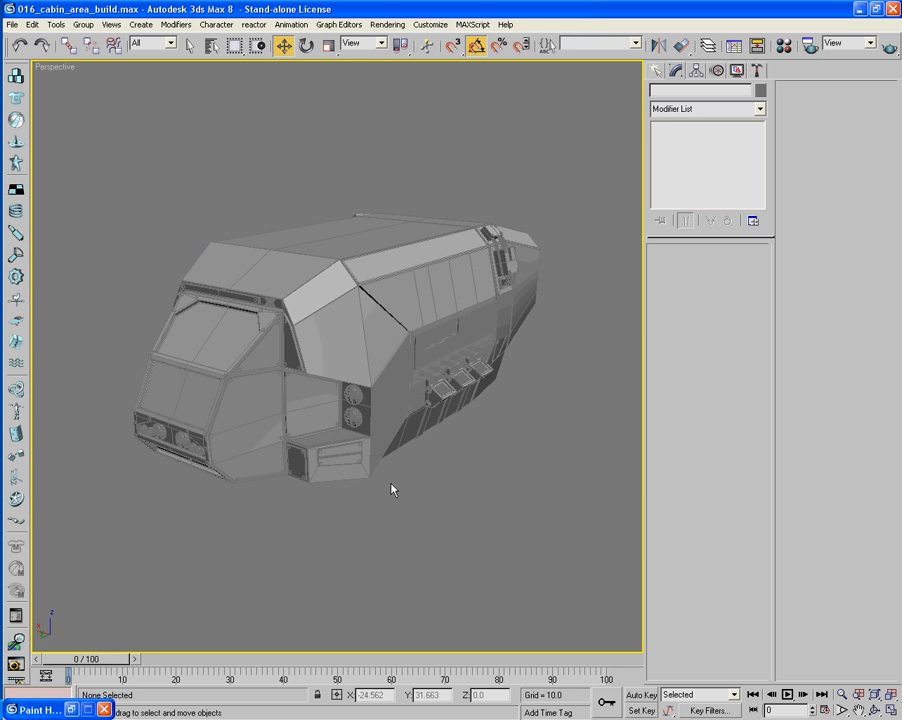
pyautogui.keyDown('alt'); pyautogui.moveTo(388, 483); pyautogui.dragTo(422, 482); pyautogui.keyUp('alt')
pyautogui.keyDown('alt'); pyautogui.moveTo(422, 488); pyautogui.dragTo(441, 438, button='middle'); pyautogui.keyUp('alt')
pyautogui.press('F4')
pyautogui.scroll(3, 441, 438)
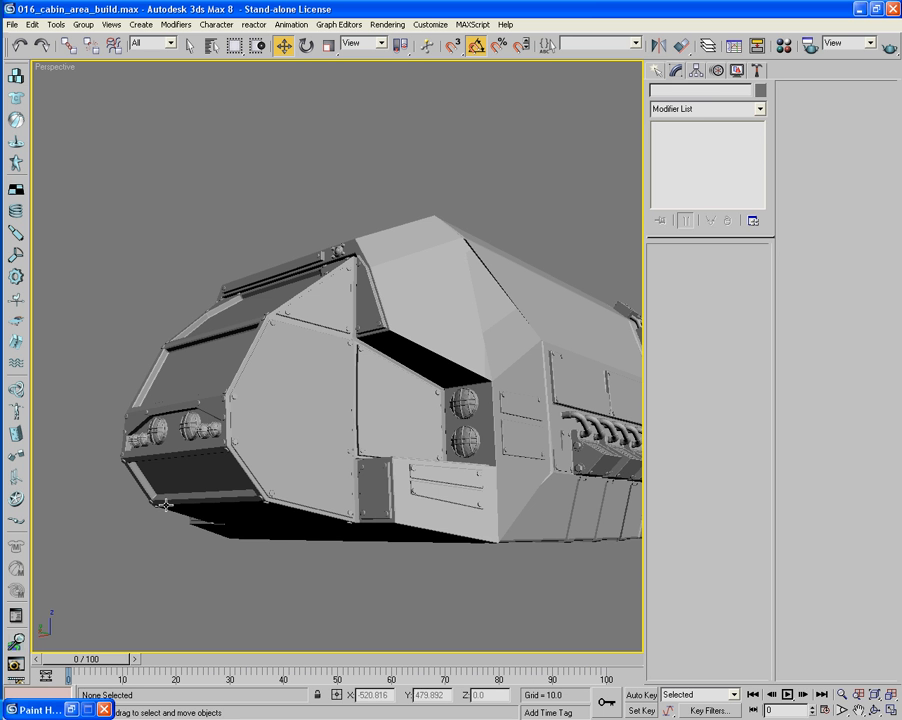
pyautogui.keyDown('alt'); pyautogui.moveTo(280, 538); pyautogui.dragTo(356, 483, button='middle'); pyautogui.keyUp('alt')
pyautogui.scroll(-3, 320, 470)
pyautogui.scroll(3, 356, 483)
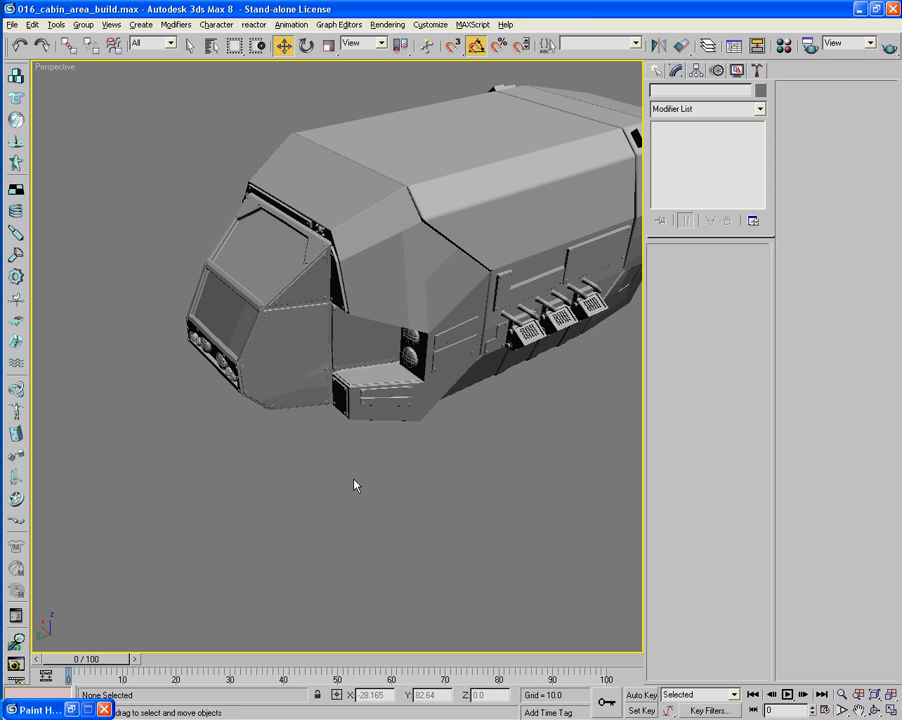
# Unhide all hidden objects in the scene.
pyautogui.rightClick(352, 480)
pyautogui.click(376, 414)
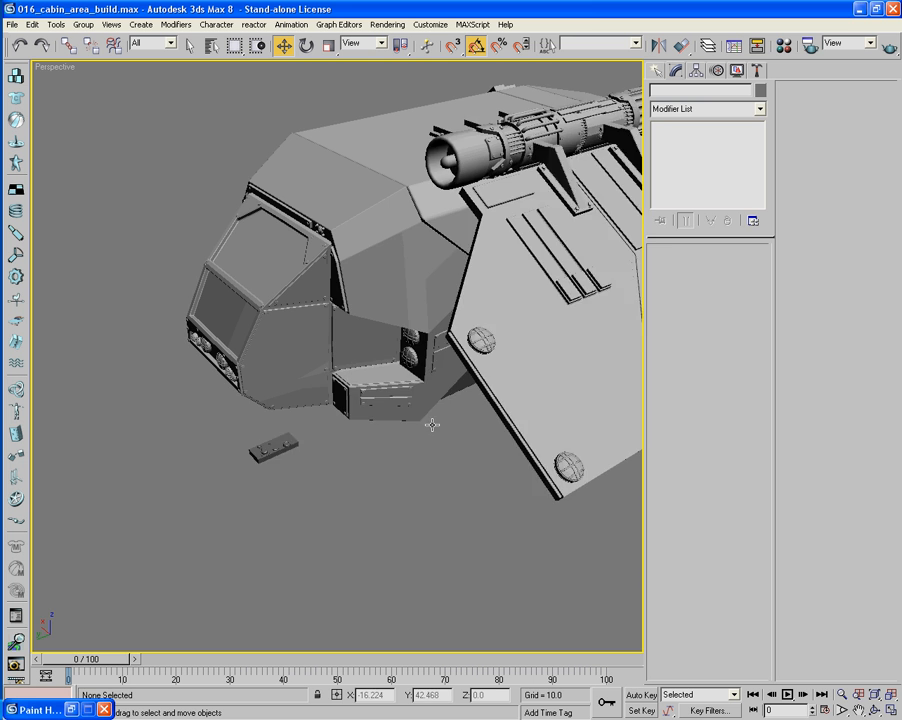
pyautogui.moveTo(431, 424); pyautogui.dragTo(356, 441, button='middle')
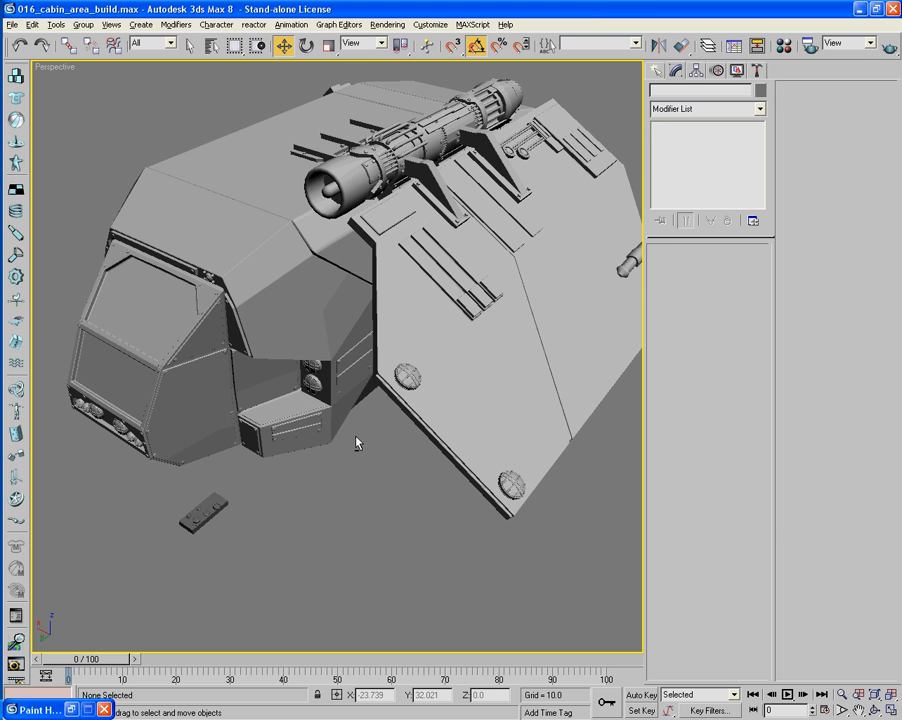
# Hide the turbine objects M_Turbine and L_Turbine above the wing.
pyautogui.click(350, 178)
pyautogui.rightClick(348, 174)
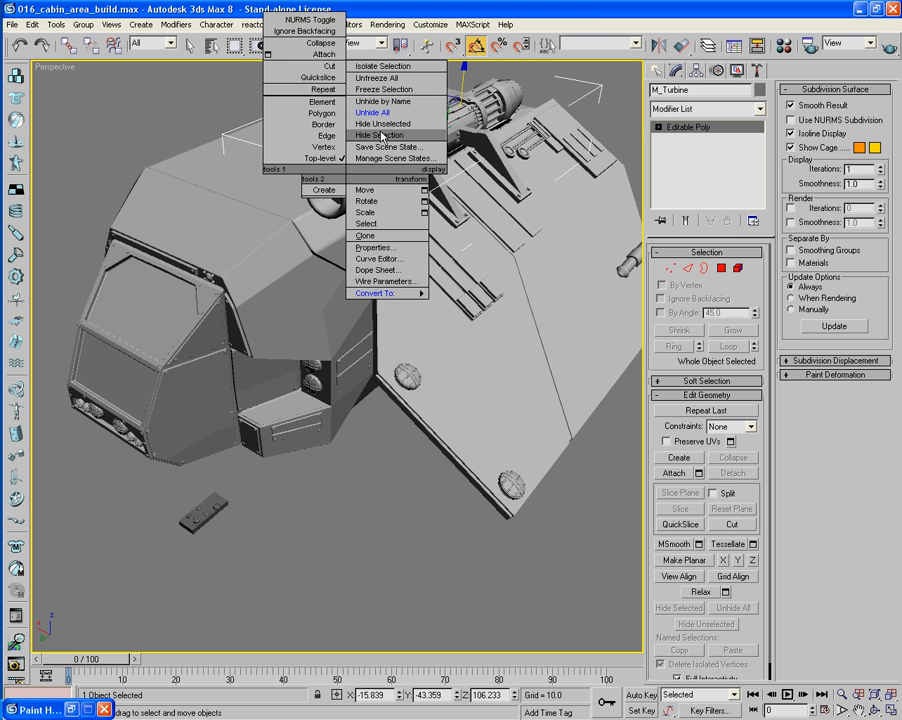
pyautogui.click(316, 553)
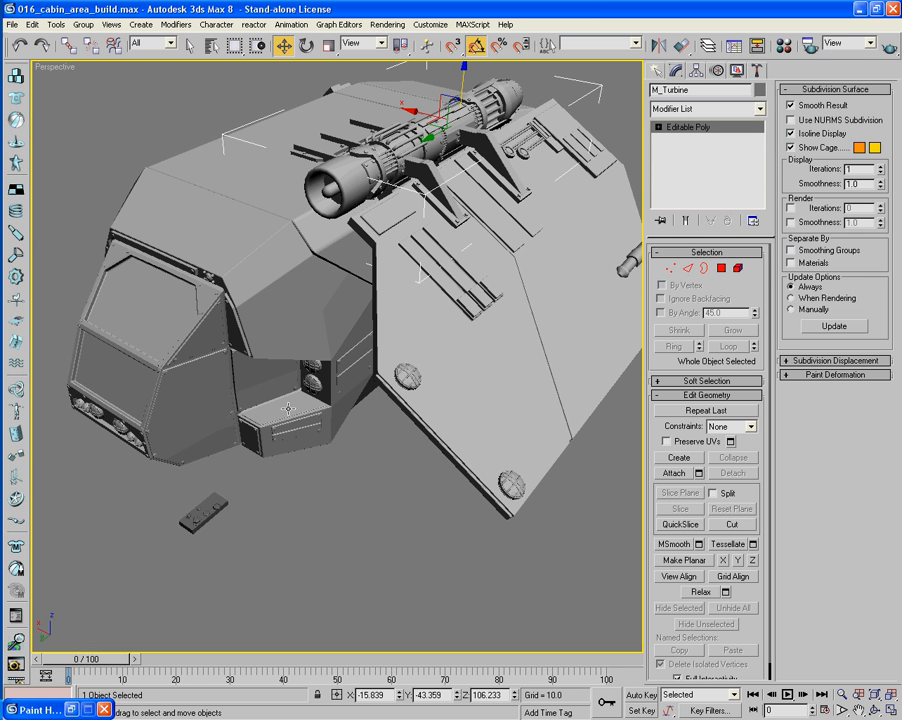
pyautogui.keyDown('alt'); pyautogui.moveTo(316, 553); pyautogui.dragTo(400, 543, button='middle'); pyautogui.keyUp('alt')
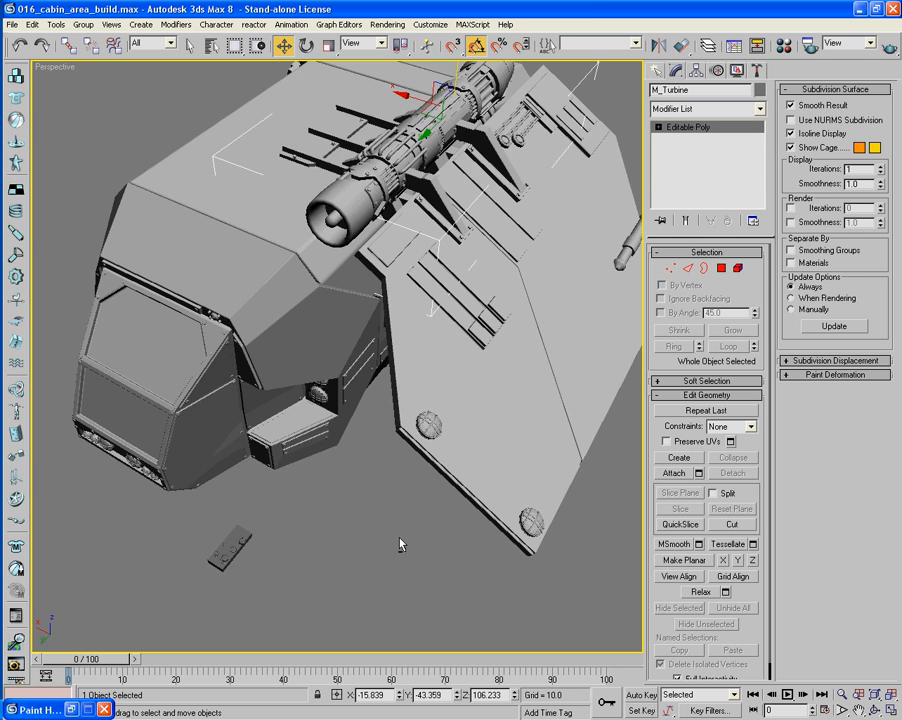
pyautogui.rightClick(341, 203)
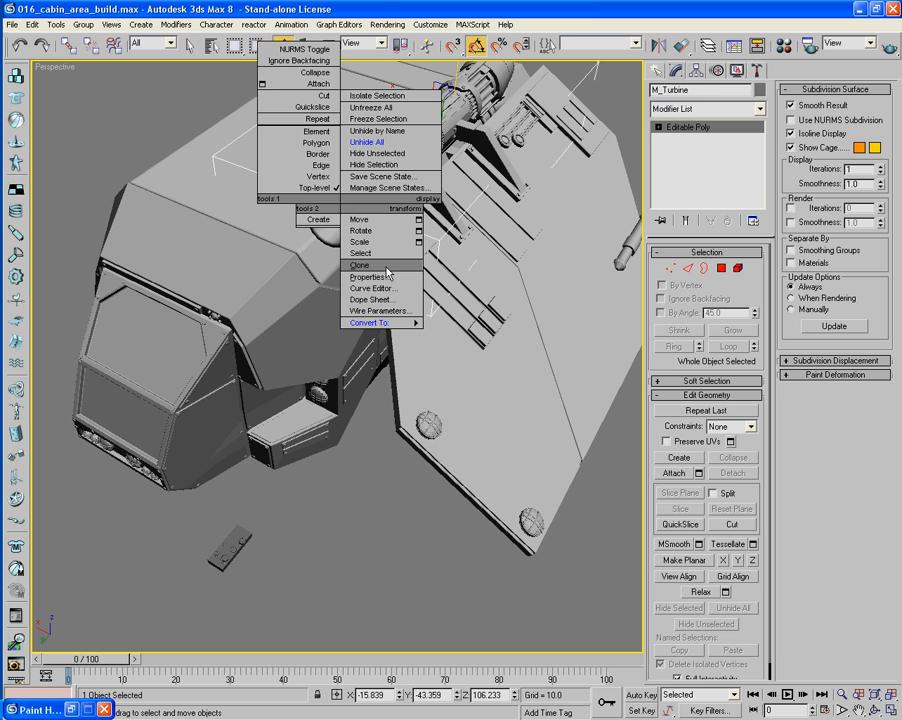
pyautogui.click(387, 166)
pyautogui.click(387, 166)
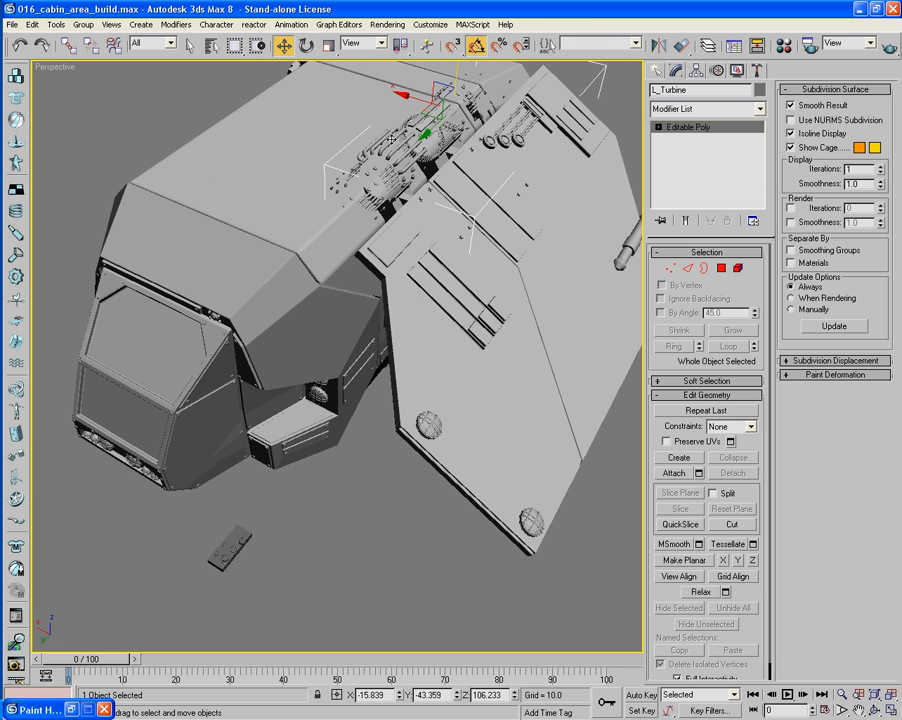
pyautogui.rightClick(386, 167)
pyautogui.click(426, 118)
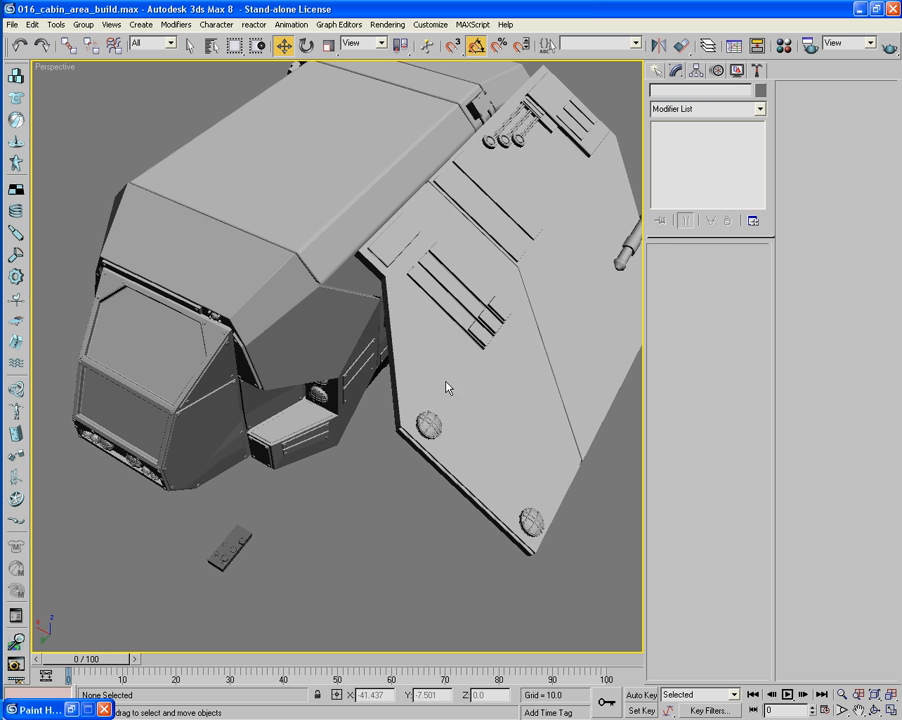
# Select the wing together with the rivet table group and hide all unselected objects.
pyautogui.keyDown('alt'); pyautogui.moveTo(420, 463); pyautogui.dragTo(501, 447, button='middle'); pyautogui.keyUp('alt')
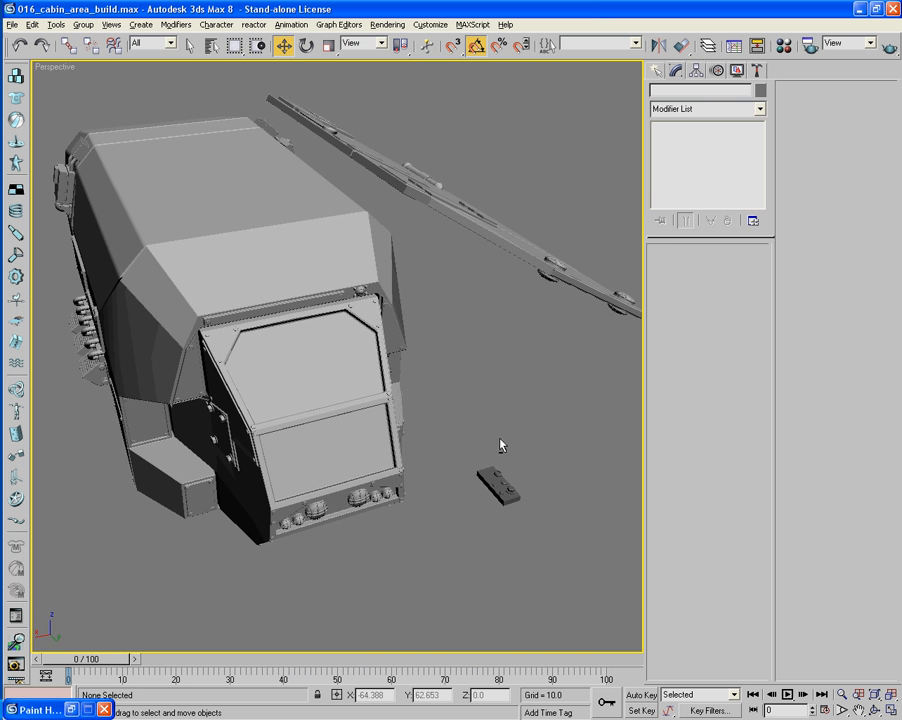
pyautogui.moveTo(527, 570); pyautogui.dragTo(471, 166)
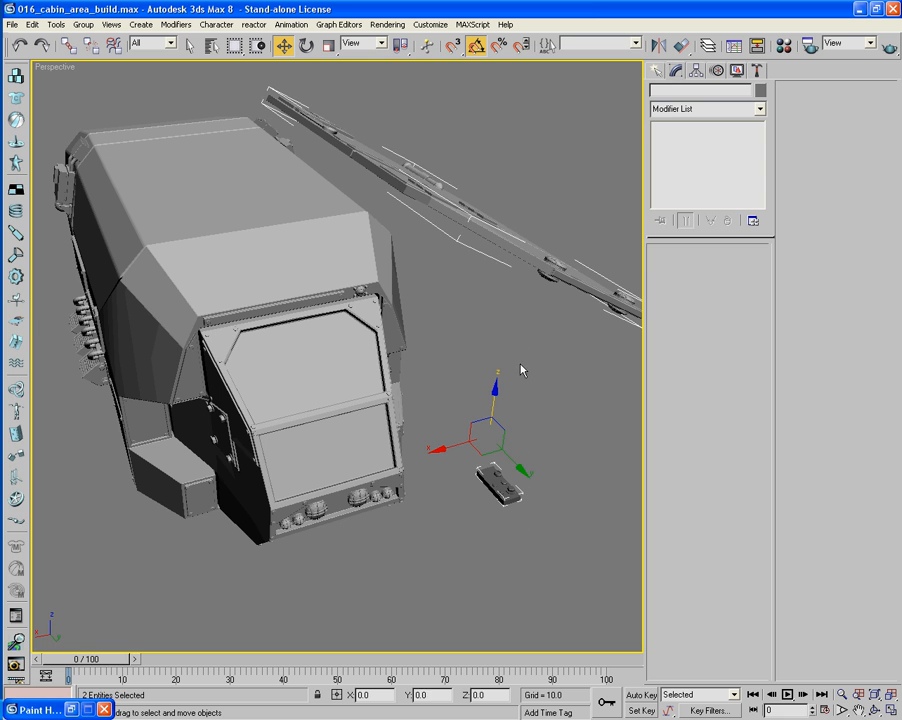
pyautogui.rightClick(511, 247)
pyautogui.moveTo(546, 360); pyautogui.dragTo(478, 409, button='middle')
pyautogui.scroll(-4, 340, 462)
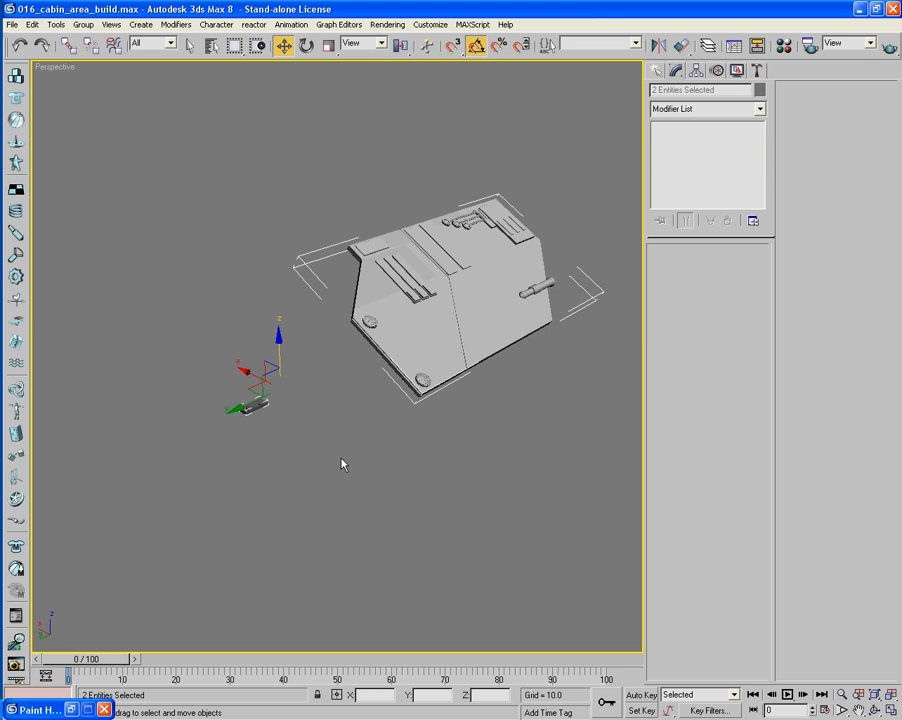
pyautogui.click(324, 458)
pyautogui.scroll(5, 331, 485)
# Ungroup the rivet table group Group01 and clear the selection.
pyautogui.click(212, 478)
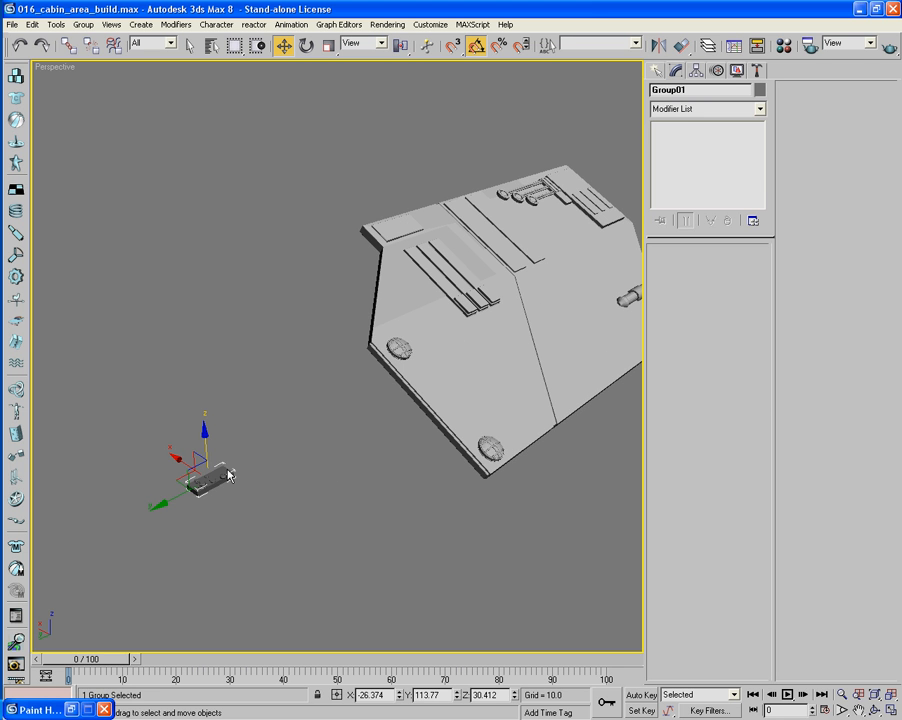
pyautogui.rightClick(222, 464)
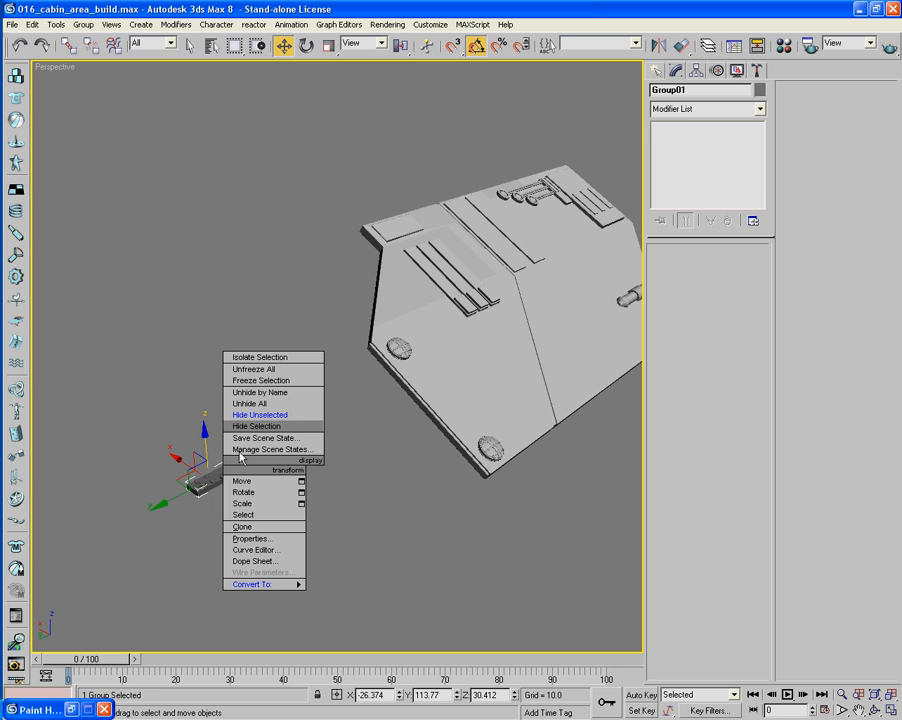
pyautogui.click(82, 24)
pyautogui.click(72, 50)
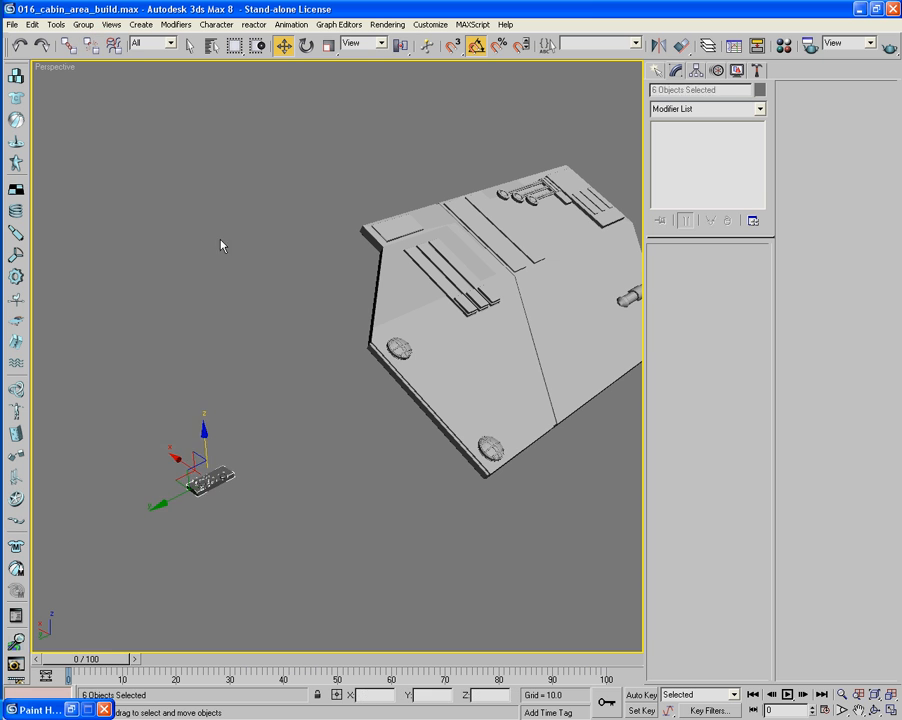
pyautogui.click(222, 245)
# Restore the Paint Hair Floater and set Wing_L as its source object.
pyautogui.rightClick(62, 710)
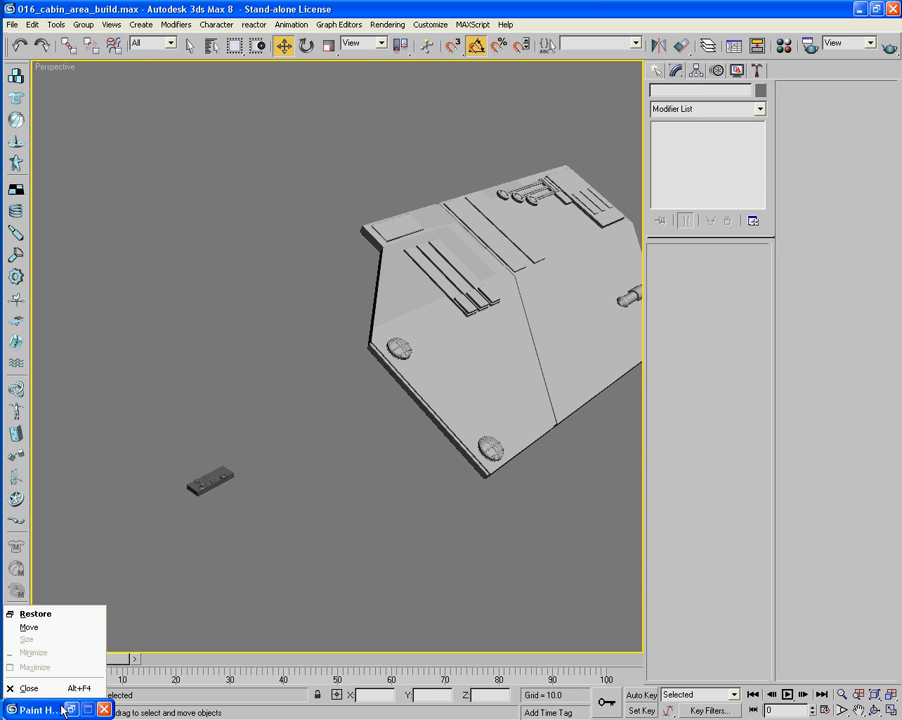
pyautogui.press('Escape')
pyautogui.click(72, 709)
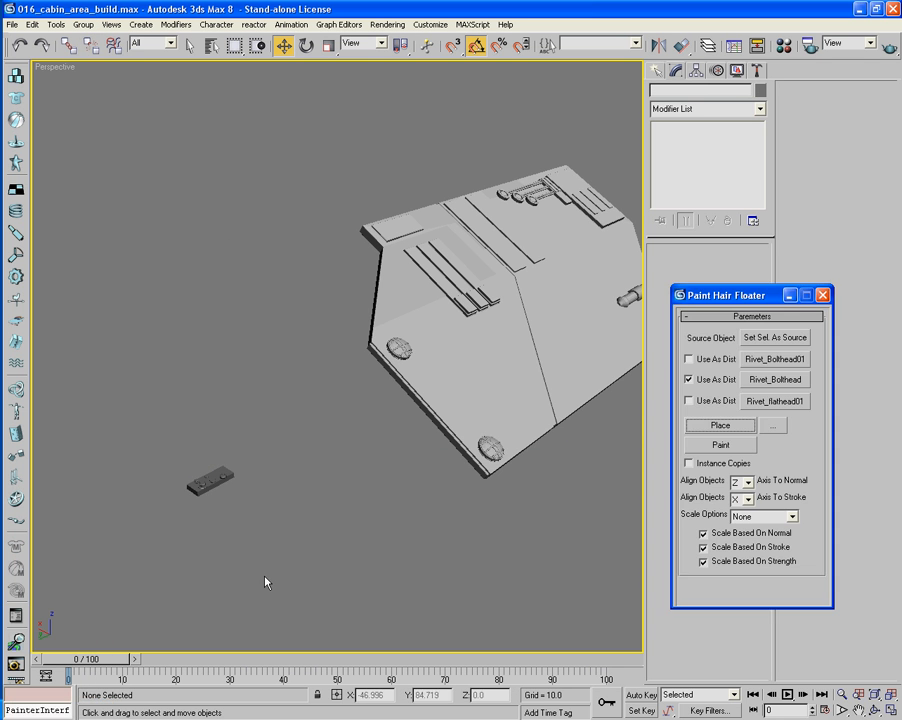
pyautogui.moveTo(267, 580)
pyautogui.keyDown('alt'); pyautogui.mouseDown(button='middle')
pyautogui.moveTo(320, 500)
pyautogui.moveTo(387, 499)
pyautogui.mouseUp(button='middle'); pyautogui.keyUp('alt')
pyautogui.click(407, 407)
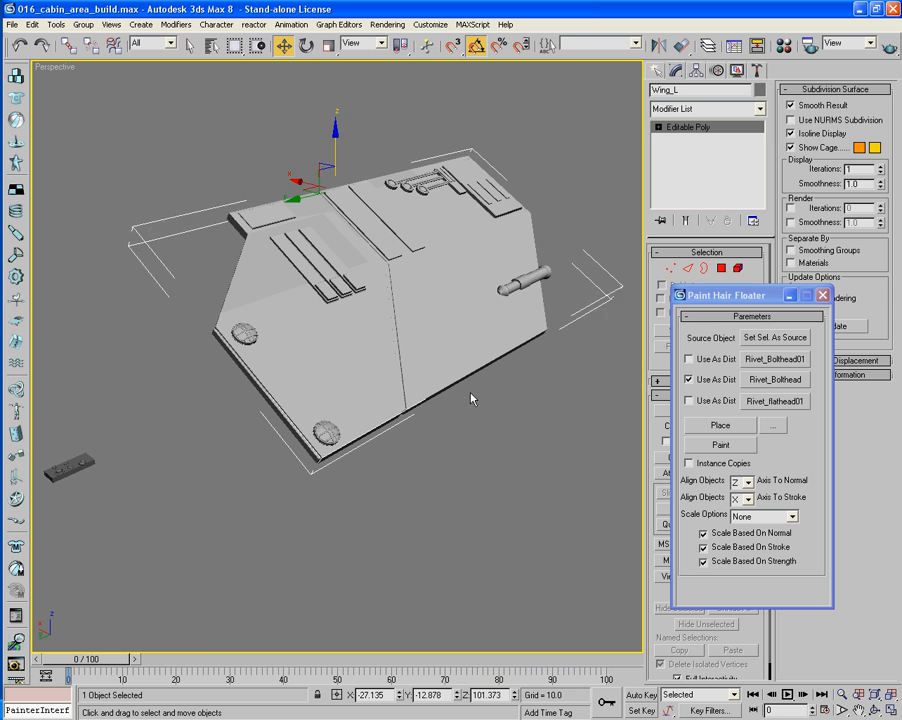
pyautogui.moveTo(471, 399); pyautogui.dragTo(470, 467, button='middle')
pyautogui.scroll(3, 376, 382)
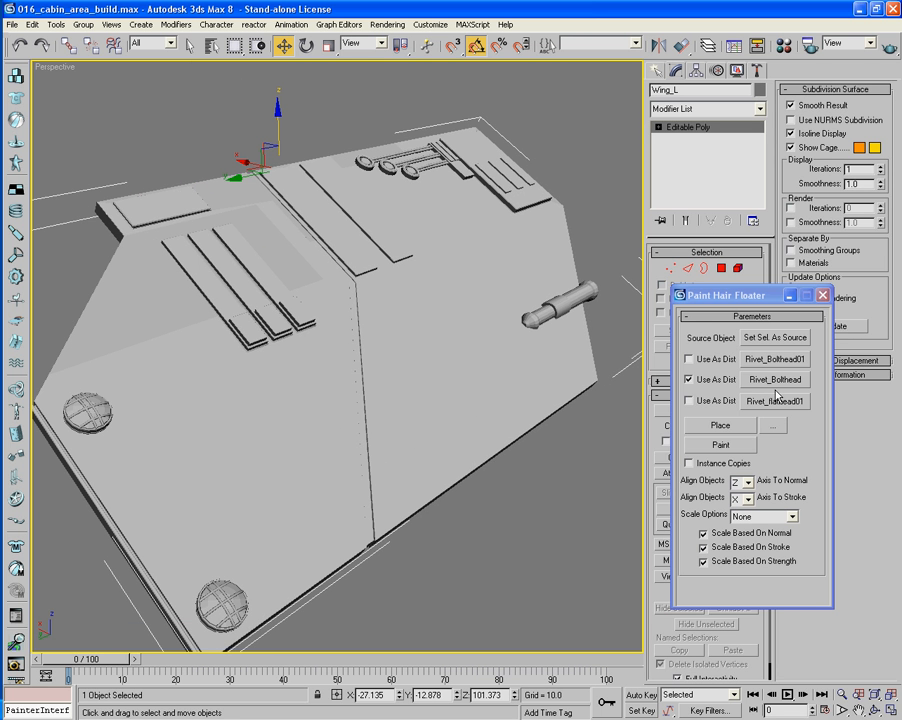
pyautogui.click(772, 339)
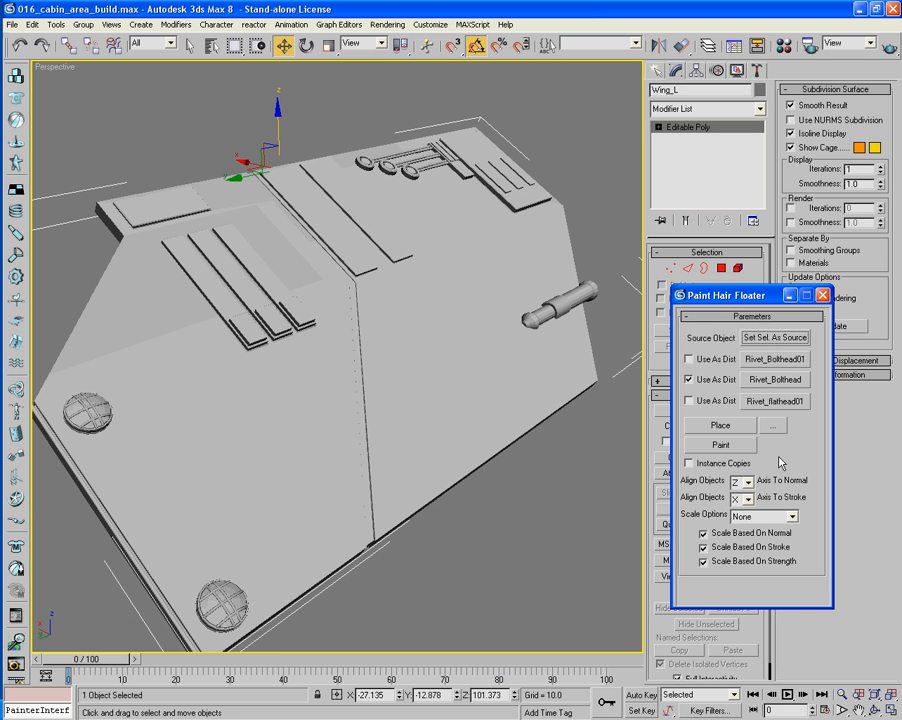
# Activate rivet placement, put three trial Rivet_Bolthead copies on the wing surface, and check the painter's brush options.
pyautogui.click(720, 425)
pyautogui.click(442, 410)
pyautogui.click(450, 347)
pyautogui.click(321, 344)
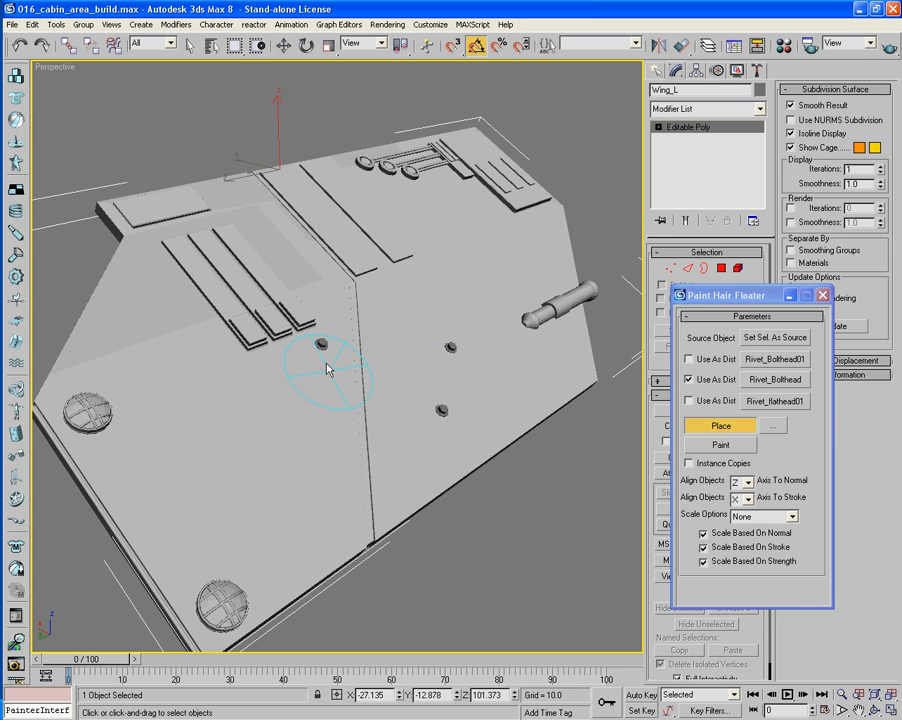
pyautogui.click(771, 426)
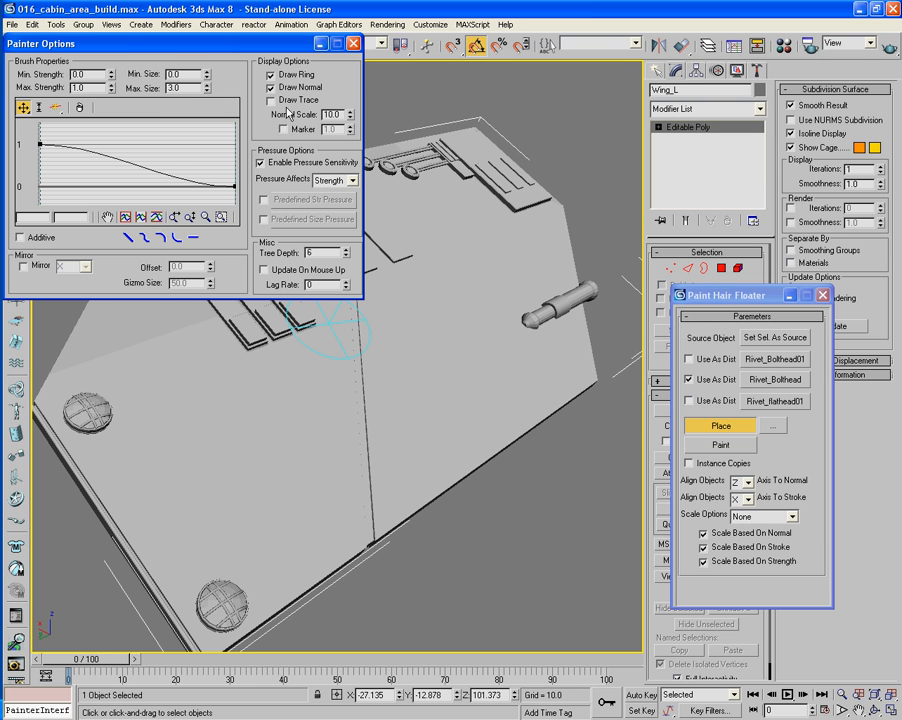
pyautogui.click(353, 44)
# Undo the trial rivet on the raised rectangular plate and make Rivet_flathead01 the only distributed object.
pyautogui.moveTo(380, 202)
pyautogui.keyDown('alt'); pyautogui.mouseDown(button='middle')
pyautogui.moveTo(342, 253)
pyautogui.moveTo(243, 326)
pyautogui.moveTo(246, 465)
pyautogui.moveTo(278, 427)
pyautogui.moveTo(236, 493)
pyautogui.moveTo(326, 435)
pyautogui.moveTo(413, 435)
pyautogui.moveTo(308, 442)
pyautogui.moveTo(642, 375)
pyautogui.mouseUp(button='middle'); pyautogui.keyUp('alt')
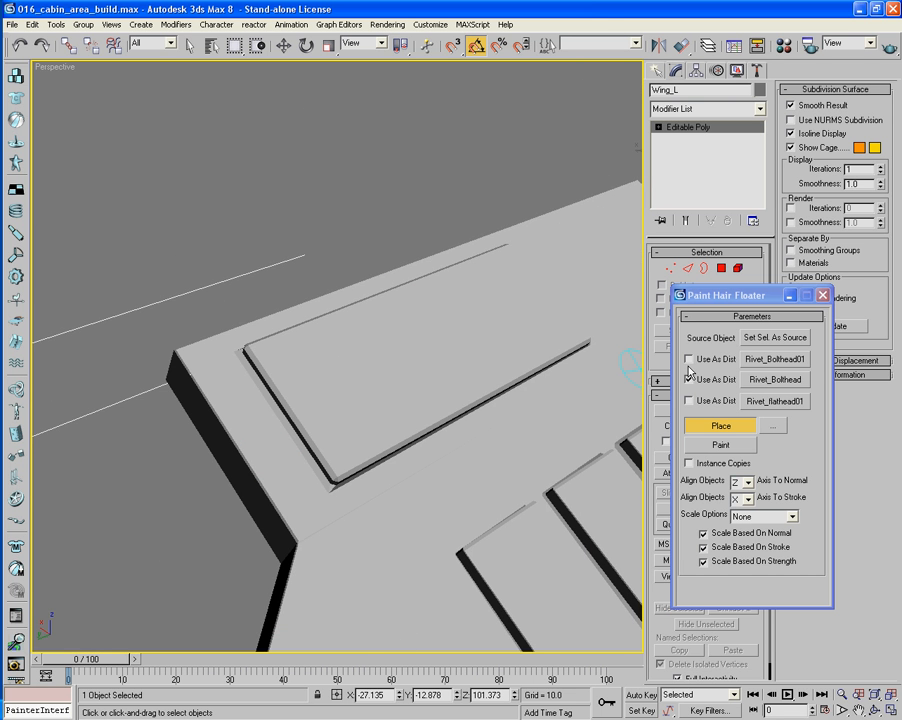
pyautogui.click(340, 464)
pyautogui.hotkey('ctrl', 'z')
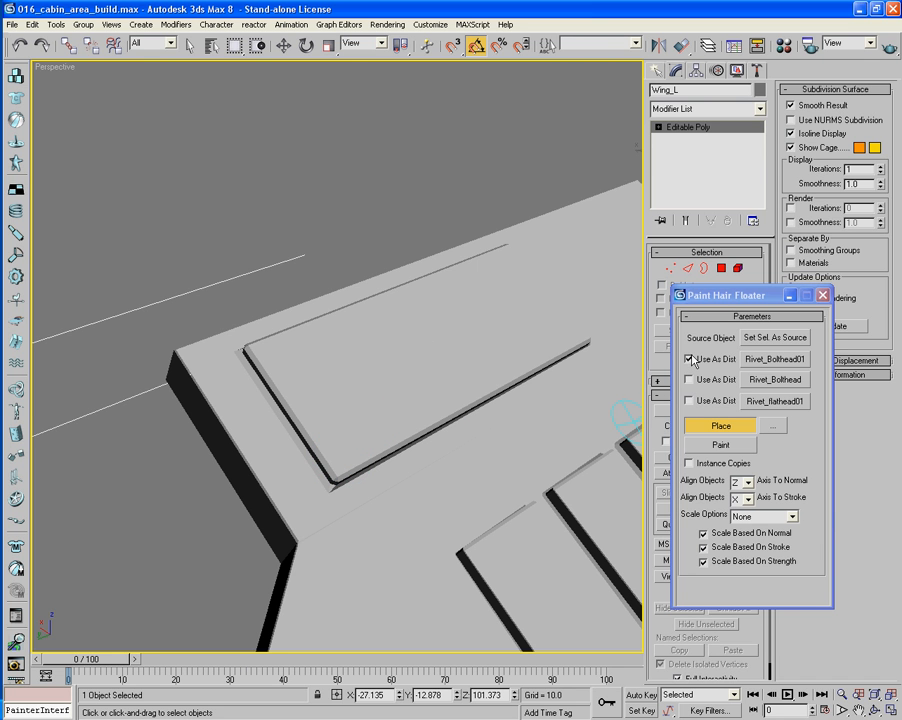
pyautogui.click(688, 400)
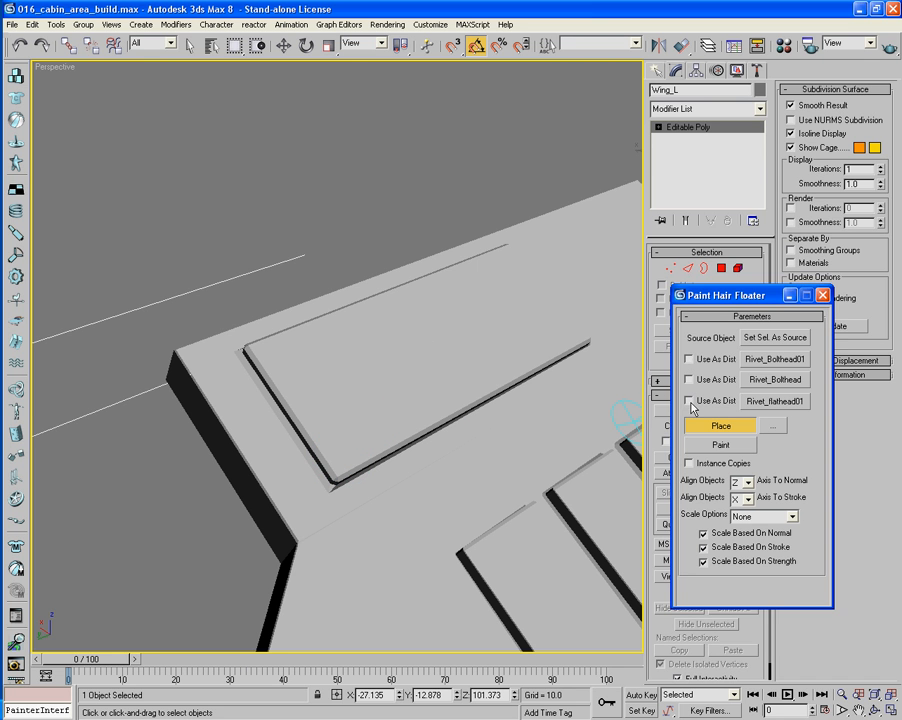
# Place a flathead rivet at each of the four corners of the raised rectangular plate on the wing's edge.
pyautogui.click(339, 458)
pyautogui.hotkey('ctrl', 'z')
pyautogui.click(343, 455)
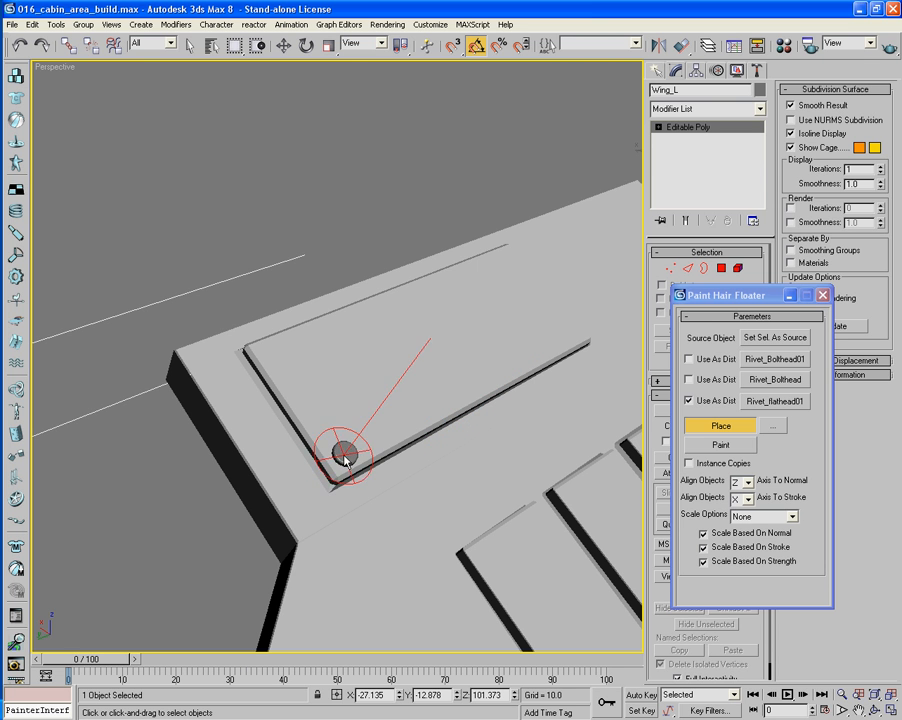
pyautogui.click(267, 348)
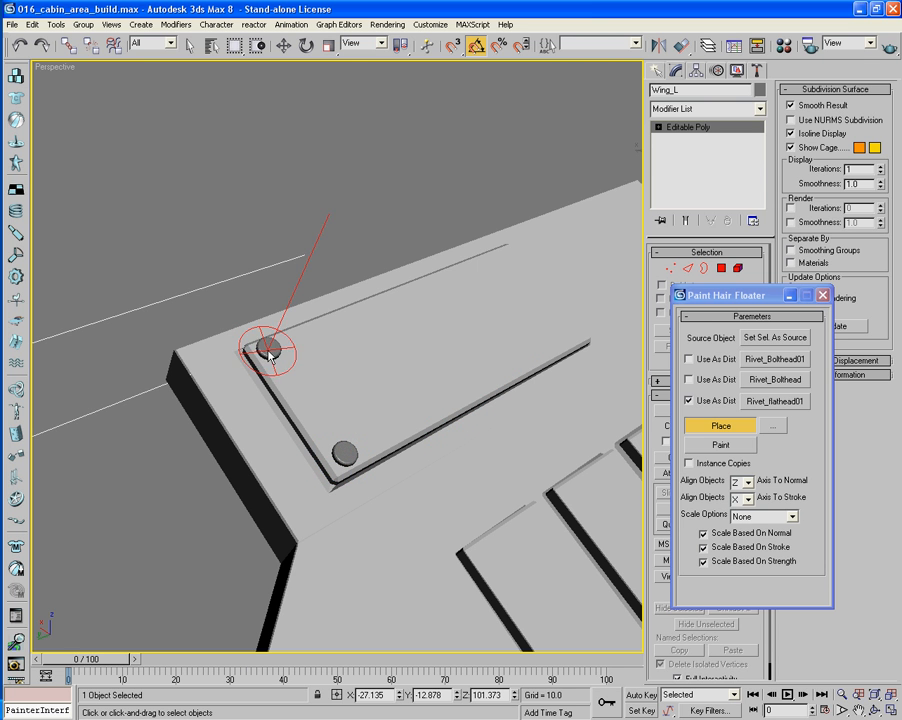
pyautogui.keyDown('alt'); pyautogui.moveTo(358, 351); pyautogui.dragTo(329, 357, button='middle'); pyautogui.keyUp('alt')
pyautogui.moveTo(205, 359); pyautogui.dragTo(383, 388, button='middle')
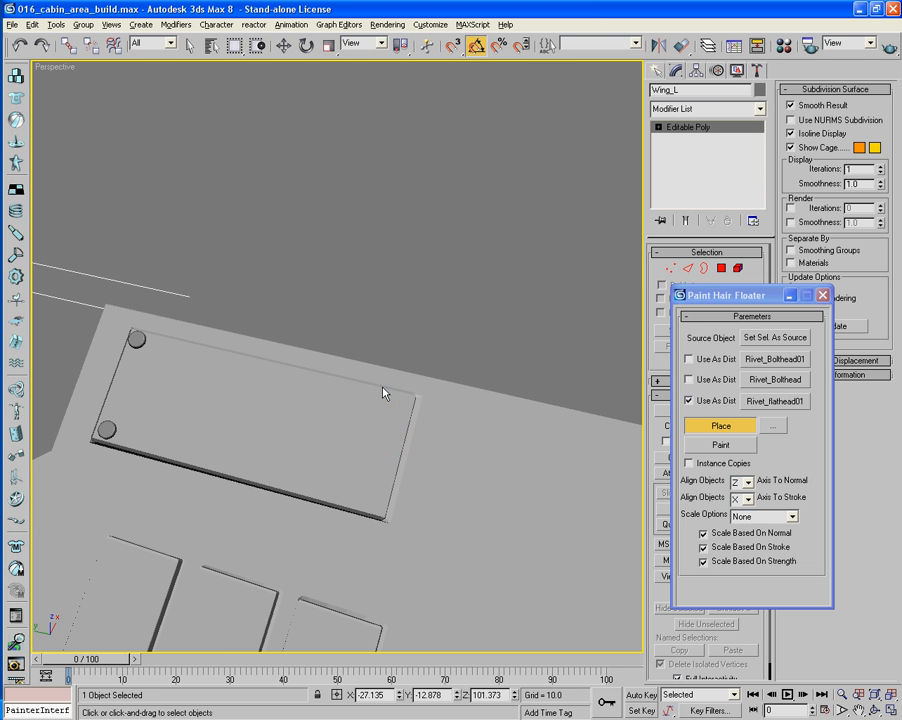
pyautogui.click(374, 503)
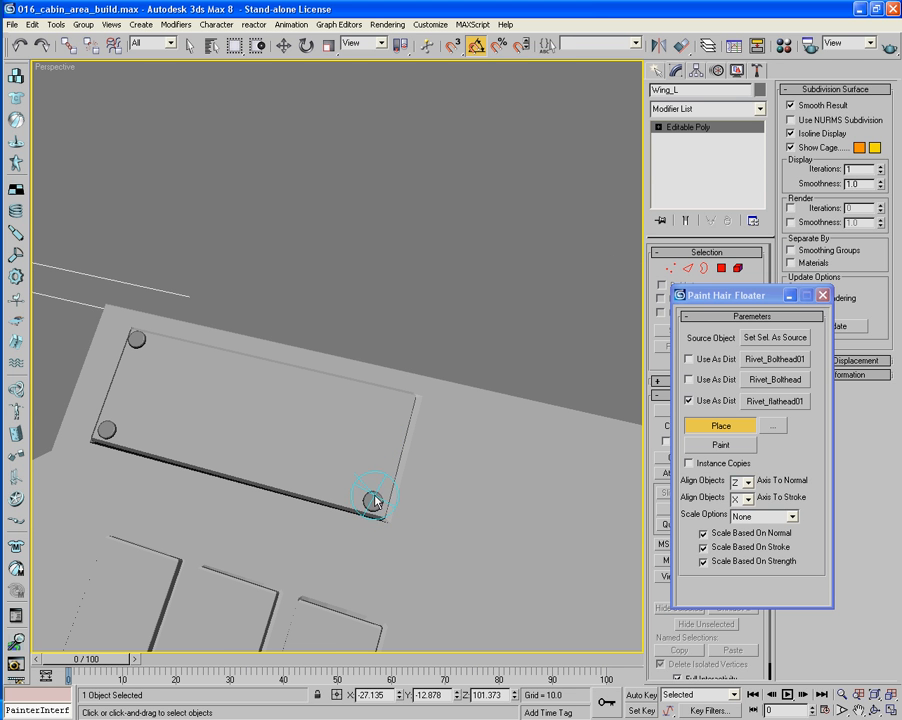
pyautogui.click(398, 404)
# Place a pair of flathead rivets at the end nearest the rectangular plate on each of the three narrow raised strips.
pyautogui.moveTo(366, 522); pyautogui.dragTo(388, 366, button='middle')
pyautogui.keyDown('alt'); pyautogui.moveTo(388, 366); pyautogui.dragTo(374, 423, button='middle'); pyautogui.keyUp('alt')
pyautogui.scroll(-3, 374, 423)
pyautogui.moveTo(361, 475)
pyautogui.mouseDown(button='middle')
pyautogui.moveTo(376, 427)
pyautogui.moveTo(445, 429)
pyautogui.moveTo(354, 482)
pyautogui.moveTo(234, 510)
pyautogui.mouseUp(button='middle')
pyautogui.scroll(5, 252, 506)
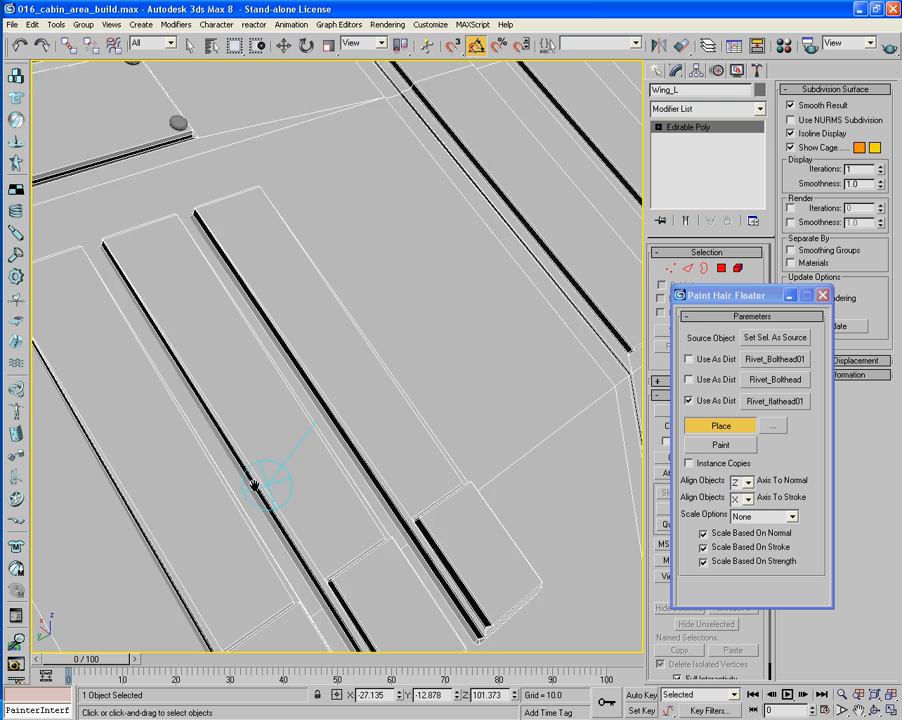
pyautogui.click(180, 291)
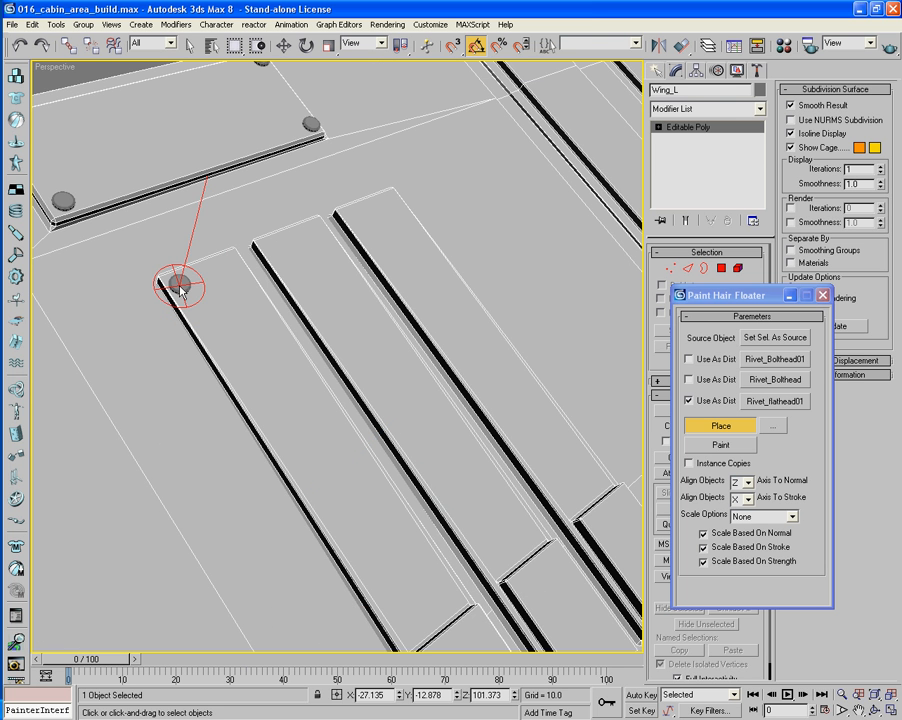
pyautogui.click(229, 263)
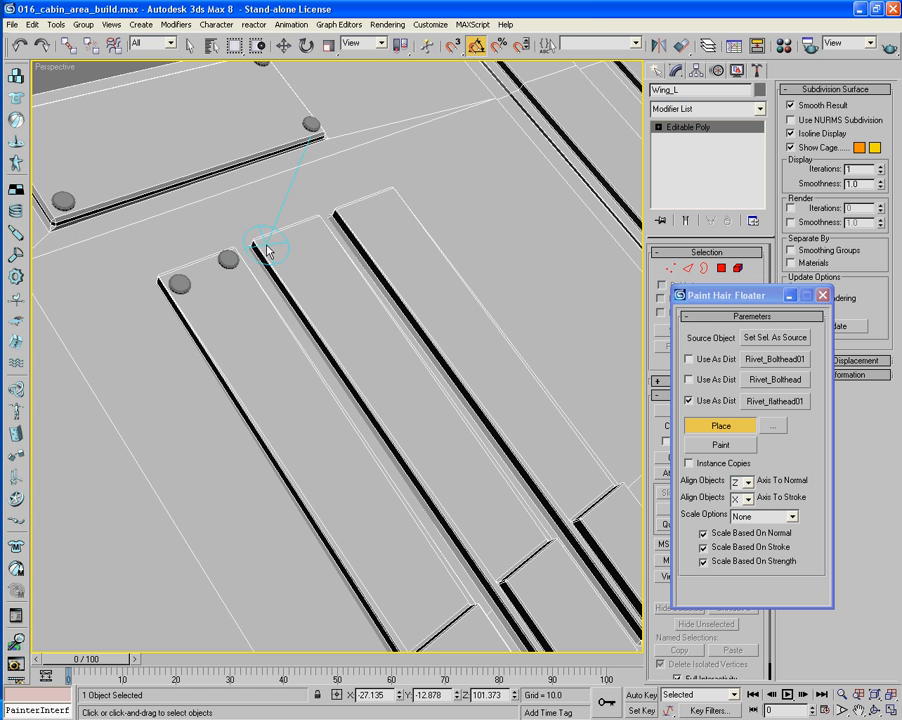
pyautogui.click(266, 248)
pyautogui.click(315, 233)
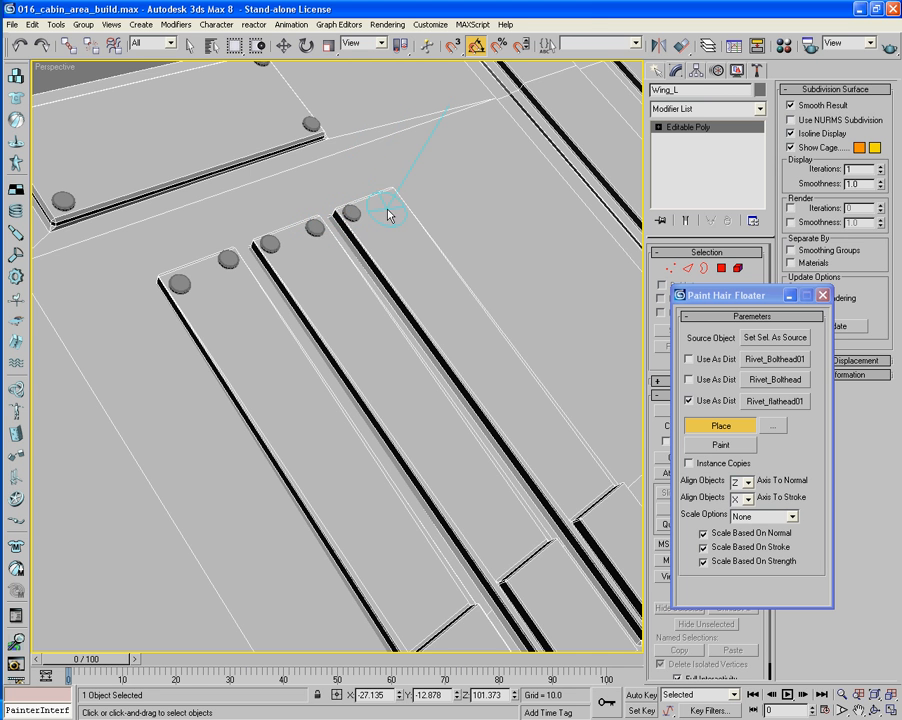
# Place a pair of flathead rivets on the thicker stepped end of each of the three narrow strips.
pyautogui.moveTo(400, 200); pyautogui.dragTo(314, 133, button='middle')
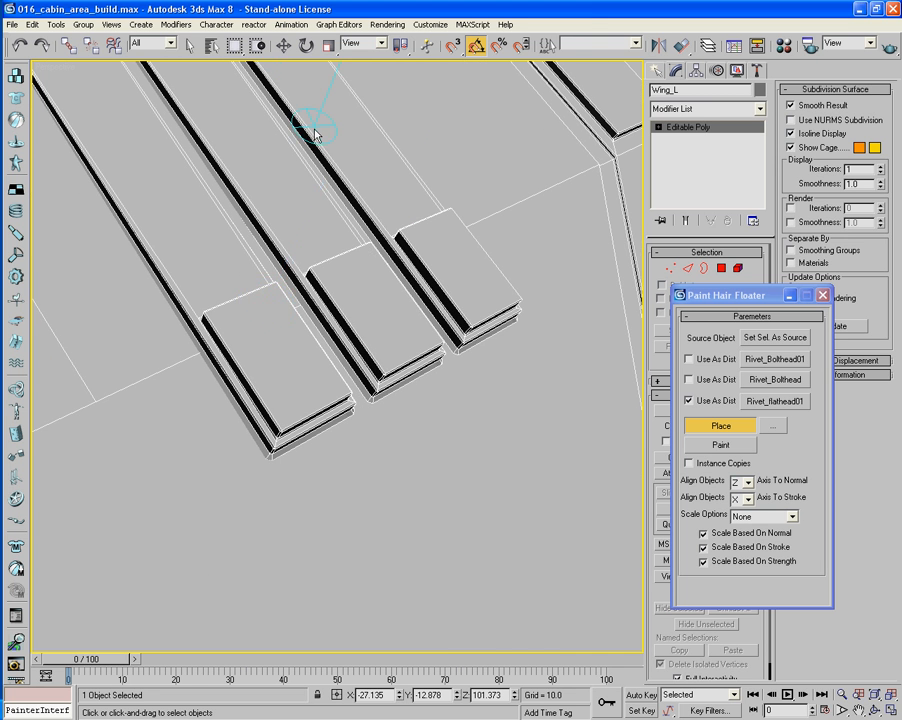
pyautogui.click(284, 412)
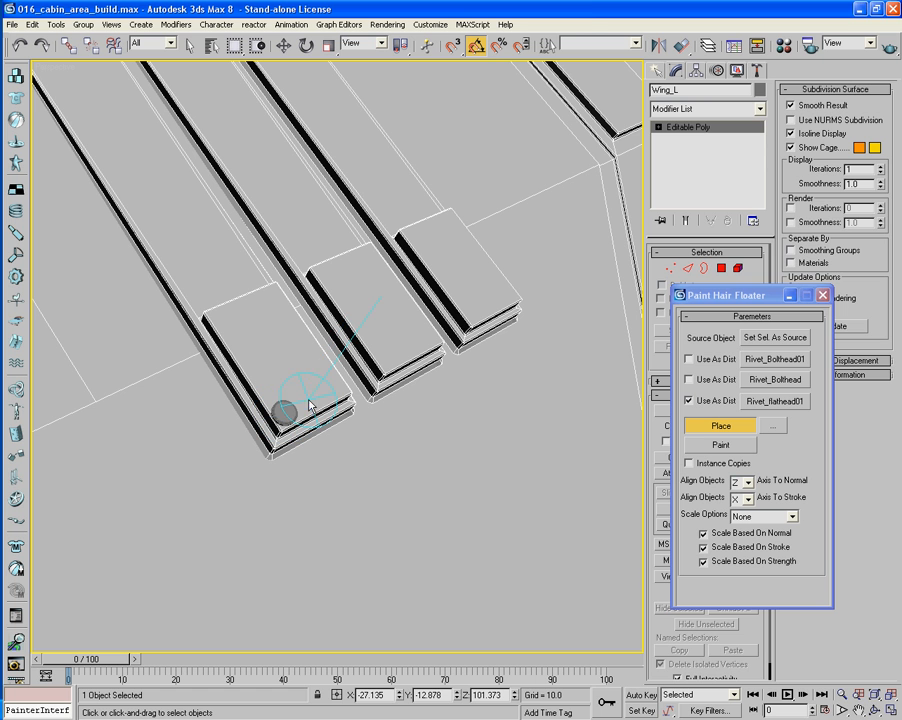
pyautogui.click(333, 389)
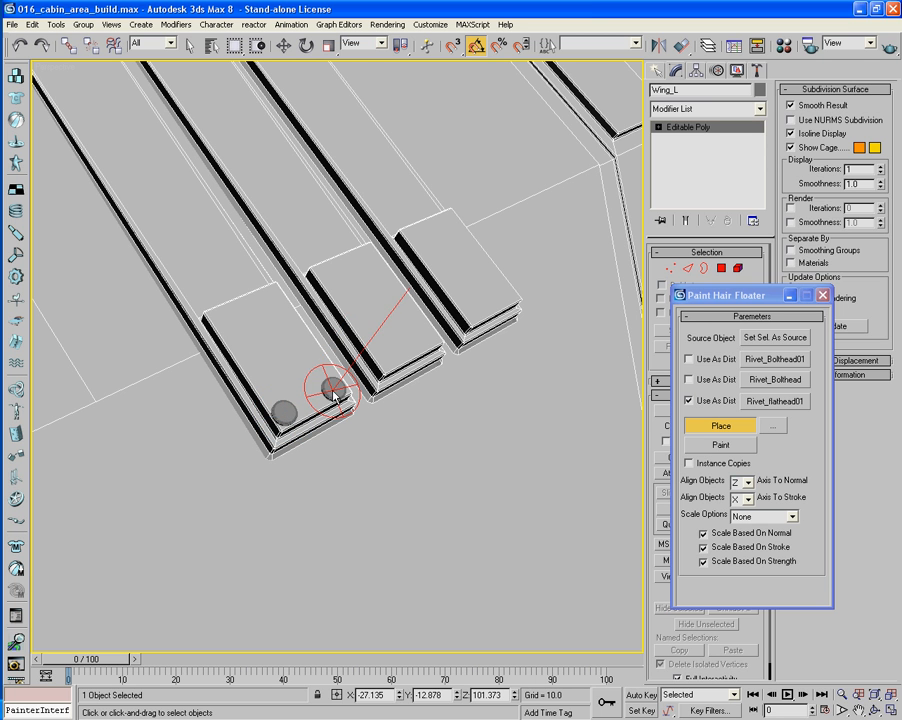
pyautogui.click(388, 358)
pyautogui.click(424, 340)
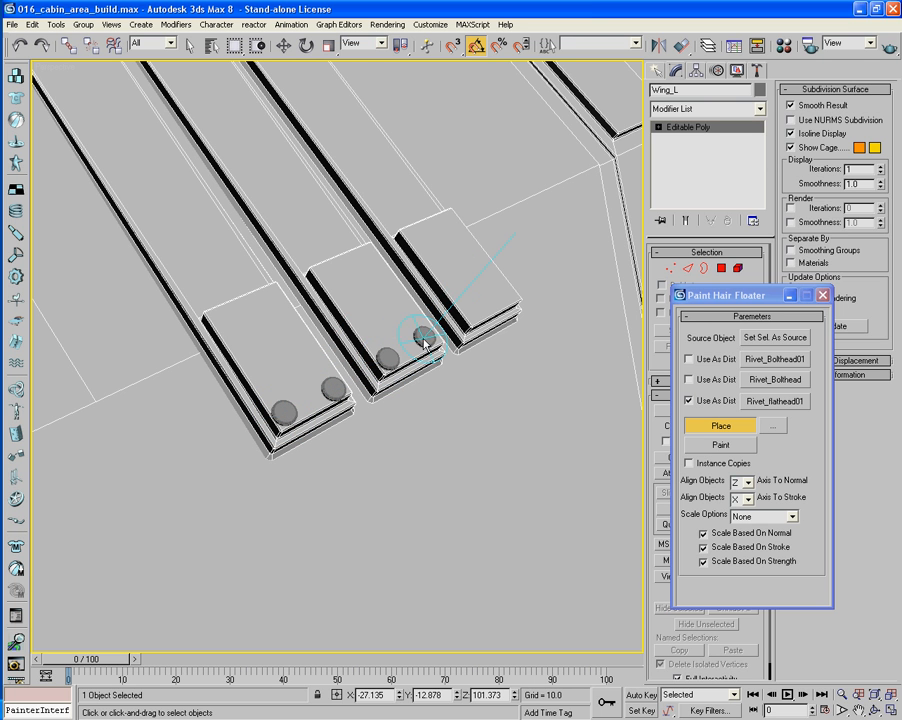
pyautogui.click(474, 312)
# Place flathead rivets at the four corners of the first long raised panel beside the wing's crease line.
pyautogui.scroll(-3, 503, 292)
pyautogui.keyDown('alt'); pyautogui.moveTo(413, 342); pyautogui.dragTo(404, 390, button='middle'); pyautogui.keyUp('alt')
pyautogui.click(356, 375)
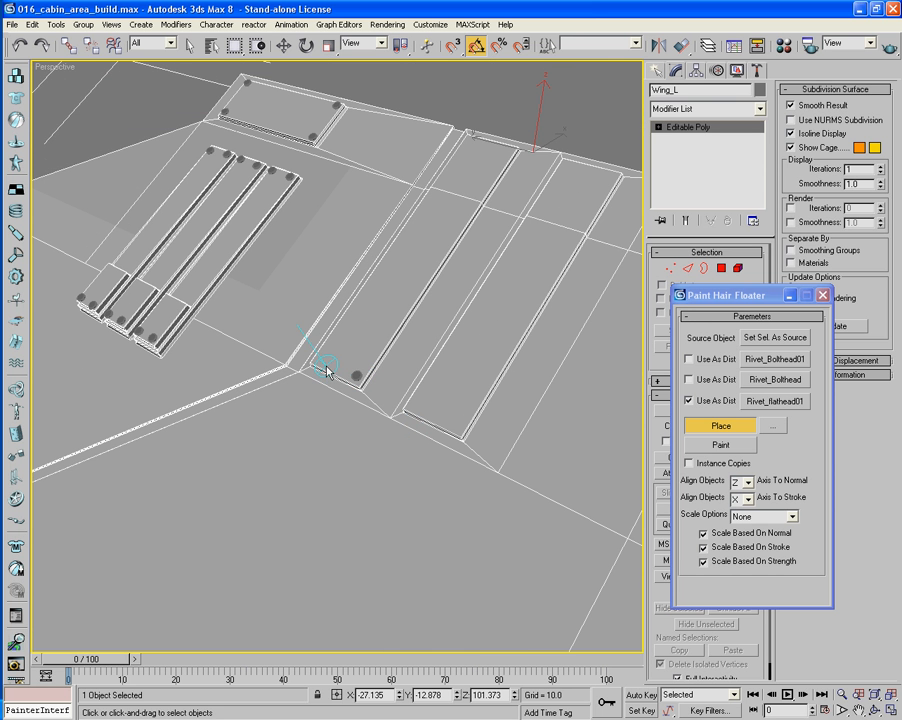
pyautogui.keyDown('alt'); pyautogui.moveTo(400, 318); pyautogui.dragTo(447, 348, button='middle'); pyautogui.keyUp('alt')
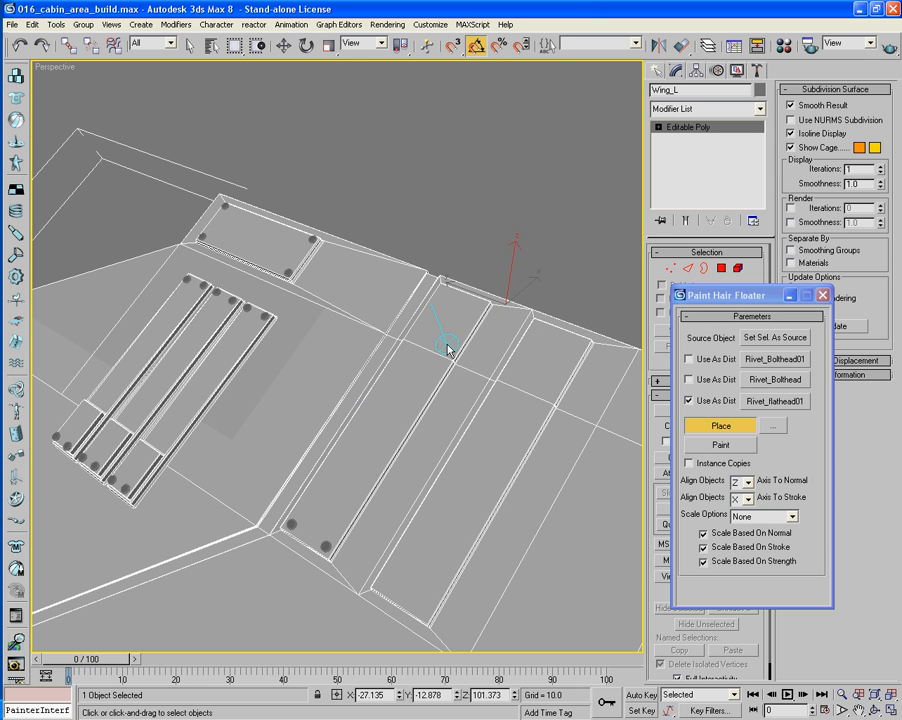
pyautogui.click(479, 305)
# Place flathead rivets at the four corners of the second long raised panel, on the side facing the round-ended pipes.
pyautogui.keyDown('alt'); pyautogui.moveTo(445, 297); pyautogui.dragTo(409, 377, button='middle'); pyautogui.keyUp('alt')
pyautogui.scroll(4, 408, 377)
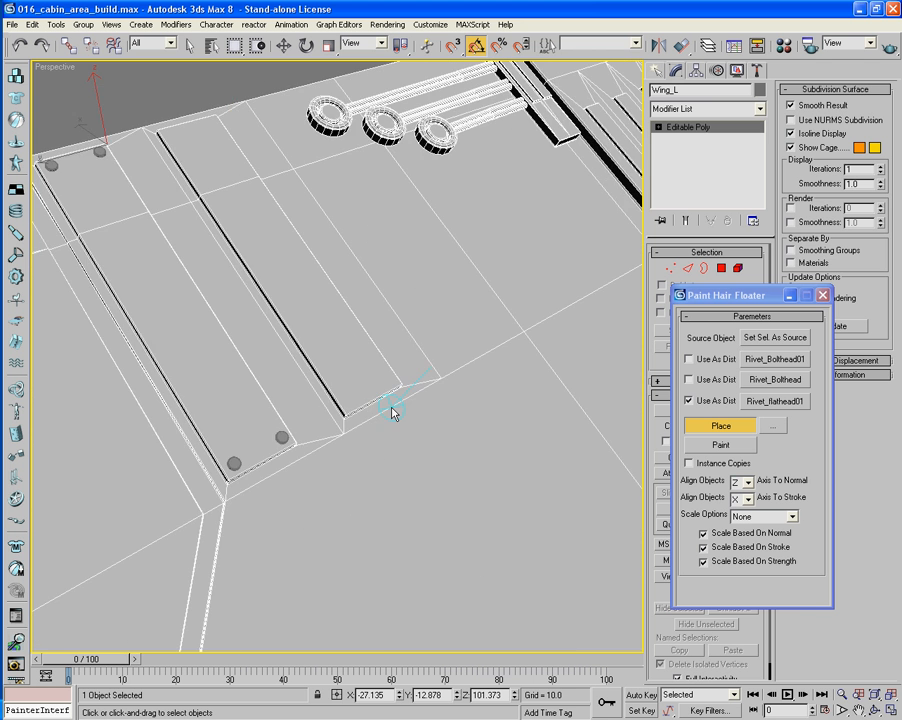
pyautogui.click(356, 440)
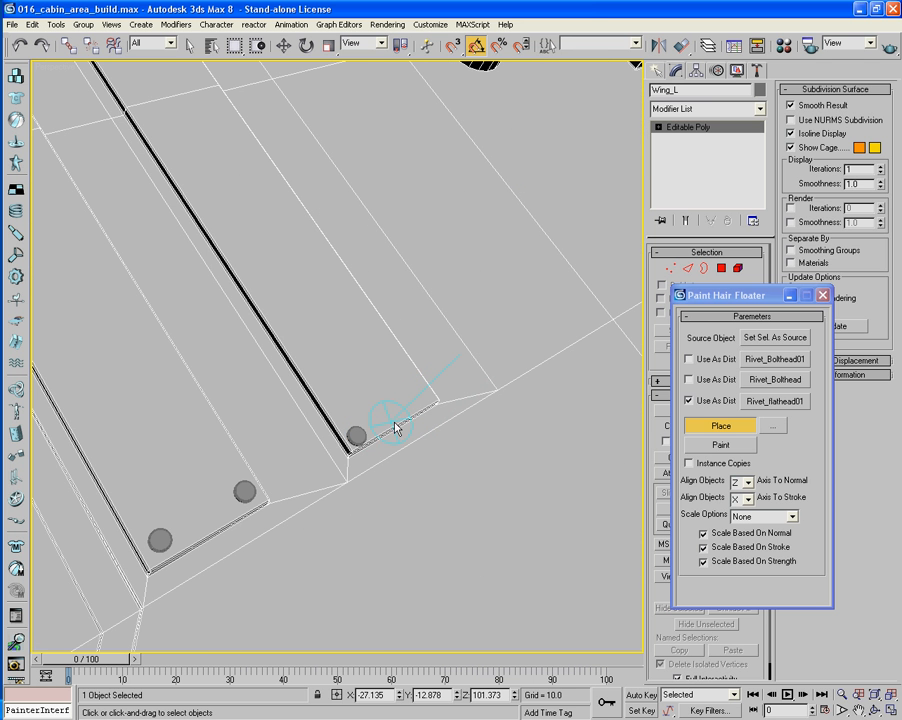
pyautogui.click(426, 400)
pyautogui.keyDown('alt'); pyautogui.moveTo(368, 362); pyautogui.dragTo(345, 330, button='middle'); pyautogui.keyUp('alt')
pyautogui.click(318, 285)
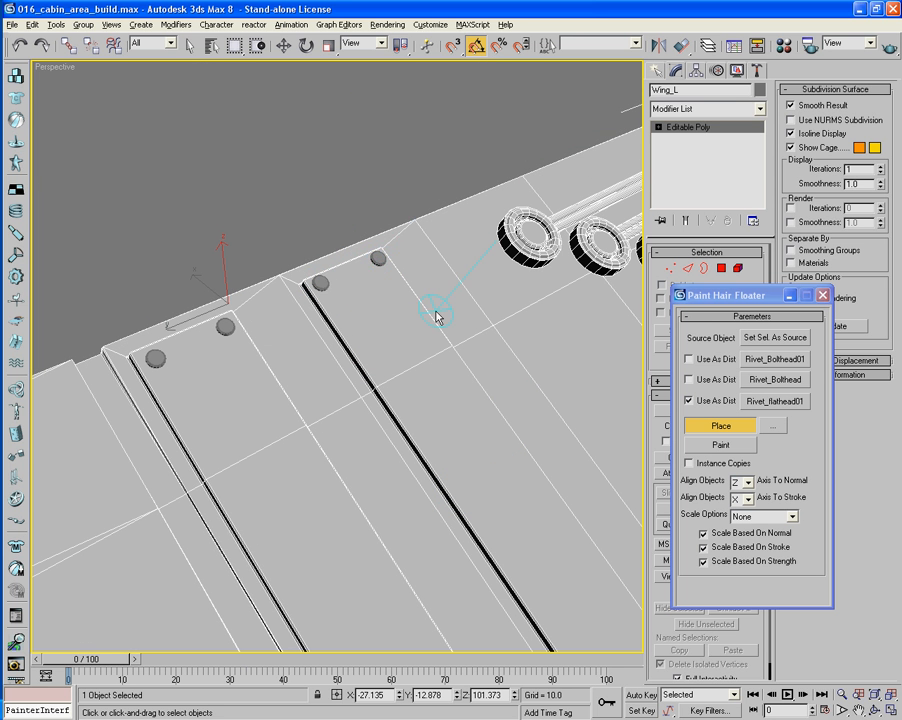
# Place four flathead rivets on the wing surface around the inner tip of the gun-like cylinder.
pyautogui.keyDown('alt'); pyautogui.moveTo(432, 312); pyautogui.dragTo(244, 315, button='middle'); pyautogui.keyUp('alt')
pyautogui.scroll(-5, 405, 308)
pyautogui.scroll(4, 297, 204)
pyautogui.scroll(10, 268, 305)
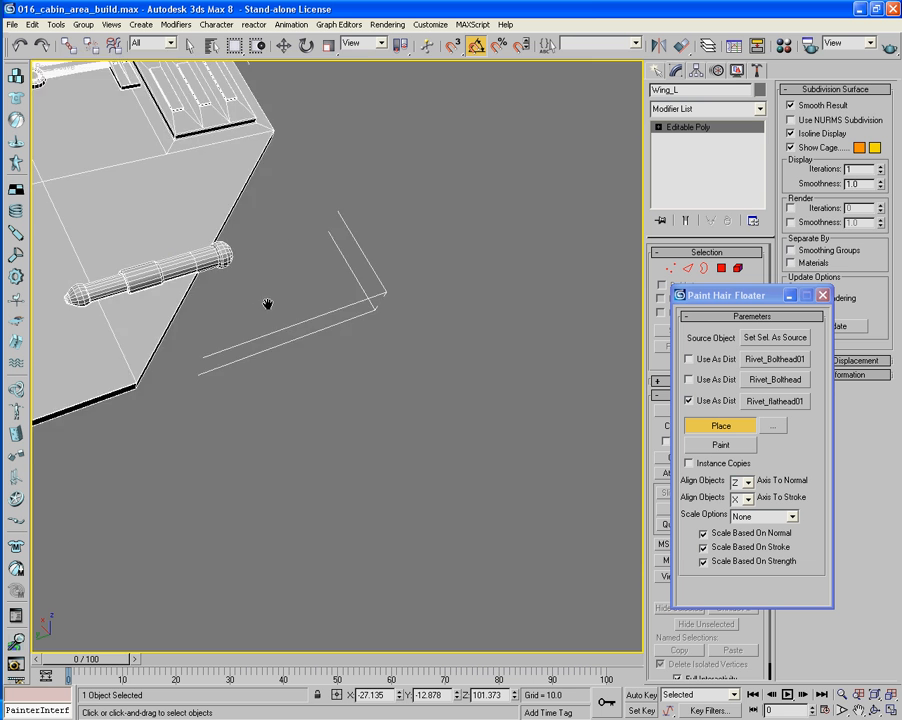
pyautogui.scroll(-4, 518, 405)
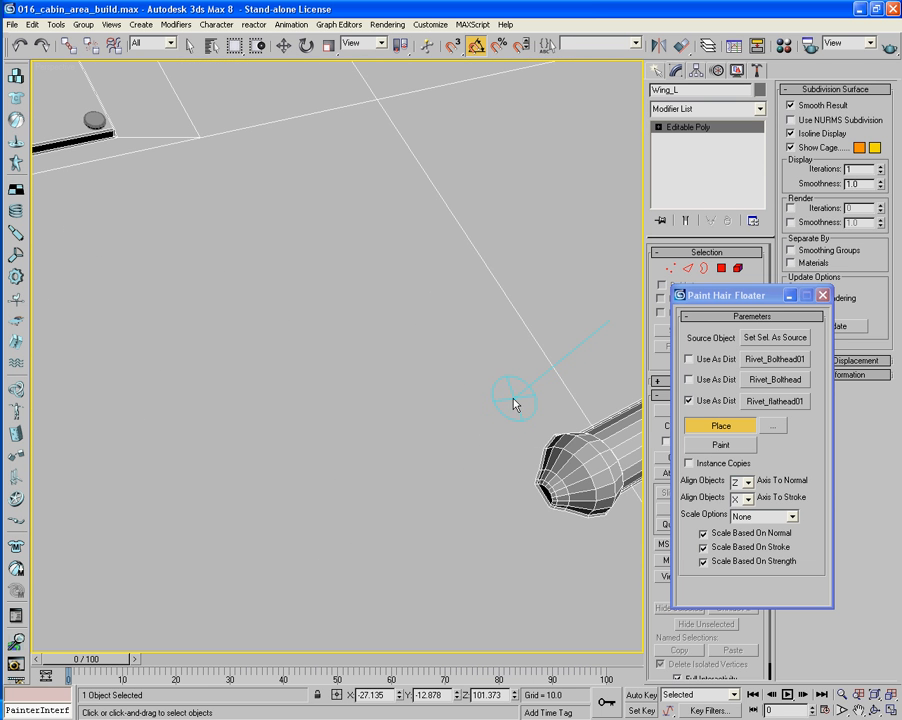
pyautogui.moveTo(565, 418); pyautogui.dragTo(463, 378, button='middle')
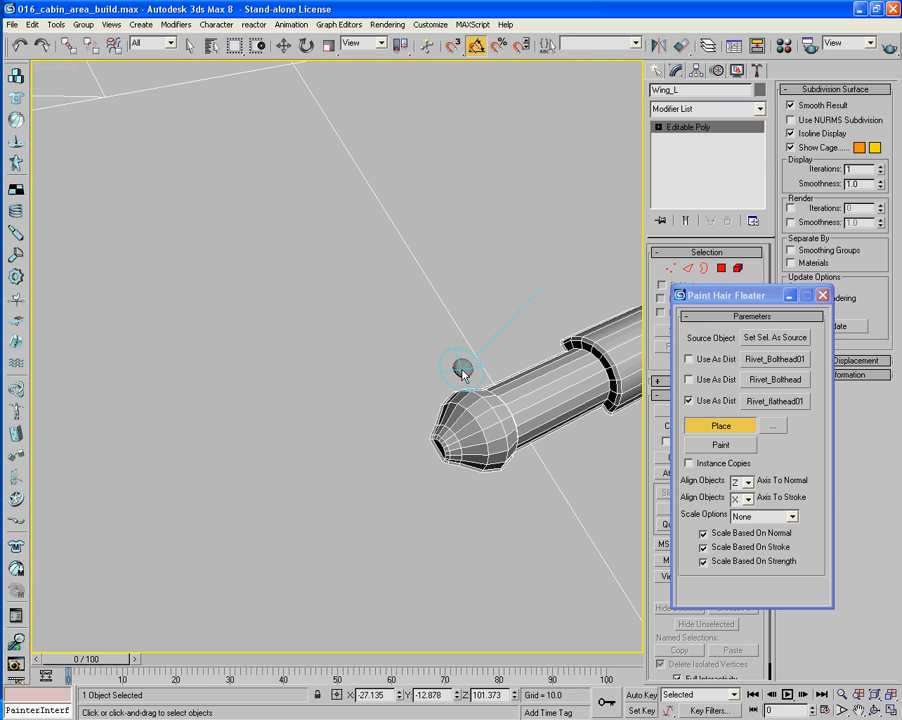
pyautogui.keyDown('alt'); pyautogui.moveTo(378, 408); pyautogui.dragTo(427, 413, button='middle'); pyautogui.keyUp('alt')
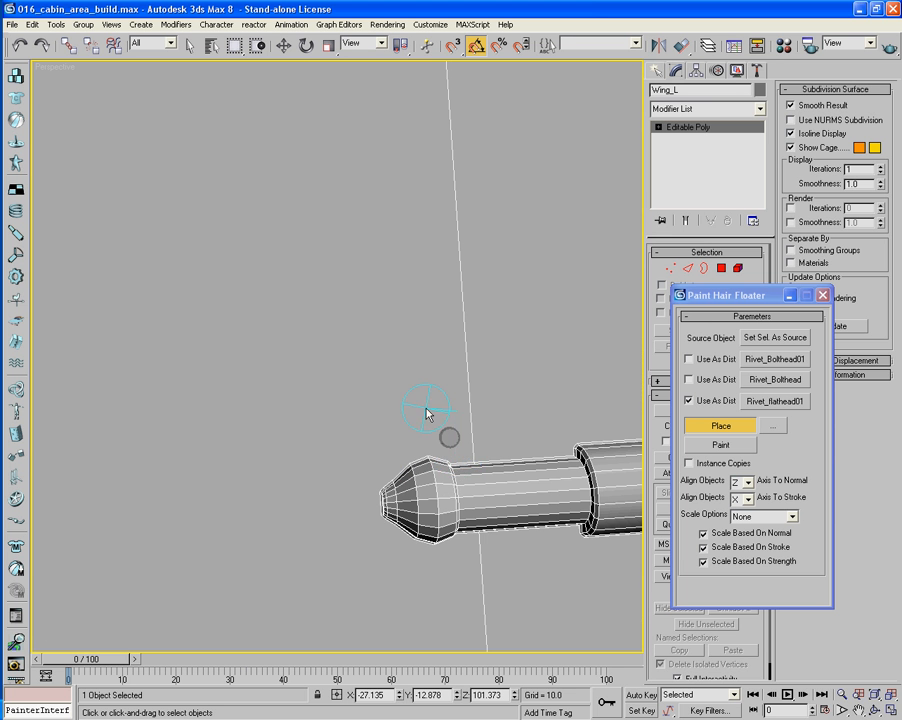
pyautogui.click(458, 566)
pyautogui.click(354, 580)
pyautogui.scroll(-5, 342, 452)
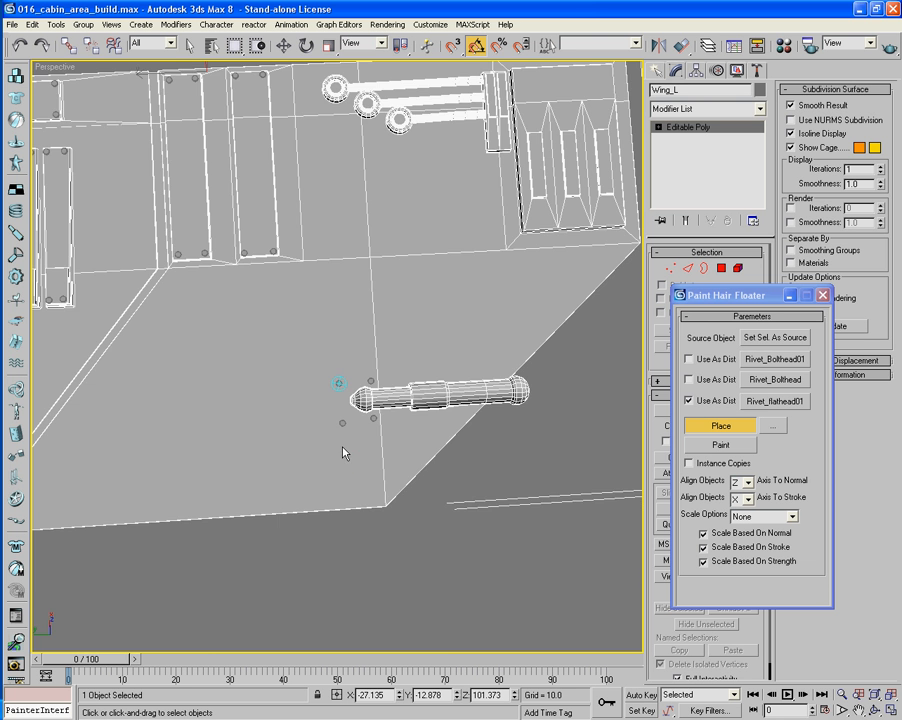
# Switch the distributed object to Rivet_Bolthead01 and place one at each corner of the slotted panel on the wing.
pyautogui.keyDown('alt'); pyautogui.moveTo(344, 449); pyautogui.dragTo(296, 443, button='middle'); pyautogui.keyUp('alt')
pyautogui.moveTo(514, 350); pyautogui.dragTo(356, 447, button='middle')
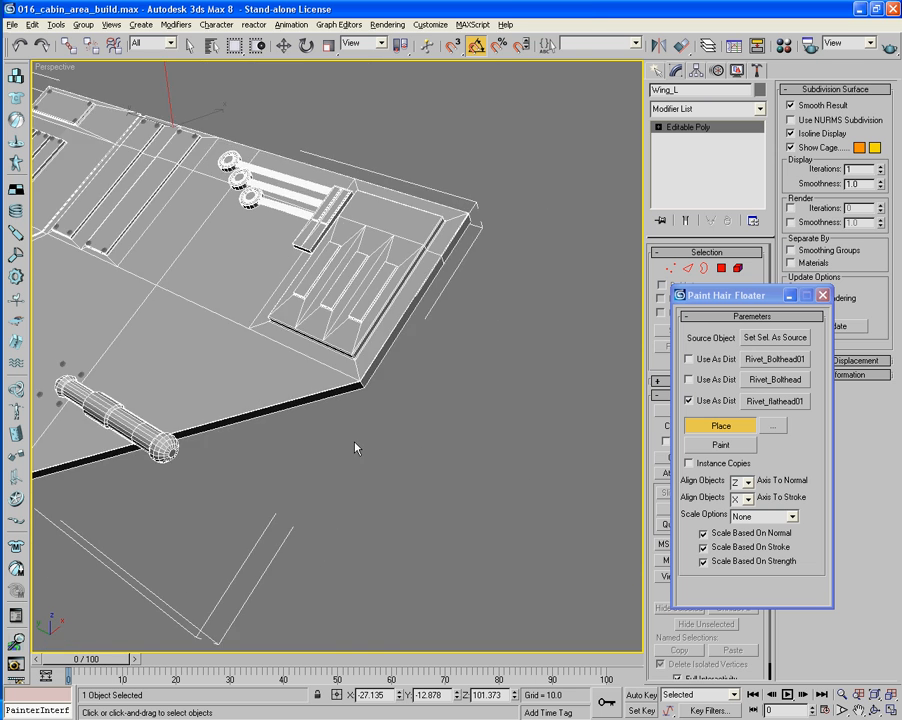
pyautogui.scroll(3, 357, 446)
pyautogui.moveTo(370, 395); pyautogui.dragTo(361, 501, button='middle')
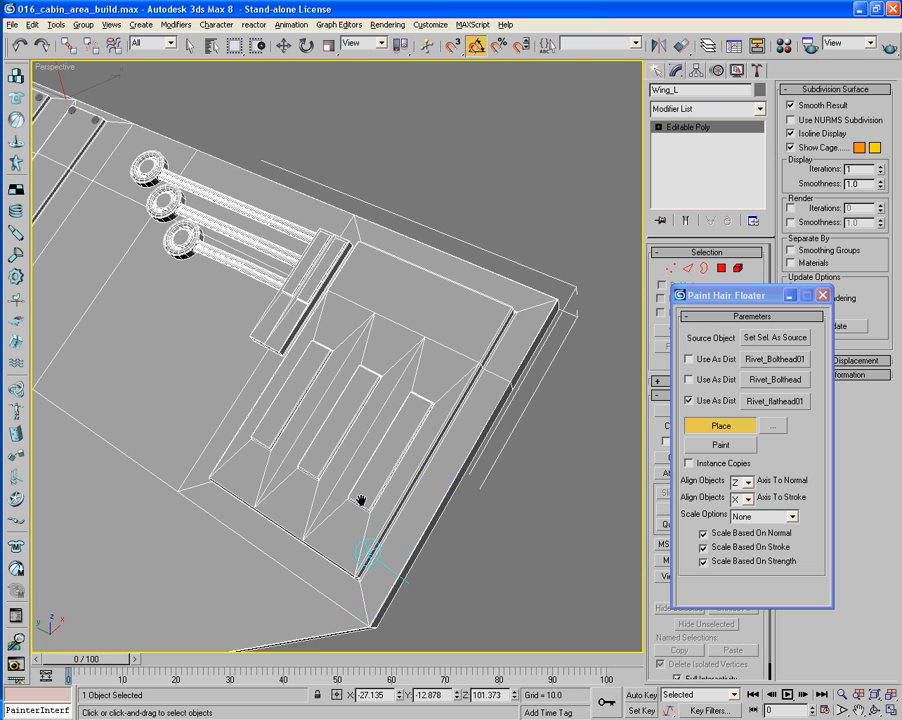
pyautogui.click(697, 402)
pyautogui.moveTo(432, 543); pyautogui.dragTo(440, 456, button='middle')
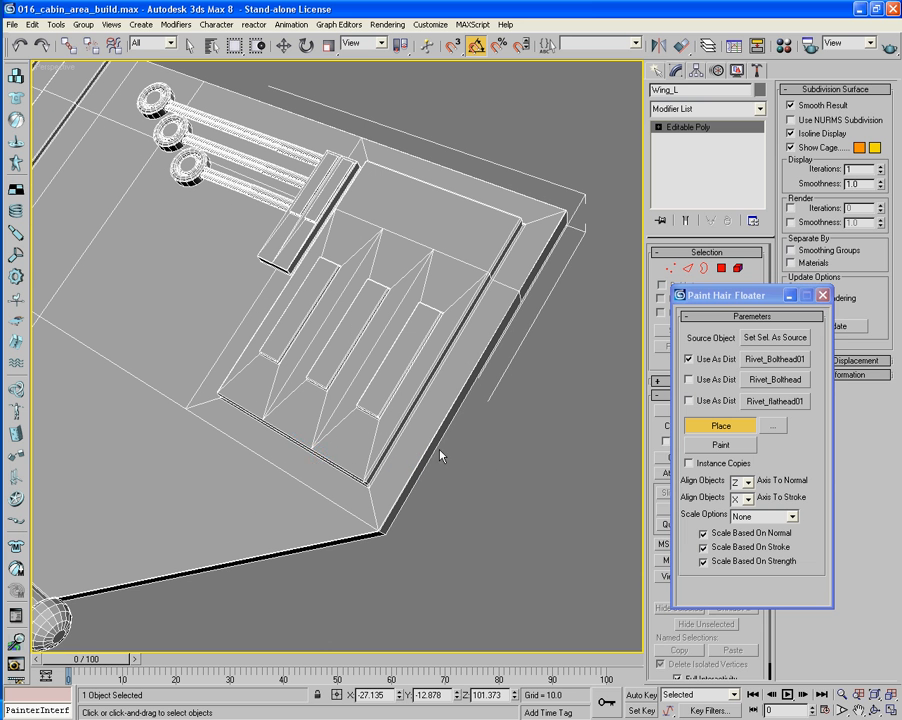
pyautogui.click(363, 468)
pyautogui.click(502, 227)
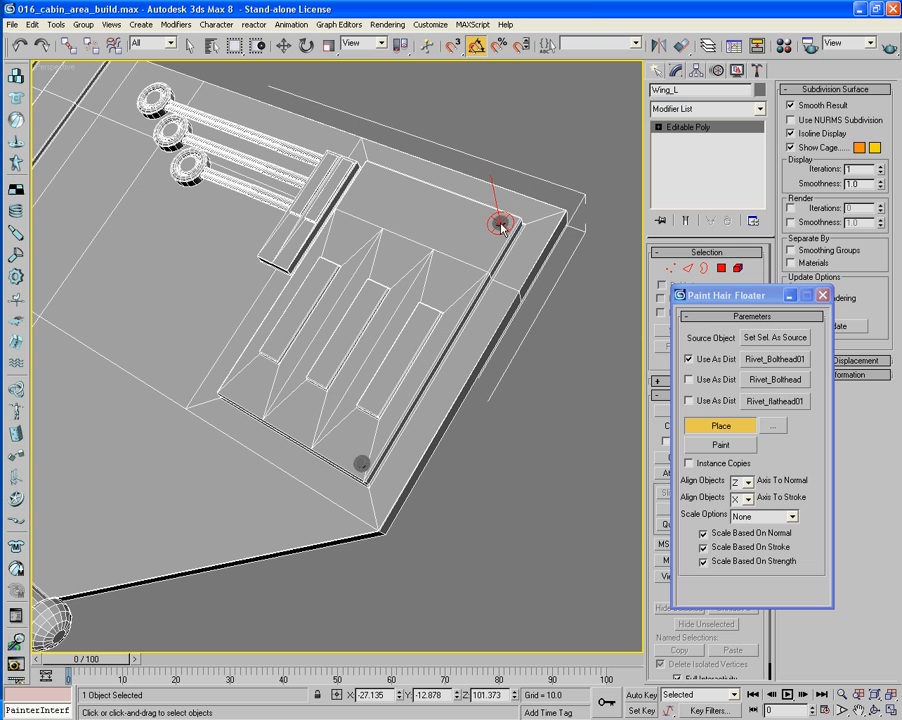
pyautogui.click(371, 175)
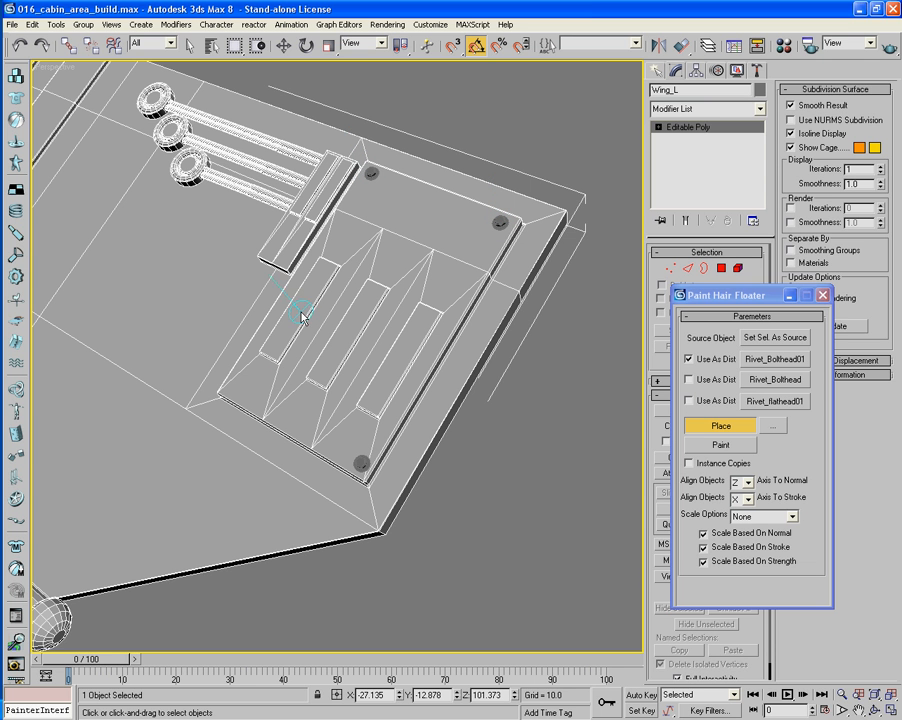
pyautogui.click(235, 392)
# Place two Rivet_Bolthead01 bolts side by side on the free end of the bracket joining the three pipes.
pyautogui.moveTo(211, 376)
pyautogui.keyDown('alt'); pyautogui.mouseDown(button='middle')
pyautogui.moveTo(327, 373)
pyautogui.moveTo(249, 400)
pyautogui.mouseUp(button='middle'); pyautogui.keyUp('alt')
pyautogui.scroll(3, 249, 400)
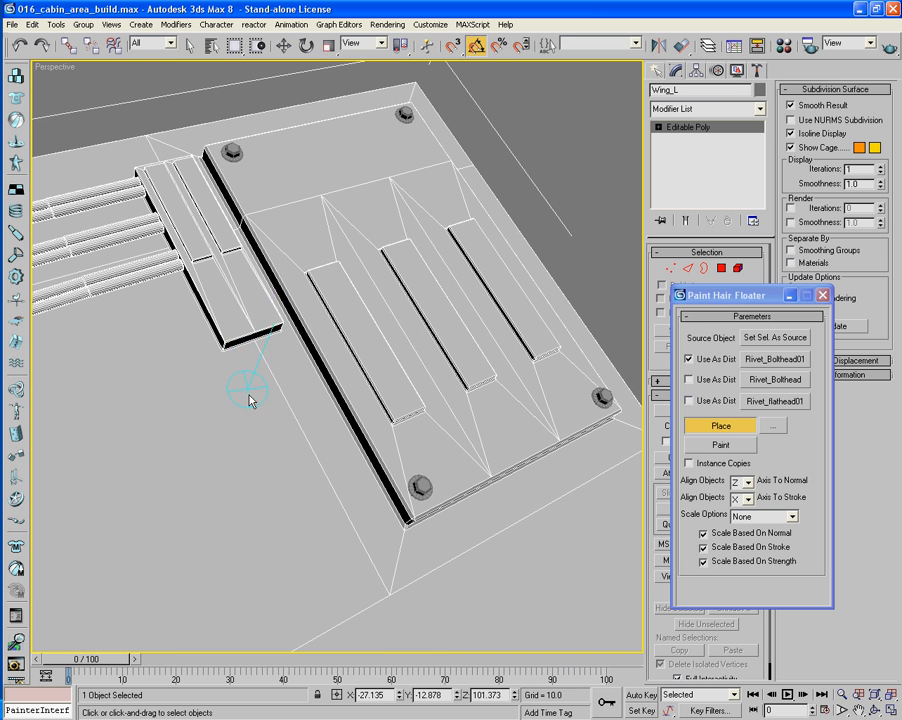
pyautogui.click(231, 323)
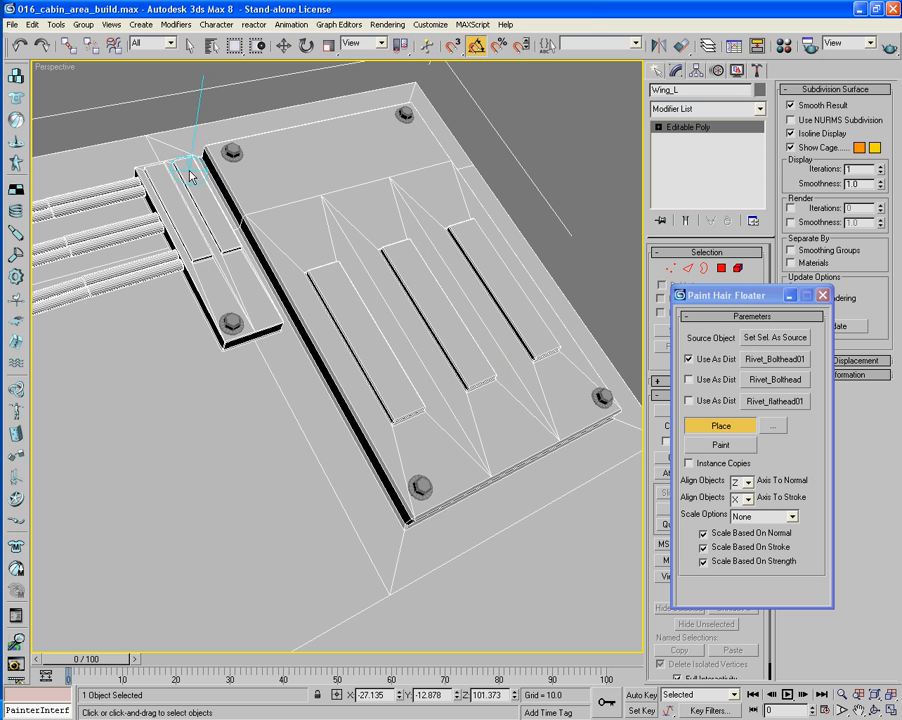
pyautogui.click(263, 319)
# Switch the distributed object to Rivet_flathead01 and place one at the end of each narrow strip on the pipe bracket.
pyautogui.moveTo(306, 334)
pyautogui.keyDown('alt'); pyautogui.mouseDown(button='middle')
pyautogui.moveTo(312, 364)
pyautogui.moveTo(312, 350)
pyautogui.moveTo(344, 343)
pyautogui.mouseUp(button='middle'); pyautogui.keyUp('alt')
pyautogui.click(689, 359)
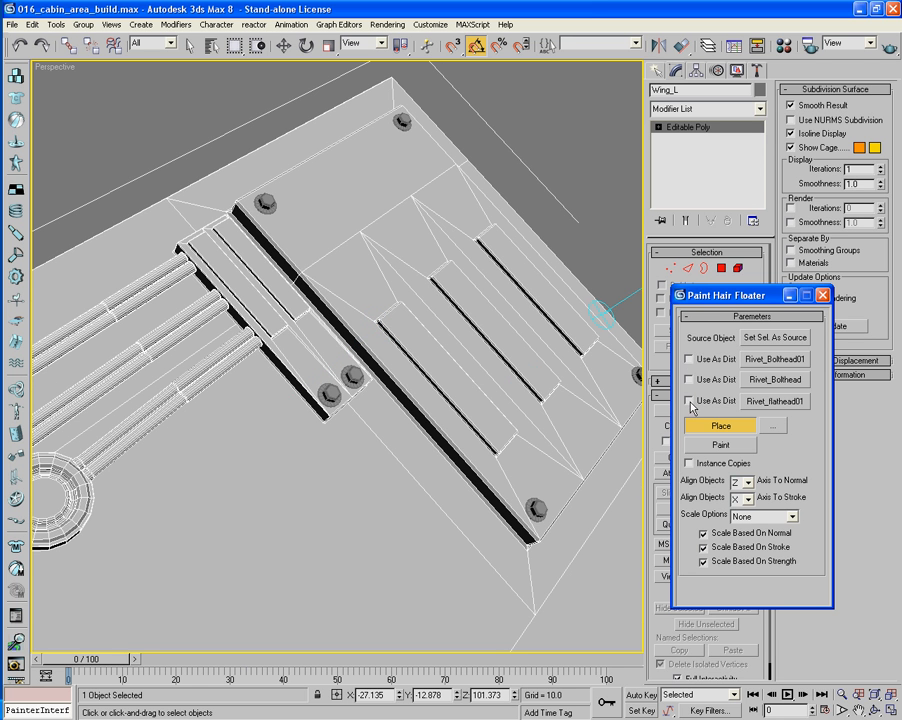
pyautogui.click(688, 400)
pyautogui.click(271, 322)
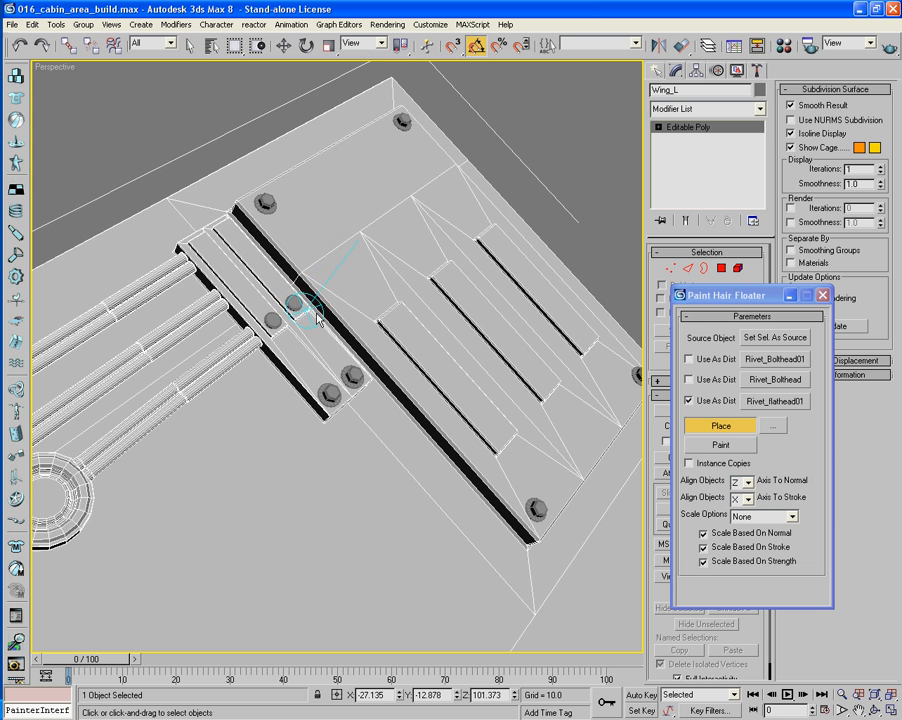
# Place a flathead rivet at both ends of each of the three narrow inset strips on the bolted slotted panel.
pyautogui.moveTo(344, 364); pyautogui.dragTo(221, 302, button='middle')
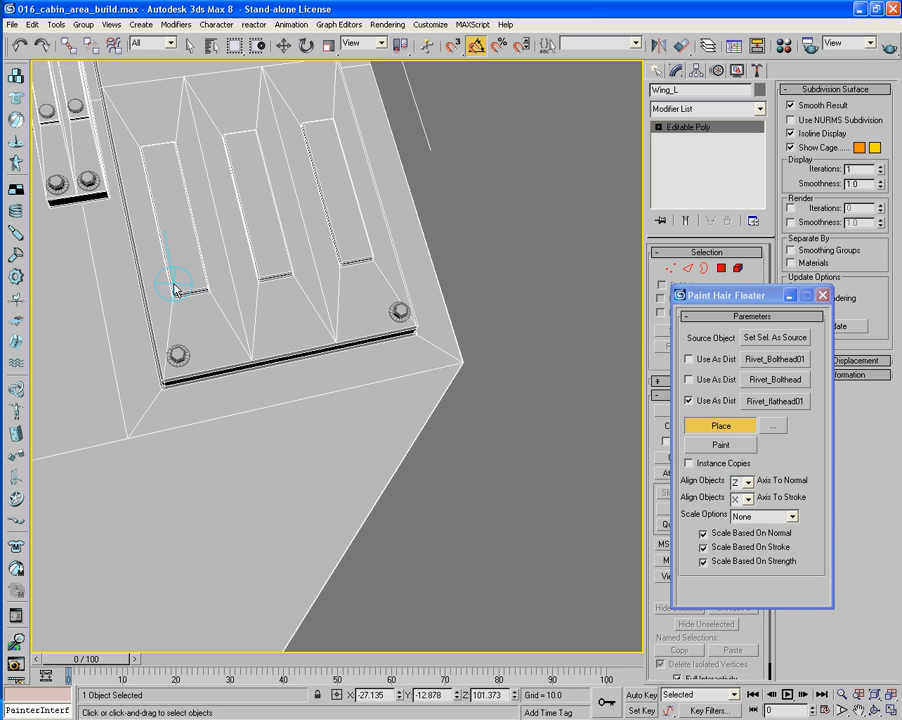
pyautogui.click(178, 287)
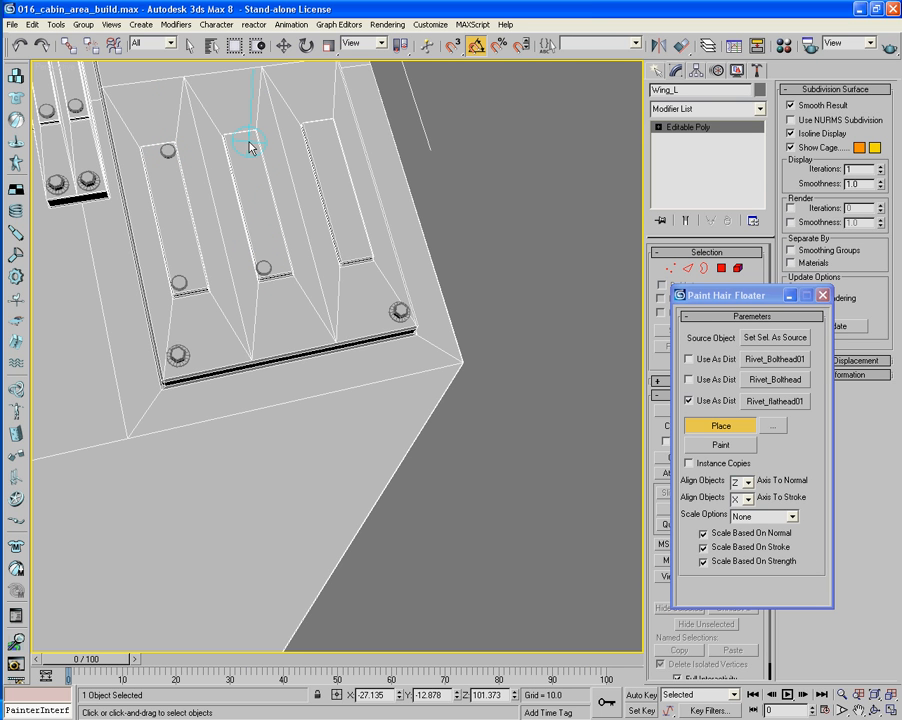
pyautogui.click(347, 256)
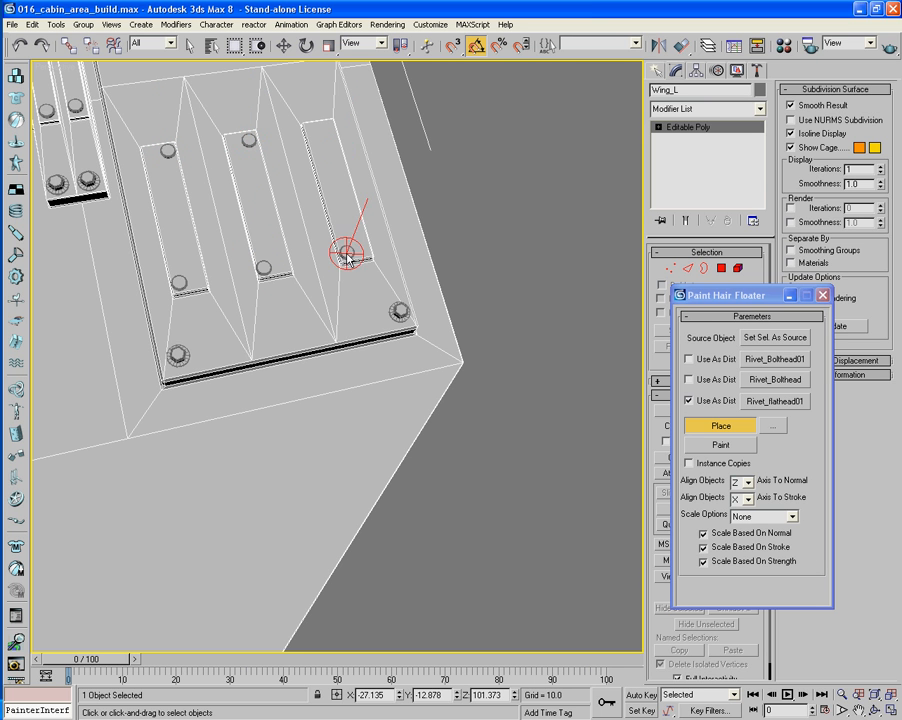
pyautogui.click(325, 134)
# Place flathead rivets at two corners of the underside's four-sided panel, on the short end facing the domed lamps.
pyautogui.scroll(-5, 325, 134)
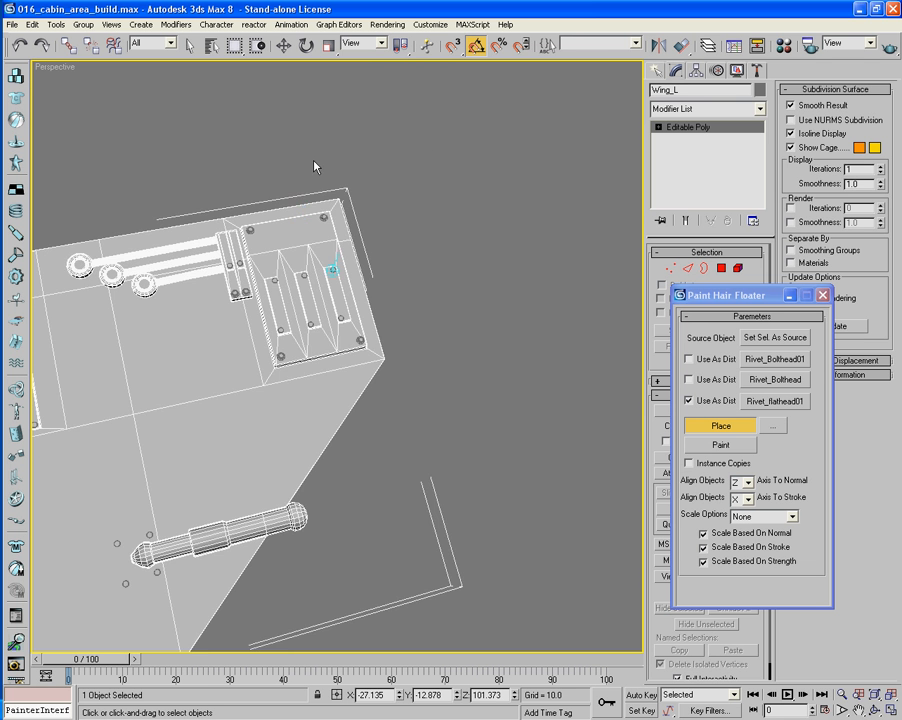
pyautogui.moveTo(300, 228); pyautogui.dragTo(378, 161, button='middle')
pyautogui.moveTo(262, 286); pyautogui.dragTo(391, 201, button='middle')
pyautogui.keyDown('alt'); pyautogui.moveTo(338, 230); pyautogui.dragTo(376, 207, button='middle'); pyautogui.keyUp('alt')
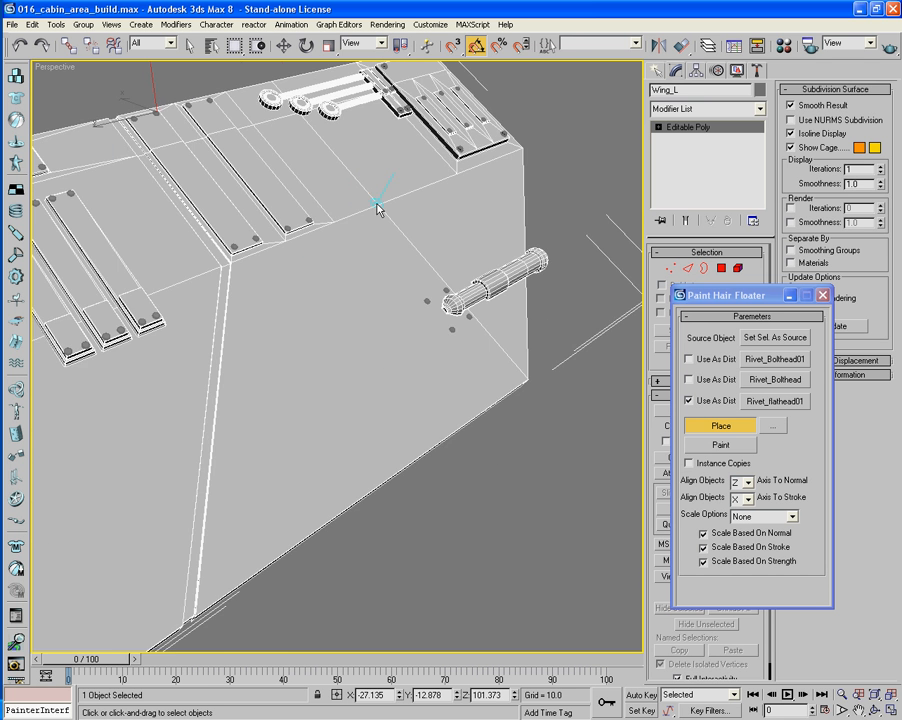
pyautogui.moveTo(310, 222); pyautogui.dragTo(541, 165, button='middle')
pyautogui.moveTo(410, 228); pyautogui.dragTo(197, 160, button='middle')
pyautogui.scroll(-5, 428, 154)
pyautogui.scroll(4, 351, 291)
pyautogui.keyDown('alt'); pyautogui.moveTo(251, 299); pyautogui.dragTo(303, 303, button='middle'); pyautogui.keyUp('alt')
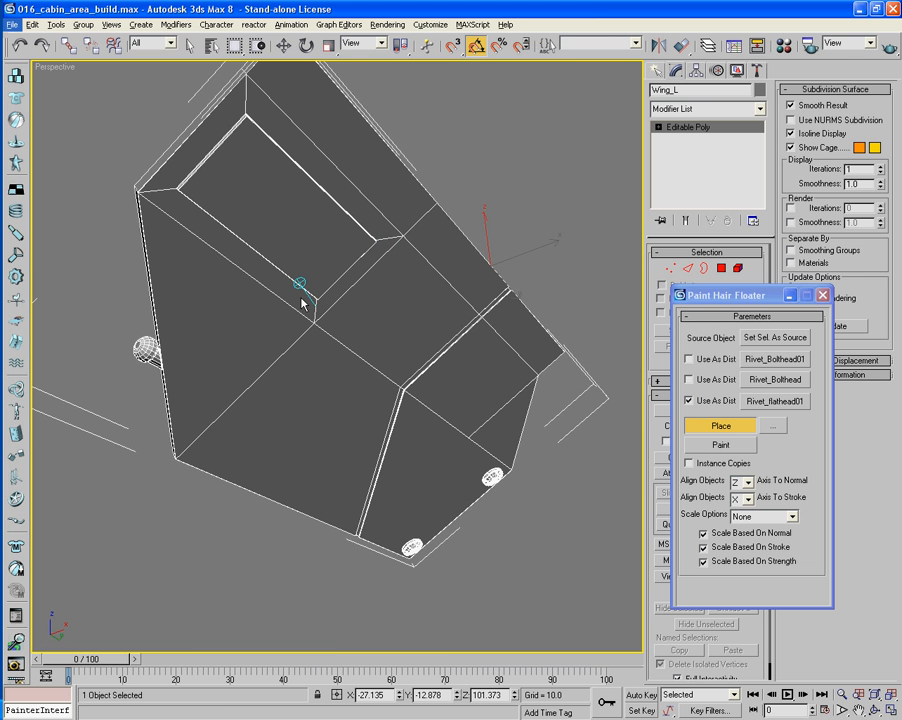
pyautogui.scroll(5, 316, 252)
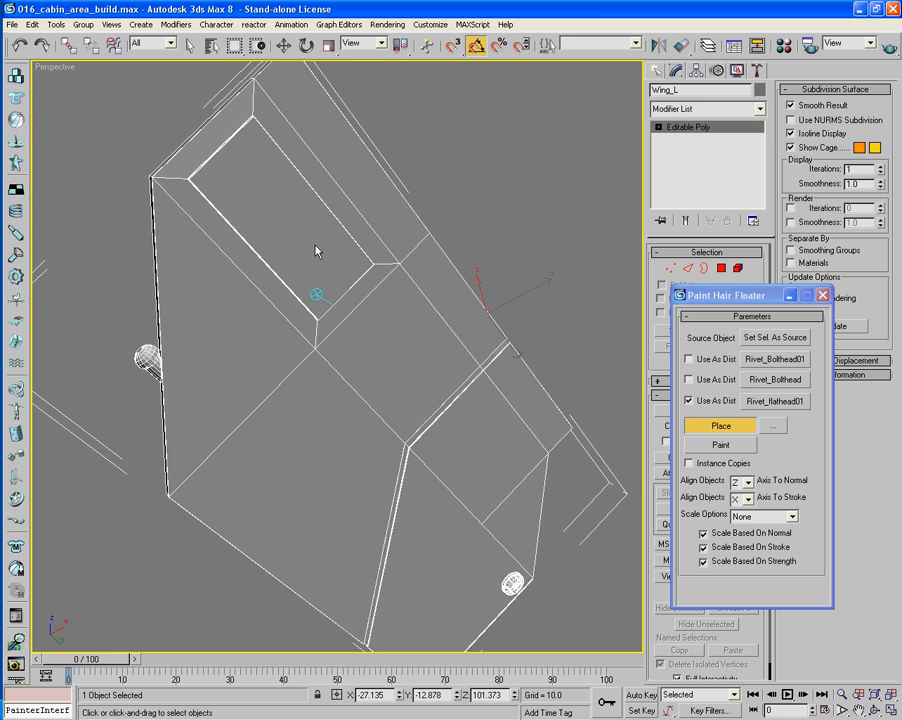
pyautogui.scroll(3, 316, 262)
pyautogui.moveTo(316, 262); pyautogui.dragTo(362, 326, button='middle')
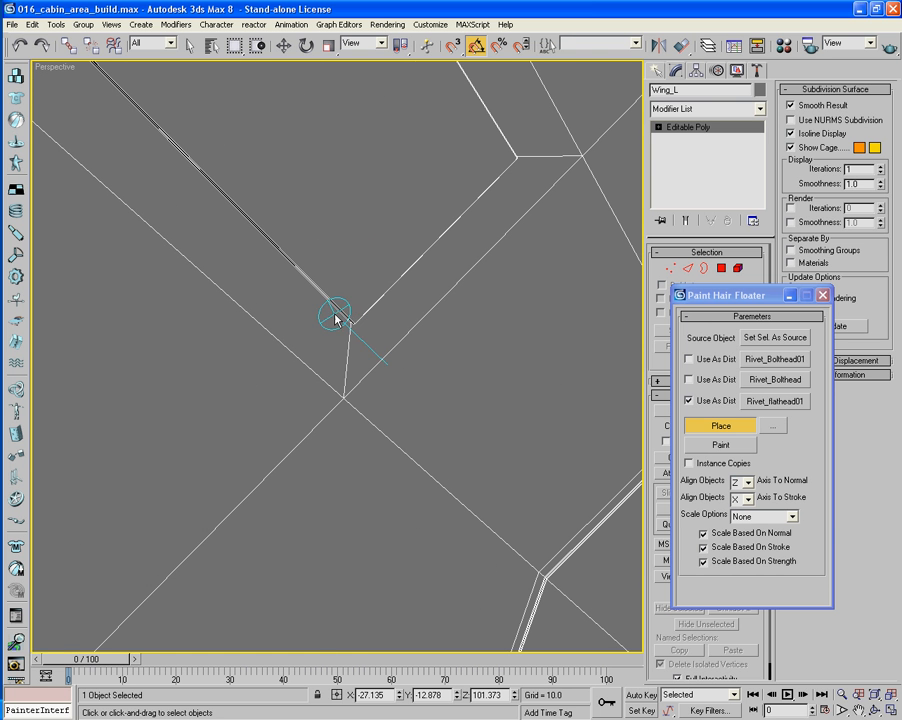
pyautogui.click(352, 311)
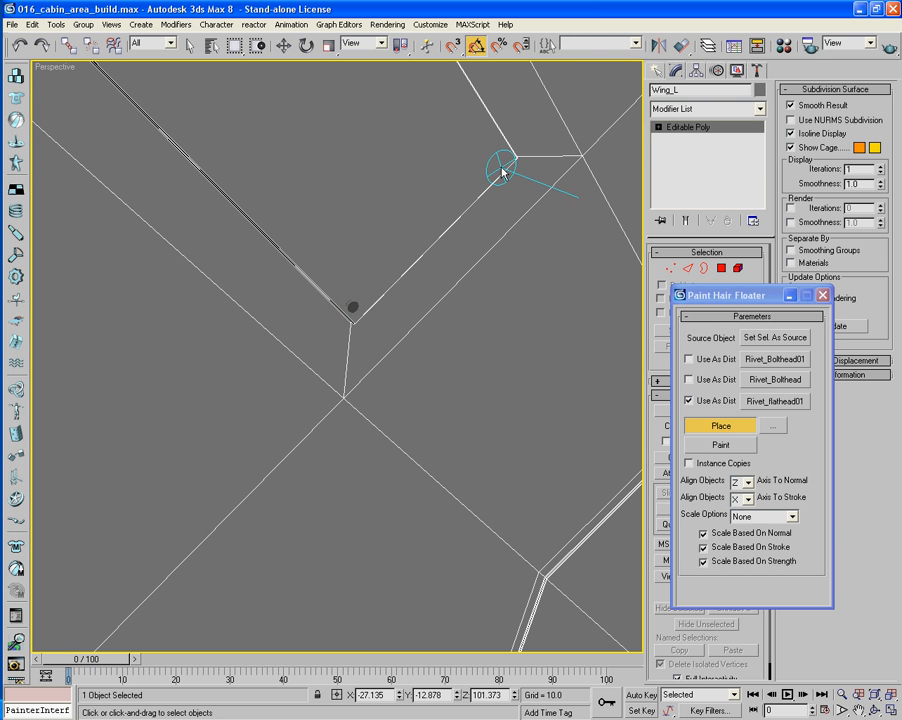
# Place flathead rivets at the two remaining corners of the four-sided underside panel and save the scene.
pyautogui.moveTo(408, 130)
pyautogui.mouseDown(button='middle')
pyautogui.moveTo(451, 221)
pyautogui.moveTo(584, 374)
pyautogui.mouseUp(button='middle')
pyautogui.moveTo(240, 200); pyautogui.dragTo(310, 325, button='middle')
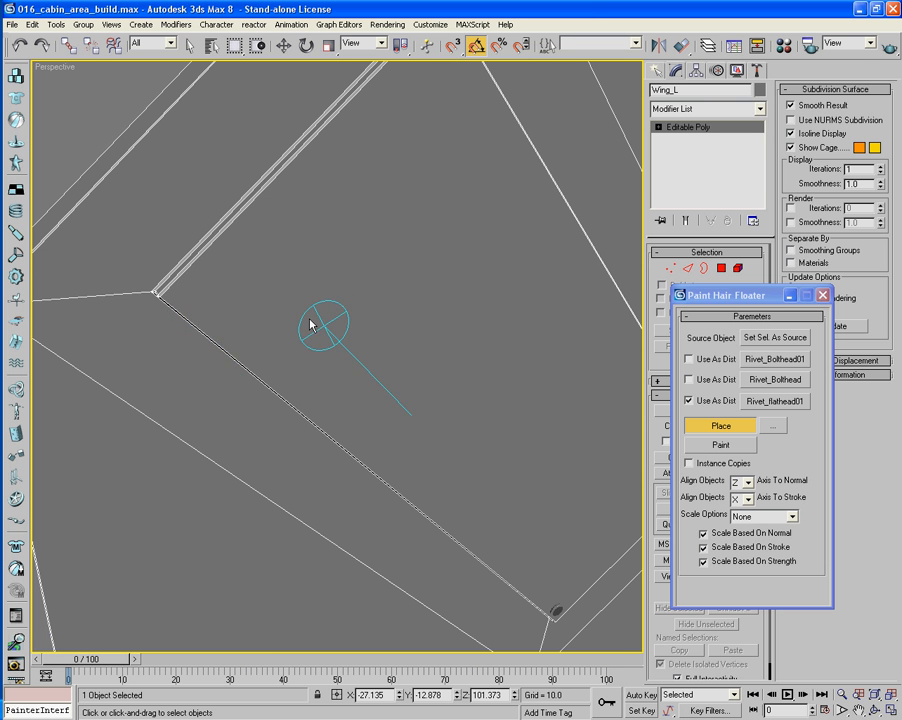
pyautogui.click(181, 302)
pyautogui.hotkey('ctrl', 'z')
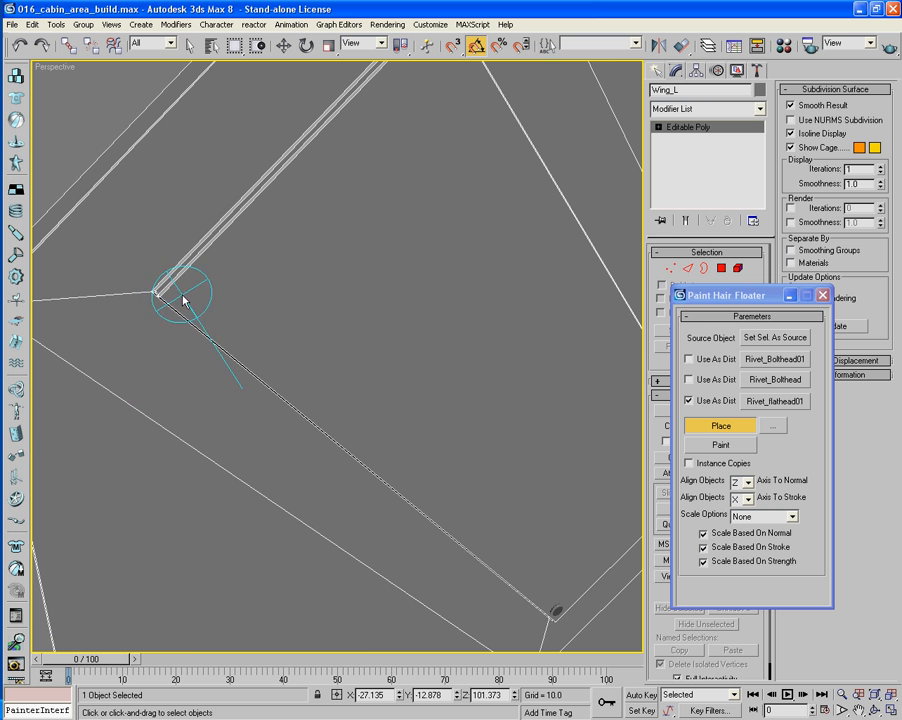
pyautogui.click(183, 299)
pyautogui.moveTo(294, 248); pyautogui.dragTo(215, 385, button='middle')
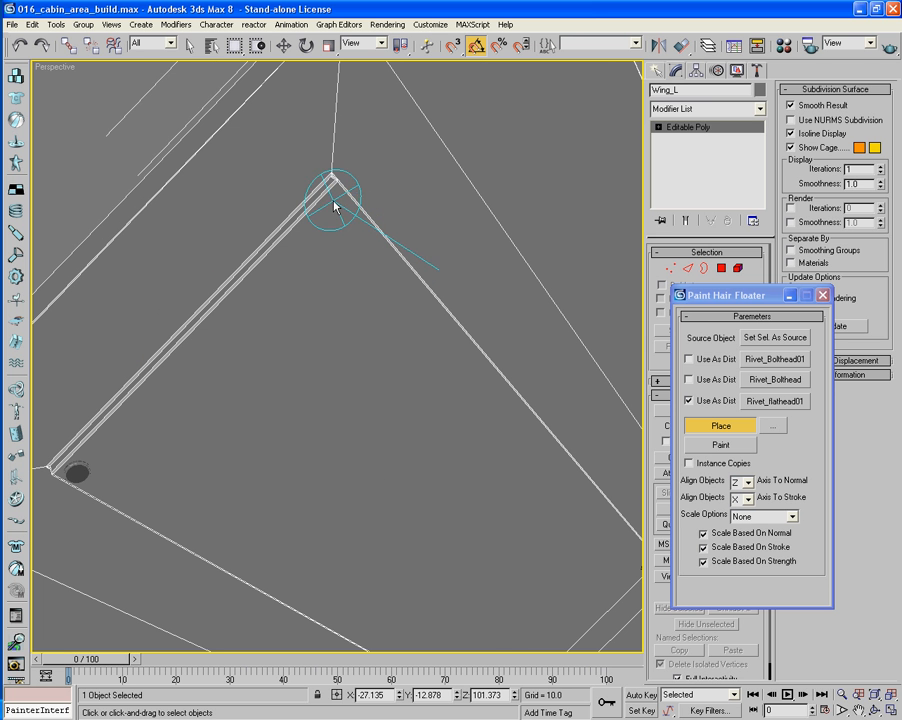
pyautogui.click(336, 209)
pyautogui.scroll(-5, 334, 312)
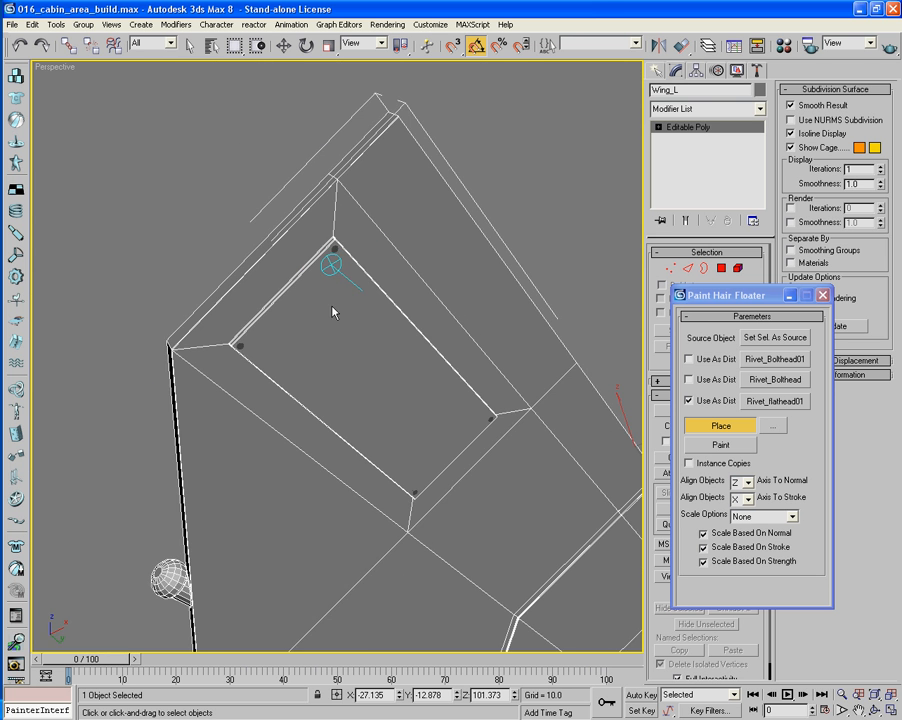
pyautogui.moveTo(334, 312); pyautogui.dragTo(326, 191, button='middle')
pyautogui.moveTo(357, 390); pyautogui.dragTo(332, 241, button='middle')
pyautogui.hotkey('ctrl', 's')
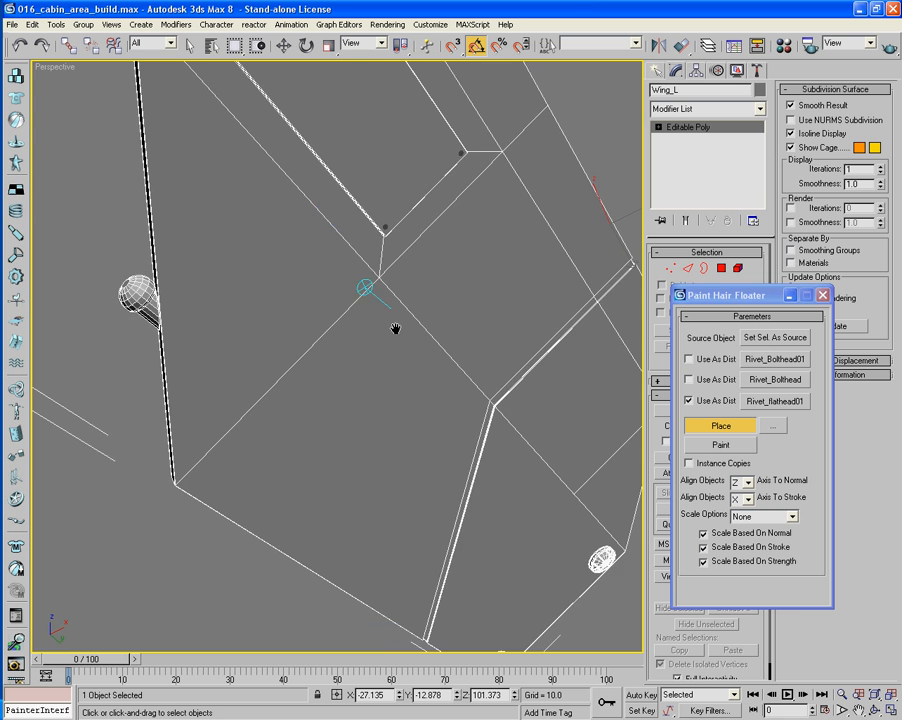
# Place flathead rivets at the corners of the underside sections between the groove and the domed lamps.
pyautogui.moveTo(392, 326); pyautogui.dragTo(227, 318, button='middle')
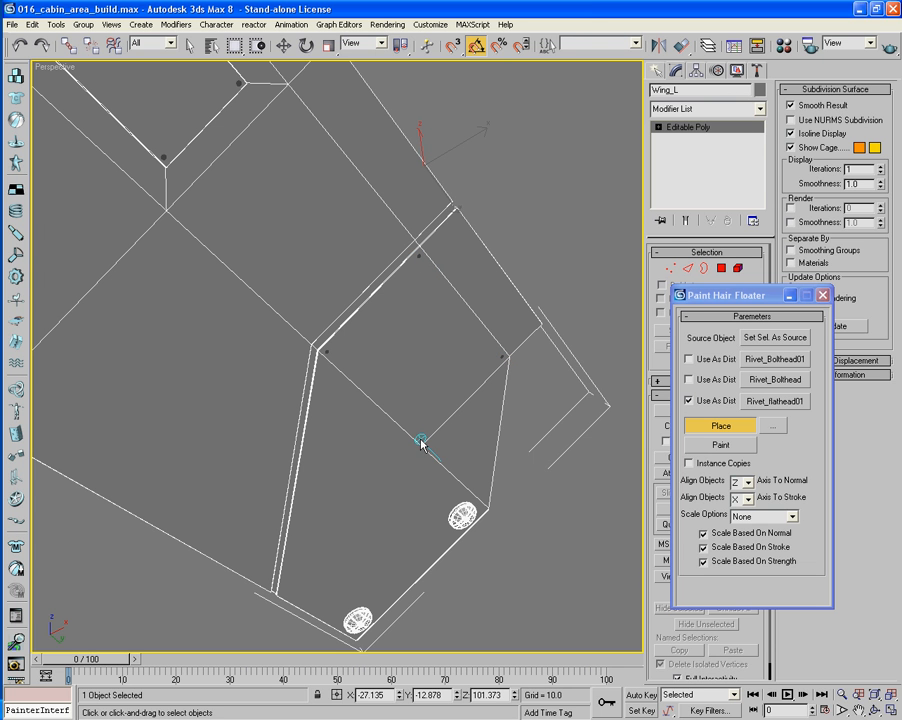
pyautogui.press('F3')
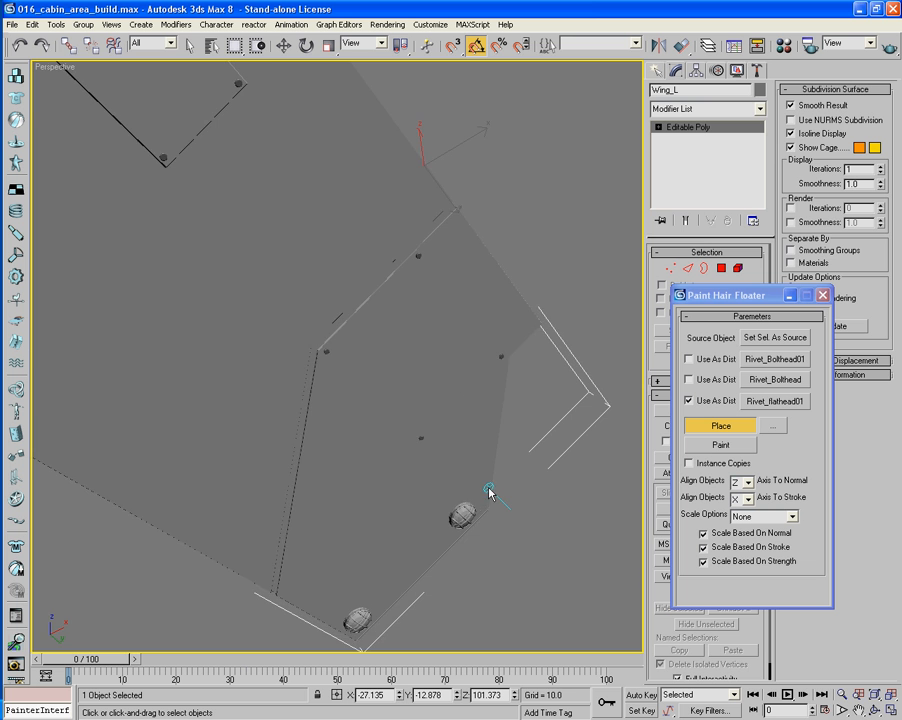
pyautogui.moveTo(464, 436)
pyautogui.keyDown('alt'); pyautogui.mouseDown(button='middle')
pyautogui.moveTo(445, 471)
pyautogui.moveTo(429, 471)
pyautogui.moveTo(431, 462)
pyautogui.mouseUp(button='middle'); pyautogui.keyUp('alt')
pyautogui.press('F4')
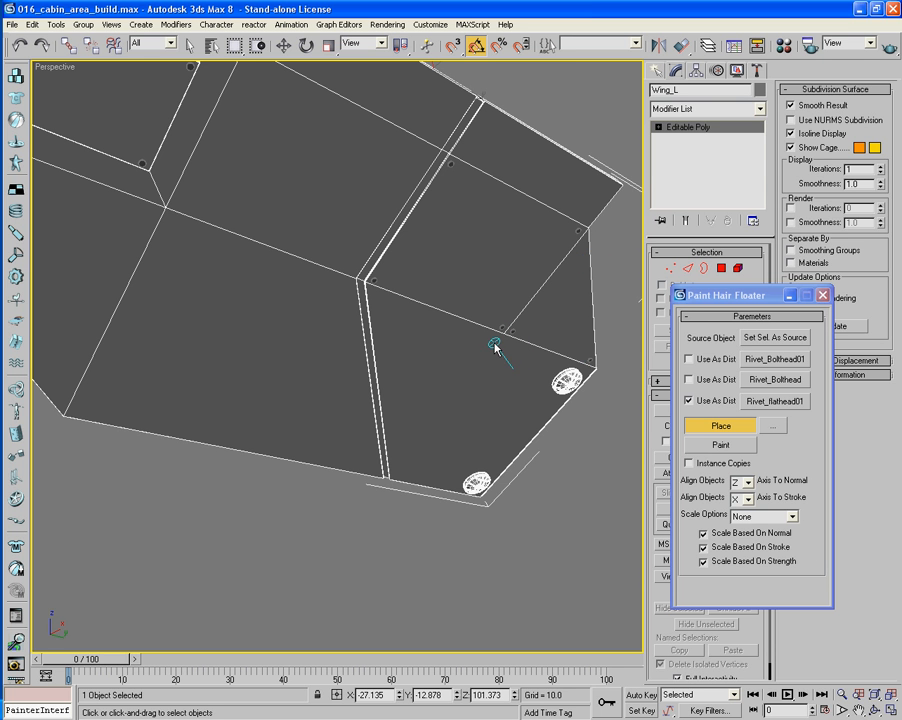
pyautogui.press('F4')
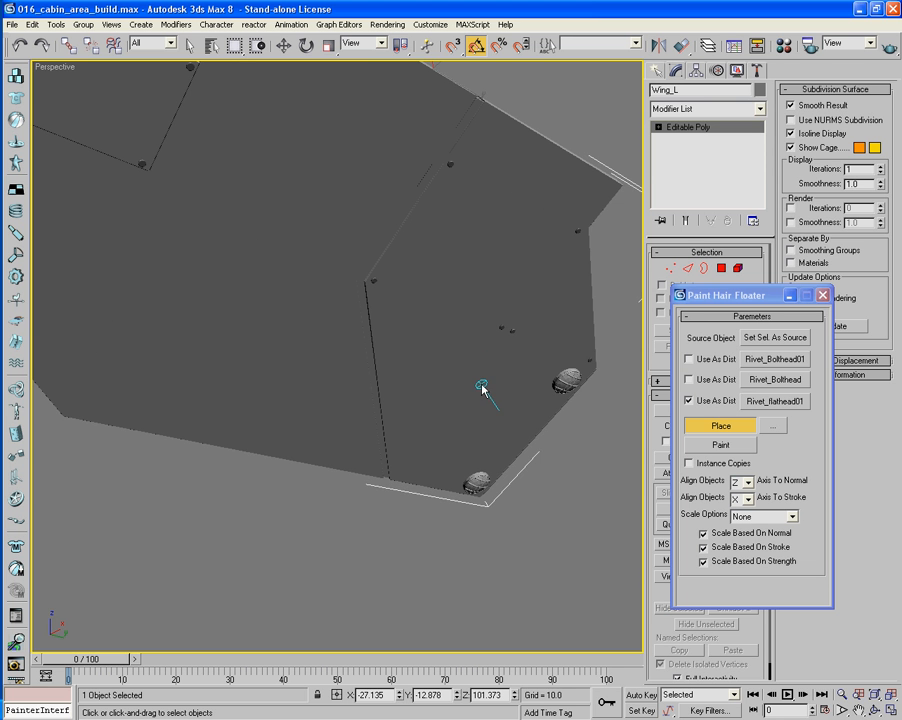
# Switch the distributed object to Rivet_Bolthead01 and place two bolts beside each domed lamp on the wing's upper surface.
pyautogui.keyDown('alt'); pyautogui.moveTo(487, 385); pyautogui.dragTo(394, 386, button='middle'); pyautogui.keyUp('alt')
pyautogui.scroll(-2, 394, 386)
pyautogui.scroll(-5, 513, 338)
pyautogui.keyDown('alt'); pyautogui.moveTo(513, 338); pyautogui.dragTo(437, 364, button='middle'); pyautogui.keyUp('alt')
pyautogui.scroll(5, 393, 413)
pyautogui.scroll(4, 409, 292)
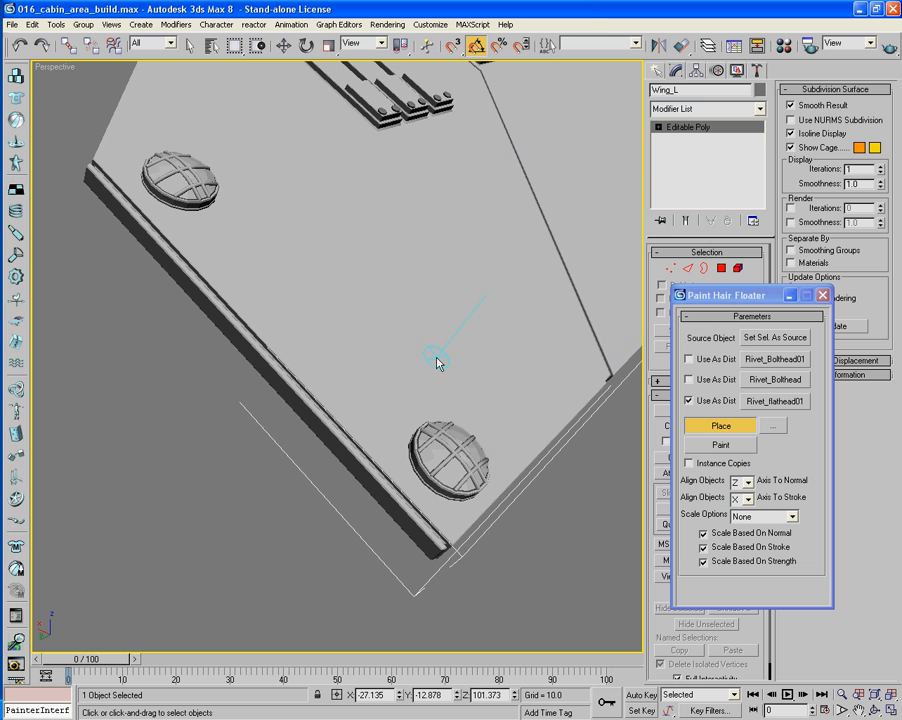
pyautogui.click(689, 400)
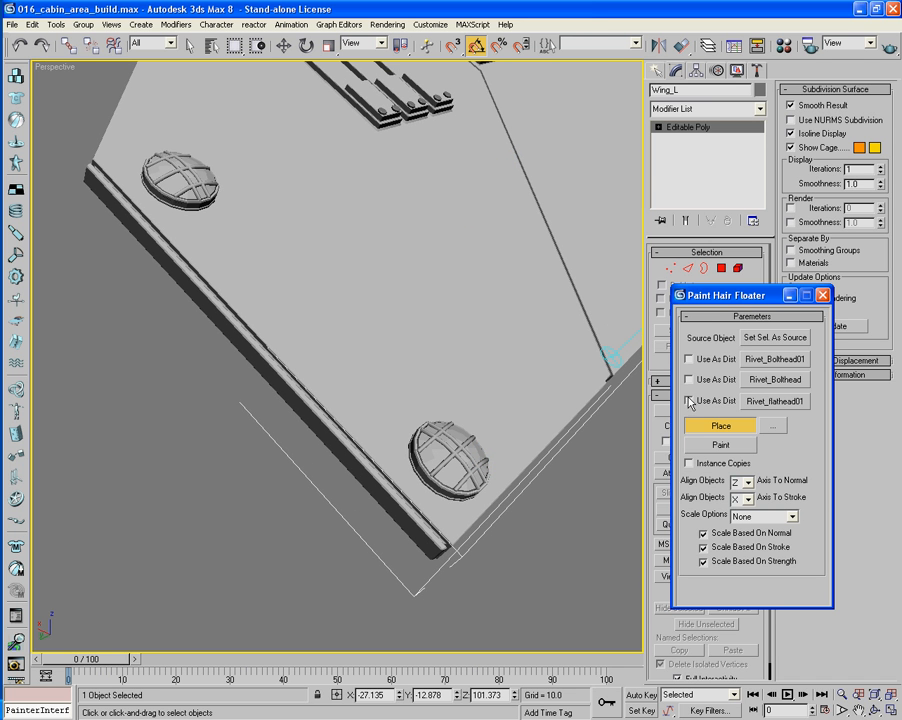
pyautogui.click(448, 521)
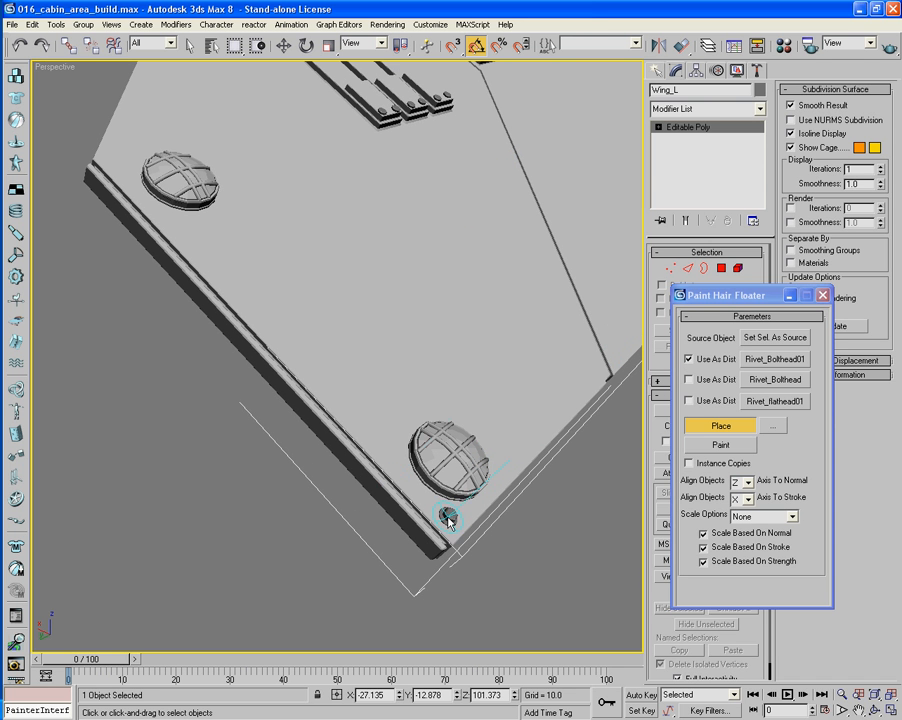
pyautogui.click(392, 459)
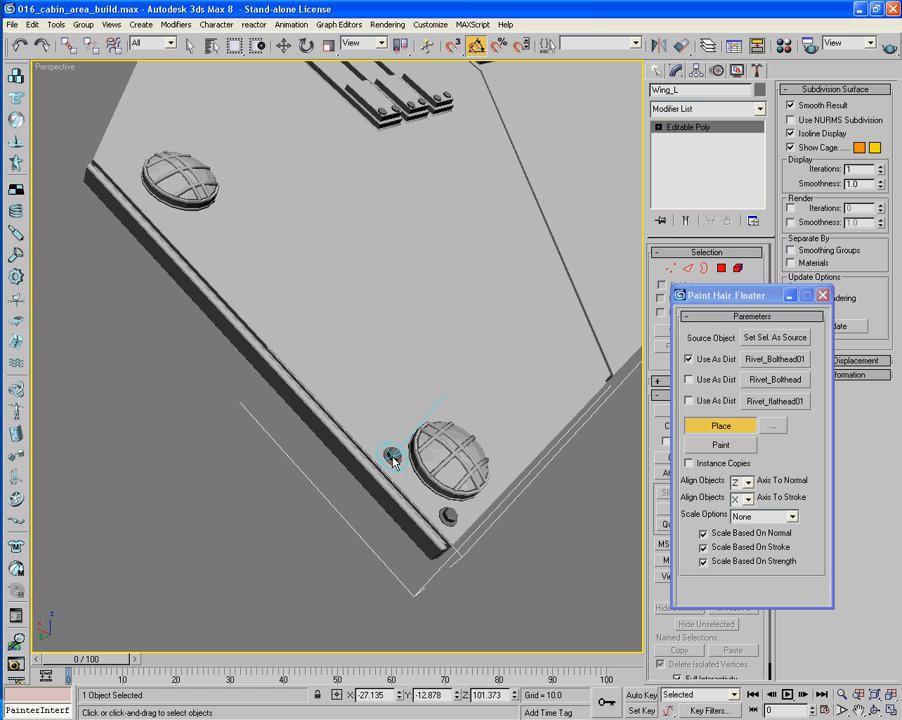
pyautogui.click(174, 227)
pyautogui.click(123, 176)
# Try a Rivet_Bolthead rivet on the wing's underside and switch the distributed object to Rivet_flathead01.
pyautogui.moveTo(200, 455)
pyautogui.keyDown('alt'); pyautogui.mouseDown(button='middle')
pyautogui.moveTo(242, 429)
pyautogui.moveTo(332, 595)
pyautogui.moveTo(336, 457)
pyautogui.moveTo(400, 399)
pyautogui.moveTo(422, 484)
pyautogui.moveTo(503, 461)
pyautogui.mouseUp(button='middle'); pyautogui.keyUp('alt')
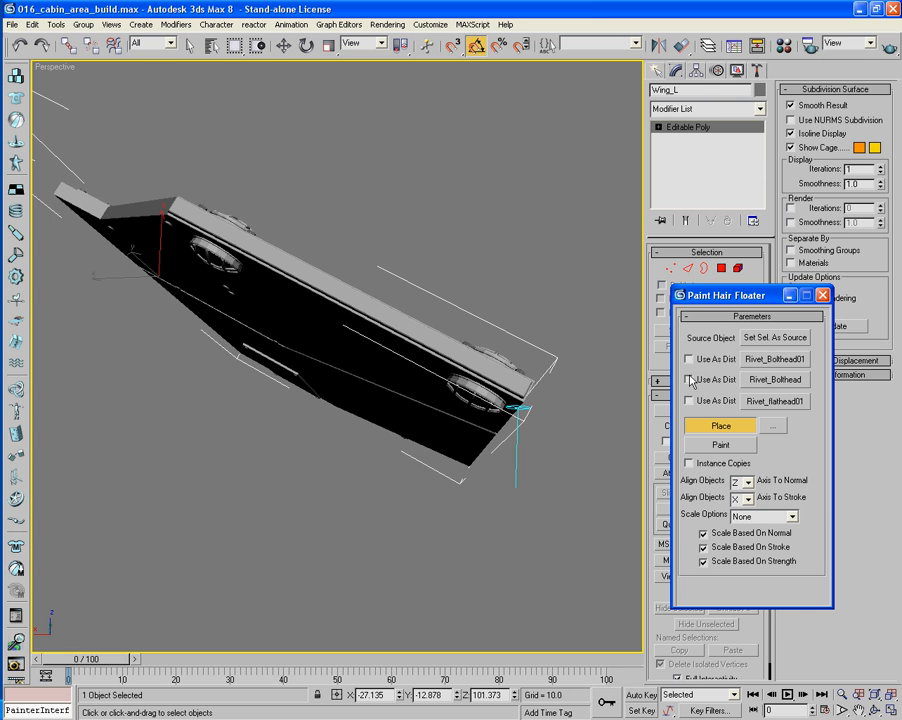
pyautogui.click(393, 378)
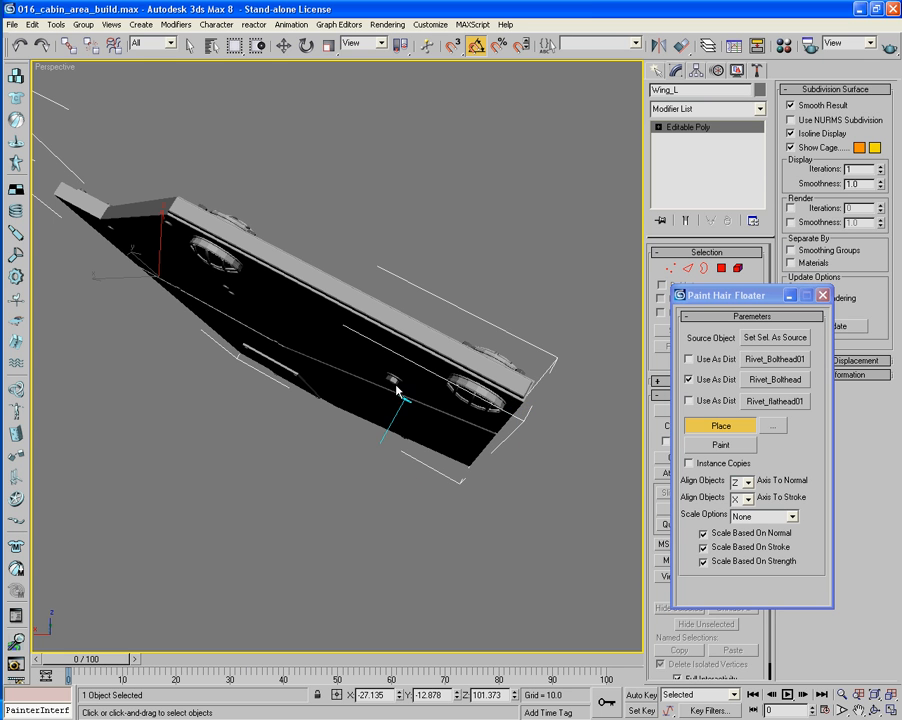
pyautogui.click(689, 401)
pyautogui.click(688, 380)
# Place flathead rivets beside both domed lamps on the wing's underside, near the outer edge.
pyautogui.moveTo(502, 443)
pyautogui.keyDown('alt'); pyautogui.mouseDown(button='middle')
pyautogui.moveTo(489, 423)
pyautogui.moveTo(512, 424)
pyautogui.moveTo(467, 397)
pyautogui.moveTo(338, 505)
pyautogui.mouseUp(button='middle'); pyautogui.keyUp('alt')
pyautogui.press('F3')
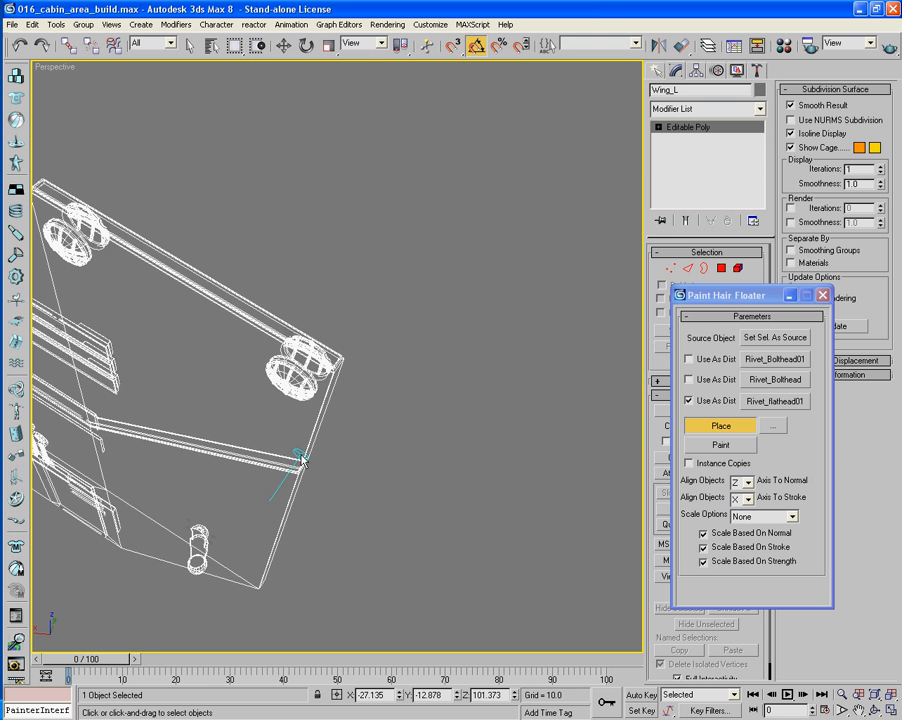
pyautogui.moveTo(301, 458)
pyautogui.keyDown('alt'); pyautogui.mouseDown(button='middle')
pyautogui.moveTo(314, 466)
pyautogui.moveTo(366, 436)
pyautogui.moveTo(143, 506)
pyautogui.moveTo(277, 507)
pyautogui.moveTo(252, 483)
pyautogui.mouseUp(button='middle'); pyautogui.keyUp('alt')
pyautogui.press('F3')
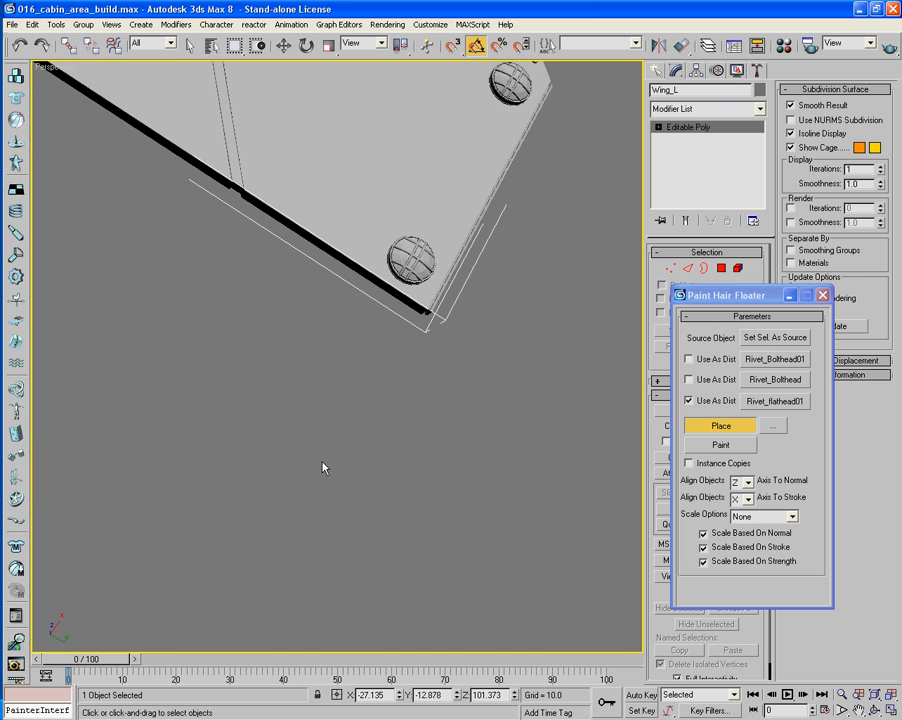
pyautogui.moveTo(323, 467)
pyautogui.keyDown('alt'); pyautogui.mouseDown(button='middle')
pyautogui.moveTo(425, 397)
pyautogui.moveTo(395, 358)
pyautogui.moveTo(372, 372)
pyautogui.mouseUp(button='middle'); pyautogui.keyUp('alt')
pyautogui.press('F3')
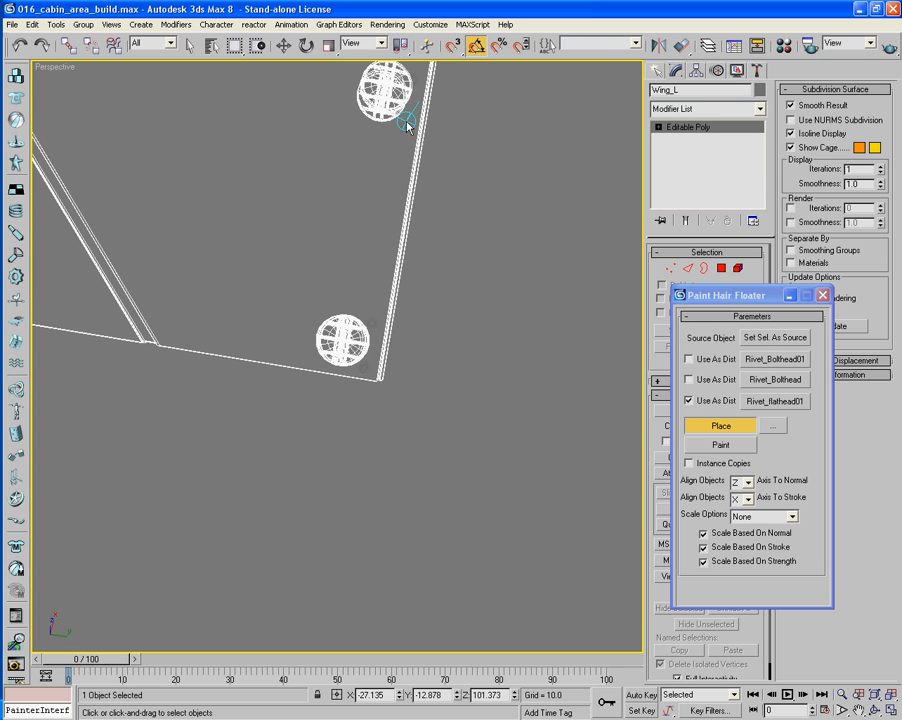
pyautogui.press('F3')
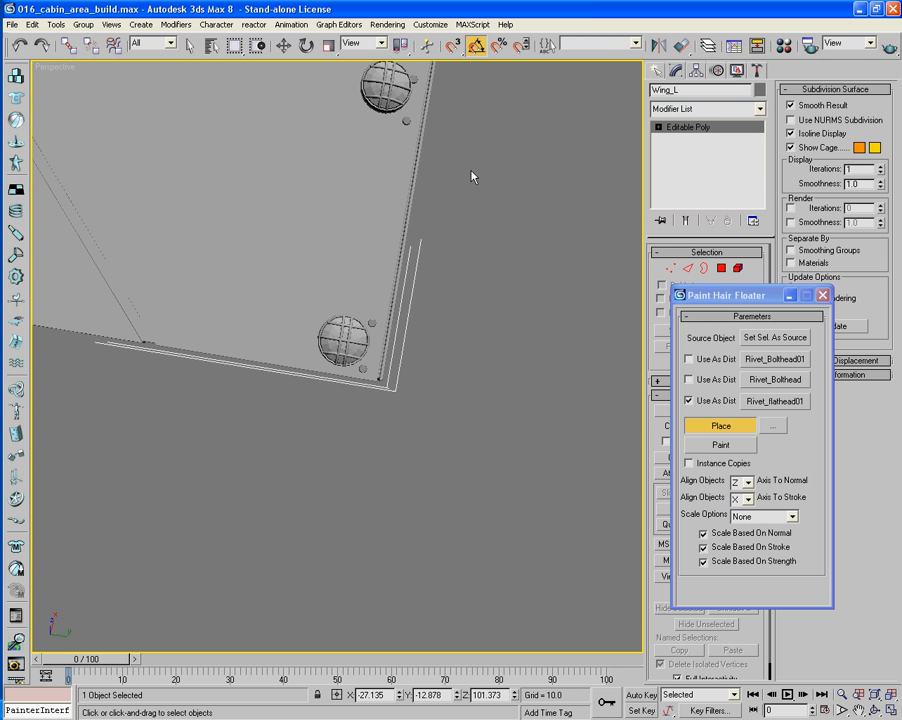
pyautogui.keyDown('alt'); pyautogui.moveTo(470, 168); pyautogui.dragTo(452, 190, button='middle'); pyautogui.keyUp('alt')
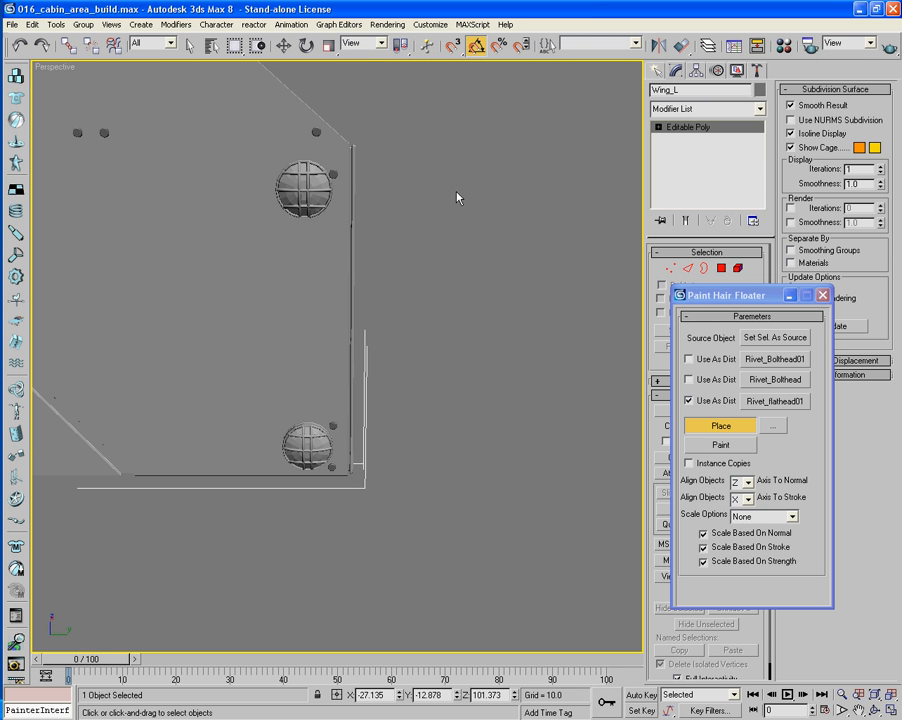
pyautogui.click(338, 164)
# Place Rivet_flathead01 rivets on both sides of the diagonal groove at its outer end on the wing's upper surface.
pyautogui.keyDown('alt'); pyautogui.moveTo(459, 223); pyautogui.dragTo(376, 326, button='middle'); pyautogui.keyUp('alt')
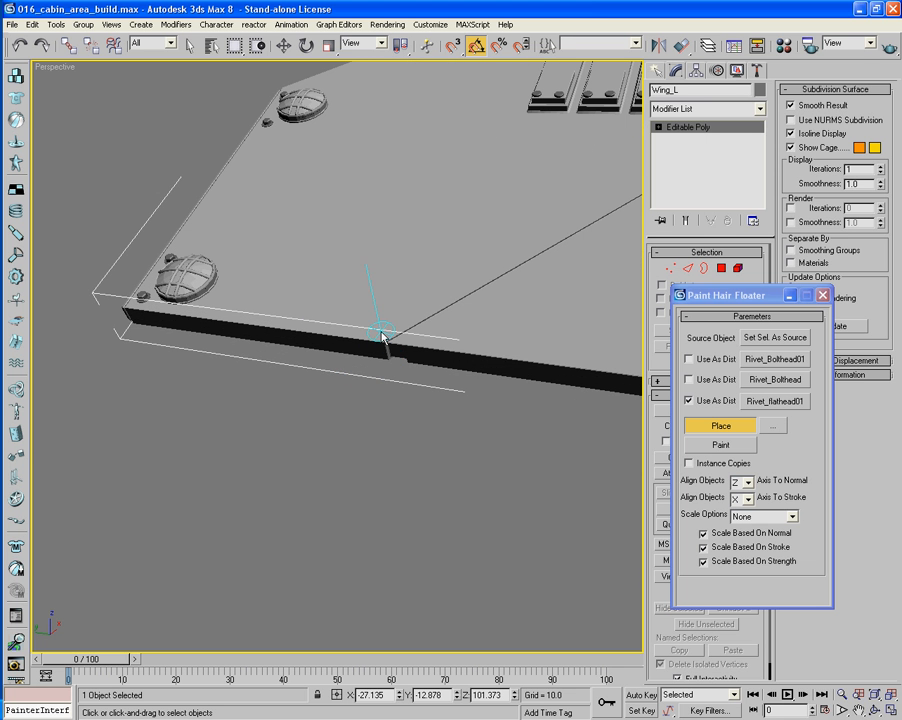
pyautogui.keyDown('alt'); pyautogui.moveTo(491, 266); pyautogui.dragTo(344, 344, button='middle'); pyautogui.keyUp('alt')
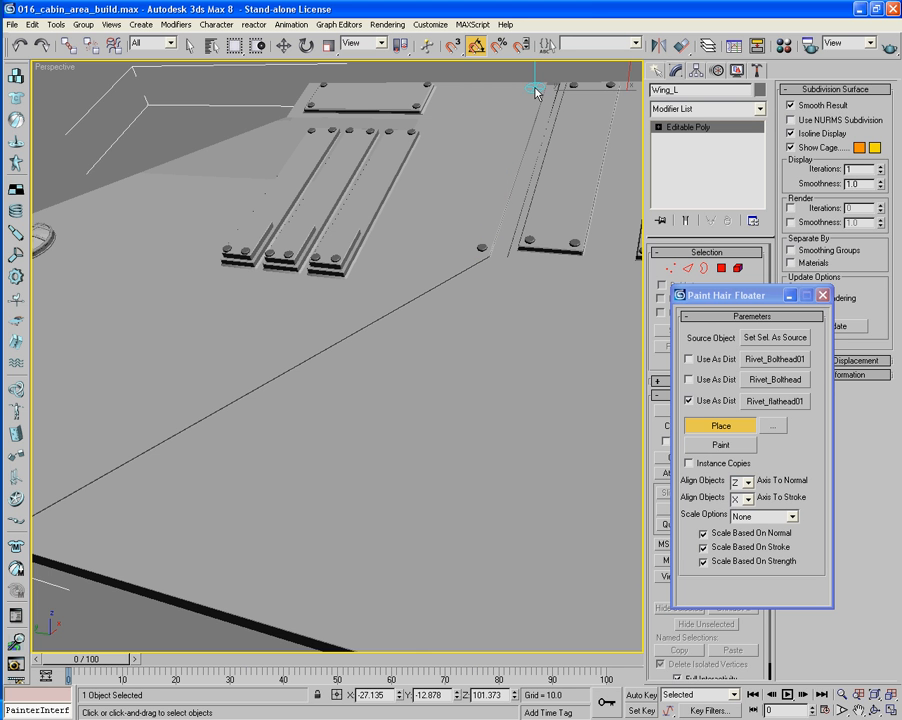
pyautogui.keyDown('alt'); pyautogui.moveTo(548, 137); pyautogui.dragTo(346, 389, button='middle'); pyautogui.keyUp('alt')
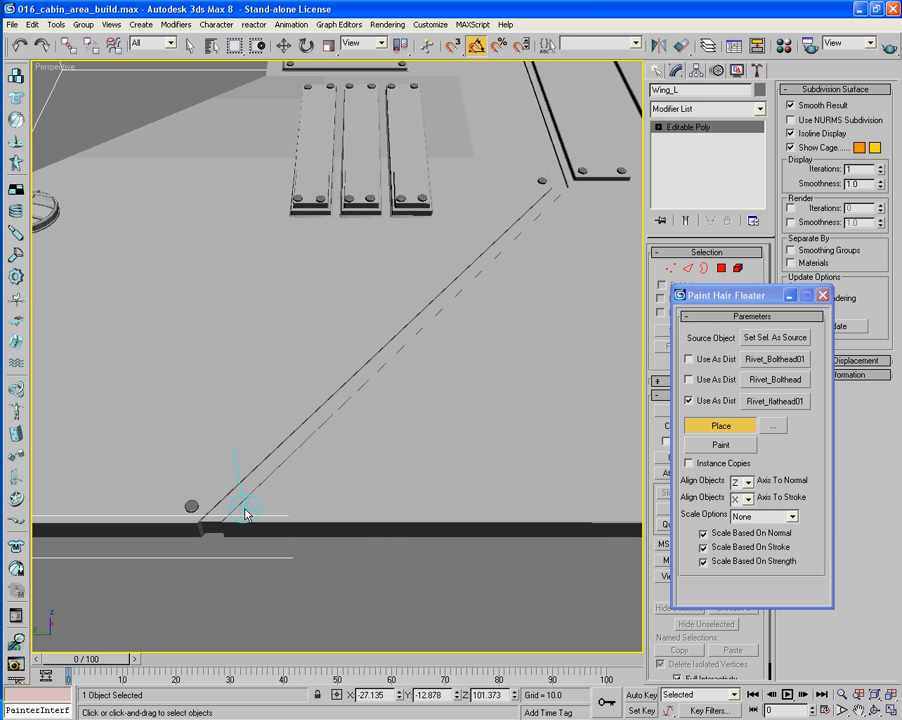
pyautogui.moveTo(489, 393); pyautogui.dragTo(354, 484, button='middle')
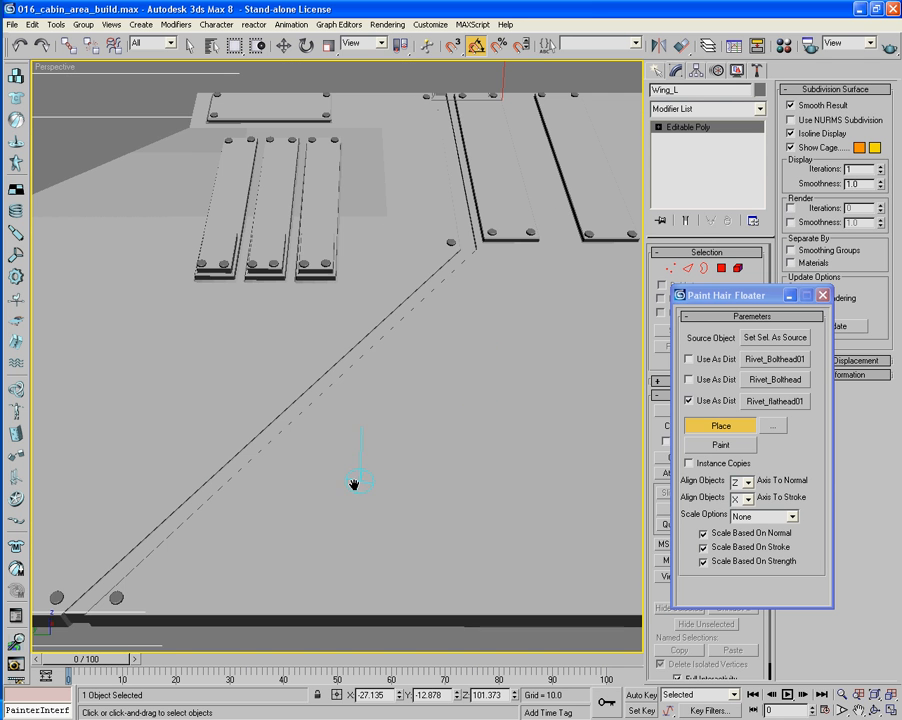
# Place flathead rivets at the upper surface's outer corners beyond the cylindrical fitting and around the large bolted panel.
pyautogui.scroll(-6, 350, 277)
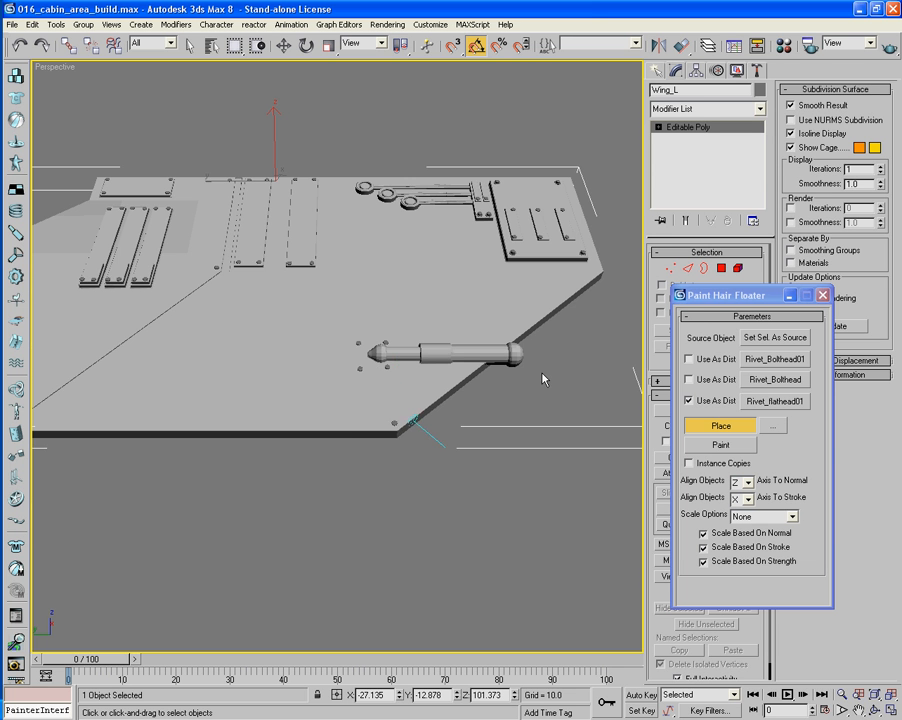
pyautogui.moveTo(542, 378); pyautogui.dragTo(362, 472, button='middle')
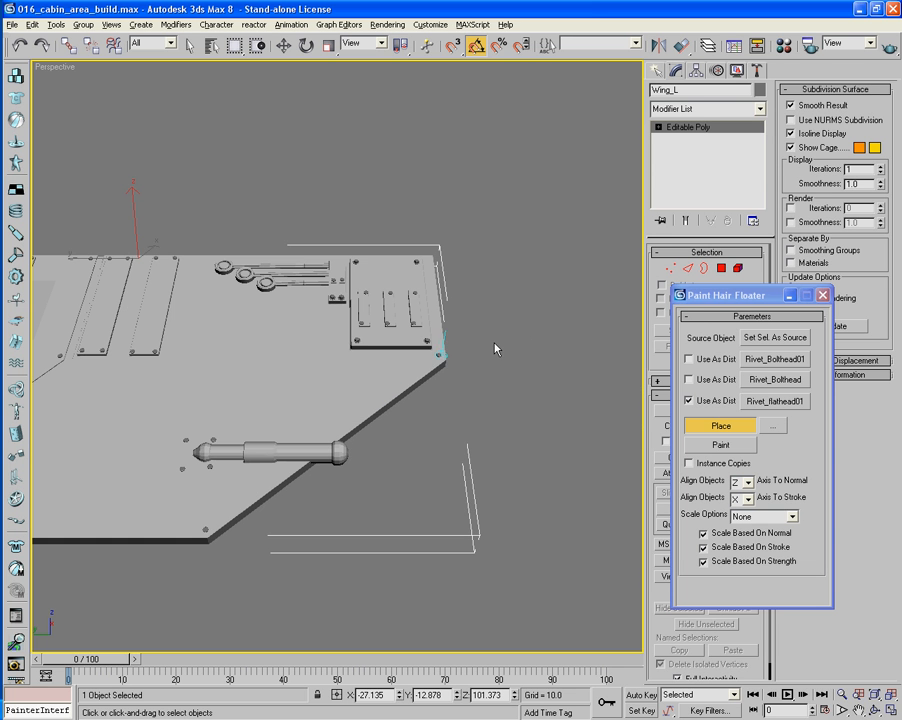
pyautogui.keyDown('alt'); pyautogui.moveTo(494, 348); pyautogui.dragTo(250, 460, button='middle'); pyautogui.keyUp('alt')
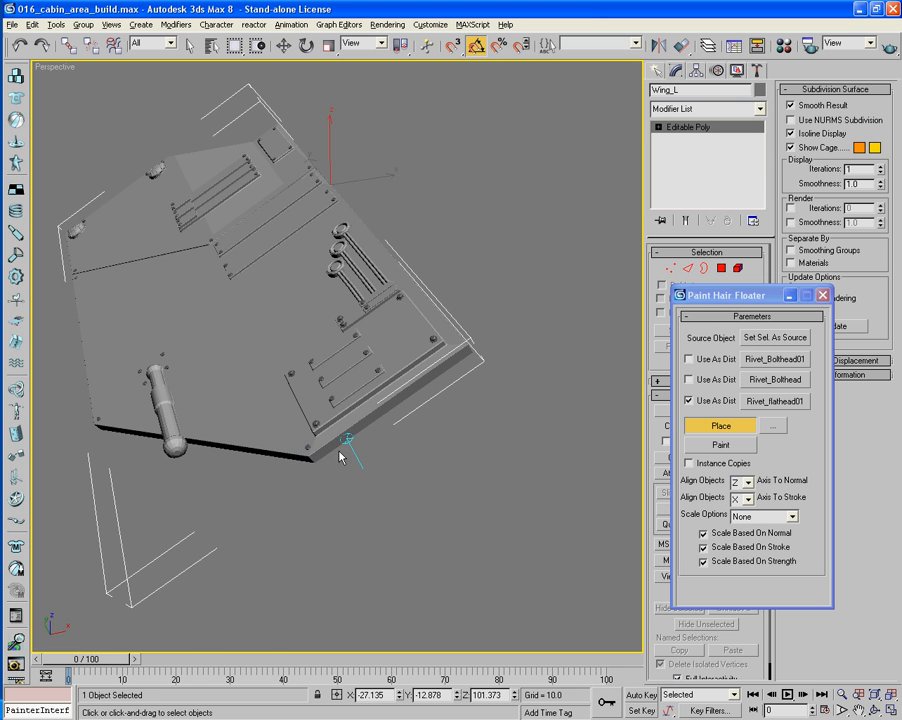
pyautogui.scroll(6, 340, 457)
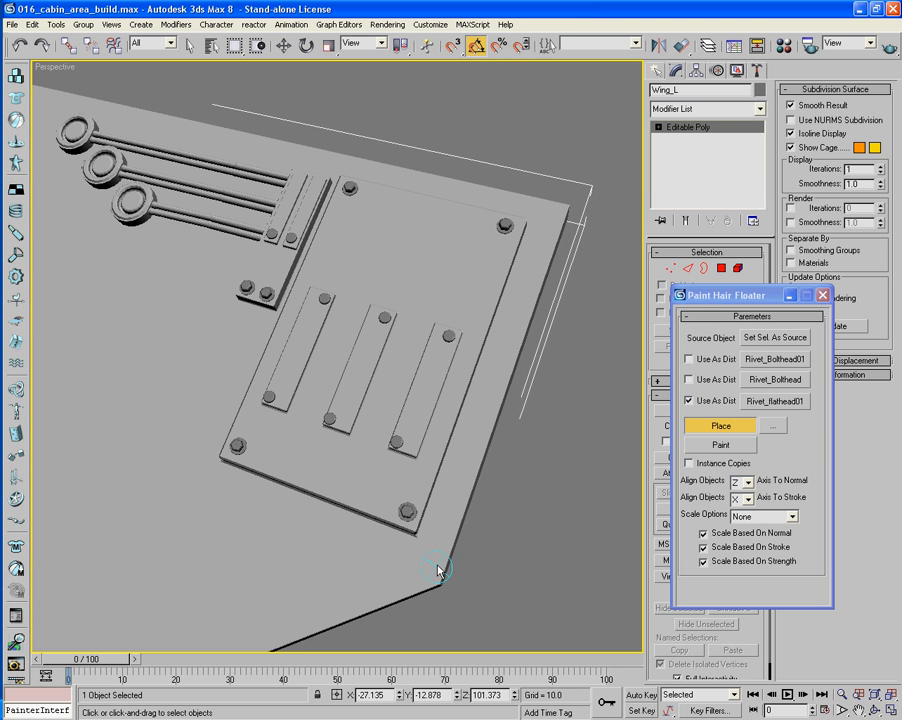
pyautogui.click(428, 573)
pyautogui.moveTo(586, 273); pyautogui.dragTo(479, 386, button='middle')
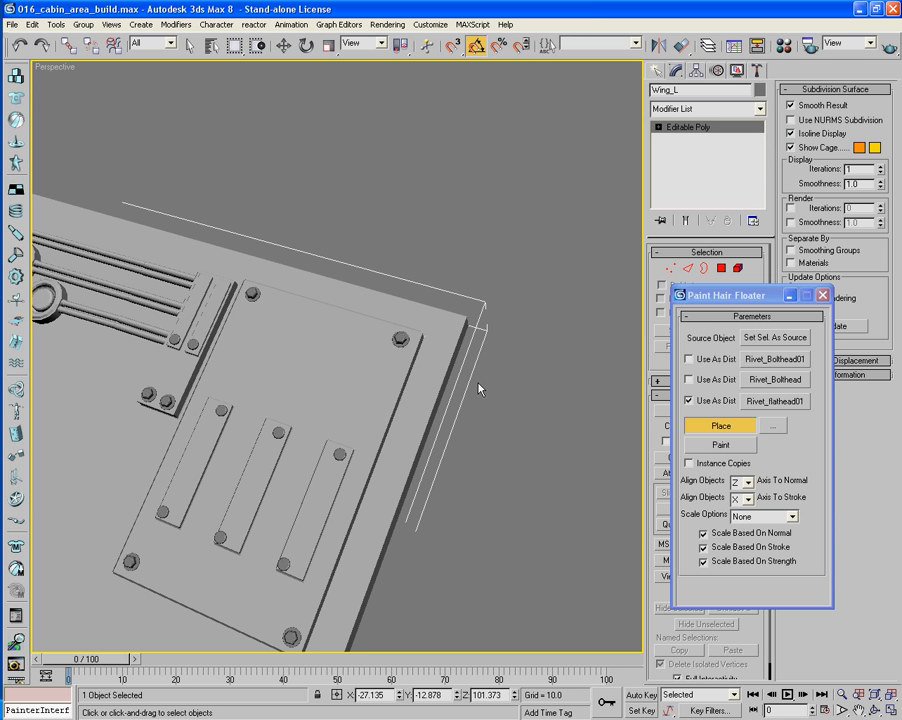
pyautogui.click(450, 324)
# Complete the flathead rivets along the wing's inner edge on the upper surface, end placement and deselect the wing.
pyautogui.moveTo(170, 228); pyautogui.dragTo(478, 298, button='middle')
pyautogui.moveTo(285, 264); pyautogui.dragTo(569, 351, button='middle')
pyautogui.moveTo(243, 284); pyautogui.dragTo(449, 302, button='middle')
pyautogui.moveTo(221, 304); pyautogui.dragTo(449, 310, button='middle')
pyautogui.scroll(-5, 425, 308)
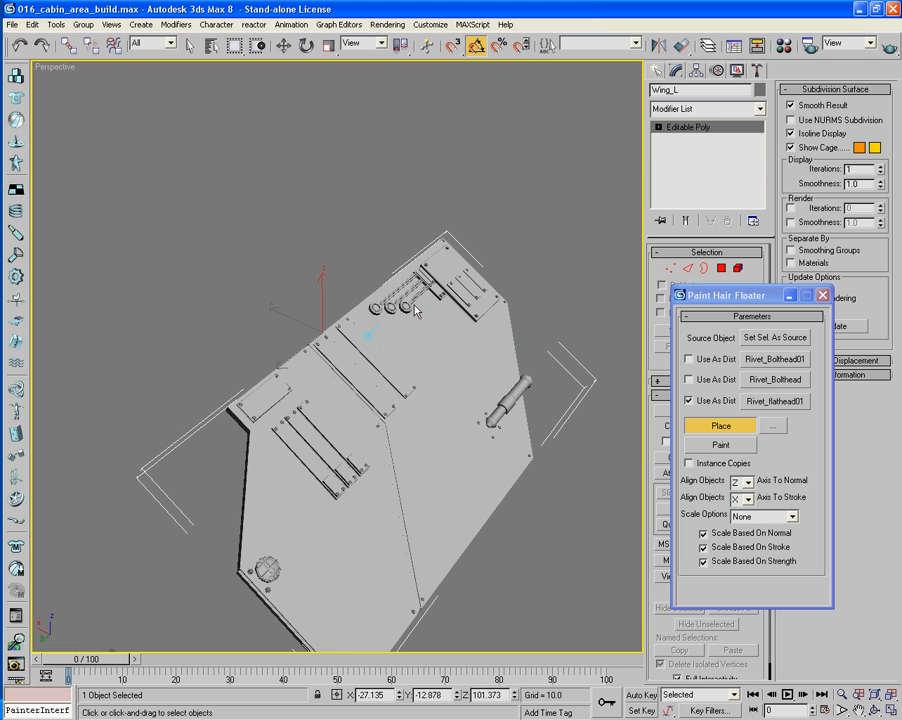
pyautogui.click(737, 432)
pyautogui.click(566, 548)
# Switch the distributed object to Rivet_Bolthead01 and try a bolt beside the diagonal groove on the wing's underside.
pyautogui.scroll(-5, 566, 548)
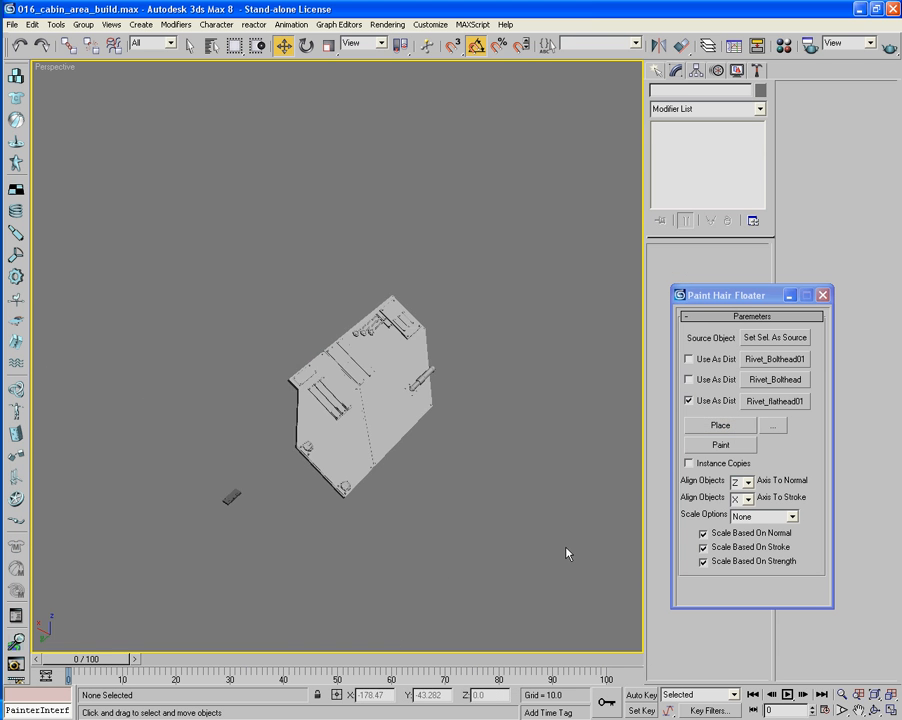
pyautogui.keyDown('alt'); pyautogui.moveTo(566, 548); pyautogui.dragTo(545, 495, button='middle'); pyautogui.keyUp('alt')
pyautogui.scroll(3, 492, 548)
pyautogui.keyDown('alt'); pyautogui.moveTo(545, 495); pyautogui.dragTo(512, 460, button='middle'); pyautogui.keyUp('alt')
pyautogui.scroll(3, 519, 334)
pyautogui.scroll(3, 513, 456)
pyautogui.moveTo(531, 413); pyautogui.dragTo(421, 465, button='middle')
pyautogui.moveTo(569, 494); pyautogui.dragTo(556, 411, button='middle')
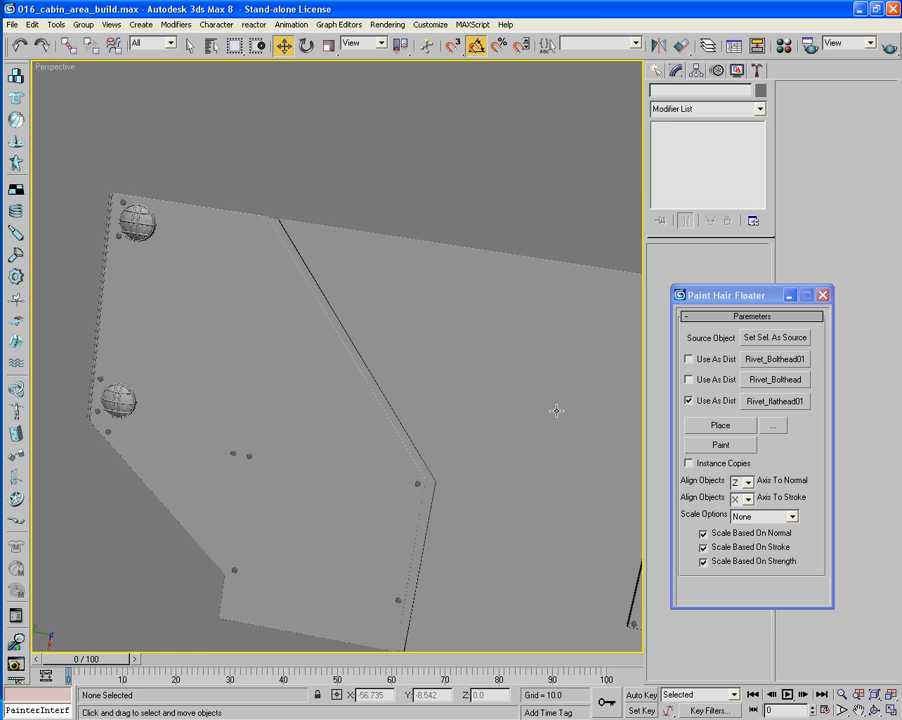
pyautogui.click(689, 401)
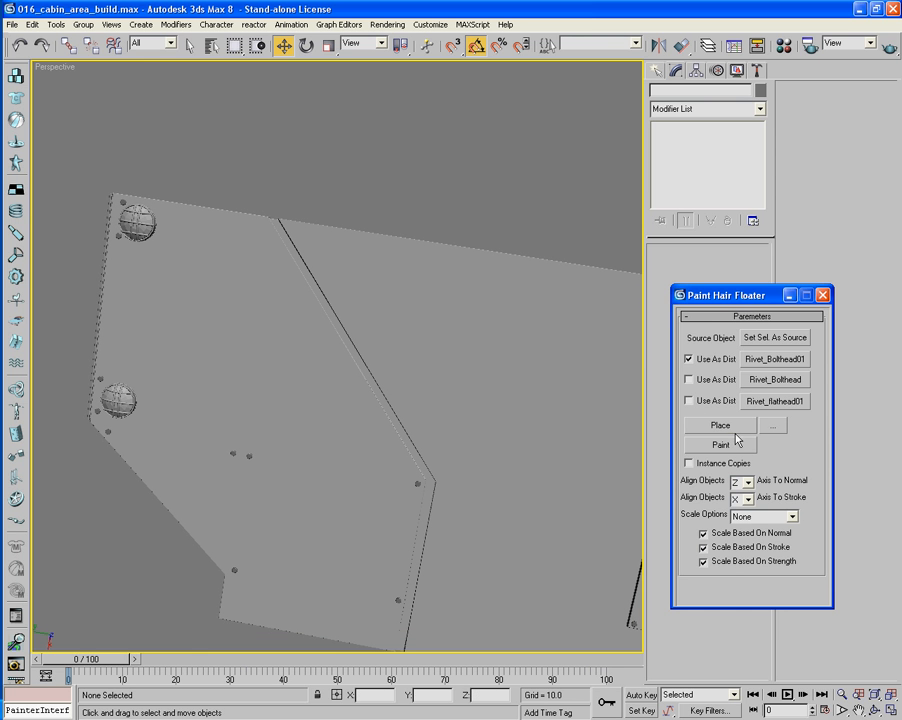
pyautogui.click(735, 430)
pyautogui.click(365, 292)
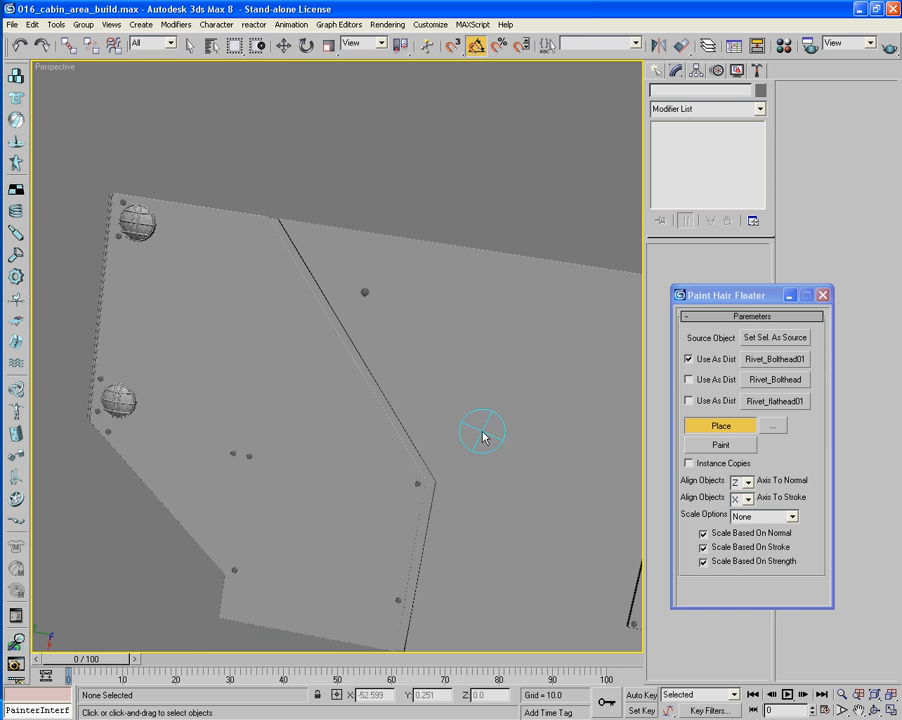
pyautogui.click(773, 425)
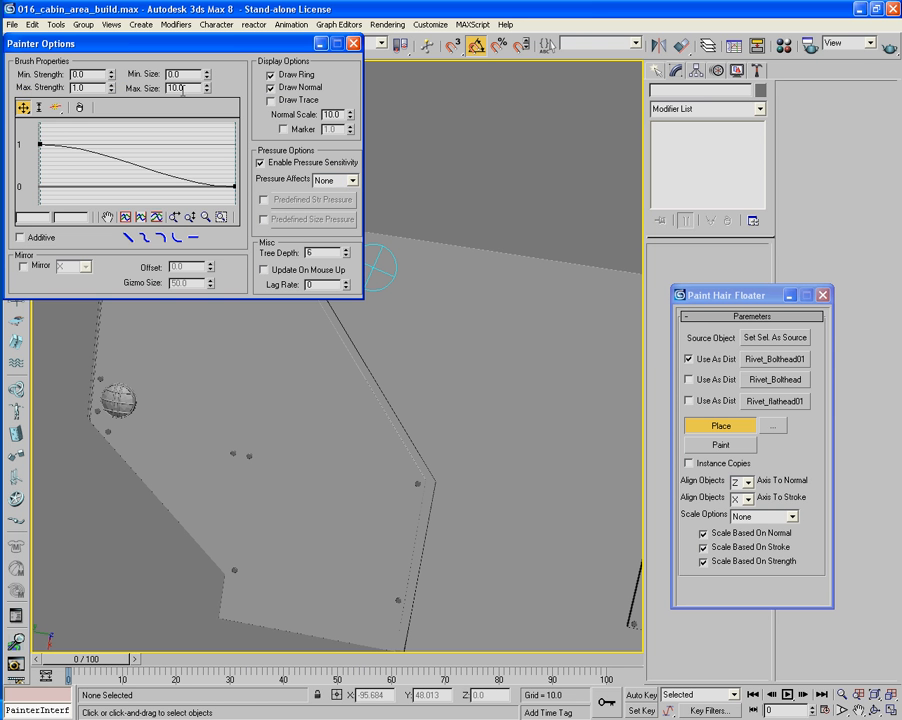
pyautogui.click(353, 43)
# Place Rivet_Bolthead01 bolts along the underside groove, near its outer end, its bend and its inner end.
pyautogui.moveTo(396, 269)
pyautogui.keyDown('alt'); pyautogui.mouseDown(button='middle')
pyautogui.moveTo(353, 289)
pyautogui.moveTo(320, 283)
pyautogui.moveTo(384, 343)
pyautogui.mouseUp(button='middle'); pyautogui.keyUp('alt')
pyautogui.click(282, 316)
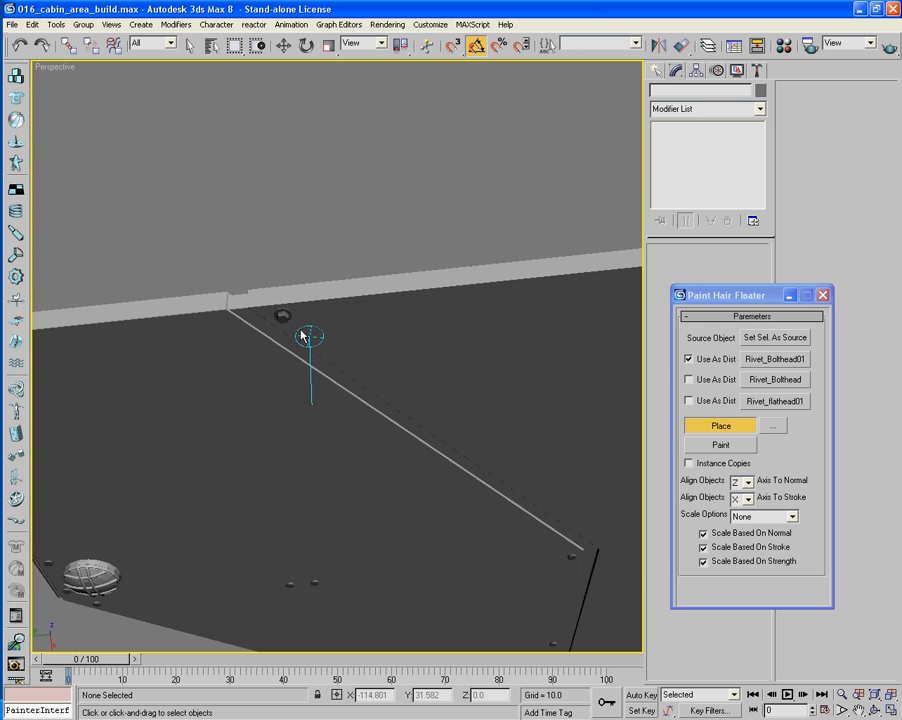
pyautogui.moveTo(402, 416); pyautogui.dragTo(220, 222, button='middle')
pyautogui.moveTo(406, 366); pyautogui.dragTo(398, 334, button='middle')
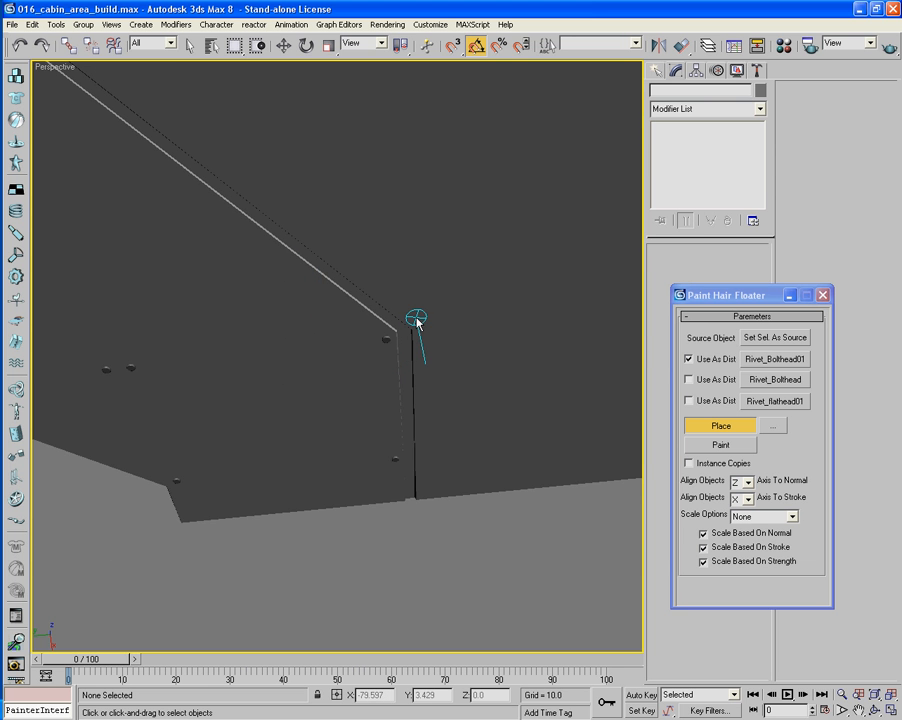
pyautogui.click(422, 340)
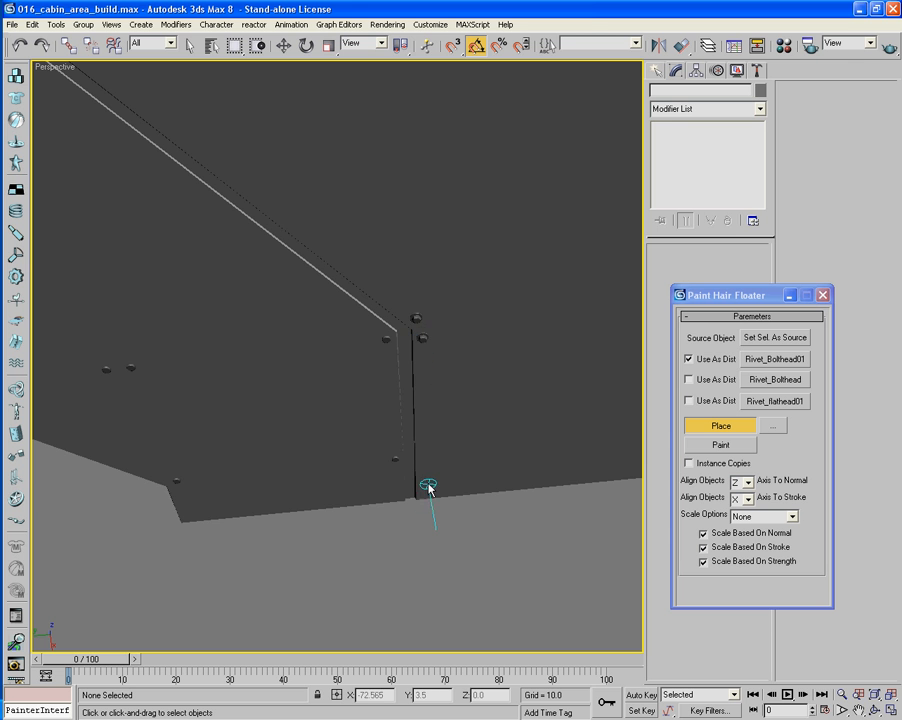
# Place boltheads at the underside's corners around the rectangular bolted plate.
pyautogui.keyDown('alt'); pyautogui.moveTo(504, 464); pyautogui.dragTo(535, 450, button='middle'); pyautogui.keyUp('alt')
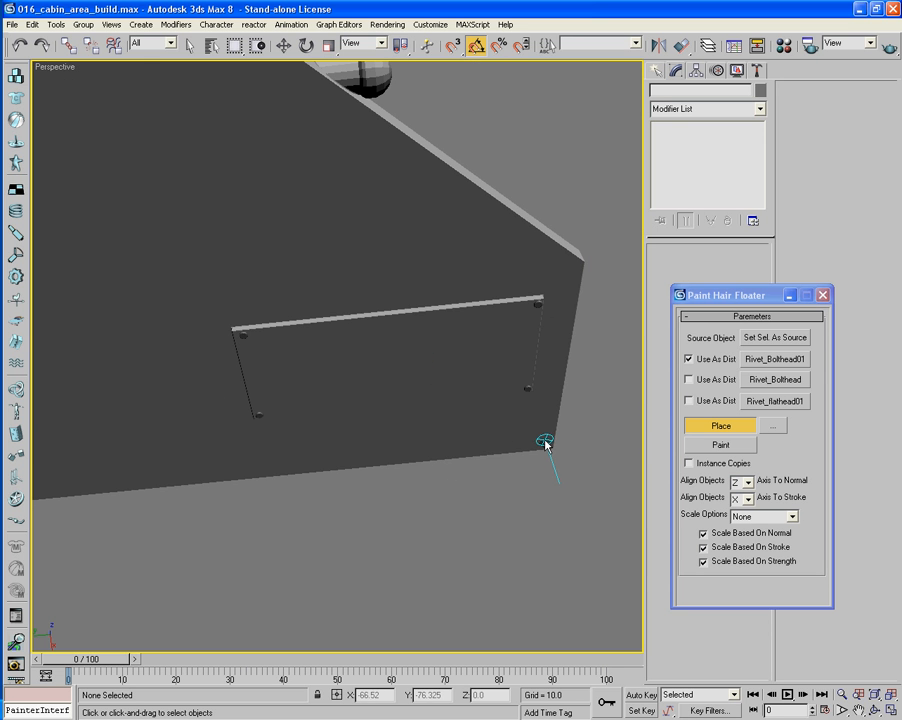
pyautogui.click(545, 443)
pyautogui.keyDown('alt'); pyautogui.moveTo(574, 268); pyautogui.dragTo(451, 205, button='middle'); pyautogui.keyUp('alt')
pyautogui.click(561, 249)
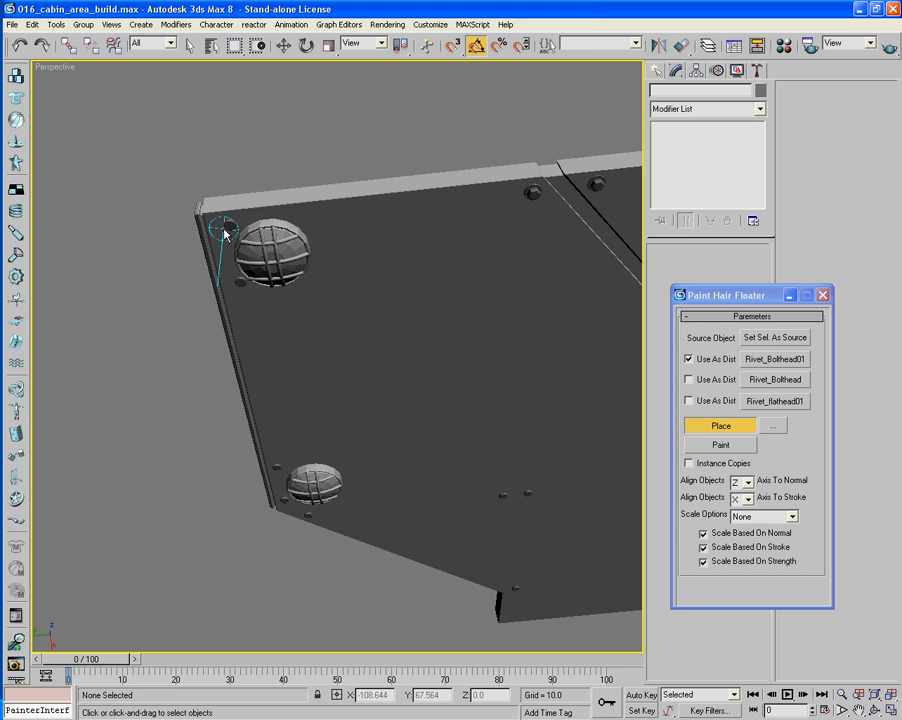
# Place boltheads at the underside's notched corner and across the groove at the inner edge, ending placement when done.
pyautogui.moveTo(277, 318); pyautogui.dragTo(281, 134, button='middle')
pyautogui.moveTo(356, 271); pyautogui.dragTo(321, 172, button='middle')
pyautogui.moveTo(404, 290); pyautogui.dragTo(318, 167, button='middle')
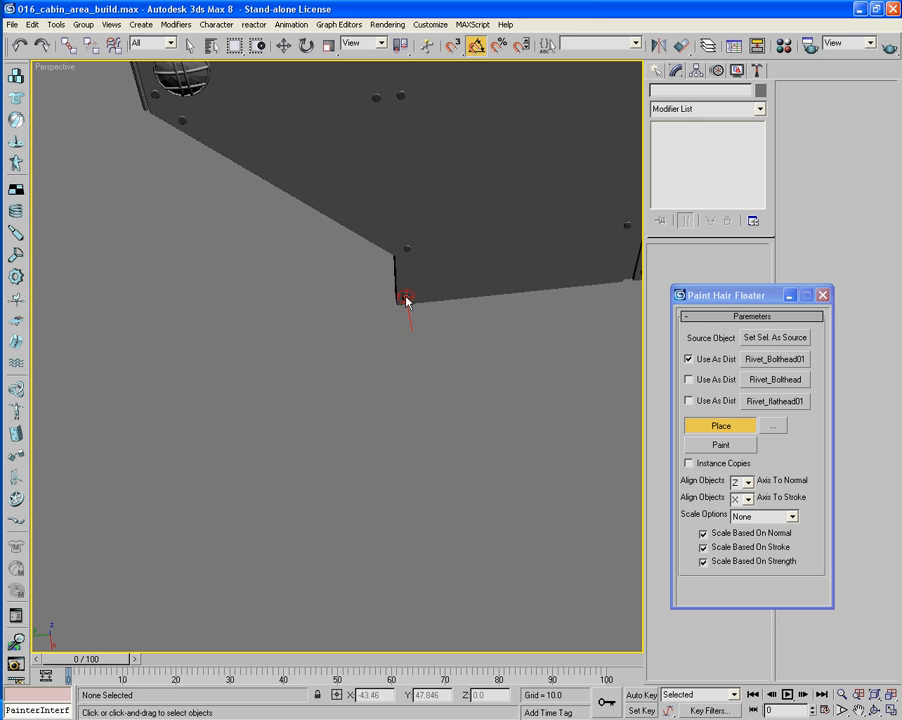
pyautogui.moveTo(592, 261); pyautogui.dragTo(458, 270, button='middle')
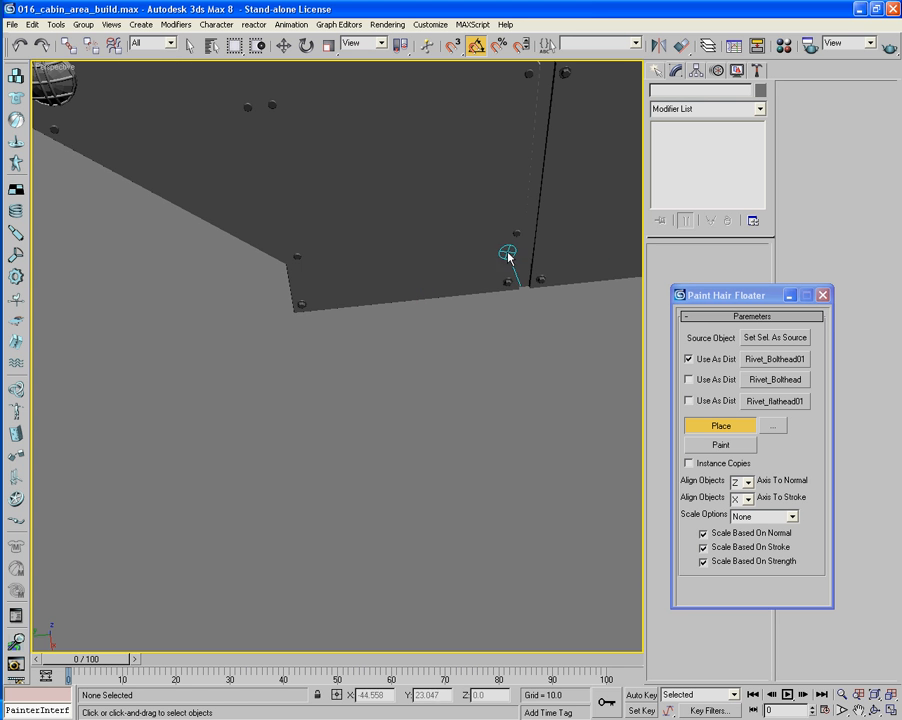
pyautogui.moveTo(462, 174); pyautogui.dragTo(515, 391, button='middle')
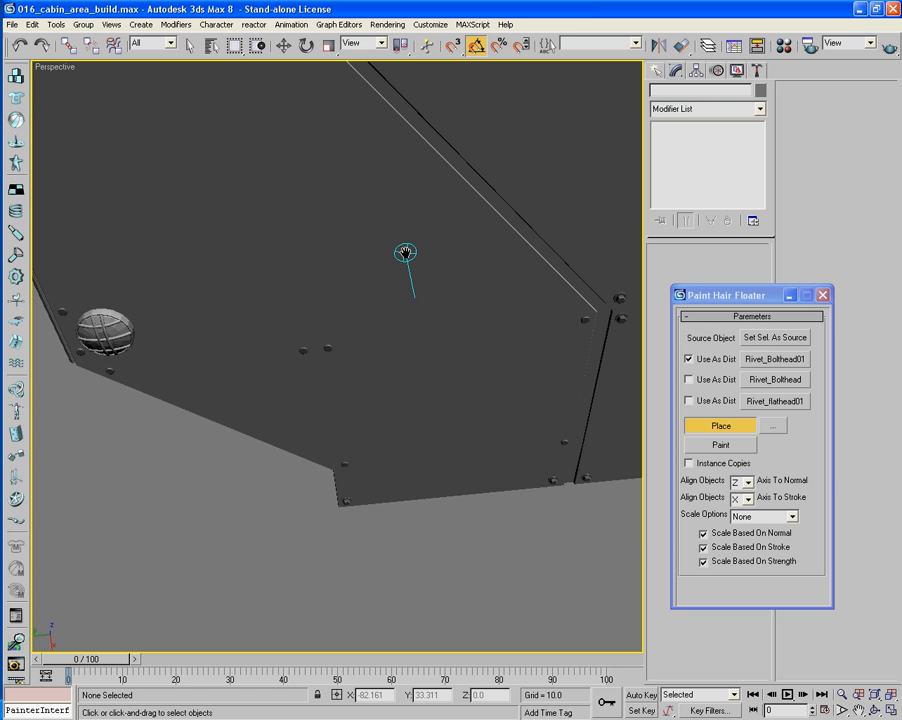
pyautogui.moveTo(405, 254); pyautogui.dragTo(634, 328, button='middle')
pyautogui.scroll(-3, 413, 252)
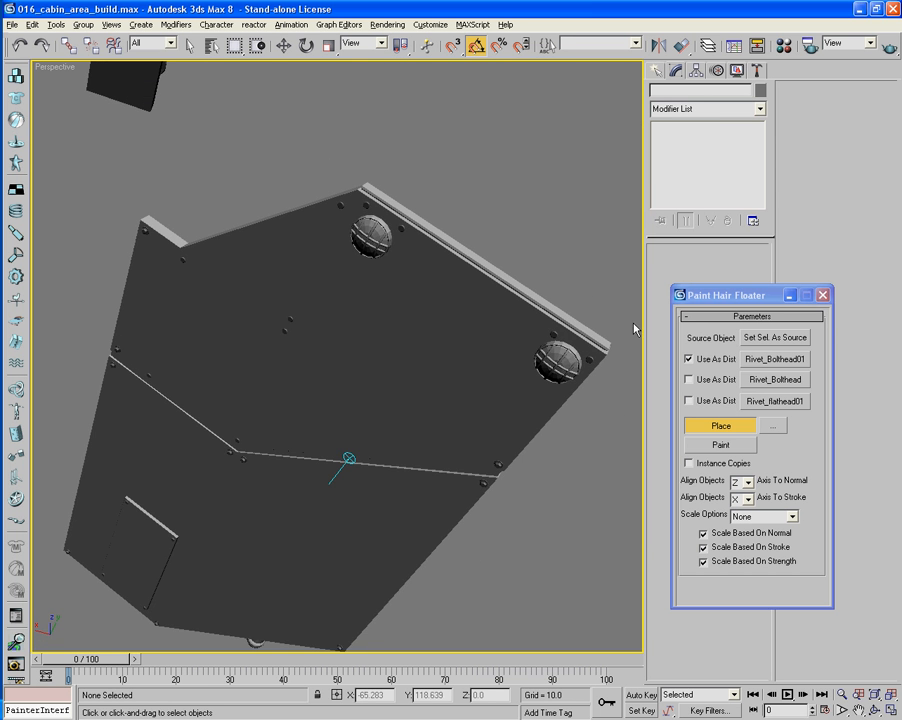
pyautogui.click(736, 424)
# Group the six separate rivet source objects beside the wing as Group01 and close Paint Hair Floater.
pyautogui.keyDown('alt'); pyautogui.moveTo(522, 441); pyautogui.dragTo(380, 442, button='middle'); pyautogui.keyUp('alt')
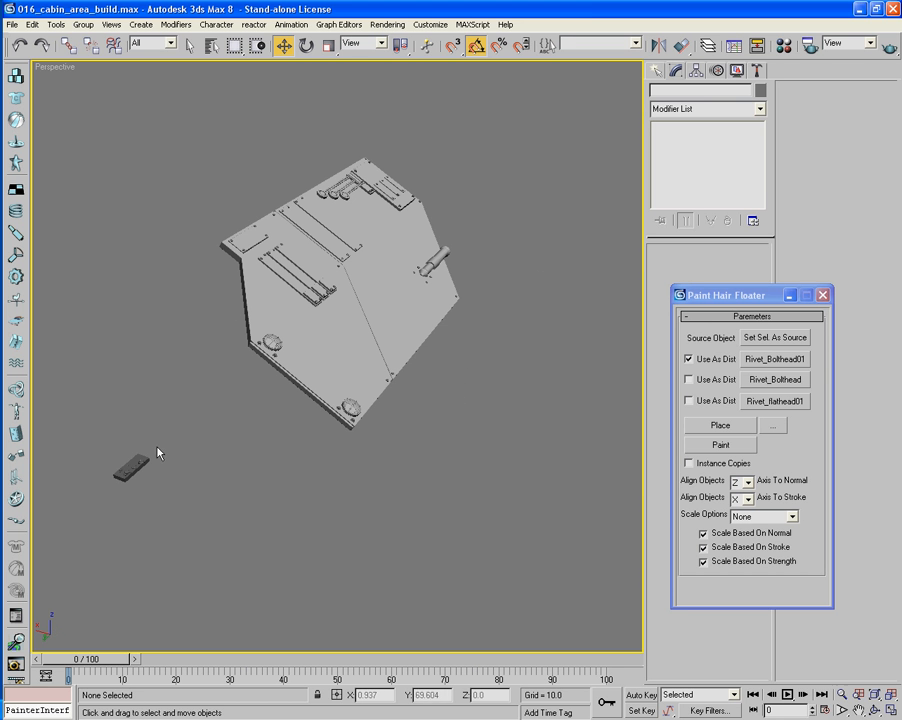
pyautogui.moveTo(101, 491); pyautogui.dragTo(101, 491)
pyautogui.click(83, 24)
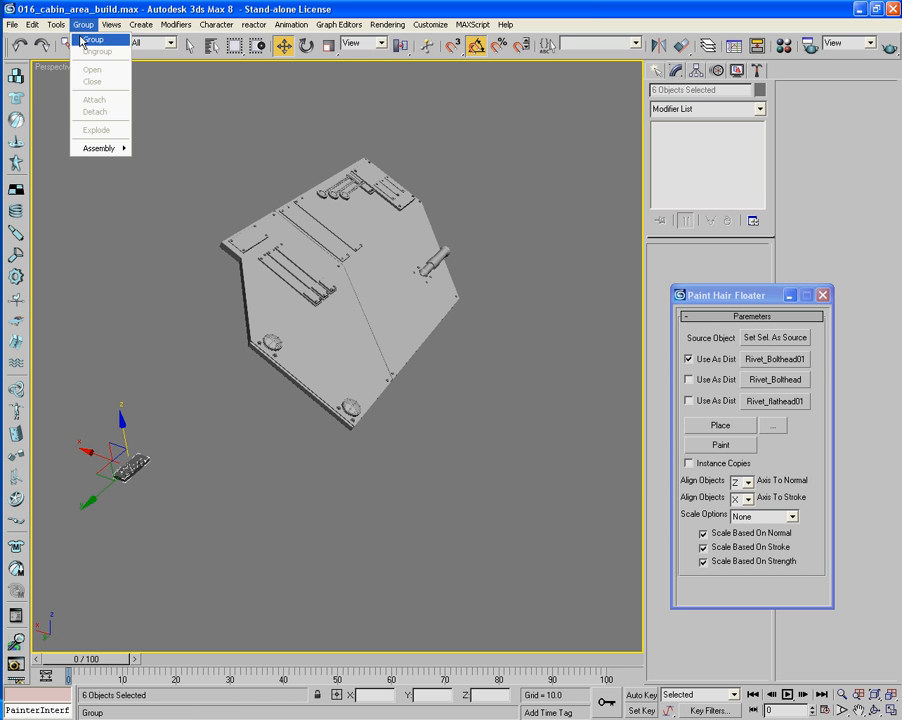
pyautogui.click(90, 37)
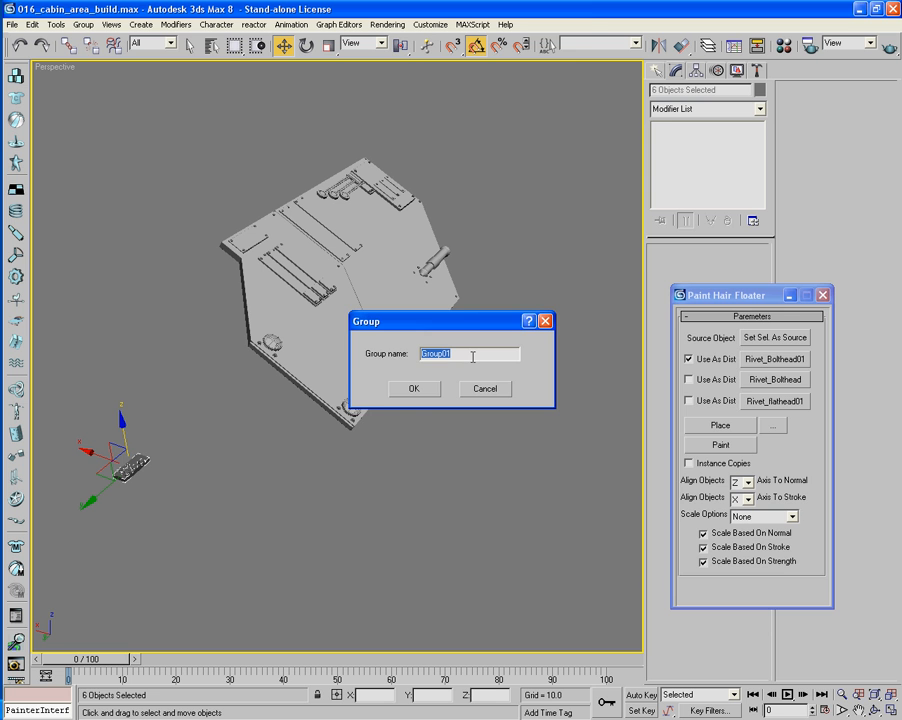
pyautogui.press('Return')
pyautogui.click(823, 296)
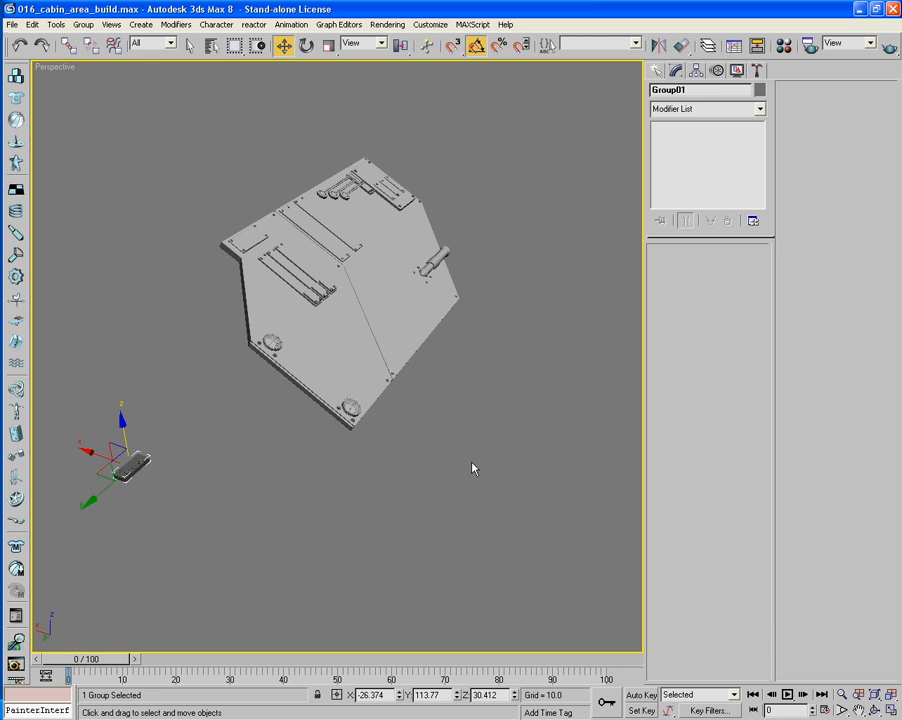
# Unhide all parts of the spacecraft and hide the rivet source group.
pyautogui.rightClick(120, 470)
pyautogui.rightClick(307, 470)
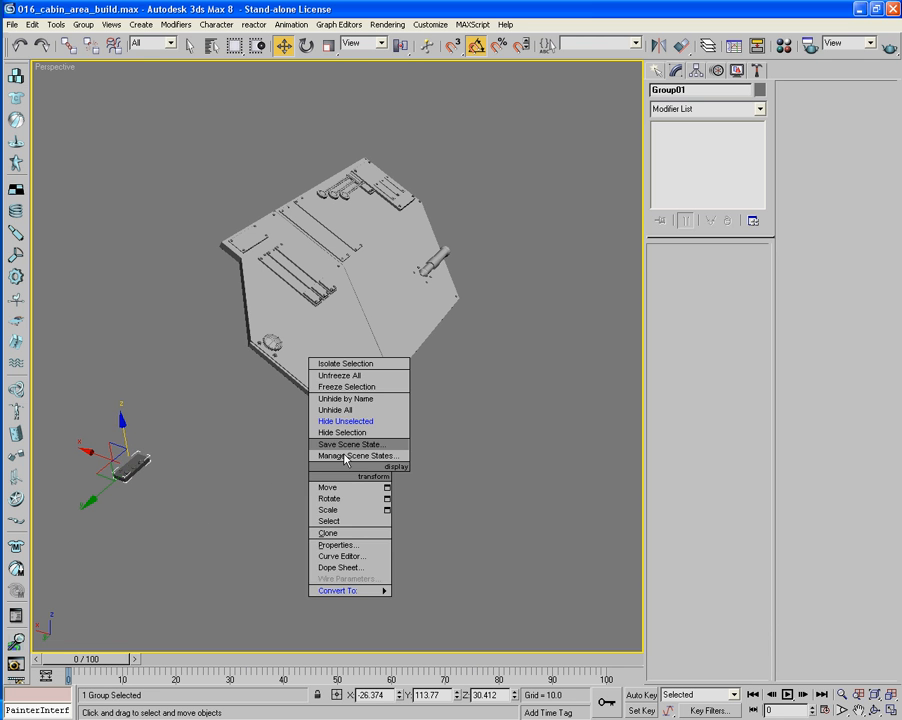
pyautogui.click(348, 410)
pyautogui.moveTo(261, 492); pyautogui.dragTo(382, 475, button='middle')
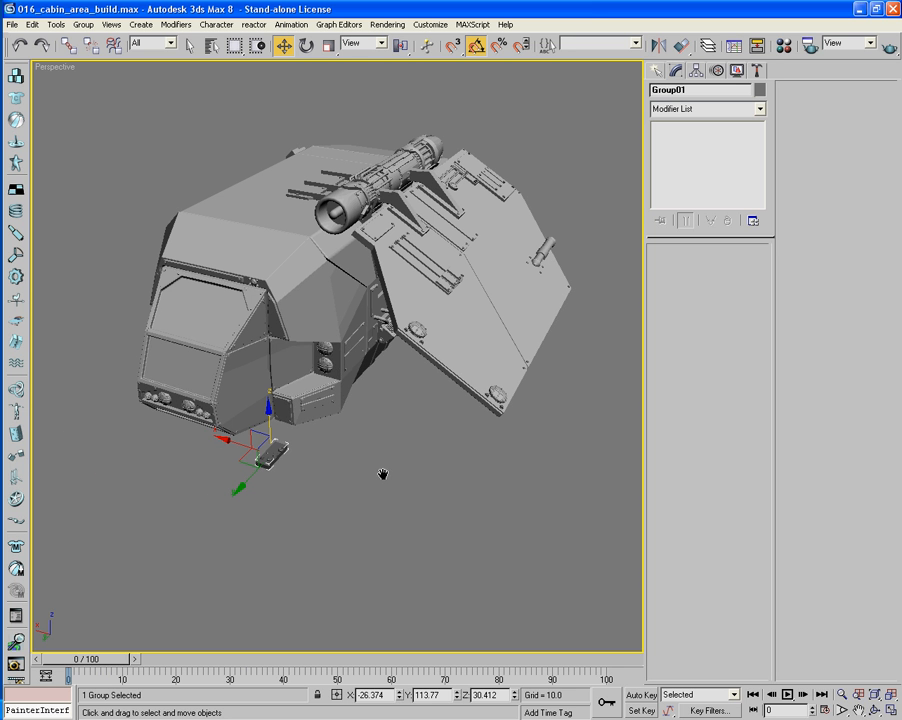
pyautogui.rightClick(273, 458)
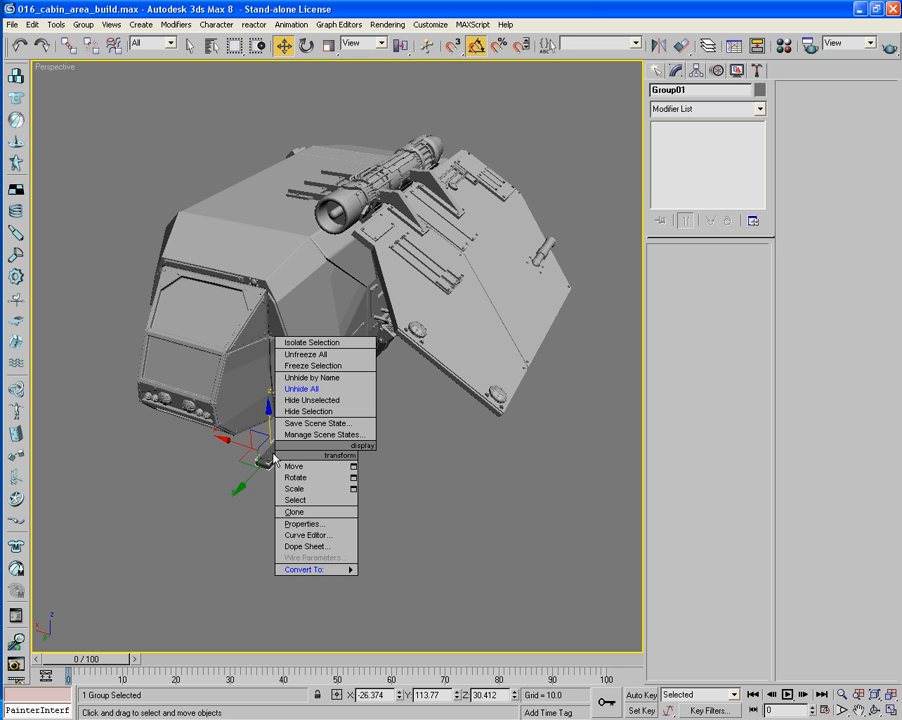
pyautogui.click(308, 411)
# Select the two parts that form the rear of the spacecraft's hull.
pyautogui.moveTo(392, 497); pyautogui.dragTo(240, 340, button='middle')
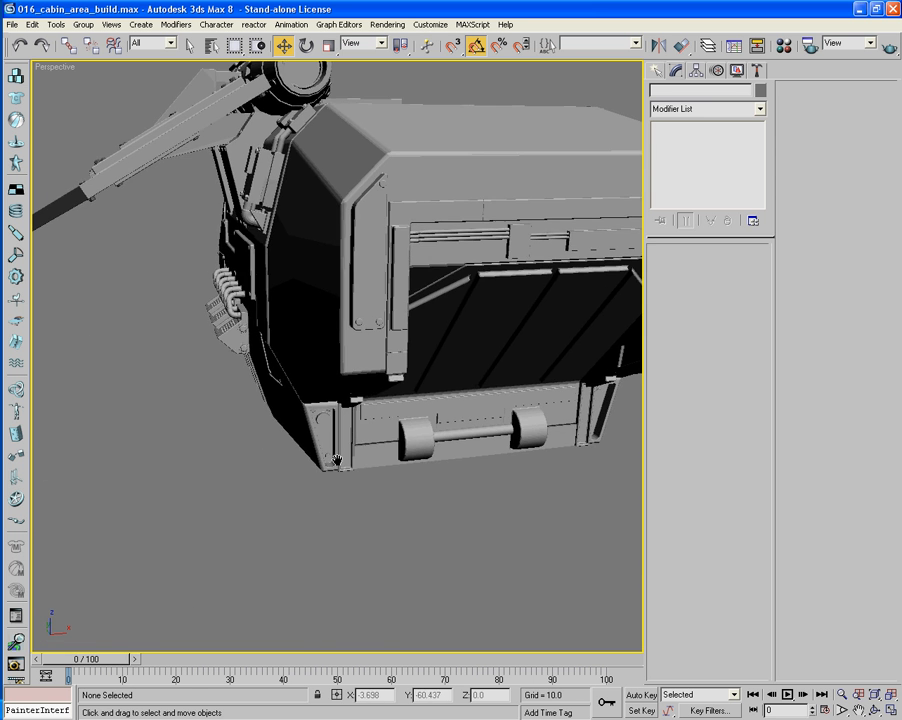
pyautogui.scroll(-5, 330, 453)
pyautogui.keyDown('alt'); pyautogui.moveTo(338, 495); pyautogui.dragTo(365, 480, button='middle'); pyautogui.keyUp('alt')
pyautogui.click(422, 344)
pyautogui.keyDown('ctrl'); pyautogui.click(450, 302); pyautogui.keyUp('ctrl')
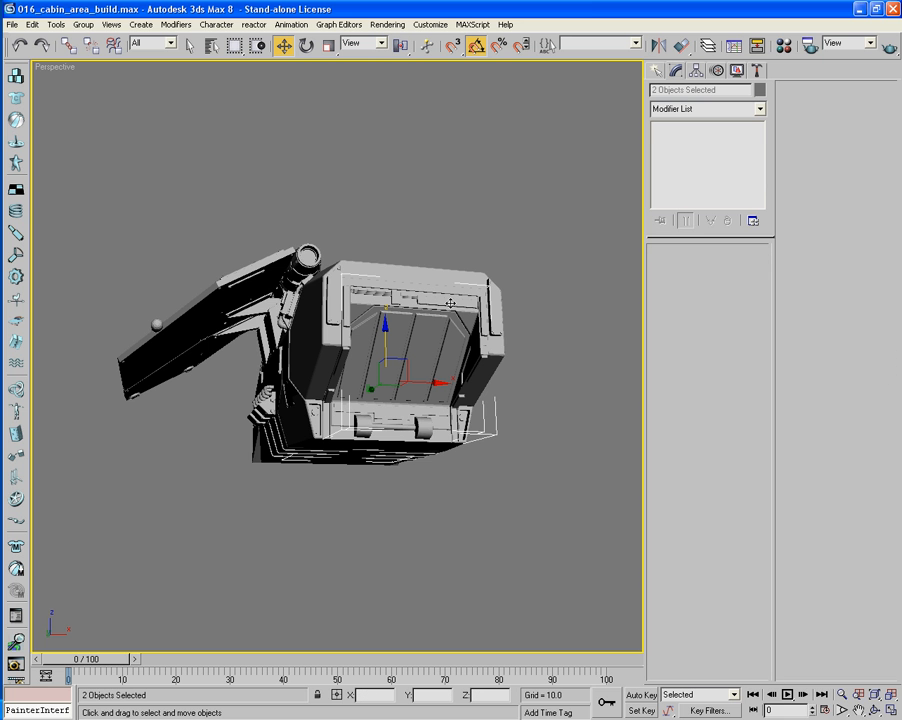
# Unhide all objects, add the rivet source group to the selected rear hull parts, and hide everything unselected.
pyautogui.rightClick(227, 405)
pyautogui.click(243, 342)
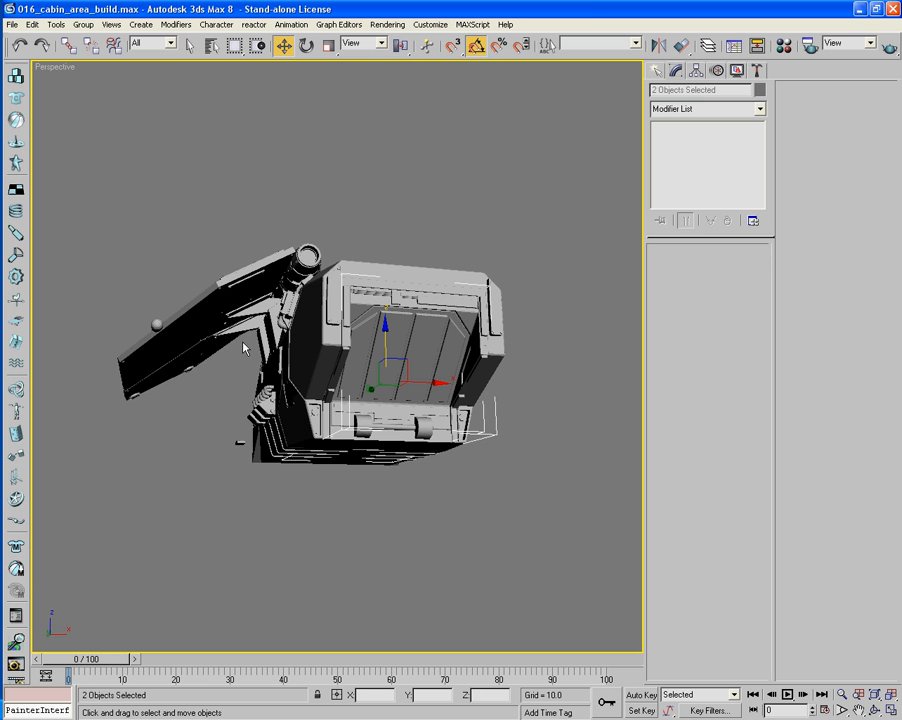
pyautogui.keyDown('ctrl'); pyautogui.click(238, 443); pyautogui.keyUp('ctrl')
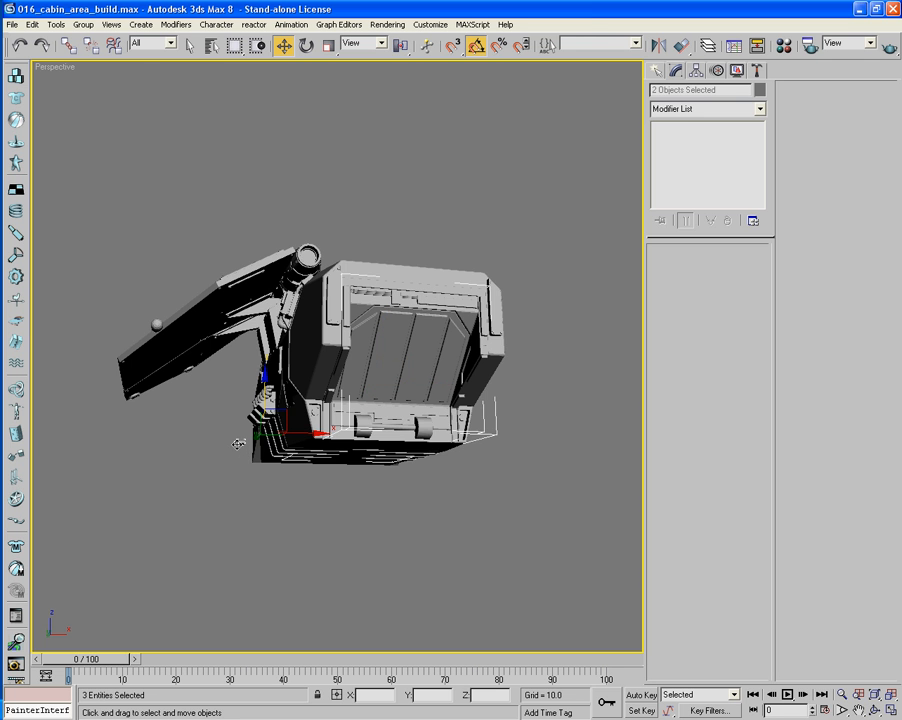
pyautogui.rightClick(384, 344)
pyautogui.click(408, 287)
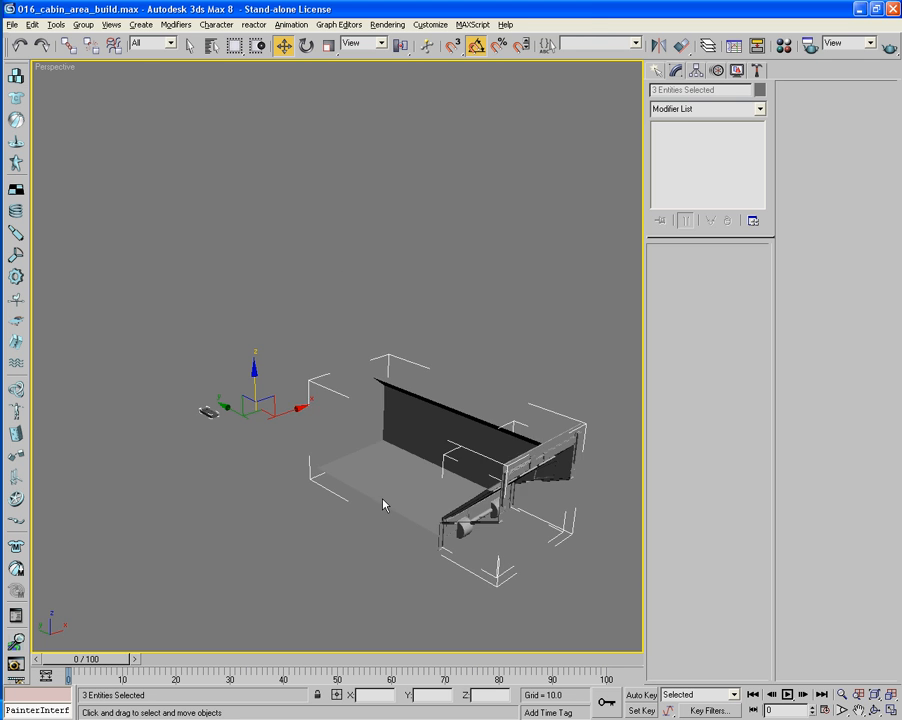
# Move the rivet source group along Y until it sits beside the rear opening of the hull.
pyautogui.moveTo(232, 402); pyautogui.dragTo(213, 373)
pyautogui.rightClick(213, 373)
pyautogui.moveTo(156, 370); pyautogui.dragTo(507, 623)
pyautogui.click(457, 600)
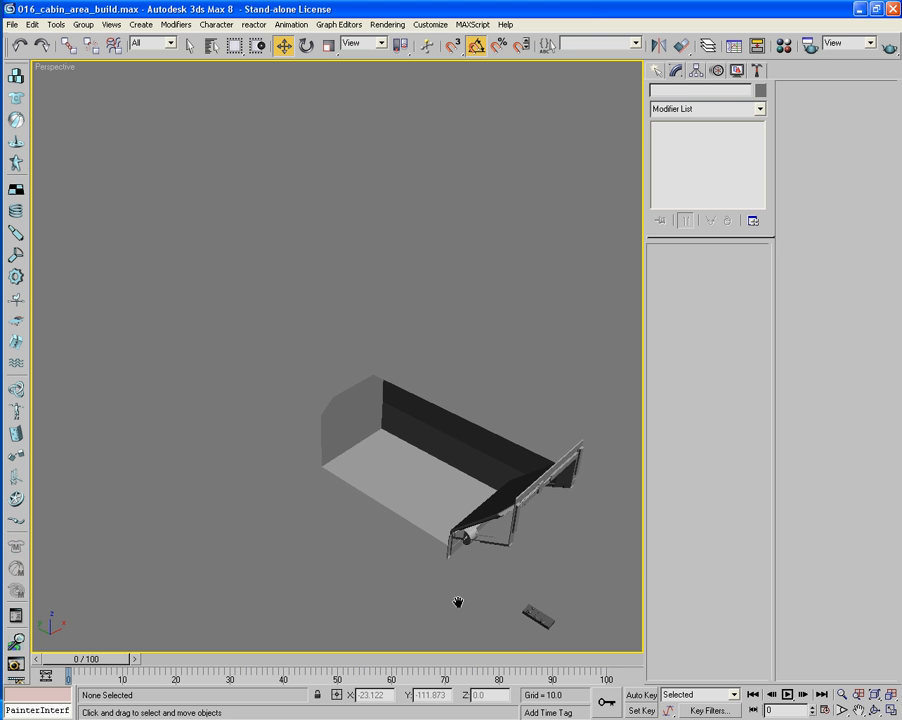
pyautogui.keyDown('alt'); pyautogui.moveTo(457, 600); pyautogui.dragTo(376, 497, button='middle'); pyautogui.keyUp('alt')
pyautogui.scroll(8, 376, 497)
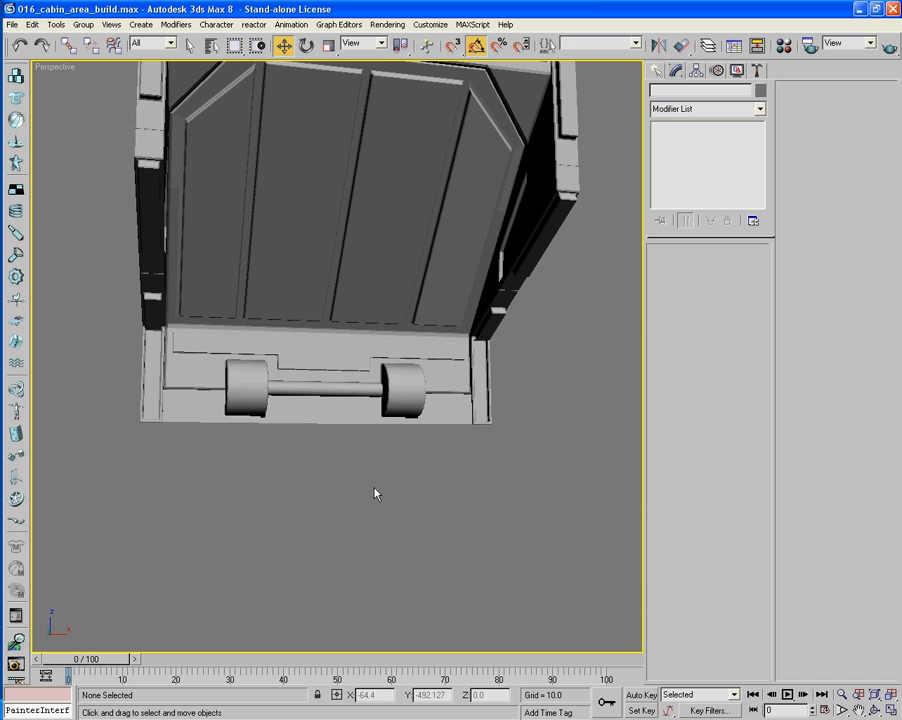
pyautogui.scroll(-8, 380, 519)
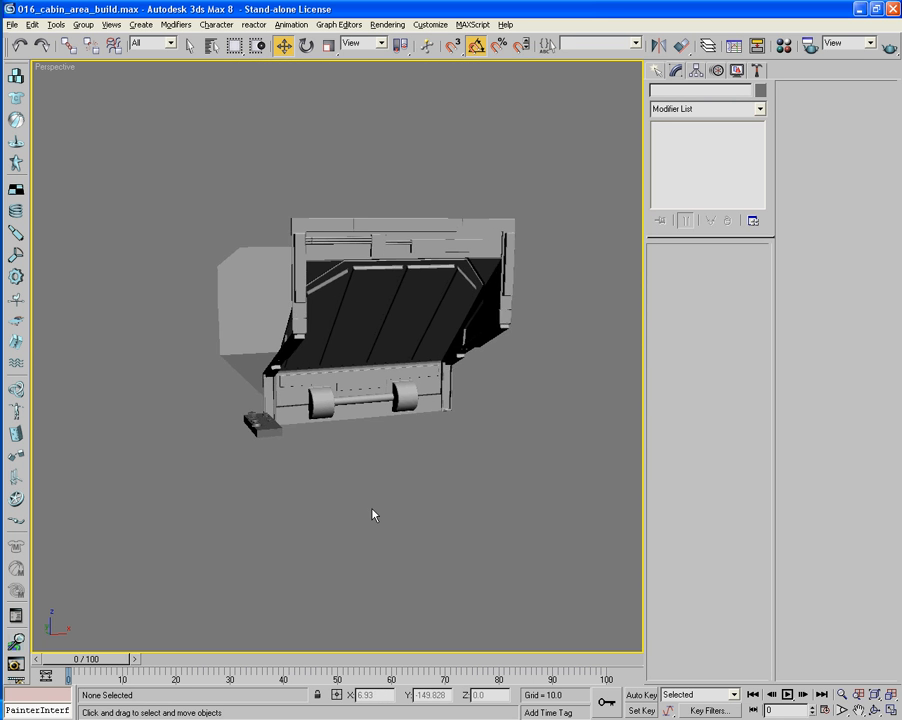
pyautogui.click(352, 318)
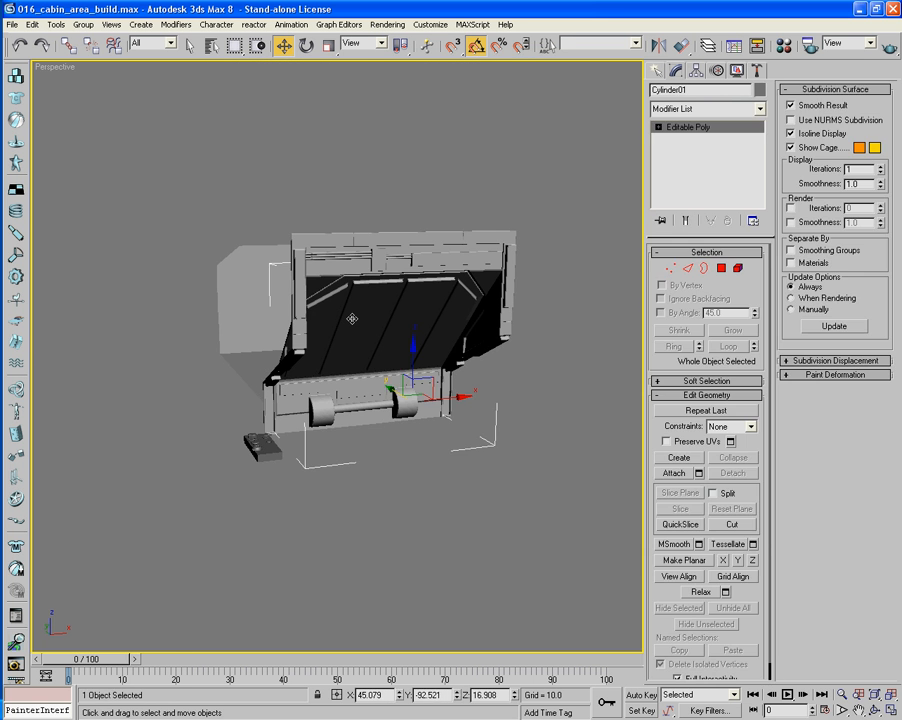
pyautogui.scroll(5, 352, 318)
pyautogui.scroll(-3, 293, 388)
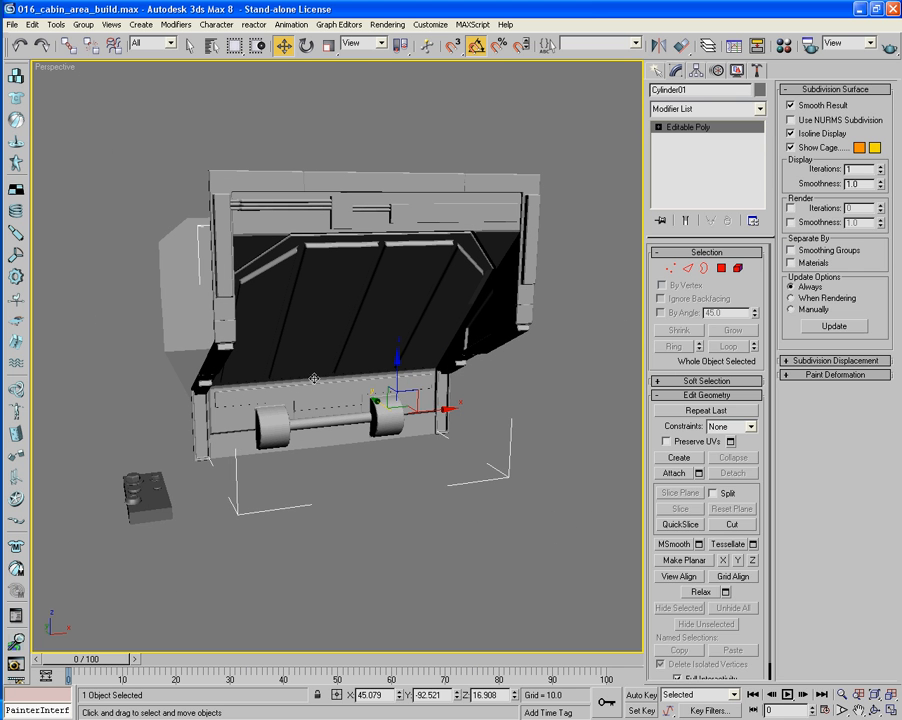
pyautogui.click(228, 548)
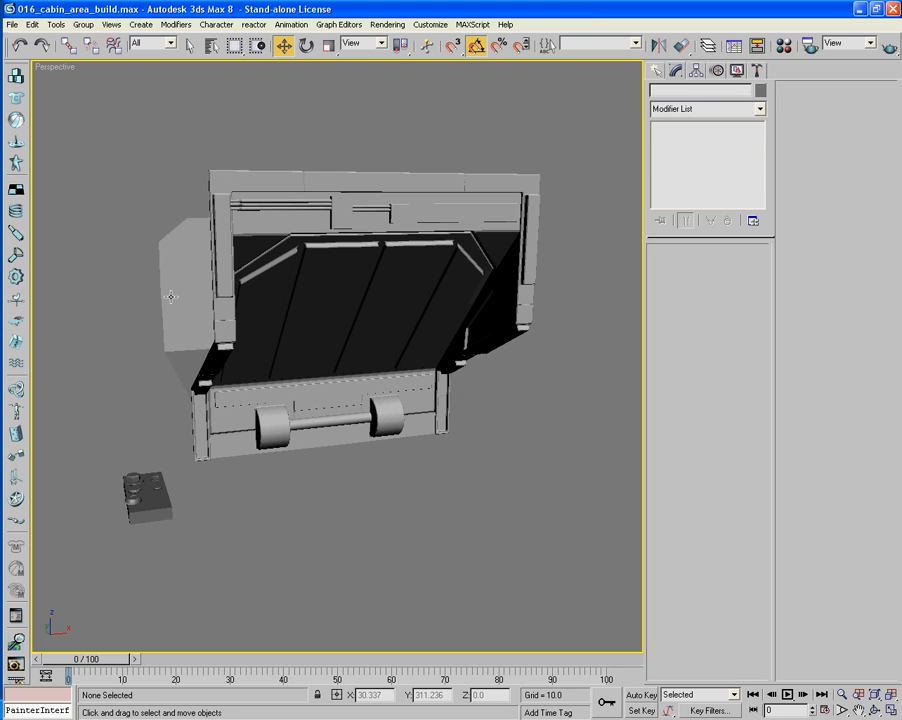
# Ungroup the rivet source objects beside the rear hull and clear the selection.
pyautogui.click(155, 507)
pyautogui.click(83, 24)
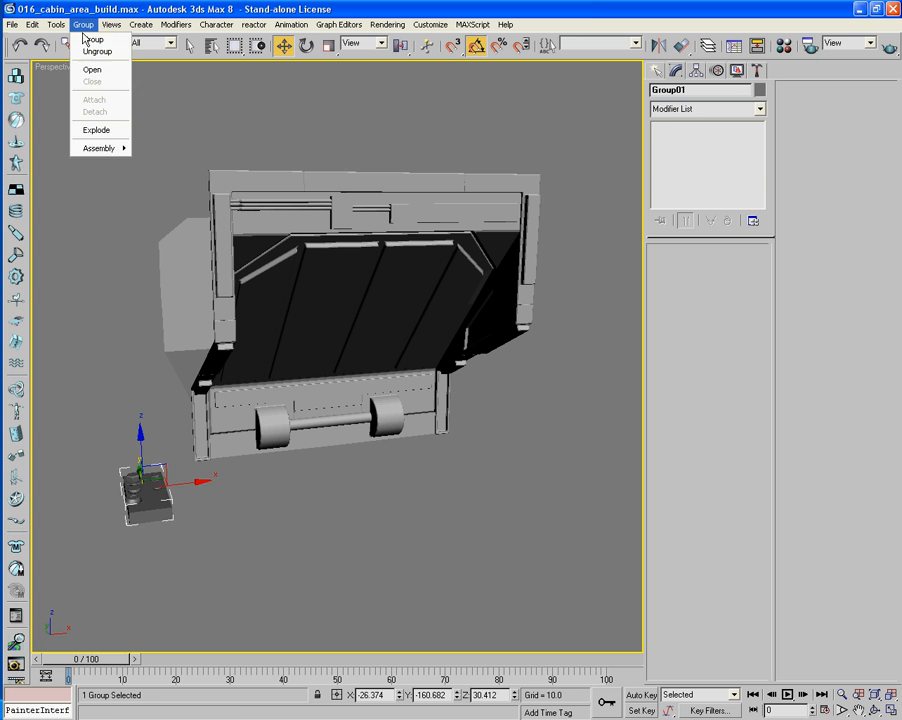
pyautogui.click(97, 51)
pyautogui.click(424, 141)
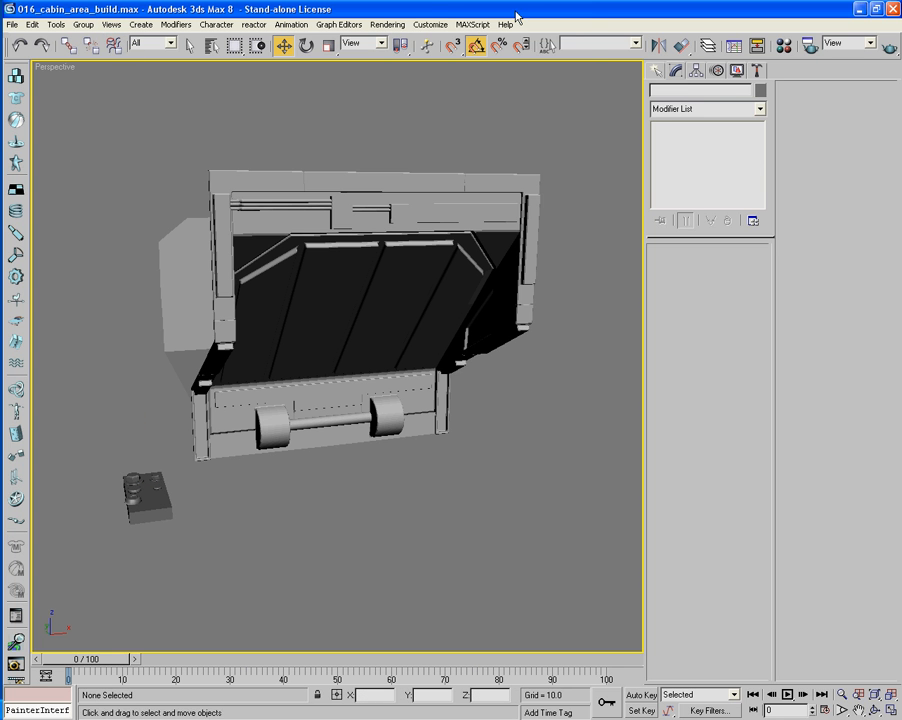
pyautogui.click(460, 24)
pyautogui.click(486, 63)
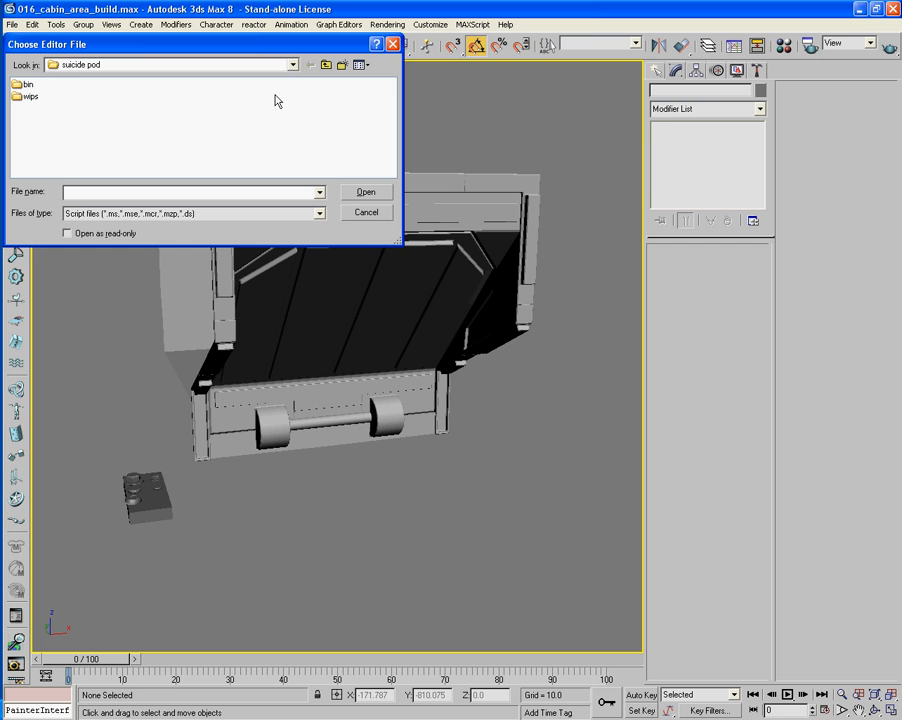
pyautogui.click(392, 44)
# Run the PlacementTool script from the Scripts folder and park its Paint Hair Floater window clear of the viewport.
pyautogui.click(473, 24)
pyautogui.click(480, 48)
pyautogui.click(205, 64)
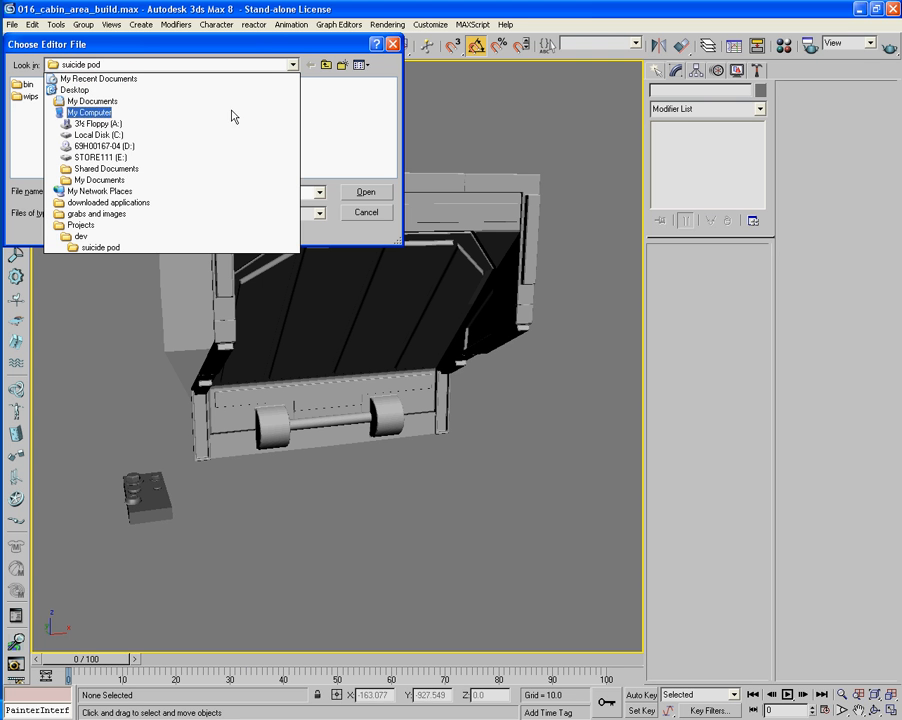
pyautogui.click(234, 135)
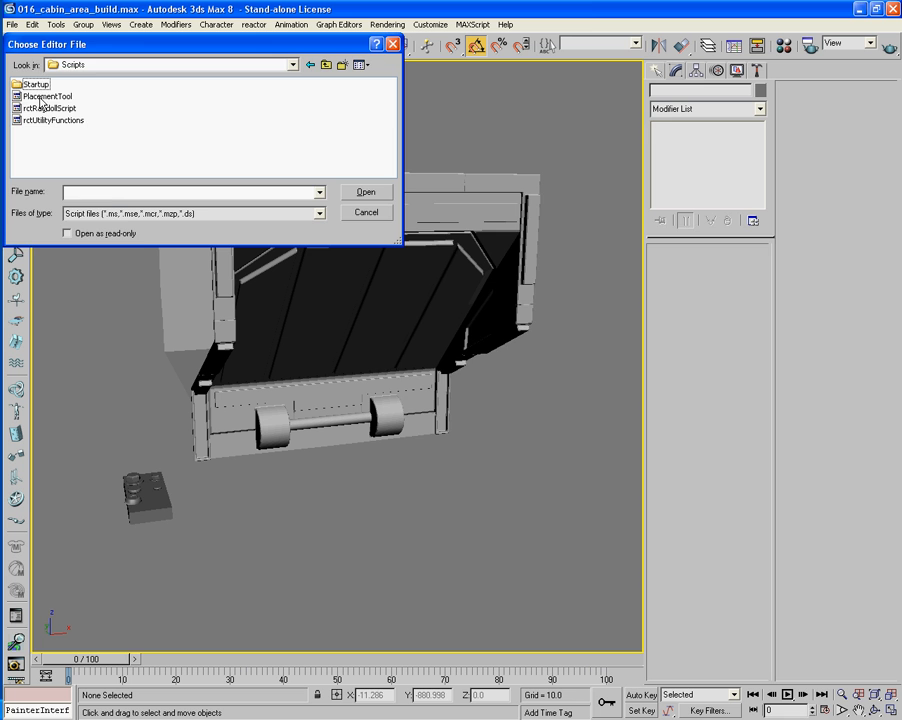
pyautogui.doubleClick(40, 98)
pyautogui.moveTo(456, 207); pyautogui.dragTo(751, 231)
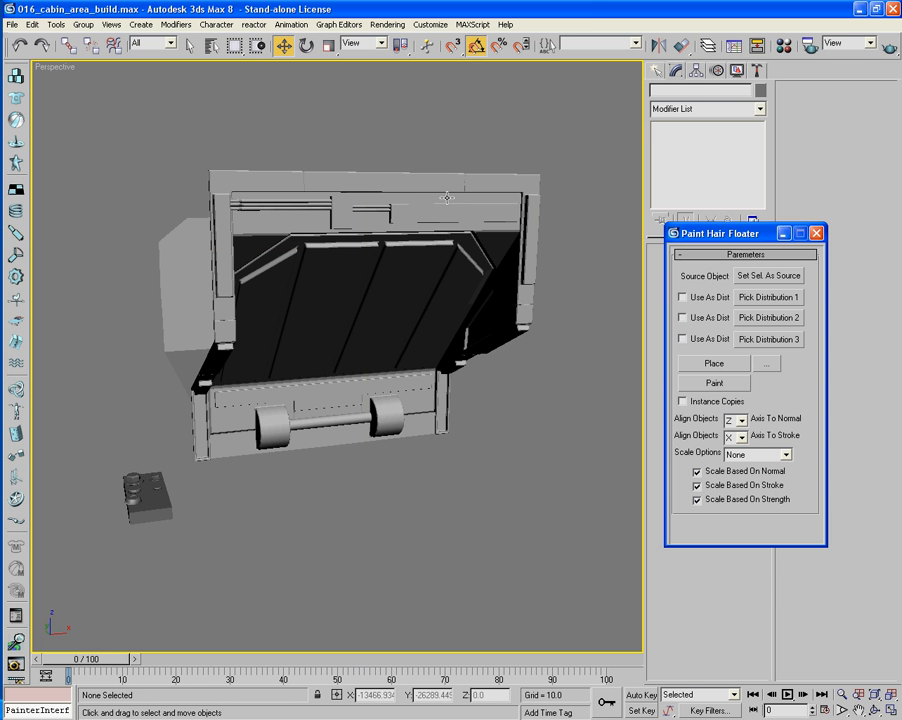
# Select innar_cabin_rear without edged faces and assign Rivet_flathead01, Rivet_Bolthead01 and Rivet_flathead as distribution objects 1, 2 and 3.
pyautogui.click(447, 197)
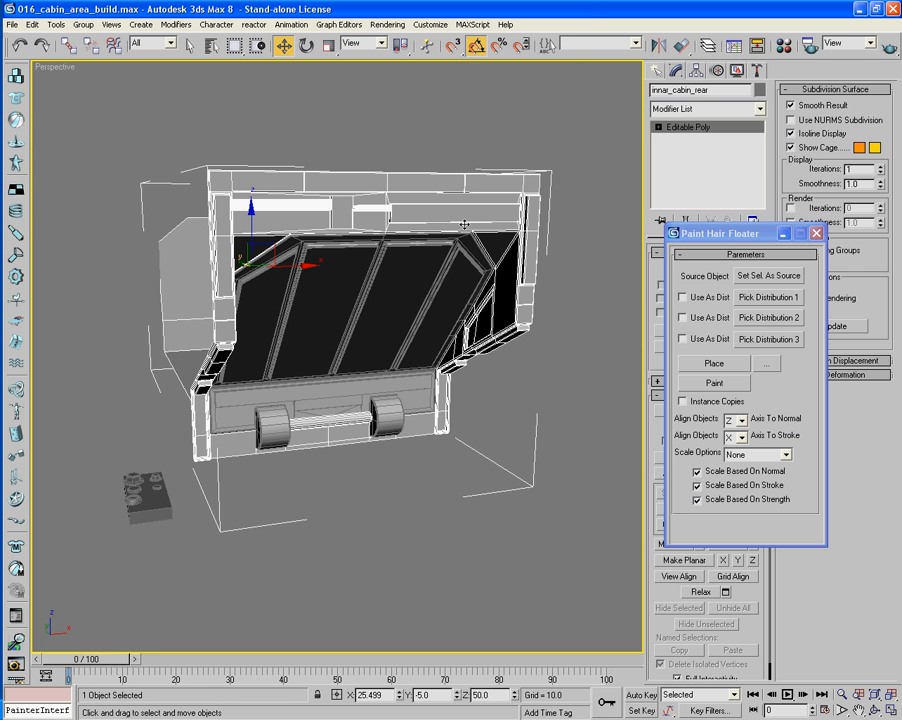
pyautogui.press('F4')
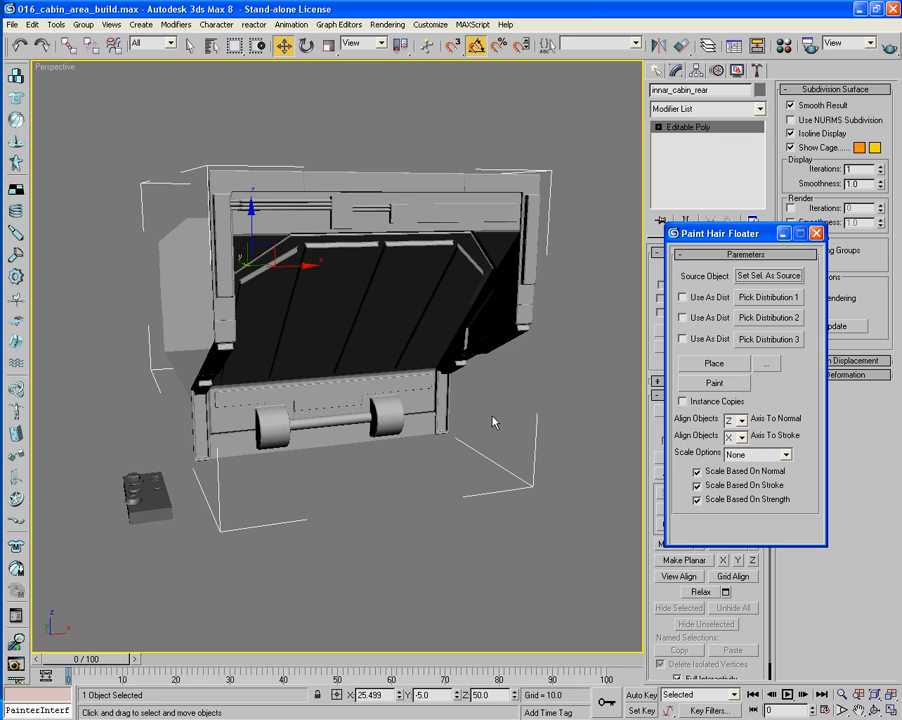
pyautogui.keyDown('alt'); pyautogui.moveTo(73, 565); pyautogui.dragTo(483, 477, button='middle'); pyautogui.keyUp('alt')
pyautogui.scroll(3, 265, 511)
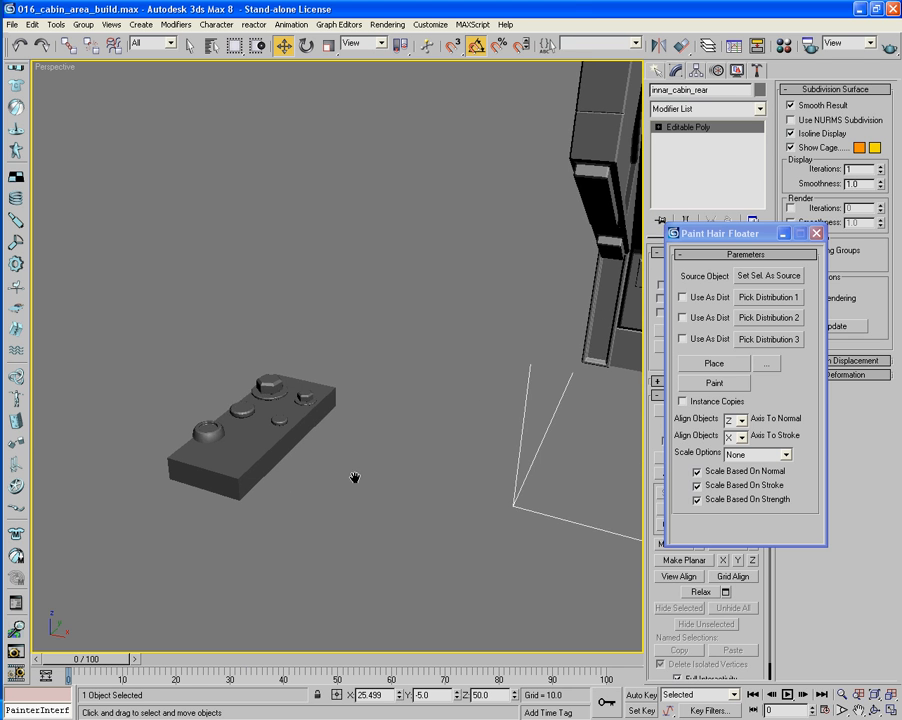
pyautogui.scroll(-1, 353, 475)
pyautogui.moveTo(321, 479); pyautogui.dragTo(310, 478, button='middle')
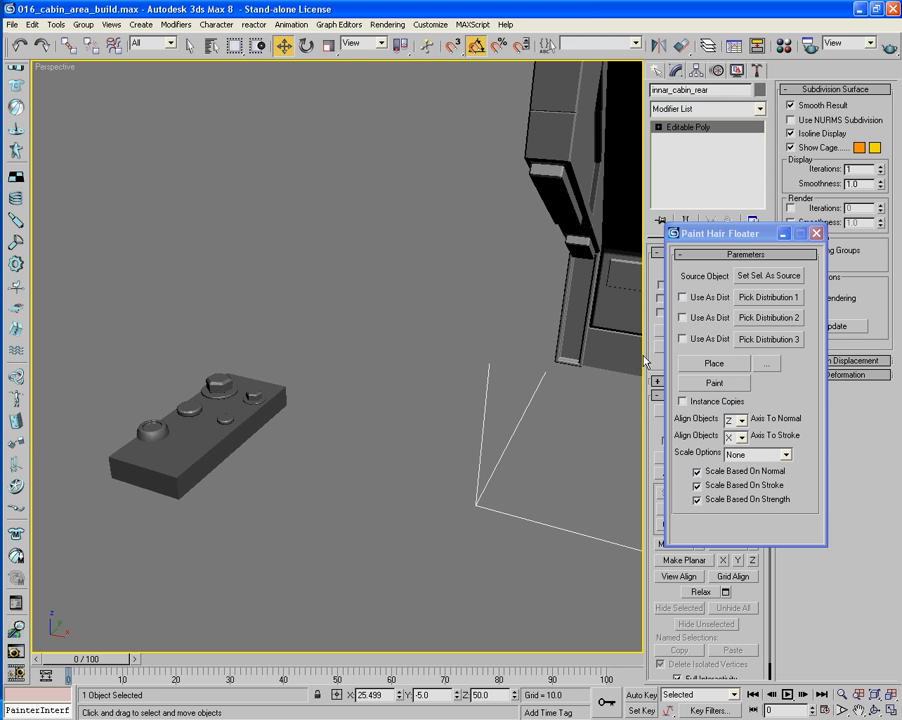
pyautogui.click(766, 299)
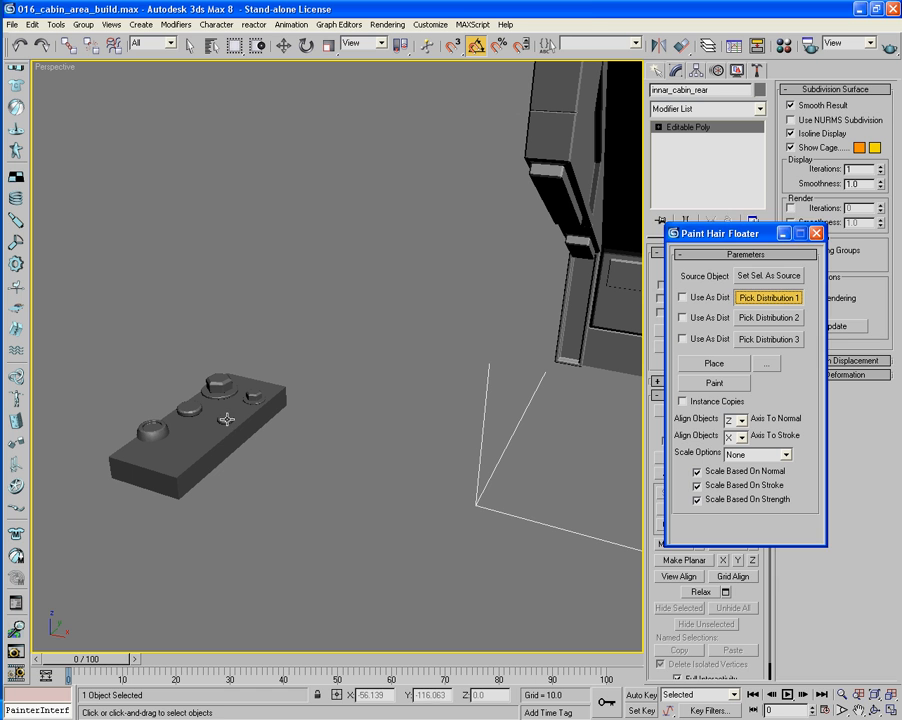
pyautogui.click(228, 419)
pyautogui.click(766, 320)
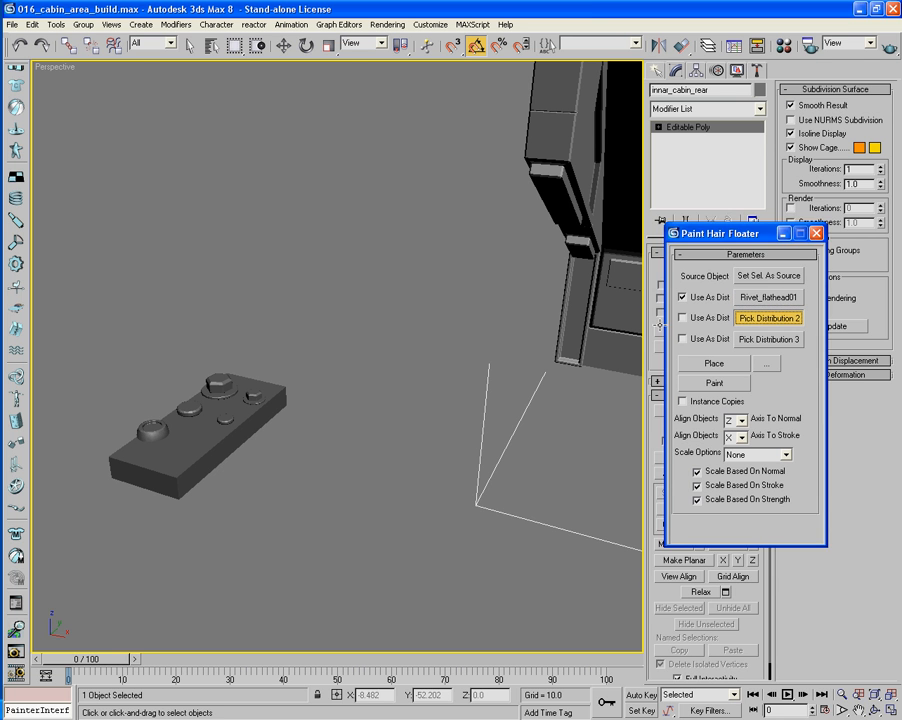
pyautogui.click(258, 396)
pyautogui.click(762, 341)
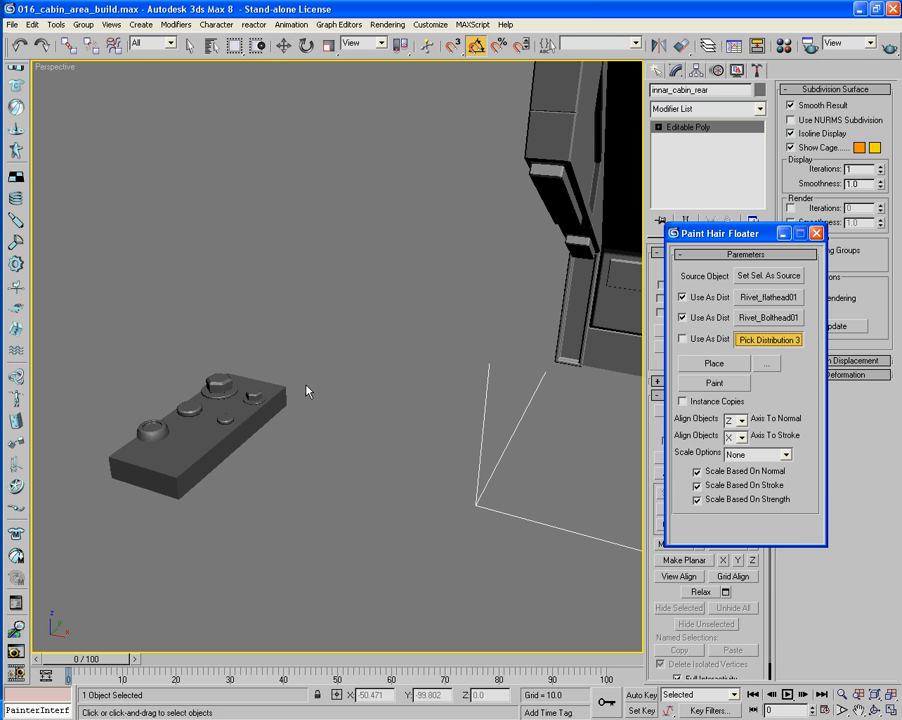
pyautogui.click(193, 410)
# Leave only Rivet_Bolthead01 enabled as distribution object, start placement mode, and reduce the maximum brush size.
pyautogui.scroll(-5, 311, 453)
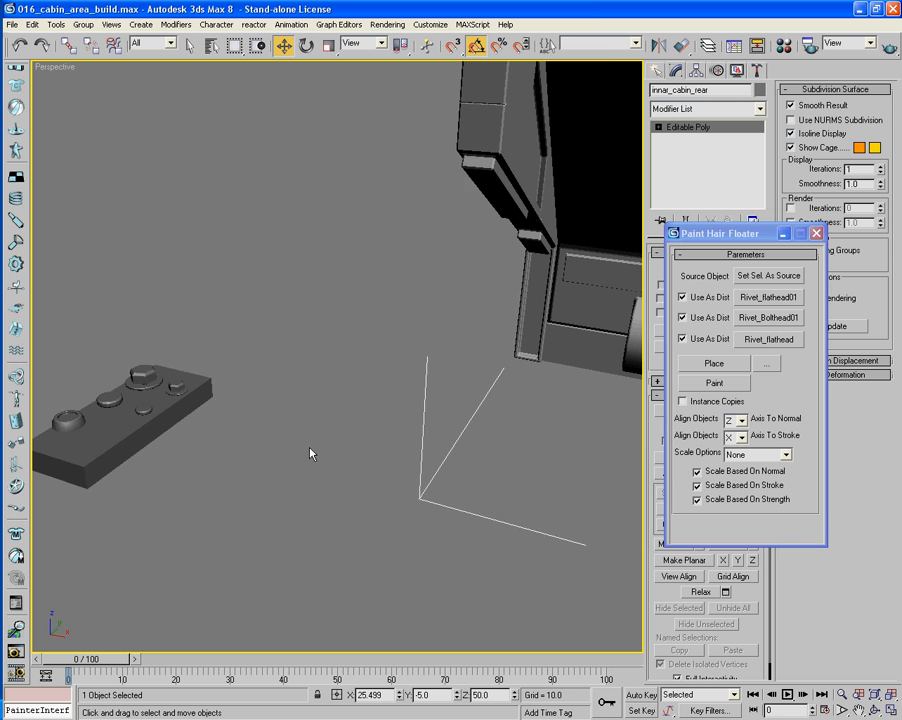
pyautogui.moveTo(311, 453)
pyautogui.keyDown('alt'); pyautogui.mouseDown(button='middle')
pyautogui.moveTo(227, 492)
pyautogui.moveTo(332, 438)
pyautogui.moveTo(313, 432)
pyautogui.mouseUp(button='middle'); pyautogui.keyUp('alt')
pyautogui.scroll(5, 345, 428)
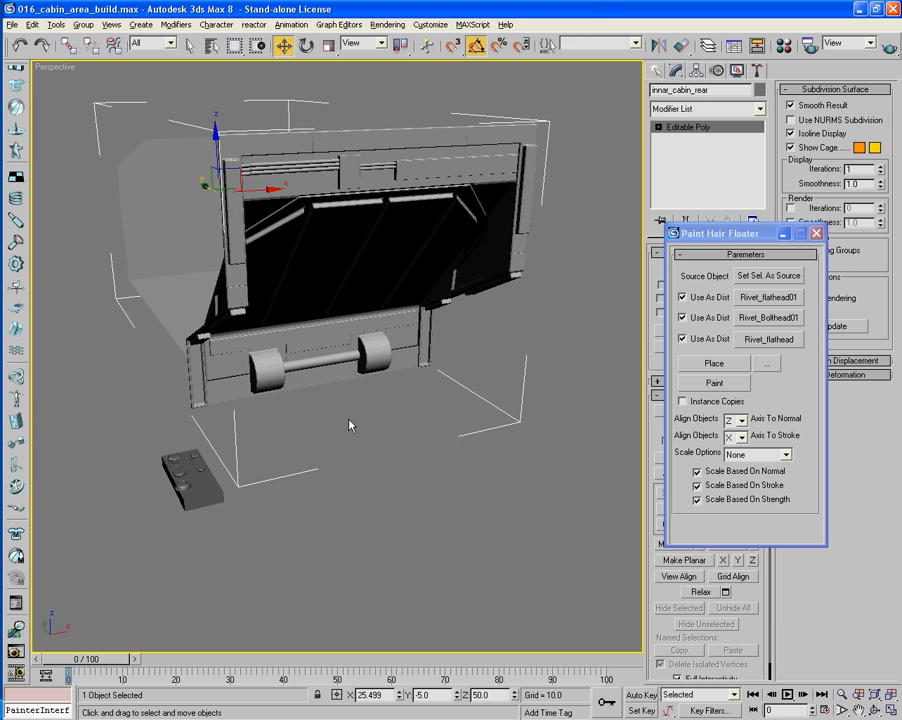
pyautogui.scroll(-5, 365, 399)
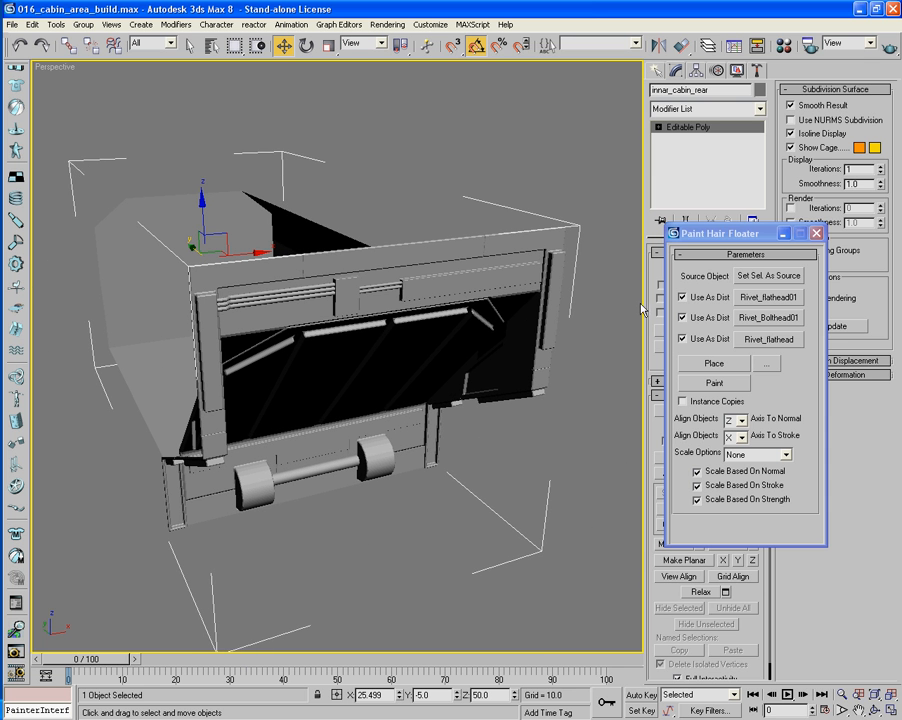
pyautogui.click(686, 298)
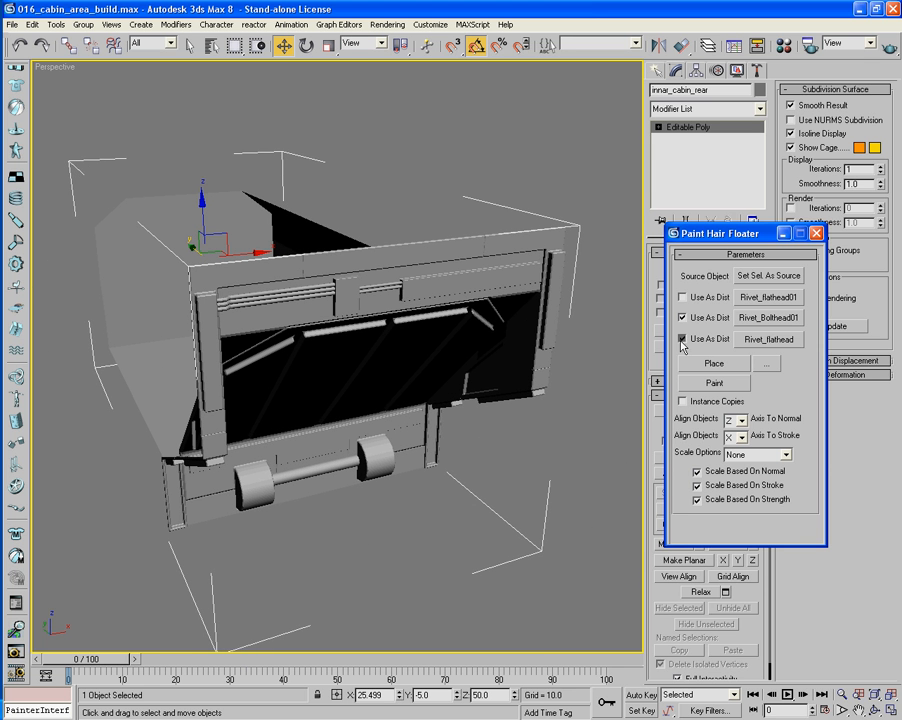
pyautogui.click(713, 363)
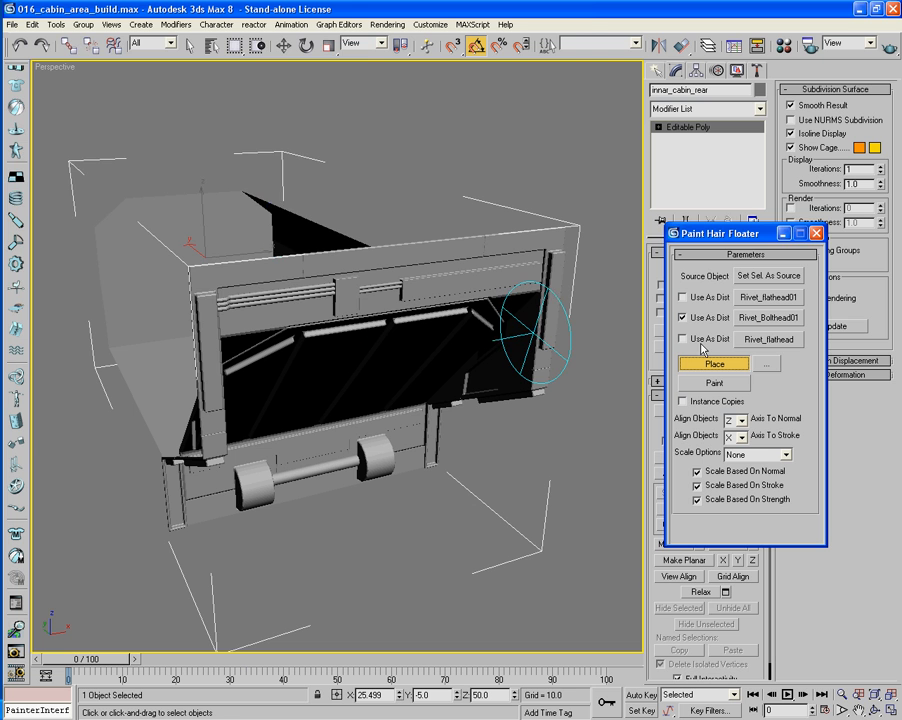
pyautogui.click(766, 363)
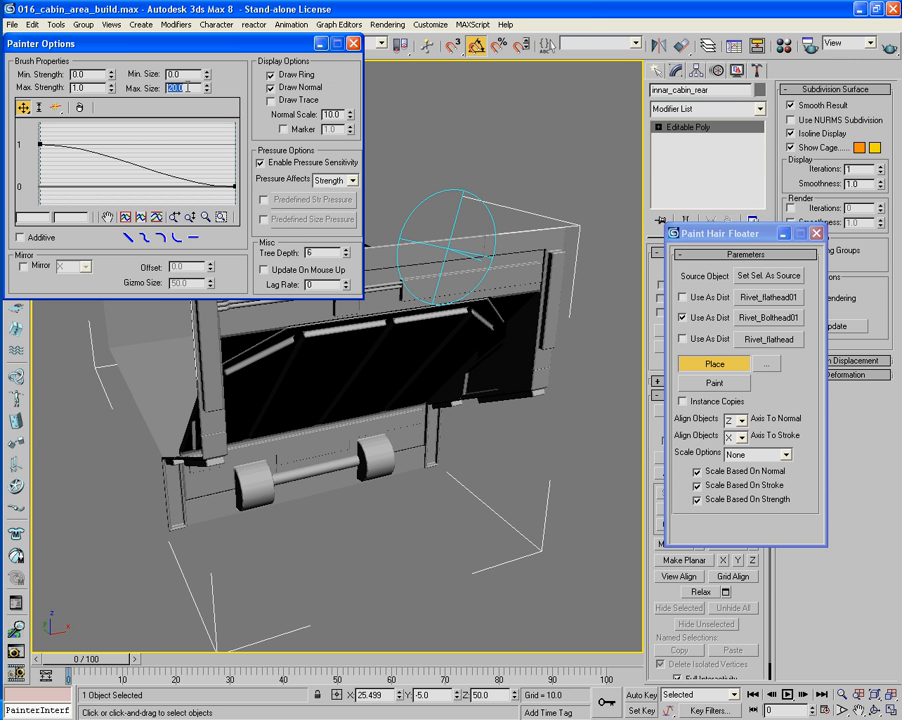
pyautogui.click(353, 43)
# Place boltheads at two diagonally opposite corners of the small plate covering the pipes above the rear opening.
pyautogui.scroll(6, 381, 275)
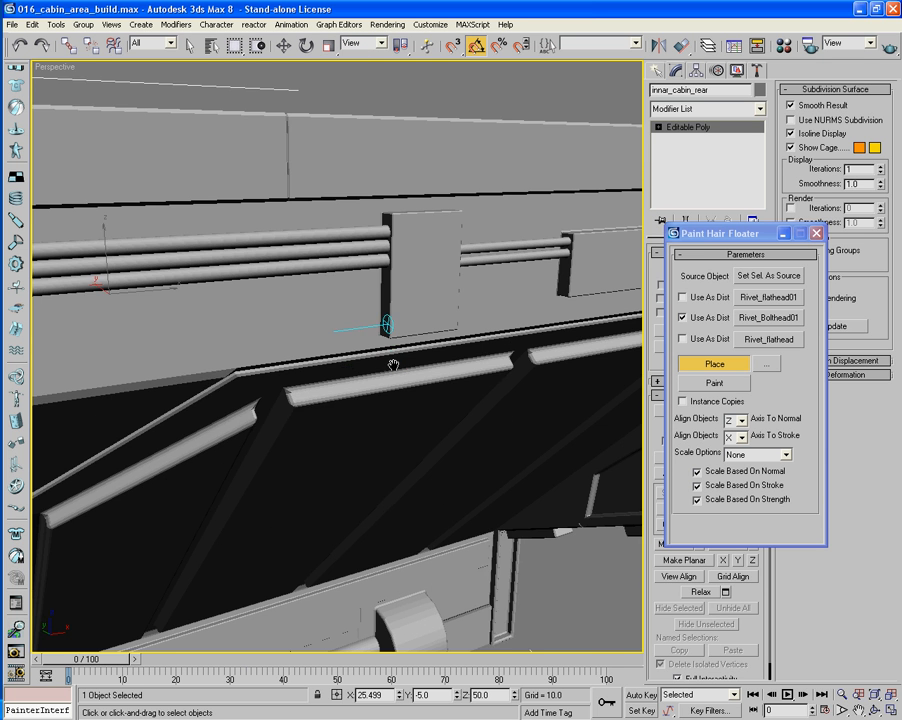
pyautogui.moveTo(393, 365)
pyautogui.mouseDown(button='middle')
pyautogui.moveTo(400, 362)
pyautogui.moveTo(354, 326)
pyautogui.mouseUp(button='middle')
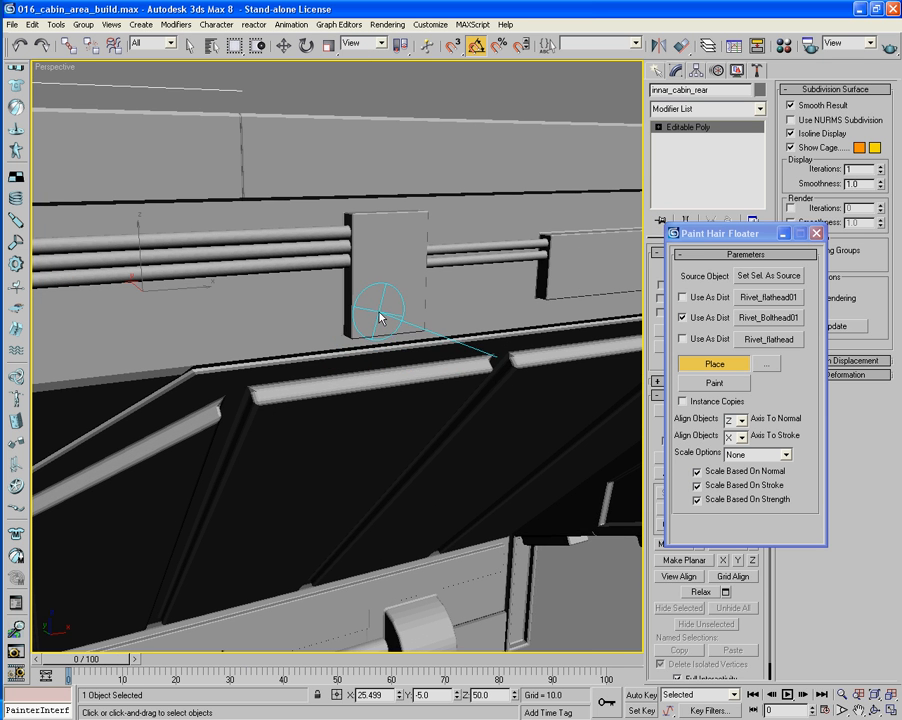
pyautogui.click(374, 309)
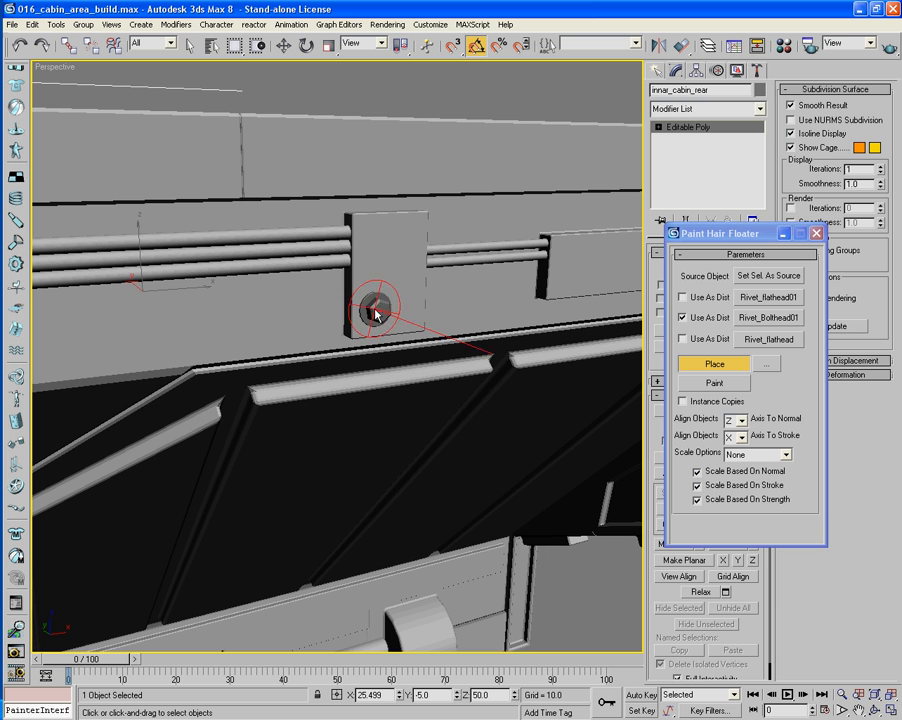
pyautogui.click(403, 235)
# Place boltheads at the upper and lower ends of both short brackets flanking the rollers.
pyautogui.moveTo(403, 235); pyautogui.dragTo(366, 286, button='middle')
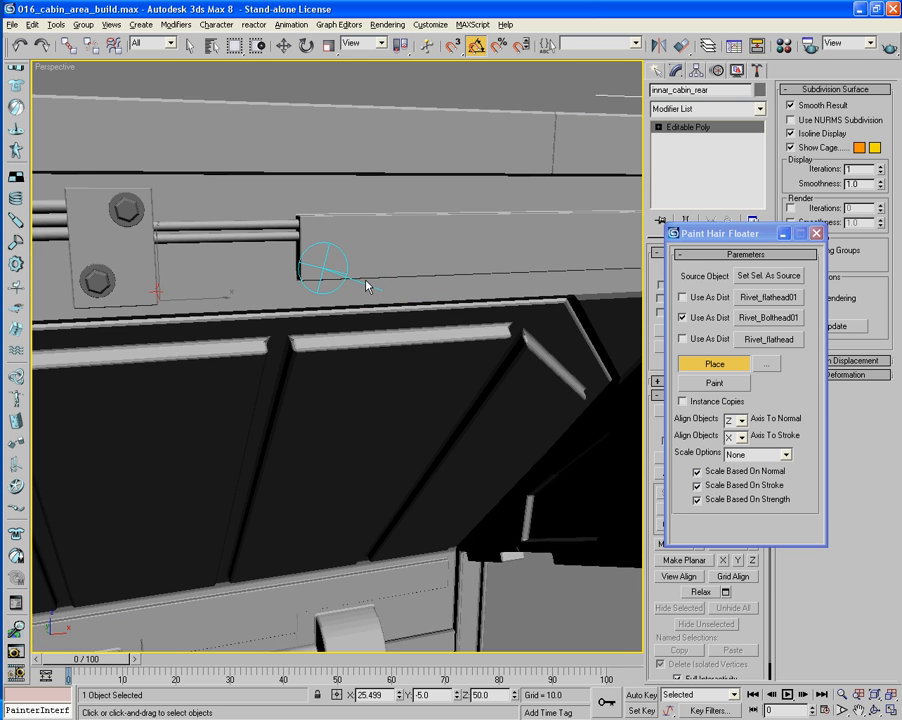
pyautogui.scroll(-5, 380, 266)
pyautogui.moveTo(423, 263)
pyautogui.mouseDown(button='middle')
pyautogui.moveTo(520, 255)
pyautogui.moveTo(360, 263)
pyautogui.moveTo(394, 301)
pyautogui.moveTo(302, 311)
pyautogui.moveTo(362, 325)
pyautogui.moveTo(364, 312)
pyautogui.moveTo(346, 296)
pyautogui.moveTo(315, 316)
pyautogui.moveTo(372, 395)
pyautogui.moveTo(334, 383)
pyautogui.moveTo(325, 272)
pyautogui.moveTo(342, 296)
pyautogui.moveTo(314, 258)
pyautogui.moveTo(278, 300)
pyautogui.mouseUp(button='middle')
pyautogui.scroll(5, 342, 296)
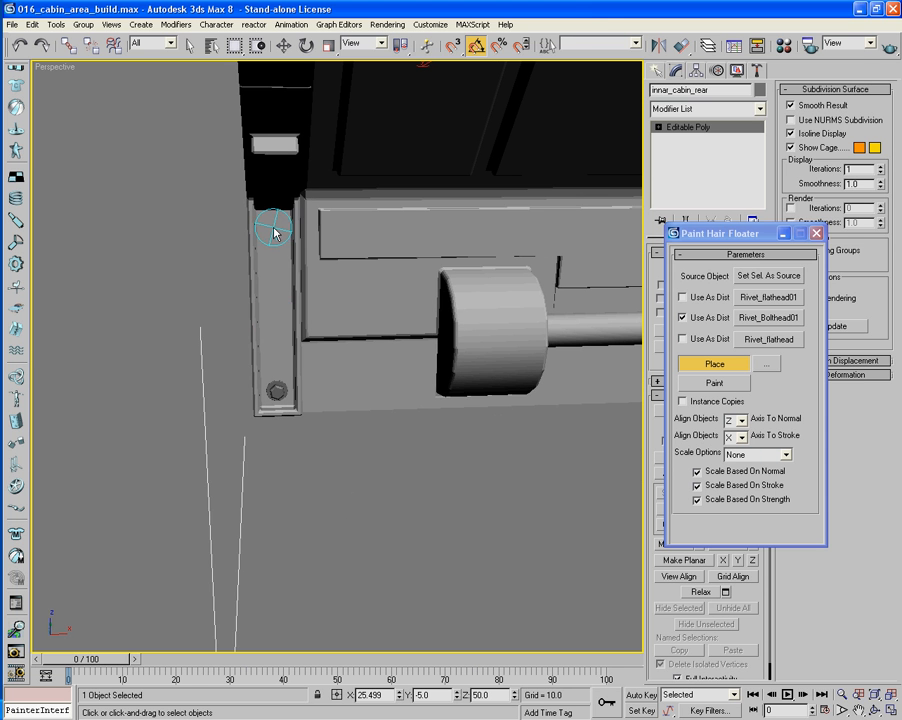
pyautogui.click(274, 228)
pyautogui.moveTo(600, 243); pyautogui.dragTo(215, 250, button='middle')
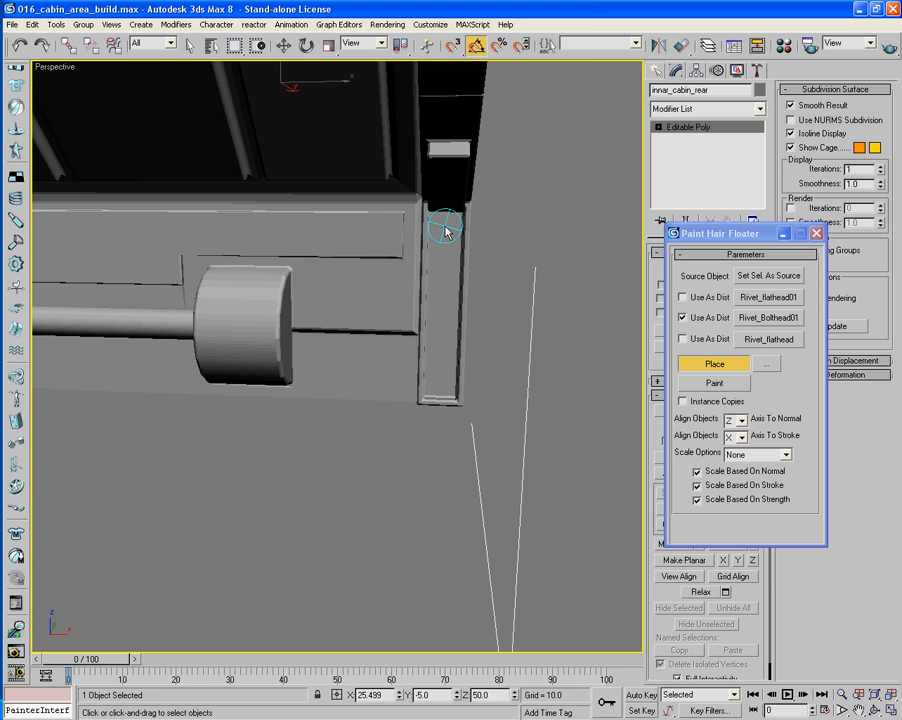
pyautogui.click(444, 227)
pyautogui.click(439, 387)
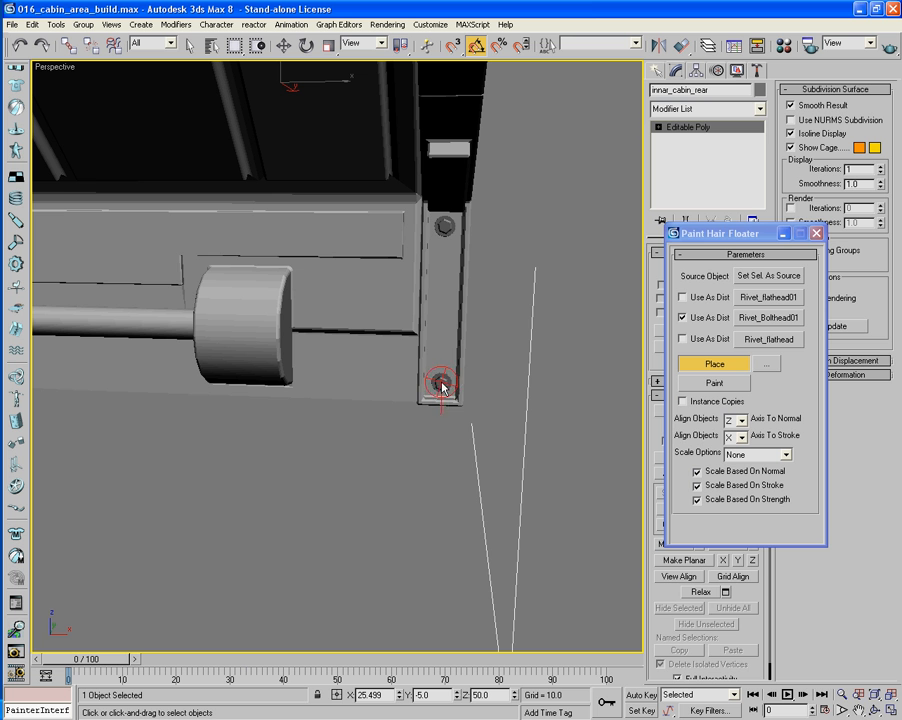
# Leave only Rivet_flathead enabled as distribution object and place flathead rivets at the ends of the recessed plates on the slanted side arms.
pyautogui.click(683, 317)
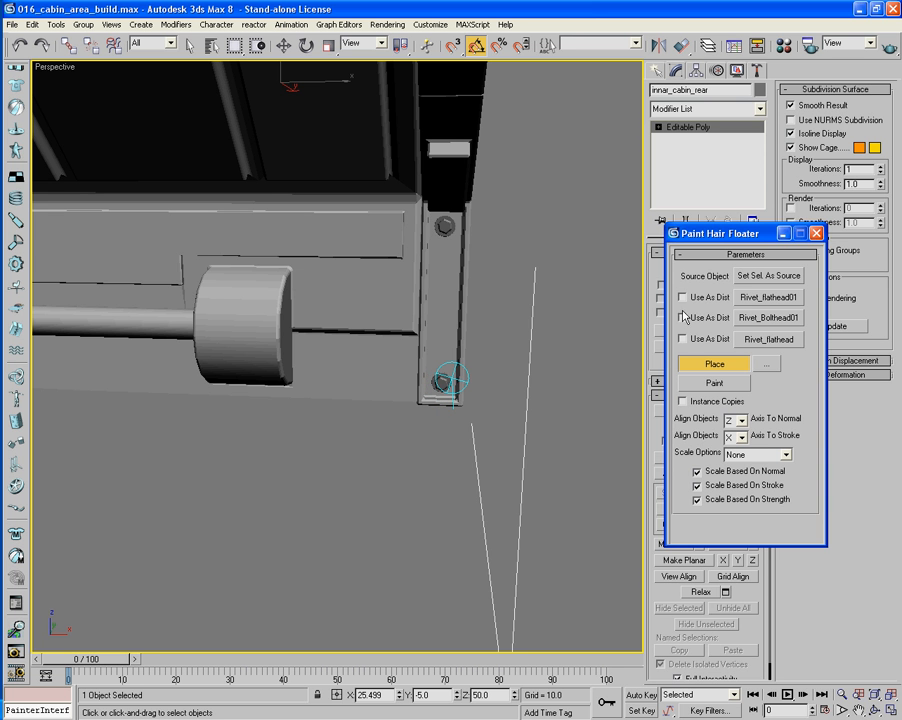
pyautogui.moveTo(349, 335); pyautogui.dragTo(505, 338, button='middle')
pyautogui.scroll(-3, 527, 342)
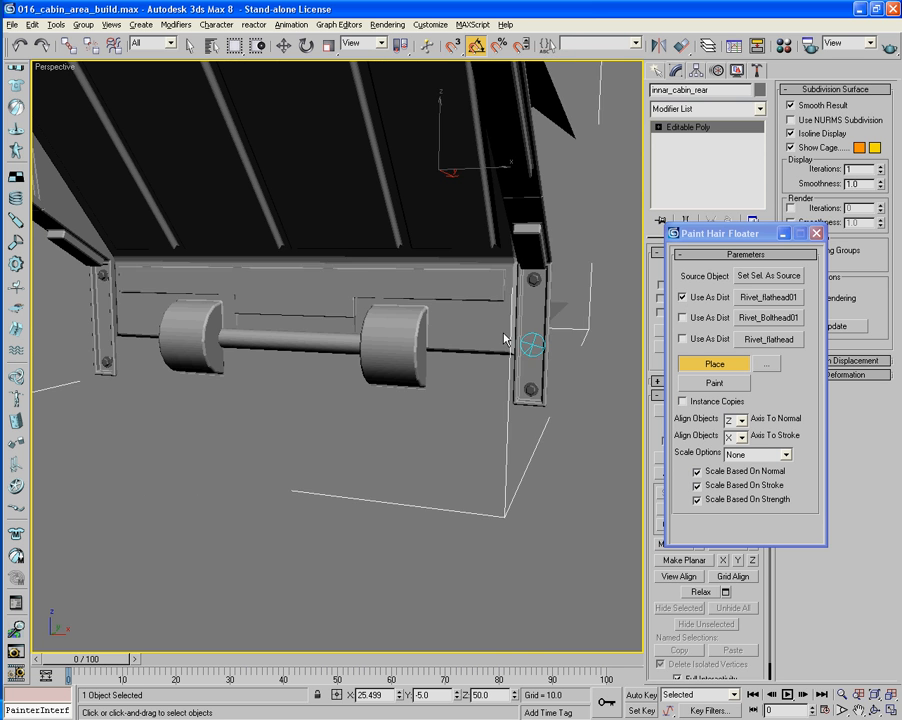
pyautogui.moveTo(403, 309); pyautogui.dragTo(503, 333, button='middle')
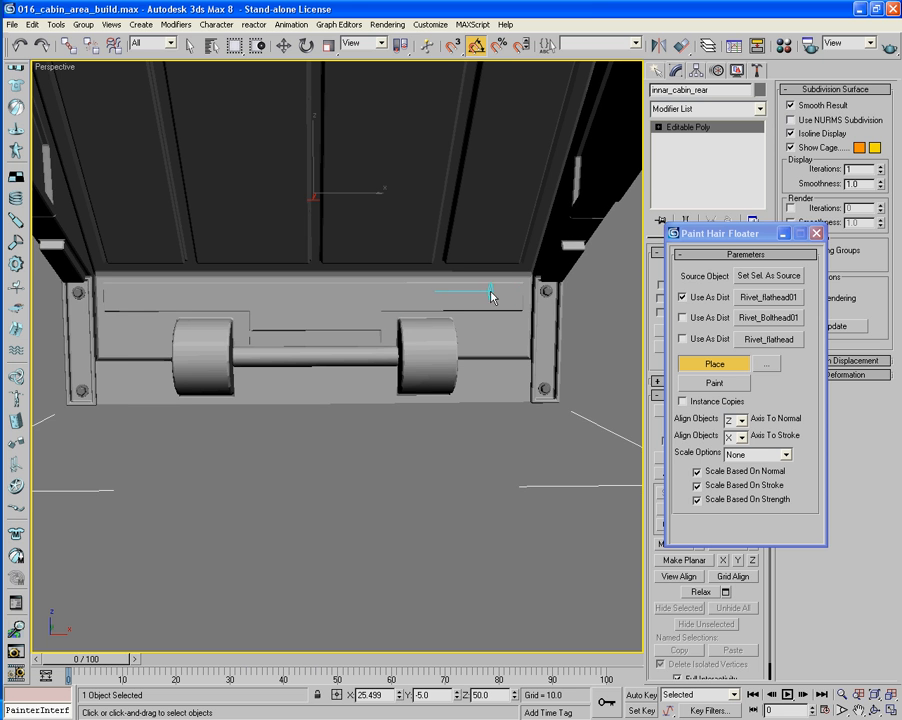
pyautogui.keyDown('alt'); pyautogui.moveTo(415, 357); pyautogui.dragTo(298, 477, button='middle'); pyautogui.keyUp('alt')
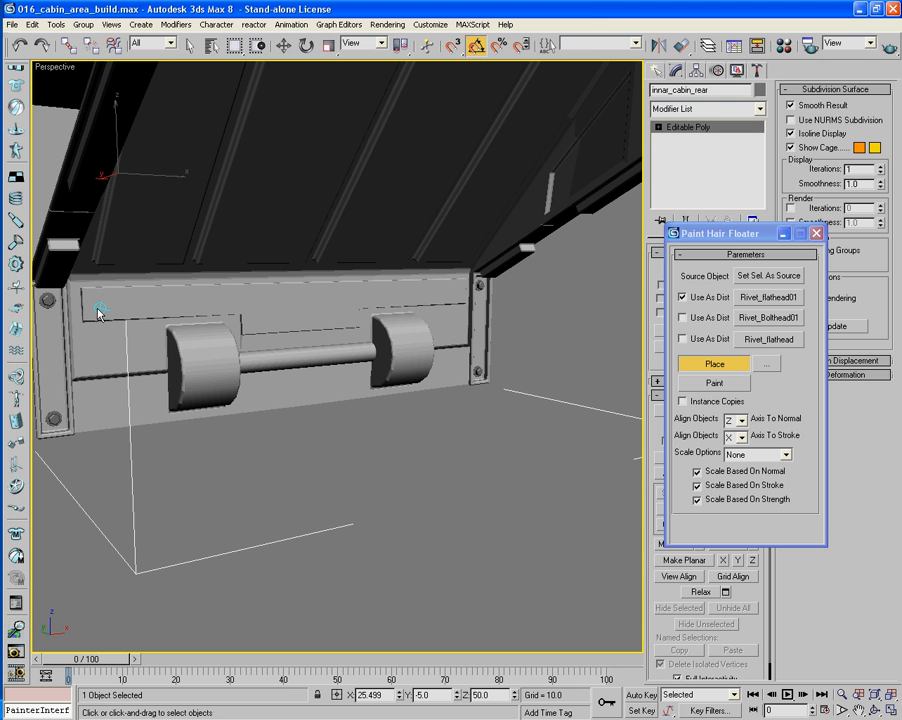
pyautogui.keyDown('alt'); pyautogui.moveTo(125, 343); pyautogui.dragTo(334, 459, button='middle'); pyautogui.keyUp('alt')
pyautogui.scroll(4, 238, 521)
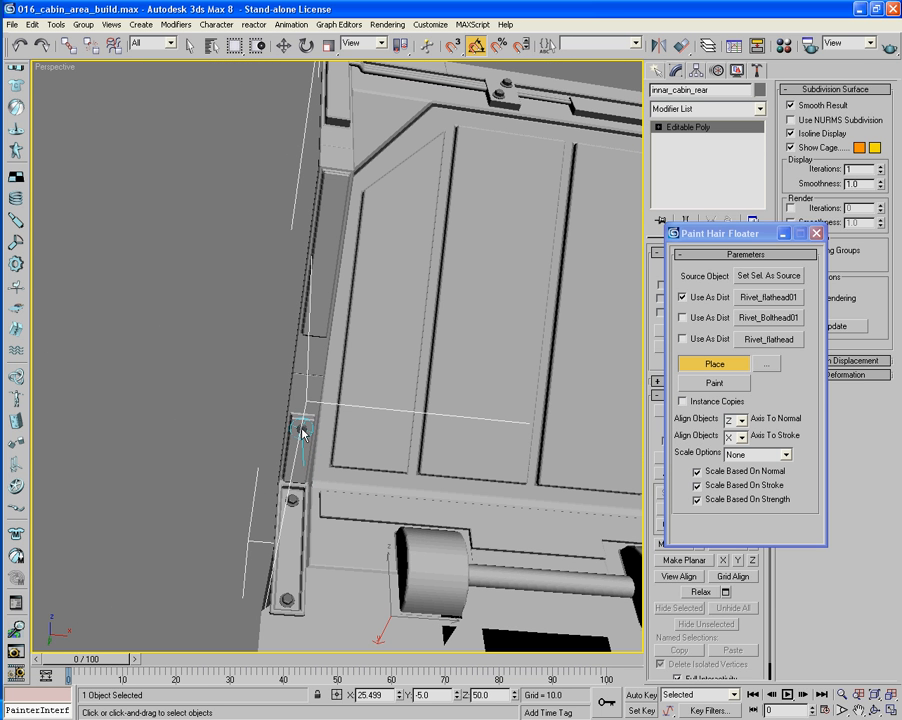
pyautogui.click(683, 298)
pyautogui.keyDown('alt'); pyautogui.moveTo(185, 457); pyautogui.dragTo(195, 473, button='middle'); pyautogui.keyUp('alt')
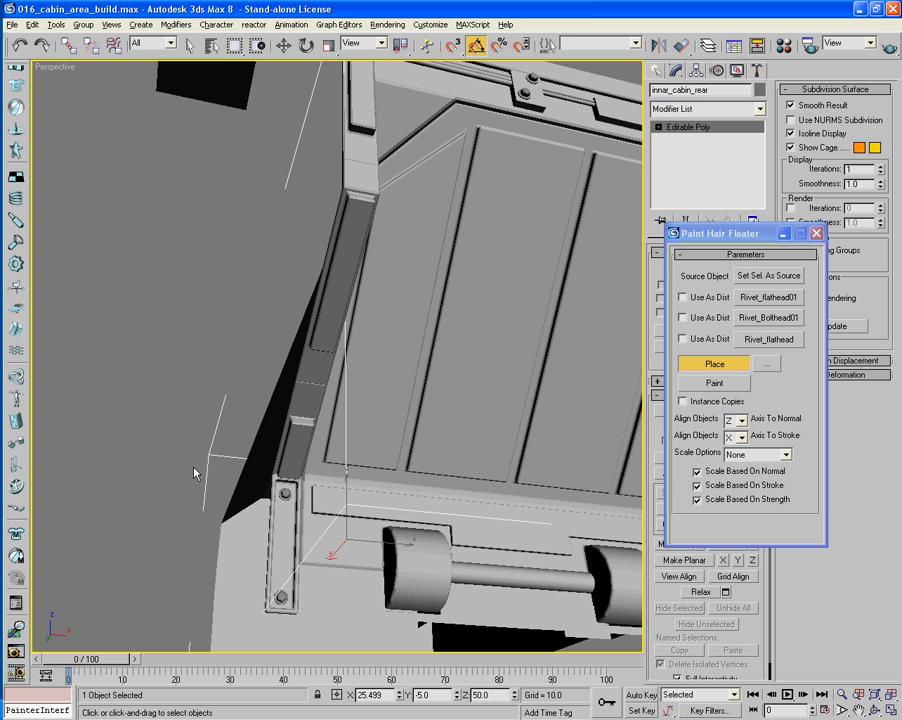
pyautogui.click(683, 341)
pyautogui.click(325, 345)
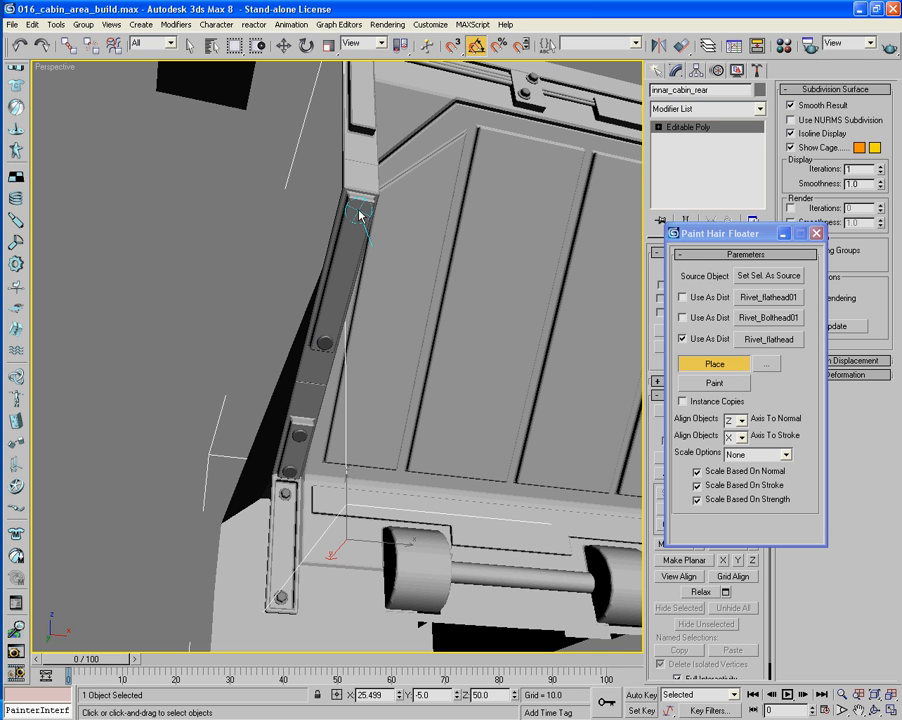
# Place flathead rivets at both ends of the two upright side plates and of the long plate above the opening.
pyautogui.keyDown('alt'); pyautogui.moveTo(360, 215); pyautogui.dragTo(403, 270, button='middle'); pyautogui.keyUp('alt')
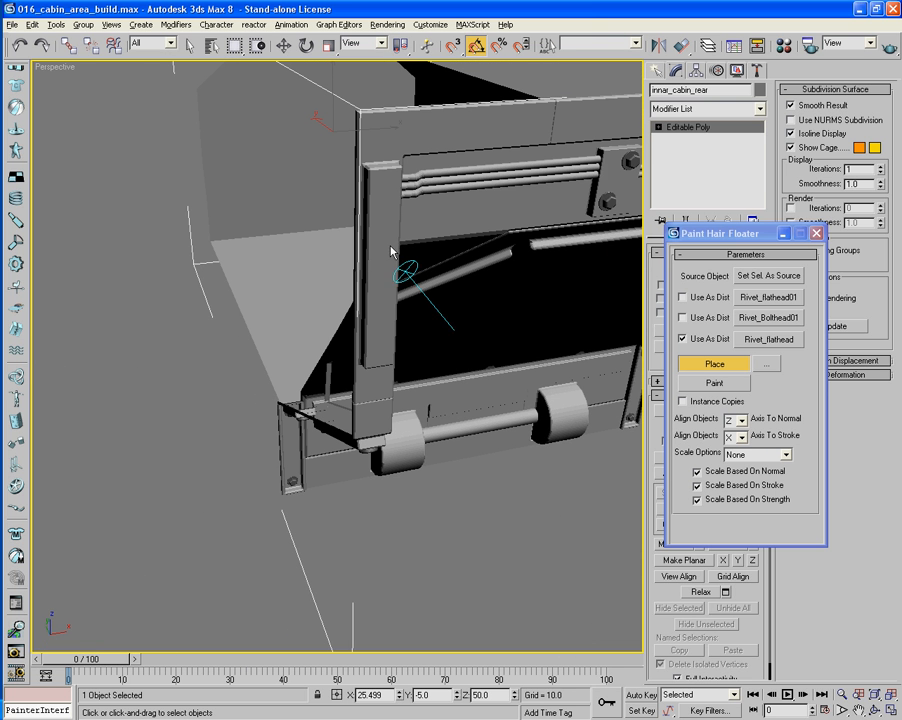
pyautogui.click(376, 353)
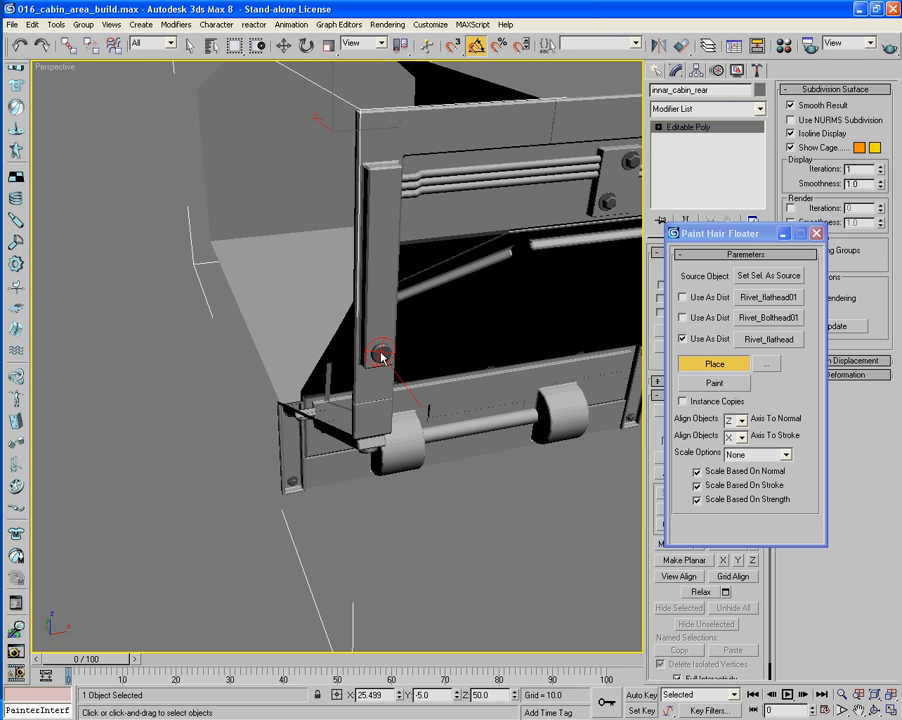
pyautogui.click(388, 190)
pyautogui.keyDown('alt'); pyautogui.moveTo(490, 194); pyautogui.dragTo(280, 190, button='middle'); pyautogui.keyUp('alt')
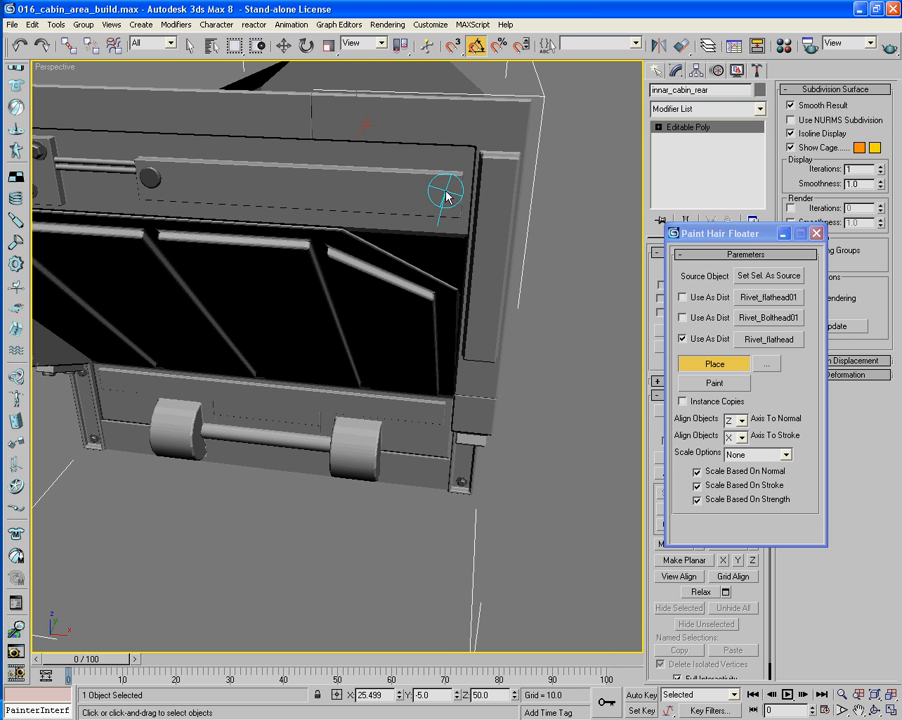
pyautogui.click(499, 182)
# Switch the distribution object to Rivet_flathead01, place small rivets at the top beam's corners and either side of its two seams, and end placement mode.
pyautogui.keyDown('alt'); pyautogui.moveTo(493, 300); pyautogui.dragTo(558, 362, button='middle'); pyautogui.keyUp('alt')
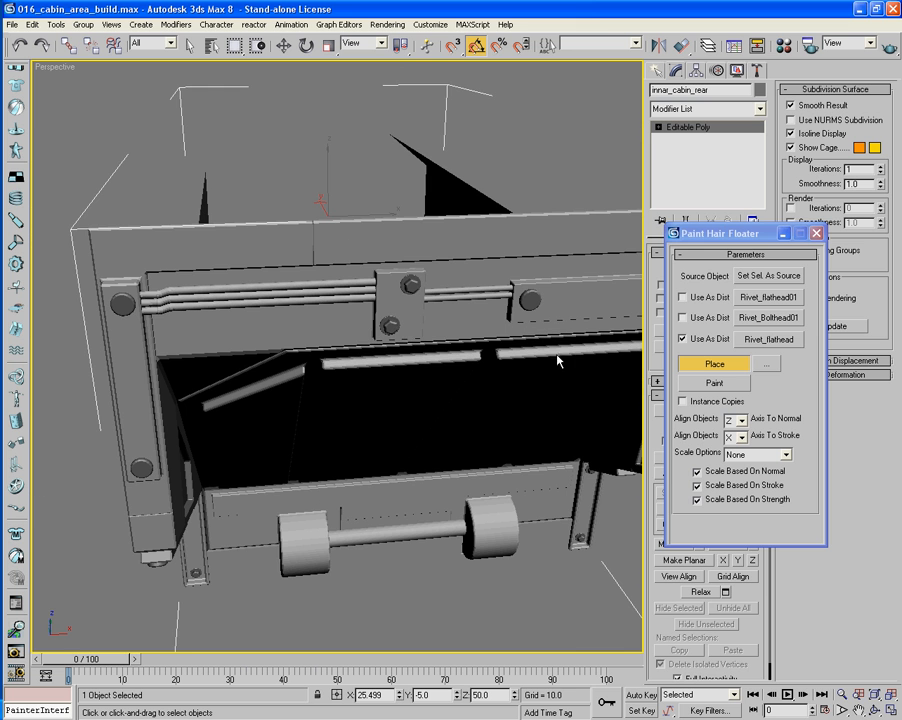
pyautogui.click(685, 339)
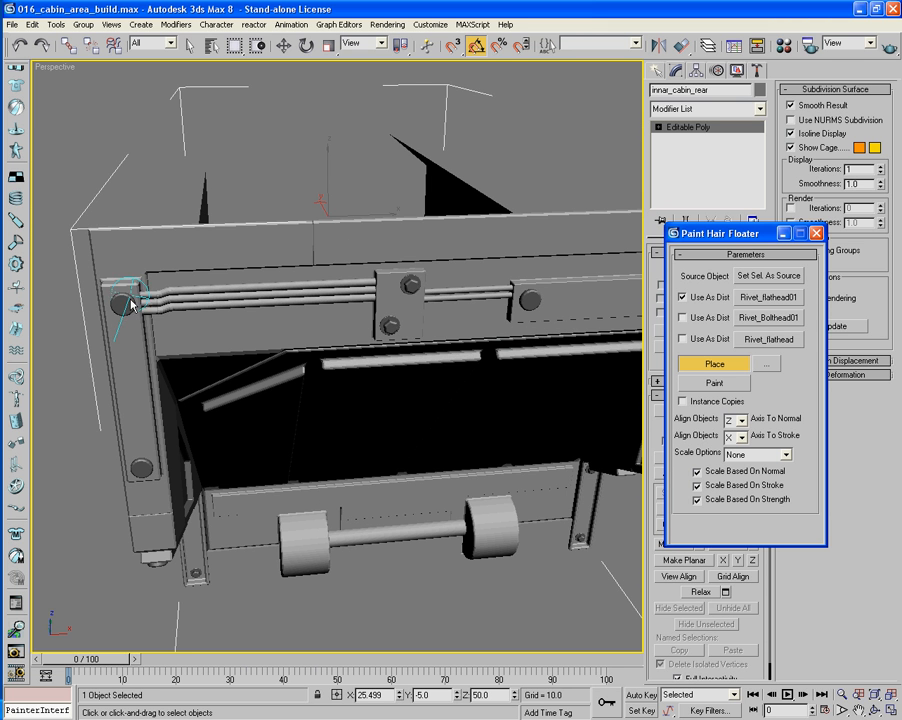
pyautogui.click(101, 242)
pyautogui.click(304, 234)
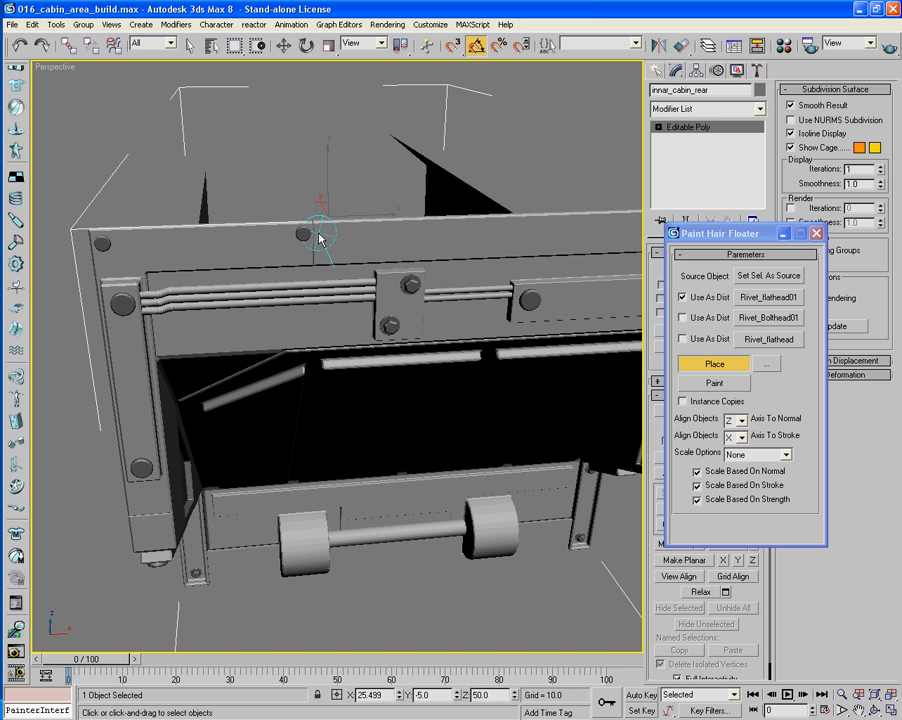
pyautogui.click(327, 236)
pyautogui.click(304, 257)
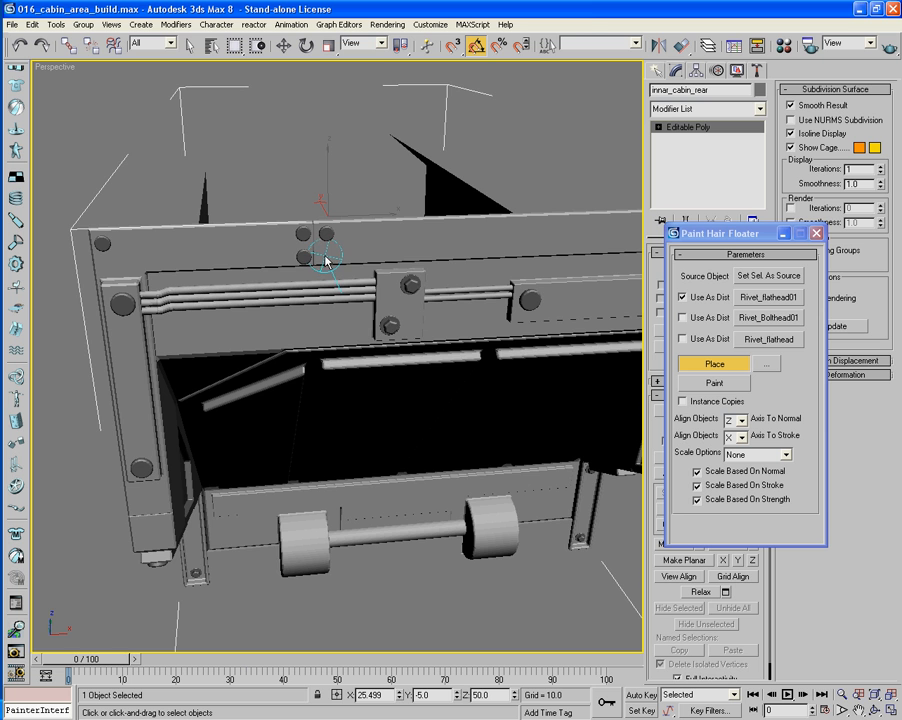
pyautogui.keyDown('alt'); pyautogui.moveTo(455, 243); pyautogui.dragTo(352, 246, button='middle'); pyautogui.keyUp('alt')
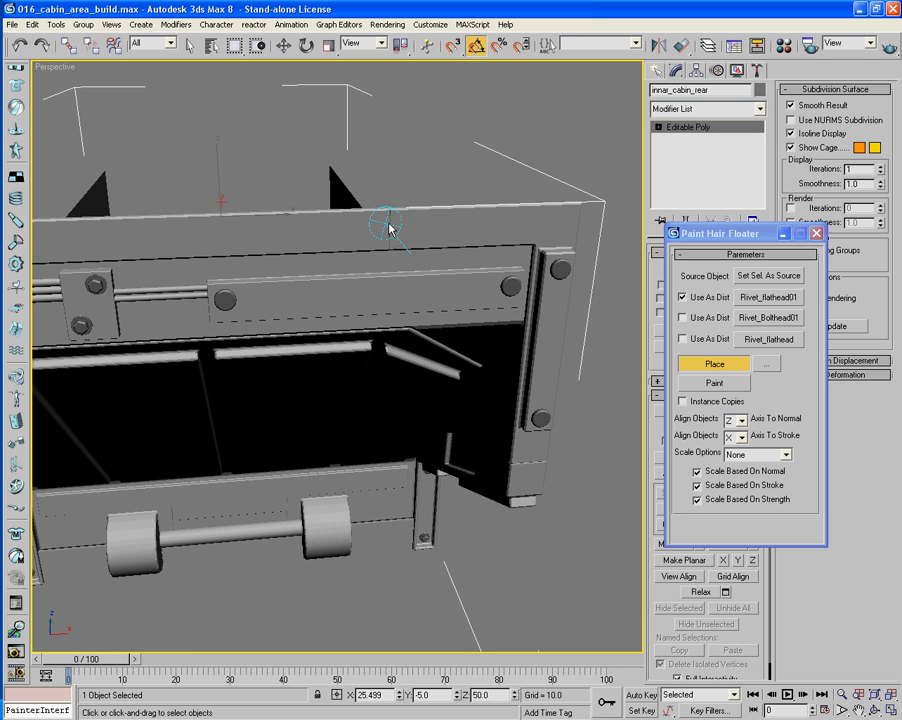
pyautogui.click(379, 222)
pyautogui.moveTo(570, 206)
pyautogui.keyDown('alt'); pyautogui.mouseDown(button='middle')
pyautogui.moveTo(535, 227)
pyautogui.moveTo(578, 221)
pyautogui.mouseUp(button='middle'); pyautogui.keyUp('alt')
pyautogui.scroll(-3, 578, 221)
pyautogui.moveTo(430, 287)
pyautogui.keyDown('alt'); pyautogui.mouseDown(button='middle')
pyautogui.moveTo(445, 284)
pyautogui.moveTo(428, 284)
pyautogui.mouseUp(button='middle'); pyautogui.keyUp('alt')
pyautogui.click(703, 368)
pyautogui.keyDown('alt'); pyautogui.moveTo(595, 381); pyautogui.dragTo(556, 381, button='middle'); pyautogui.keyUp('alt')
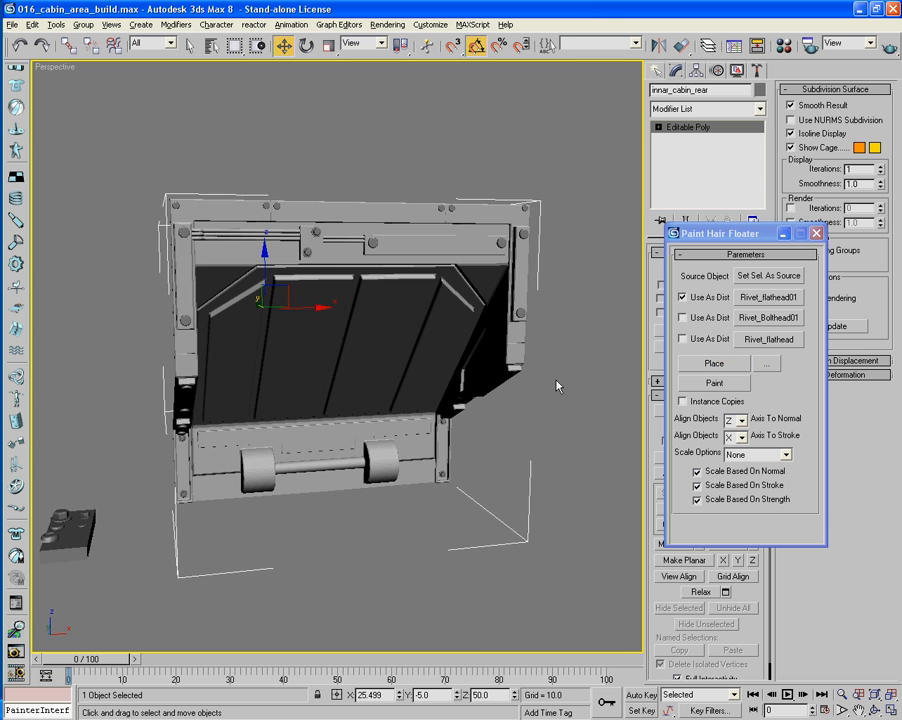
# Move the Paint Hair Floater window aside, attach the placed rivets and boltheads to innar_cabin_rear, and clear the selection.
pyautogui.click(574, 268)
pyautogui.click(524, 262)
pyautogui.moveTo(732, 240)
pyautogui.mouseDown()
pyautogui.moveTo(804, 343)
pyautogui.moveTo(868, 393)
pyautogui.mouseUp()
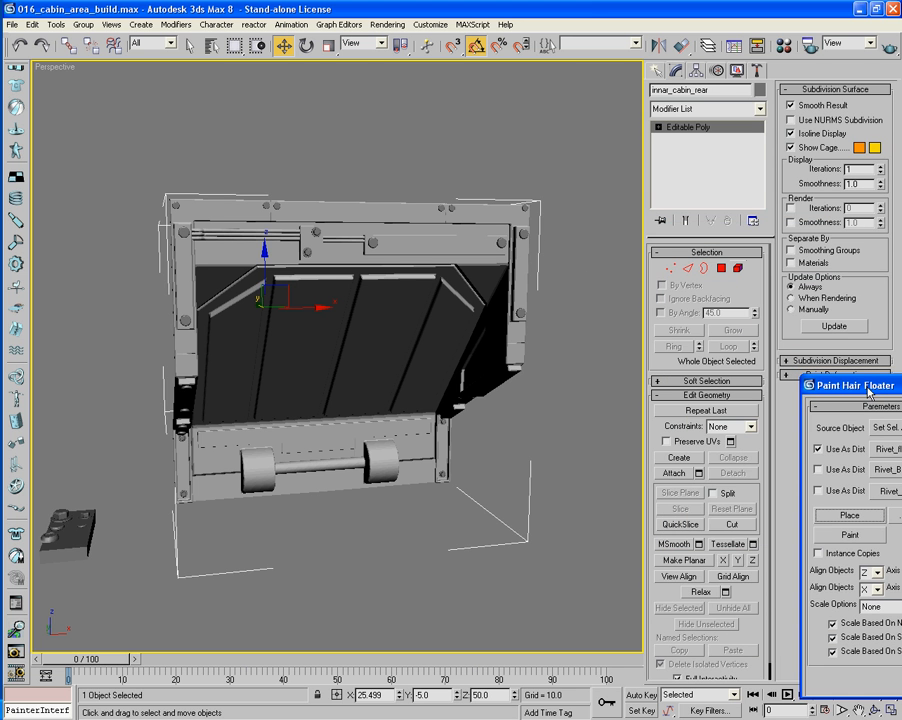
pyautogui.click(674, 473)
pyautogui.keyDown('alt'); pyautogui.moveTo(560, 400); pyautogui.dragTo(335, 391, button='middle'); pyautogui.keyUp('alt')
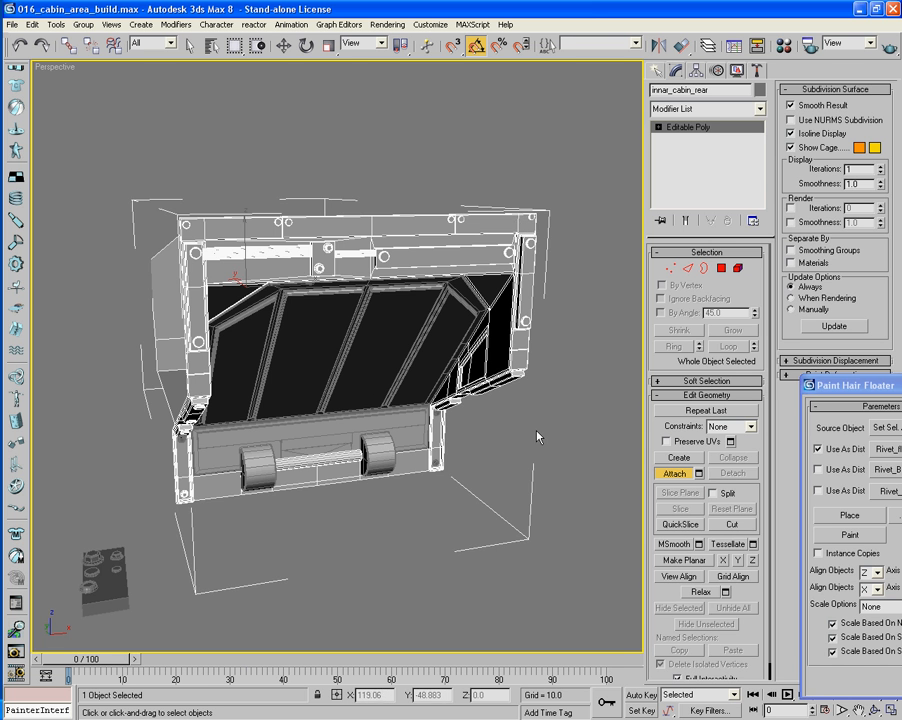
pyautogui.keyDown('alt'); pyautogui.moveTo(537, 437); pyautogui.dragTo(522, 383, button='middle'); pyautogui.keyUp('alt')
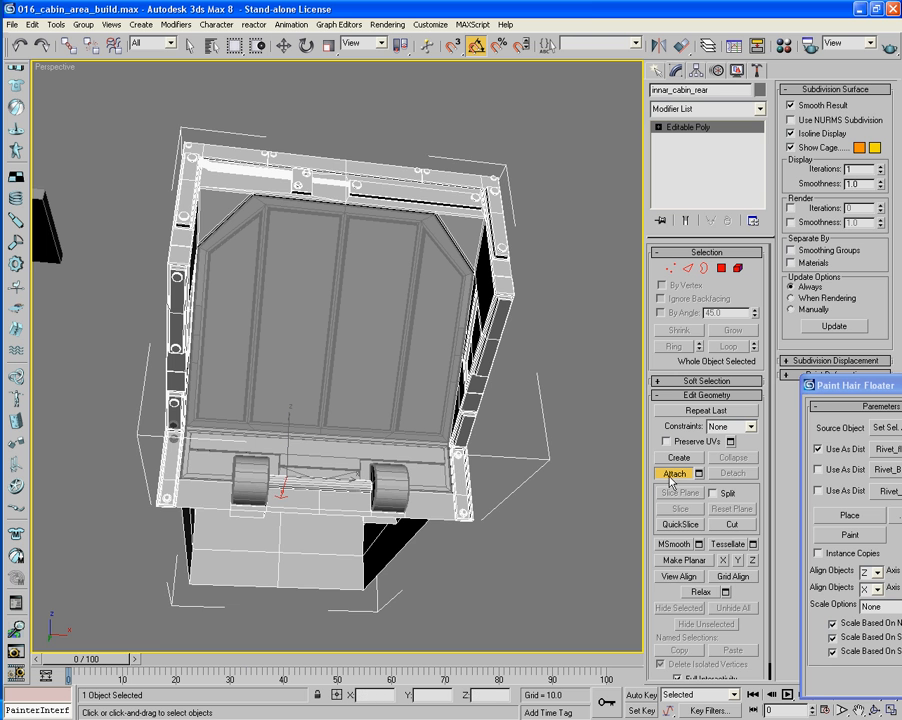
pyautogui.press('w')
pyautogui.moveTo(497, 508)
pyautogui.keyDown('alt'); pyautogui.mouseDown(button='middle')
pyautogui.moveTo(408, 518)
pyautogui.moveTo(447, 527)
pyautogui.moveTo(493, 494)
pyautogui.mouseUp(button='middle'); pyautogui.keyUp('alt')
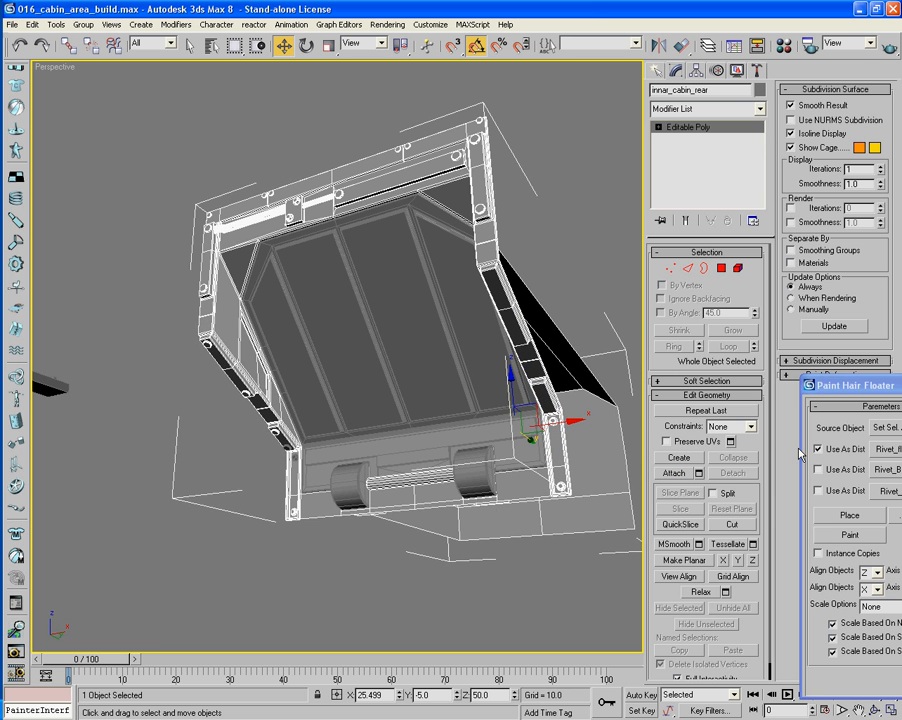
pyautogui.click(579, 578)
pyautogui.keyDown('alt'); pyautogui.moveTo(570, 468); pyautogui.dragTo(465, 448, button='middle'); pyautogui.keyUp('alt')
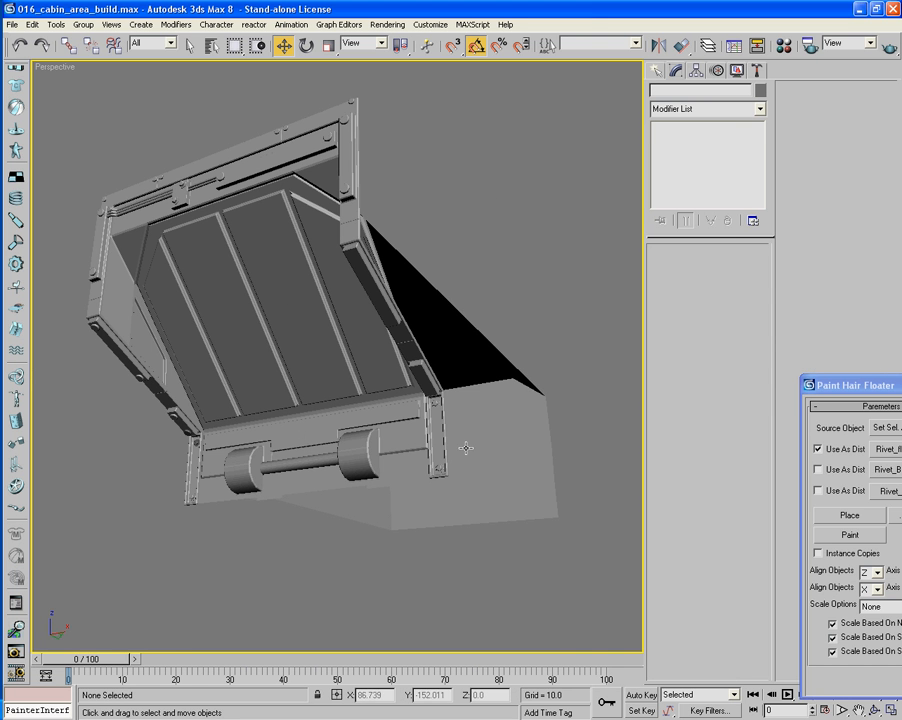
pyautogui.click(847, 516)
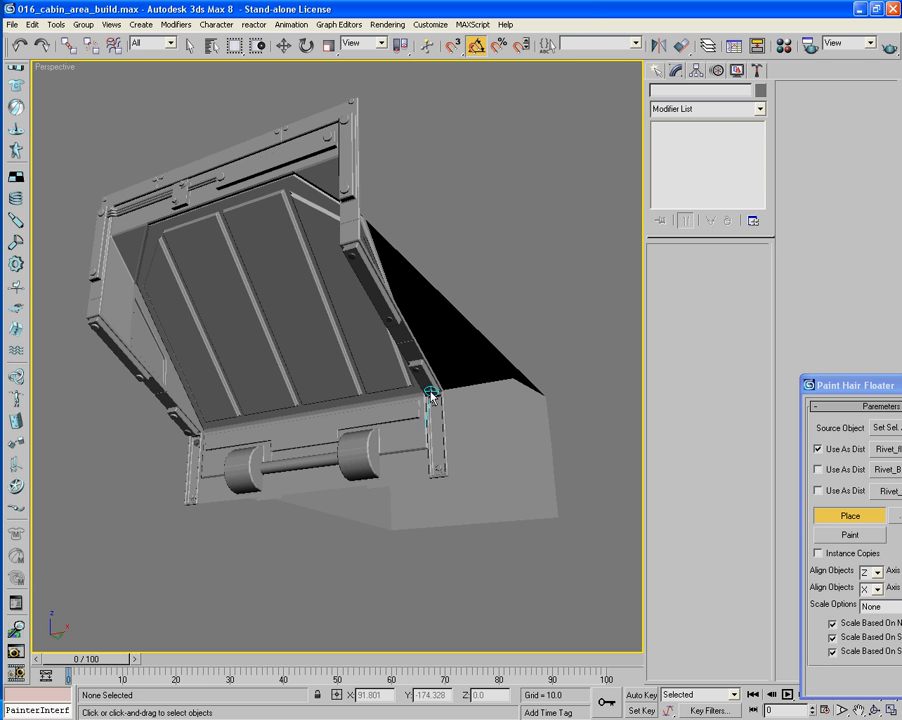
pyautogui.keyDown('alt'); pyautogui.moveTo(432, 397); pyautogui.dragTo(511, 400, button='middle'); pyautogui.keyUp('alt')
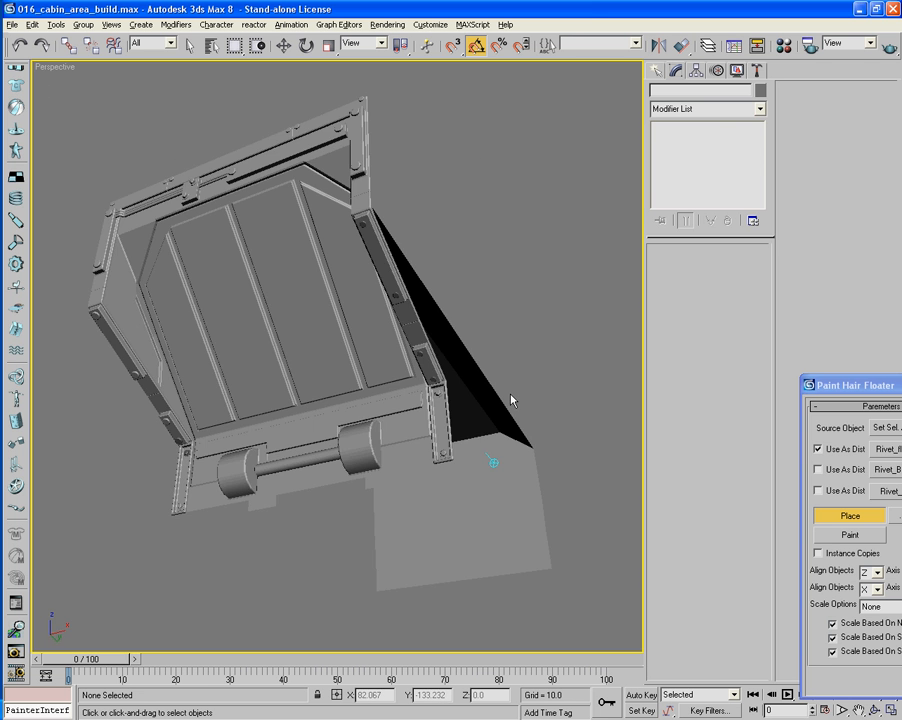
pyautogui.rightClick(484, 322)
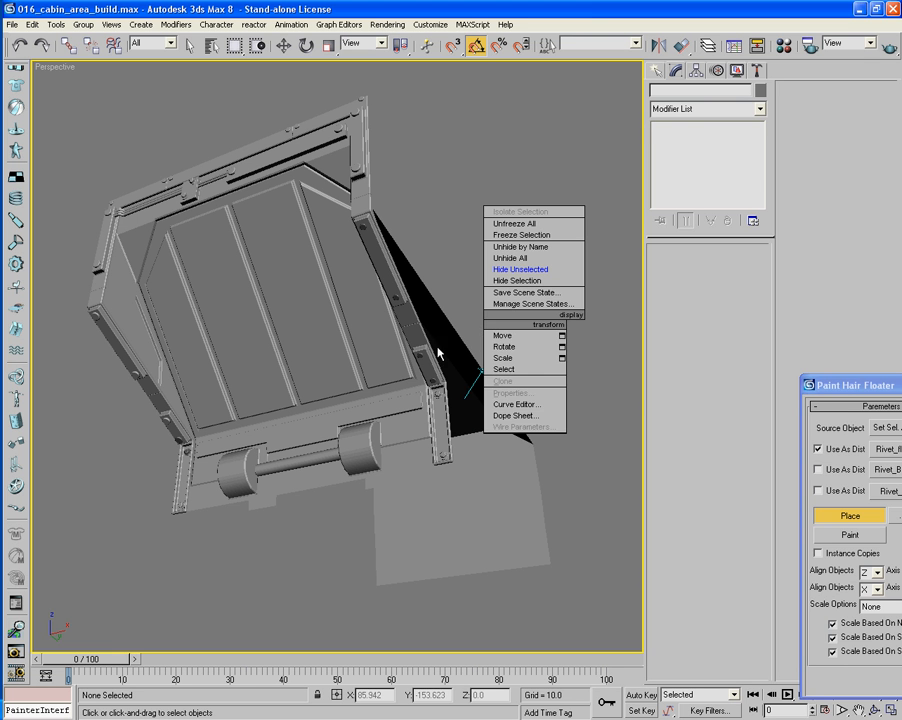
pyautogui.click(736, 484)
pyautogui.click(828, 521)
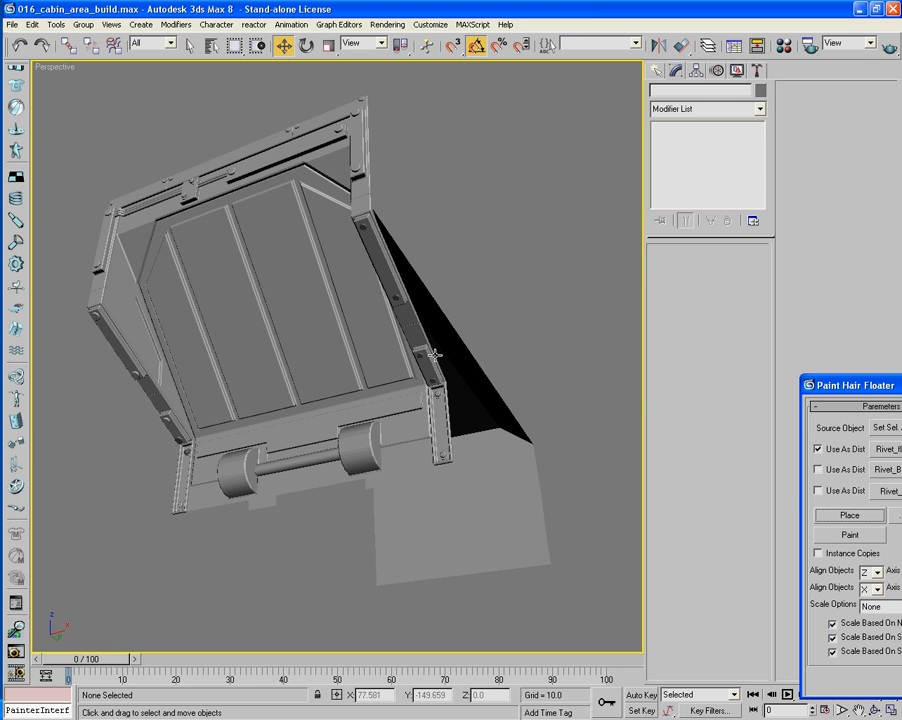
# Reselect innar_cabin_rear and attach the remaining rivets on the right slanted side arm, checking them with edged faces.
pyautogui.click(416, 331)
pyautogui.click(668, 475)
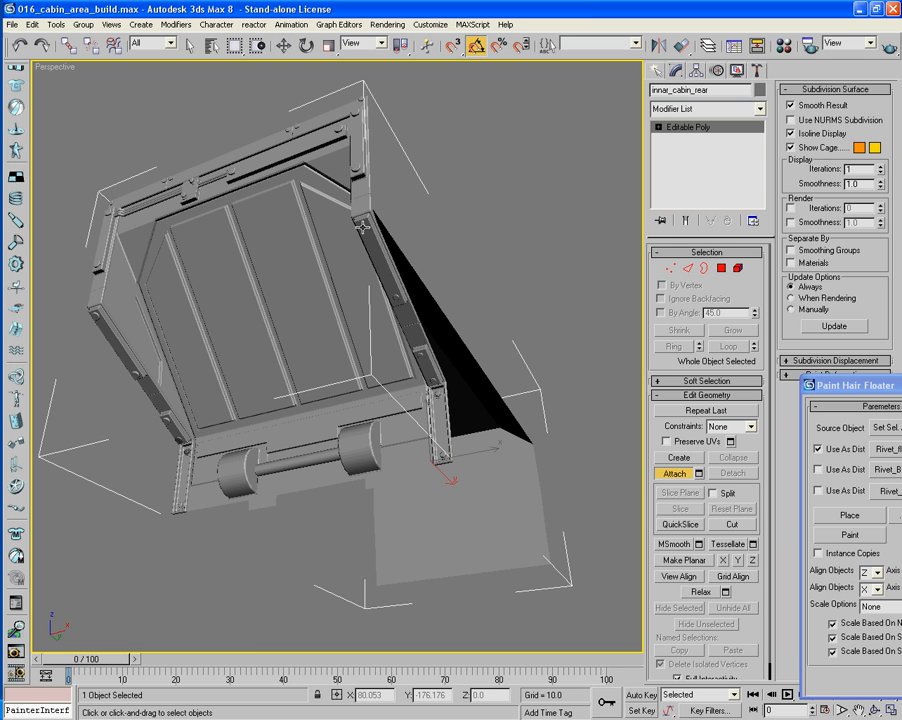
pyautogui.keyDown('alt'); pyautogui.moveTo(315, 267); pyautogui.dragTo(388, 281, button='middle'); pyautogui.keyUp('alt')
pyautogui.press('F4')
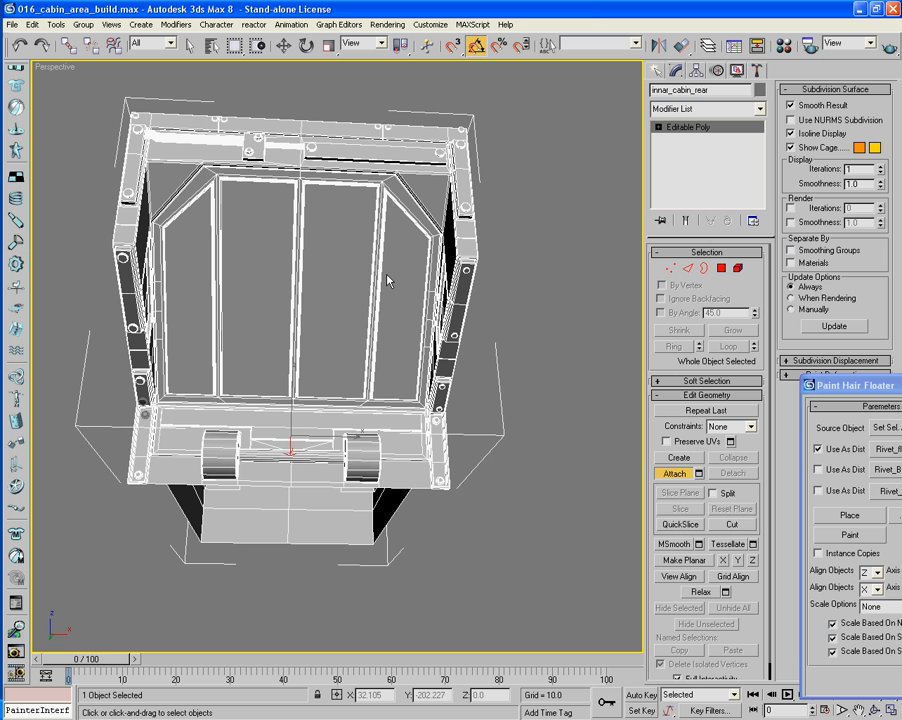
pyautogui.click(406, 286)
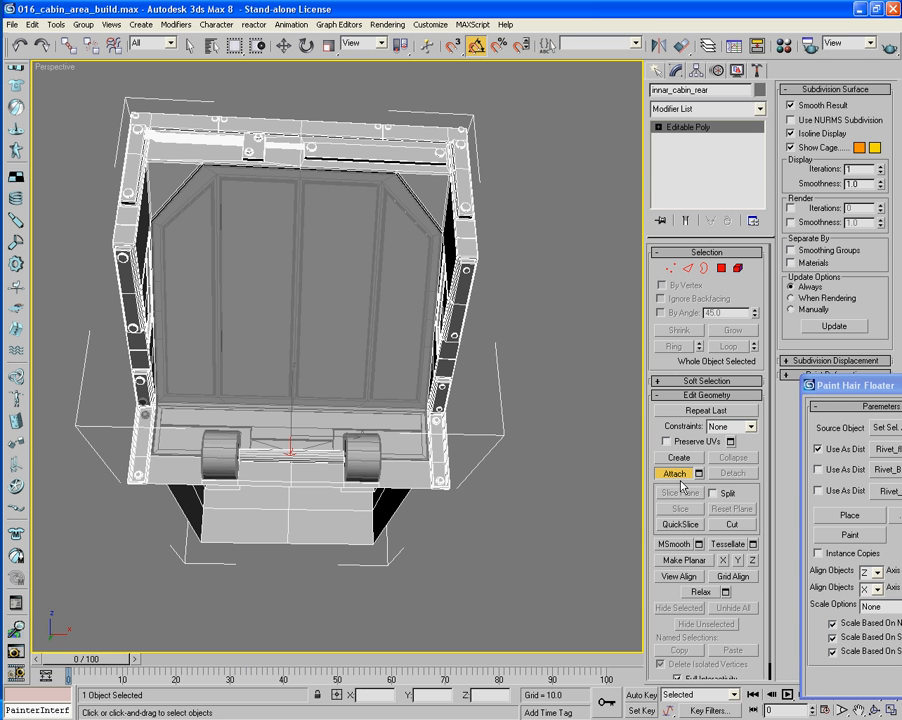
pyautogui.press('w')
# Make the rear door panel the Paint Hair Floater source object, start Place mode, and reduce the brush's maximum size.
pyautogui.moveTo(395, 558); pyautogui.dragTo(355, 531, button='middle')
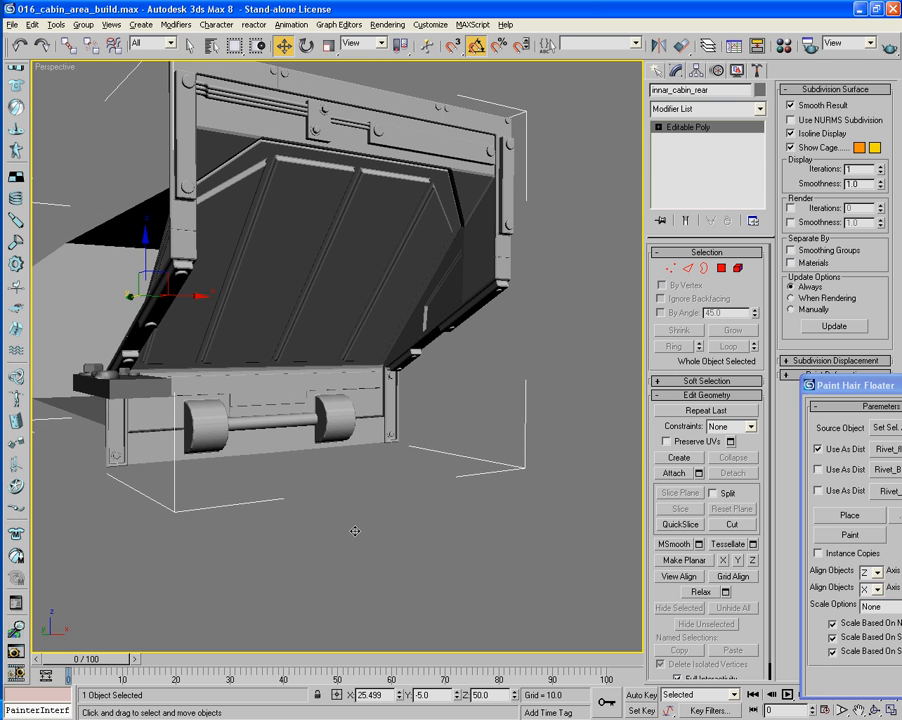
pyautogui.press('pagedown')
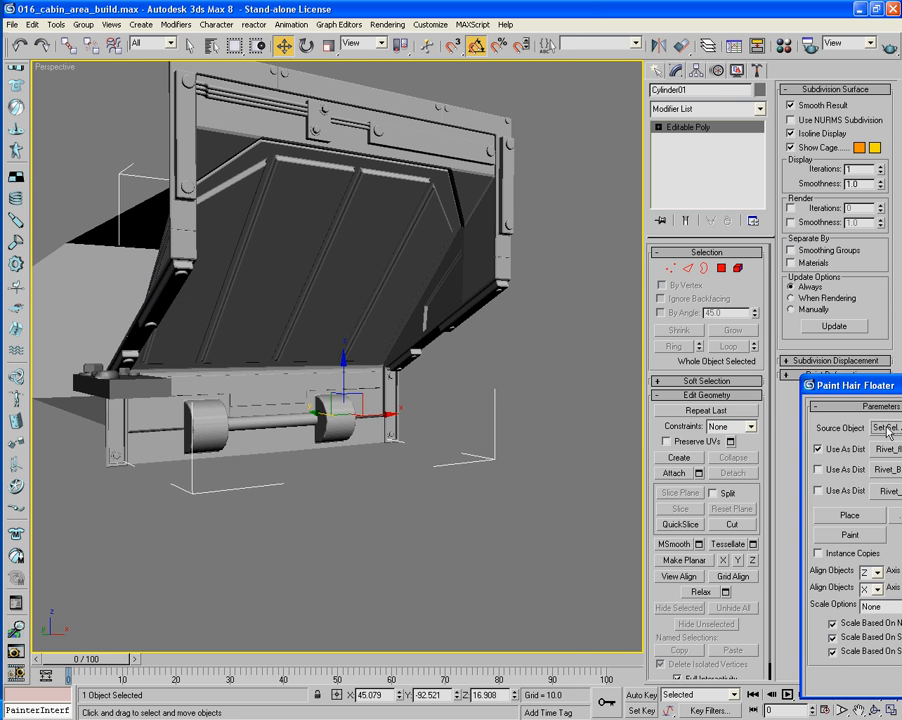
pyautogui.keyDown('alt'); pyautogui.moveTo(616, 467); pyautogui.dragTo(455, 441, button='middle'); pyautogui.keyUp('alt')
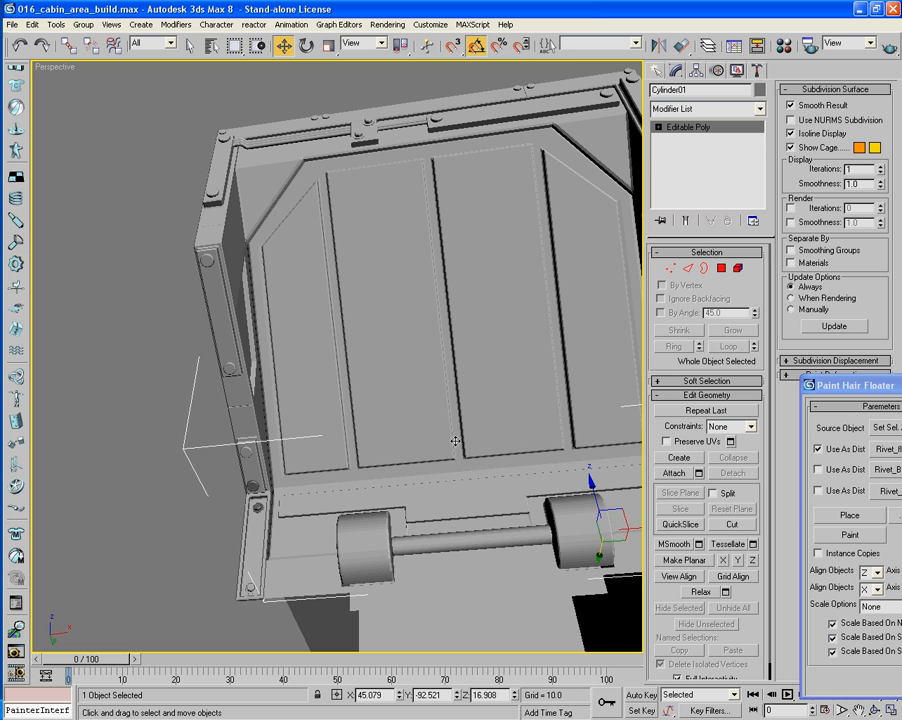
pyautogui.click(840, 514)
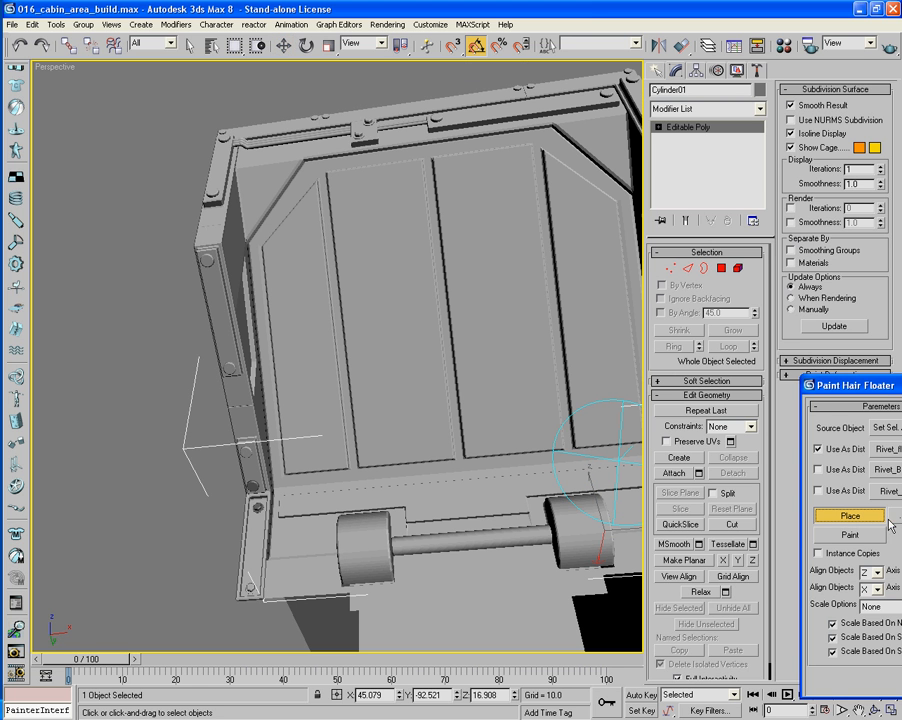
pyautogui.click(891, 516)
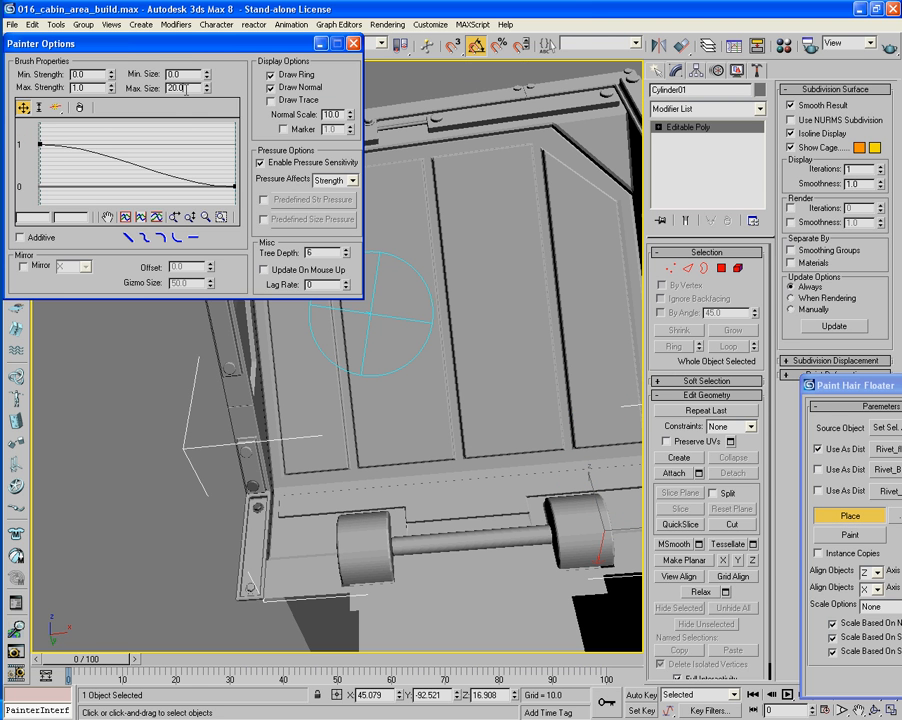
pyautogui.click(353, 43)
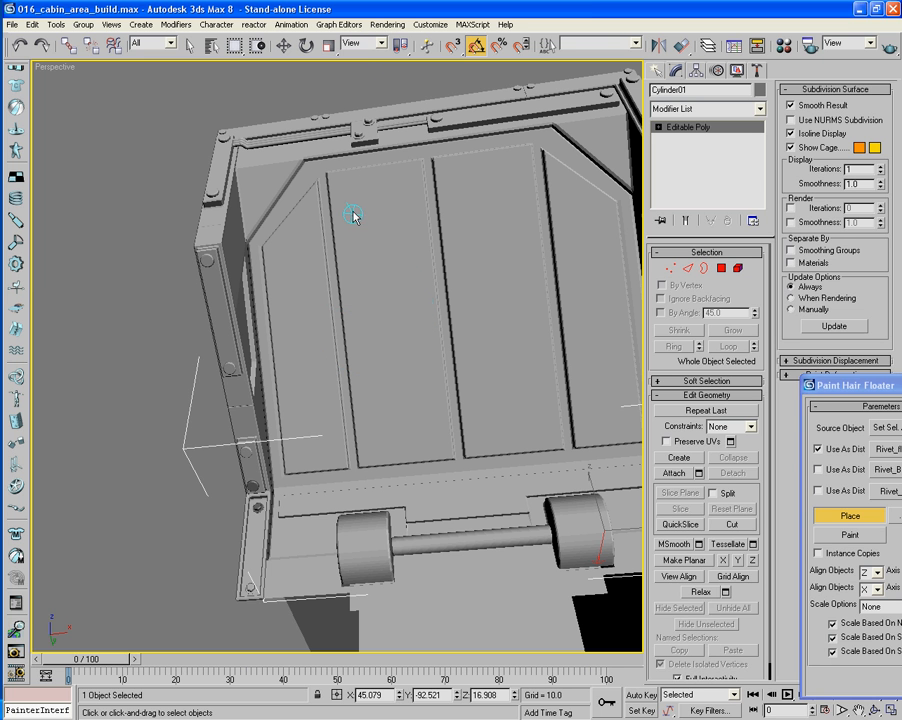
# Place flathead rivets at the corners of the recessed panels between the rear door's ribs.
pyautogui.click(338, 460)
pyautogui.click(292, 464)
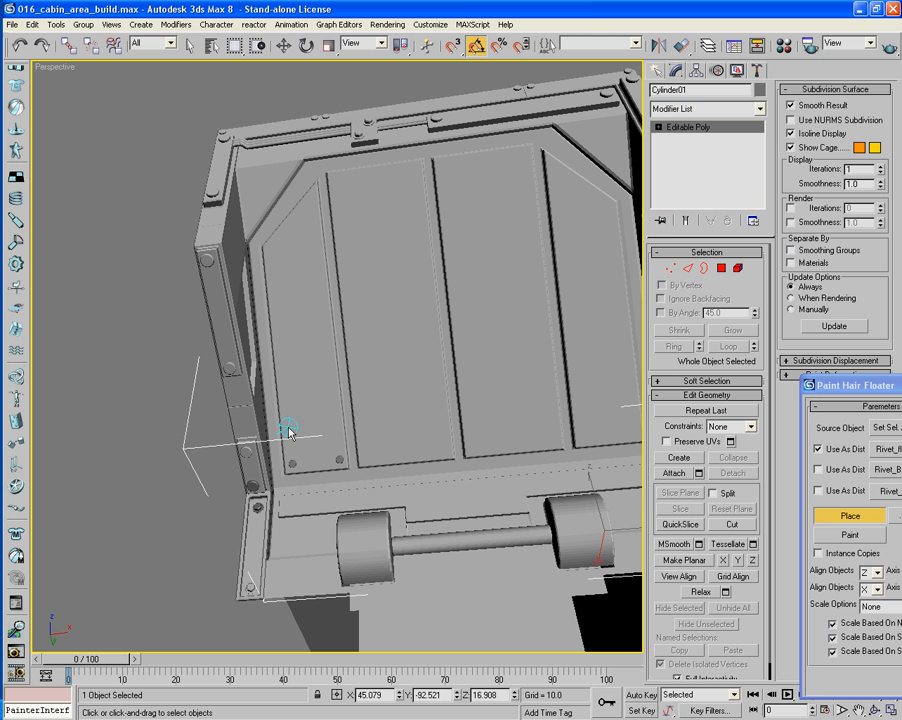
pyautogui.click(268, 247)
pyautogui.click(335, 181)
pyautogui.click(366, 461)
pyautogui.click(446, 455)
pyautogui.click(415, 168)
pyautogui.click(443, 167)
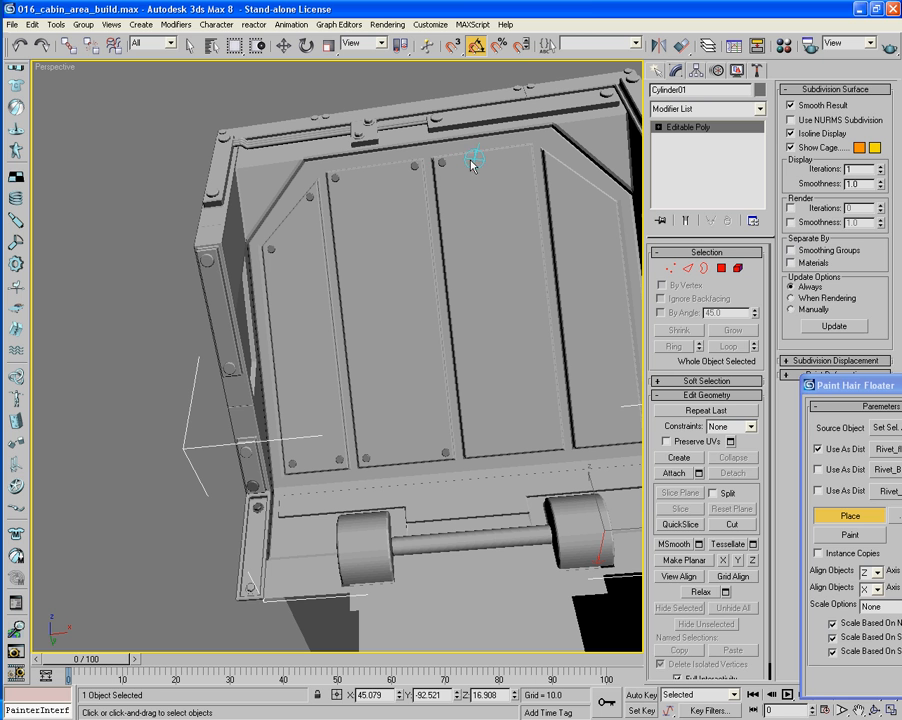
pyautogui.click(522, 153)
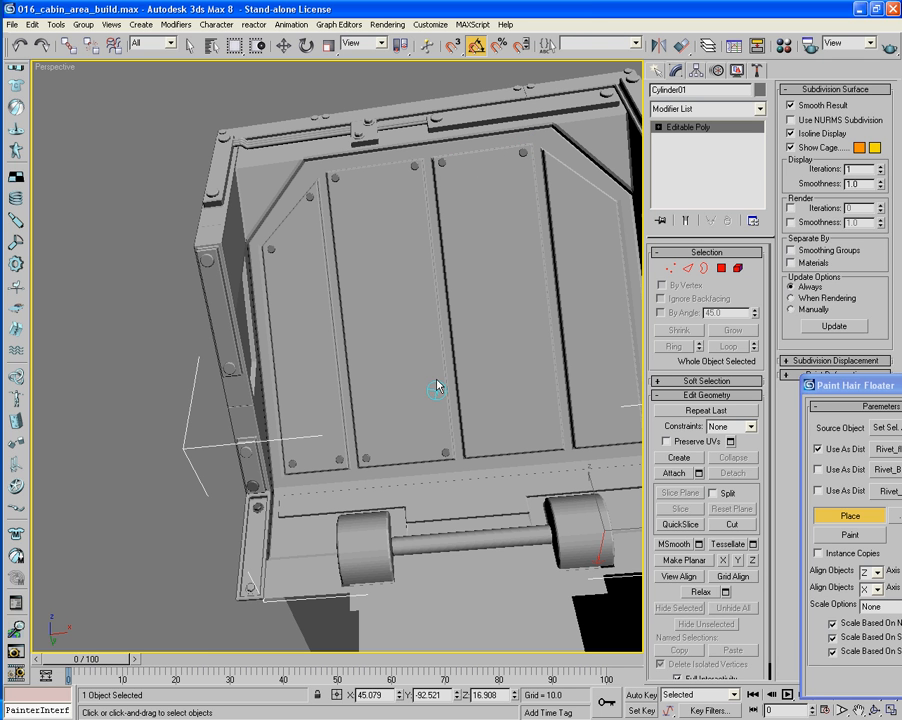
pyautogui.click(473, 452)
pyautogui.keyDown('alt'); pyautogui.moveTo(600, 424); pyautogui.dragTo(478, 432, button='middle'); pyautogui.keyUp('alt')
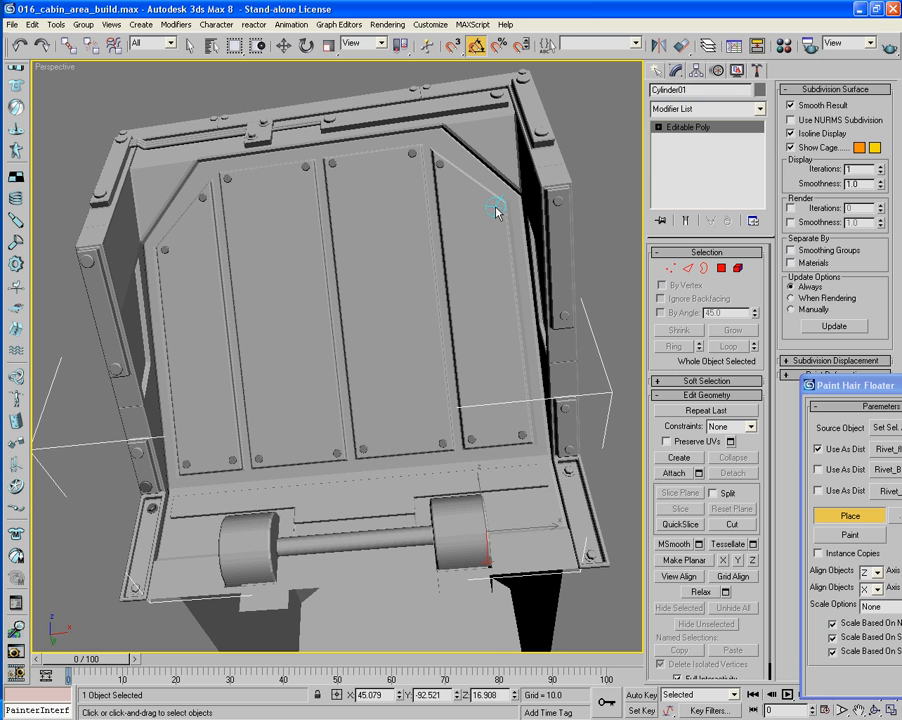
# Place flathead rivets at both ends of the plate above the door's hinge cylinders and in its stepped centre's lower corners.
pyautogui.keyDown('alt'); pyautogui.moveTo(497, 210); pyautogui.dragTo(382, 326, button='middle'); pyautogui.keyUp('alt')
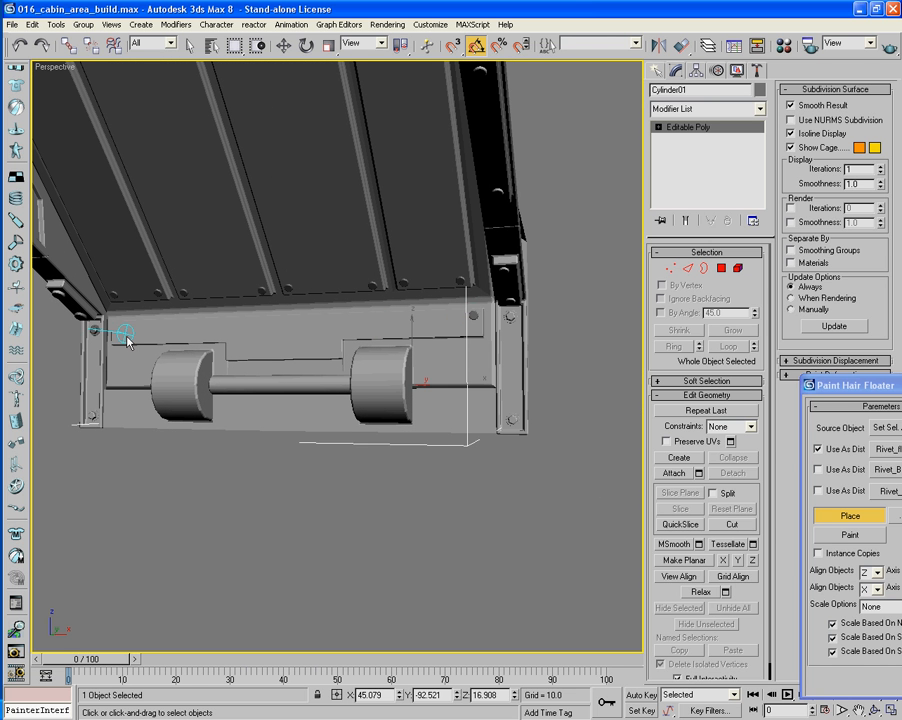
pyautogui.moveTo(115, 328); pyautogui.dragTo(223, 362, button='middle')
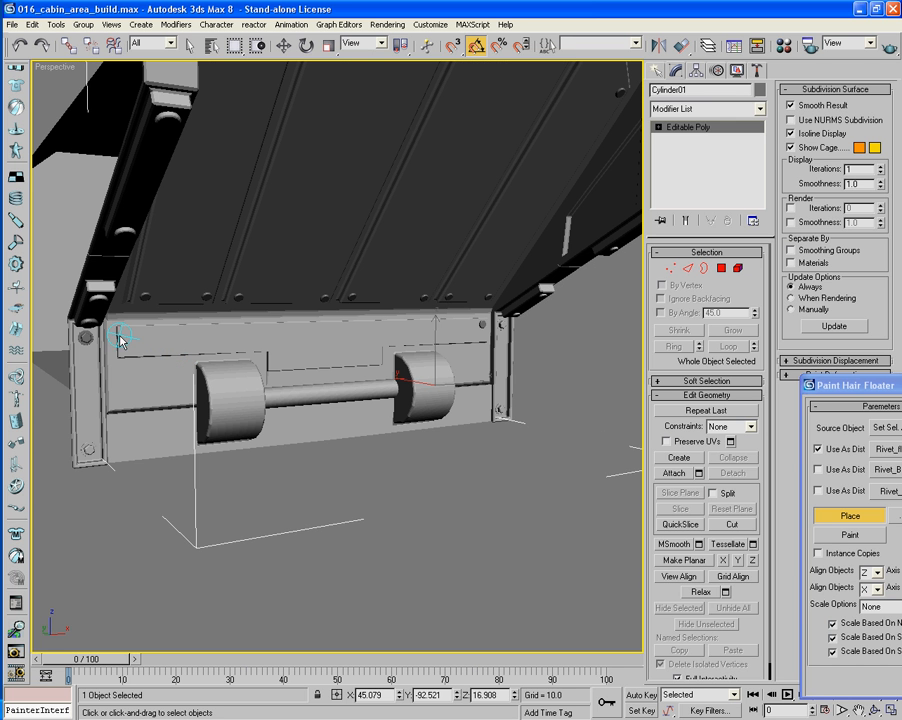
pyautogui.keyDown('alt'); pyautogui.moveTo(125, 338); pyautogui.dragTo(258, 358, button='middle'); pyautogui.keyUp('alt')
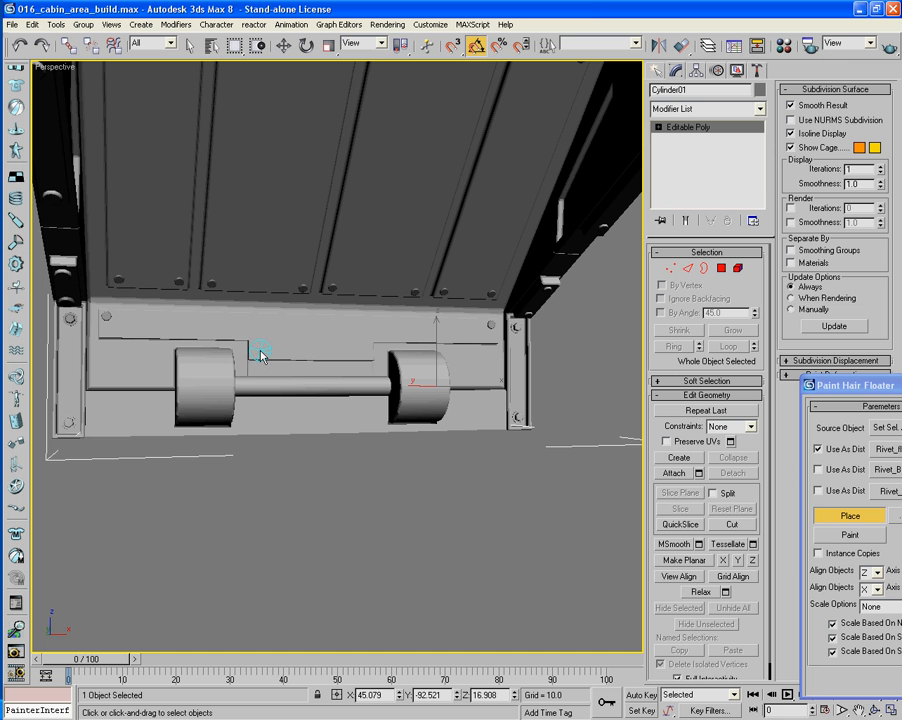
pyautogui.keyDown('alt'); pyautogui.moveTo(343, 353); pyautogui.dragTo(332, 354, button='middle'); pyautogui.keyUp('alt')
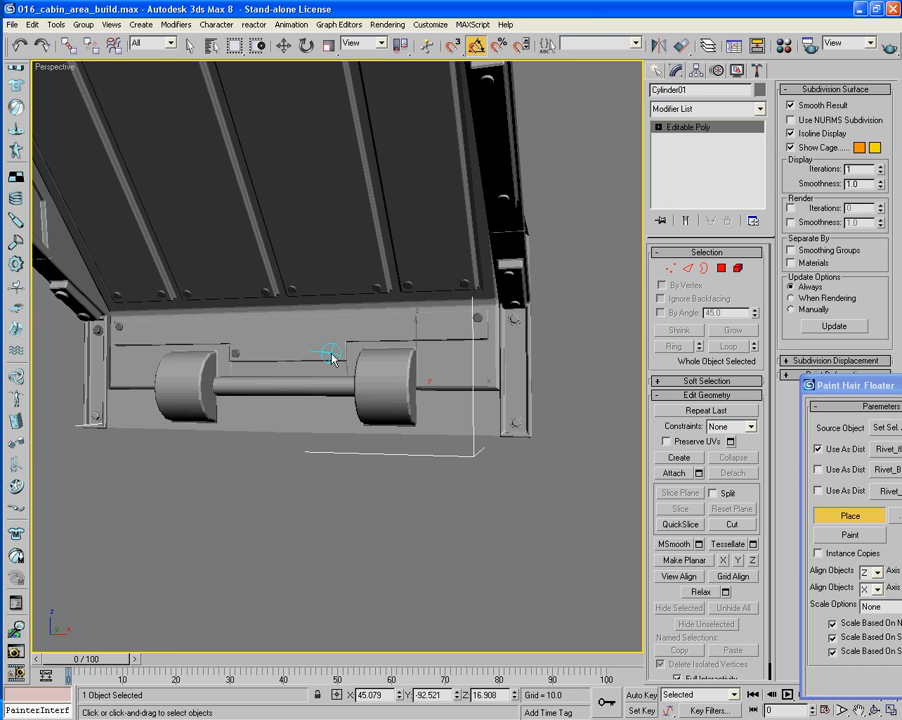
pyautogui.keyDown('alt'); pyautogui.moveTo(268, 393); pyautogui.dragTo(297, 428, button='middle'); pyautogui.keyUp('alt')
pyautogui.scroll(-5, 362, 440)
pyautogui.scroll(6, 340, 425)
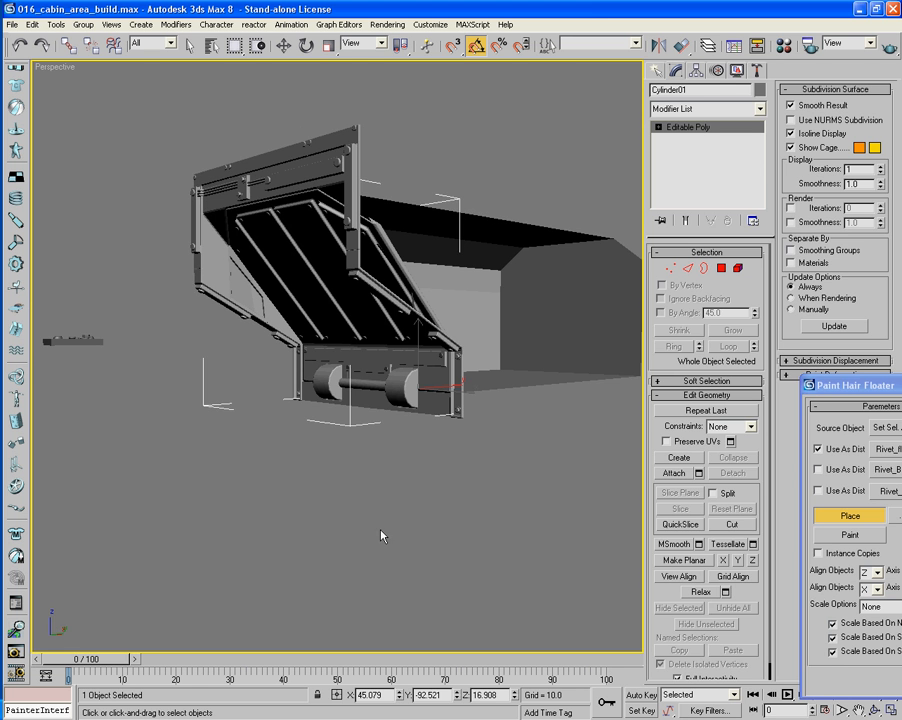
# End placement mode, reselect the rear door with edged faces shown, and attach its new rivets to it.
pyautogui.click(848, 518)
pyautogui.keyDown('alt'); pyautogui.moveTo(342, 488); pyautogui.dragTo(393, 470, button='middle'); pyautogui.keyUp('alt')
pyautogui.click(349, 477)
pyautogui.click(405, 331)
pyautogui.moveTo(436, 367); pyautogui.dragTo(300, 376, button='middle')
pyautogui.keyDown('alt'); pyautogui.moveTo(300, 376); pyautogui.dragTo(415, 388, button='middle'); pyautogui.keyUp('alt')
pyautogui.press('F4')
pyautogui.scroll(3, 415, 388)
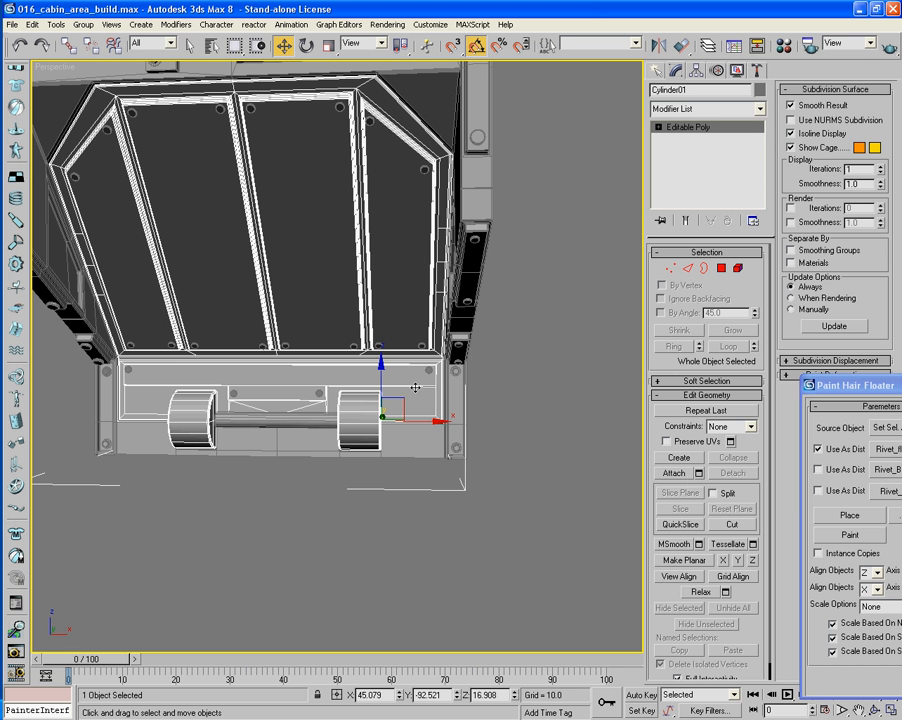
pyautogui.click(676, 474)
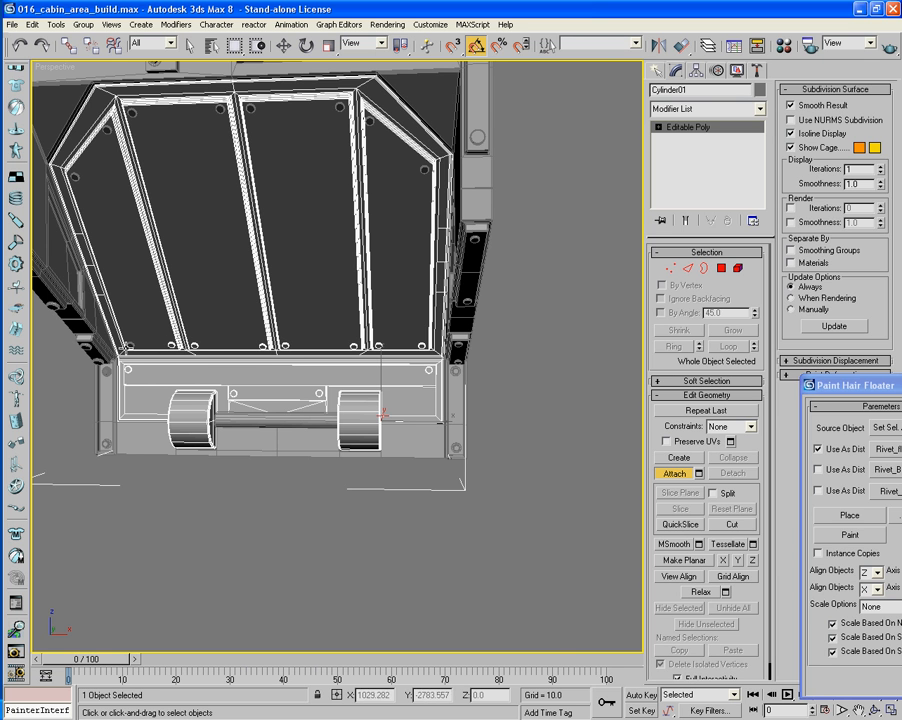
pyautogui.scroll(-5, 152, 317)
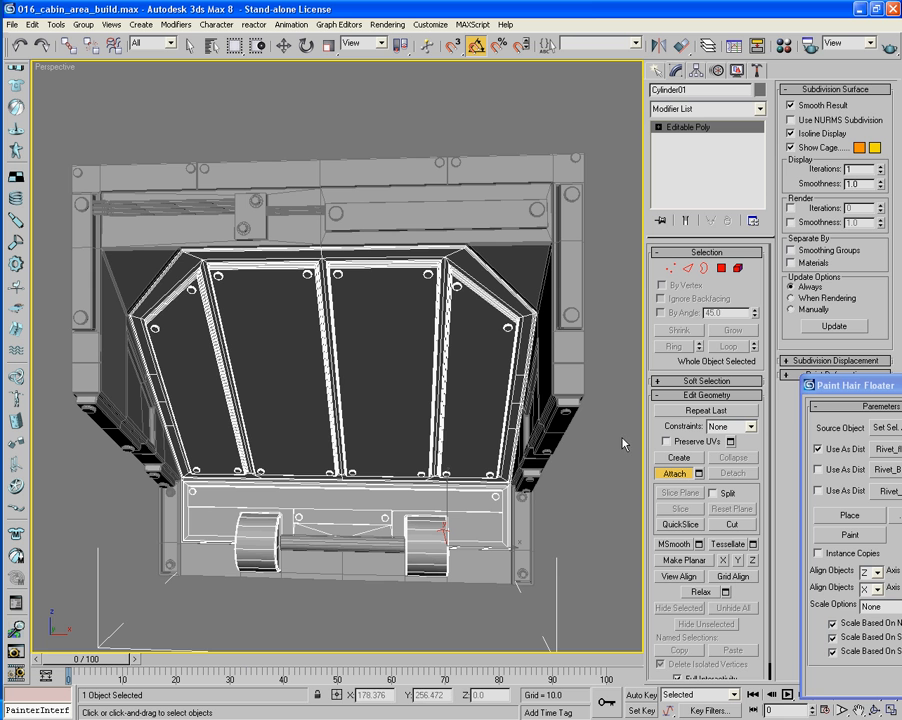
pyautogui.click(681, 482)
# Make innar_cabin_rear the source object, switch the distribution object to the bolthead, and start Place mode.
pyautogui.moveTo(411, 493); pyautogui.dragTo(315, 438, button='middle')
pyautogui.scroll(-5, 374, 437)
pyautogui.keyDown('alt'); pyautogui.moveTo(112, 309); pyautogui.dragTo(266, 368, button='middle'); pyautogui.keyUp('alt')
pyautogui.click(167, 315)
pyautogui.click(240, 326)
pyautogui.scroll(5, 300, 362)
pyautogui.scroll(3, 265, 359)
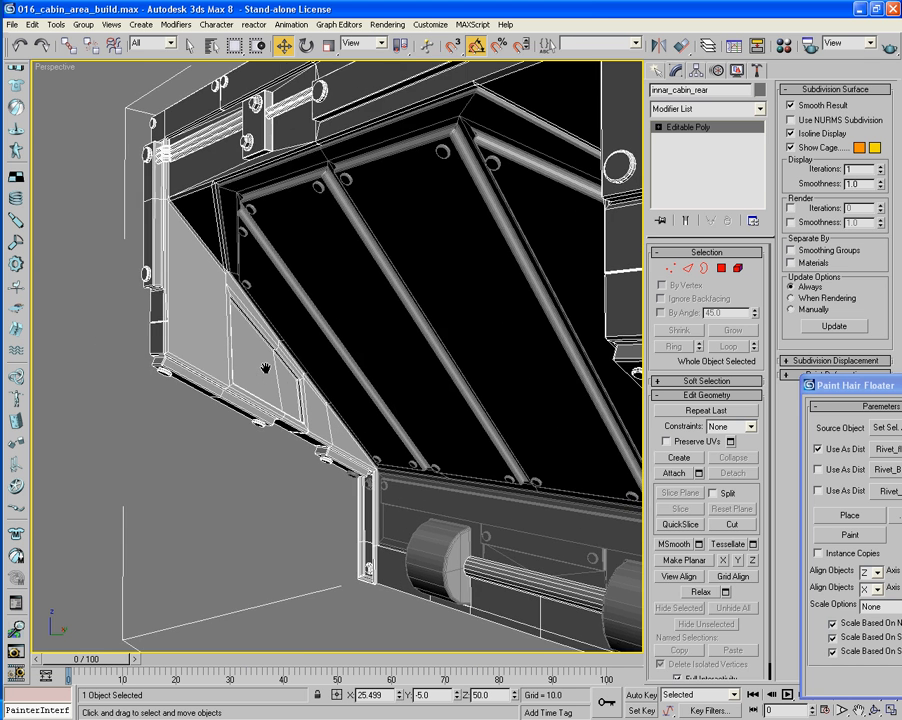
pyautogui.scroll(5, 231, 364)
pyautogui.moveTo(203, 386); pyautogui.dragTo(332, 329, button='middle')
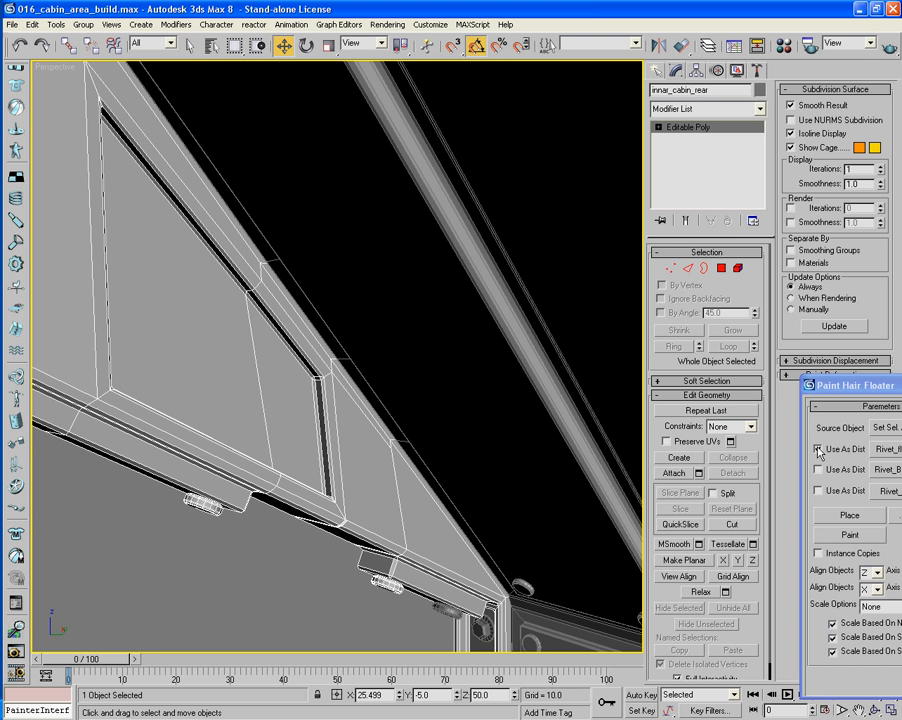
pyautogui.click(885, 430)
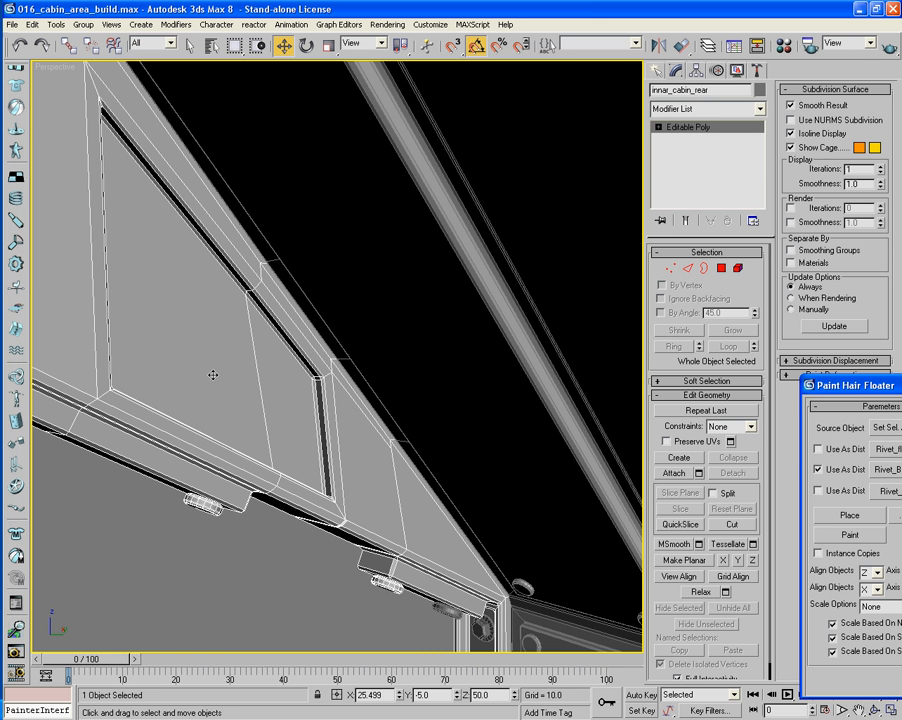
pyautogui.click(849, 515)
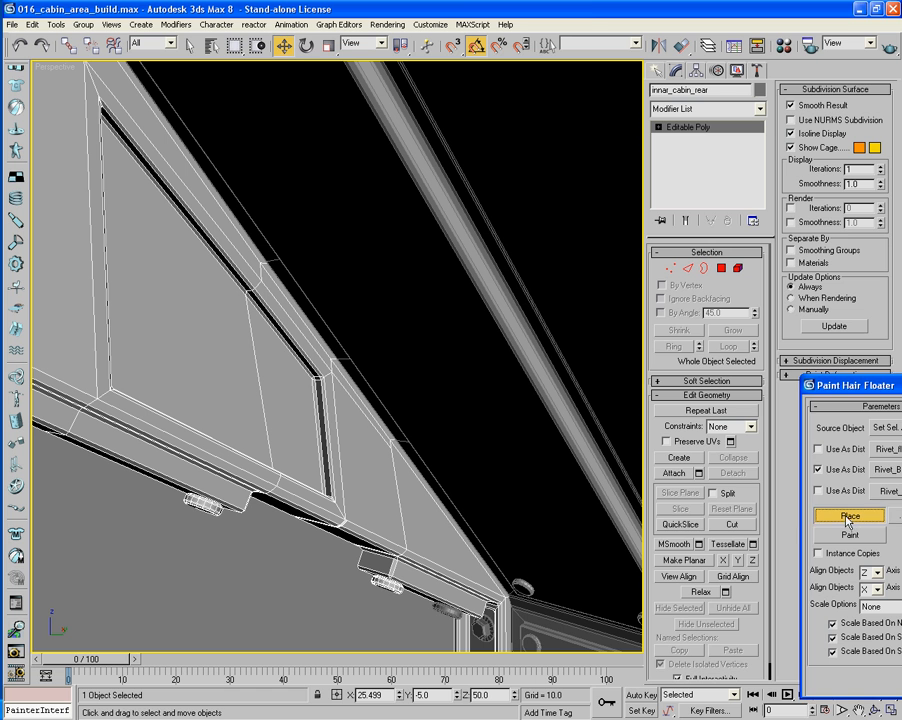
# Place boltheads at the four corners of the recessed panel on one inner side wall, and save the file.
pyautogui.click(143, 341)
pyautogui.hotkey('ctrl', 'z')
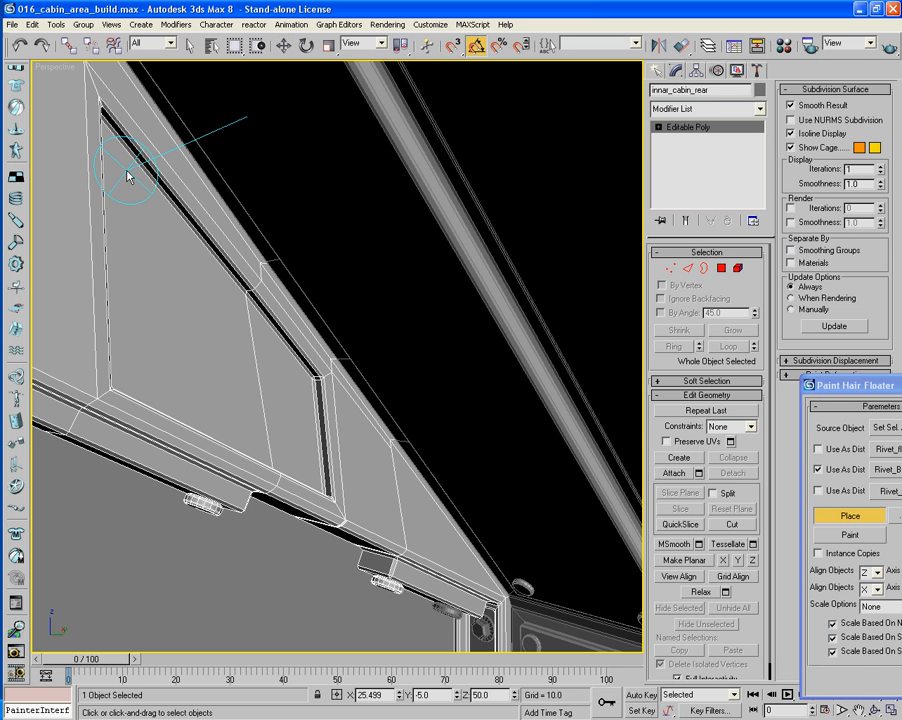
pyautogui.click(124, 175)
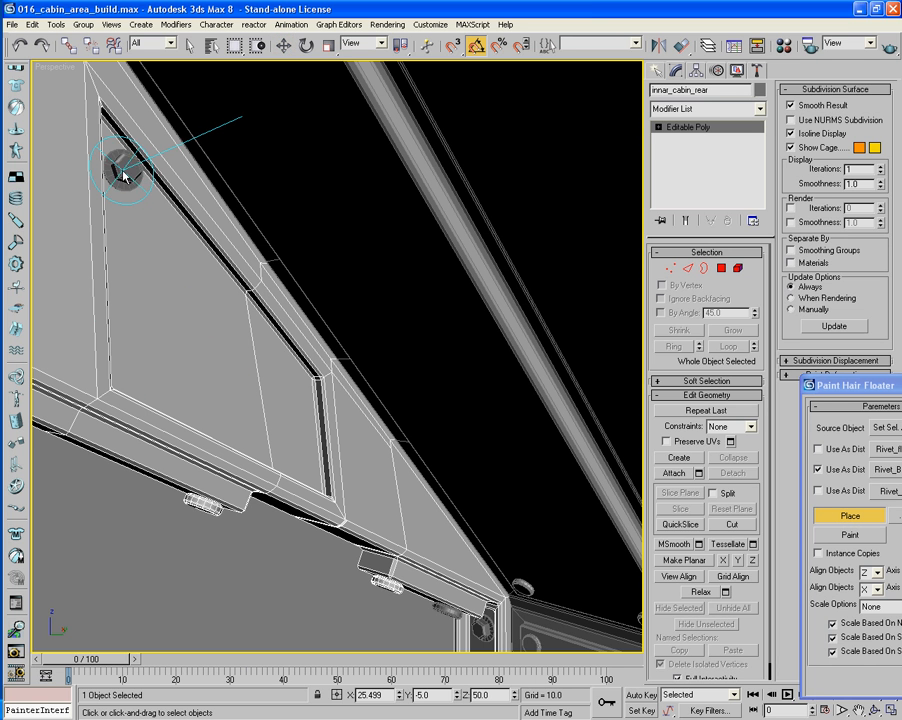
pyautogui.click(137, 376)
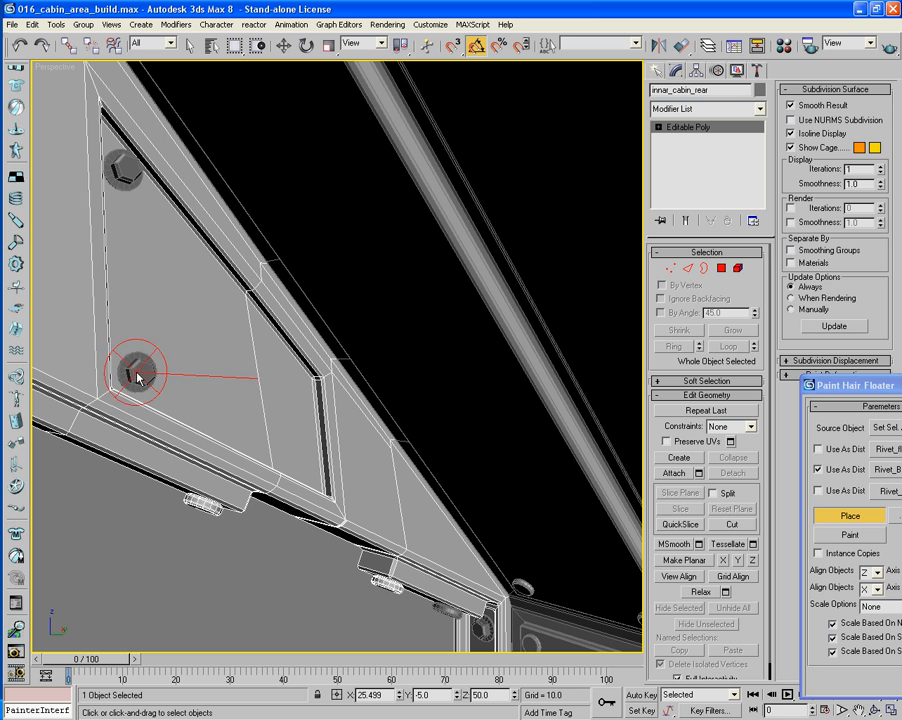
pyautogui.click(297, 388)
pyautogui.click(304, 461)
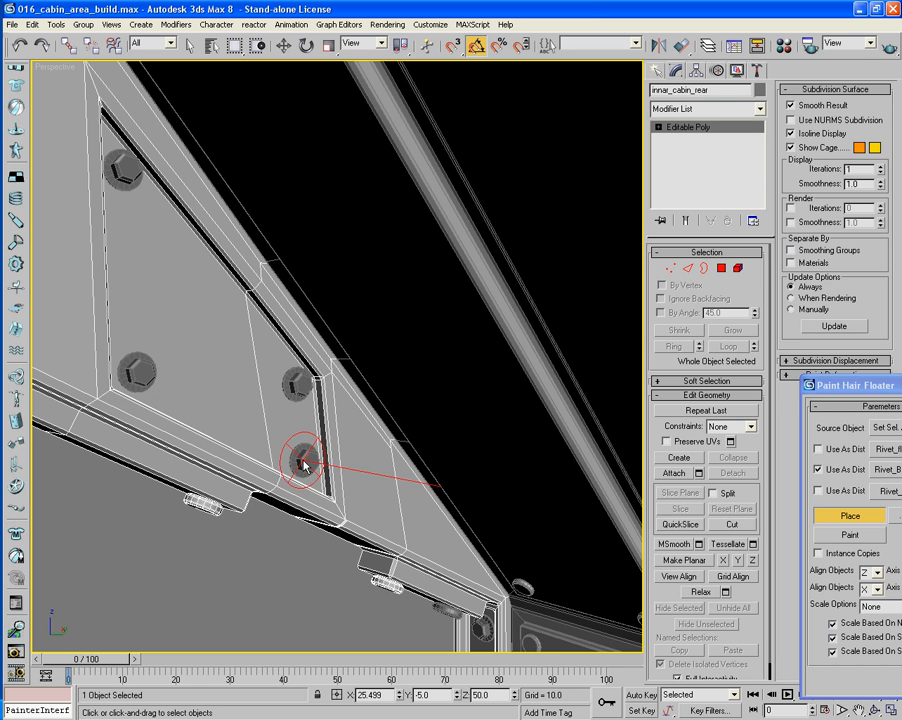
pyautogui.scroll(-3, 250, 463)
pyautogui.keyDown('alt'); pyautogui.moveTo(288, 481); pyautogui.dragTo(284, 470, button='middle'); pyautogui.keyUp('alt')
pyautogui.hotkey('ctrl', 's')
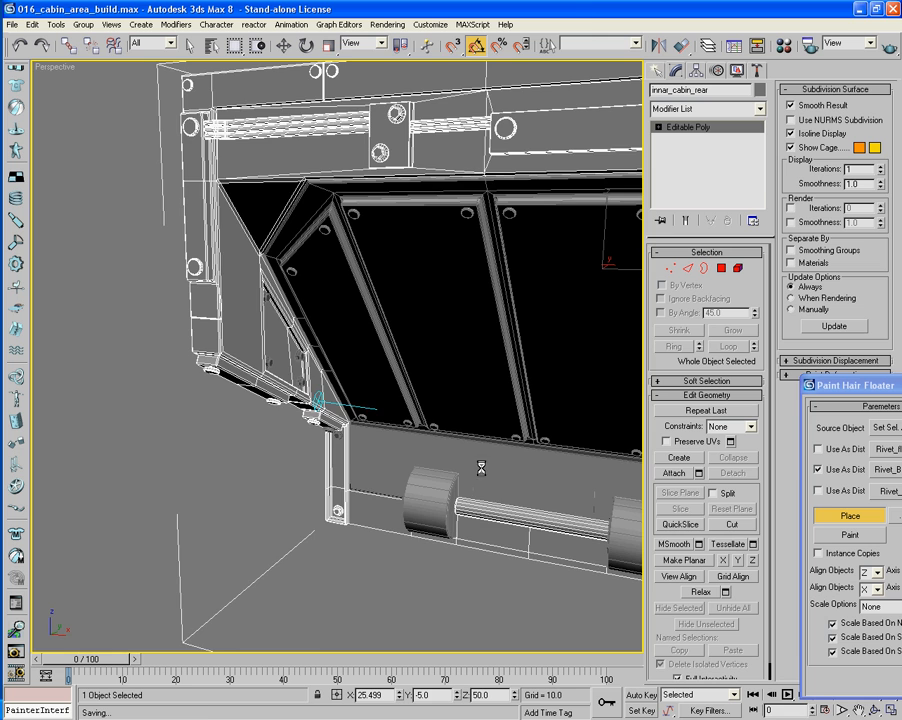
# Place boltheads at the four corners of the matching recessed panel on the opposite inner side wall.
pyautogui.keyDown('alt'); pyautogui.moveTo(478, 465); pyautogui.dragTo(338, 454, button='middle'); pyautogui.keyUp('alt')
pyautogui.moveTo(270, 460)
pyautogui.keyDown('alt'); pyautogui.mouseDown(button='middle')
pyautogui.moveTo(366, 454)
pyautogui.moveTo(200, 446)
pyautogui.moveTo(358, 432)
pyautogui.mouseUp(button='middle'); pyautogui.keyUp('alt')
pyautogui.keyDown('alt'); pyautogui.moveTo(438, 438); pyautogui.dragTo(307, 447, button='middle'); pyautogui.keyUp('alt')
pyautogui.scroll(3, 307, 446)
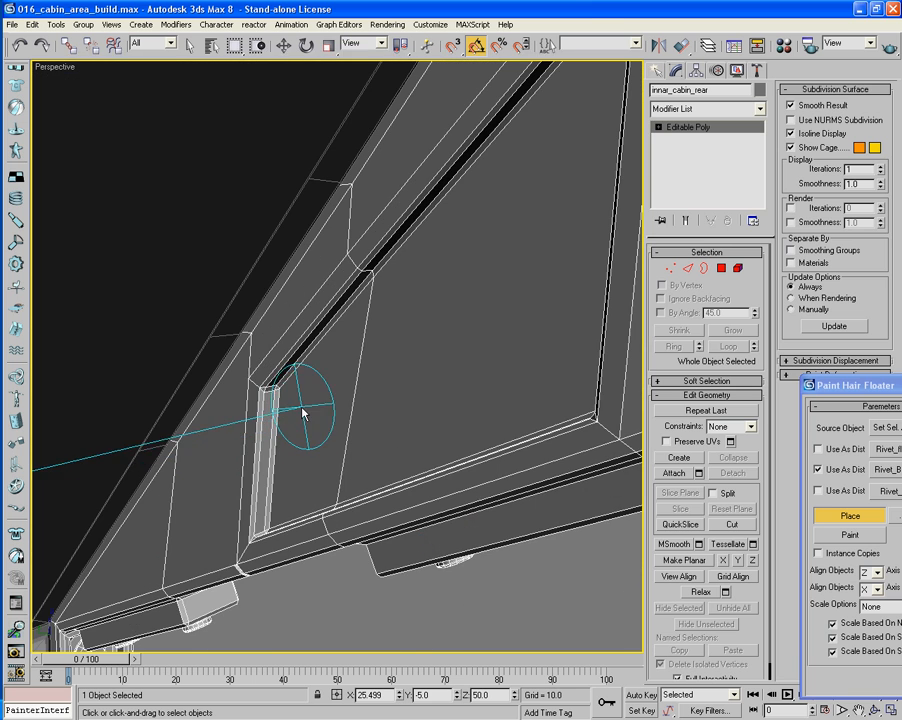
pyautogui.click(302, 412)
pyautogui.click(287, 493)
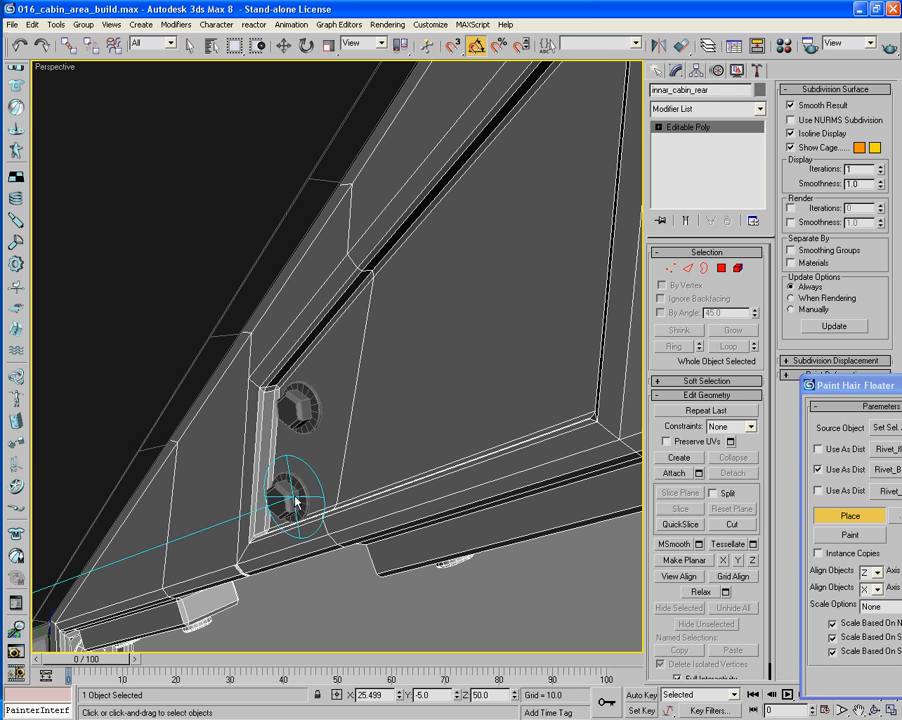
pyautogui.click(563, 386)
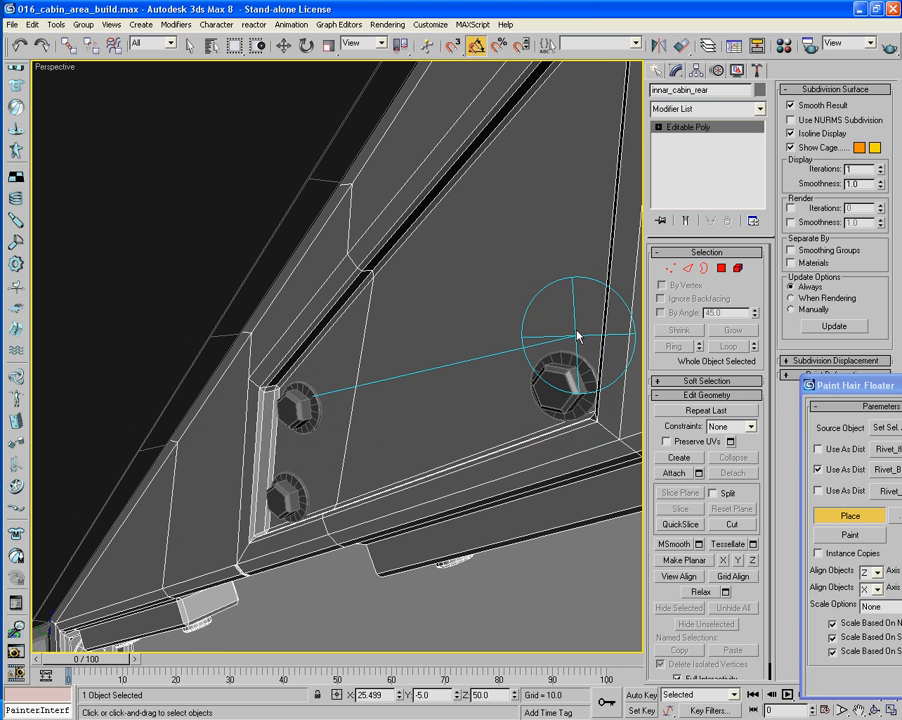
pyautogui.moveTo(576, 330); pyautogui.dragTo(531, 452, button='middle')
pyautogui.click(498, 400)
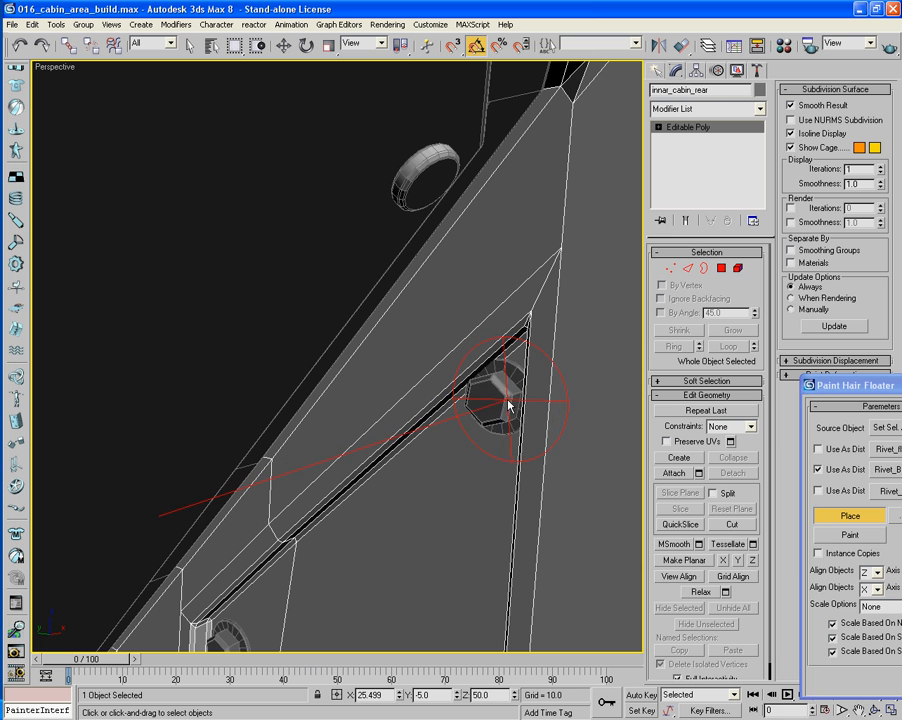
pyautogui.click(493, 422)
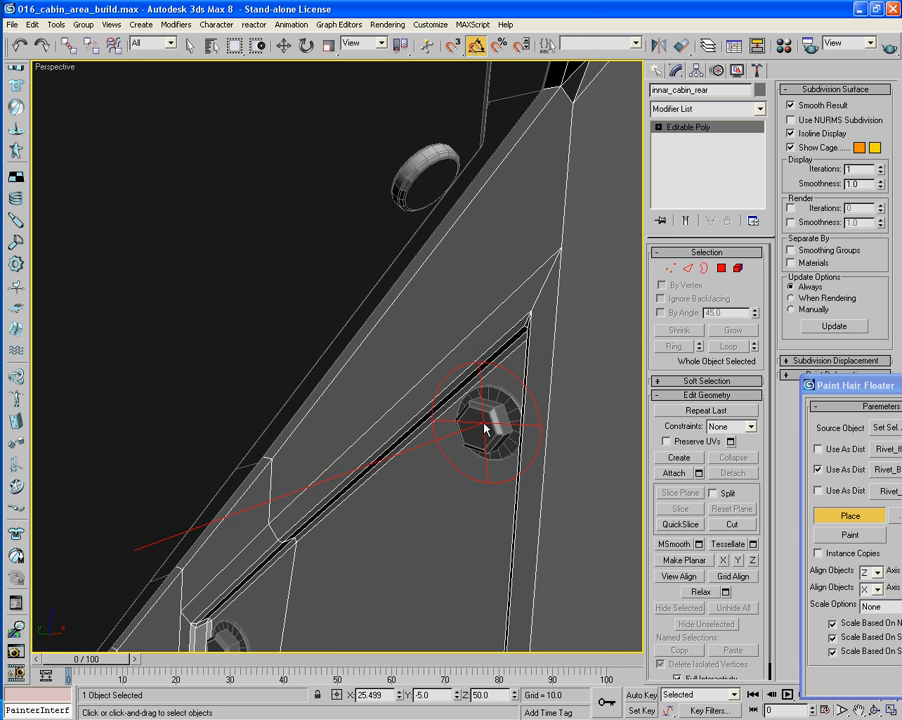
# End Place mode and attach the new boltheads on both inner side walls to innar_cabin_rear.
pyautogui.scroll(-5, 490, 470)
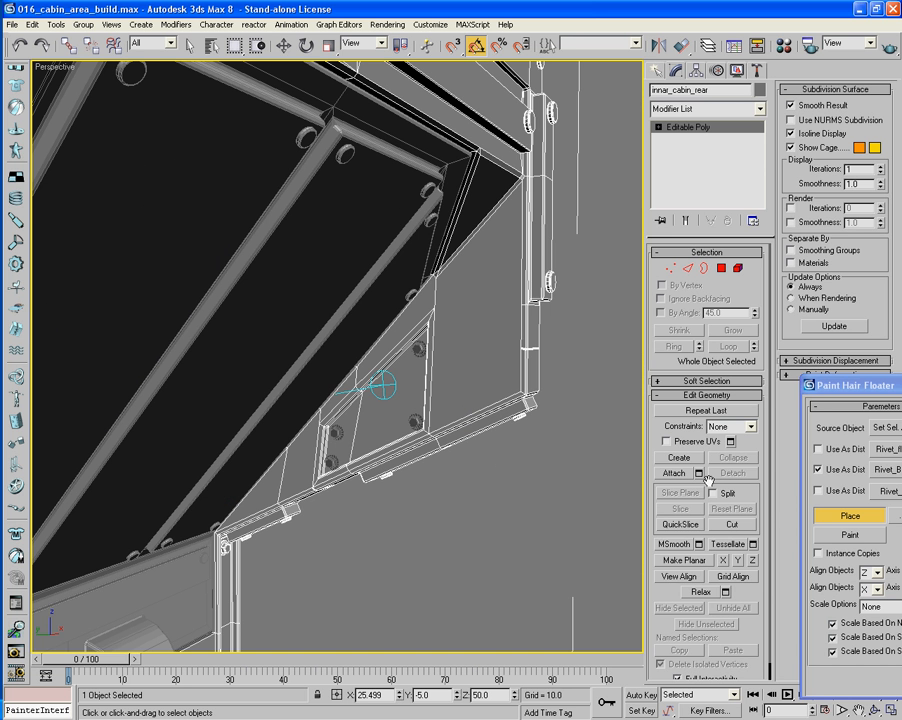
pyautogui.click(829, 517)
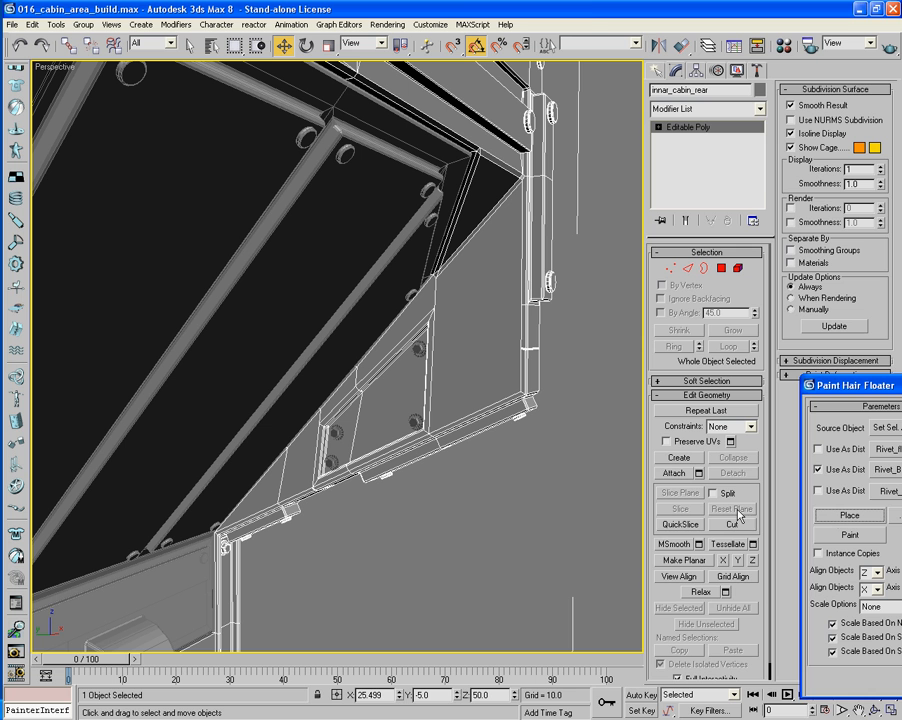
pyautogui.click(675, 474)
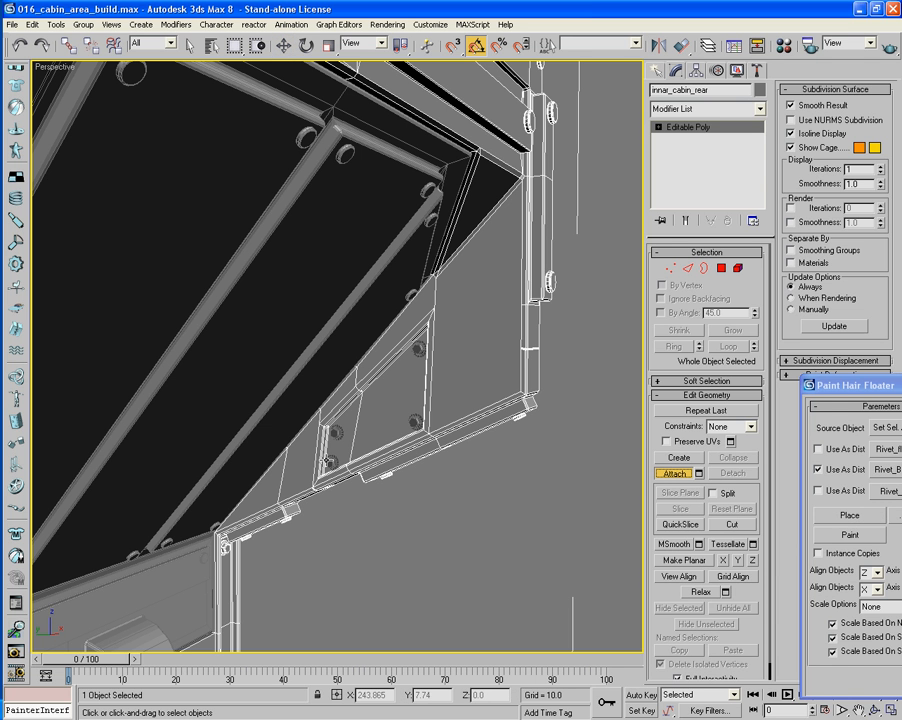
pyautogui.click(414, 420)
pyautogui.keyDown('alt'); pyautogui.moveTo(414, 420); pyautogui.dragTo(618, 428, button='middle'); pyautogui.keyUp('alt')
pyautogui.scroll(4, 618, 428)
pyautogui.click(526, 447)
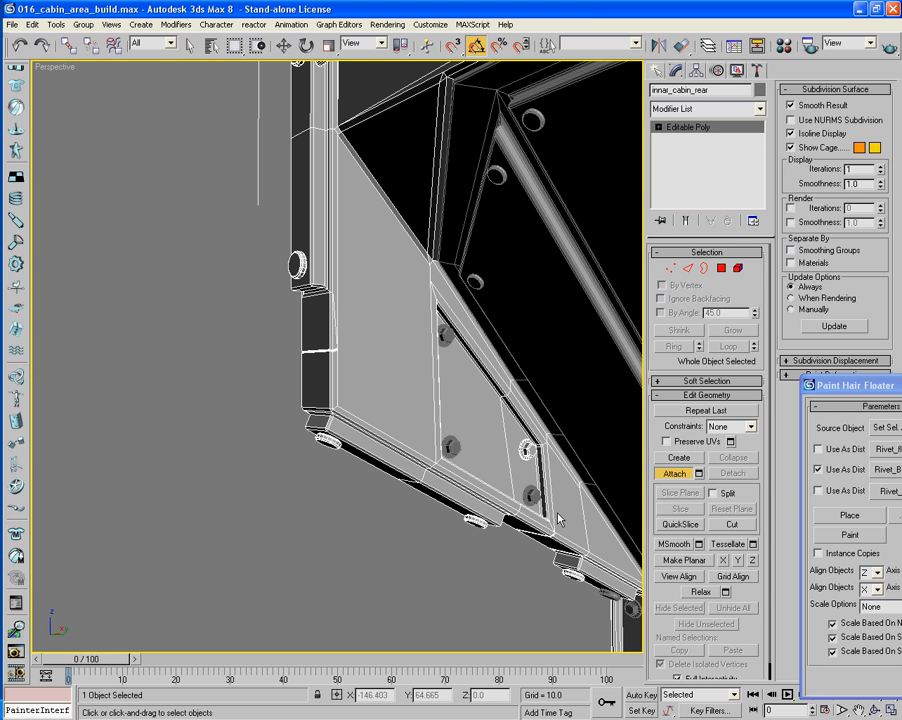
pyautogui.click(533, 496)
pyautogui.click(450, 446)
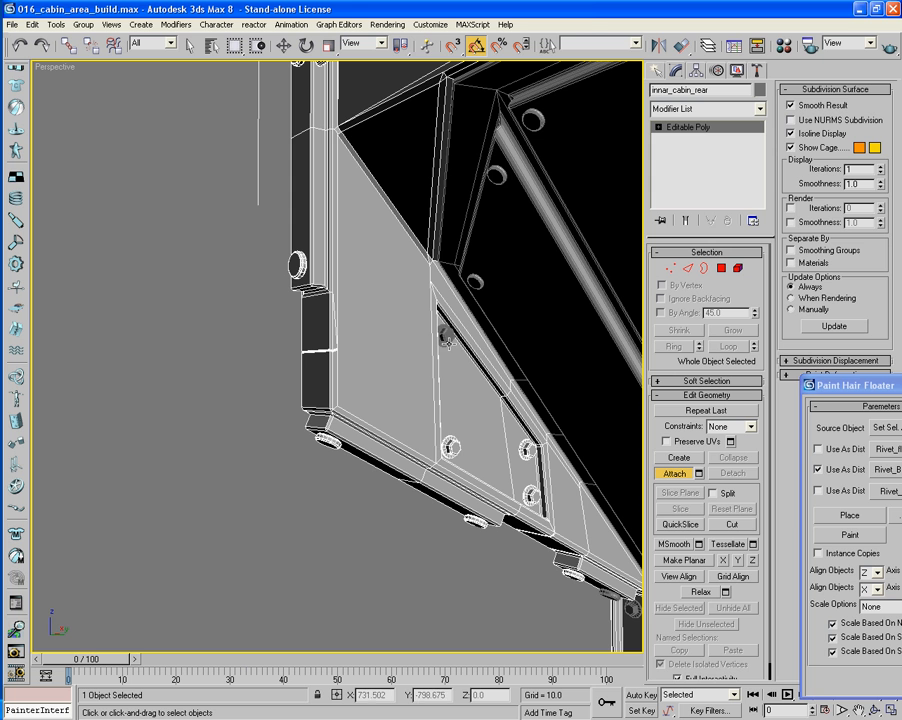
pyautogui.press('w')
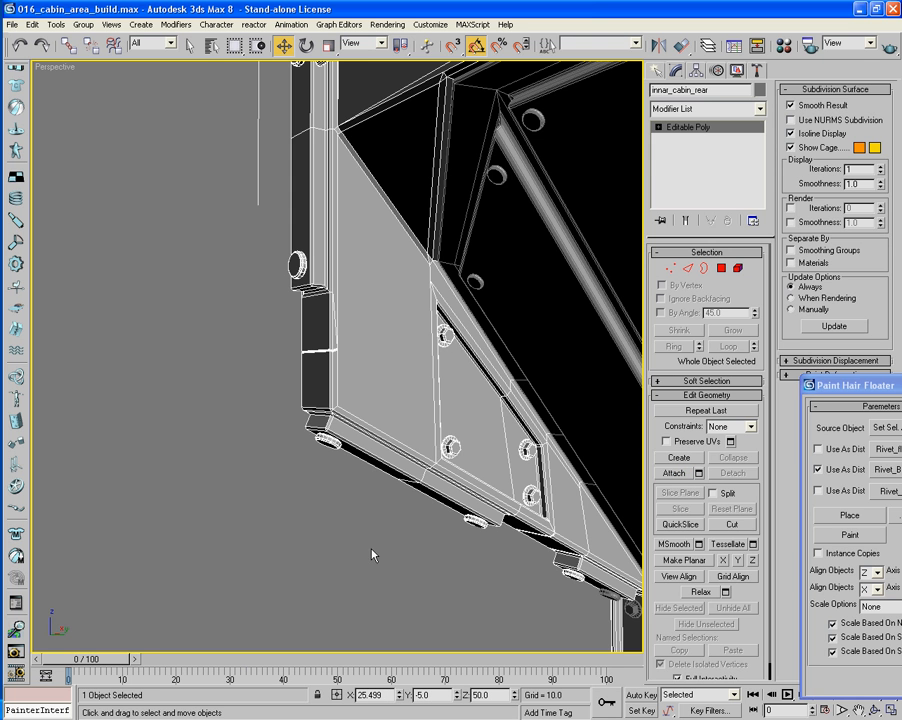
# Close the Paint Hair Floater window.
pyautogui.press('z')
pyautogui.keyDown('alt'); pyautogui.moveTo(280, 561); pyautogui.dragTo(378, 560, button='middle'); pyautogui.keyUp('alt')
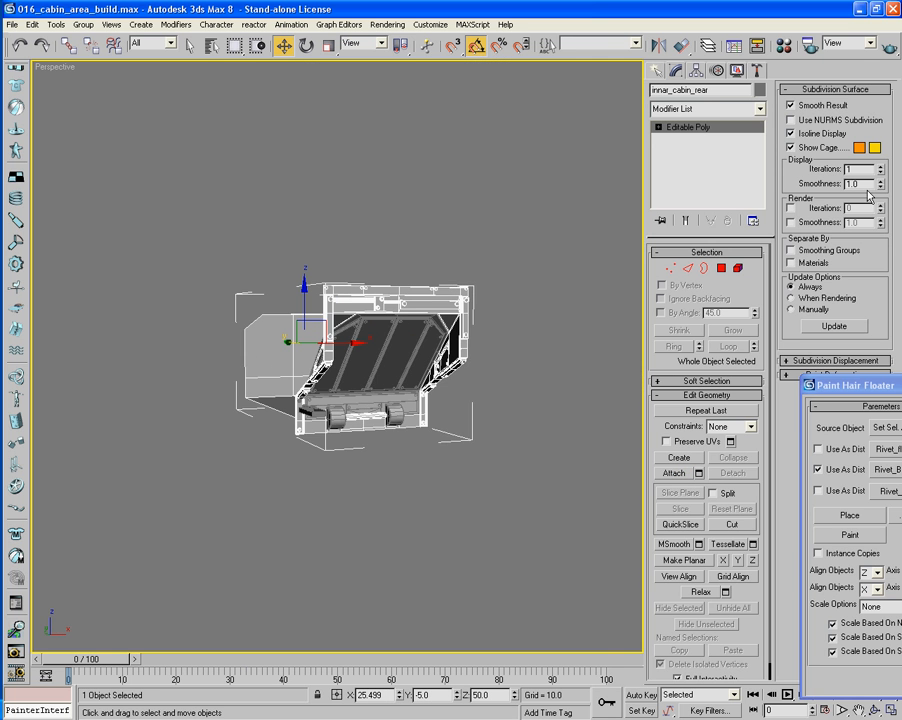
pyautogui.moveTo(840, 386); pyautogui.dragTo(609, 321)
pyautogui.click(741, 320)
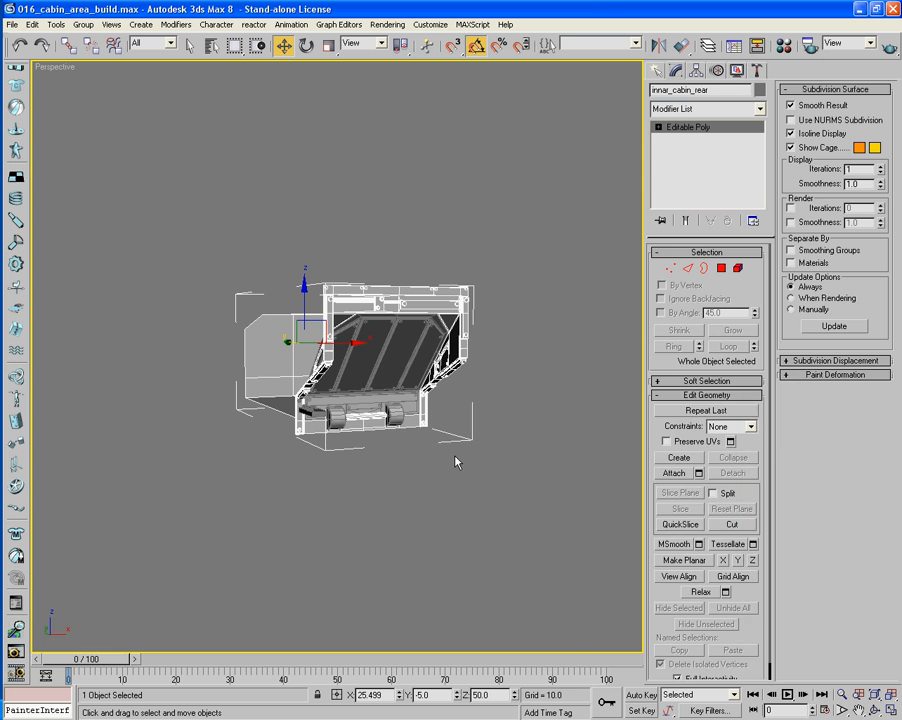
# Group the six small rivet and bolt source objects beside the hull, keeping the default group name.
pyautogui.click(429, 501)
pyautogui.keyDown('alt'); pyautogui.moveTo(429, 501); pyautogui.dragTo(447, 497, button='middle'); pyautogui.keyUp('alt')
pyautogui.moveTo(263, 375); pyautogui.dragTo(298, 412)
pyautogui.click(82, 24)
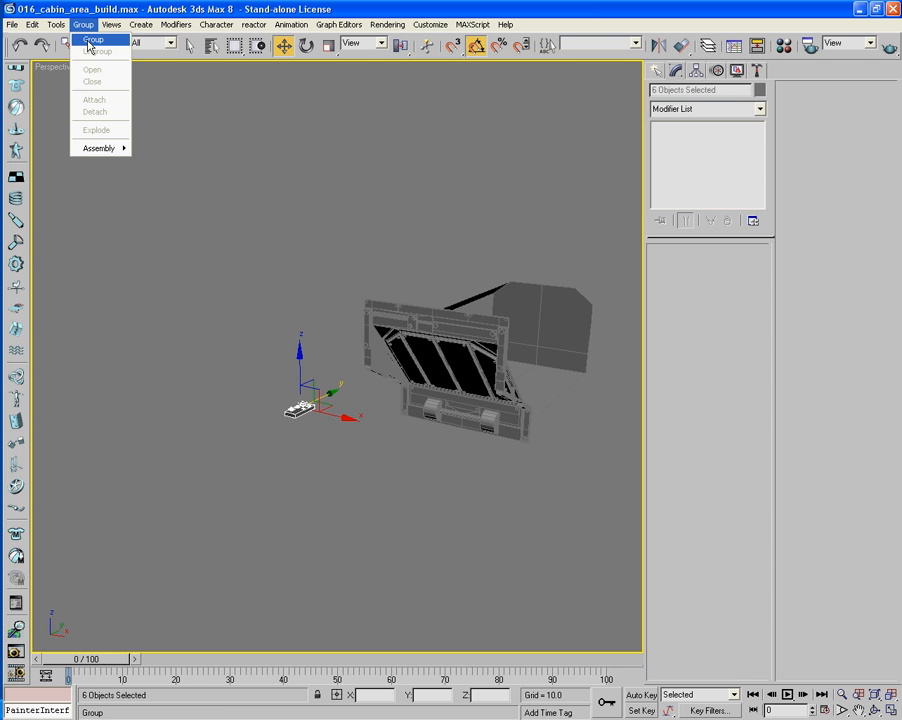
pyautogui.click(88, 40)
pyautogui.press('Return')
pyautogui.click(157, 196)
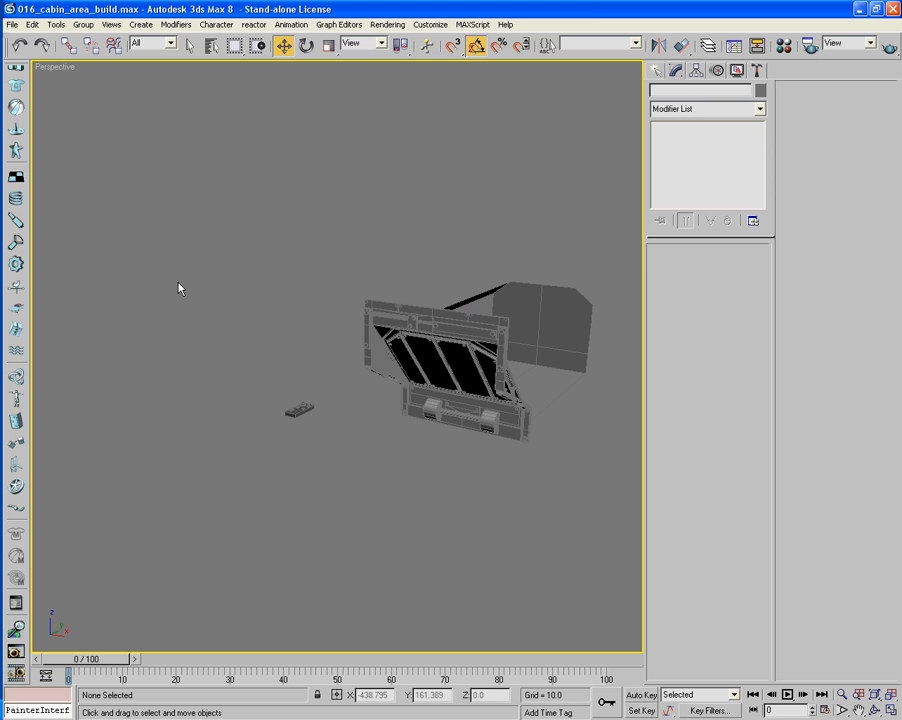
pyautogui.click(296, 408)
pyautogui.rightClick(296, 410)
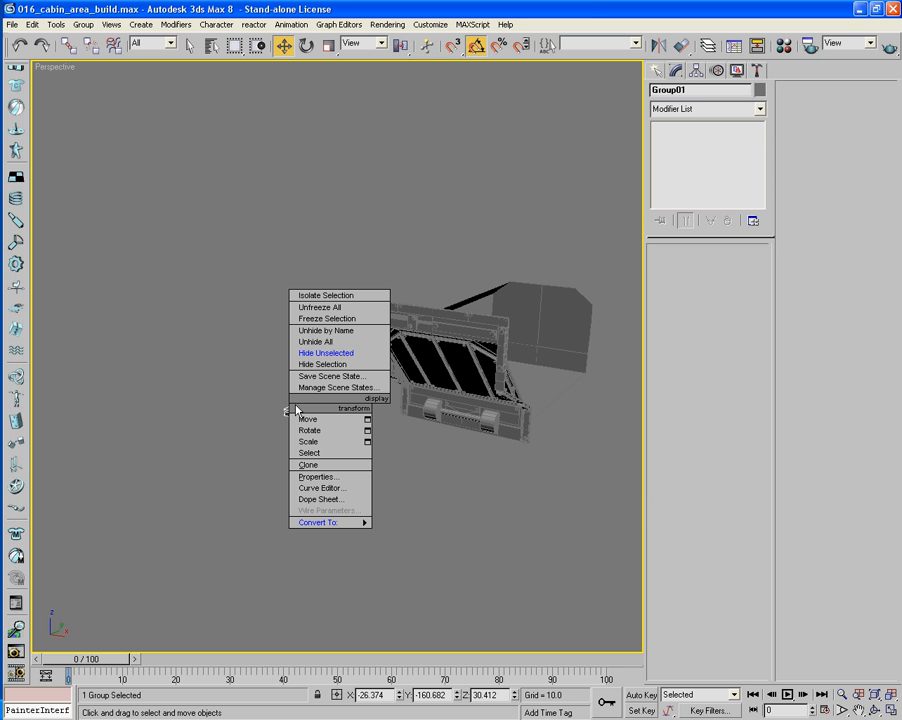
pyautogui.click(337, 354)
pyautogui.hotkey('ctrl', 'z')
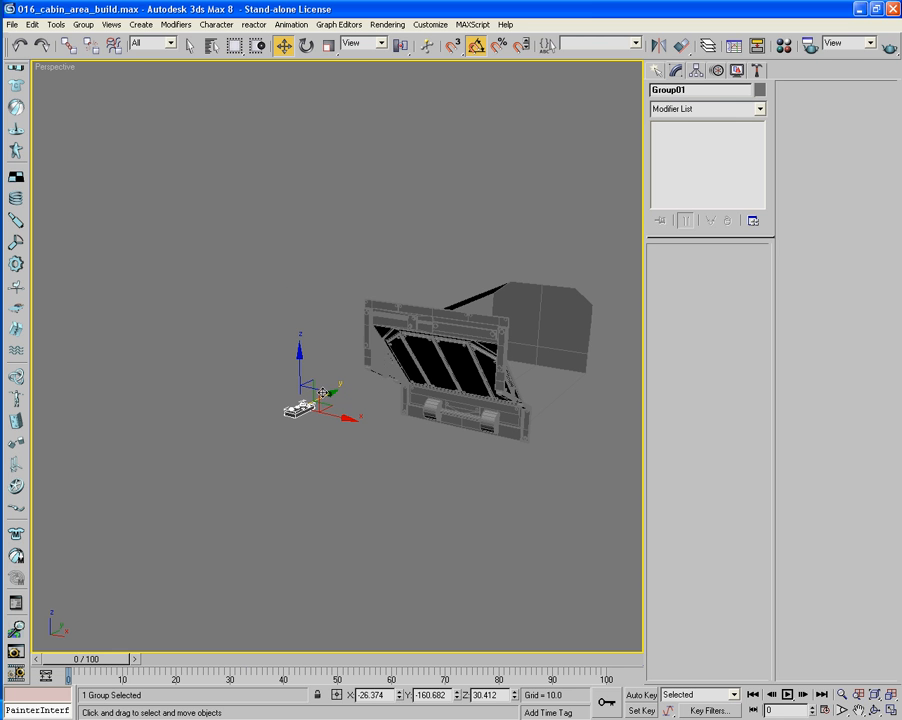
# Unhide all ship parts and hide only the group of rivet and bolt source objects.
pyautogui.rightClick(295, 410)
pyautogui.click(325, 373)
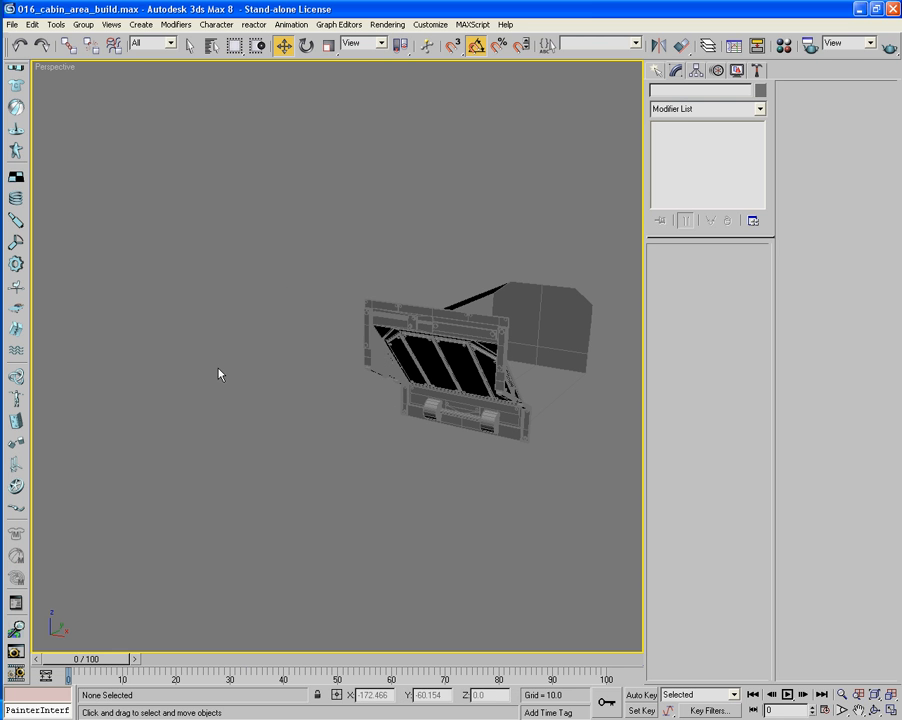
pyautogui.rightClick(220, 375)
pyautogui.click(232, 305)
pyautogui.rightClick(294, 409)
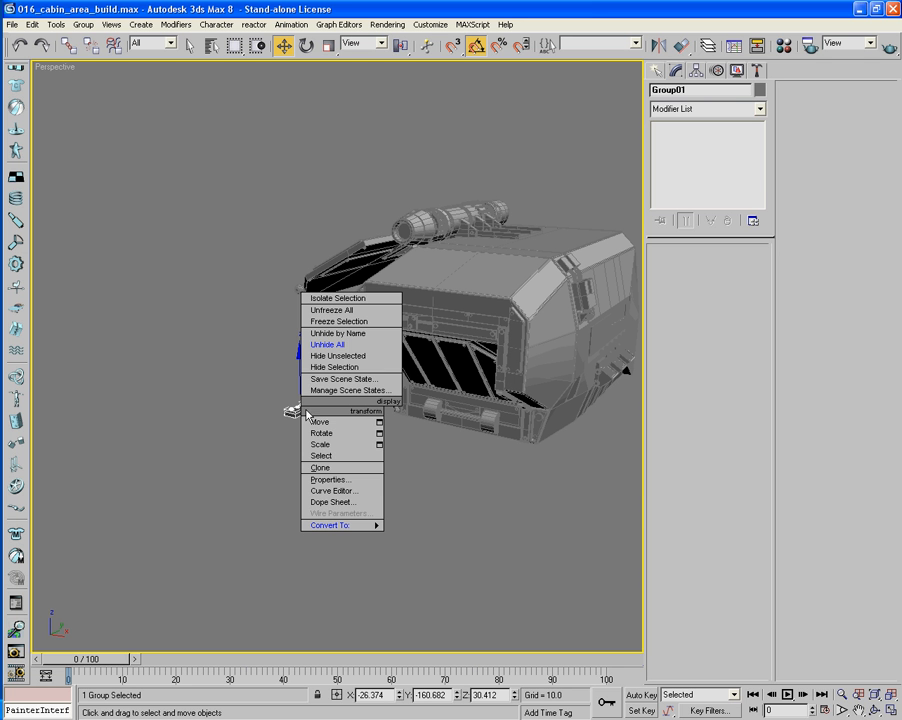
pyautogui.click(335, 367)
# Select the M_Turbine engine on the roof and show edged faces.
pyautogui.moveTo(277, 426)
pyautogui.keyDown('alt'); pyautogui.mouseDown(button='middle')
pyautogui.moveTo(307, 438)
pyautogui.moveTo(286, 447)
pyautogui.moveTo(314, 421)
pyautogui.moveTo(262, 495)
pyautogui.moveTo(352, 471)
pyautogui.moveTo(254, 505)
pyautogui.moveTo(217, 446)
pyautogui.moveTo(393, 437)
pyautogui.moveTo(453, 373)
pyautogui.mouseUp(button='middle'); pyautogui.keyUp('alt')
pyautogui.scroll(8, 254, 505)
pyautogui.click(453, 373)
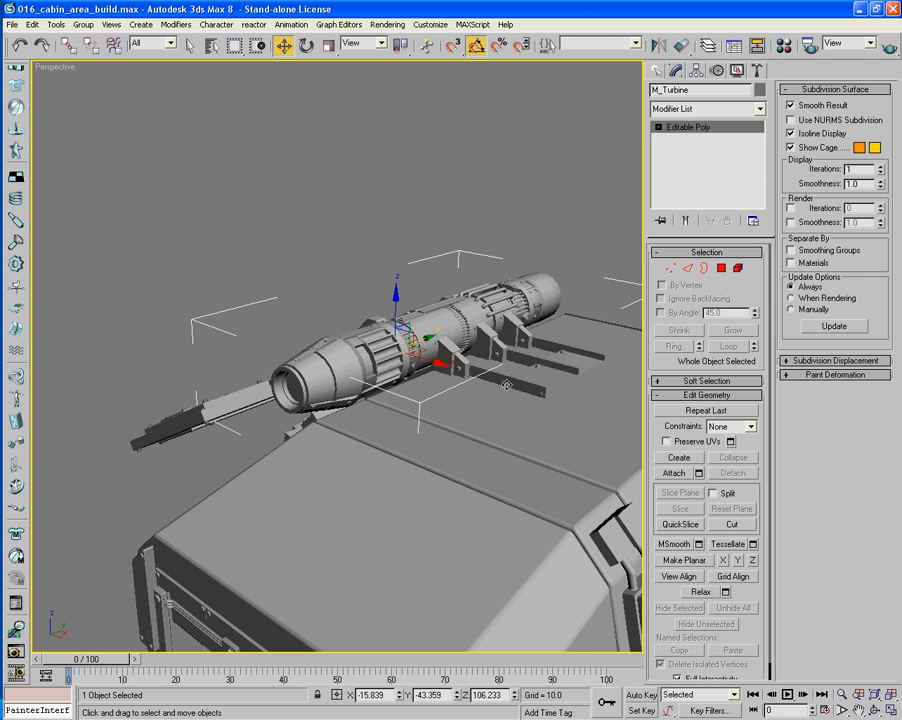
pyautogui.press('F4')
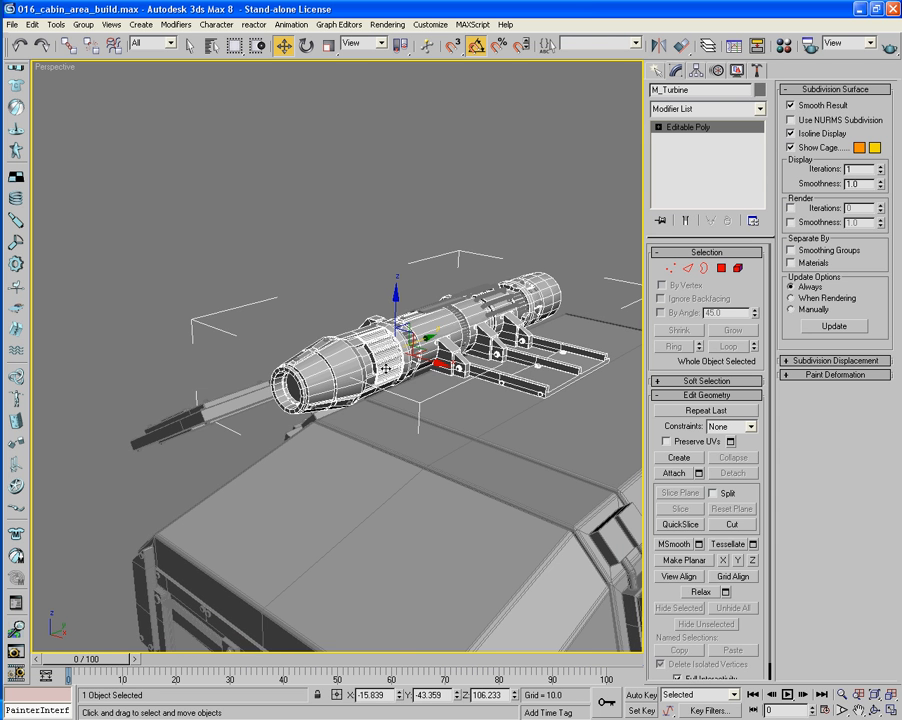
pyautogui.keyDown('alt'); pyautogui.moveTo(313, 364); pyautogui.dragTo(320, 418, button='middle'); pyautogui.keyUp('alt')
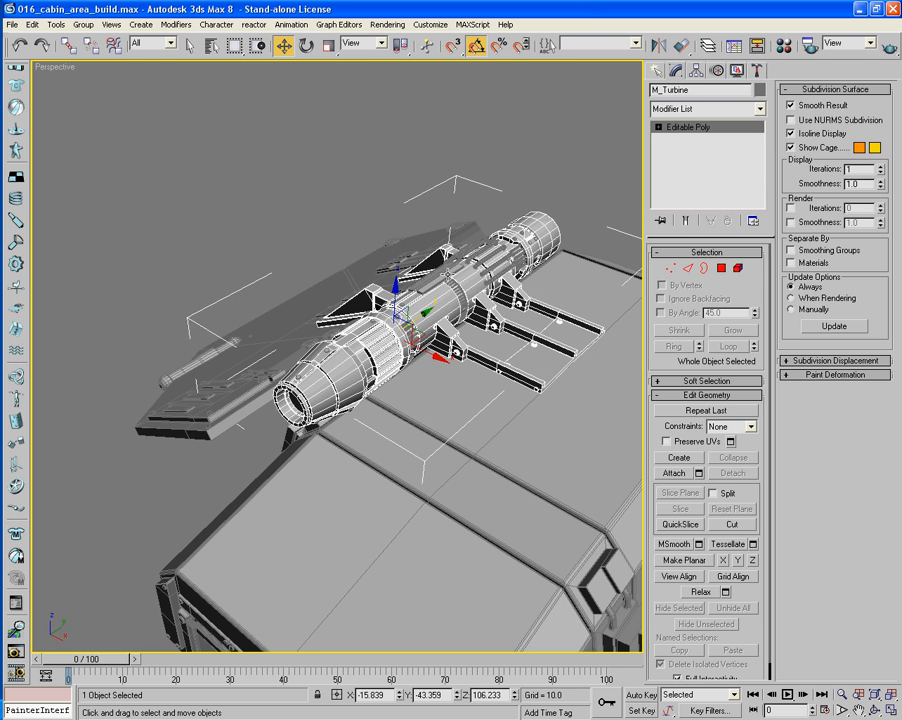
# Select the turbine, wing and all their fitted parts and group them as Wing_group_1.
pyautogui.click(446, 274)
pyautogui.moveTo(391, 172); pyautogui.dragTo(475, 269)
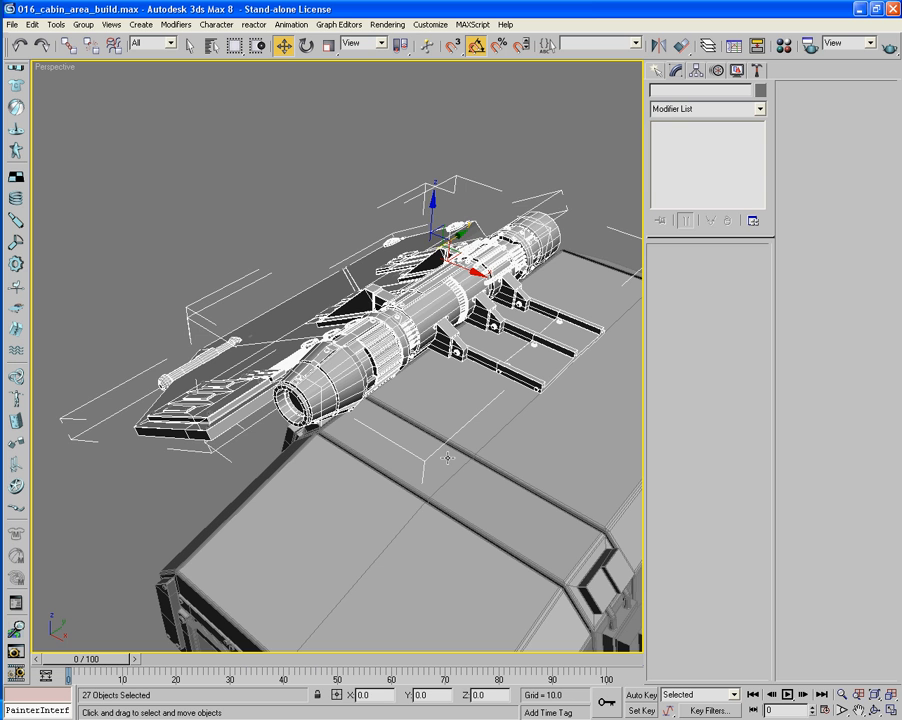
pyautogui.keyDown('alt'); pyautogui.moveTo(447, 458); pyautogui.dragTo(213, 153, button='middle'); pyautogui.keyUp('alt')
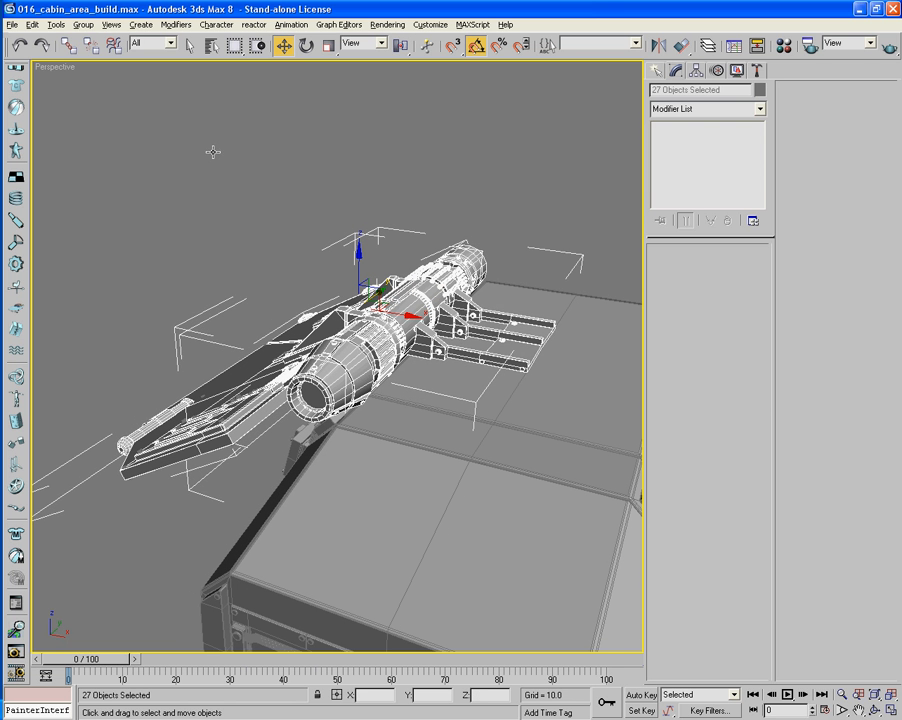
pyautogui.click(83, 24)
pyautogui.click(68, 38)
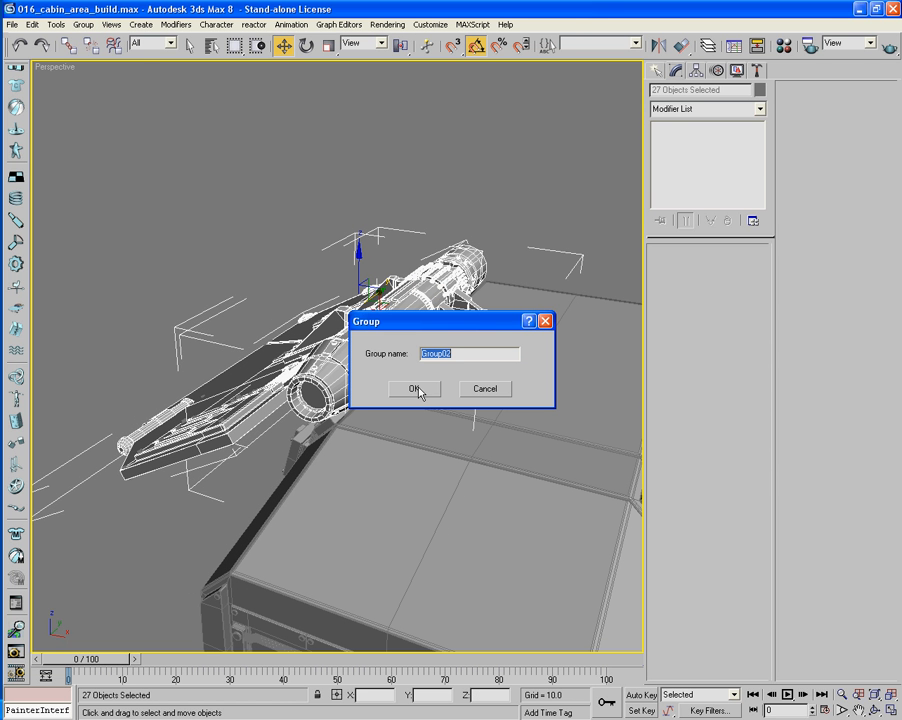
pyautogui.write('Wing_g')
pyautogui.press('Return')
pyautogui.click(519, 240)
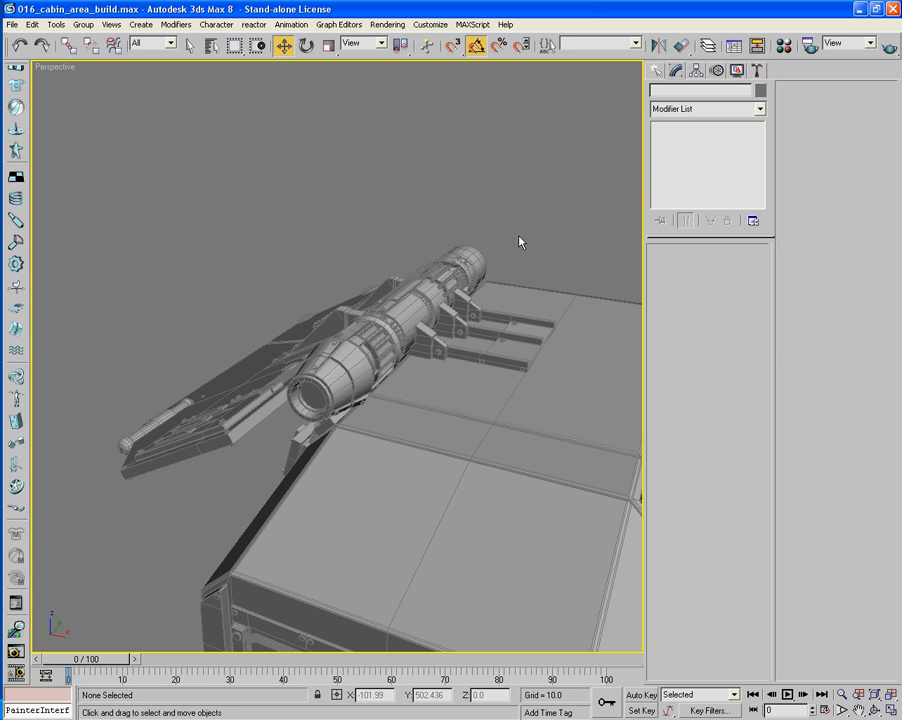
# Mirror Wing_group_1 along X as a copy and move the copy to the opposite side of the hull.
pyautogui.scroll(-6, 519, 240)
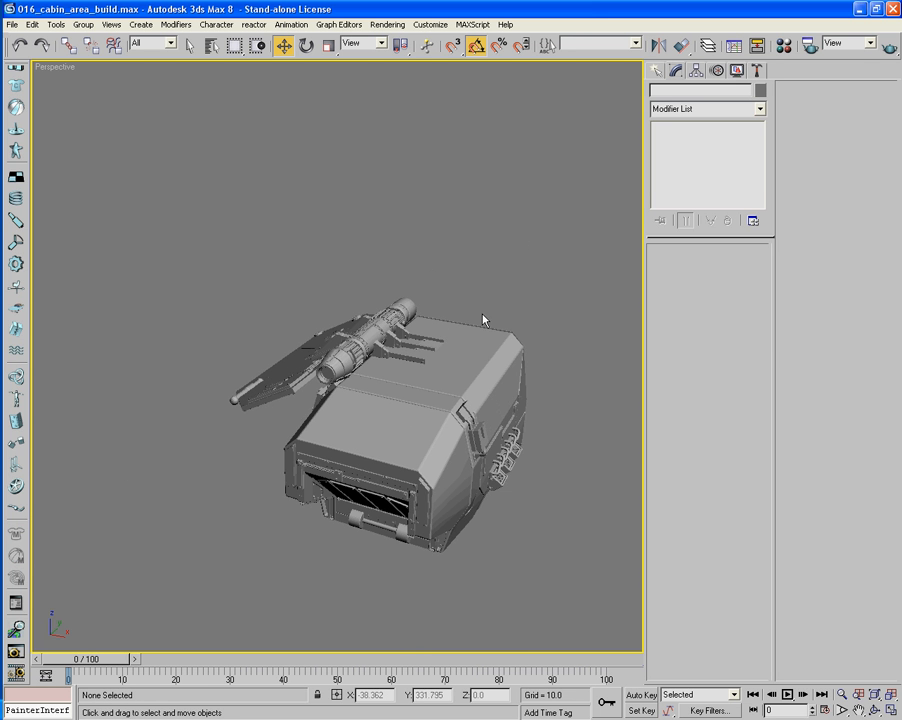
pyautogui.keyDown('alt'); pyautogui.moveTo(485, 318); pyautogui.dragTo(314, 312, button='middle'); pyautogui.keyUp('alt')
pyautogui.moveTo(314, 359); pyautogui.dragTo(374, 284, button='middle')
pyautogui.keyDown('alt'); pyautogui.moveTo(374, 284); pyautogui.dragTo(356, 312, button='middle'); pyautogui.keyUp('alt')
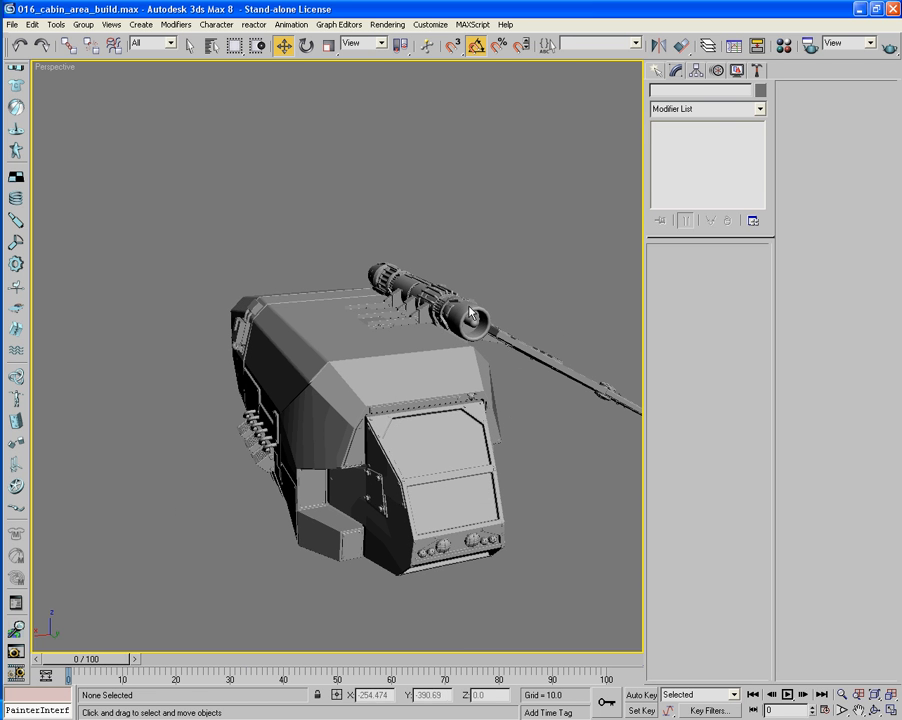
pyautogui.click(544, 257)
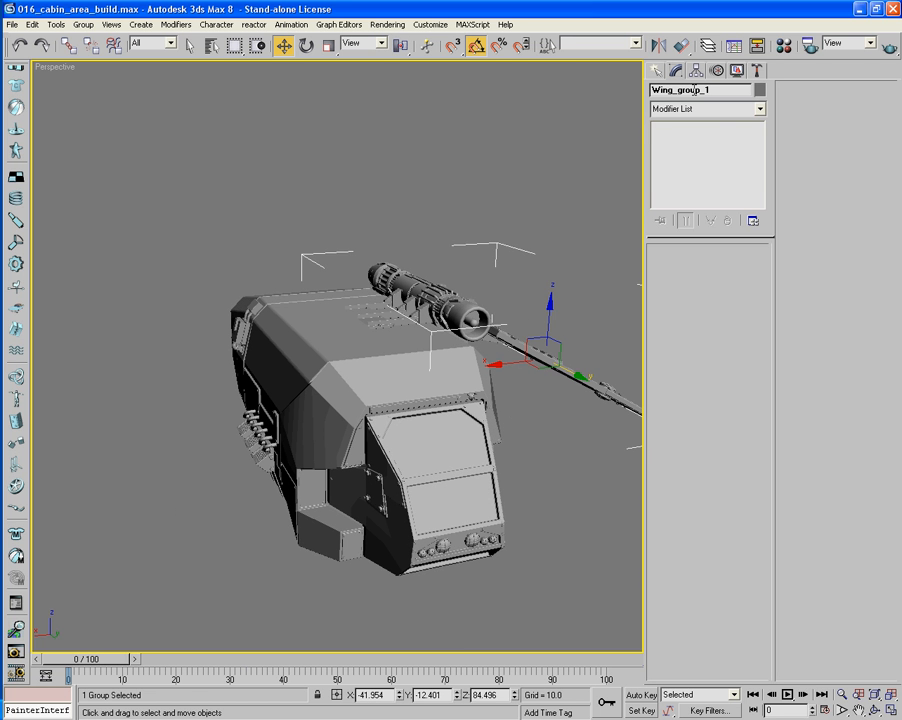
pyautogui.click(658, 45)
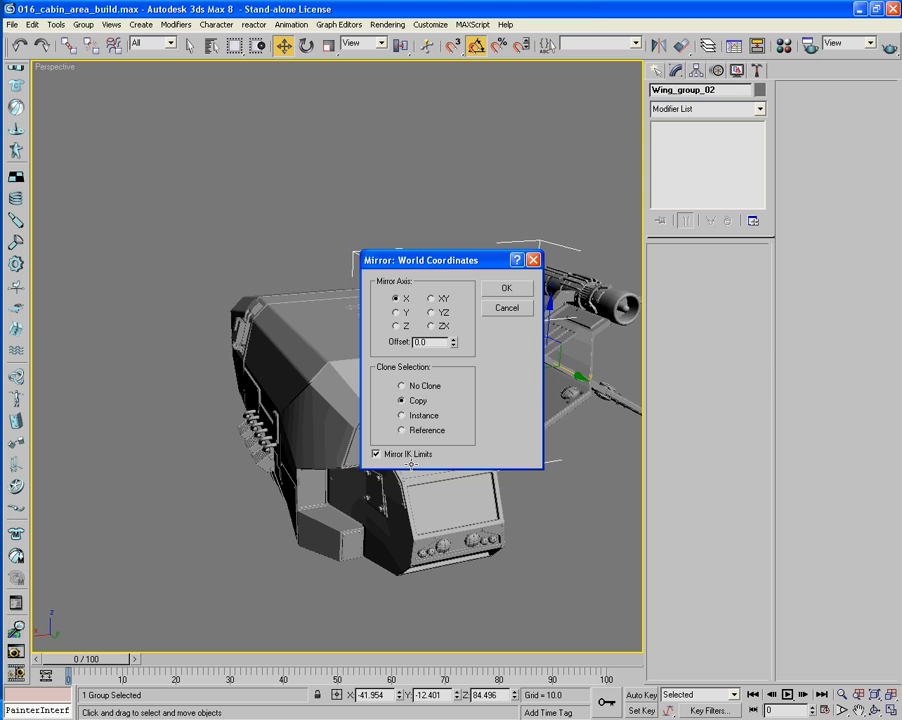
pyautogui.press('Return')
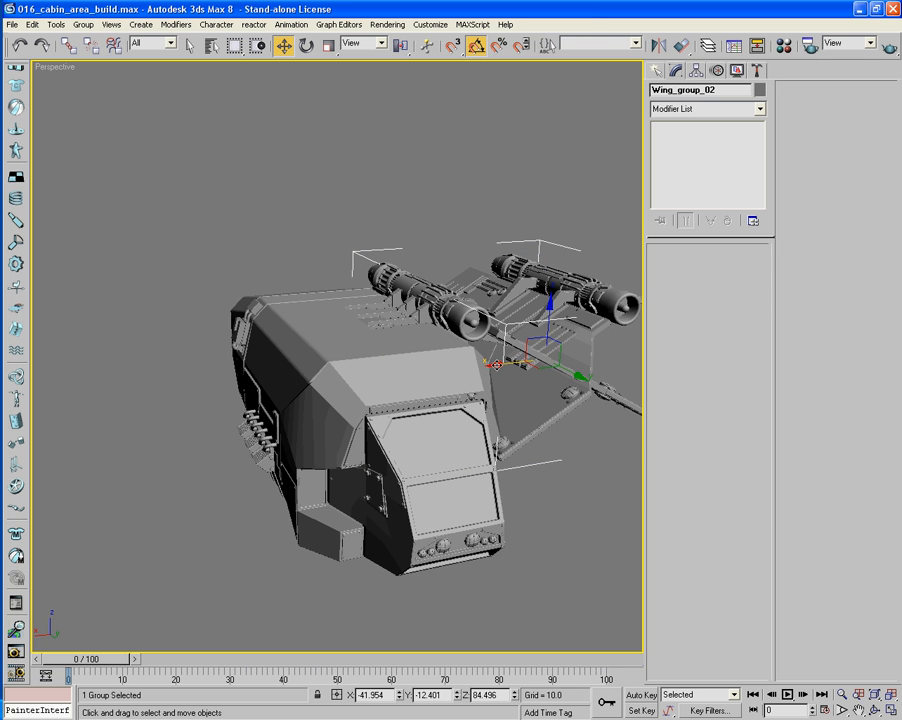
pyautogui.moveTo(496, 364); pyautogui.dragTo(181, 370)
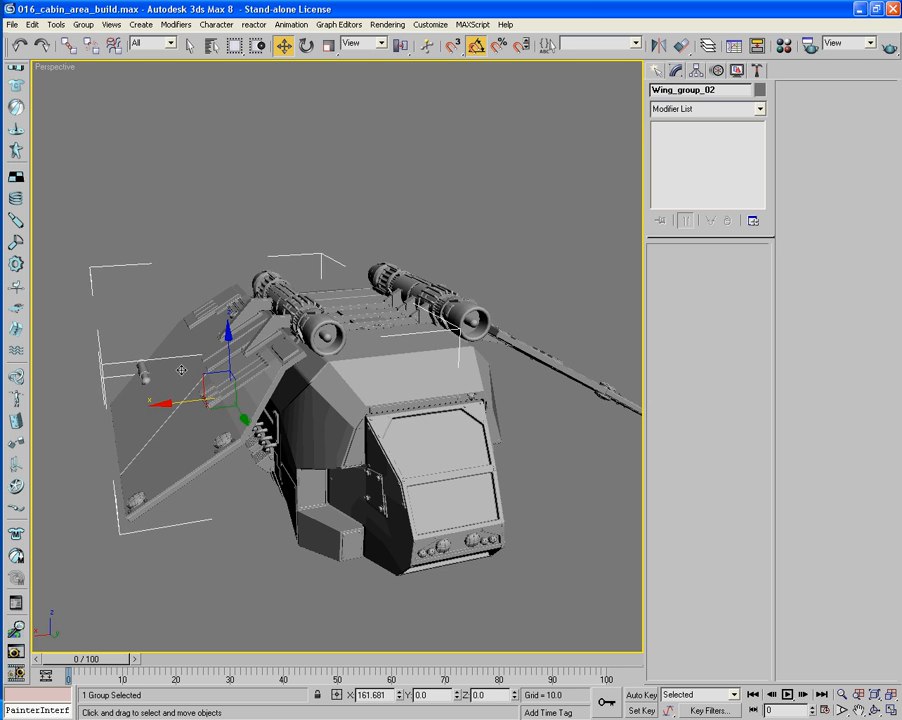
# In the front view, move the mirrored wing group outward along X to about 93.7, against the hull's side.
pyautogui.press('b')
pyautogui.moveTo(262, 346); pyautogui.dragTo(235, 364, button='middle')
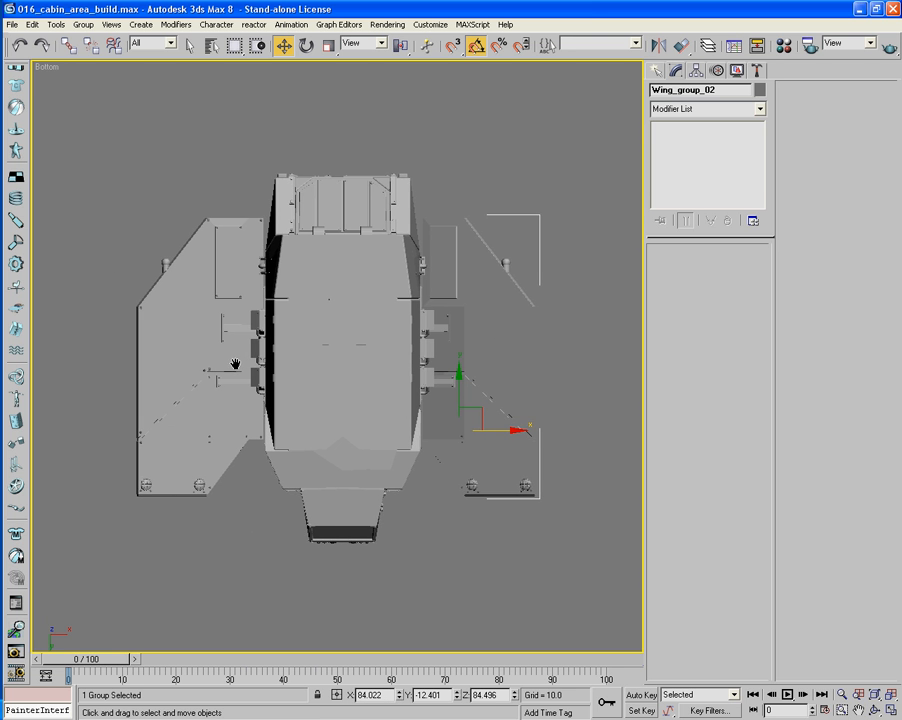
pyautogui.press('f')
pyautogui.moveTo(324, 293); pyautogui.dragTo(263, 453, button='middle')
pyautogui.scroll(2, 263, 453)
pyautogui.scroll(3, 263, 453)
pyautogui.moveTo(220, 357); pyautogui.dragTo(180, 297, button='middle')
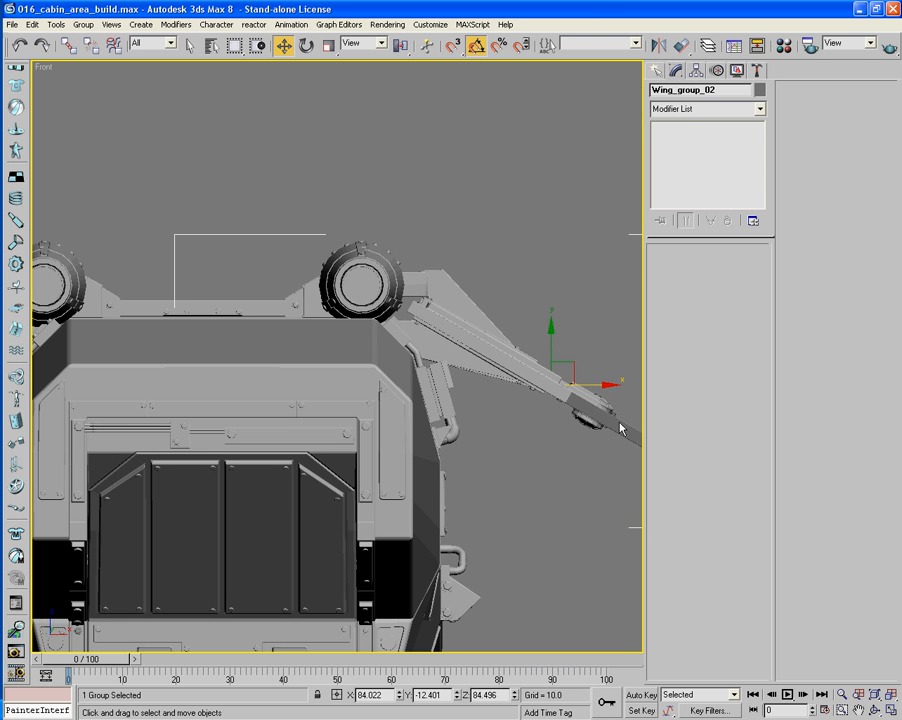
pyautogui.moveTo(598, 384); pyautogui.dragTo(640, 409)
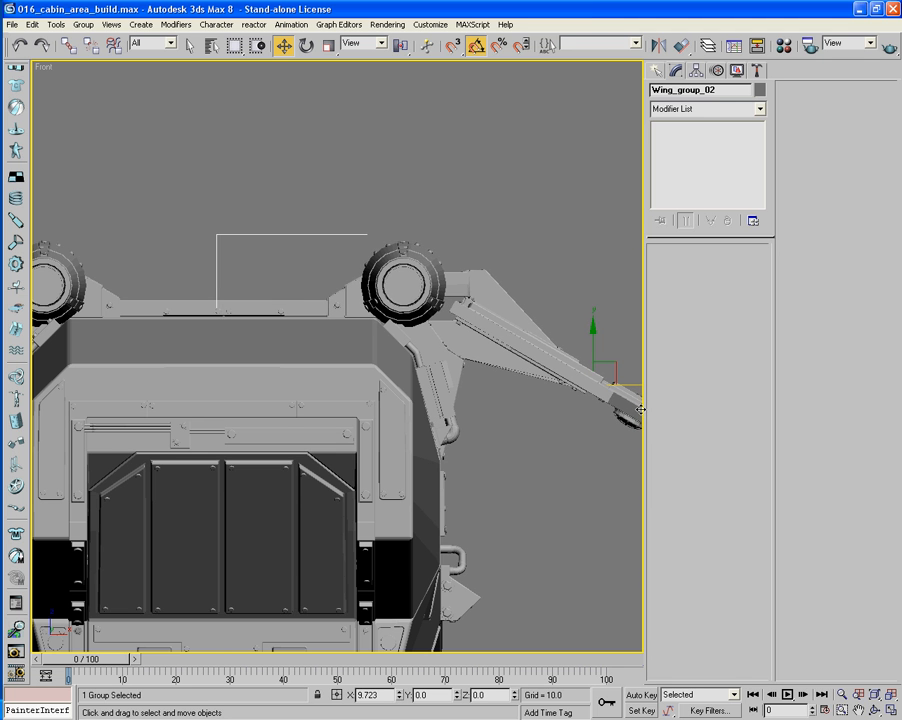
pyautogui.press('F3')
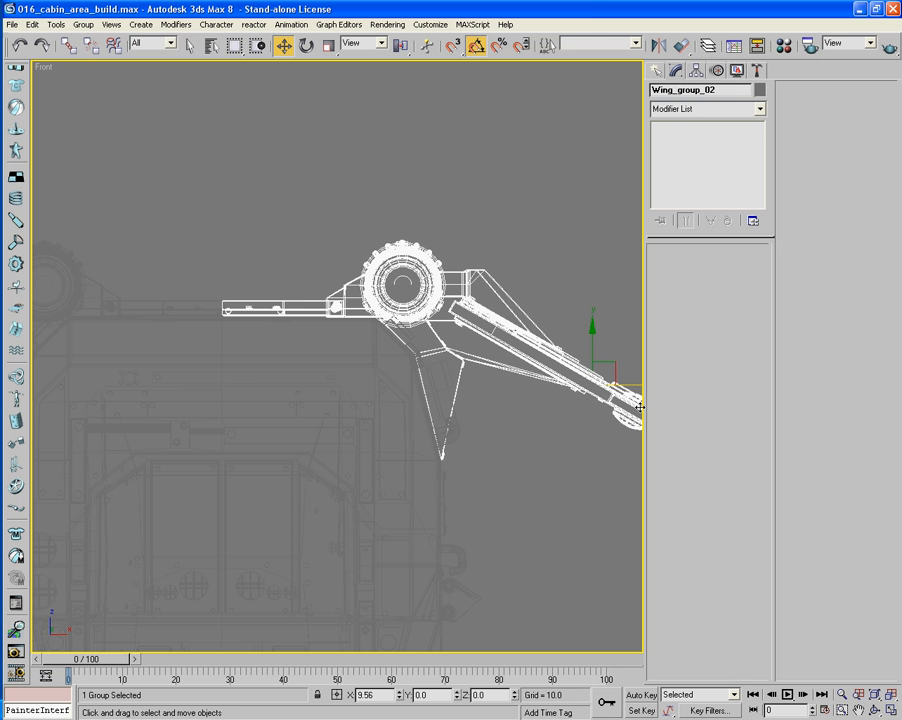
pyautogui.moveTo(640, 408); pyautogui.dragTo(641, 404)
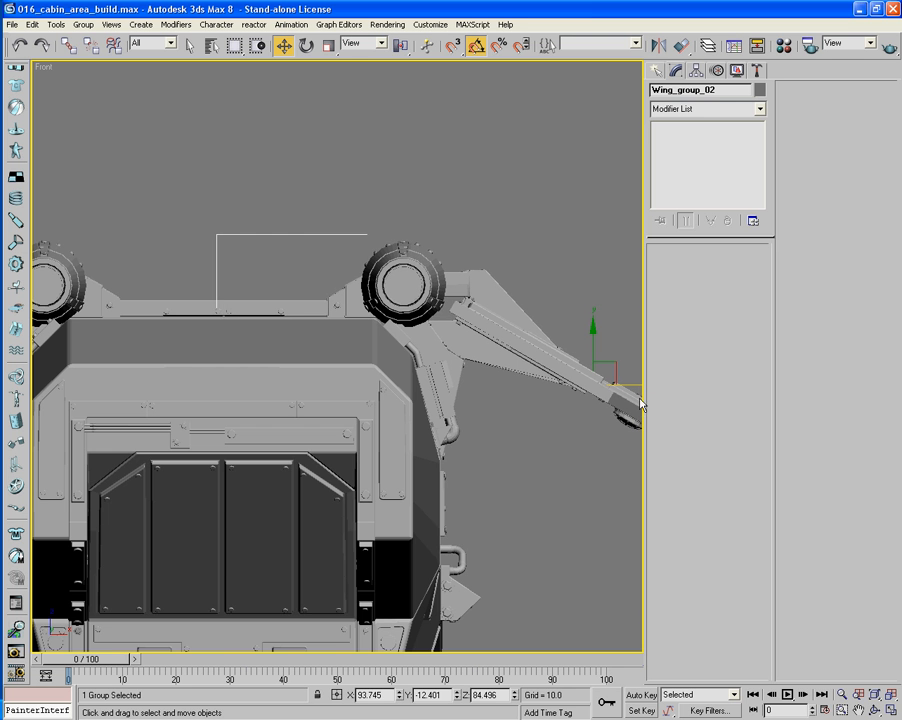
# Nudge the mirrored wing group slightly inward along X so its lower bracket meets the hull side, and deselect it.
pyautogui.moveTo(500, 487); pyautogui.dragTo(441, 477, button='middle')
pyautogui.scroll(5, 455, 477)
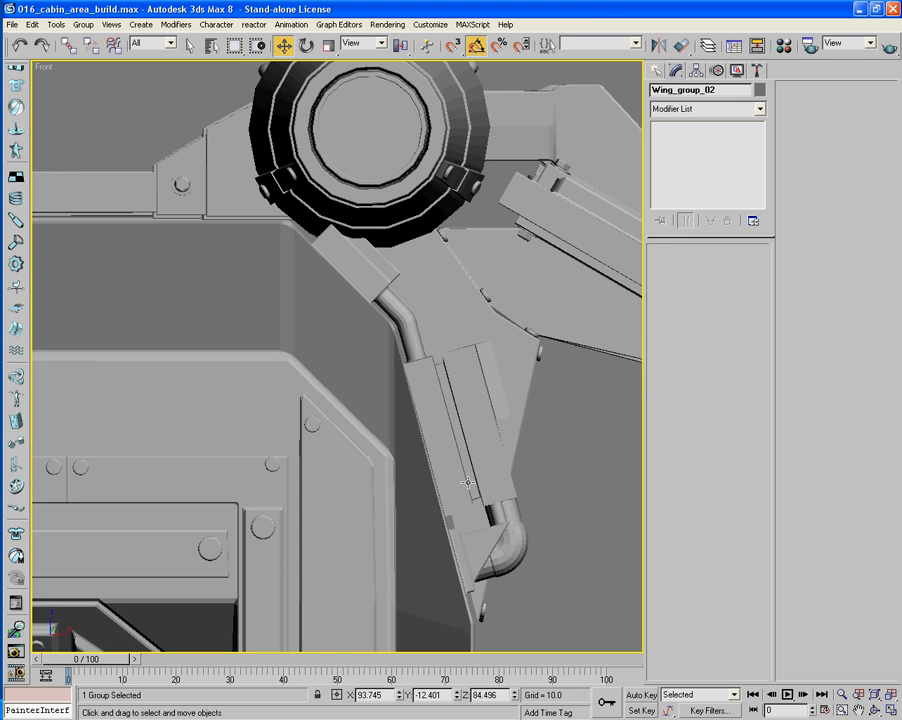
pyautogui.moveTo(581, 546); pyautogui.dragTo(318, 480, button='middle')
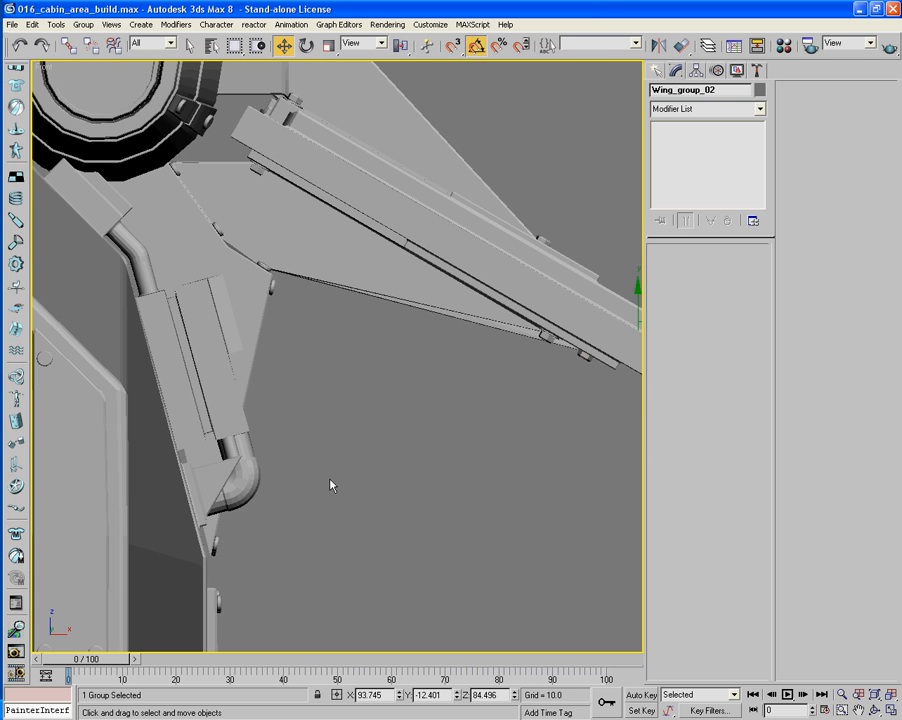
pyautogui.moveTo(397, 483); pyautogui.dragTo(314, 475, button='middle')
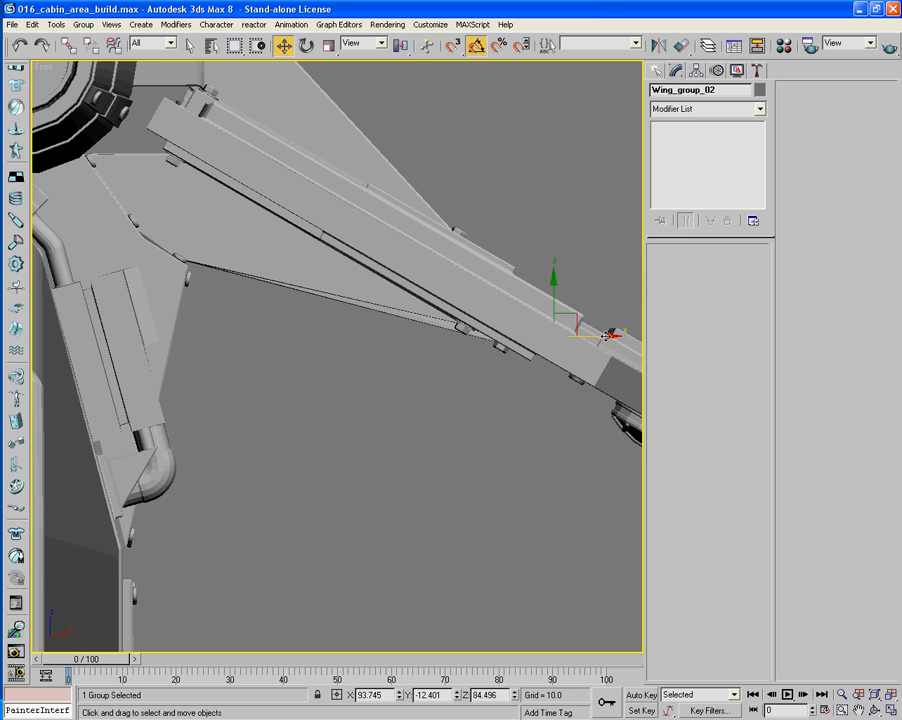
pyautogui.moveTo(606, 334); pyautogui.dragTo(601, 332)
pyautogui.click(390, 465)
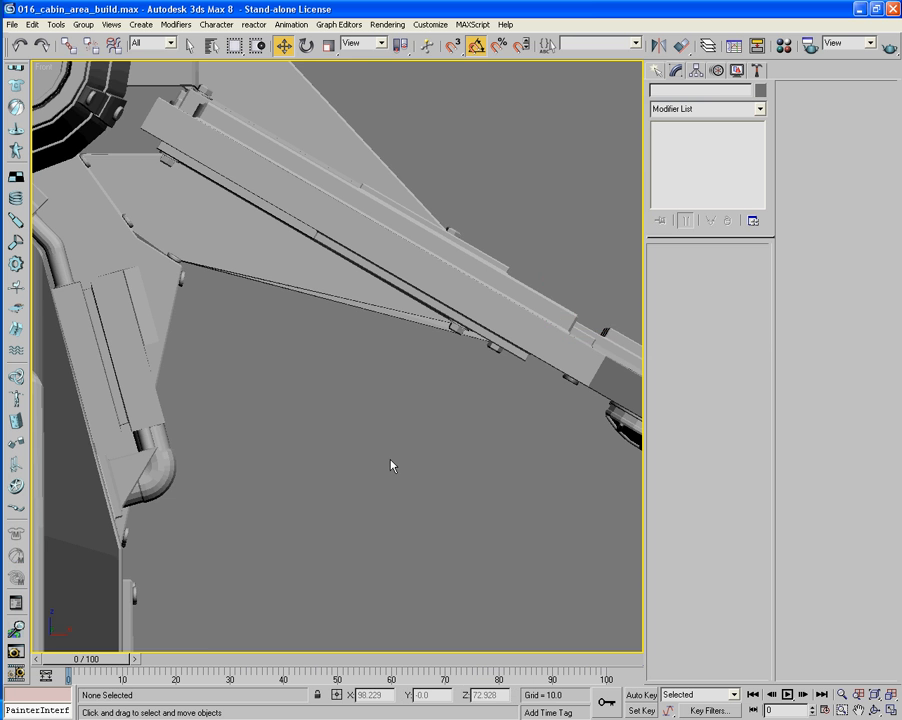
# Examine the whole ship with both wings in the perspective view from several angles.
pyautogui.press('p')
pyautogui.press('z')
pyautogui.keyDown('alt'); pyautogui.moveTo(390, 465); pyautogui.dragTo(151, 481, button='middle'); pyautogui.keyUp('alt')
pyautogui.scroll(5, 278, 481)
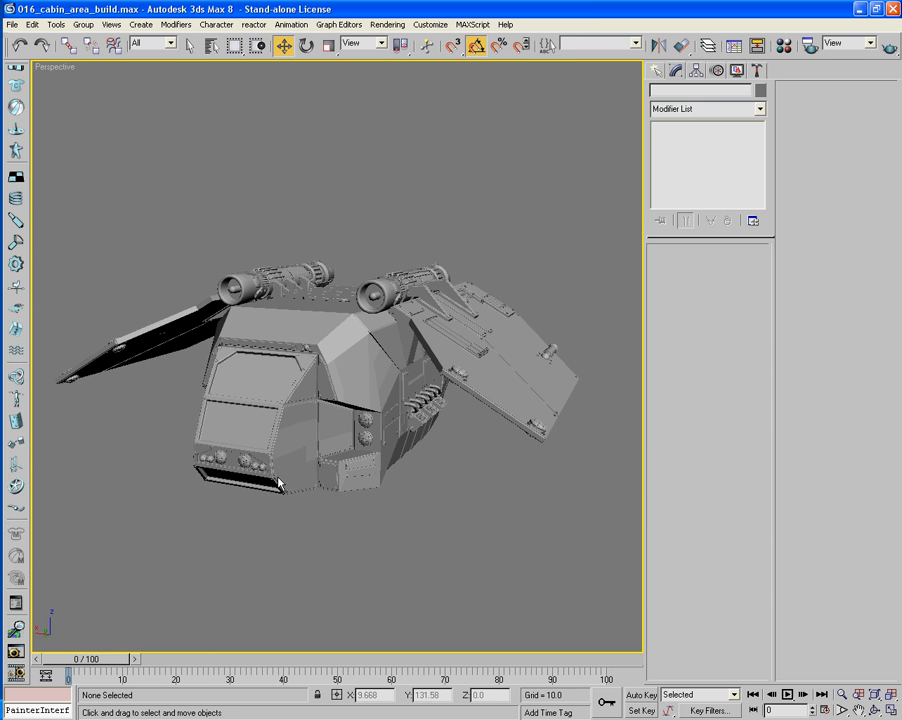
pyautogui.scroll(-4, 299, 511)
pyautogui.keyDown('alt'); pyautogui.moveTo(430, 482); pyautogui.dragTo(424, 542, button='middle'); pyautogui.keyUp('alt')
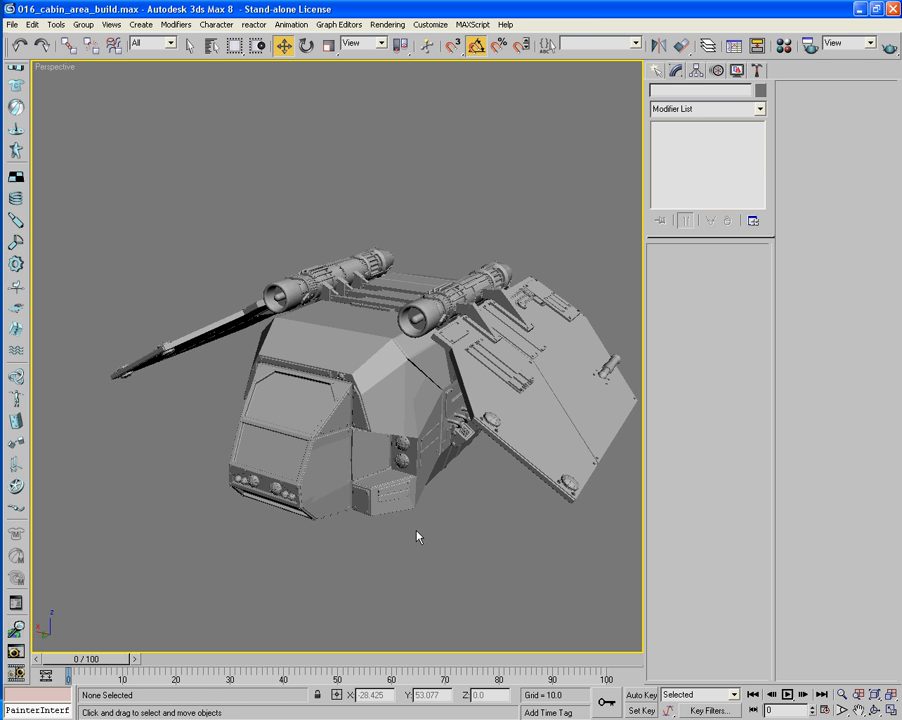
pyautogui.keyDown('alt'); pyautogui.moveTo(418, 546); pyautogui.dragTo(299, 526, button='middle'); pyautogui.keyUp('alt')
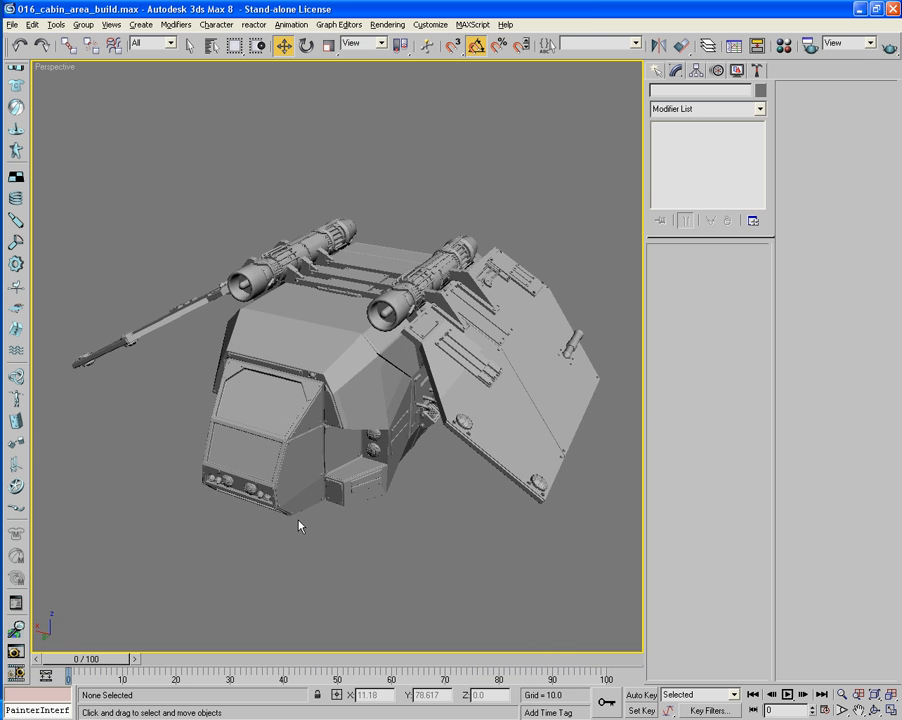